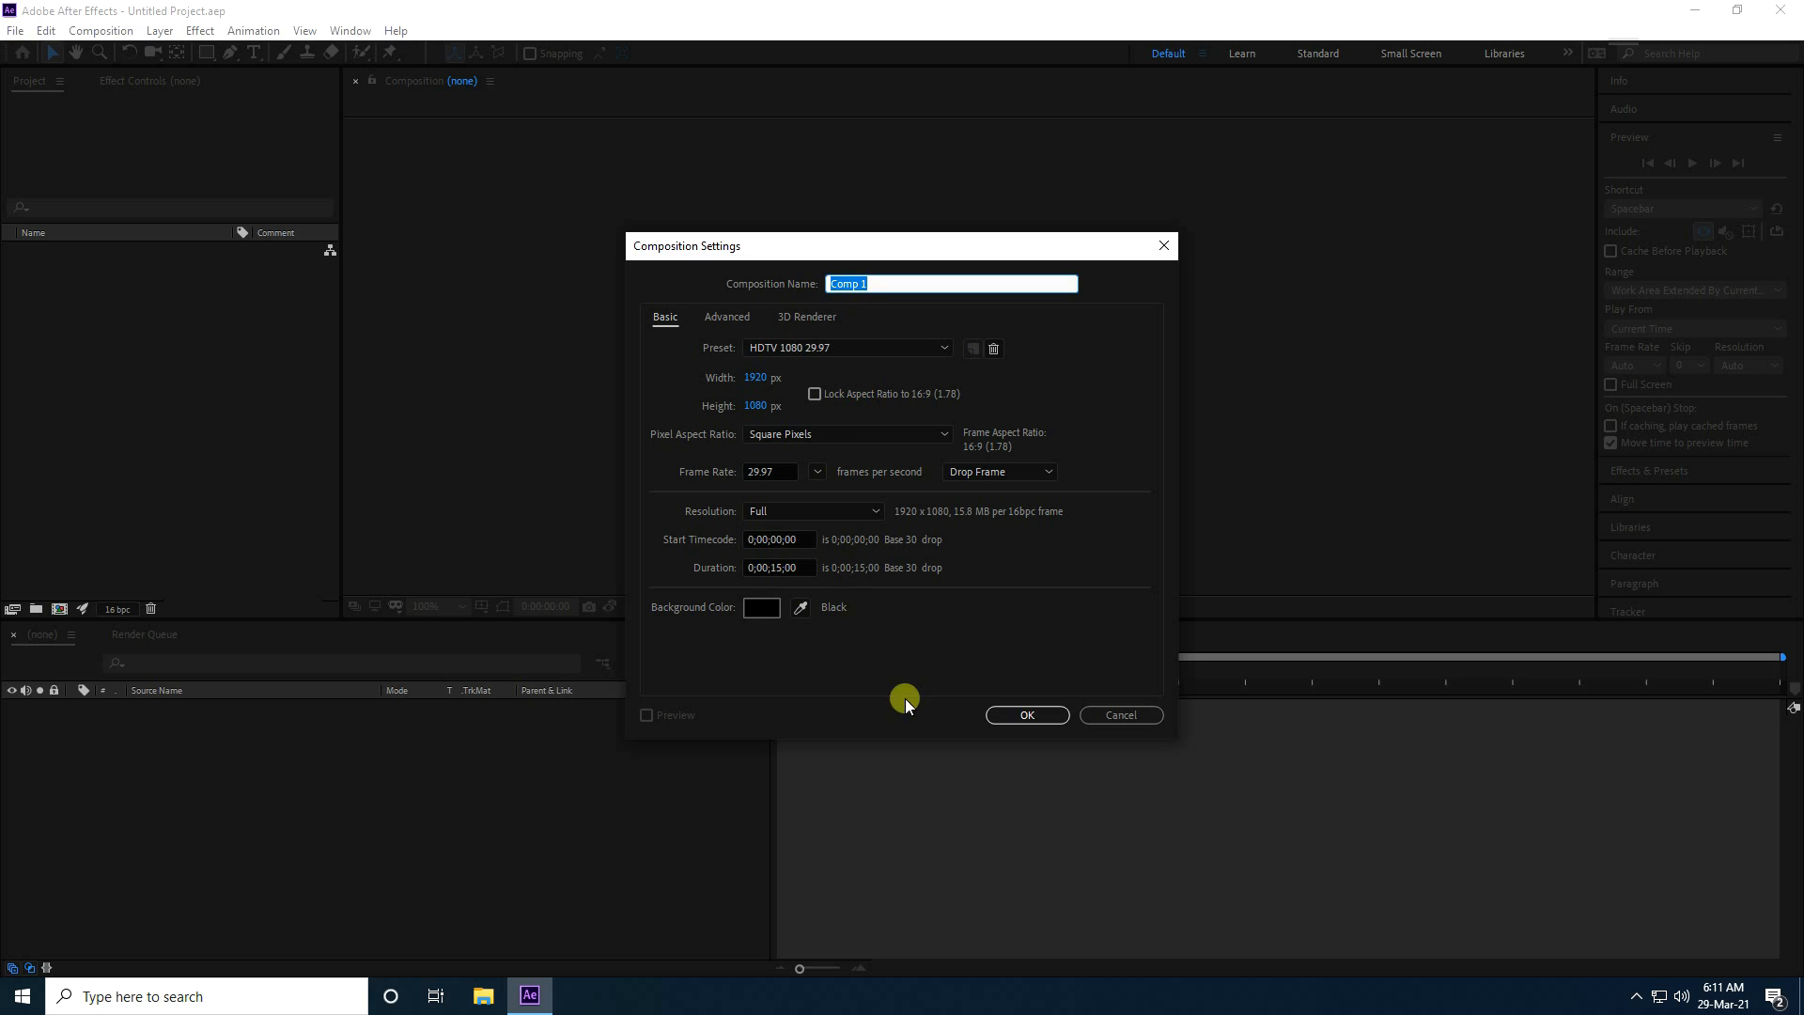
# Create the HDTV 1080 29.97 composition with a 15-second duration and add a black solid named FORM to it
pyautogui.click(1028, 714)
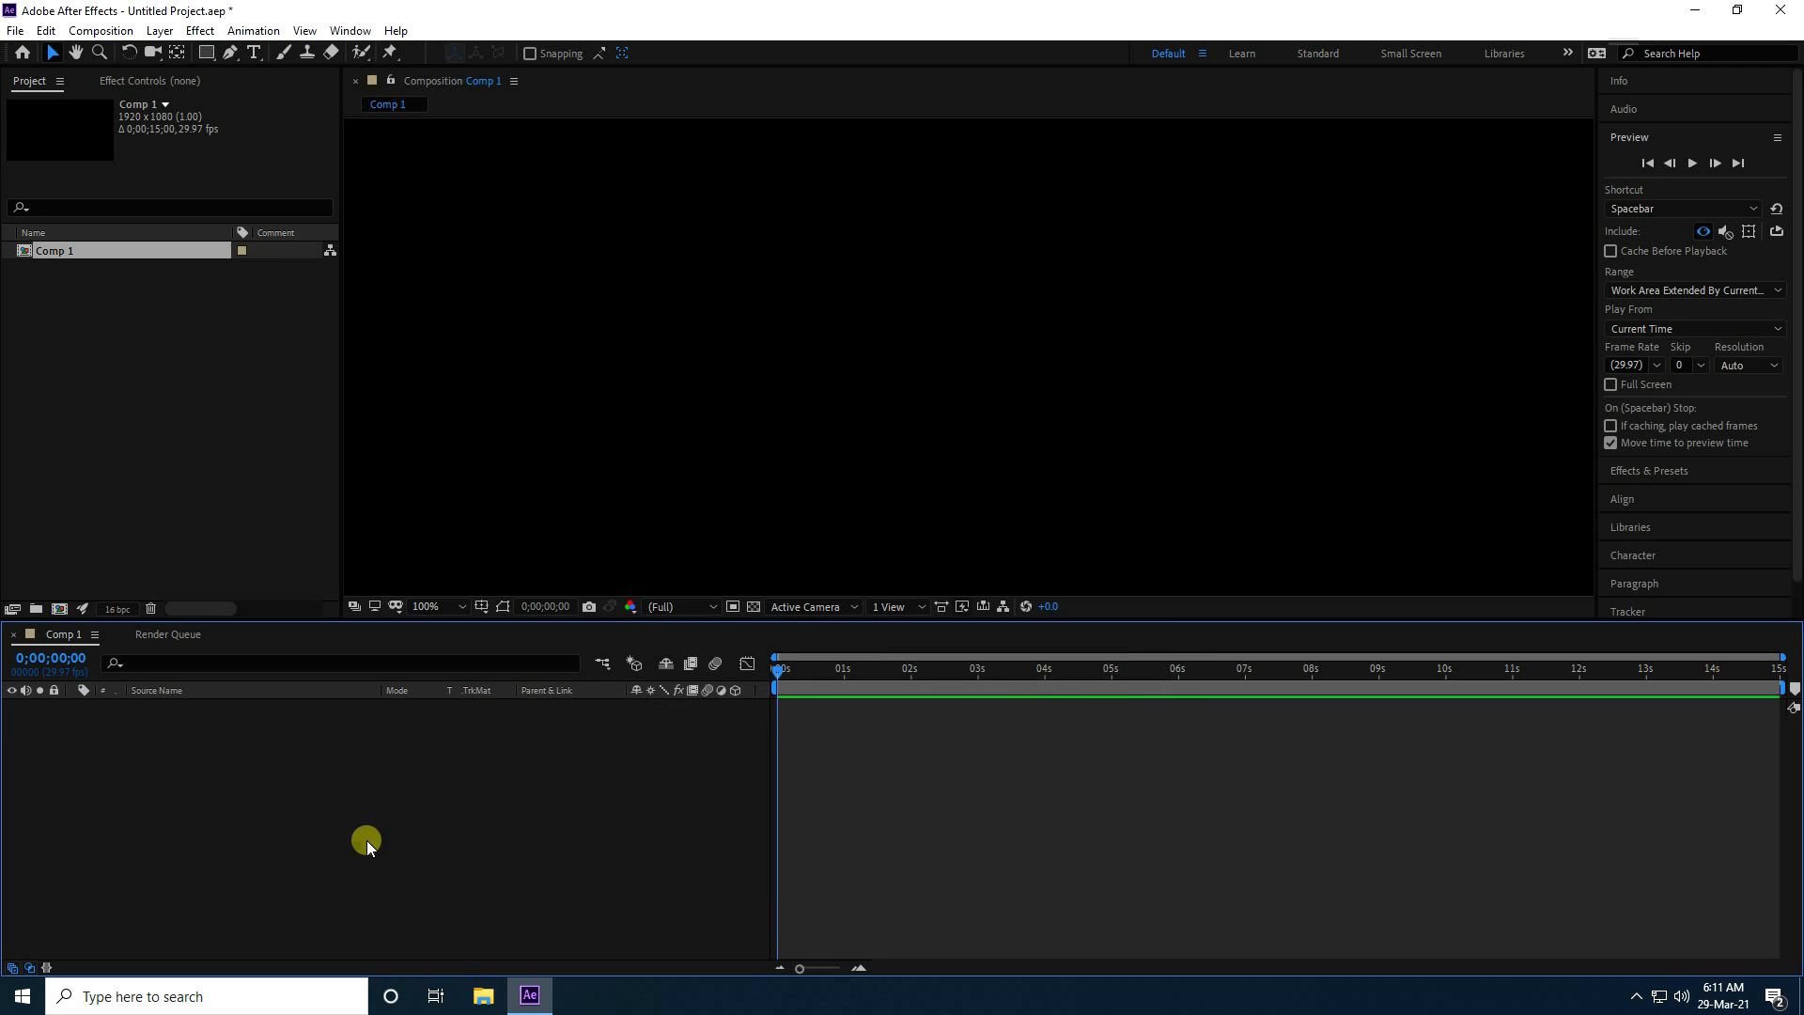
pyautogui.rightClick(269, 842)
pyautogui.click(340, 636)
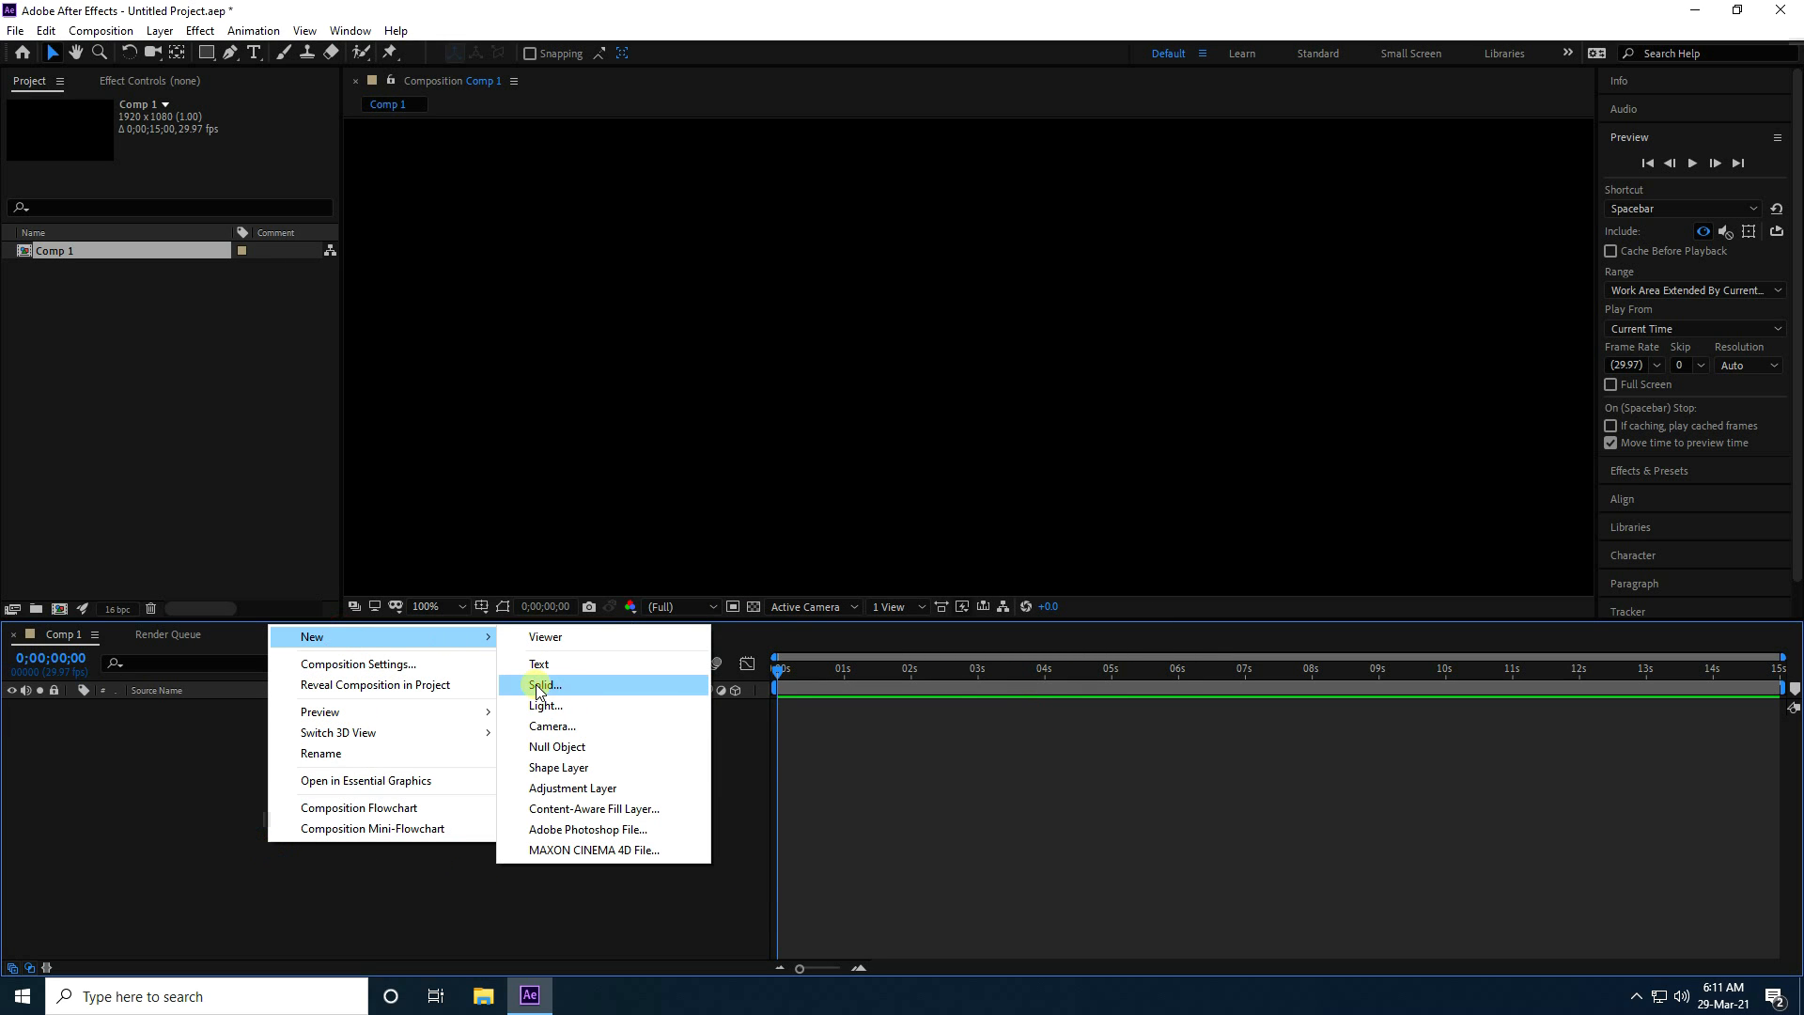
pyautogui.click(570, 686)
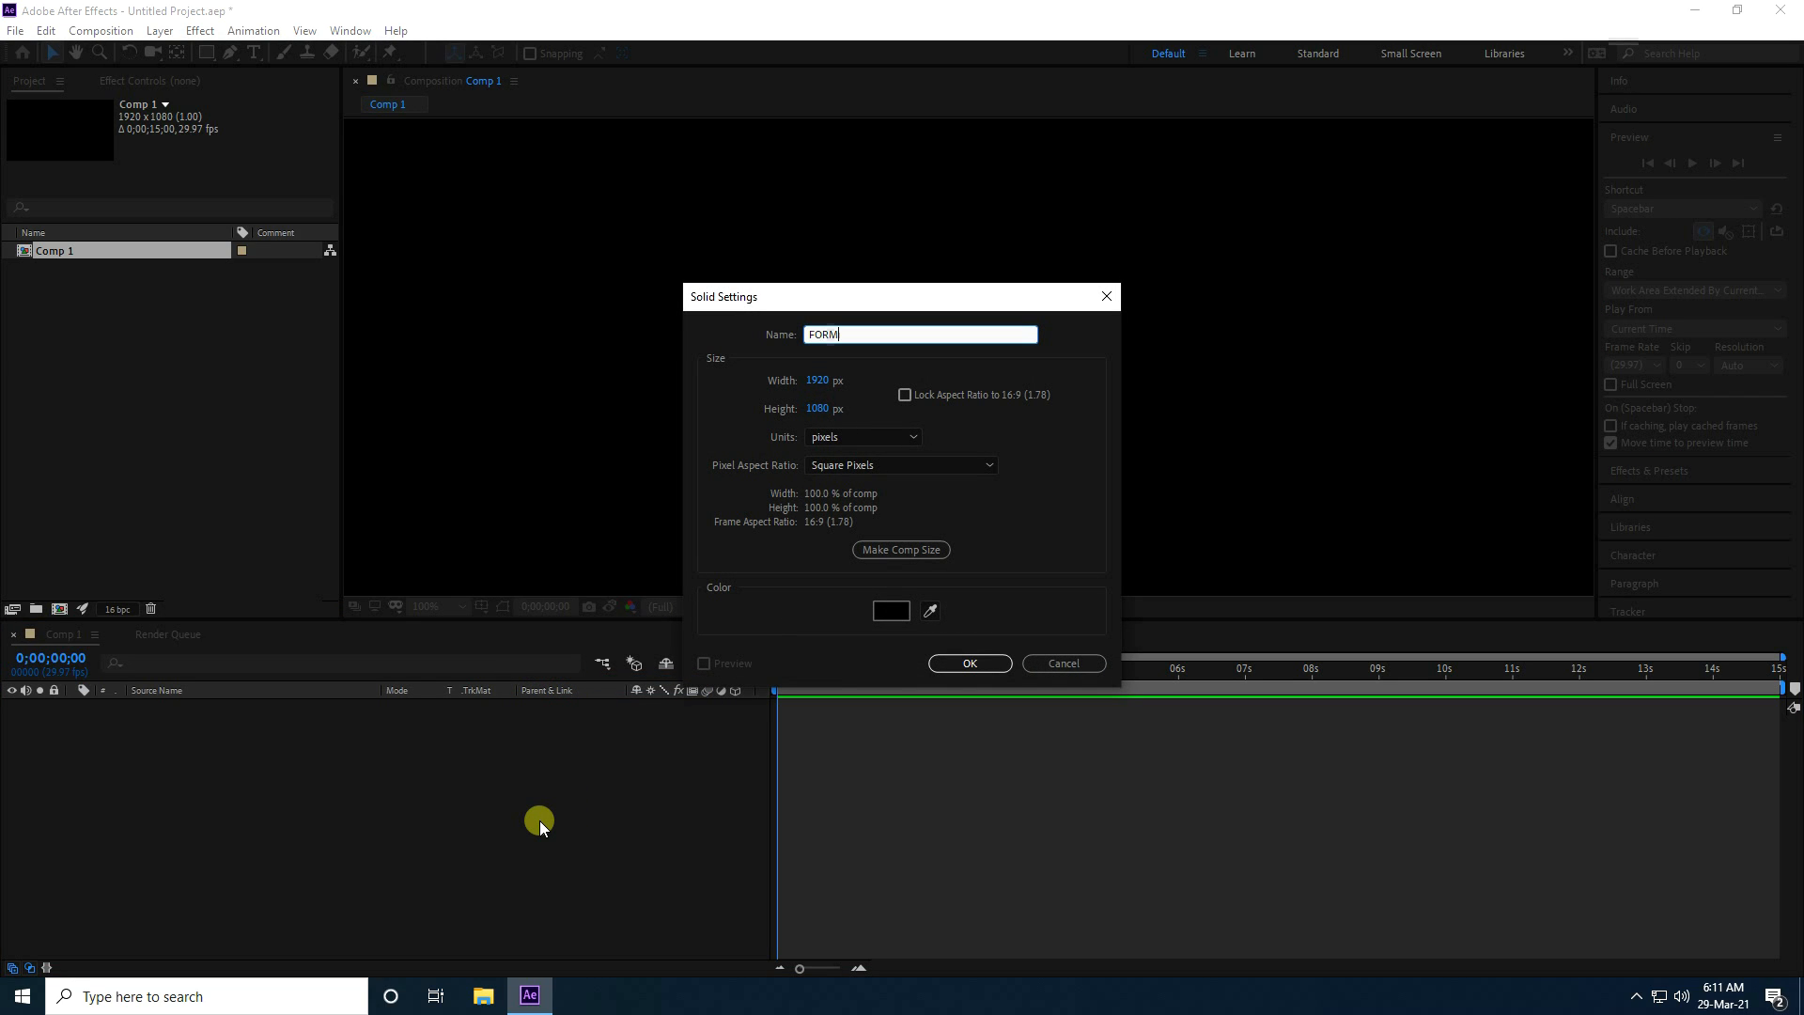
pyautogui.write('FORM')
pyautogui.click(970, 663)
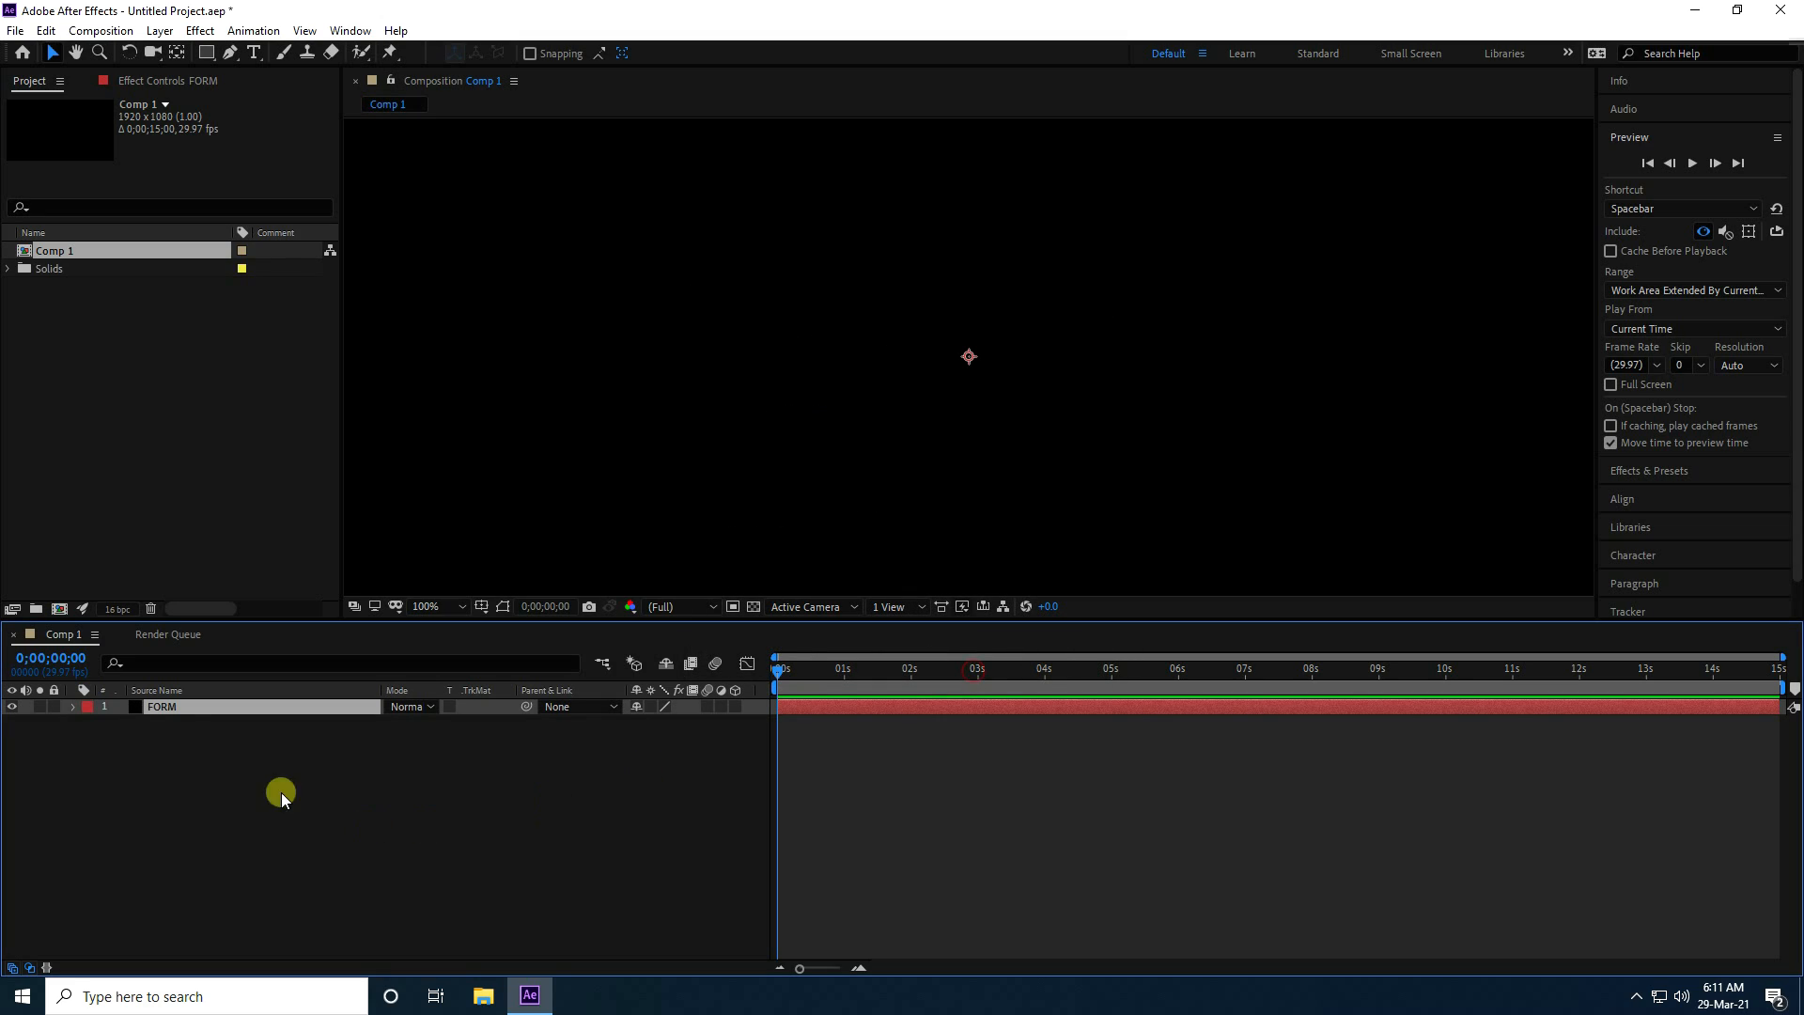
# Apply the RG Trapcode Form effect to the FORM solid
pyautogui.moveTo(155, 708); pyautogui.dragTo(498, 571)
pyautogui.click(200, 30)
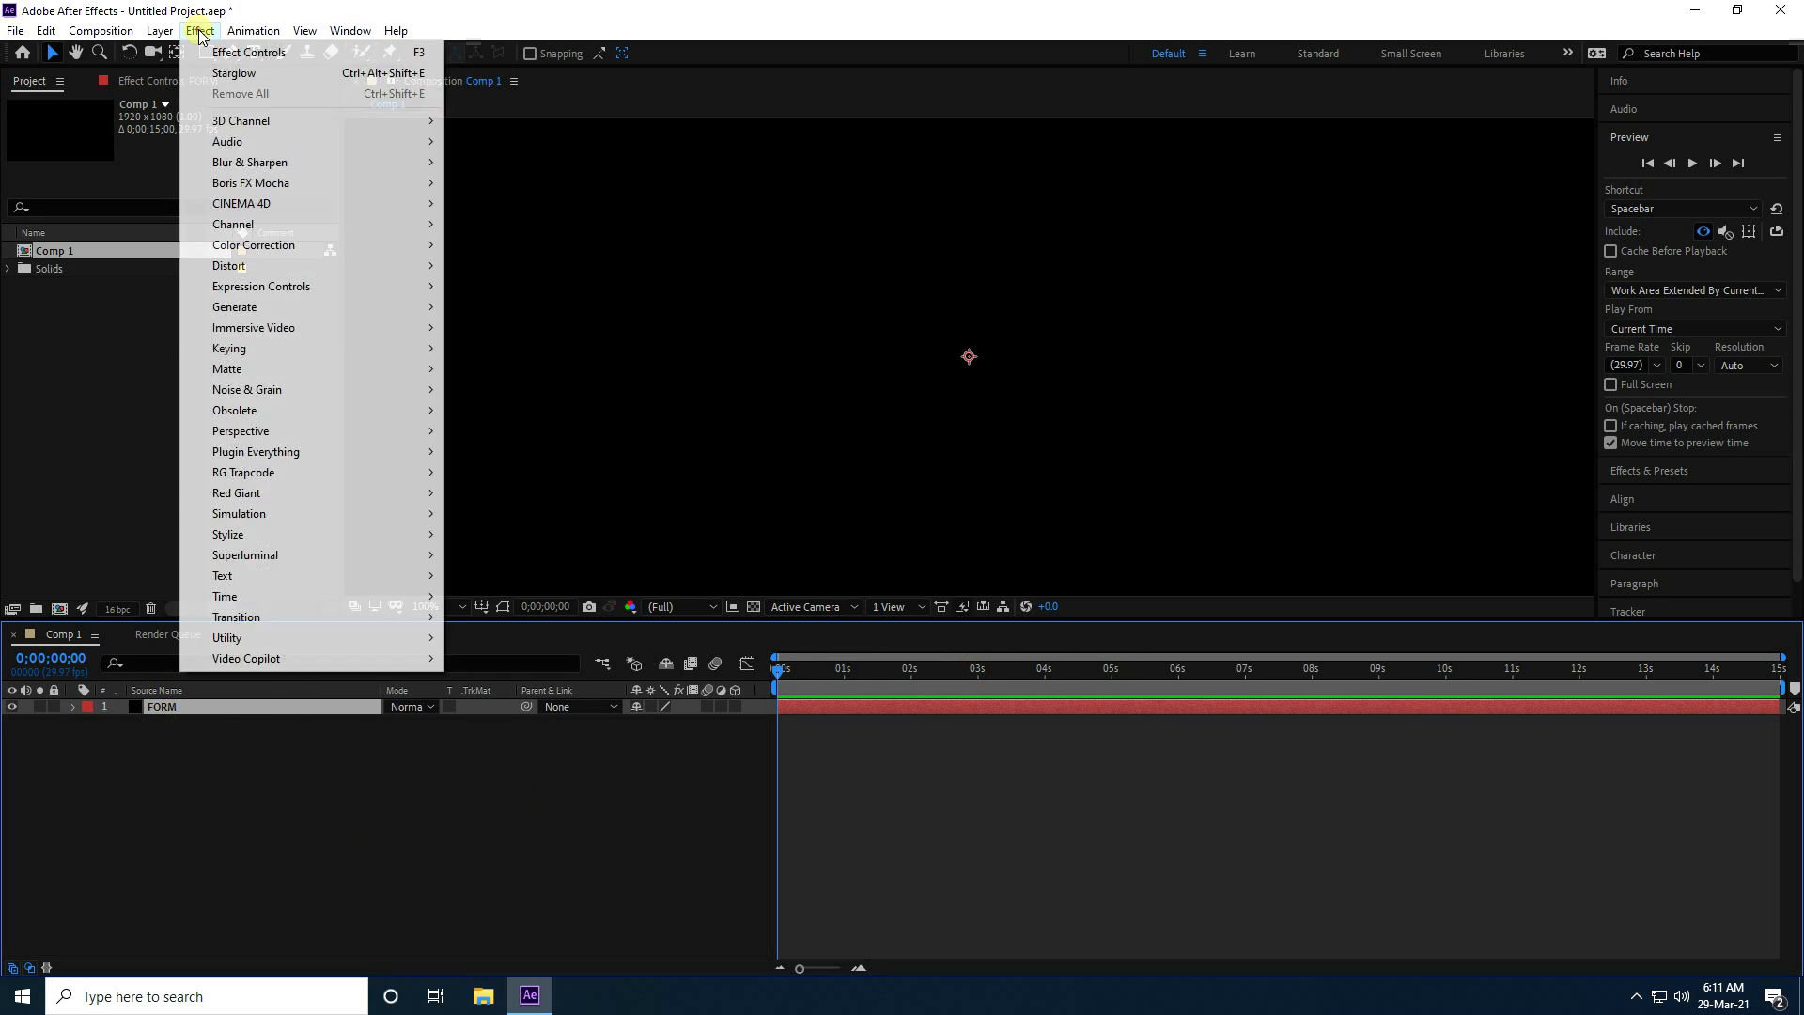
pyautogui.moveTo(282, 479)
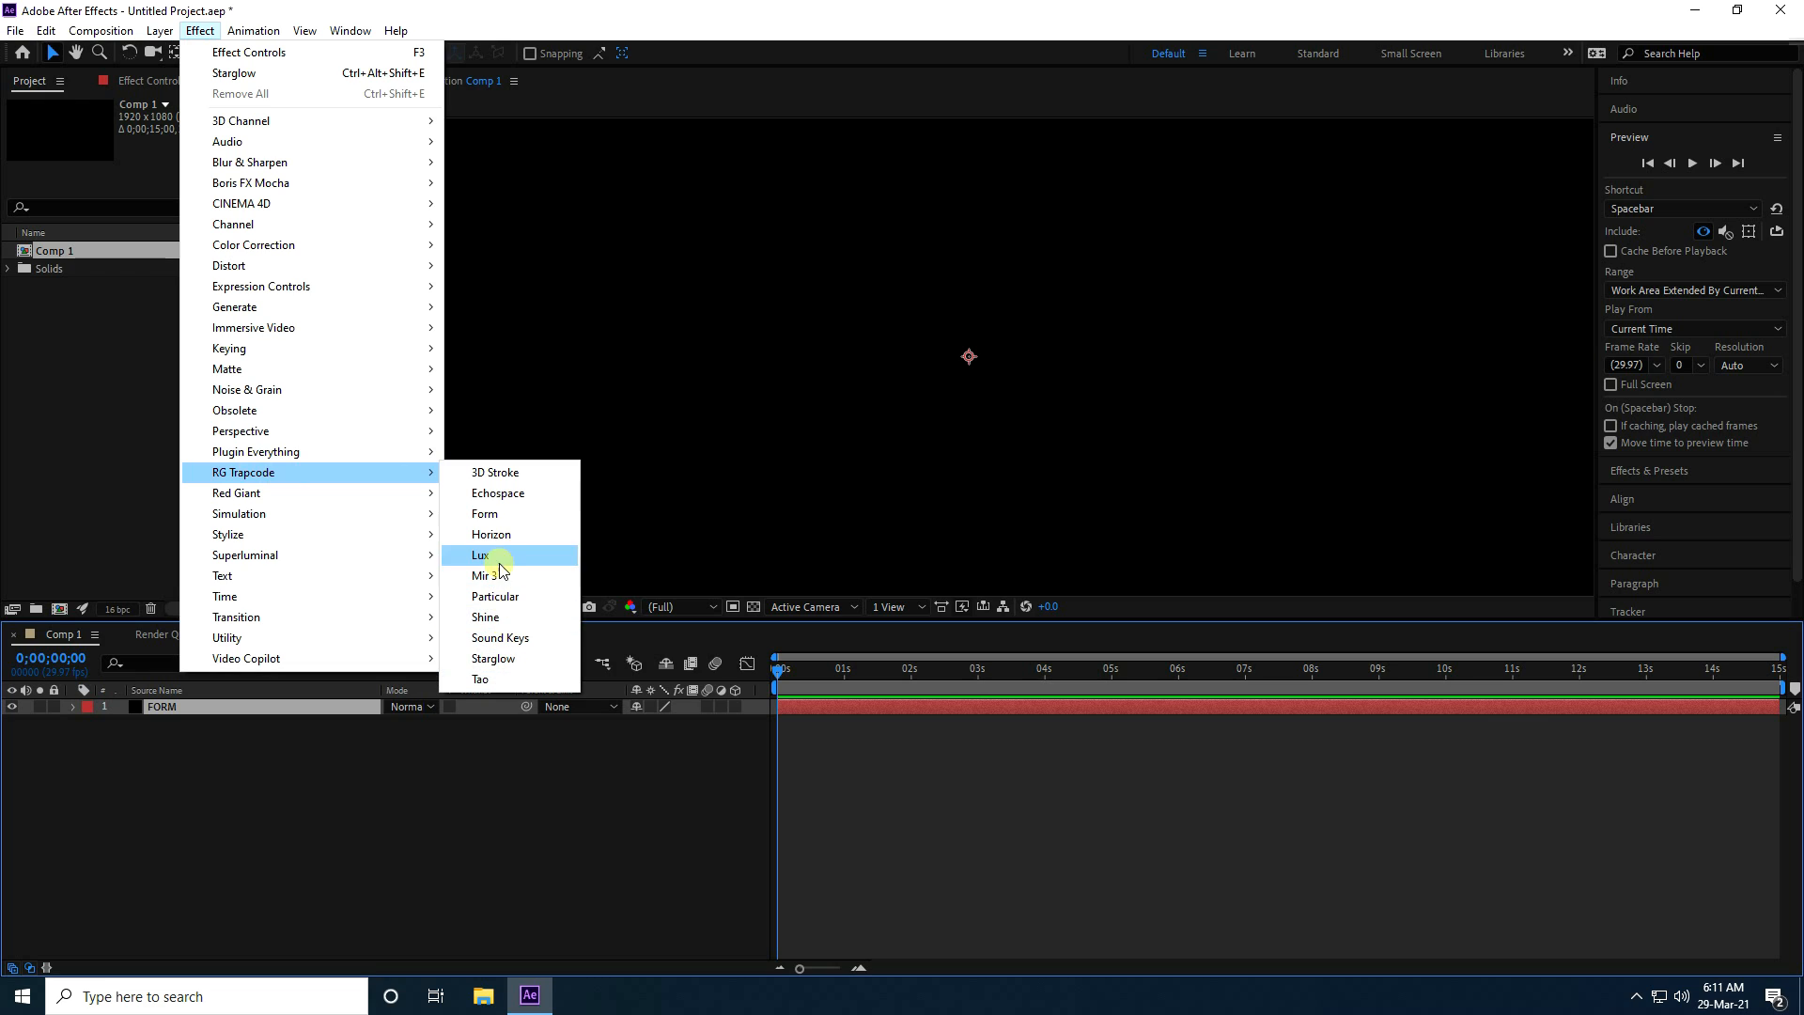
pyautogui.click(505, 523)
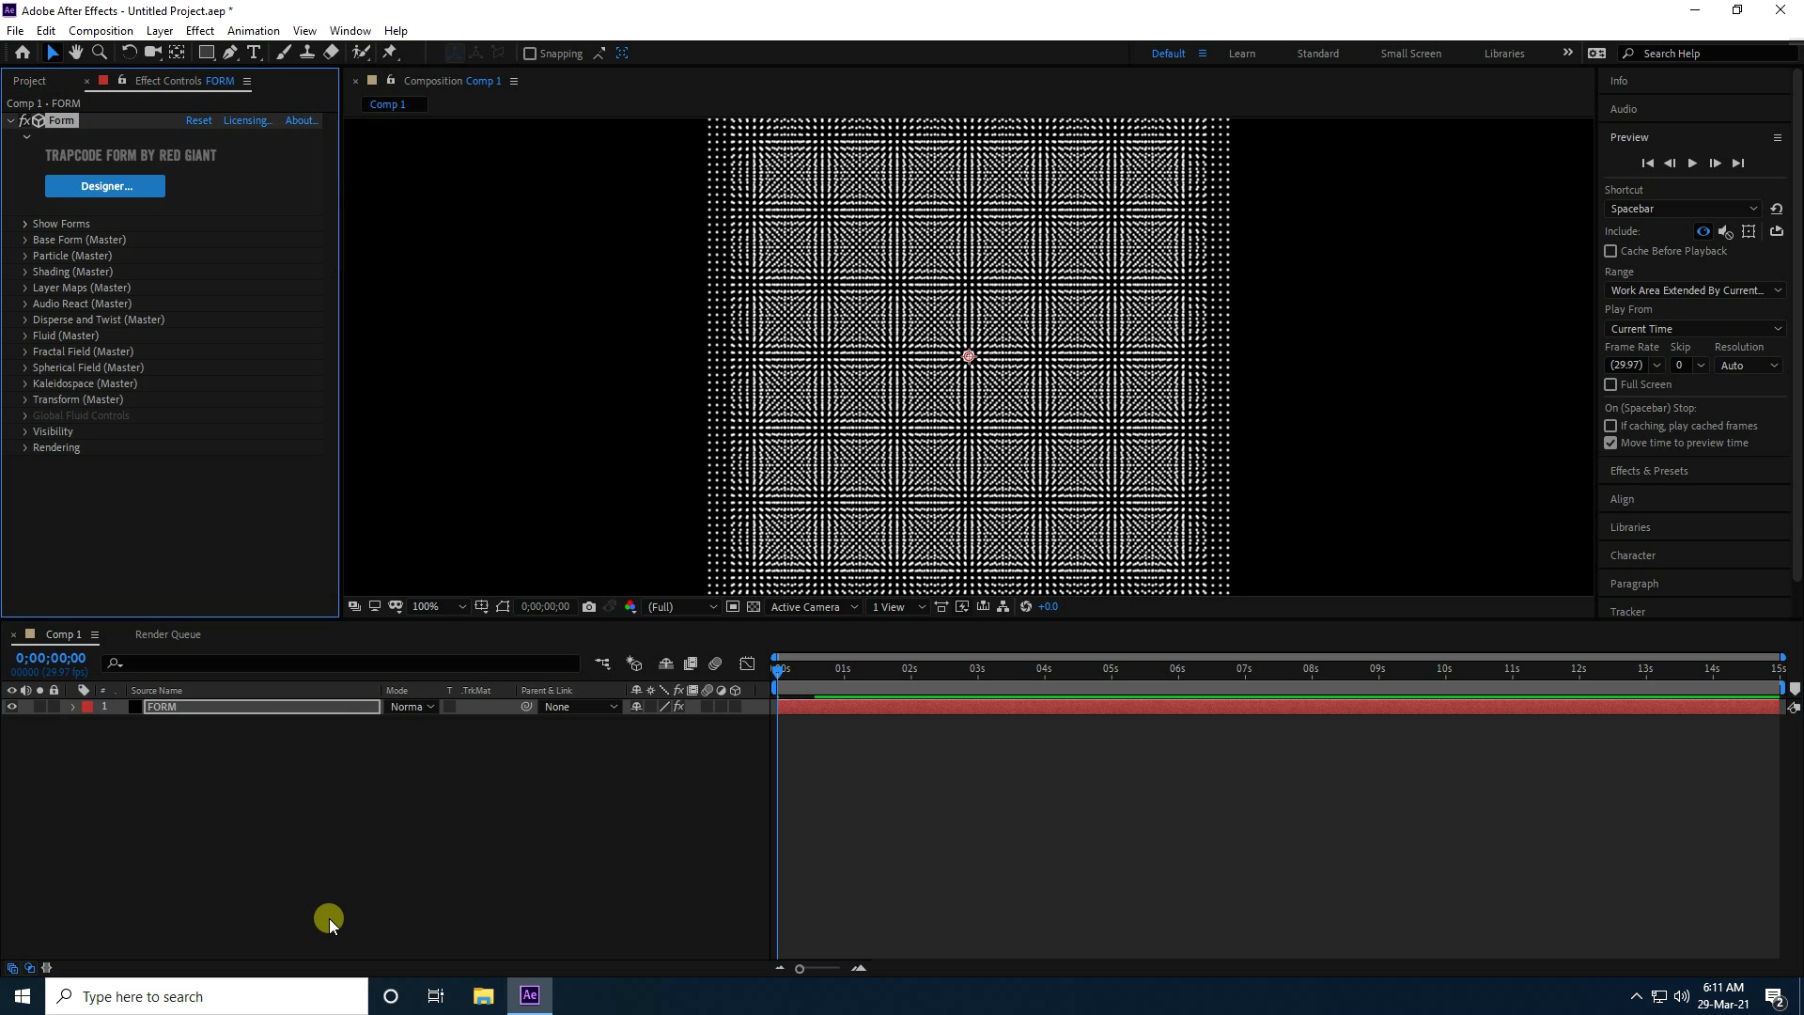
# Set the Form effect's Base Form to OBJ Model
pyautogui.click(439, 606)
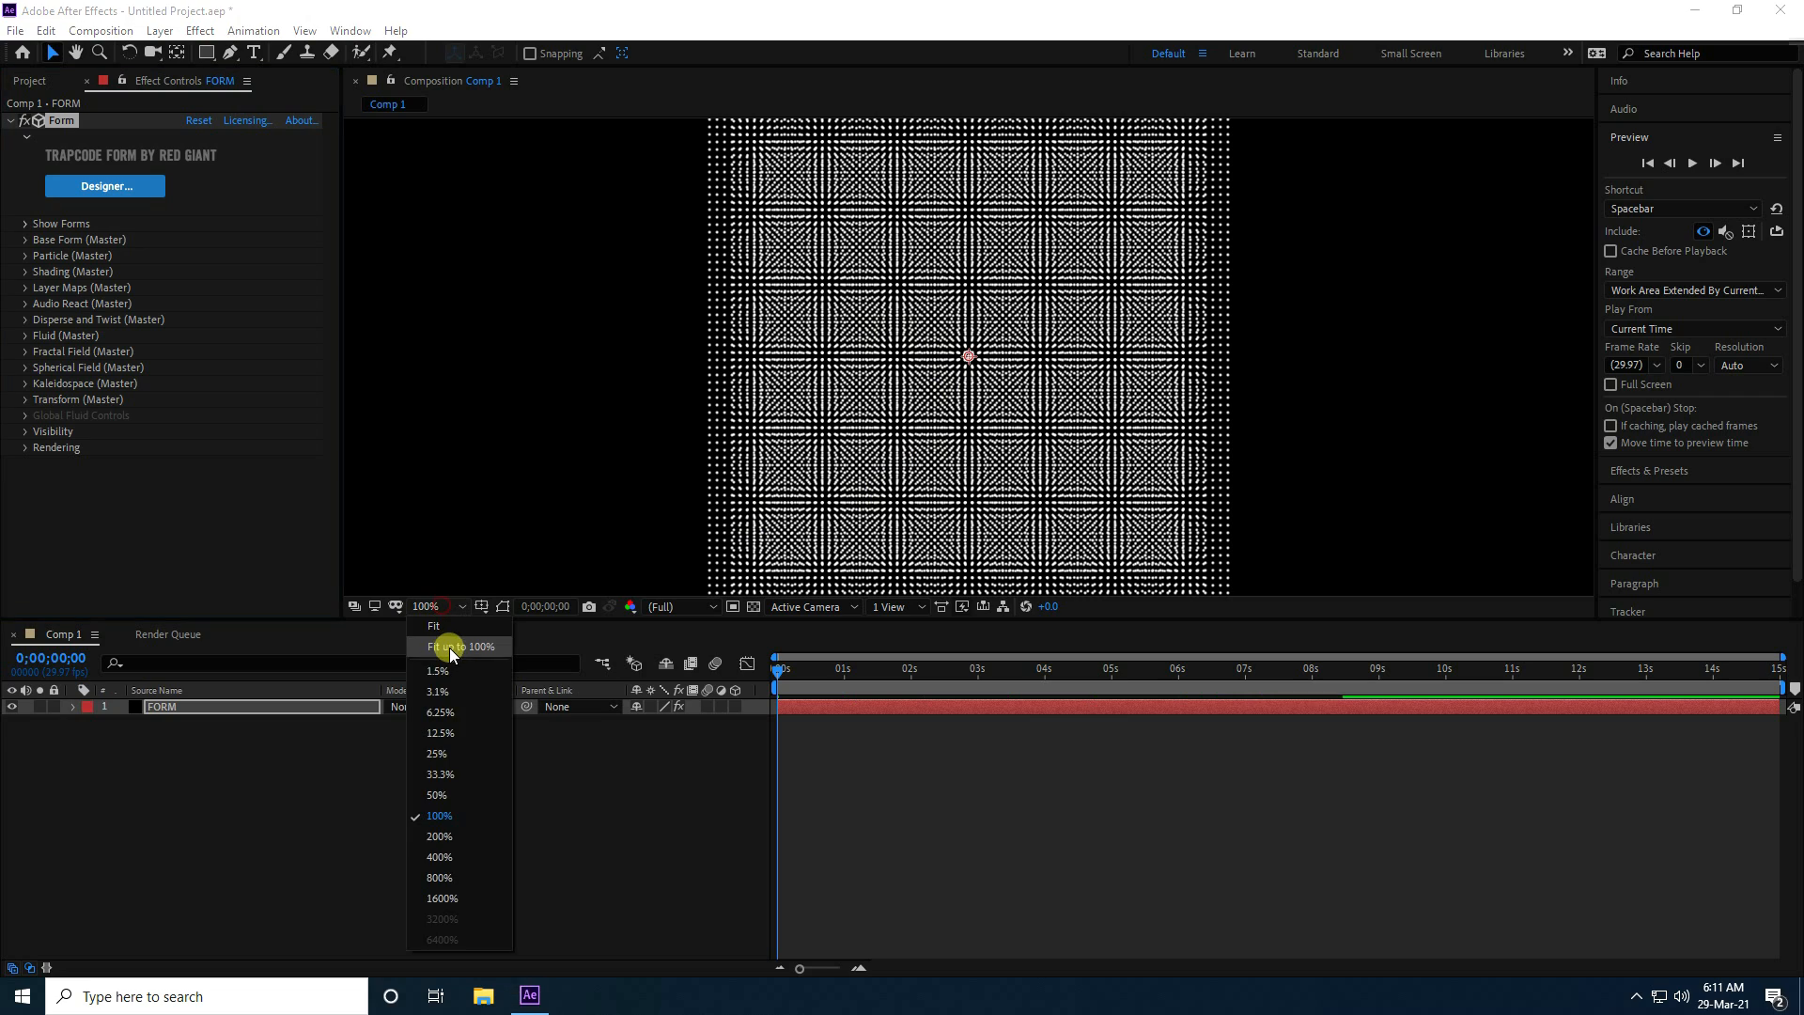
pyautogui.click(449, 649)
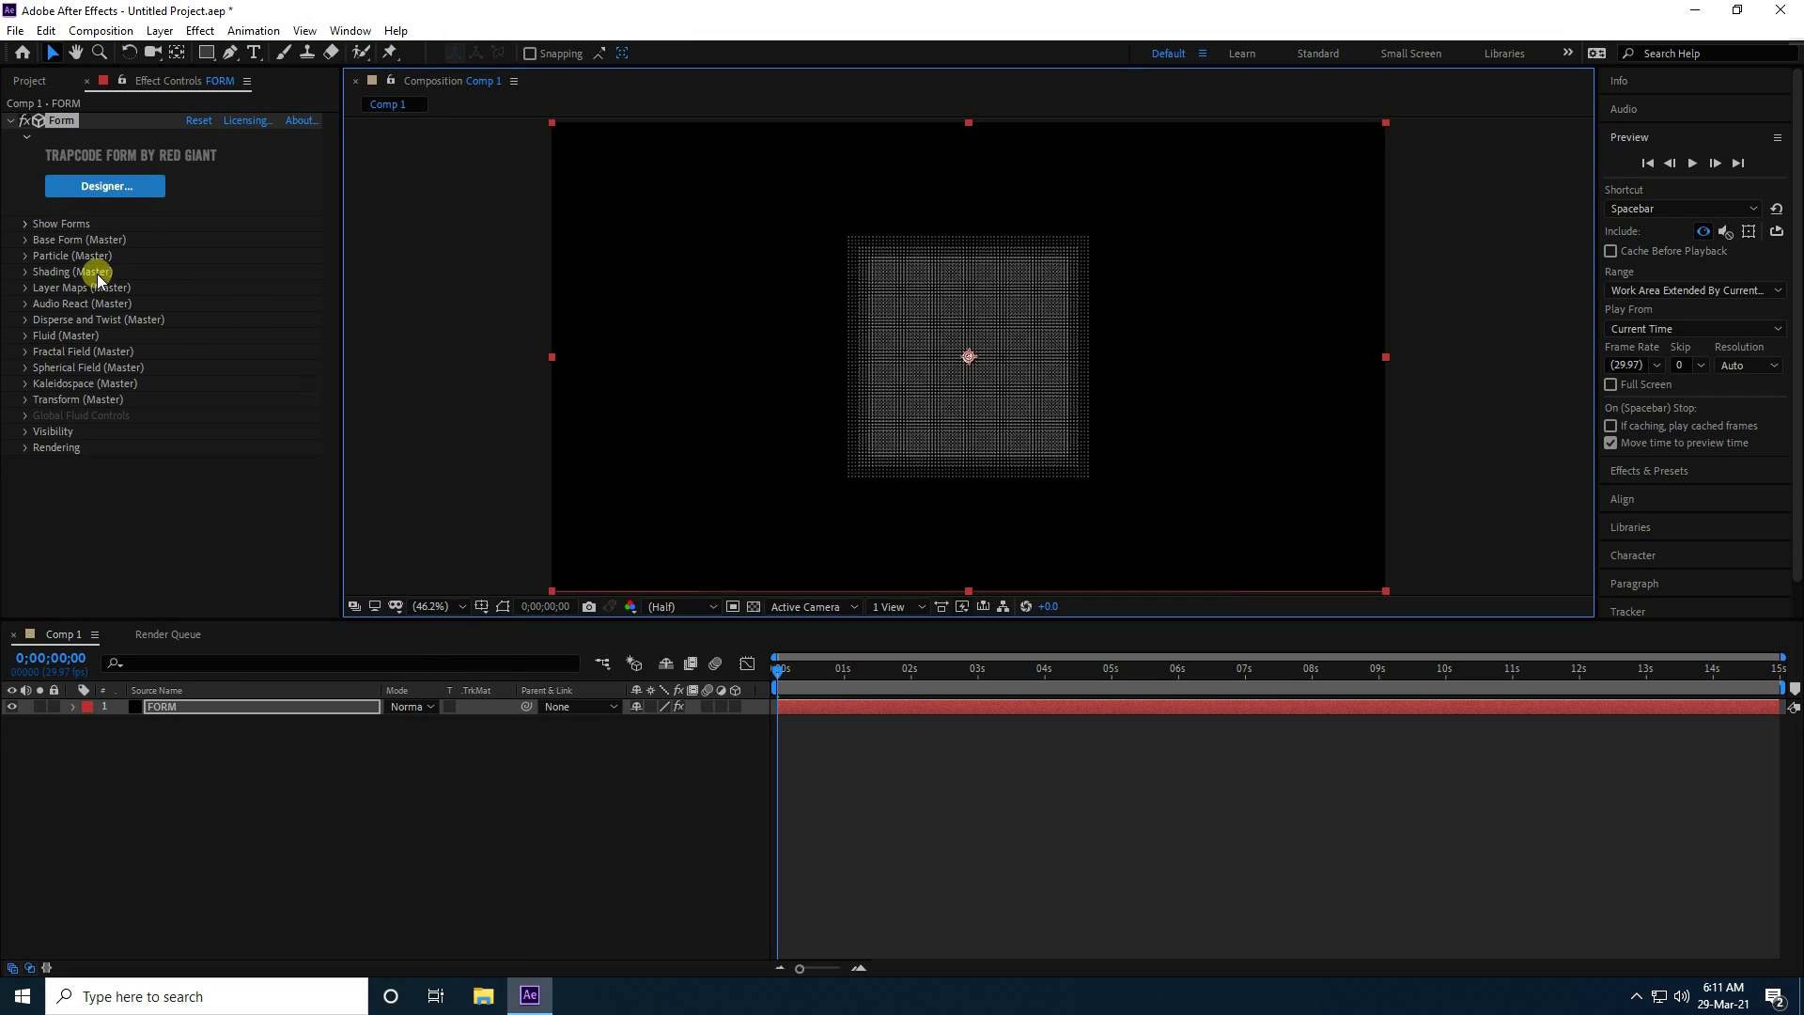
pyautogui.click(25, 240)
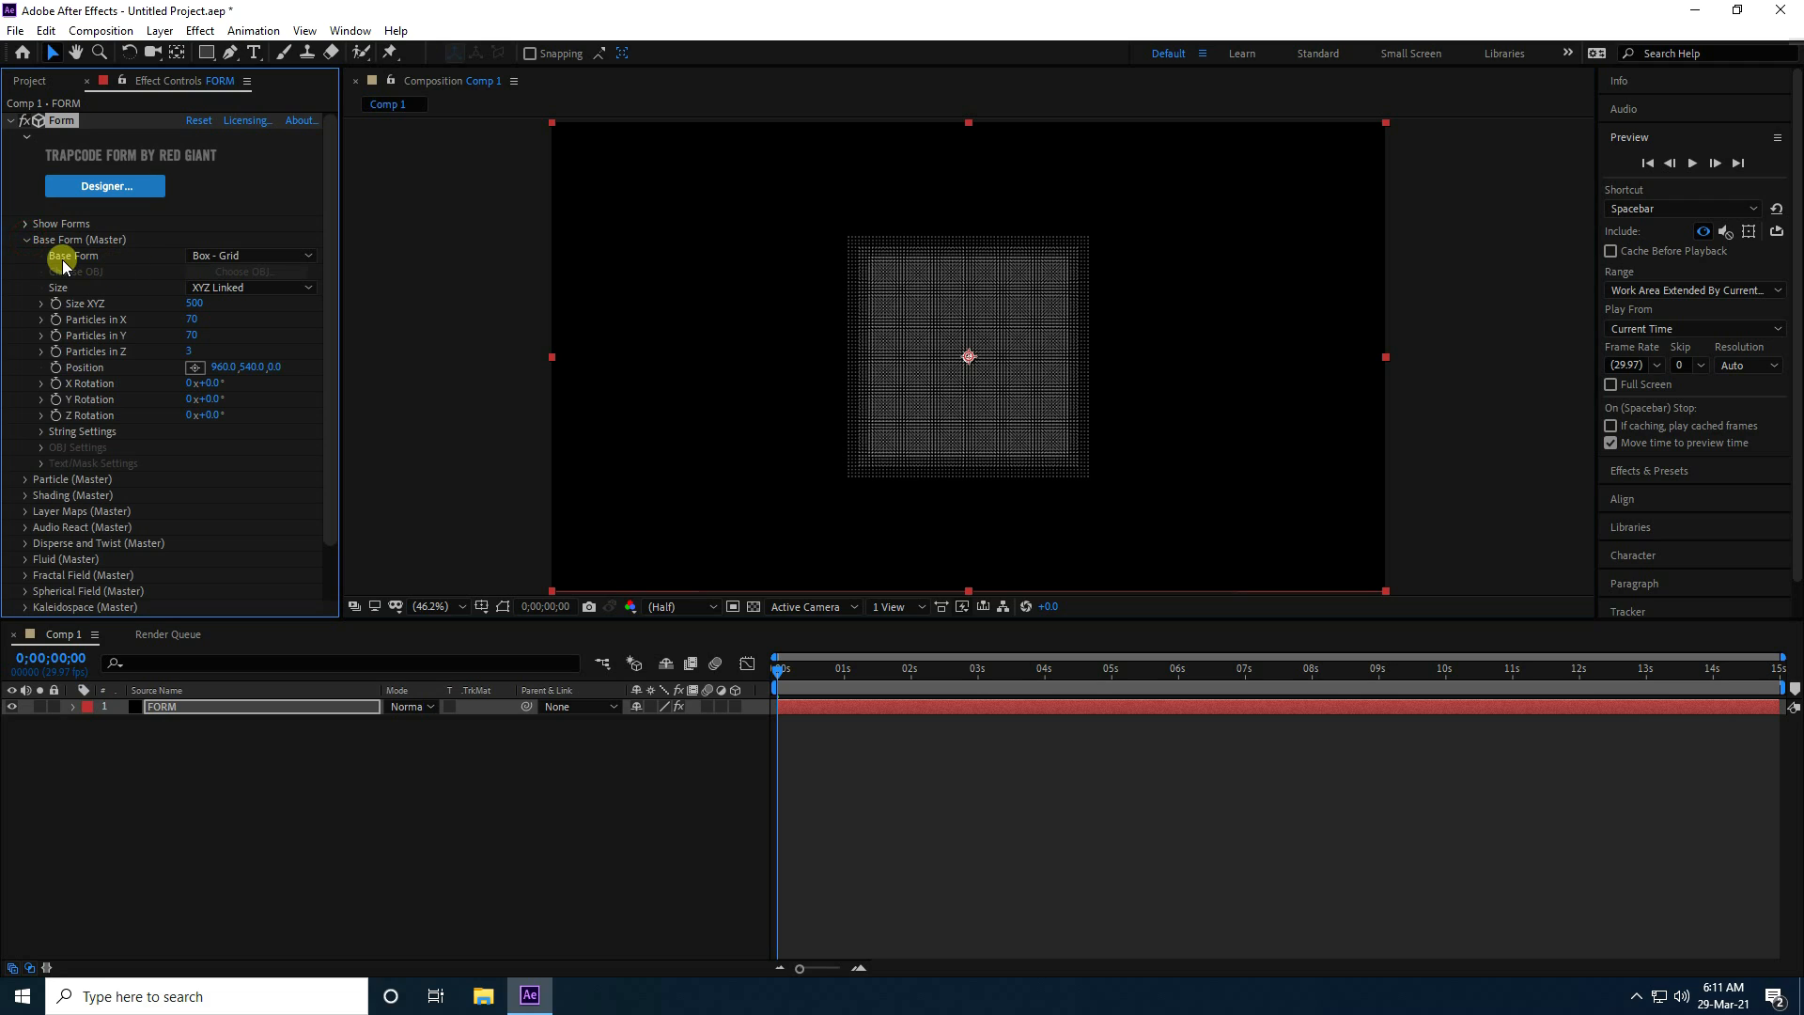
pyautogui.click(297, 255)
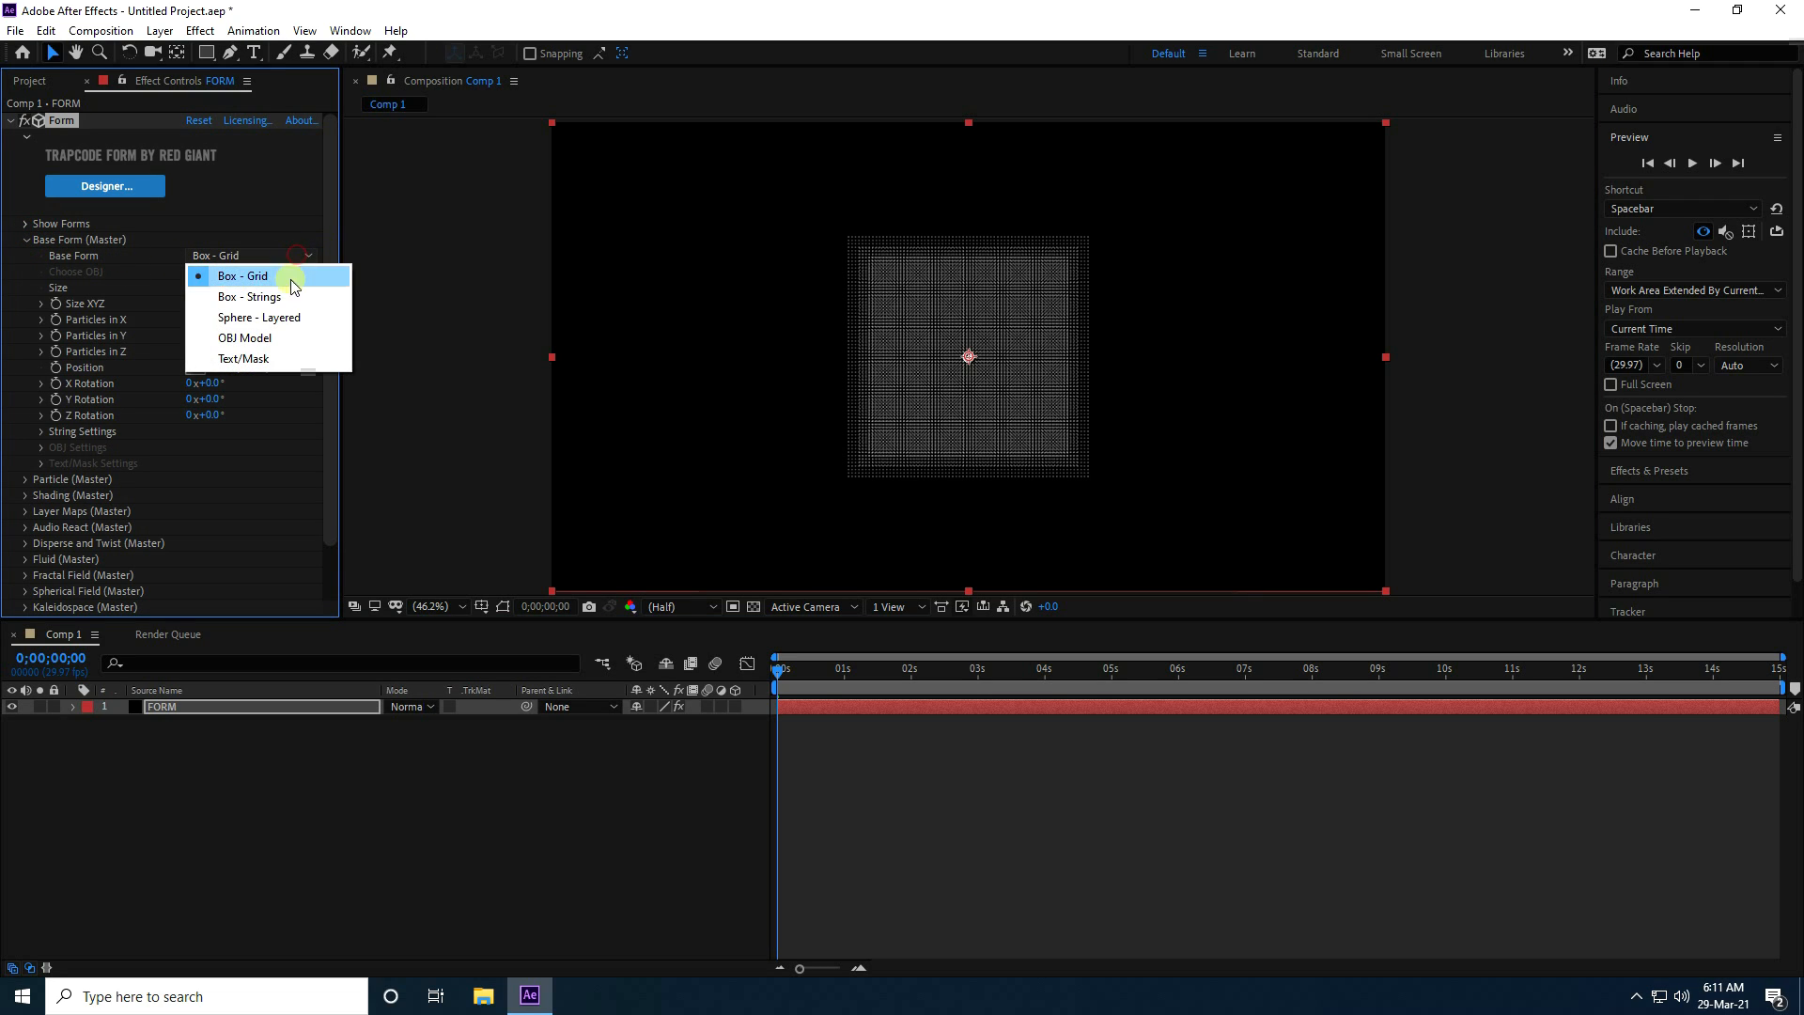
pyautogui.click(237, 340)
# Choose the Heart model from the Geometry OBJ library for the base form
pyautogui.click(210, 270)
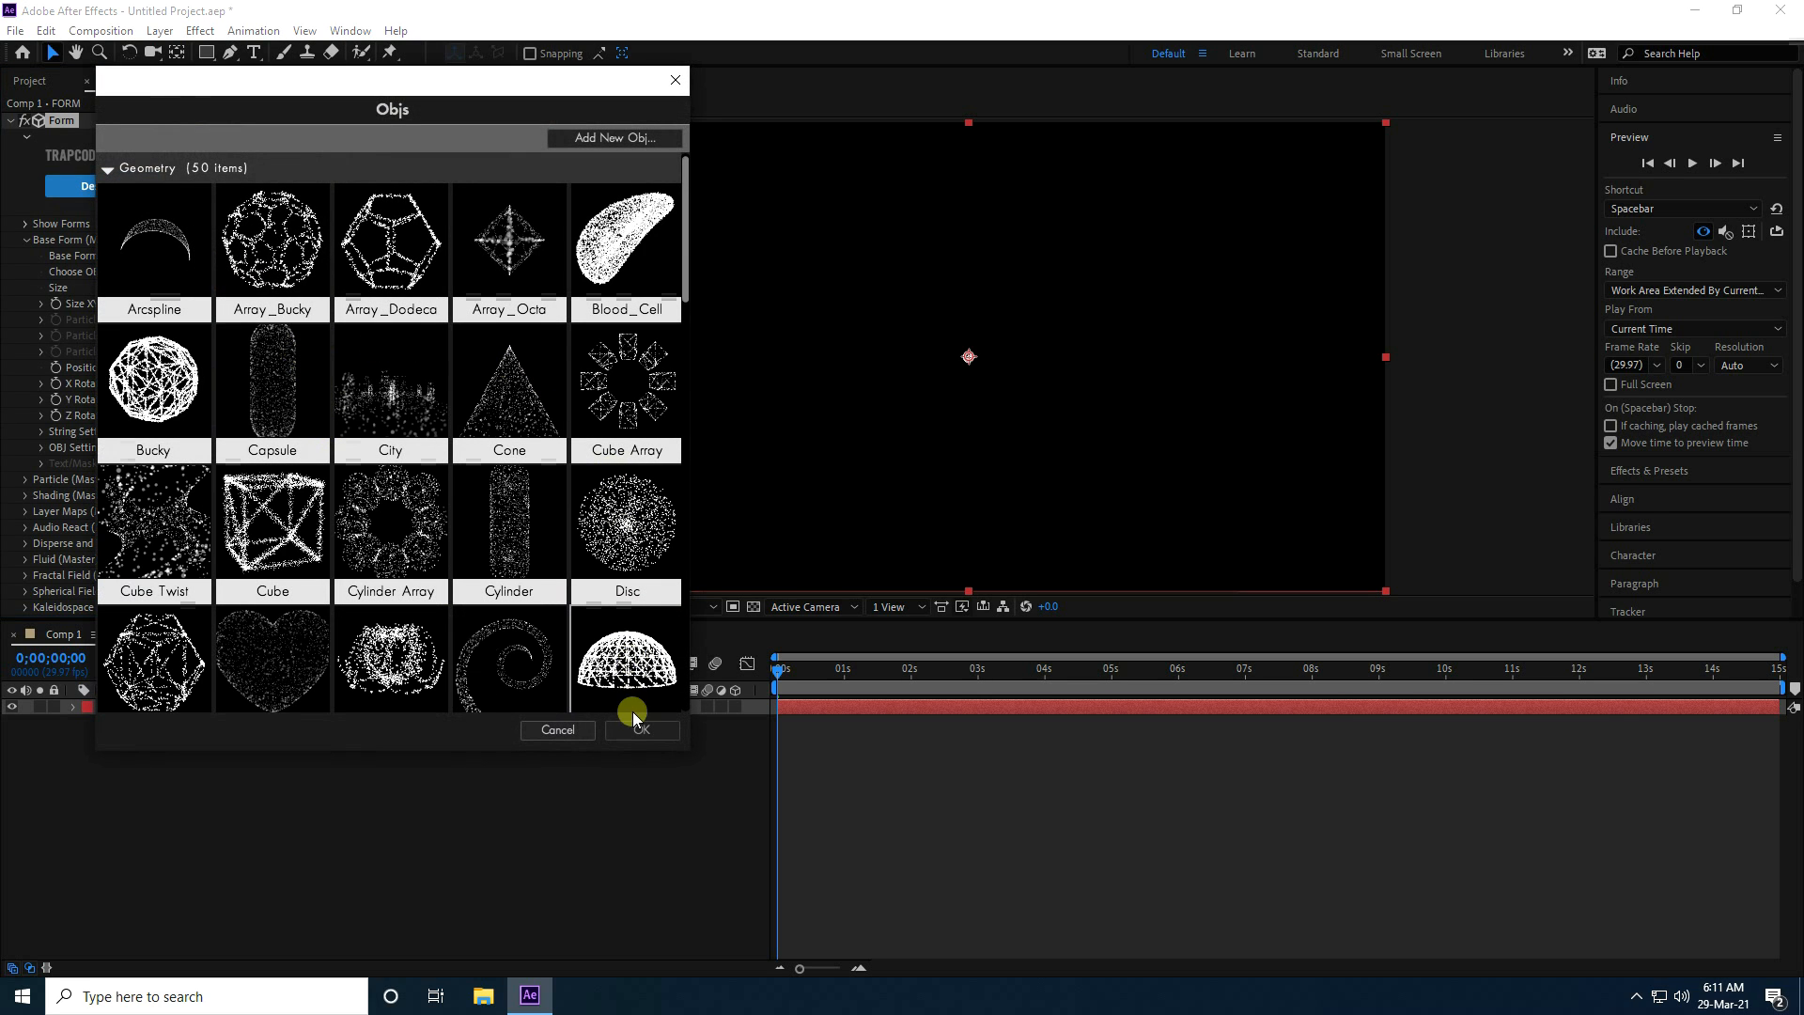
pyautogui.scroll(-3, 282, 503)
pyautogui.scroll(-10, 280, 500)
pyautogui.scroll(-3, 233, 495)
pyautogui.scroll(9, 233, 494)
pyautogui.scroll(1, 269, 536)
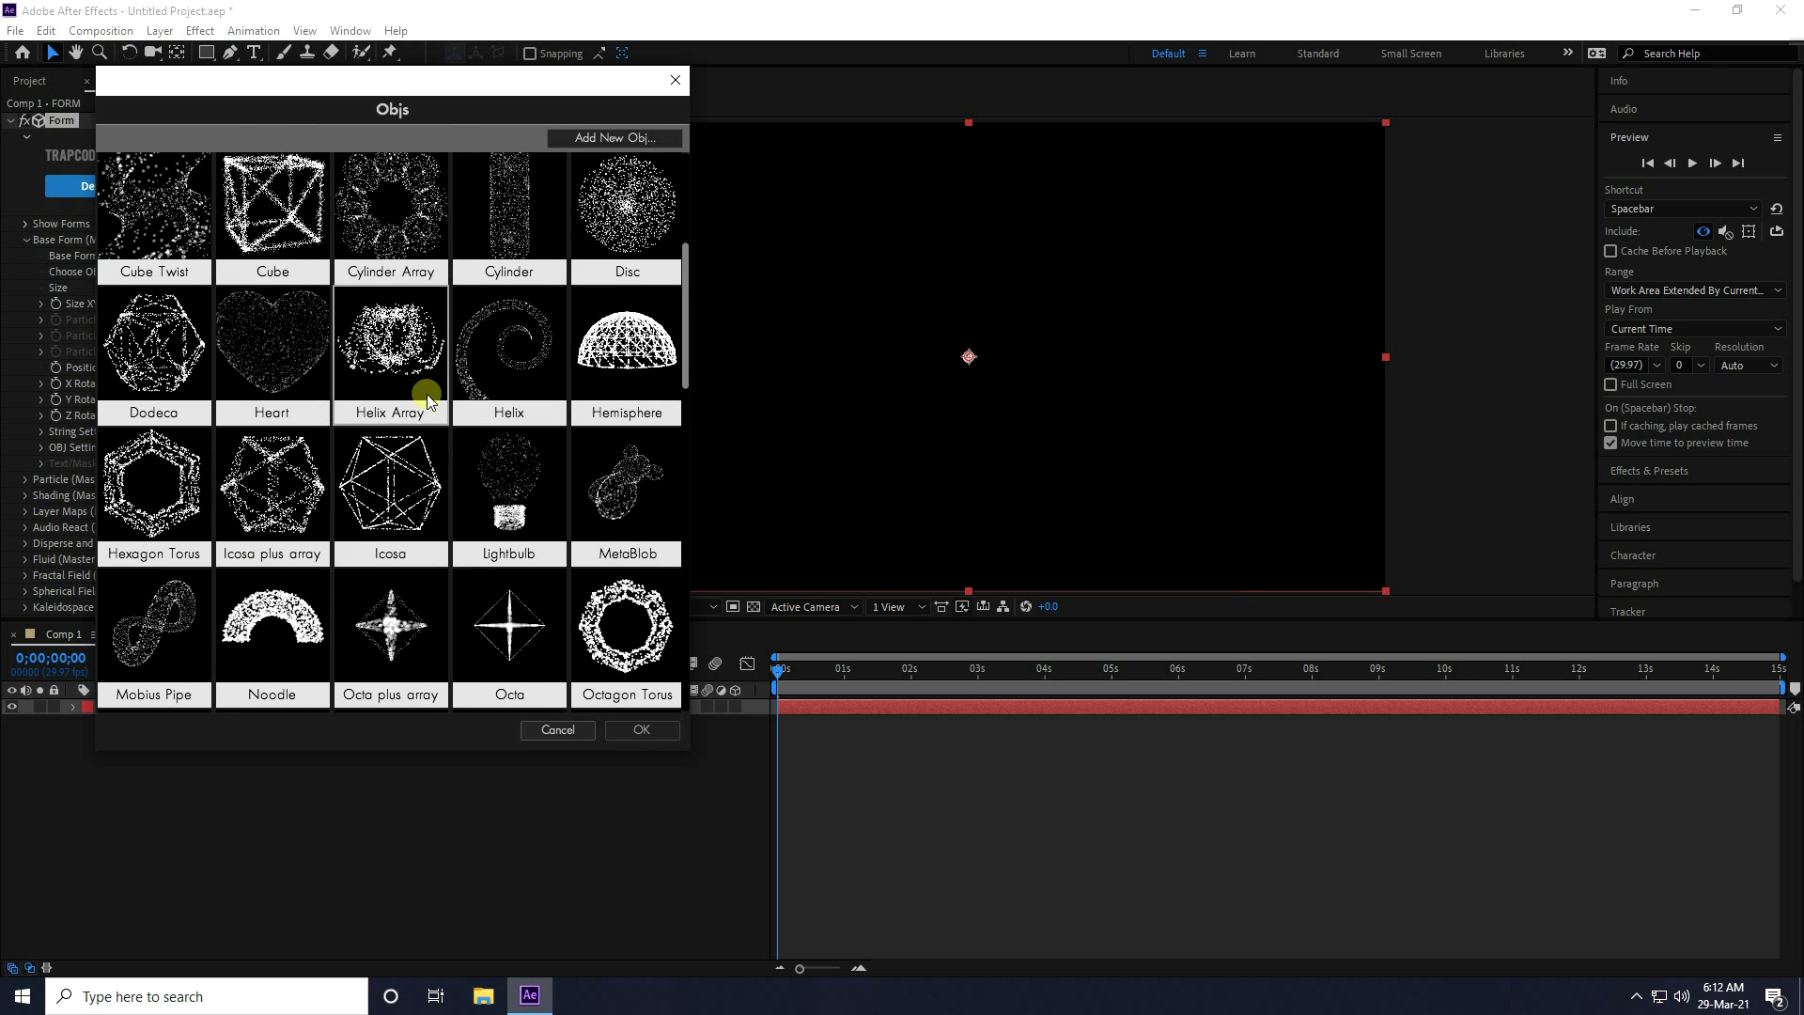
pyautogui.click(282, 350)
pyautogui.click(637, 729)
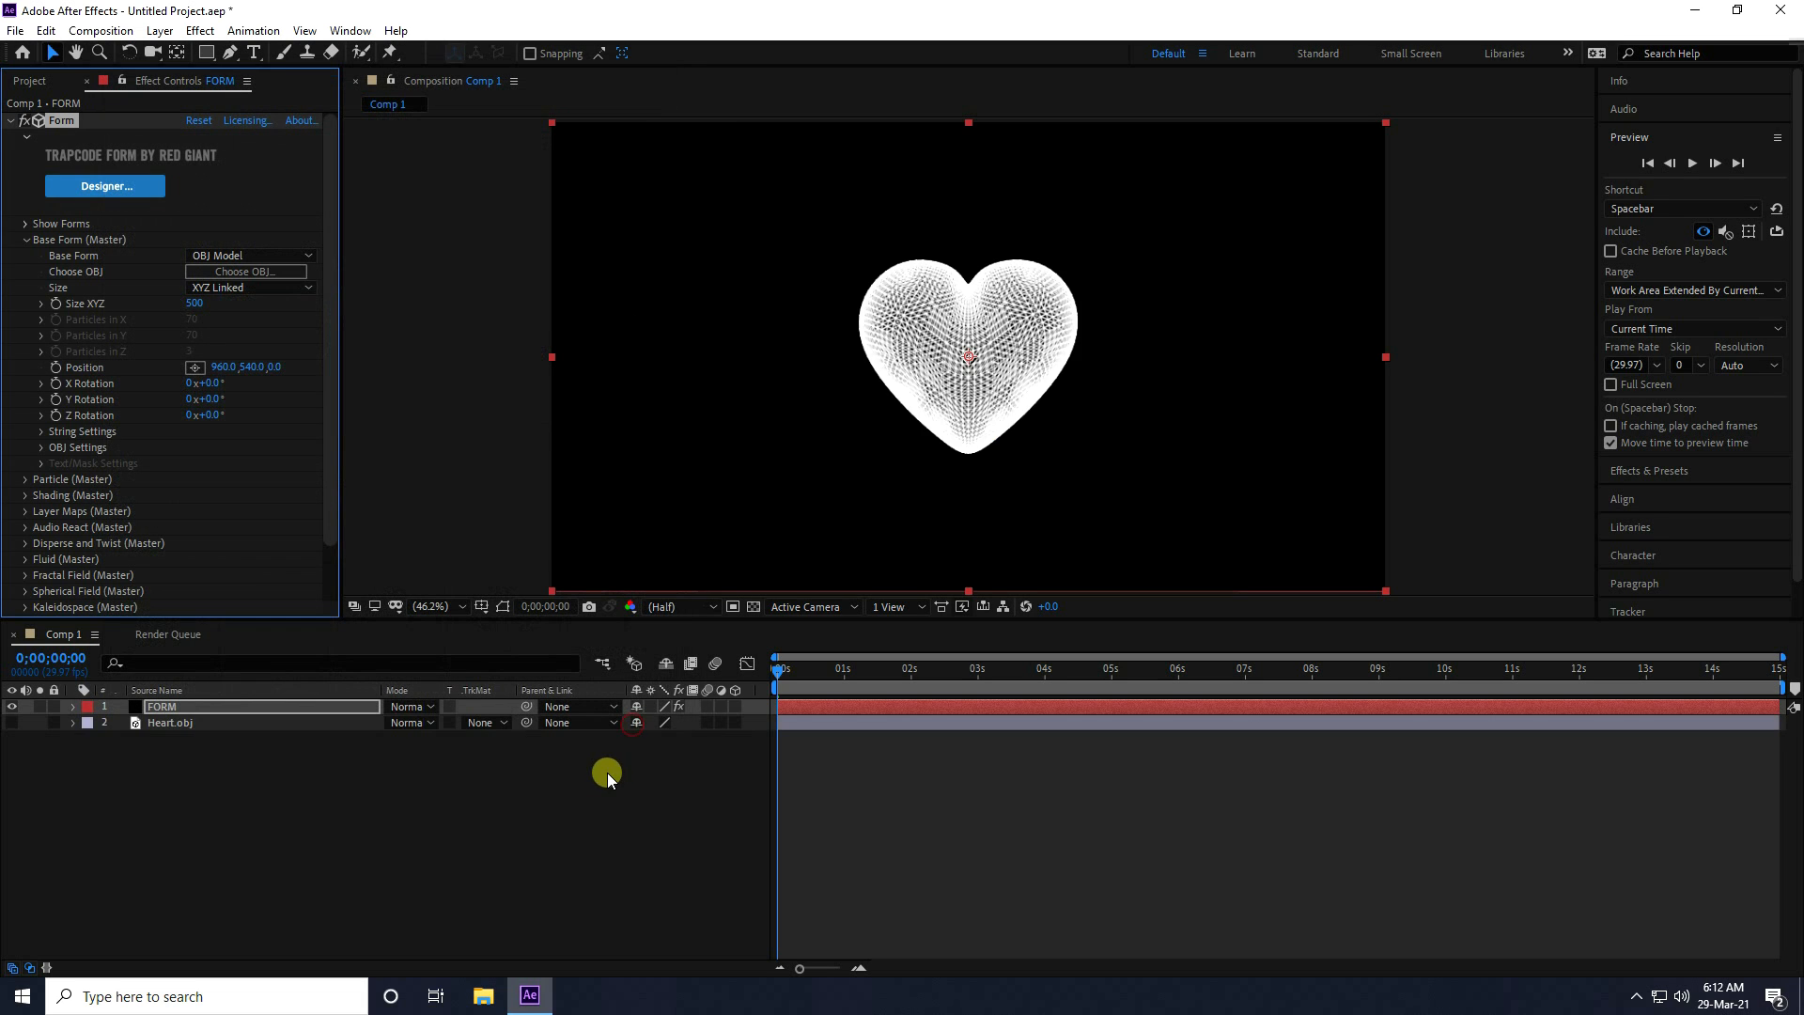
# Set the heart base form's Size XYZ to 800
pyautogui.click(436, 612)
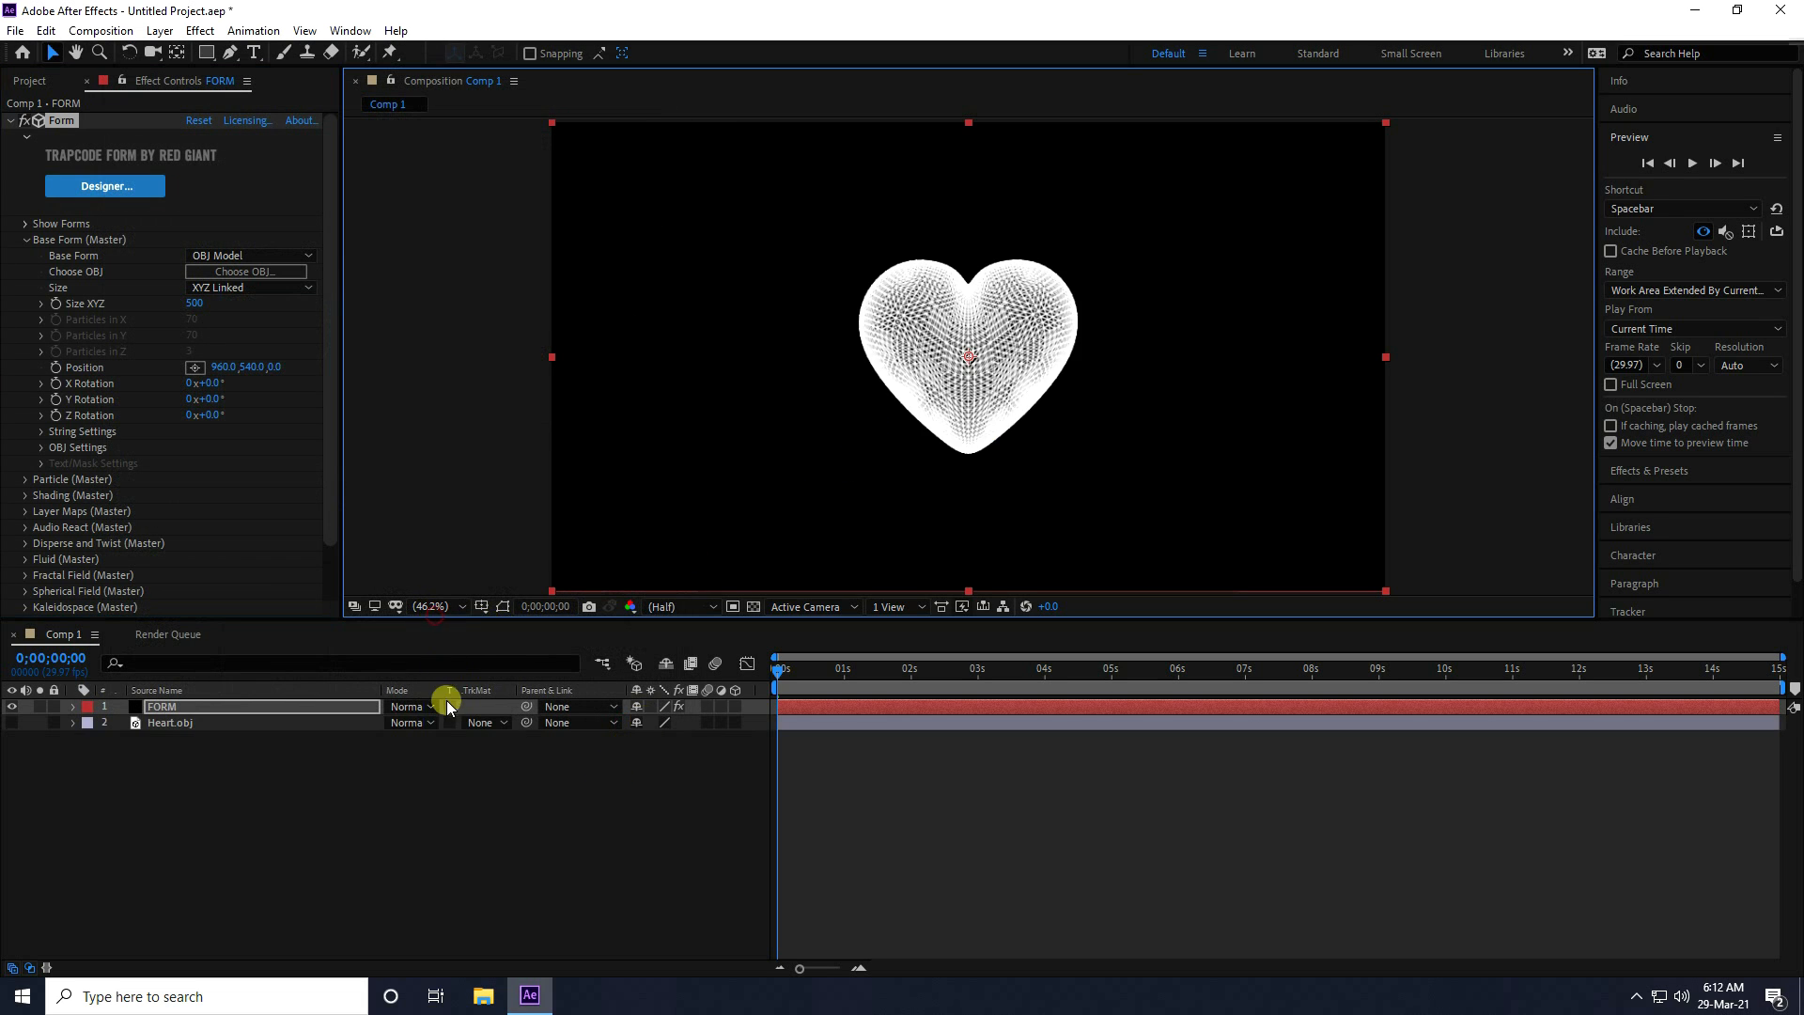
pyautogui.click(437, 606)
pyautogui.click(452, 816)
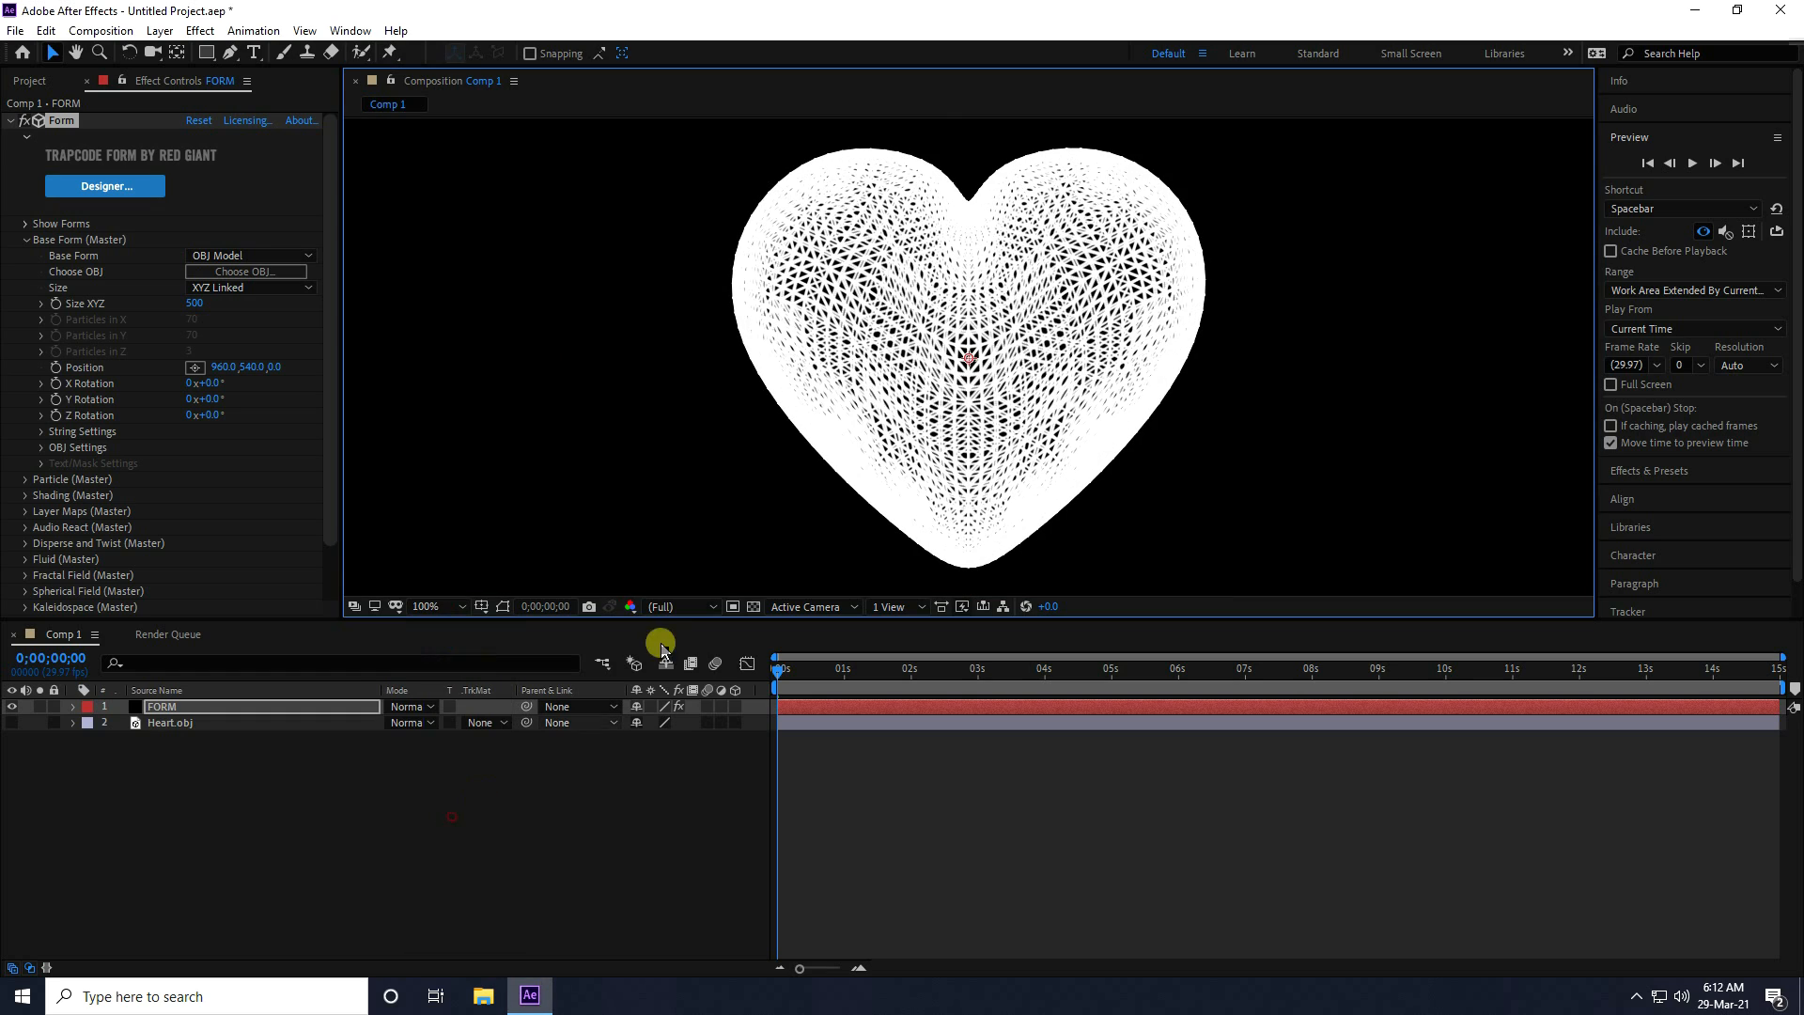
pyautogui.scroll(-4, 858, 318)
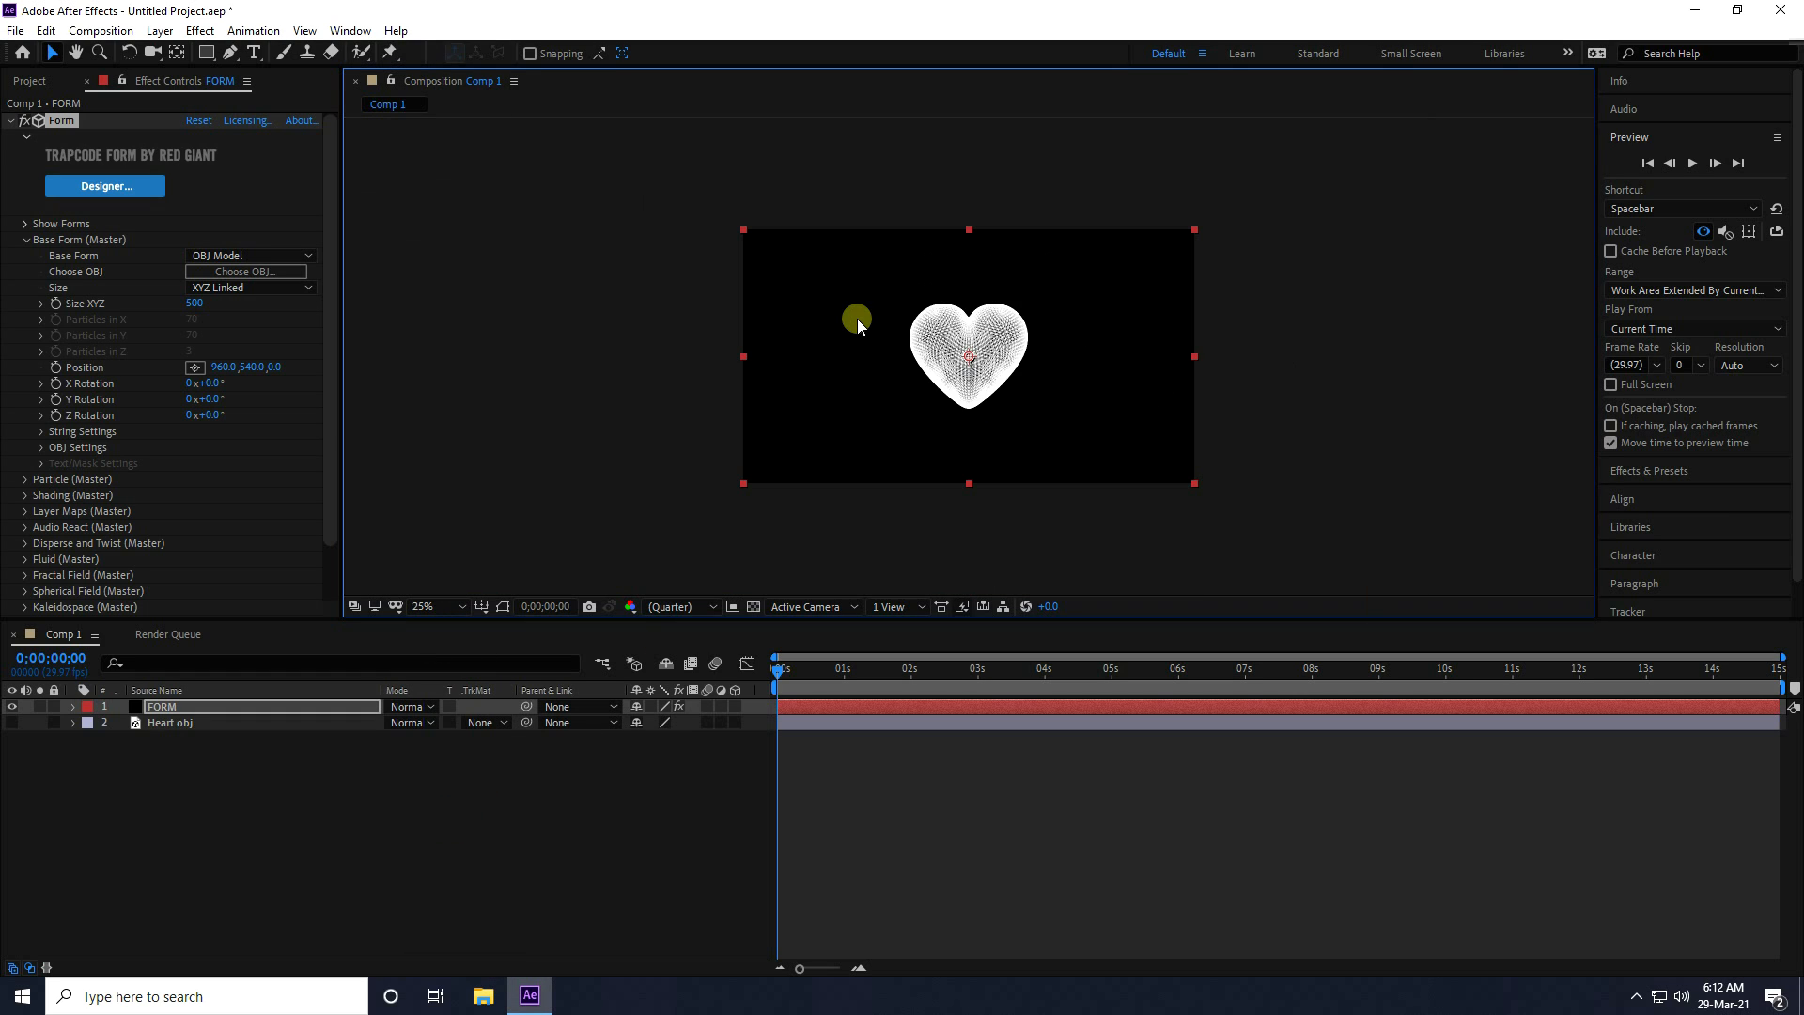
pyautogui.scroll(2, 986, 346)
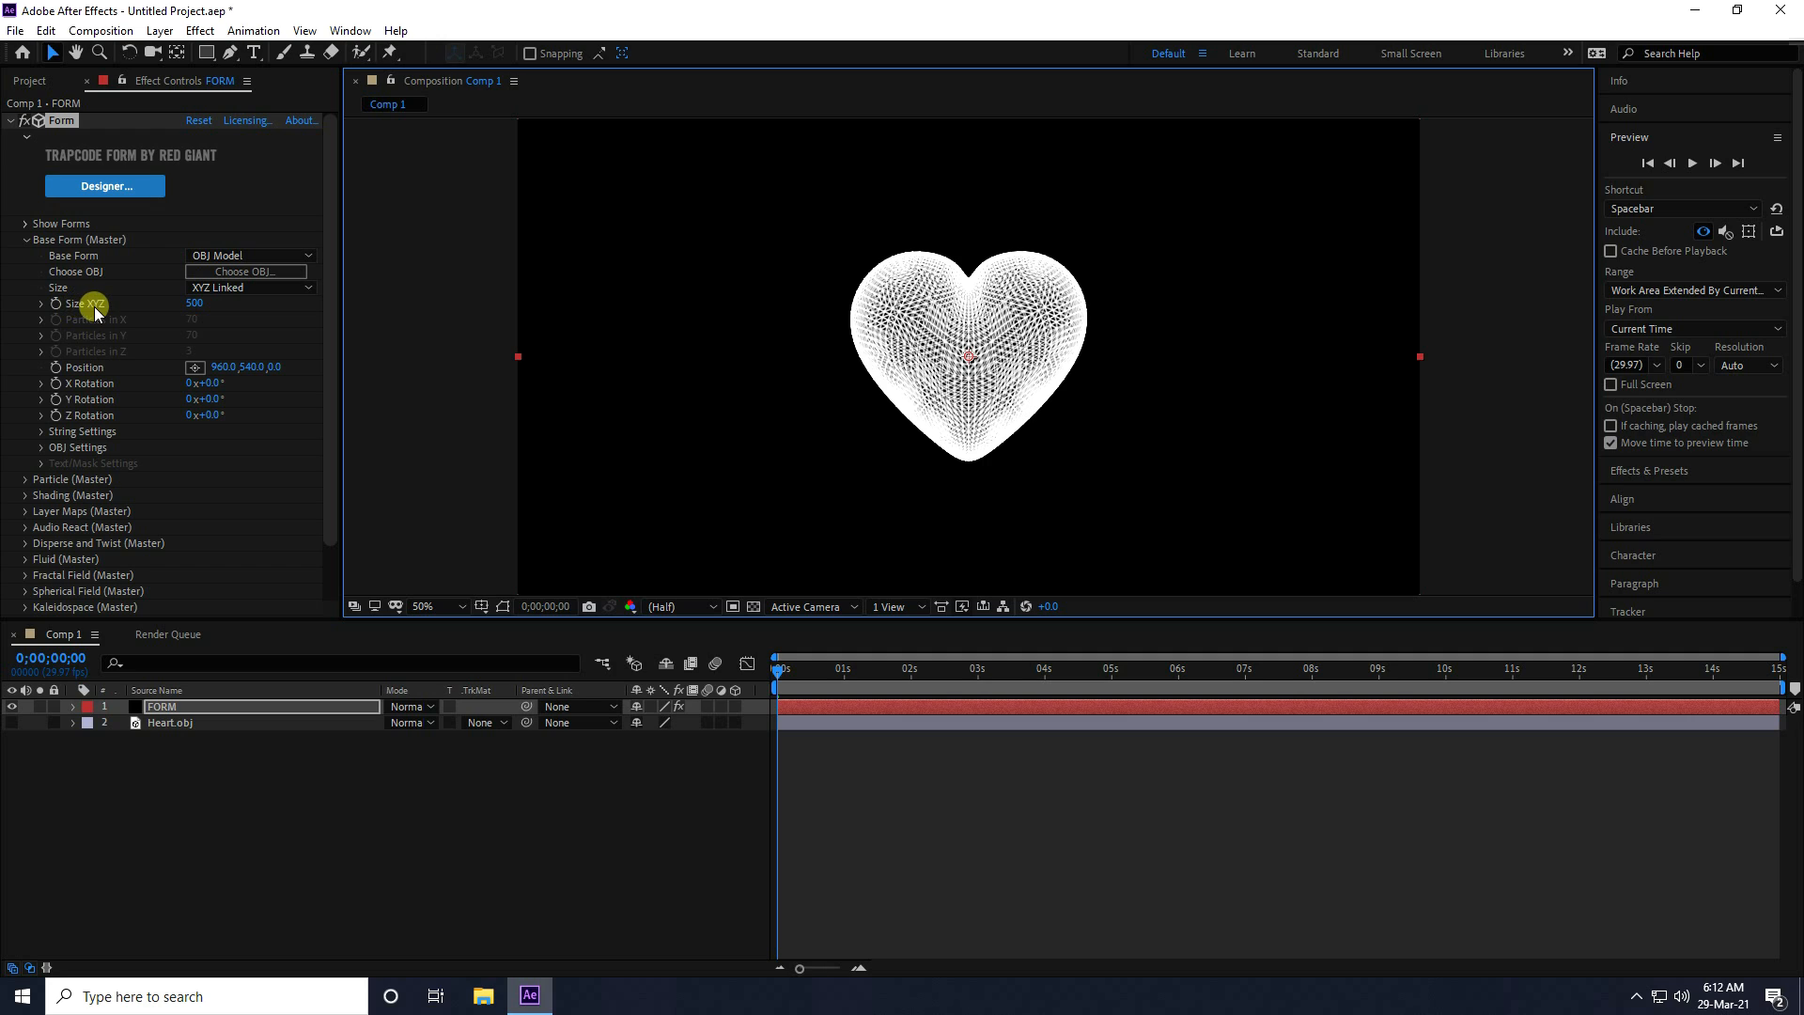
pyautogui.scroll(-2, 968, 343)
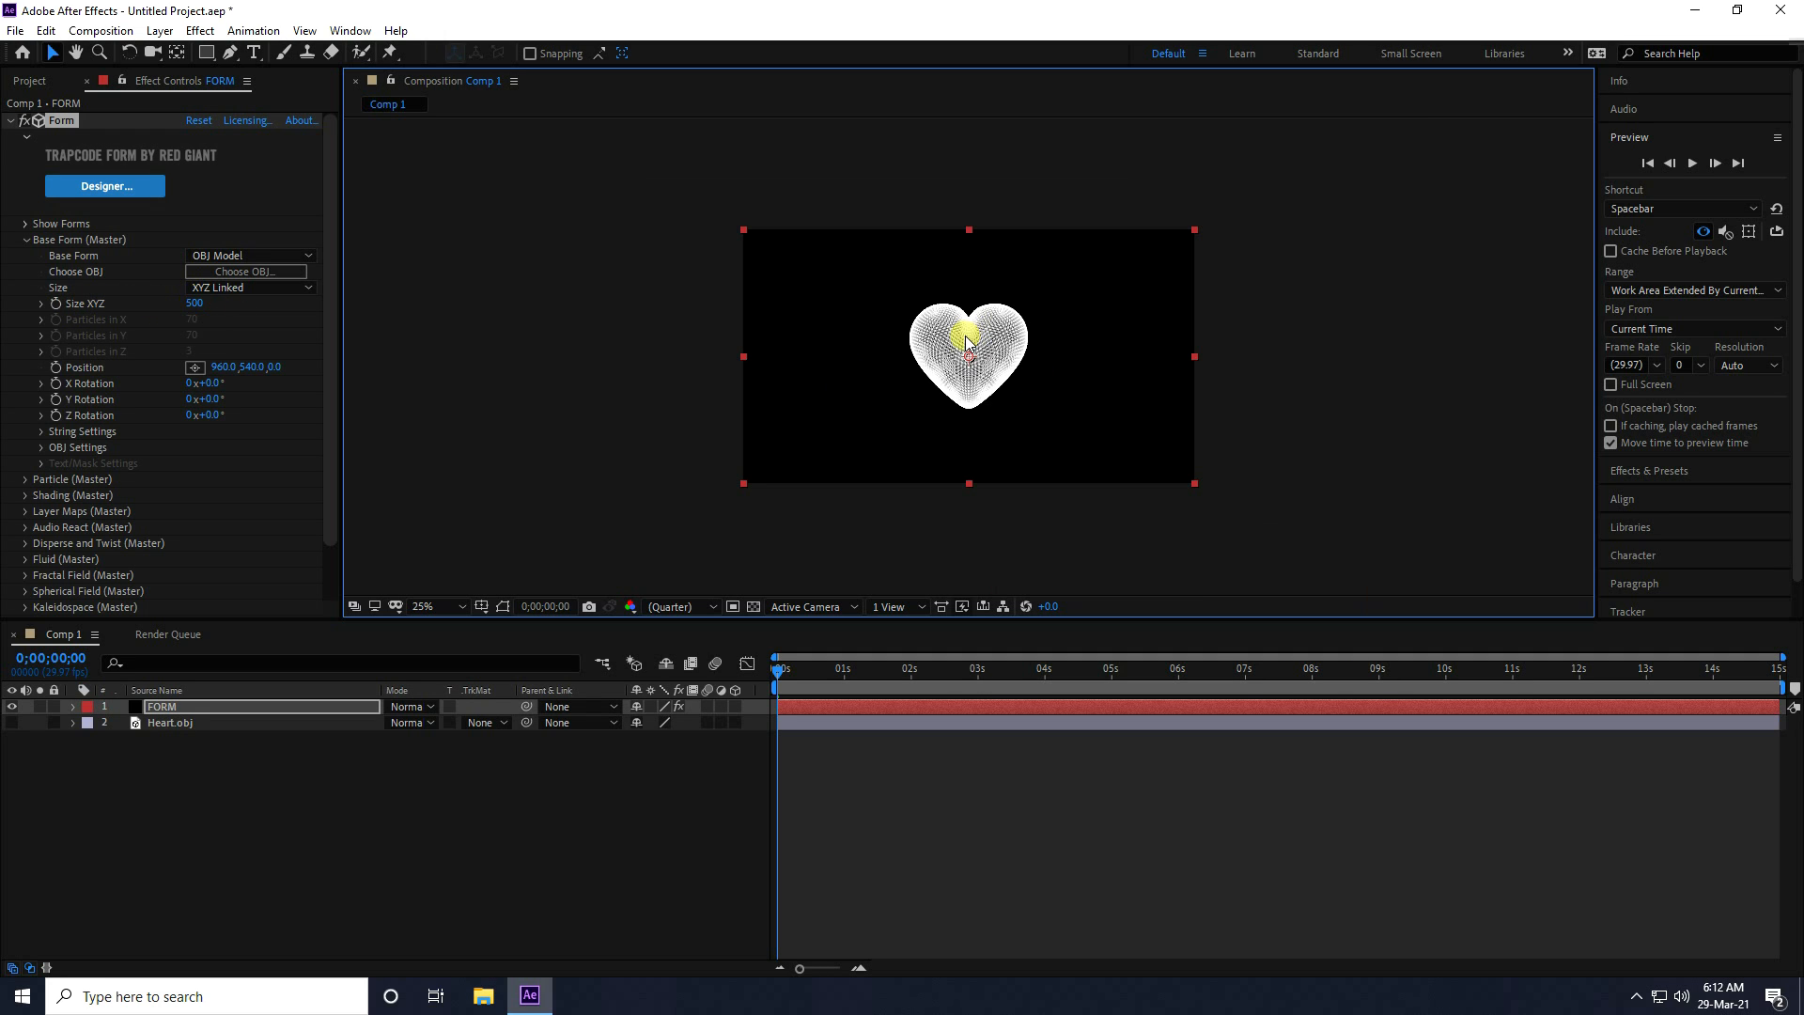
pyautogui.moveTo(197, 308); pyautogui.dragTo(235, 308)
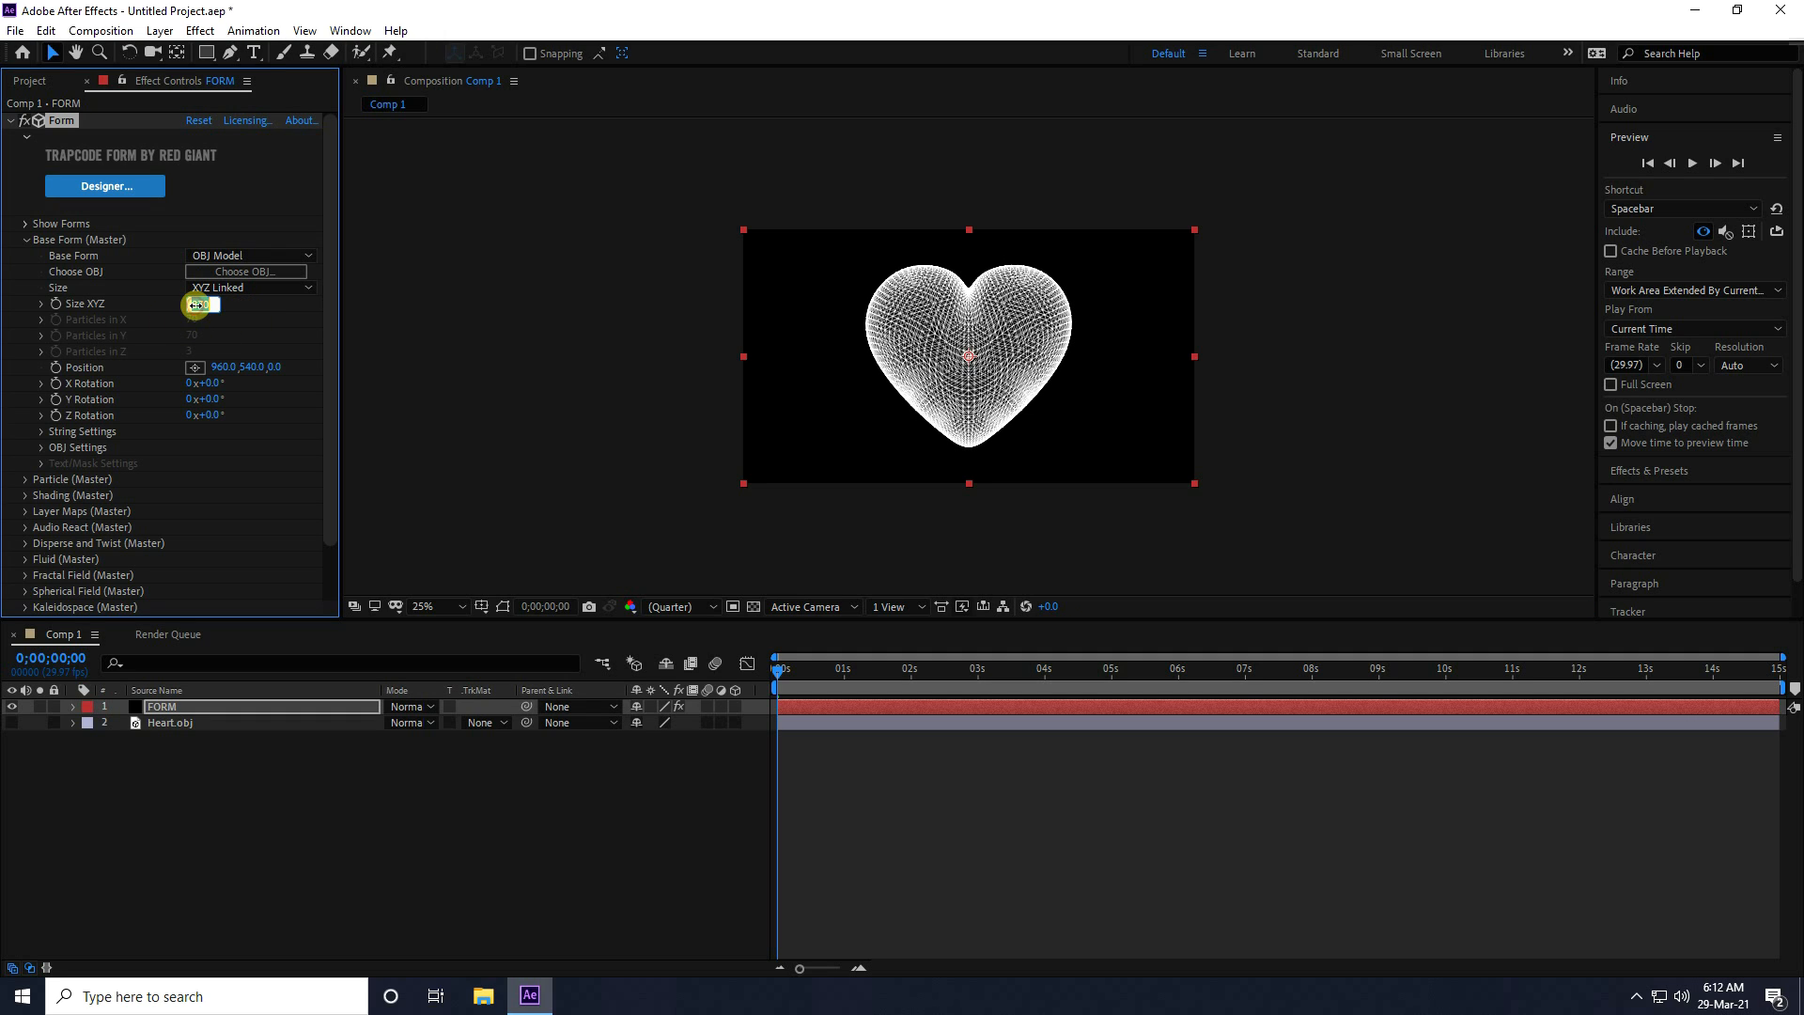
pyautogui.press('Return')
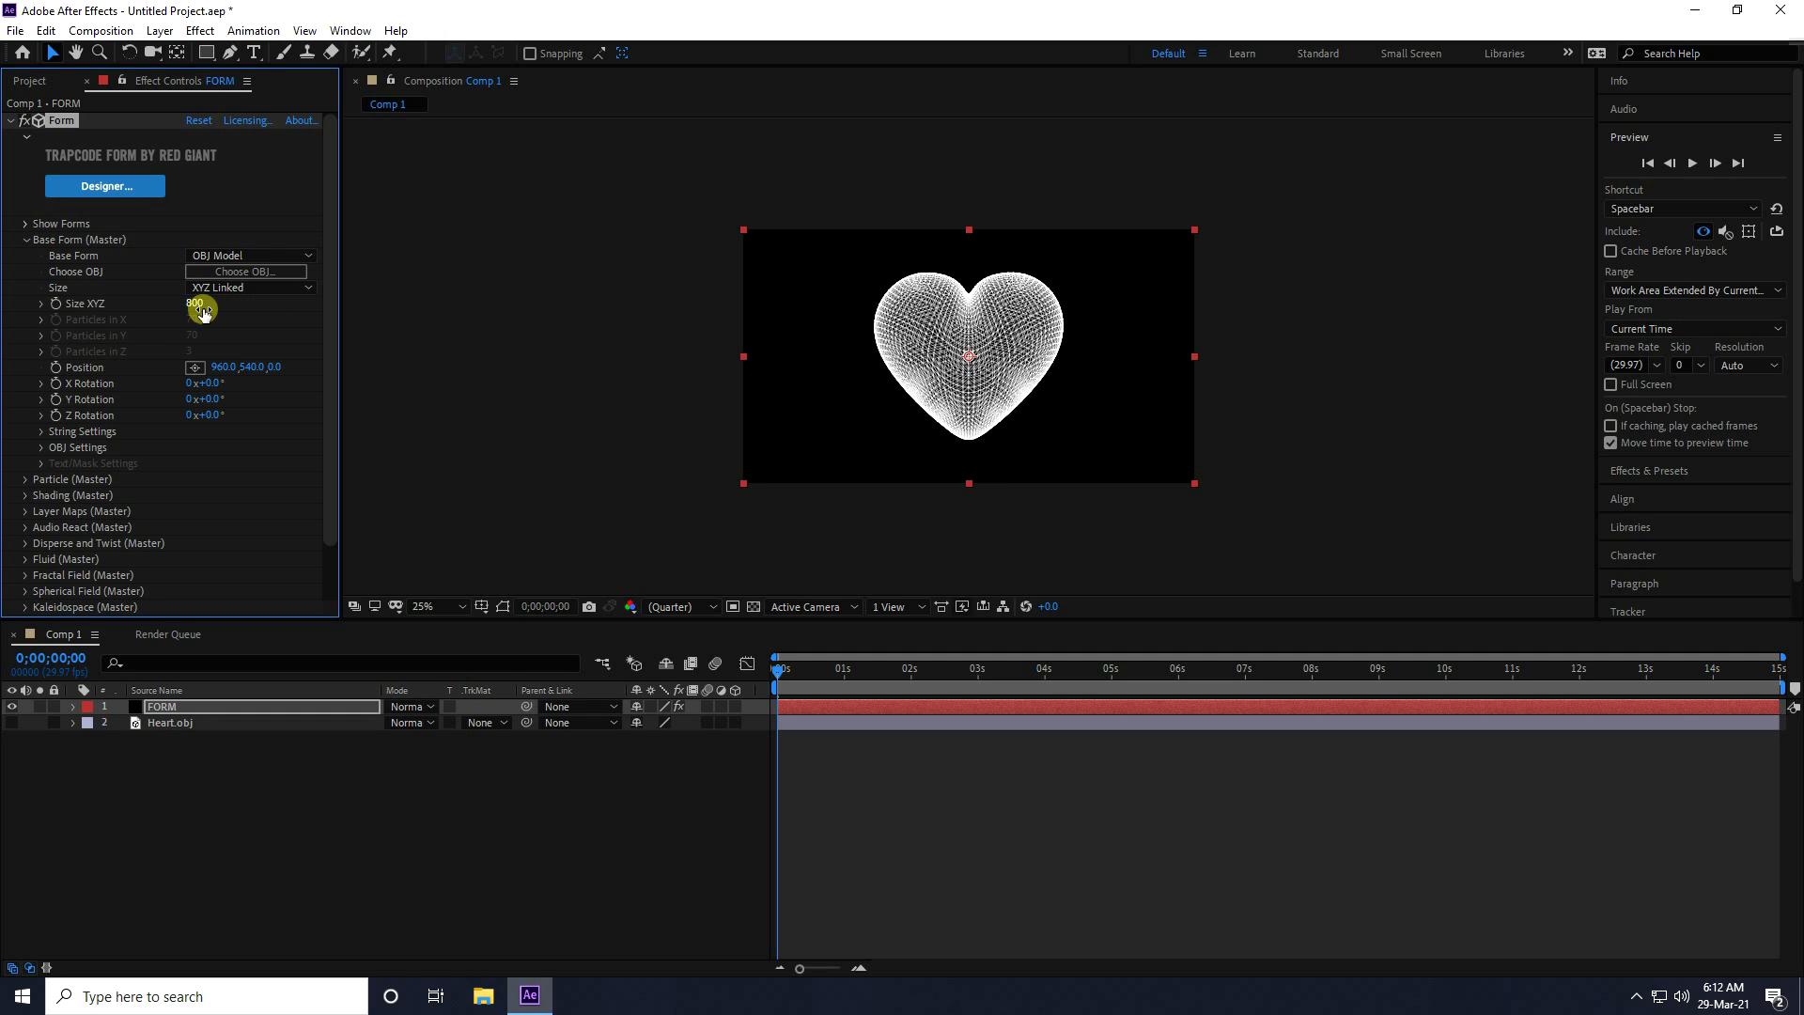
# Set the Form particles' Sphere Feather to 0 and their Size to 1
pyautogui.scroll(2, 846, 342)
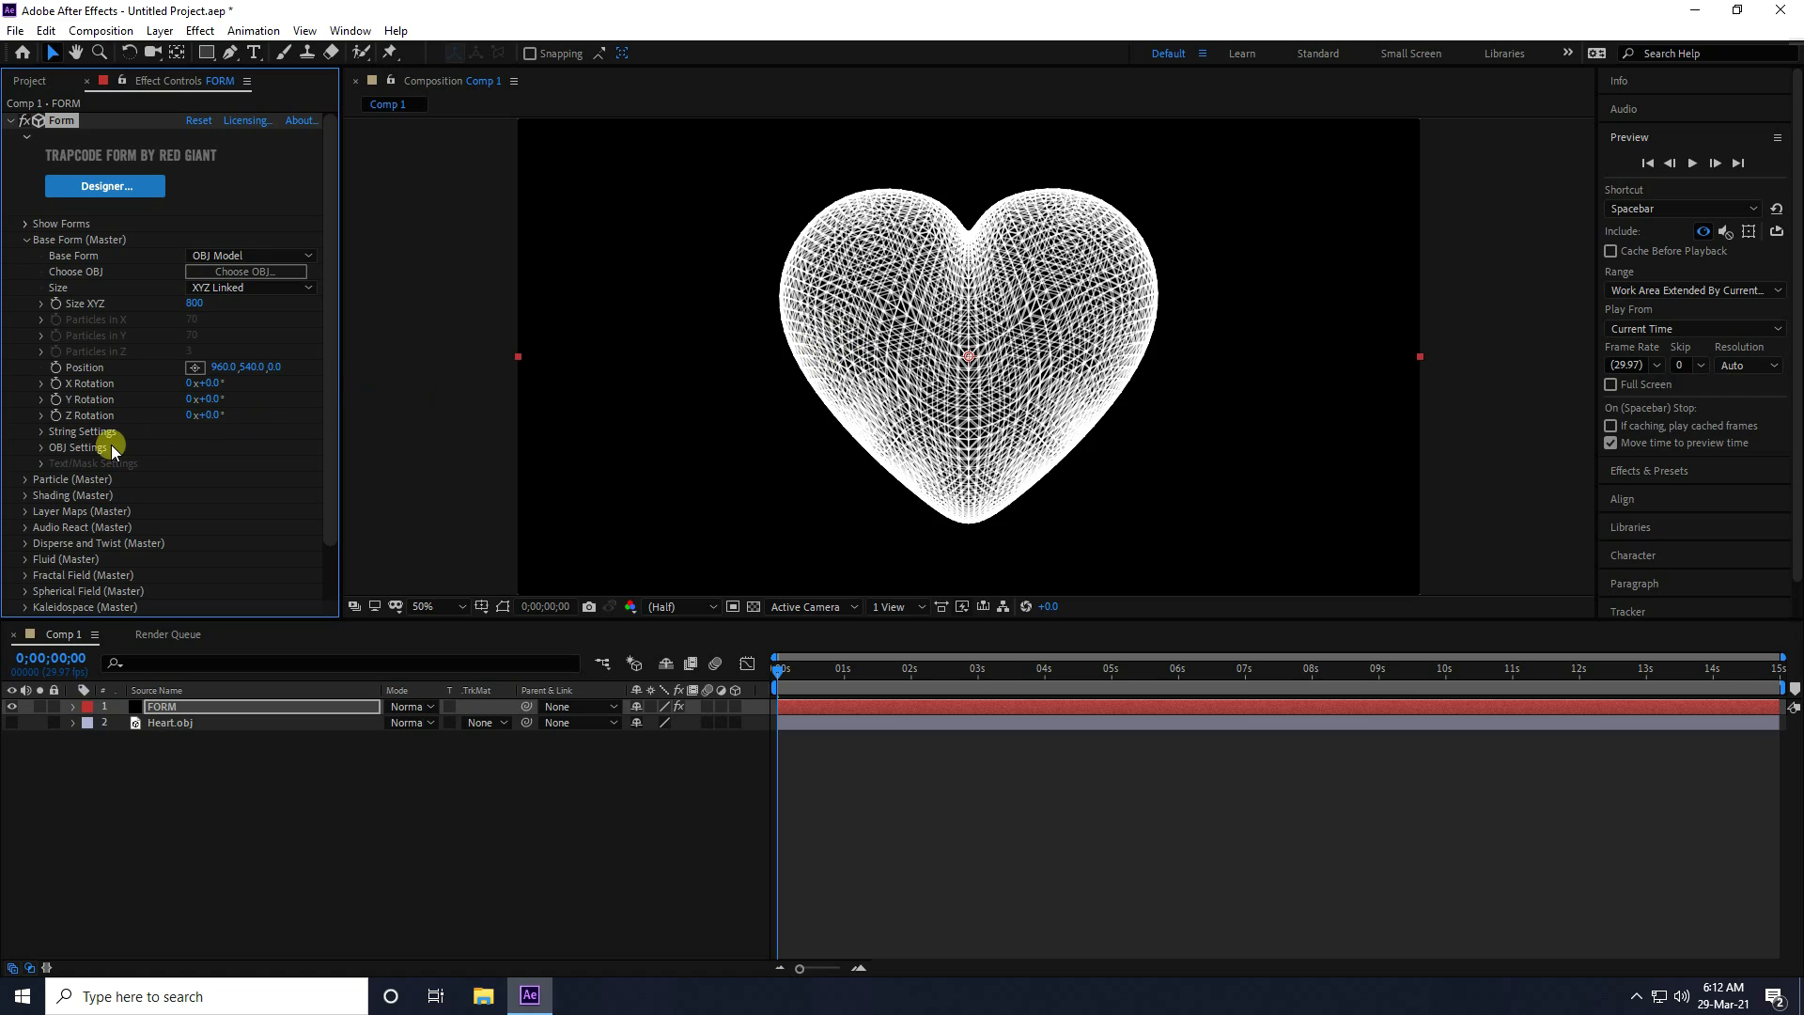
pyautogui.click(24, 244)
pyautogui.click(25, 257)
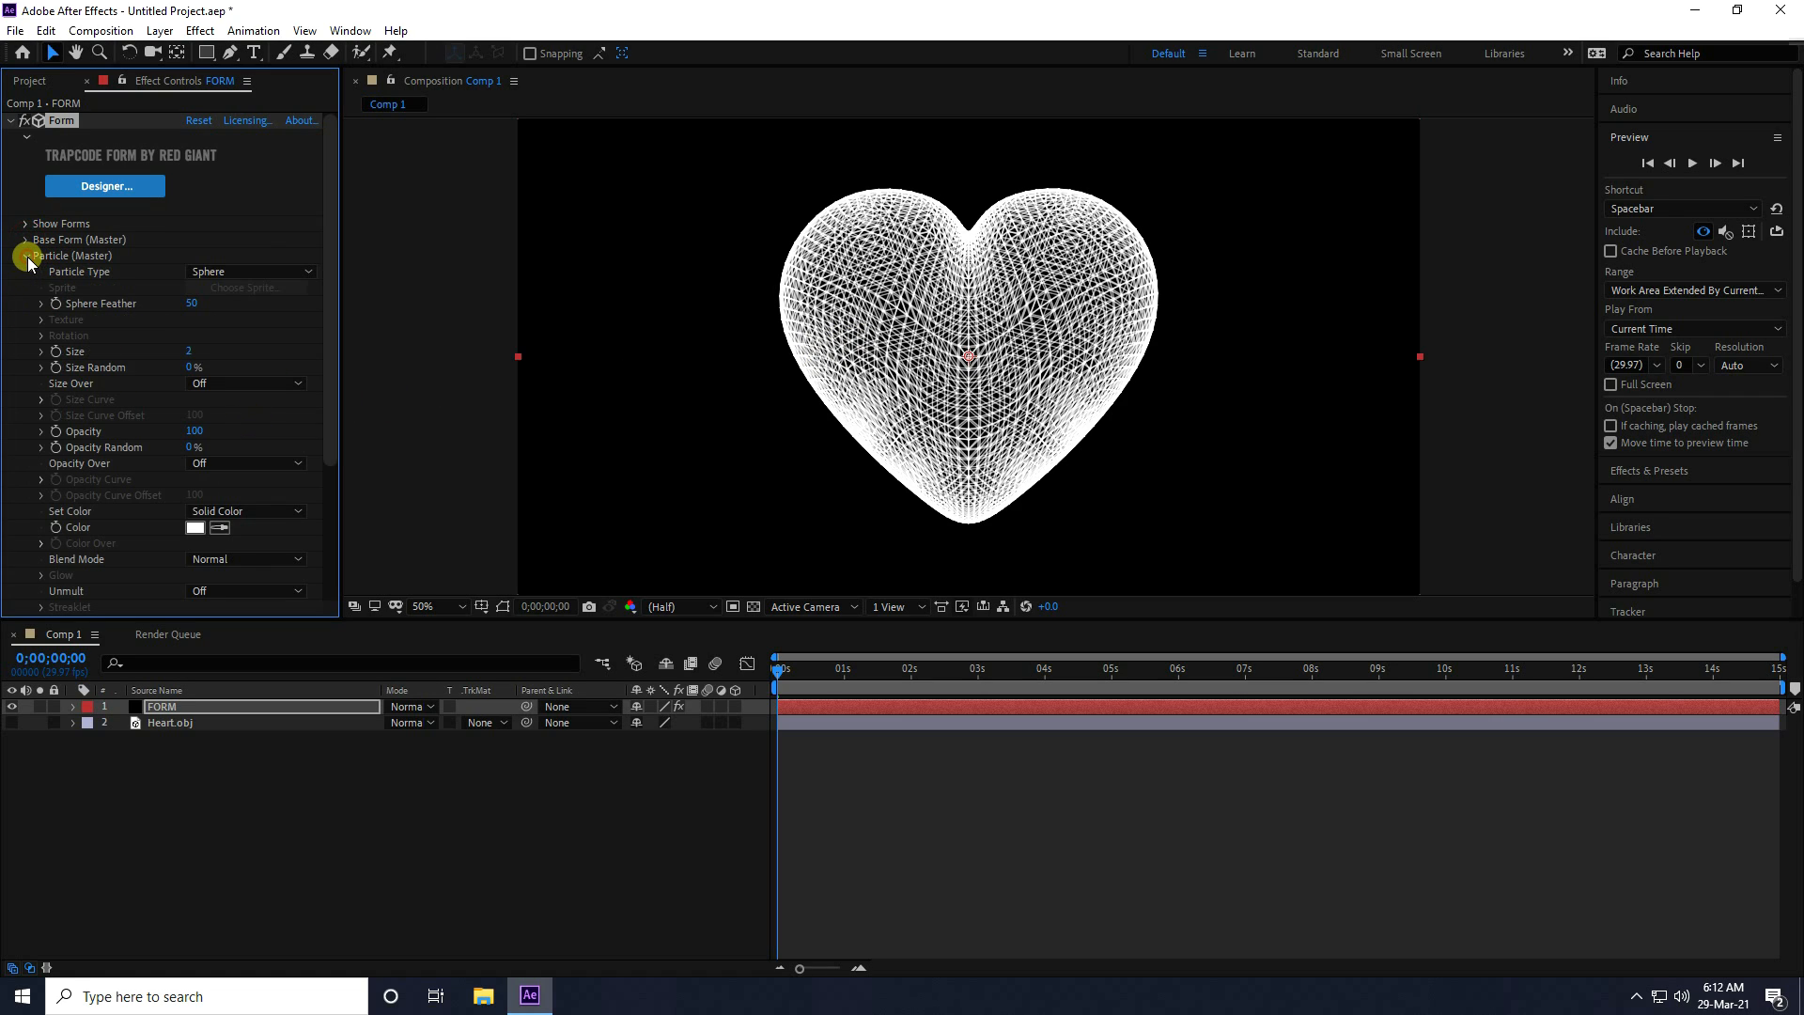
pyautogui.click(189, 305)
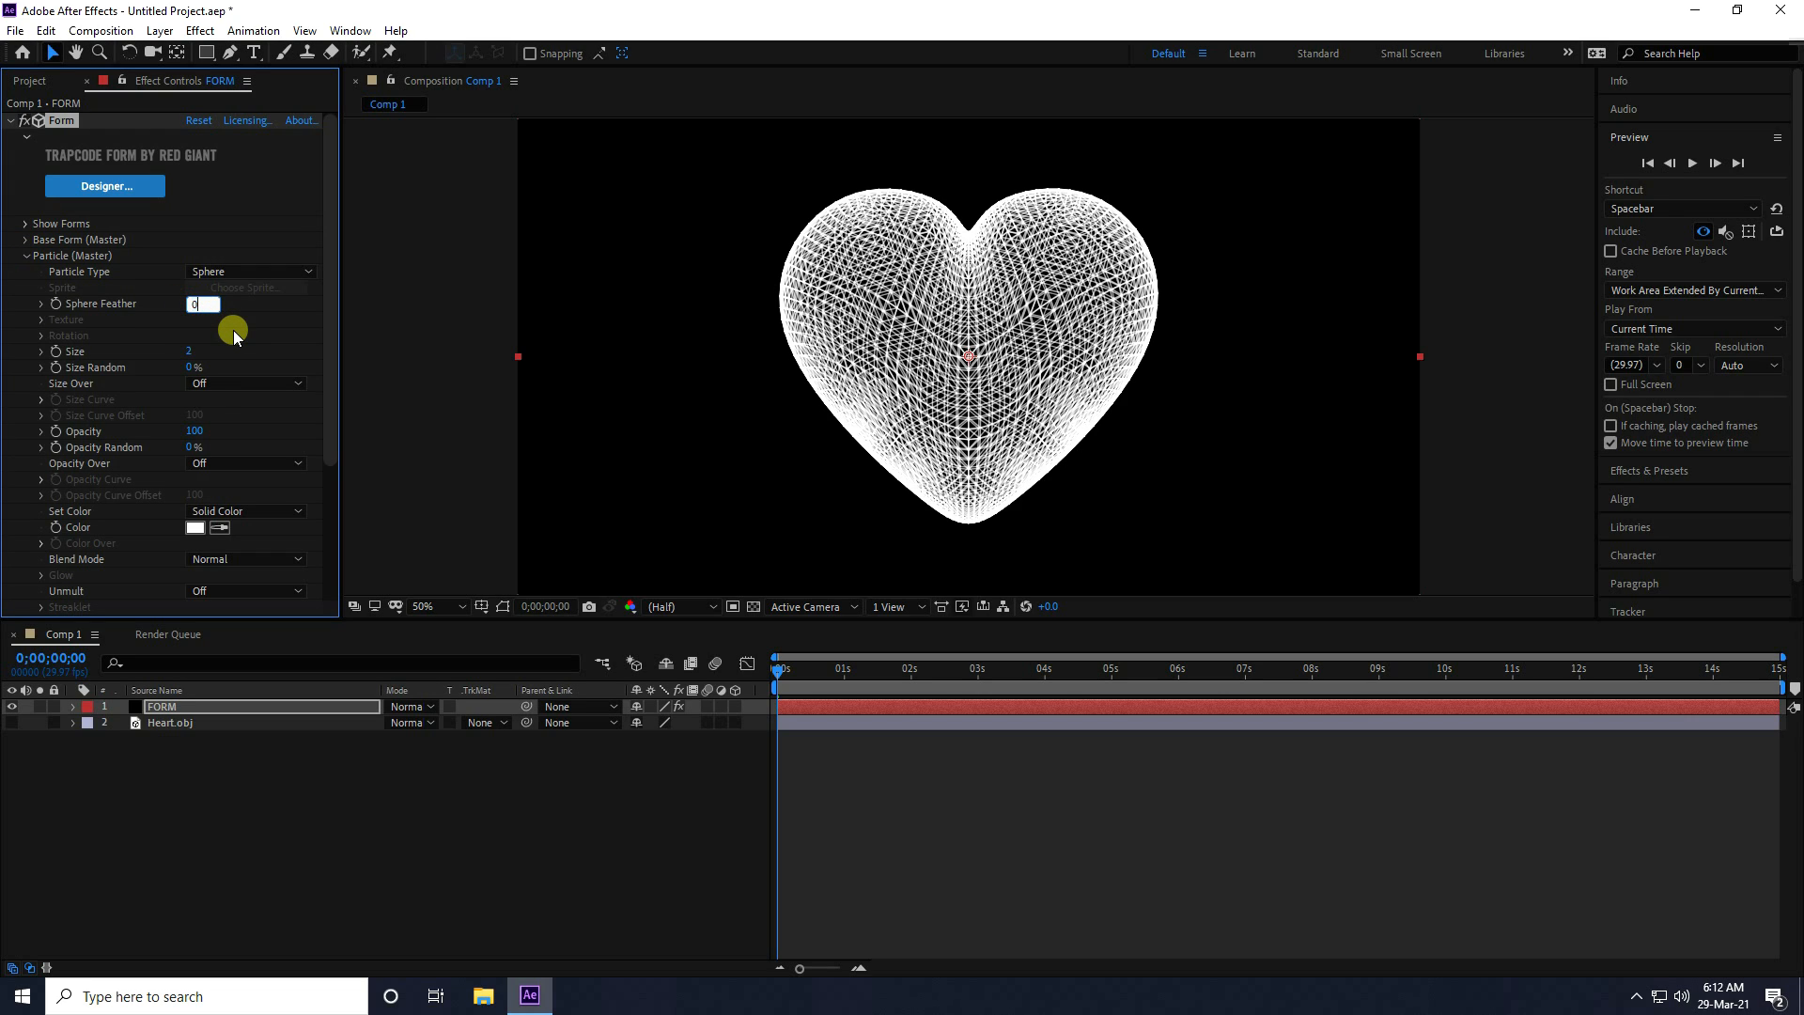
pyautogui.moveTo(188, 351); pyautogui.dragTo(193, 360)
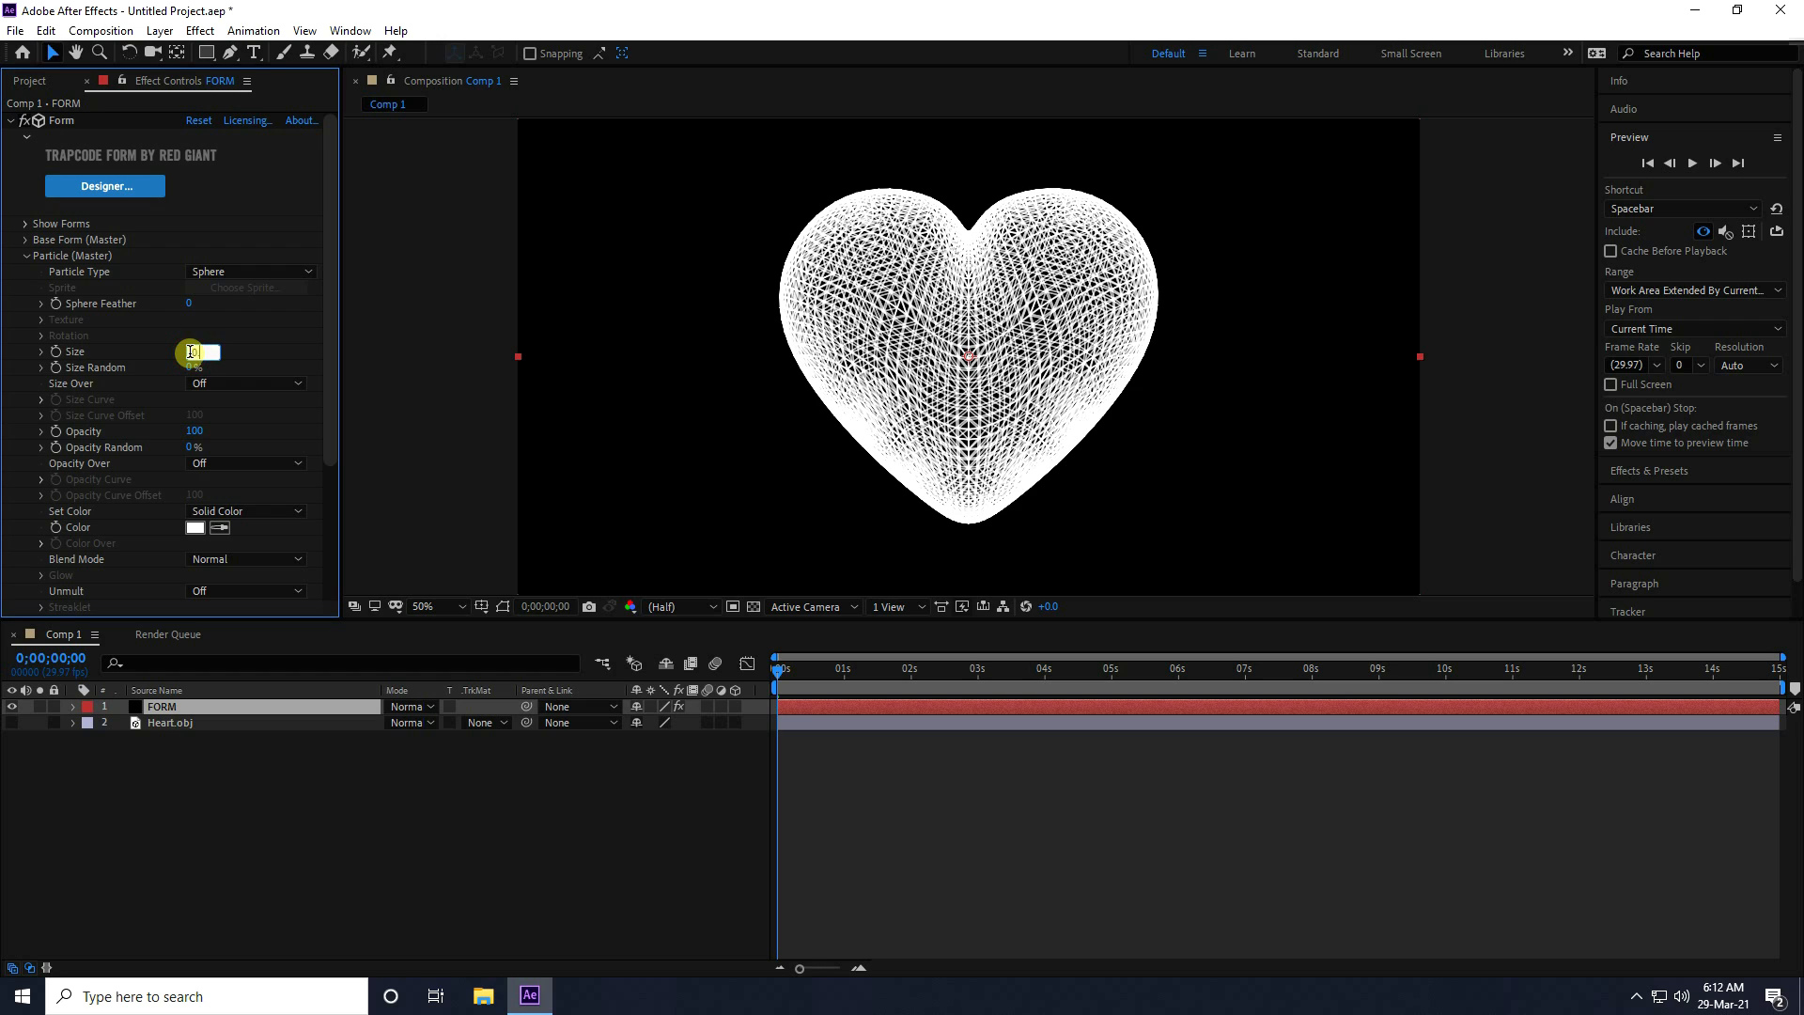
pyautogui.write('1')
pyautogui.press('Return')
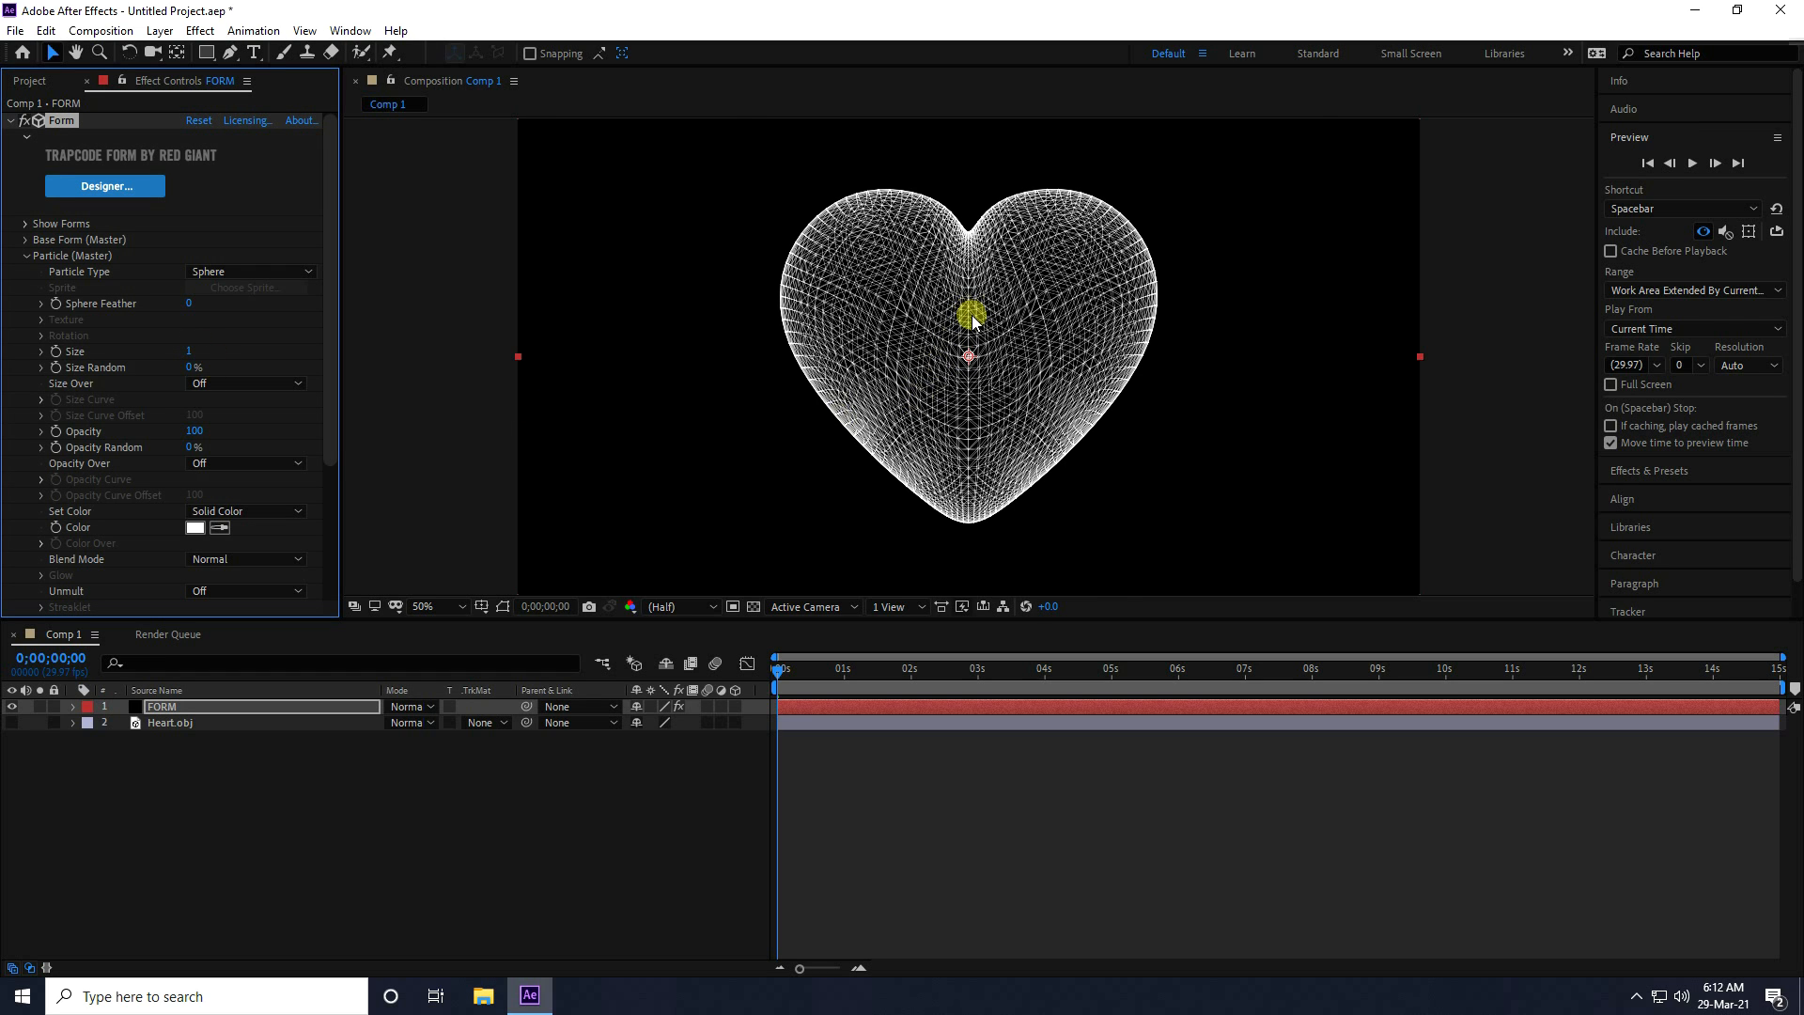
# Color the heart's particles blue with a hue of 210° and a saturation of 86%
pyautogui.scroll(2, 968, 324)
pyautogui.scroll(-2, 876, 445)
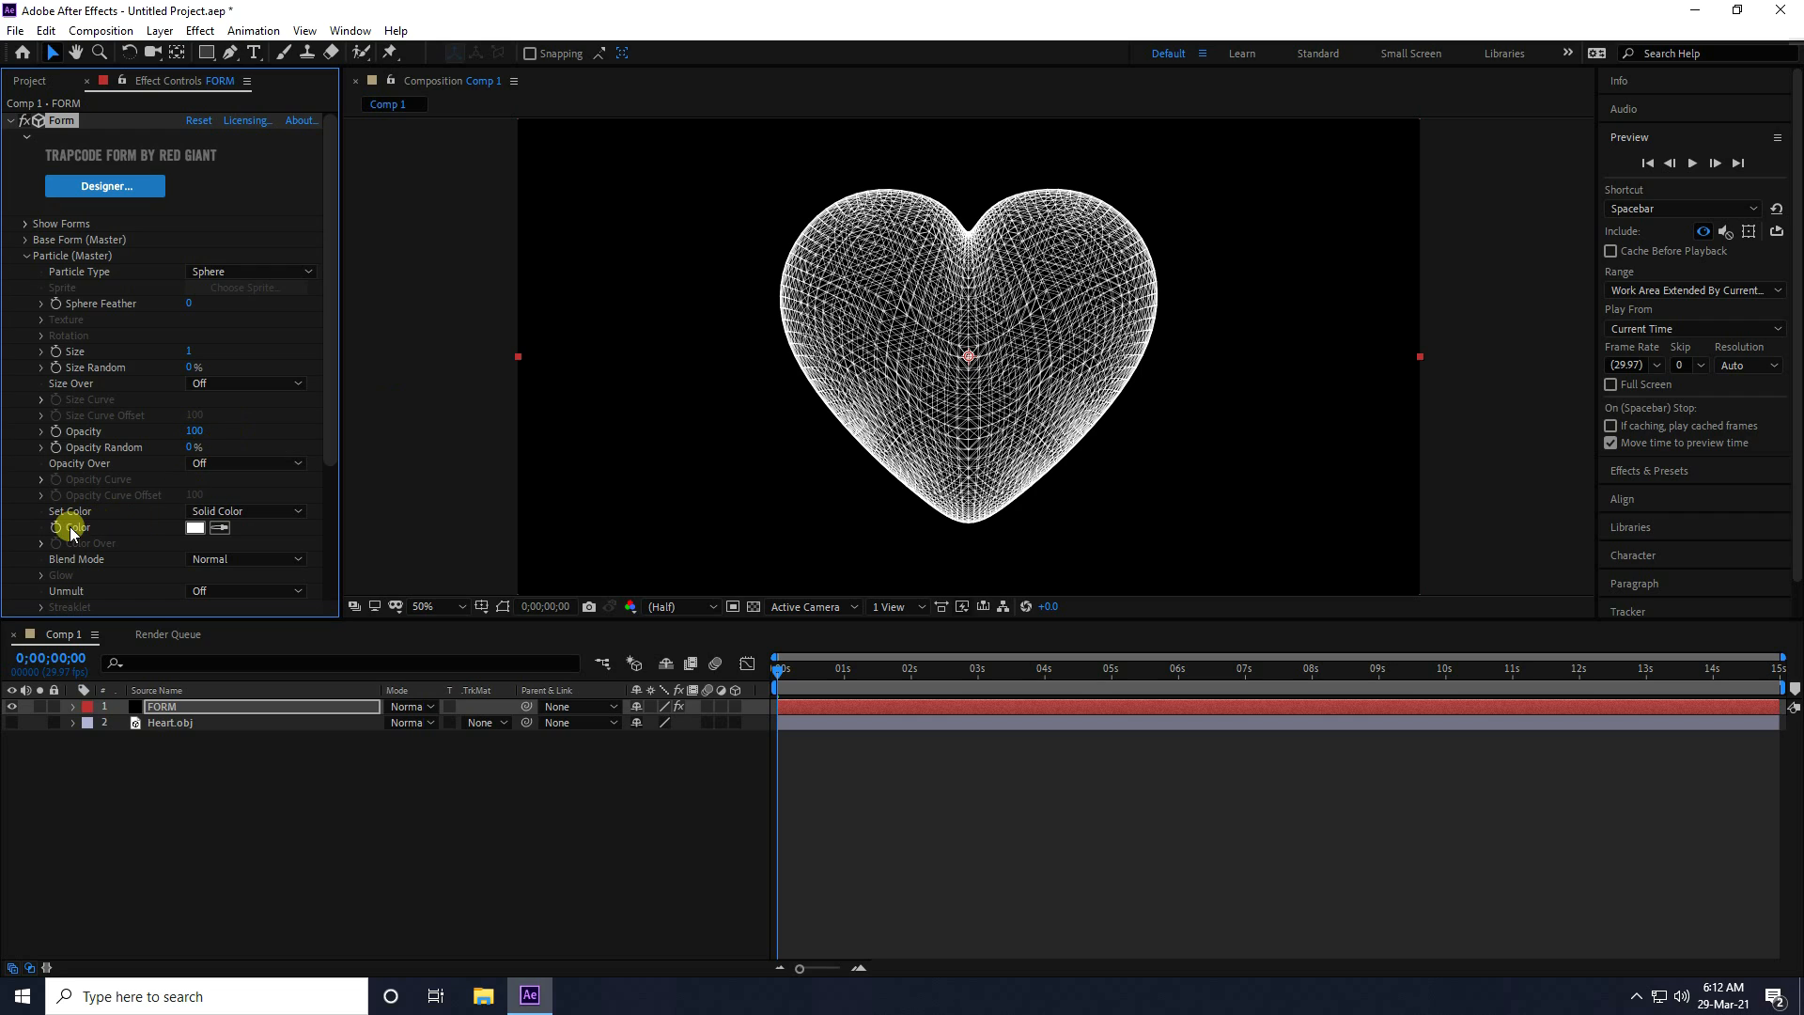
pyautogui.click(192, 527)
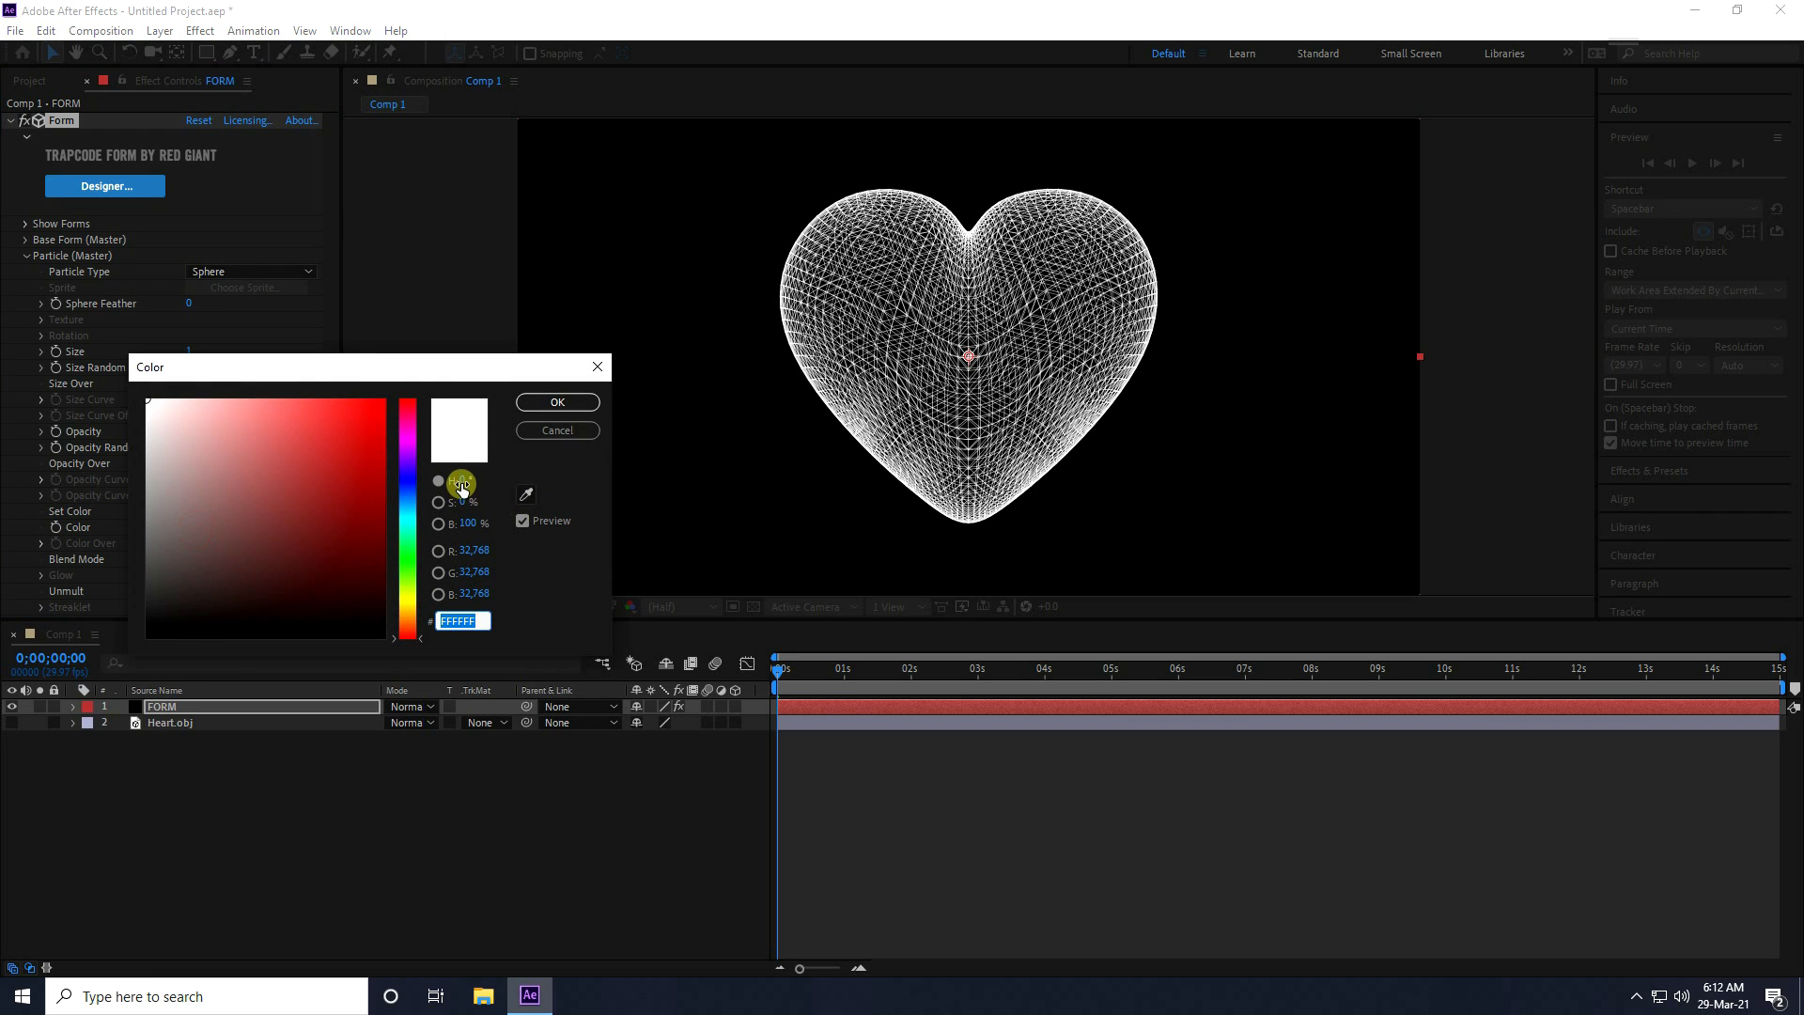
pyautogui.click(465, 481)
pyautogui.write('210')
pyautogui.moveTo(465, 502); pyautogui.dragTo(561, 504)
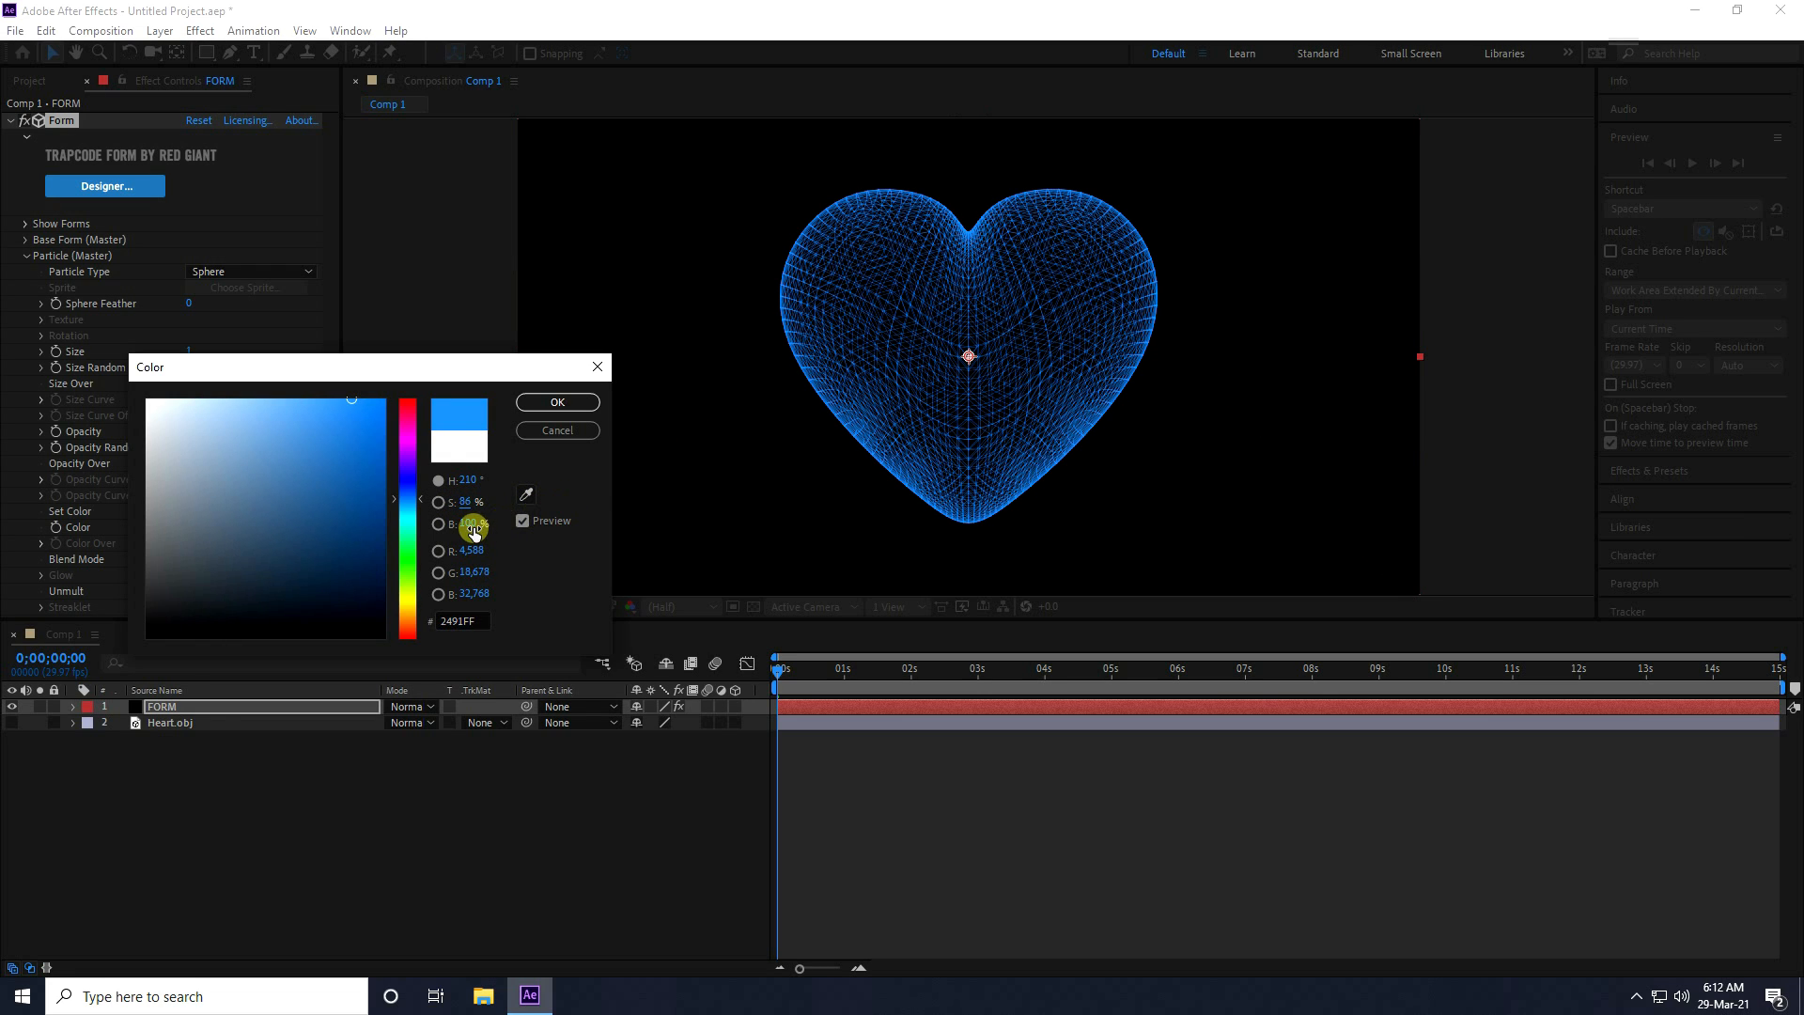
pyautogui.click(558, 401)
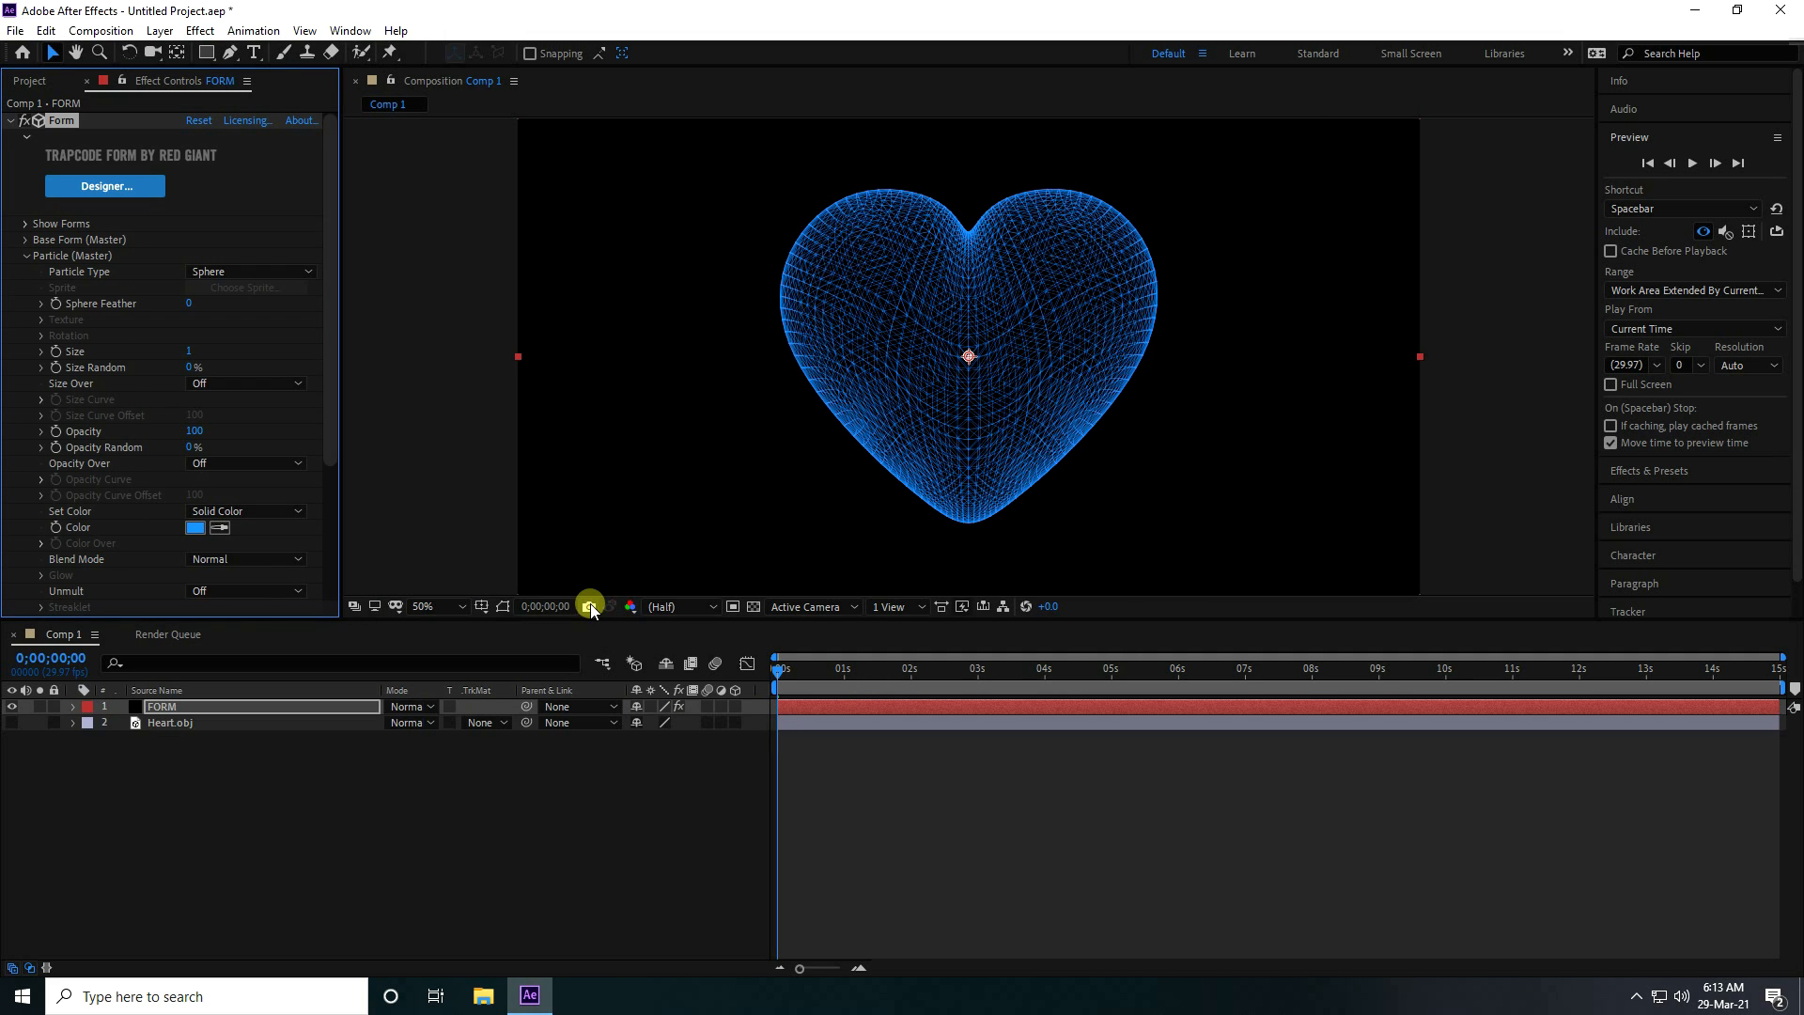
# Collapse the Form effect's particle settings and add a new black solid named Particle to the composition
pyautogui.click(27, 257)
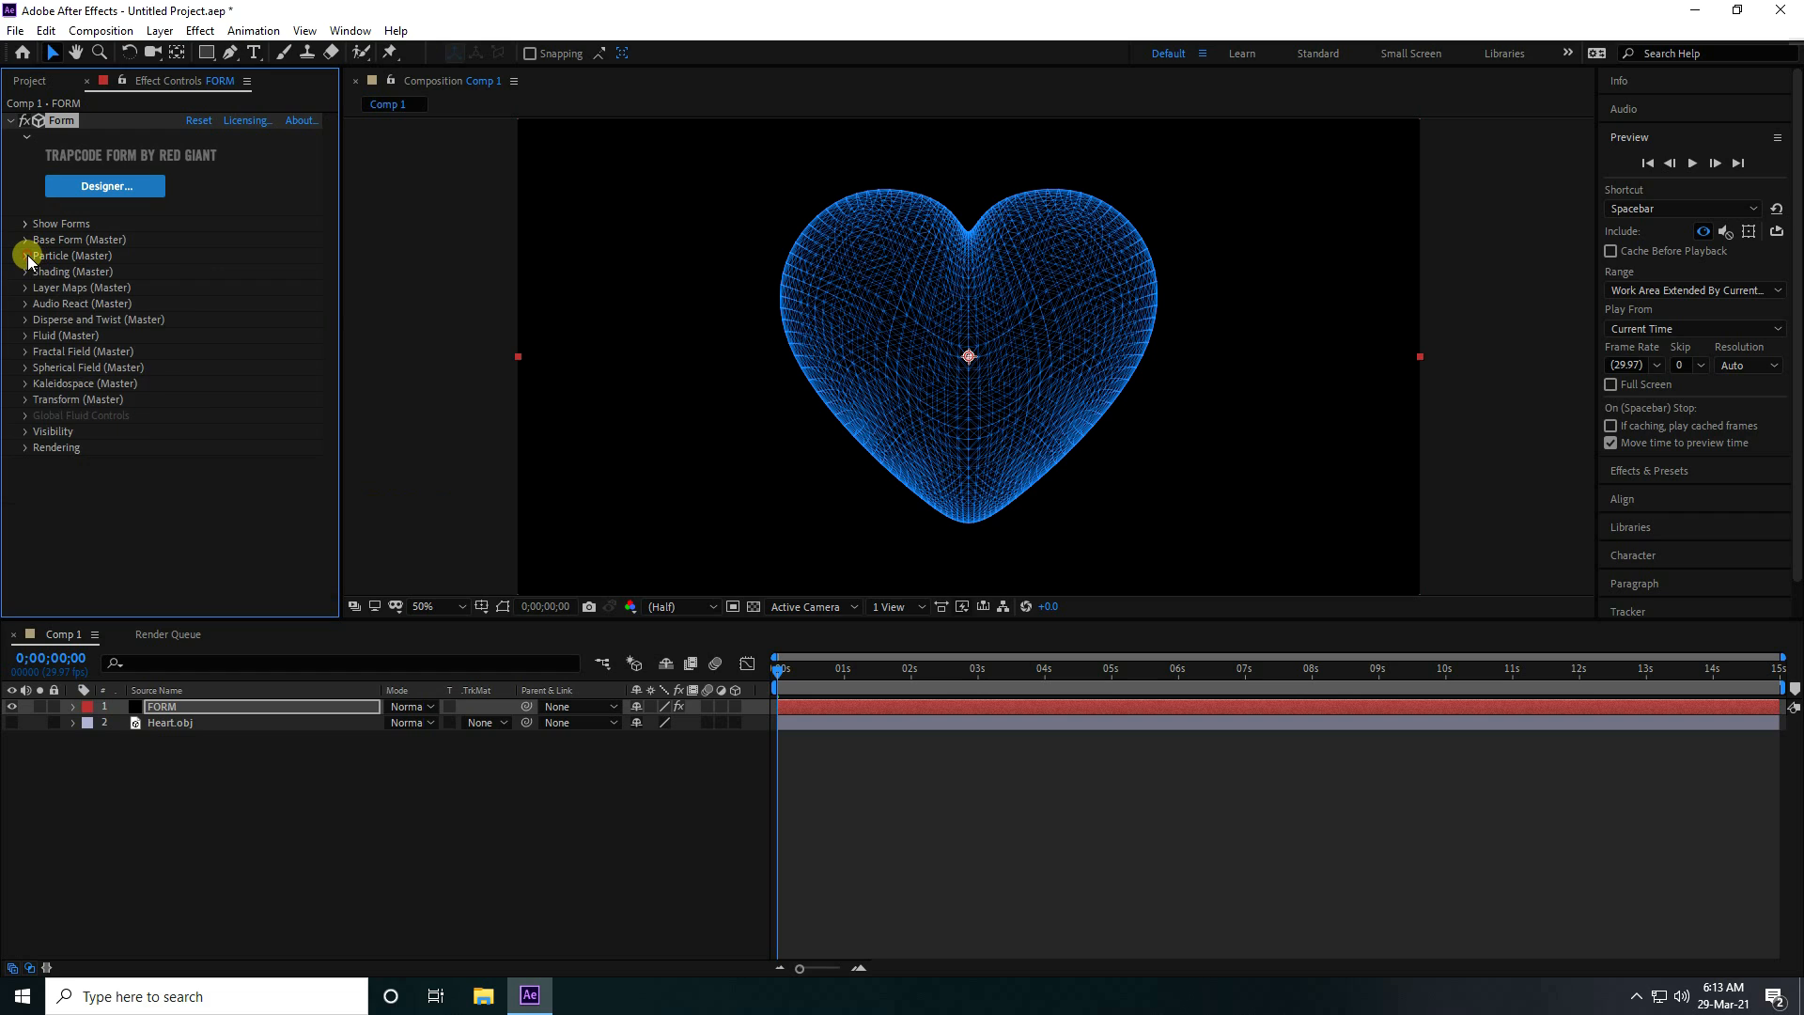
pyautogui.rightClick(183, 829)
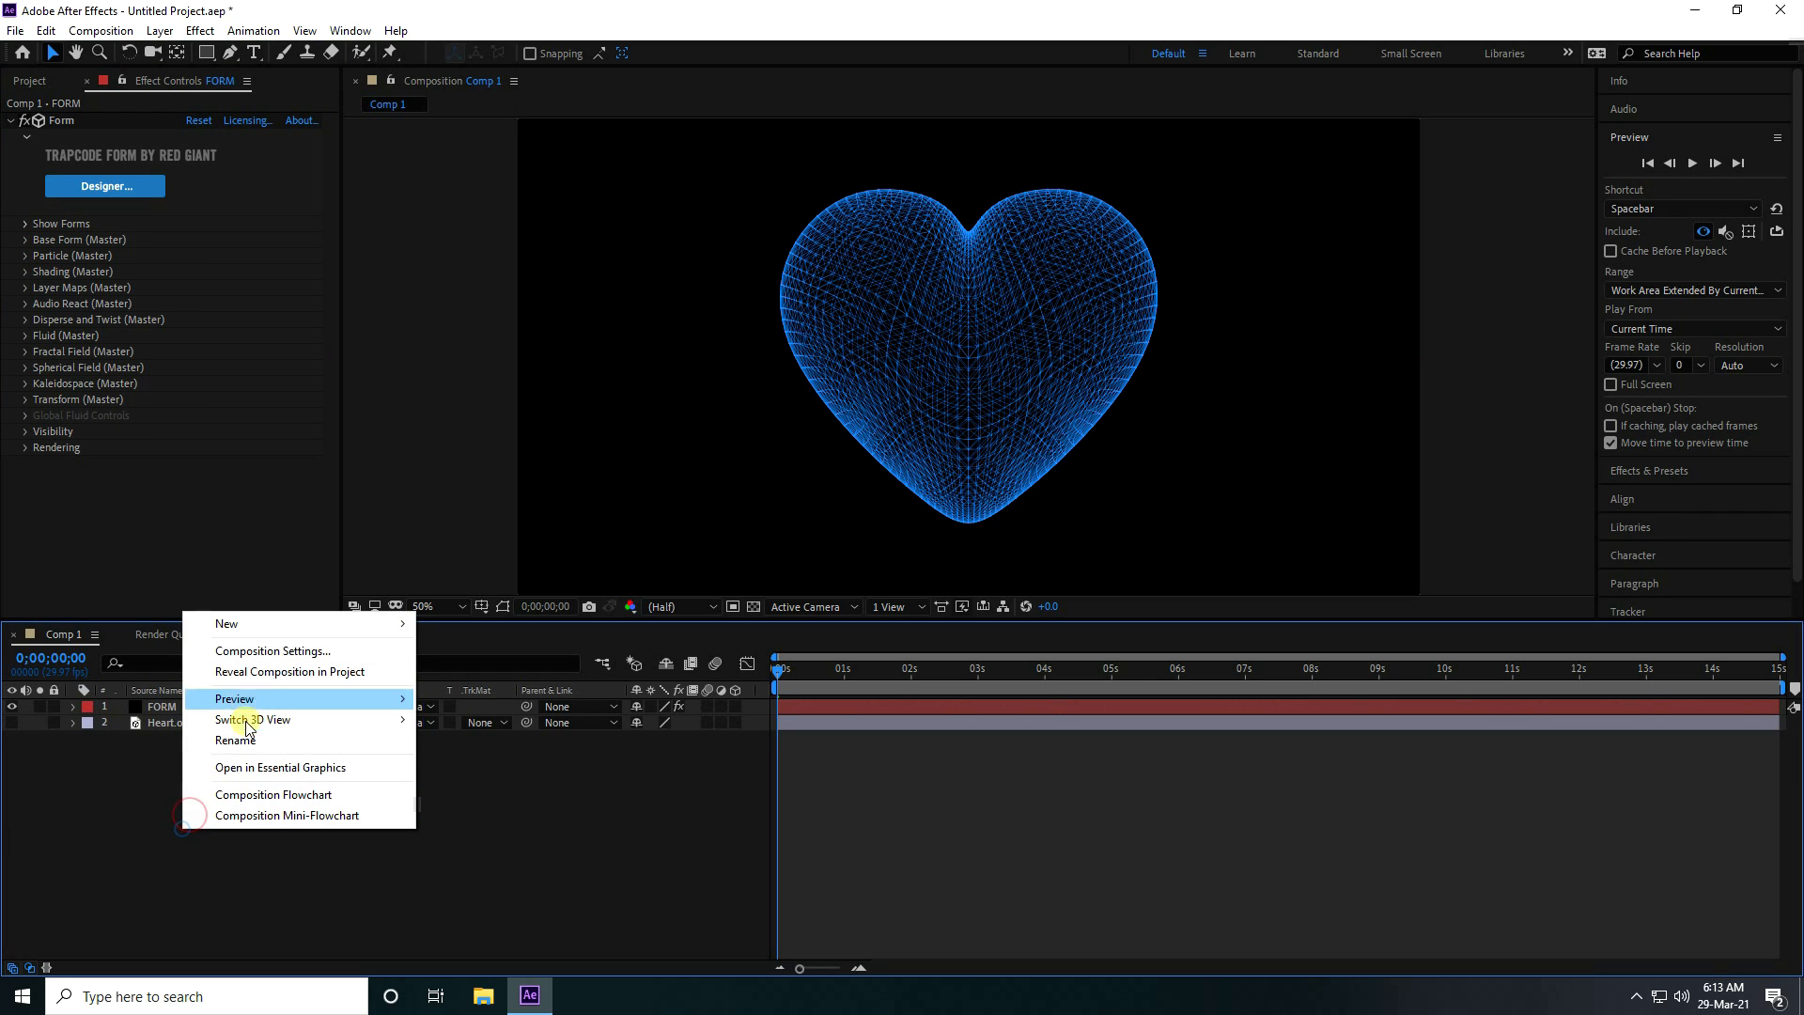
pyautogui.moveTo(241, 623)
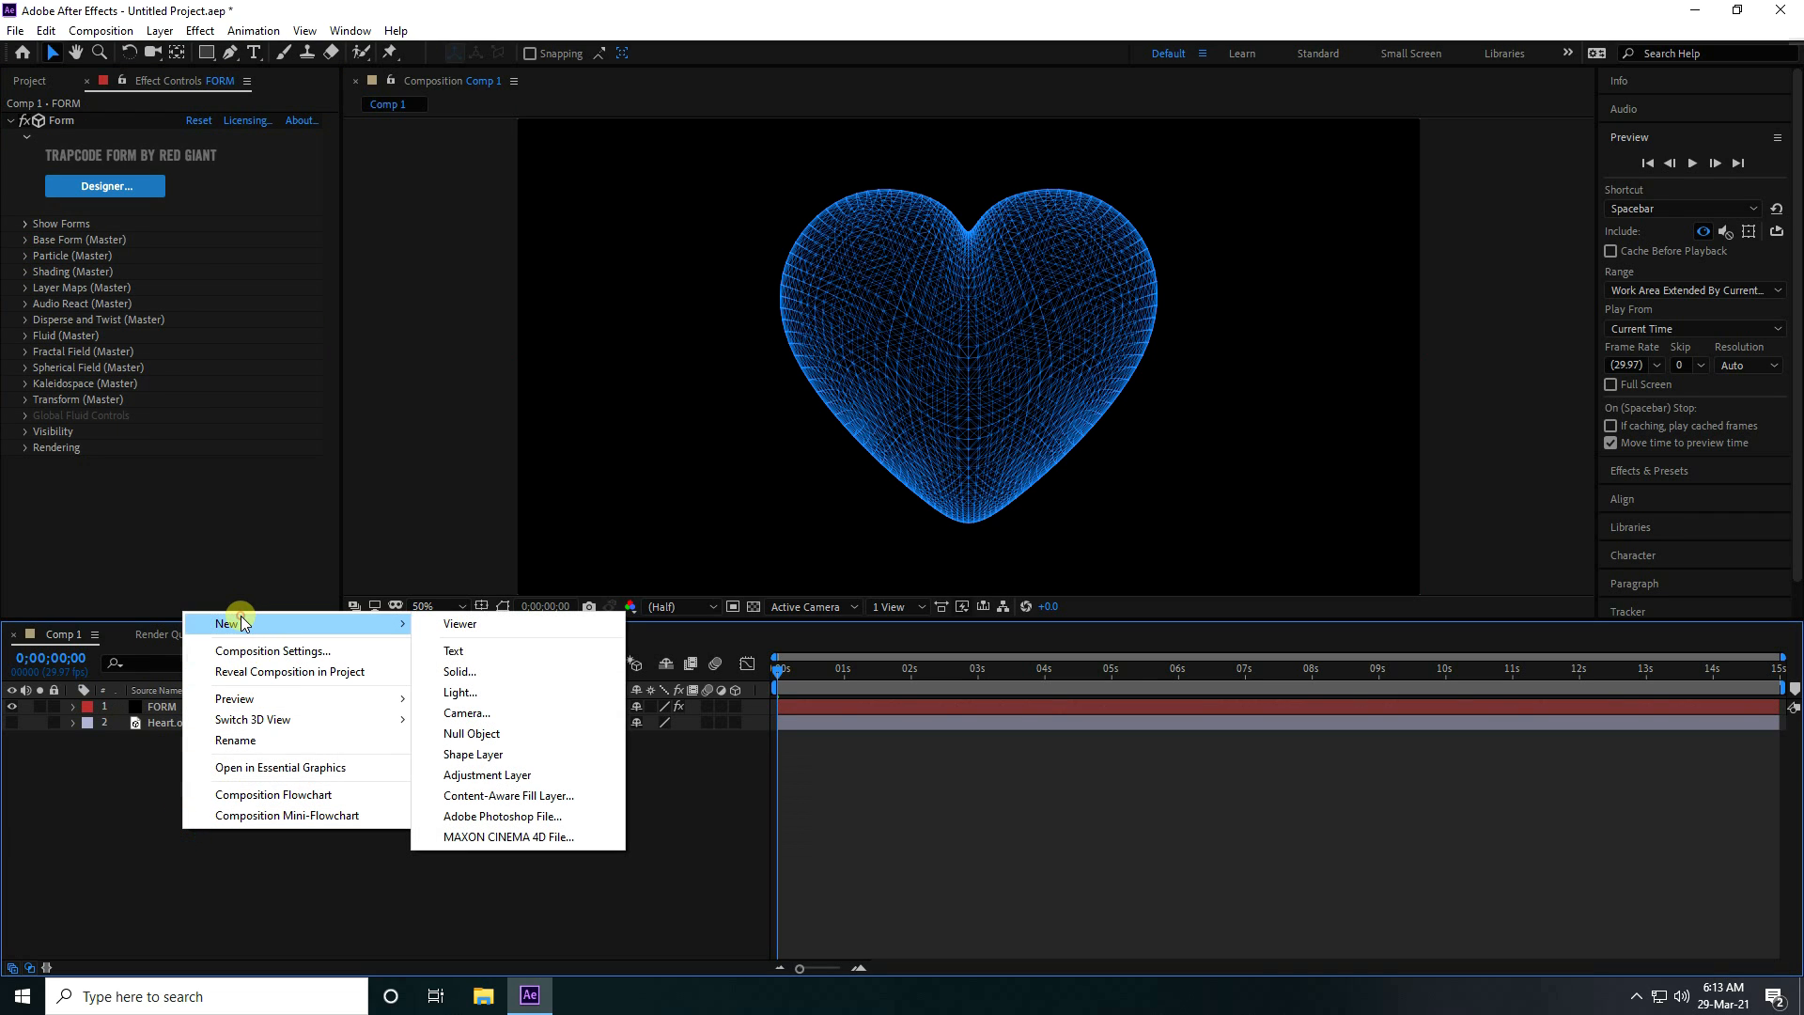
pyautogui.click(456, 672)
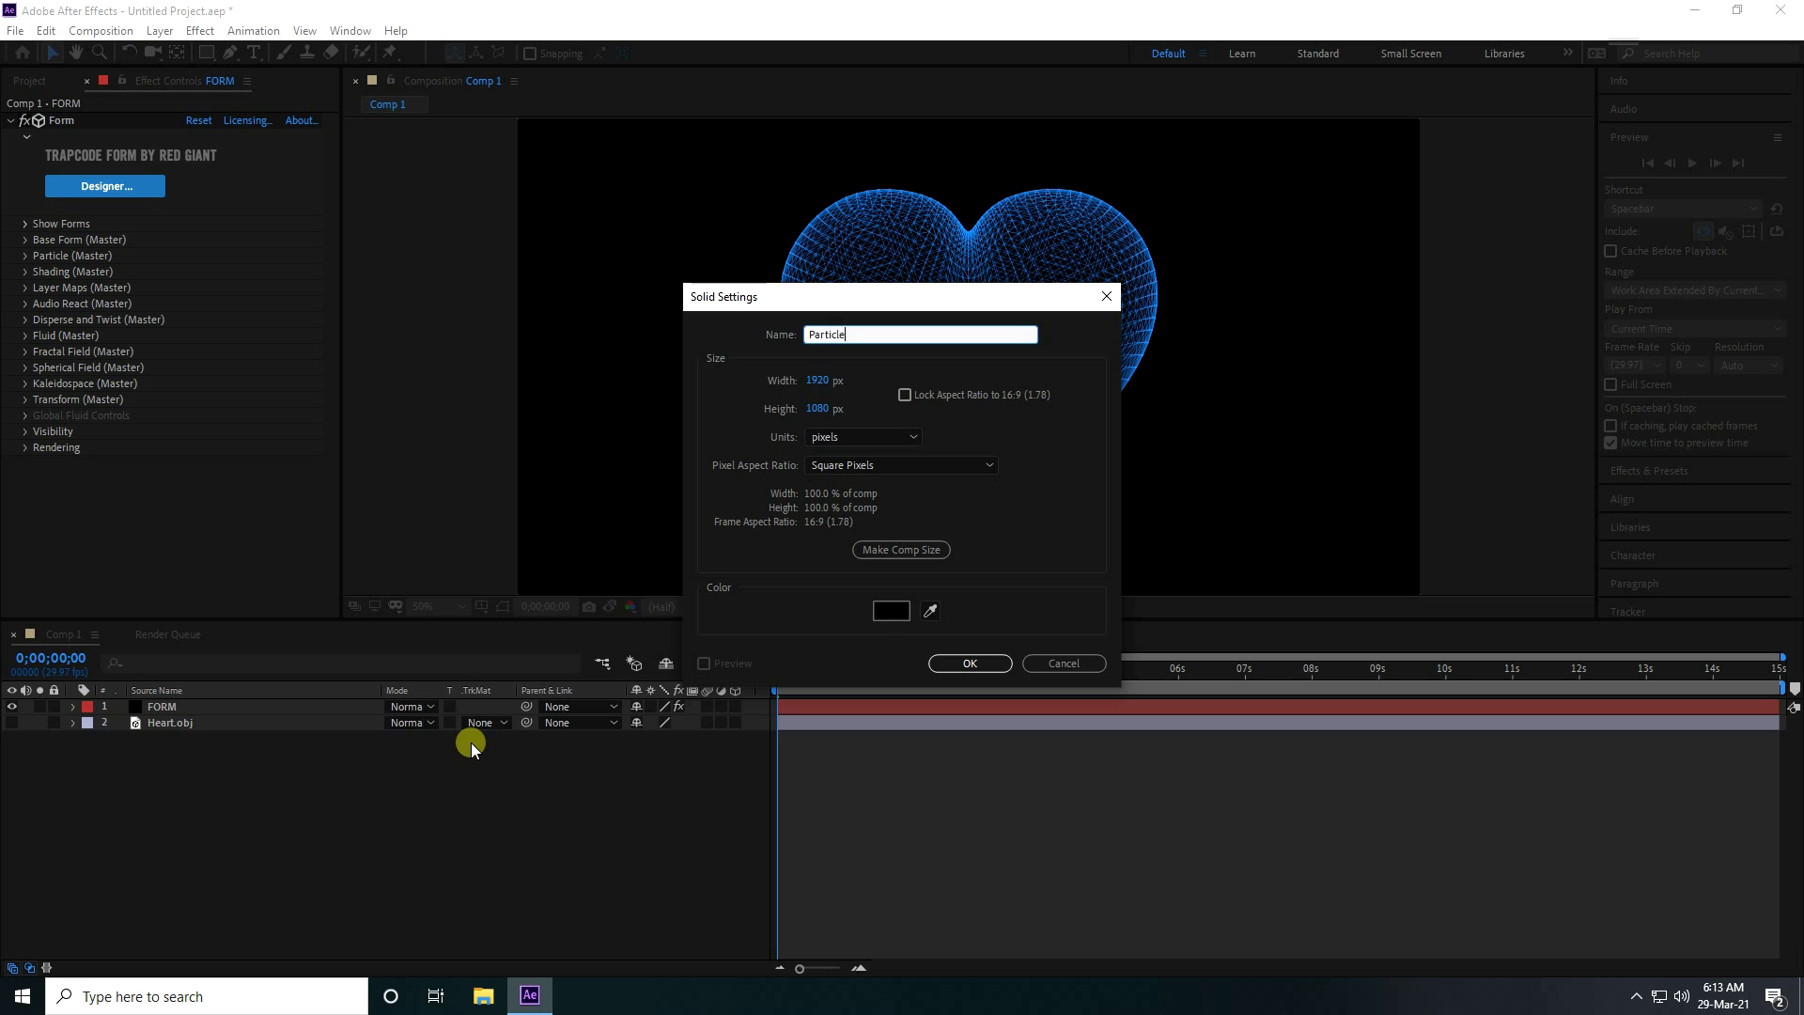
pyautogui.click(959, 668)
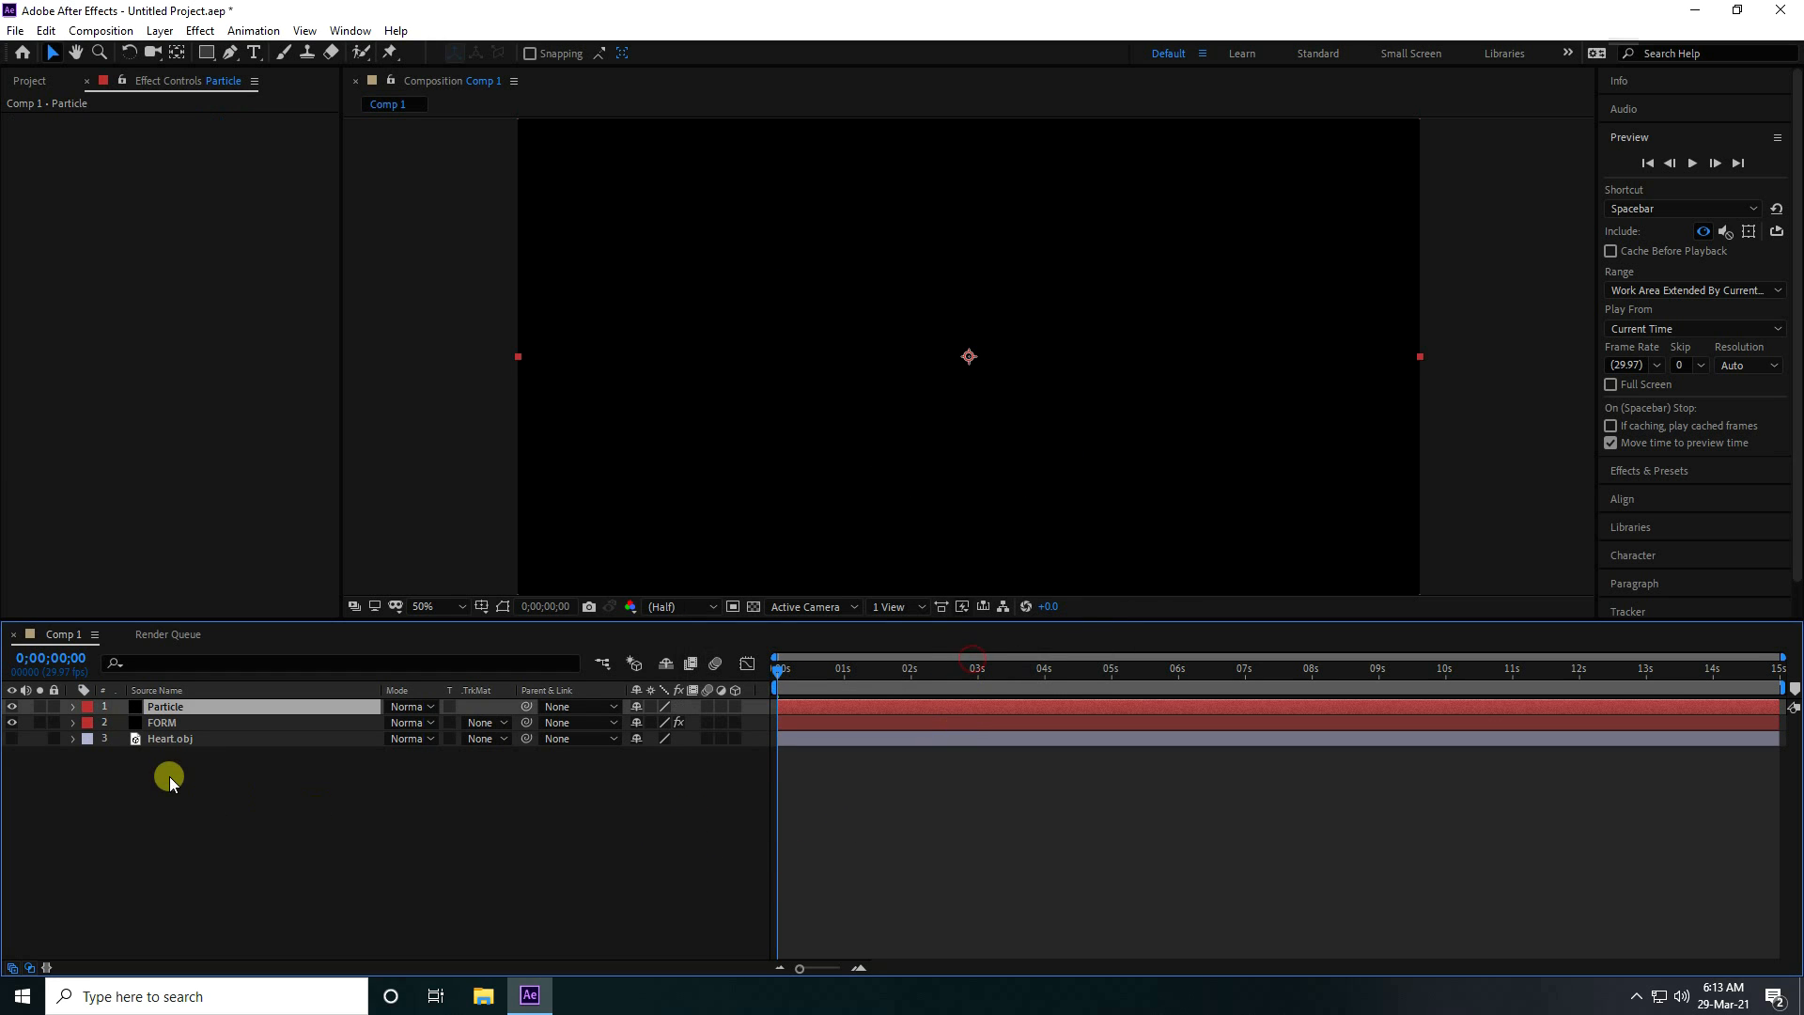
# Apply the RG Trapcode Particular effect to the Particle layer
pyautogui.click(200, 30)
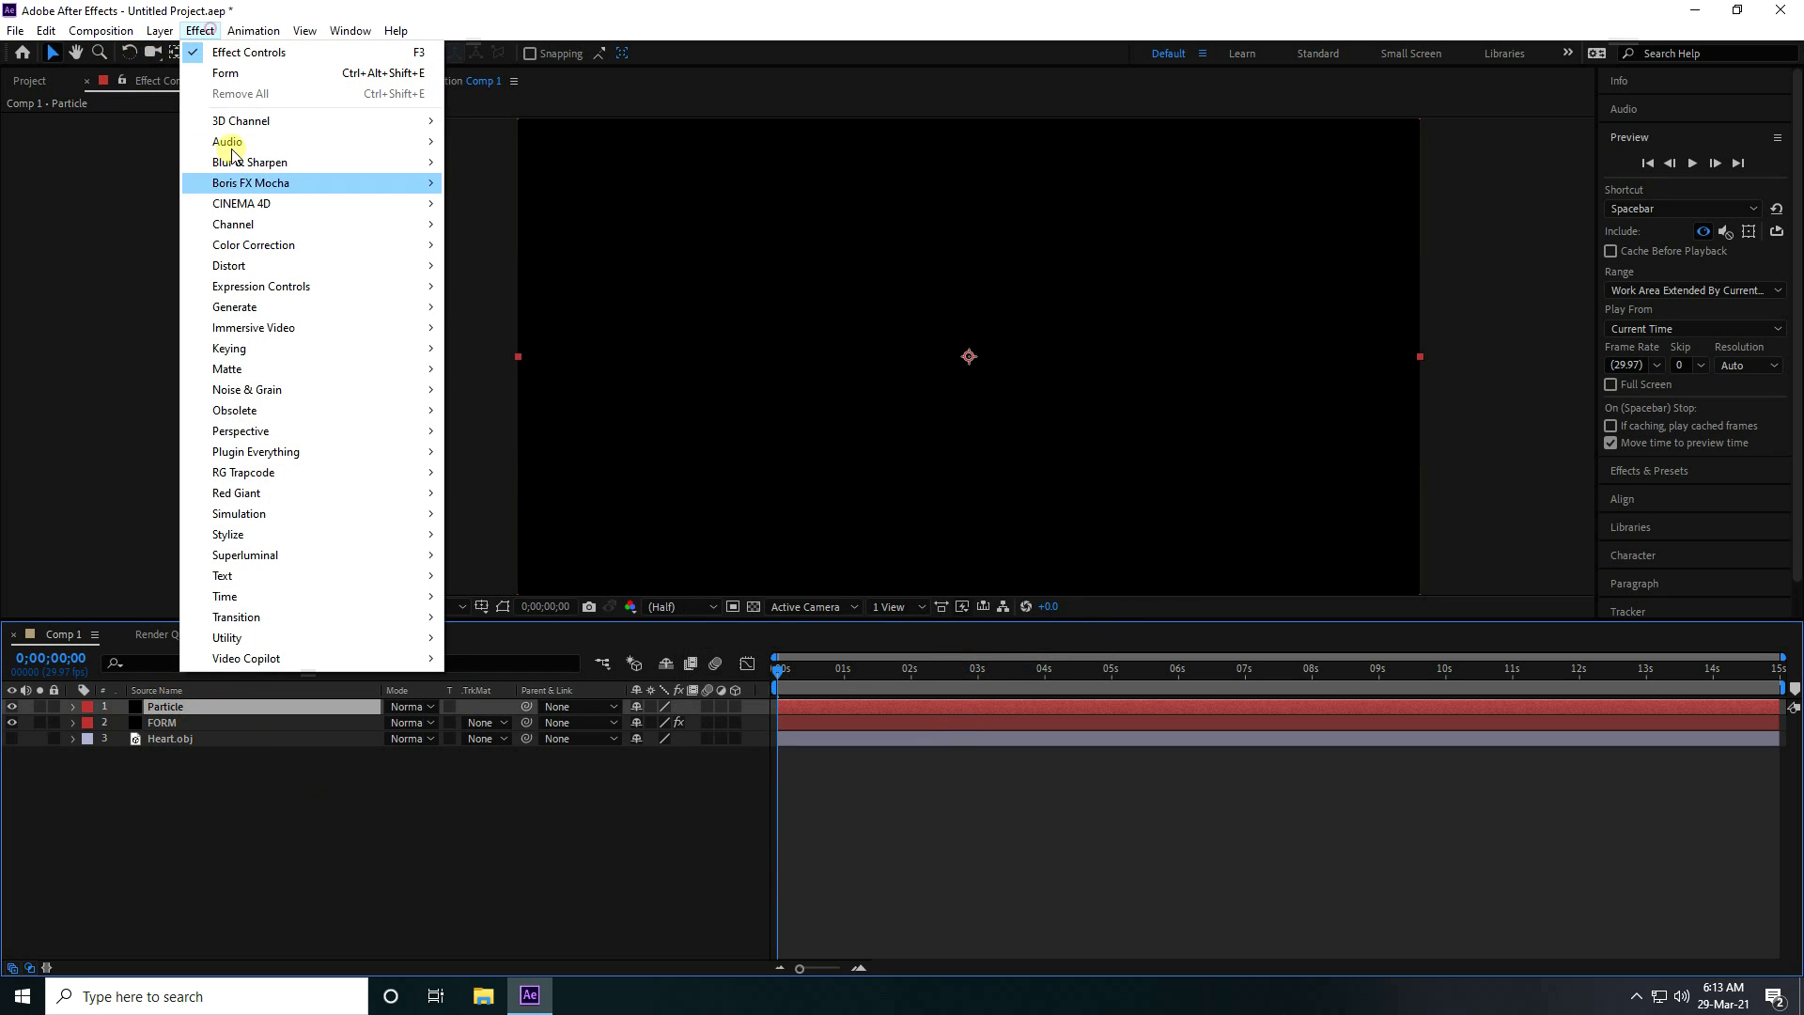
pyautogui.moveTo(275, 478)
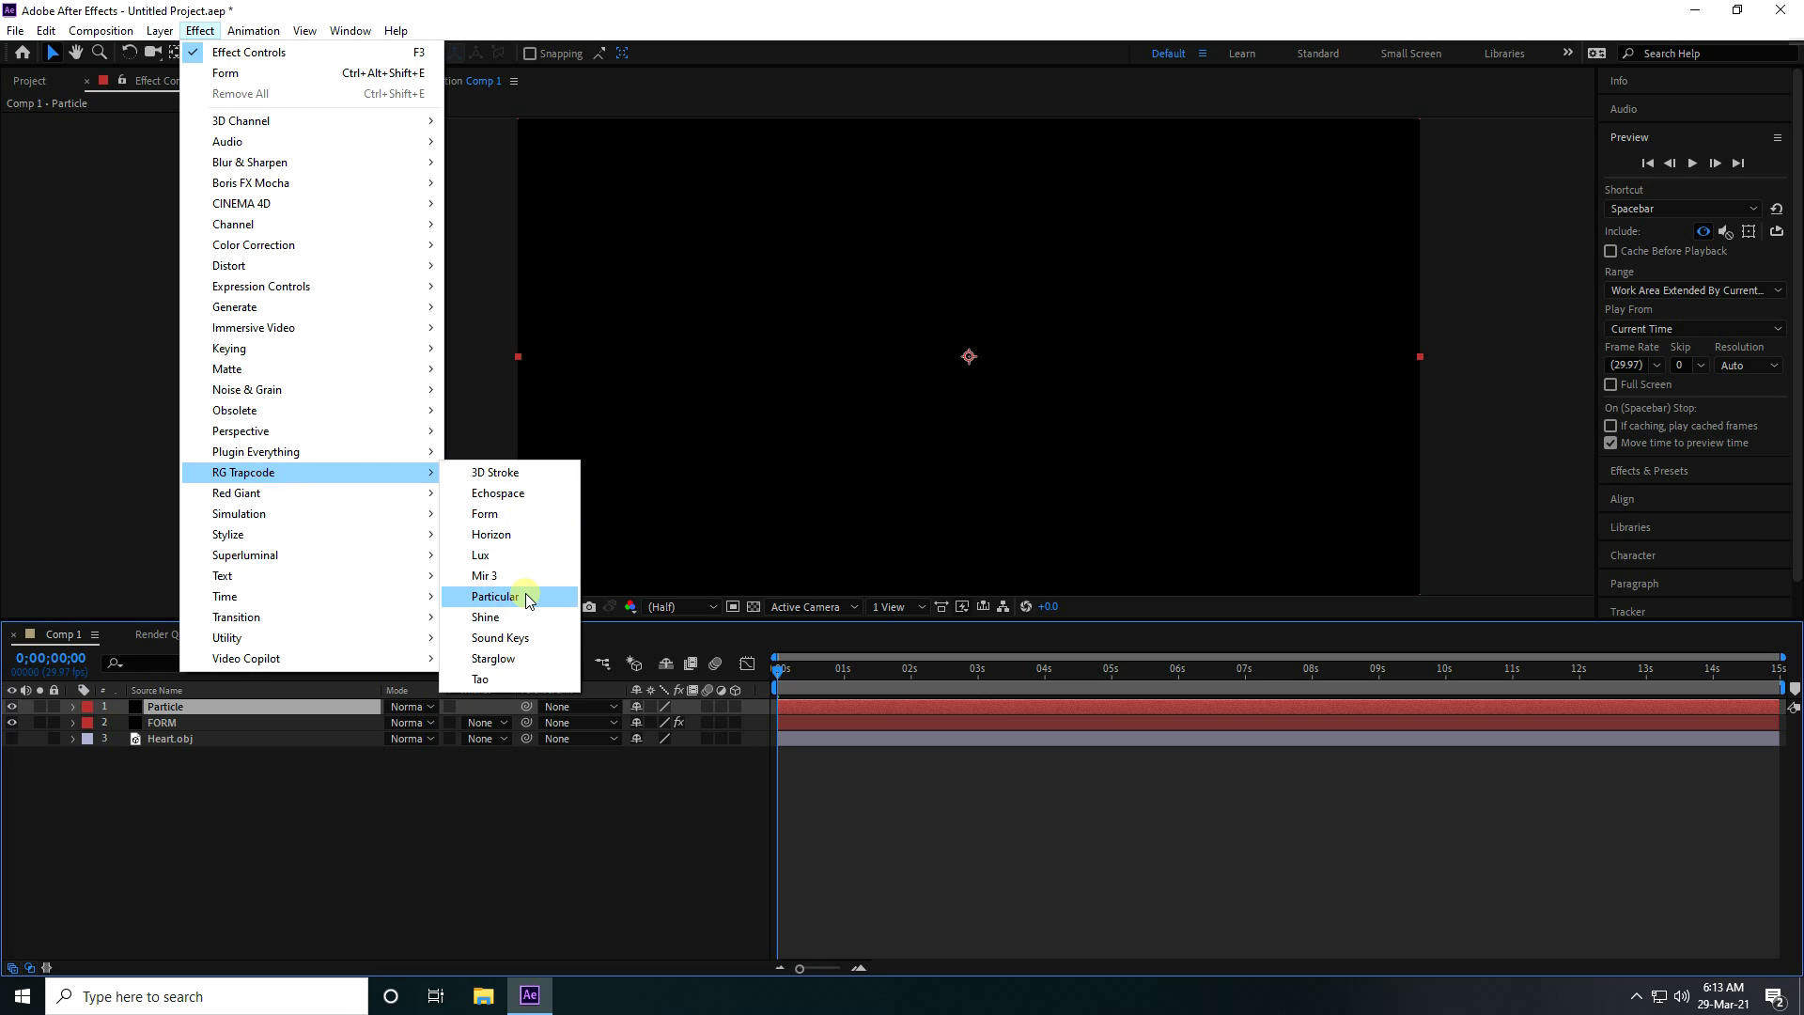
pyautogui.click(526, 597)
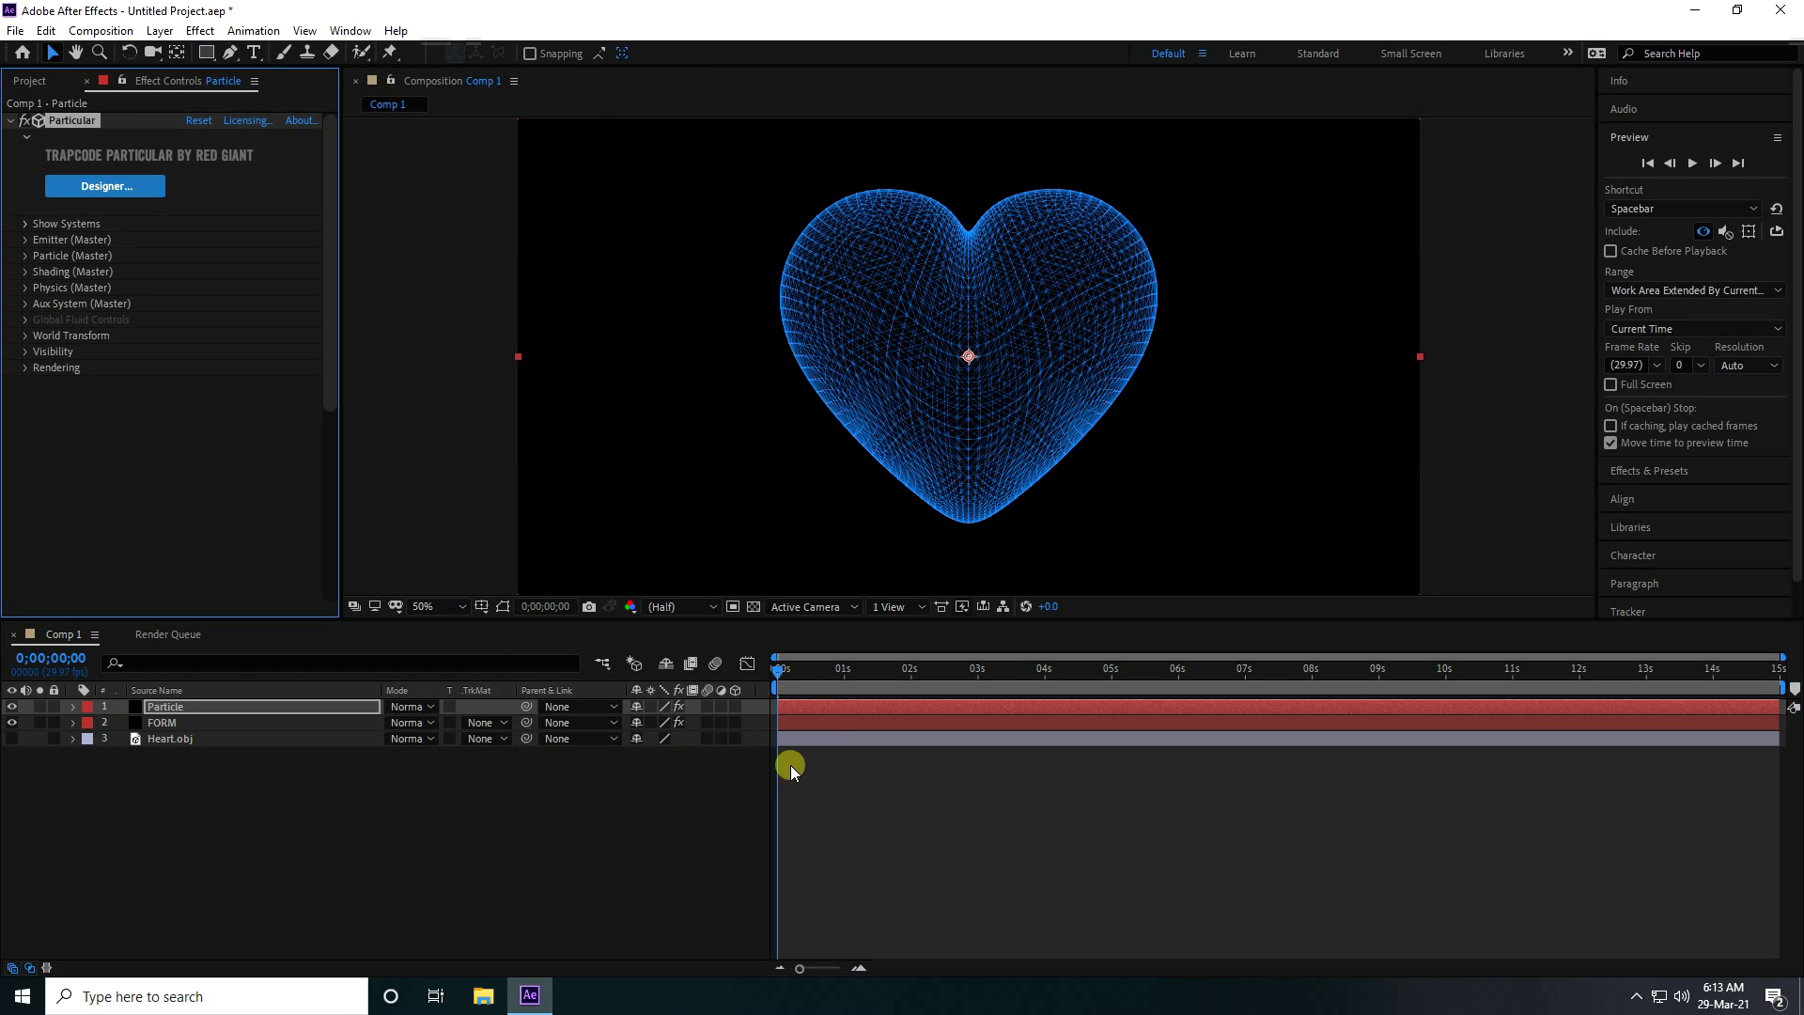
# Shift the Particle layer to begin before the composition's first frame and extend its end to the 15-second mark
pyautogui.moveTo(779, 671); pyautogui.dragTo(775, 712)
pyautogui.click(966, 357)
pyautogui.click(805, 712)
pyautogui.moveTo(1576, 707); pyautogui.dragTo(1767, 711)
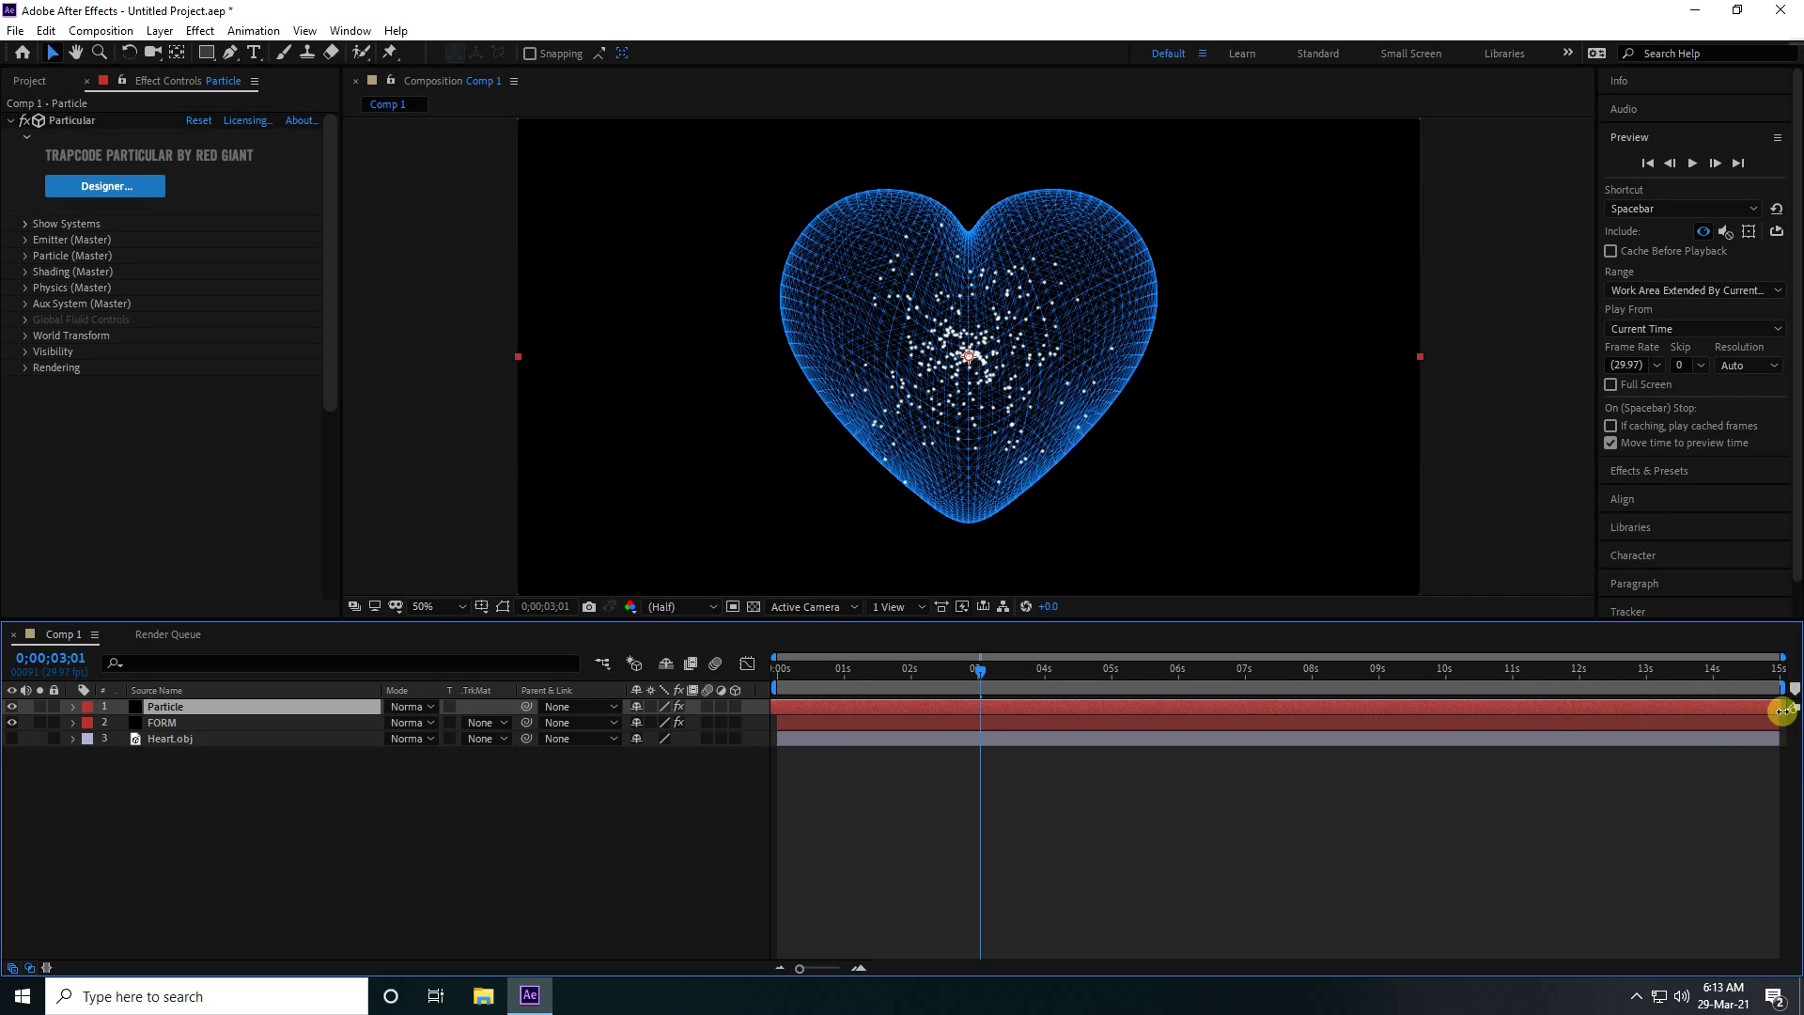
# Preview the particle animation from the composition's start and return to the first frame
pyautogui.moveTo(954, 668); pyautogui.dragTo(624, 676)
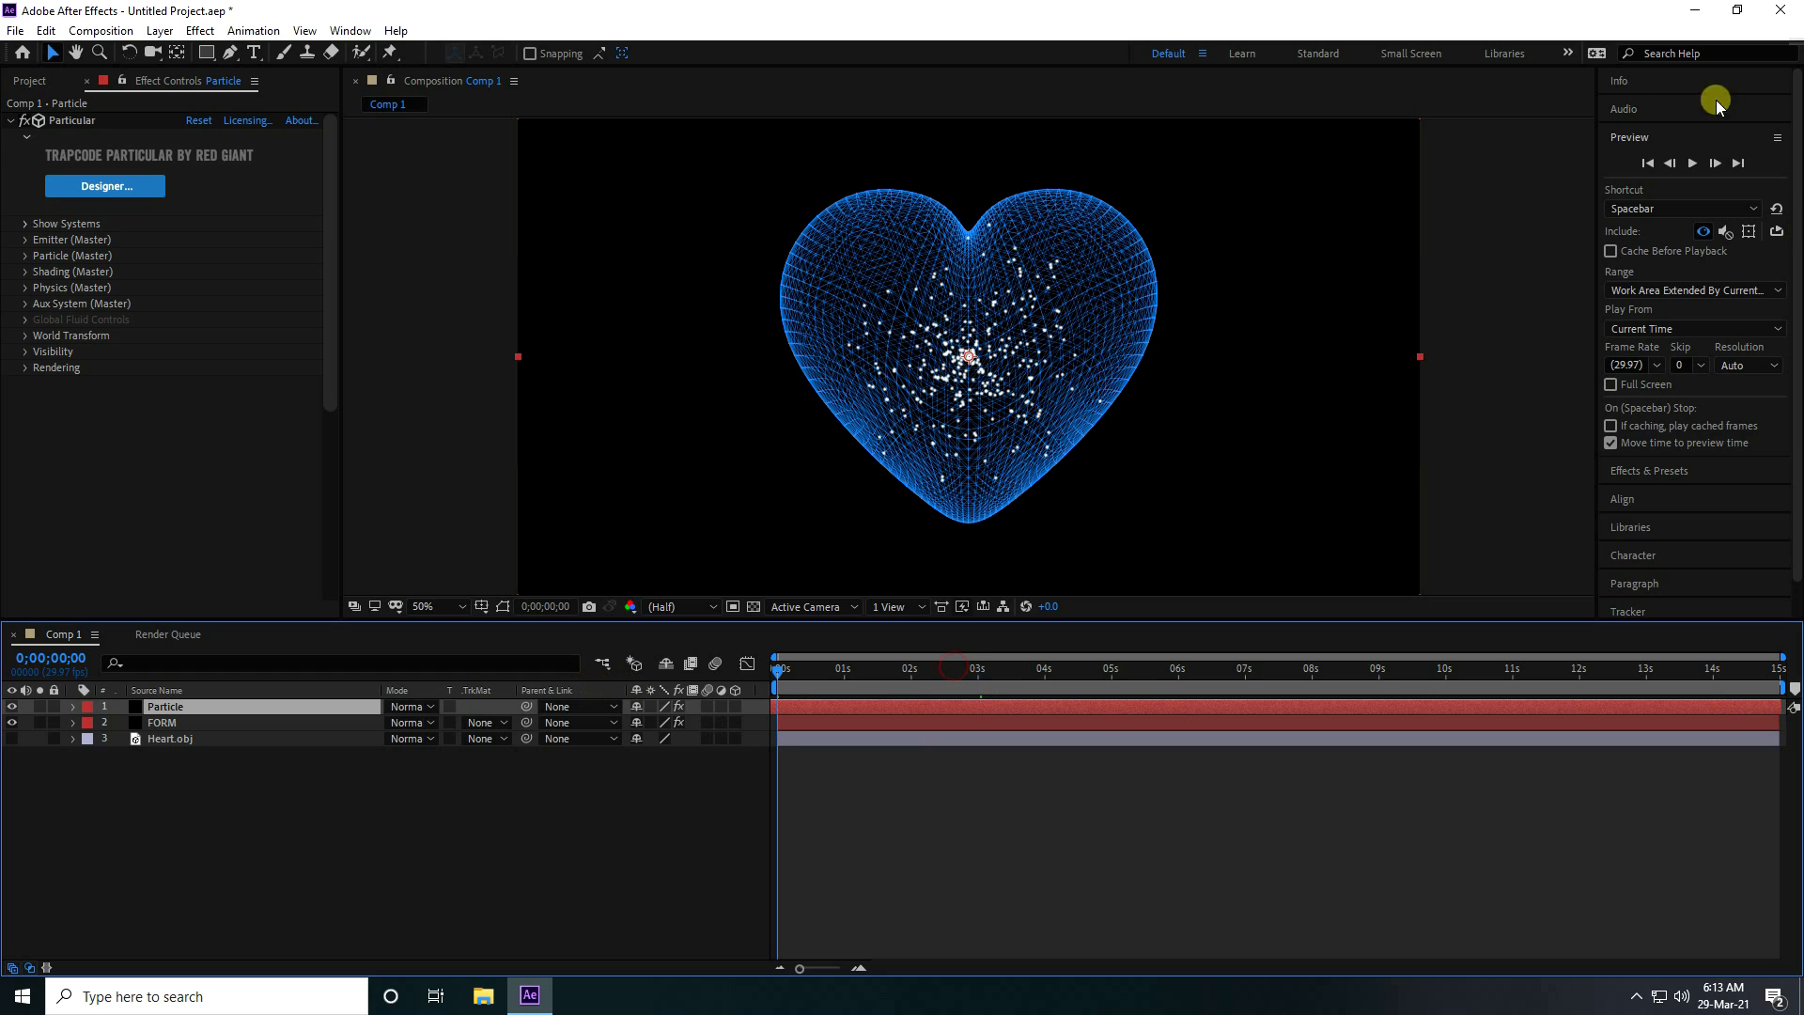
pyautogui.click(1691, 164)
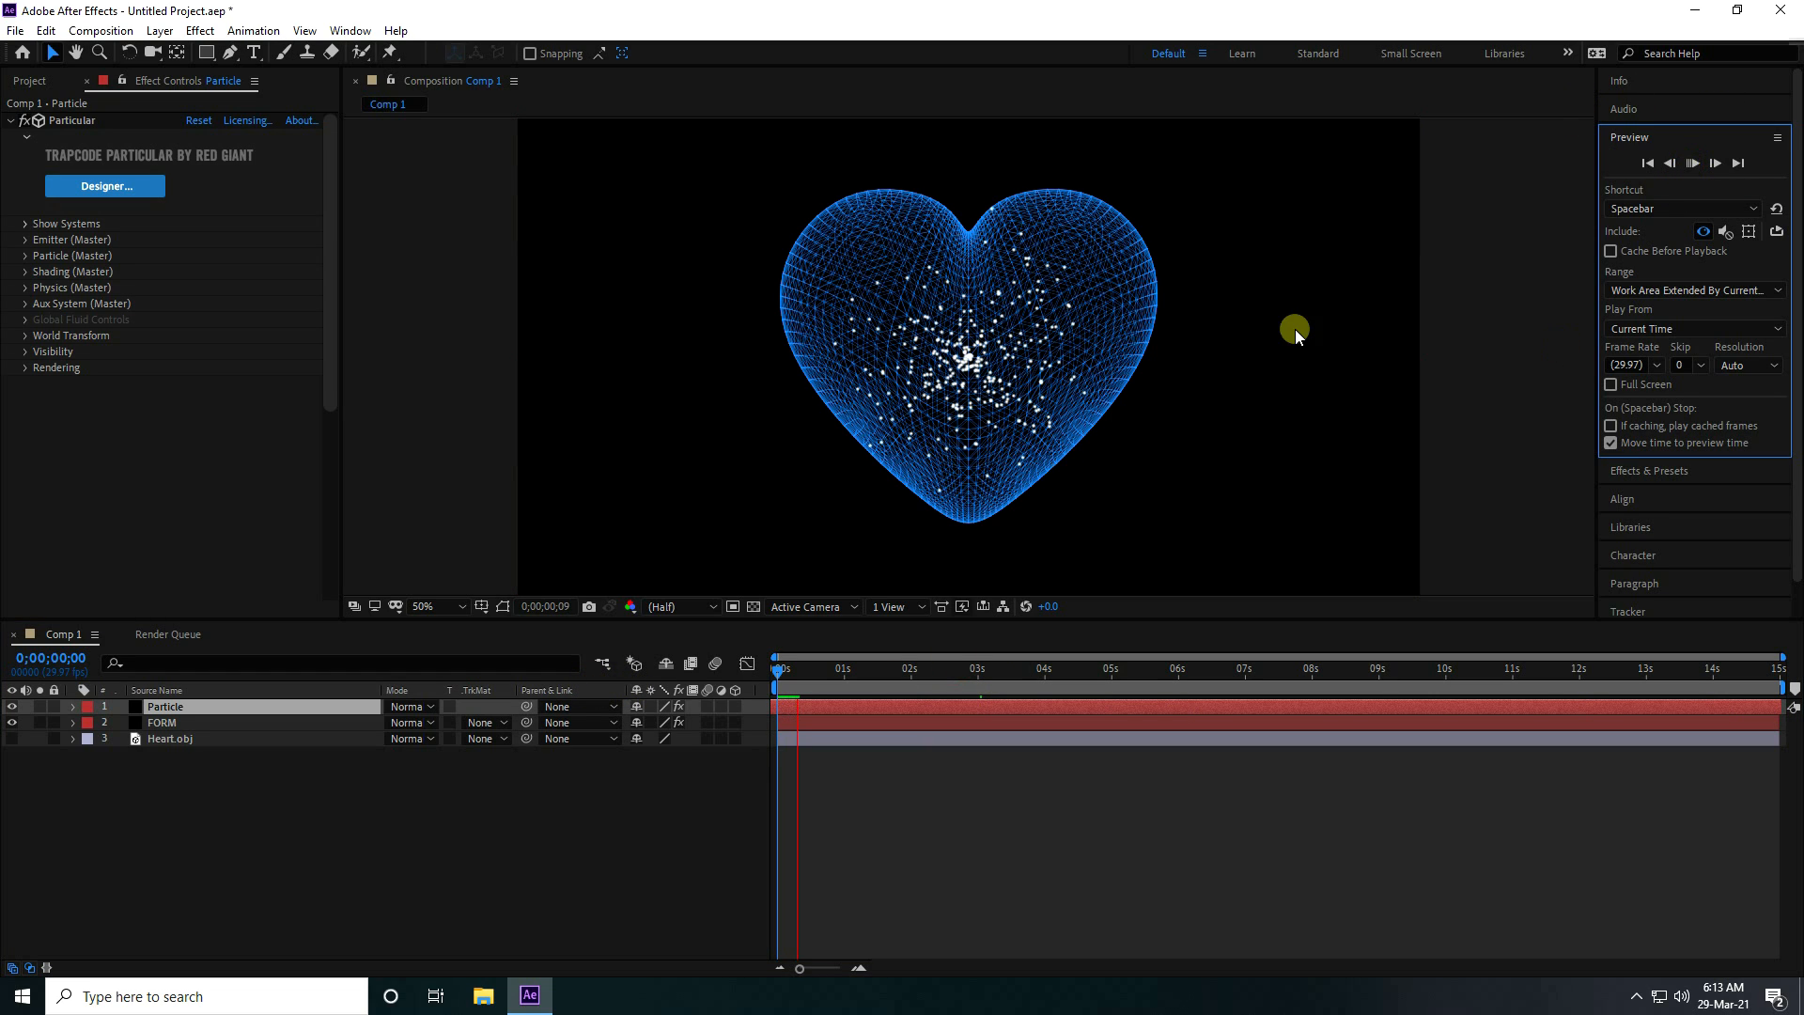
pyautogui.click(1696, 161)
pyautogui.click(797, 670)
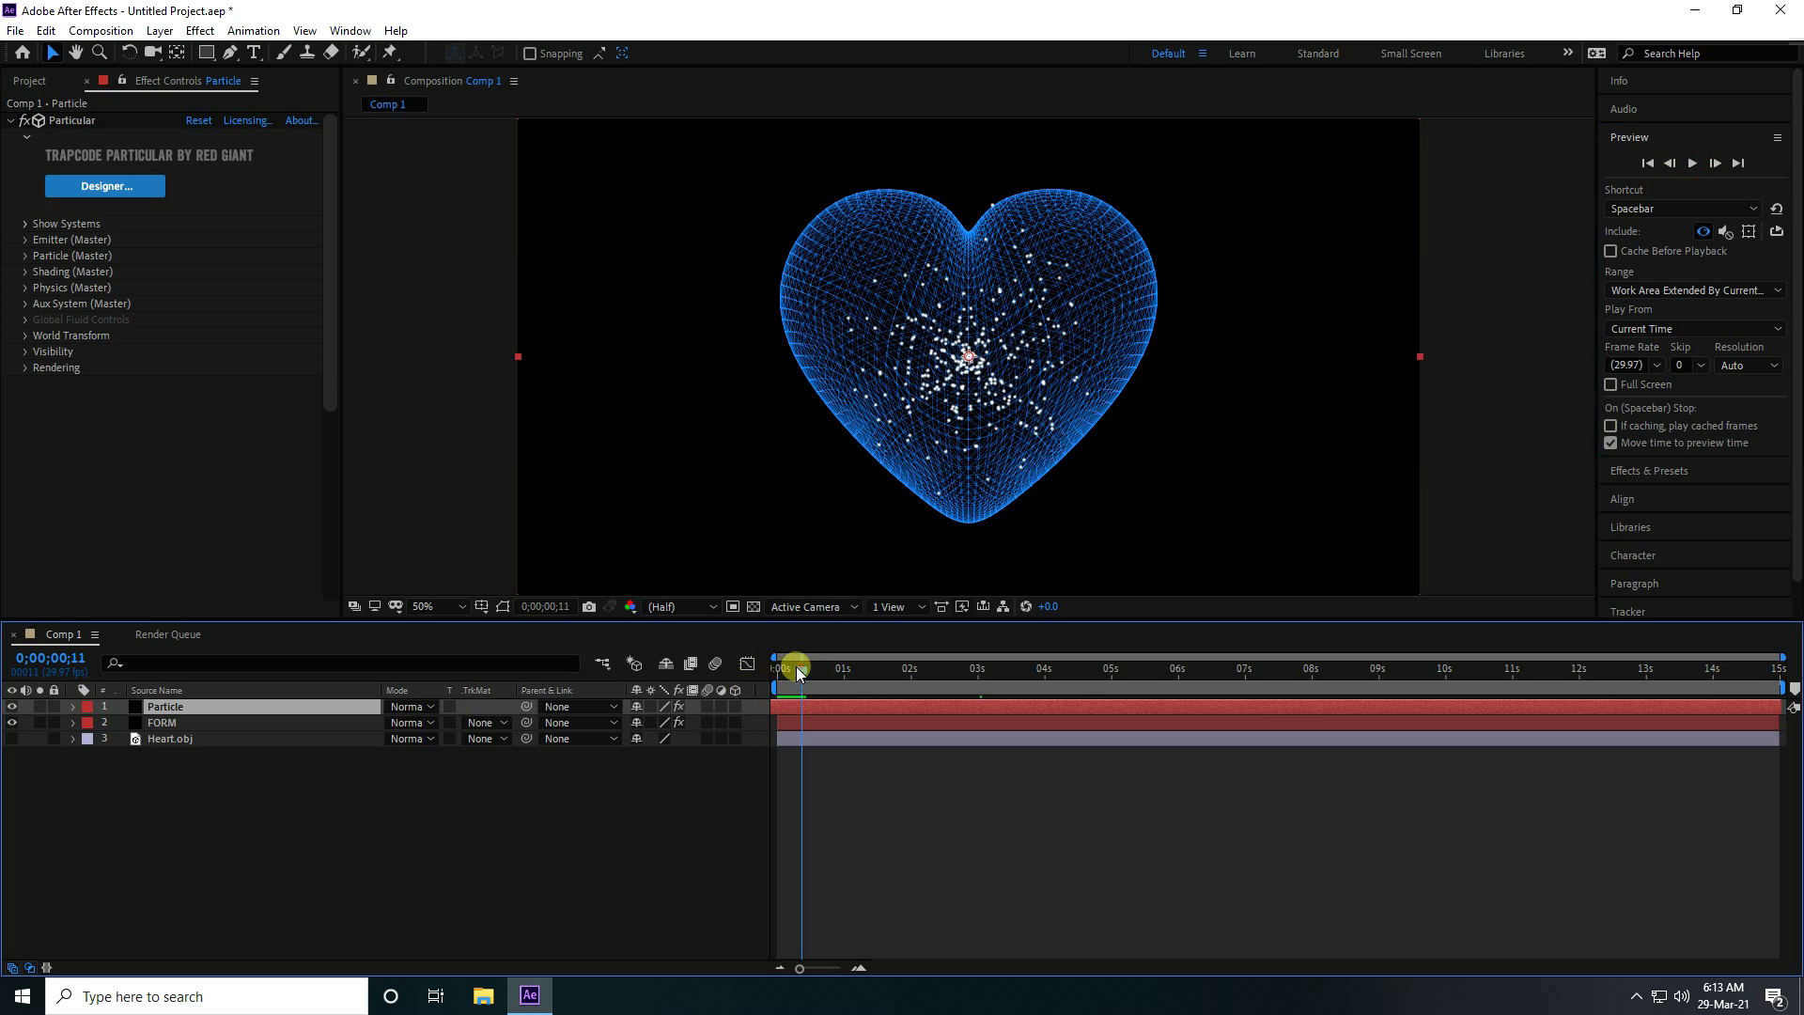
pyautogui.moveTo(797, 670); pyautogui.dragTo(201, 712)
# Set Particular's Emitter Type to OBJ Model and choose the Heart model as the emitter
pyautogui.click(25, 242)
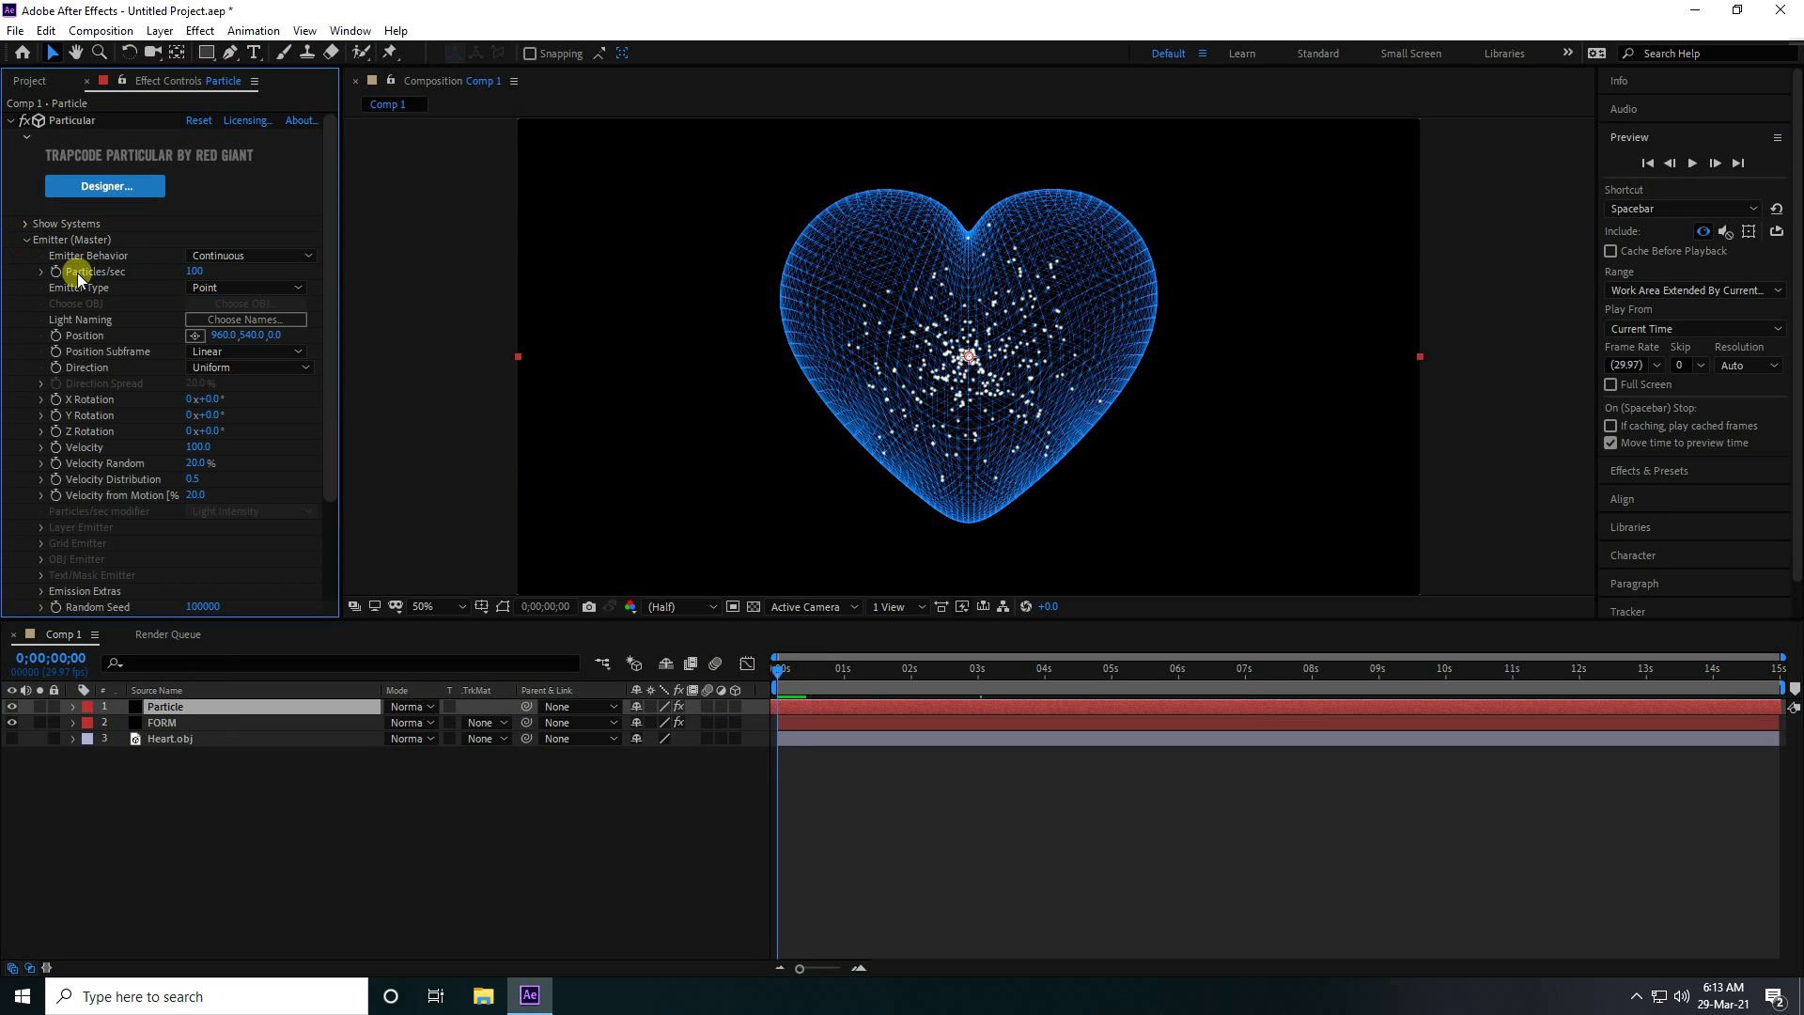
pyautogui.click(234, 281)
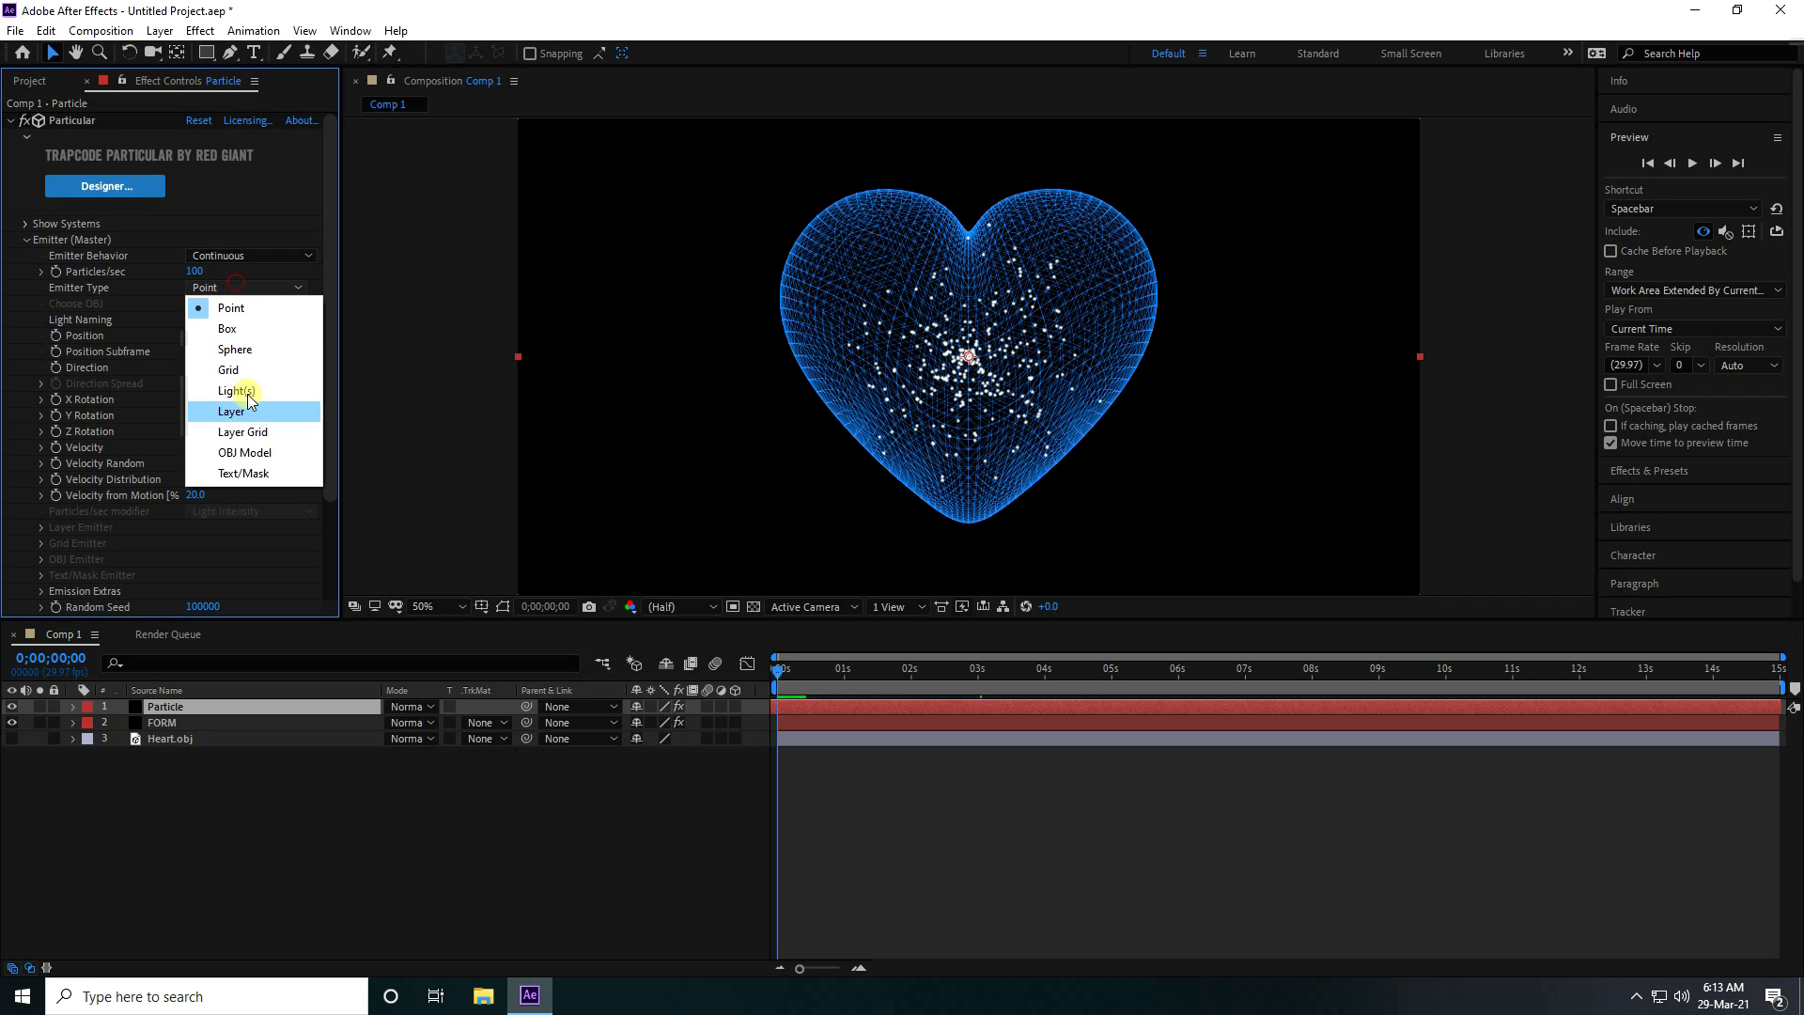
pyautogui.click(246, 454)
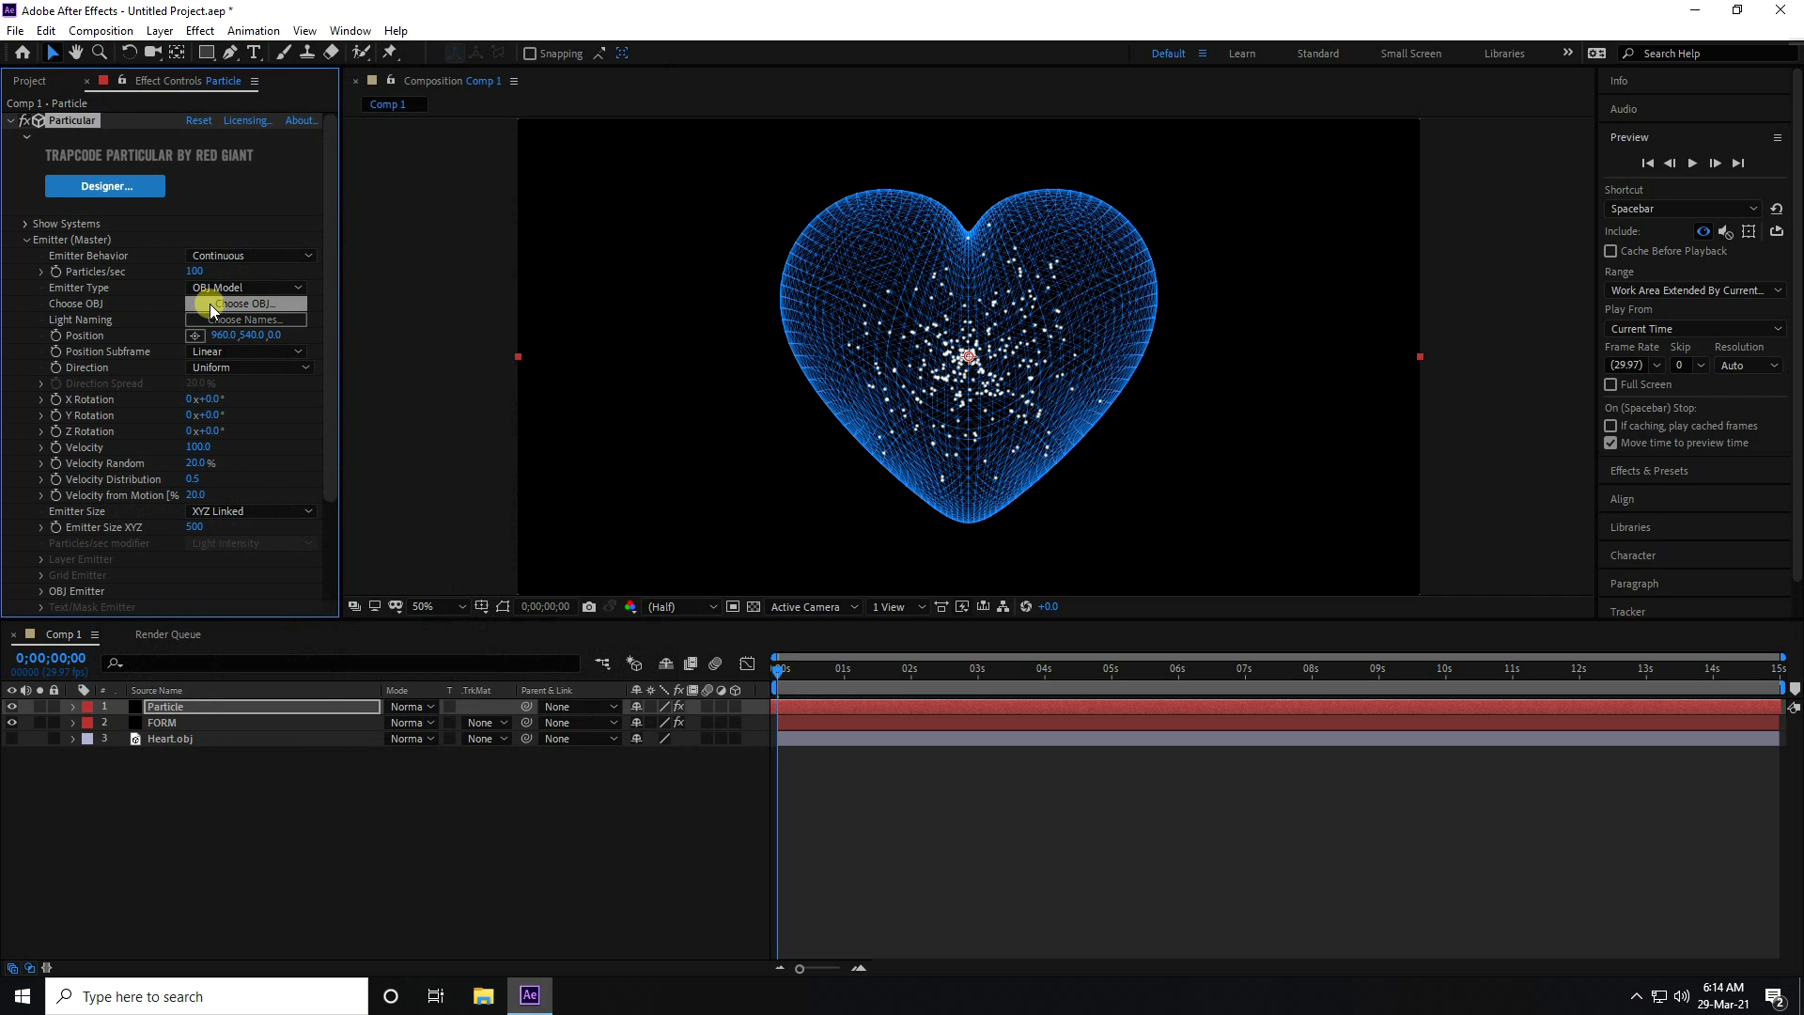
pyautogui.click(241, 303)
pyautogui.scroll(-1, 254, 470)
pyautogui.scroll(-4, 266, 489)
pyautogui.click(310, 538)
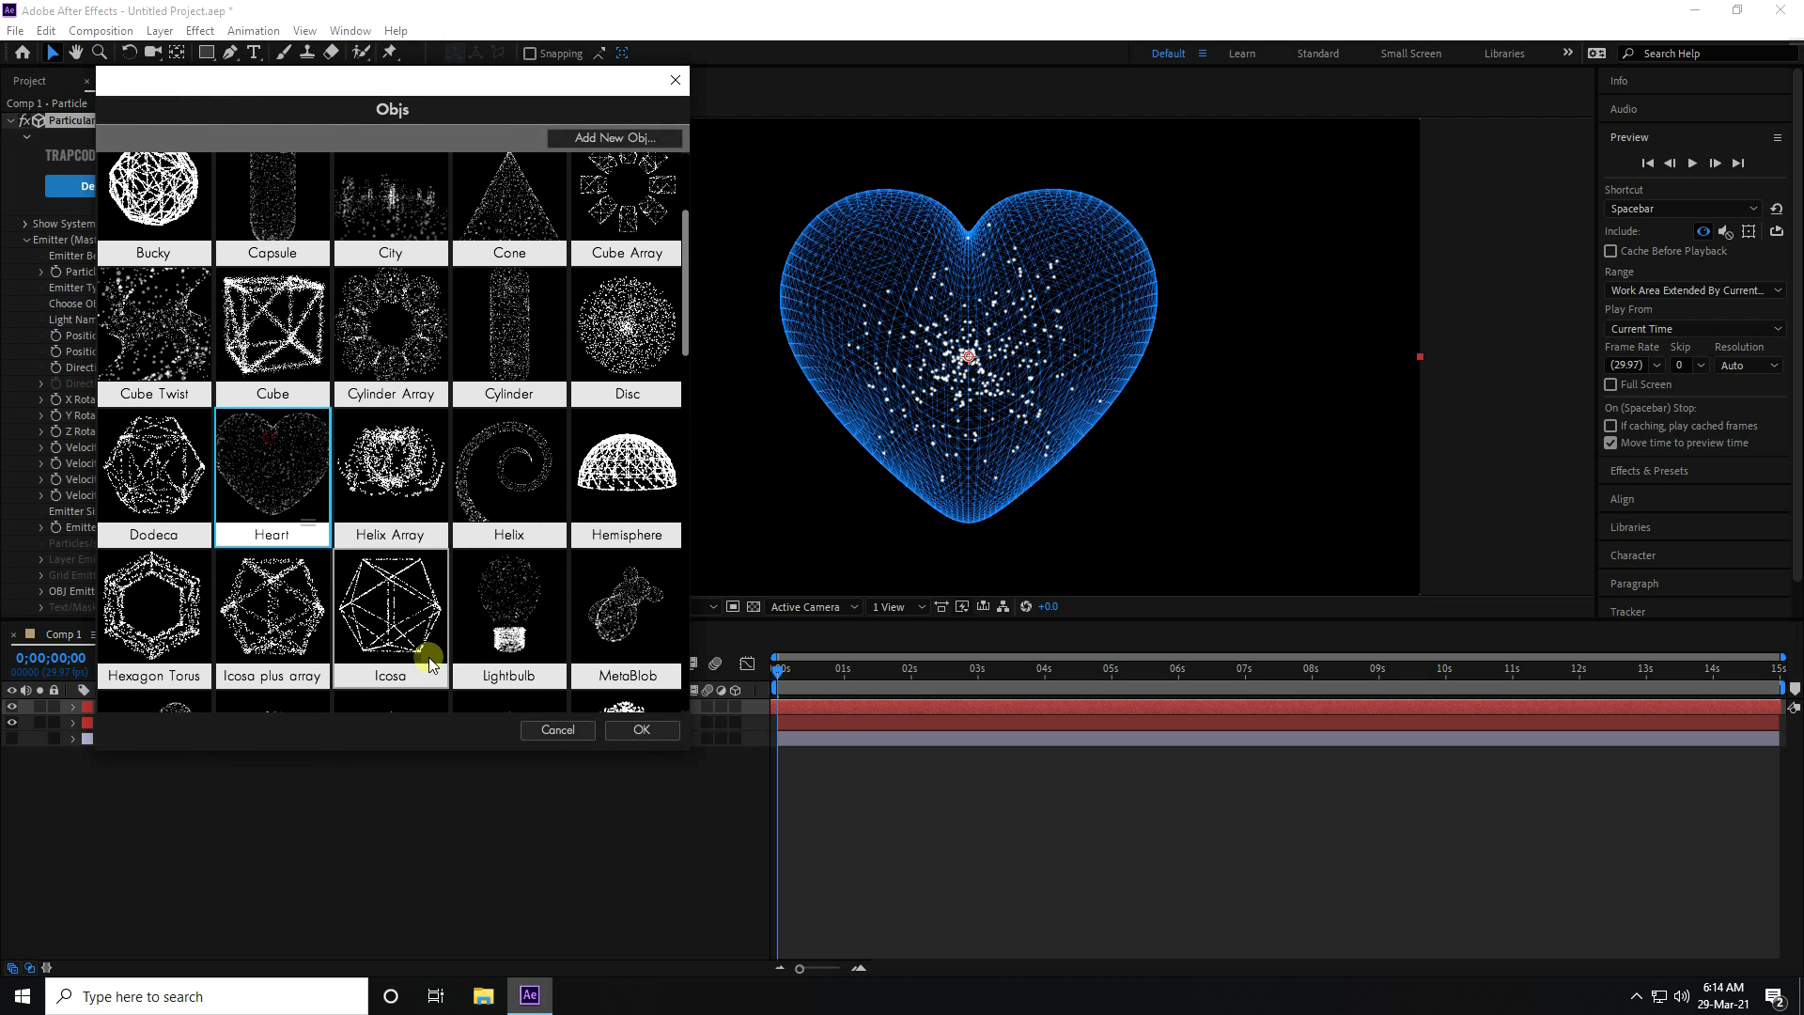
pyautogui.click(641, 730)
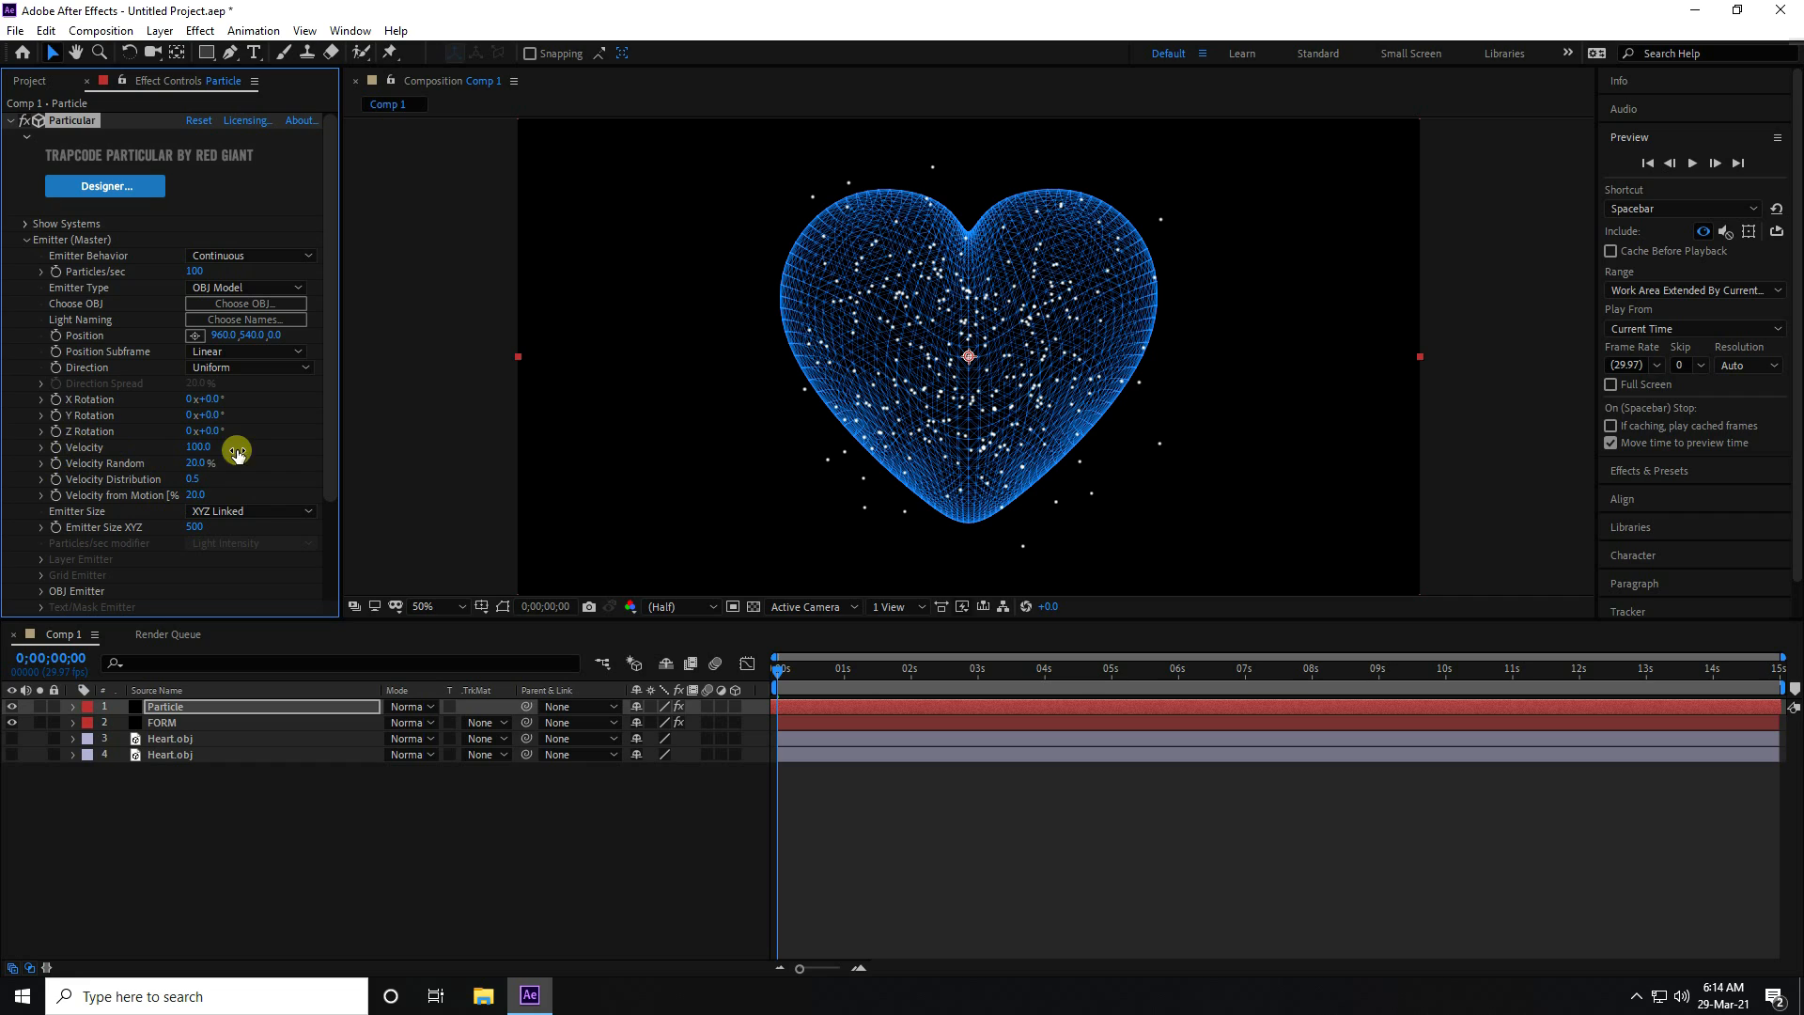
# Set the heart emitter's Velocity to 0 and its Emitter Size XYZ to 800
pyautogui.click(205, 446)
pyautogui.write('0')
pyautogui.press('Return')
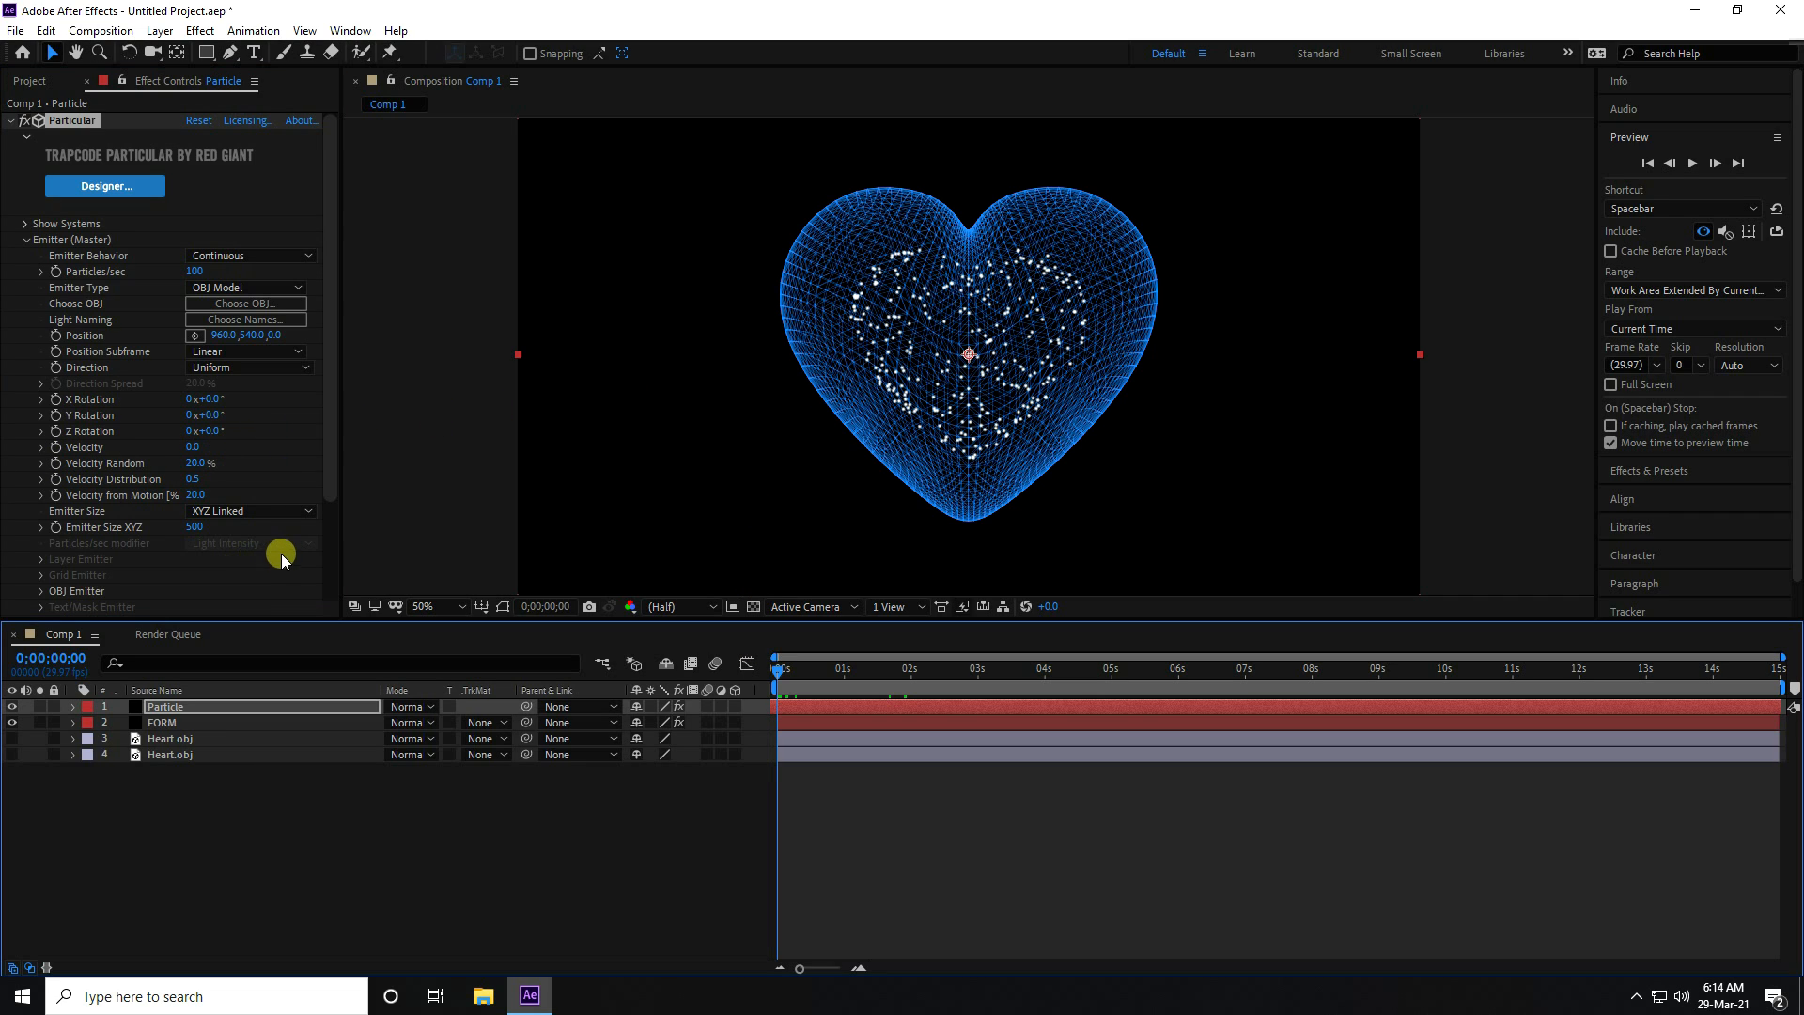
pyautogui.click(196, 527)
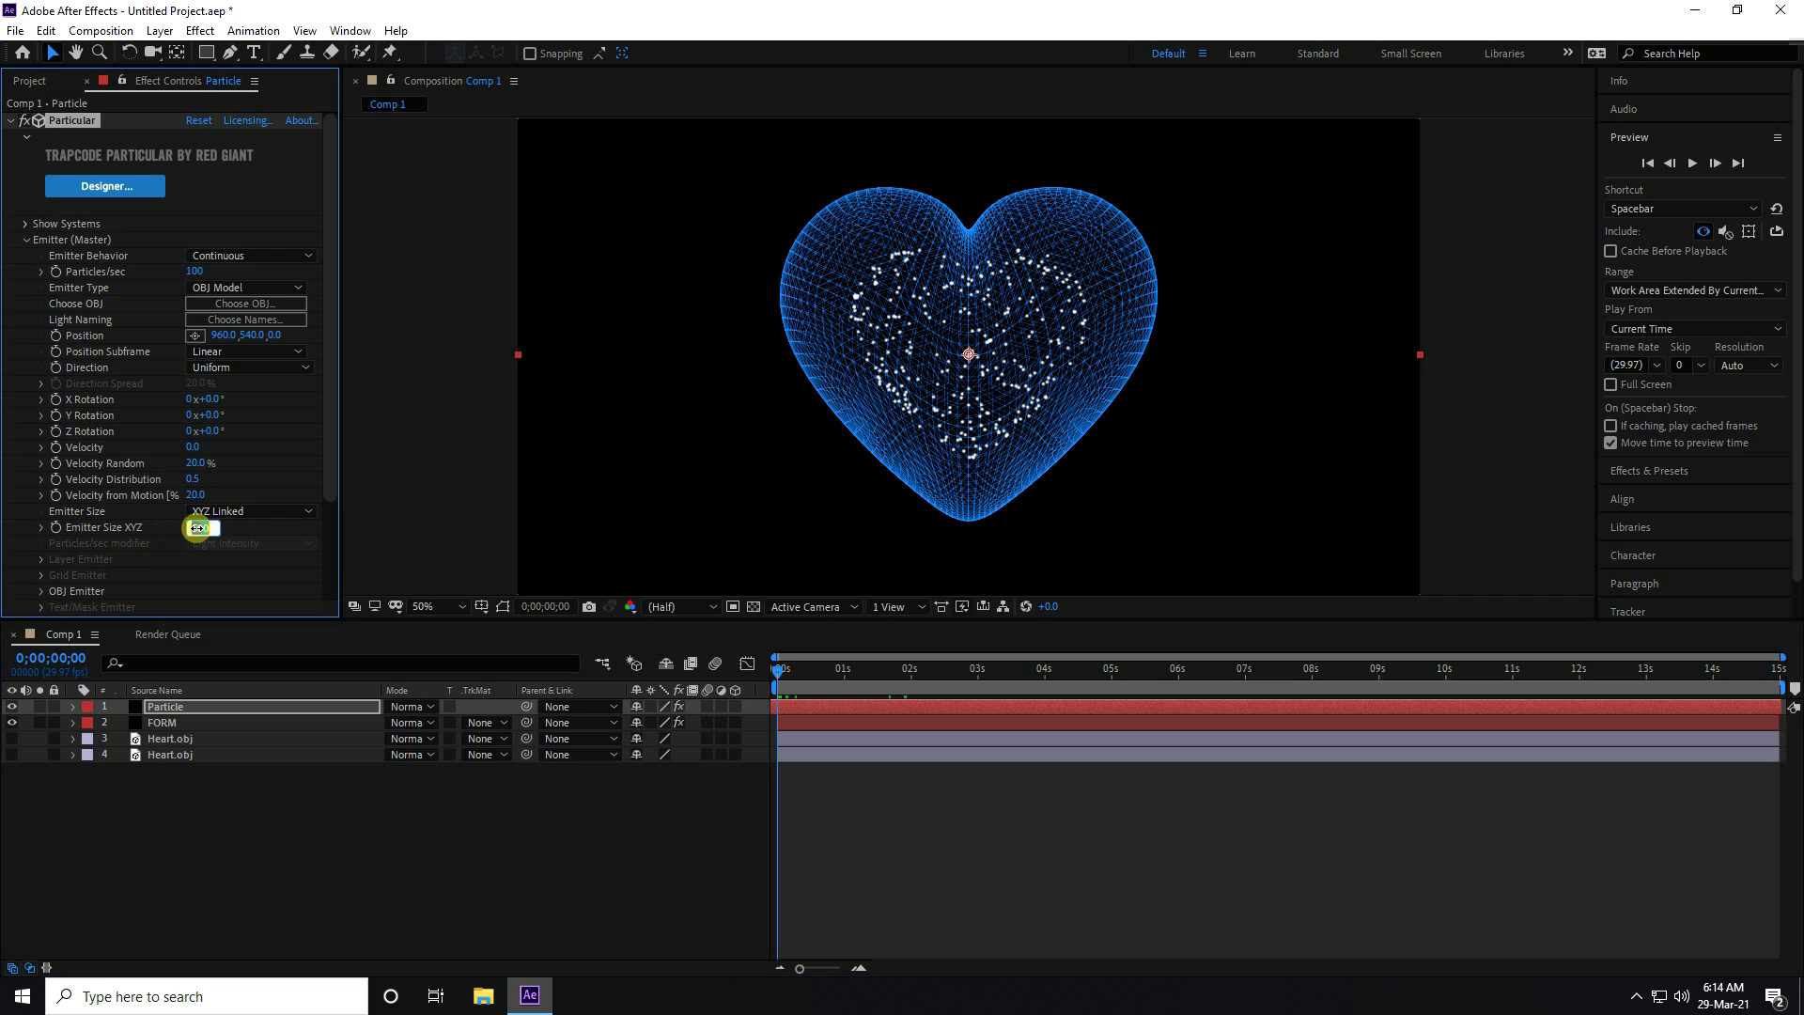
pyautogui.write('800')
pyautogui.press('Return')
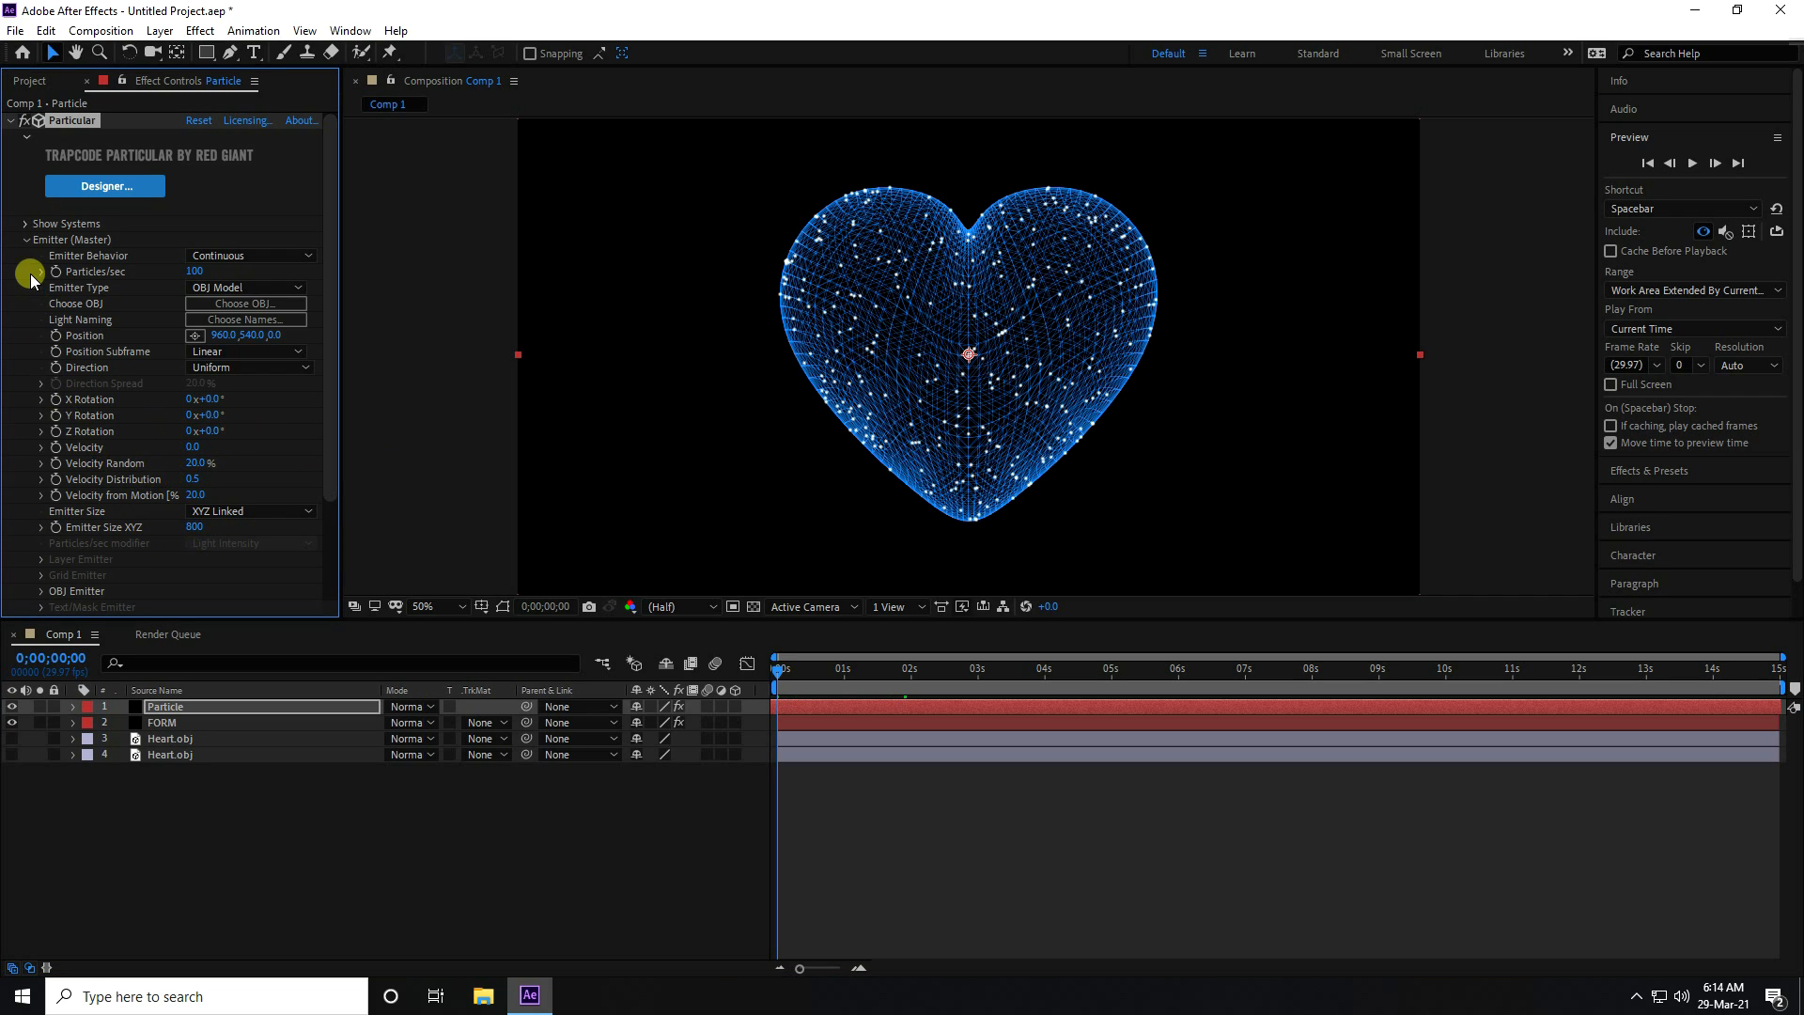
pyautogui.click(26, 241)
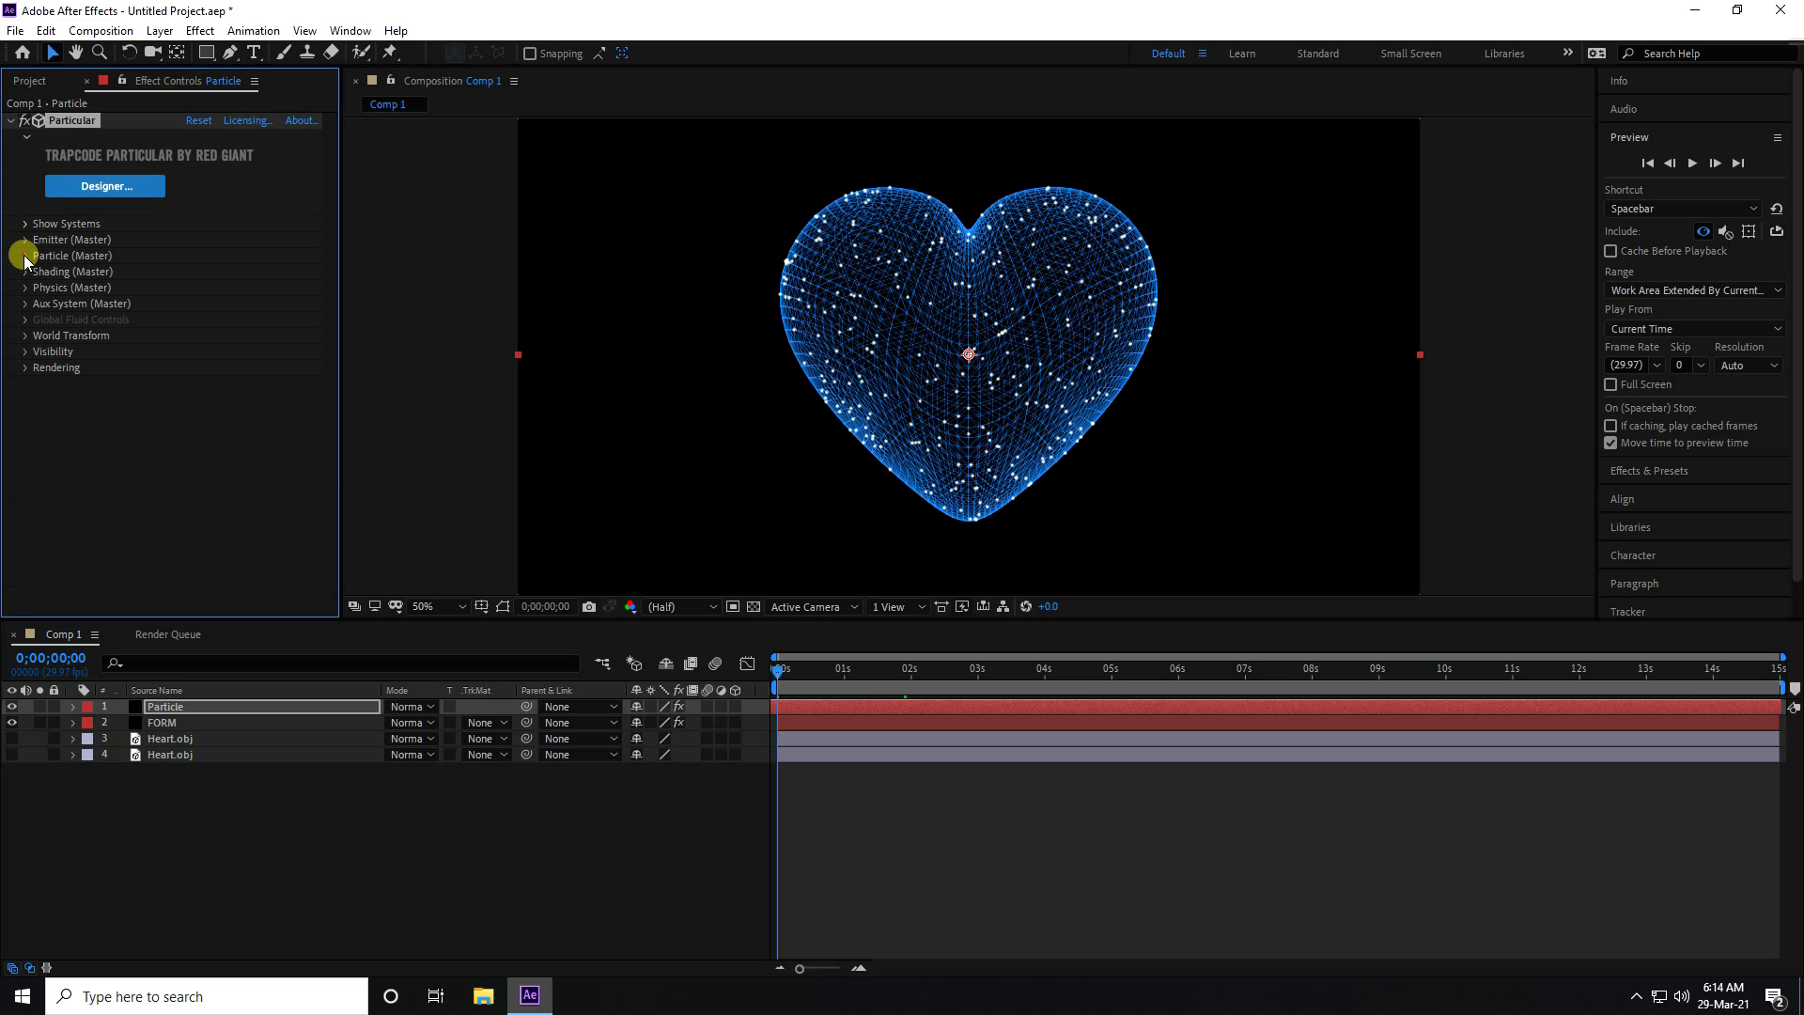
# Set the Particular particles' Life to 1 second and their Sphere Feather to 0
pyautogui.click(25, 256)
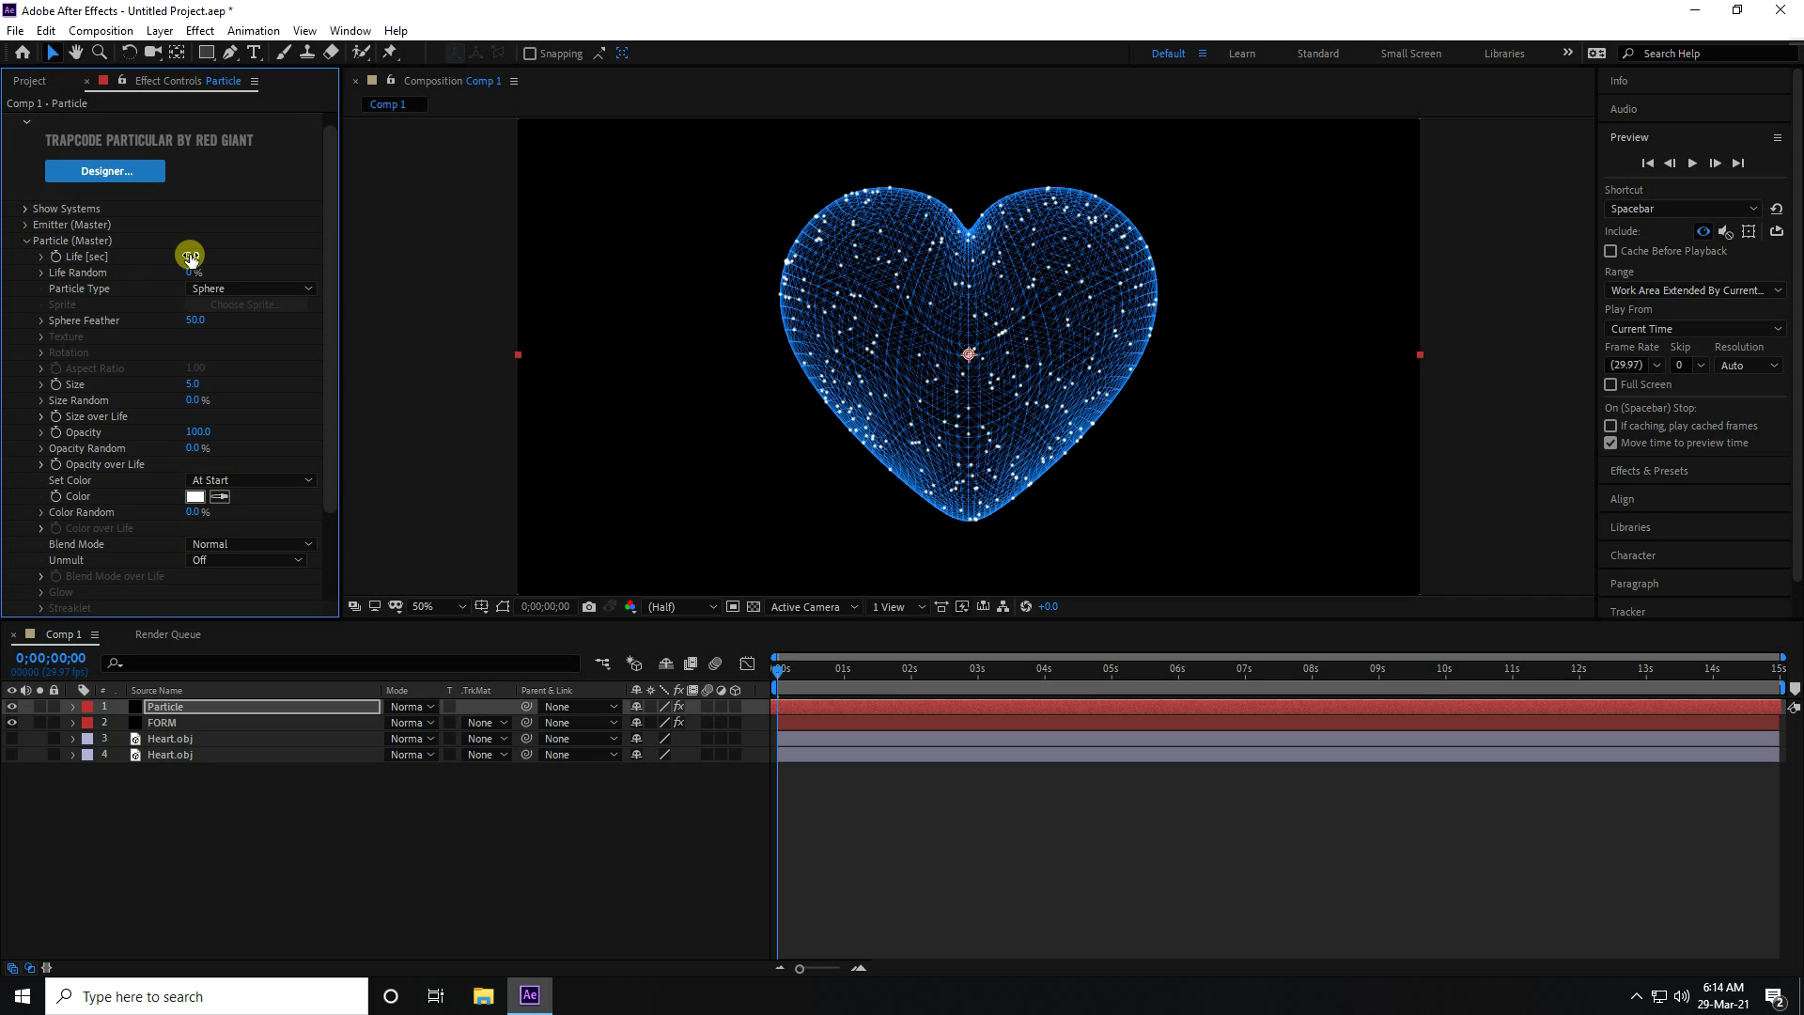
pyautogui.write('1')
pyautogui.press('Return')
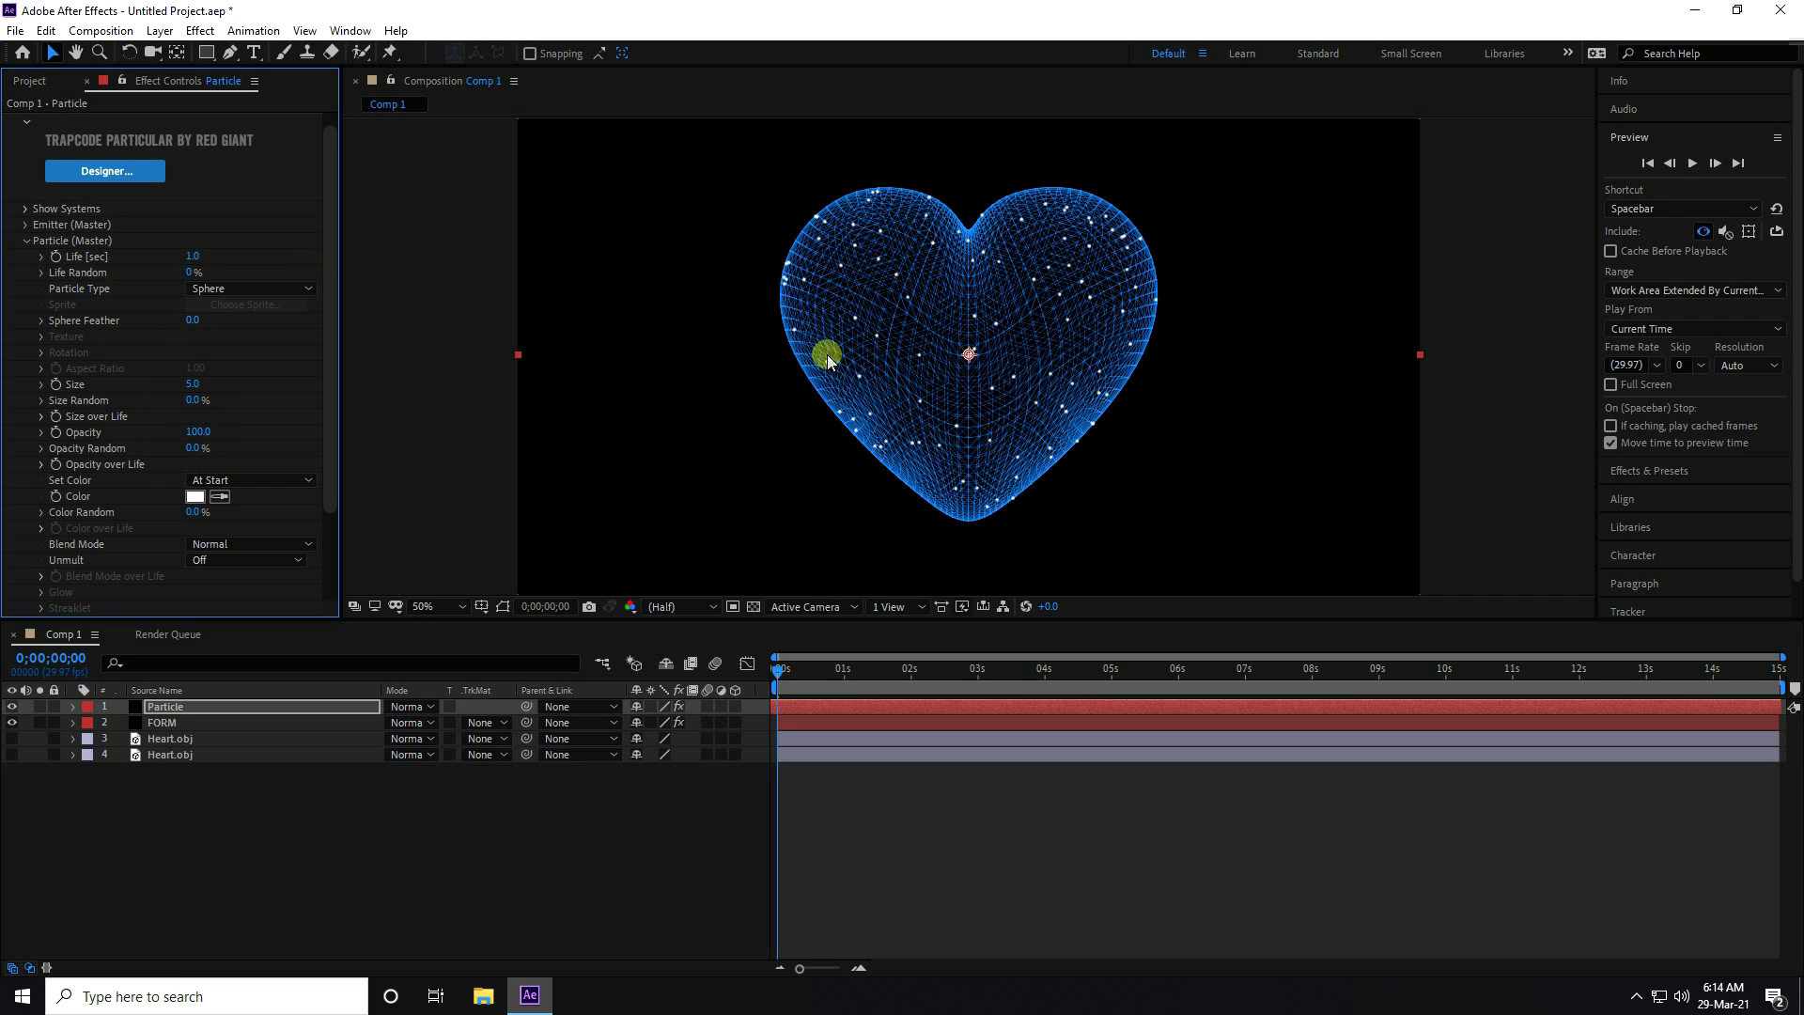
# Set the emitter's Particles/sec to 4000 and the particle Size to 2
pyautogui.click(19, 226)
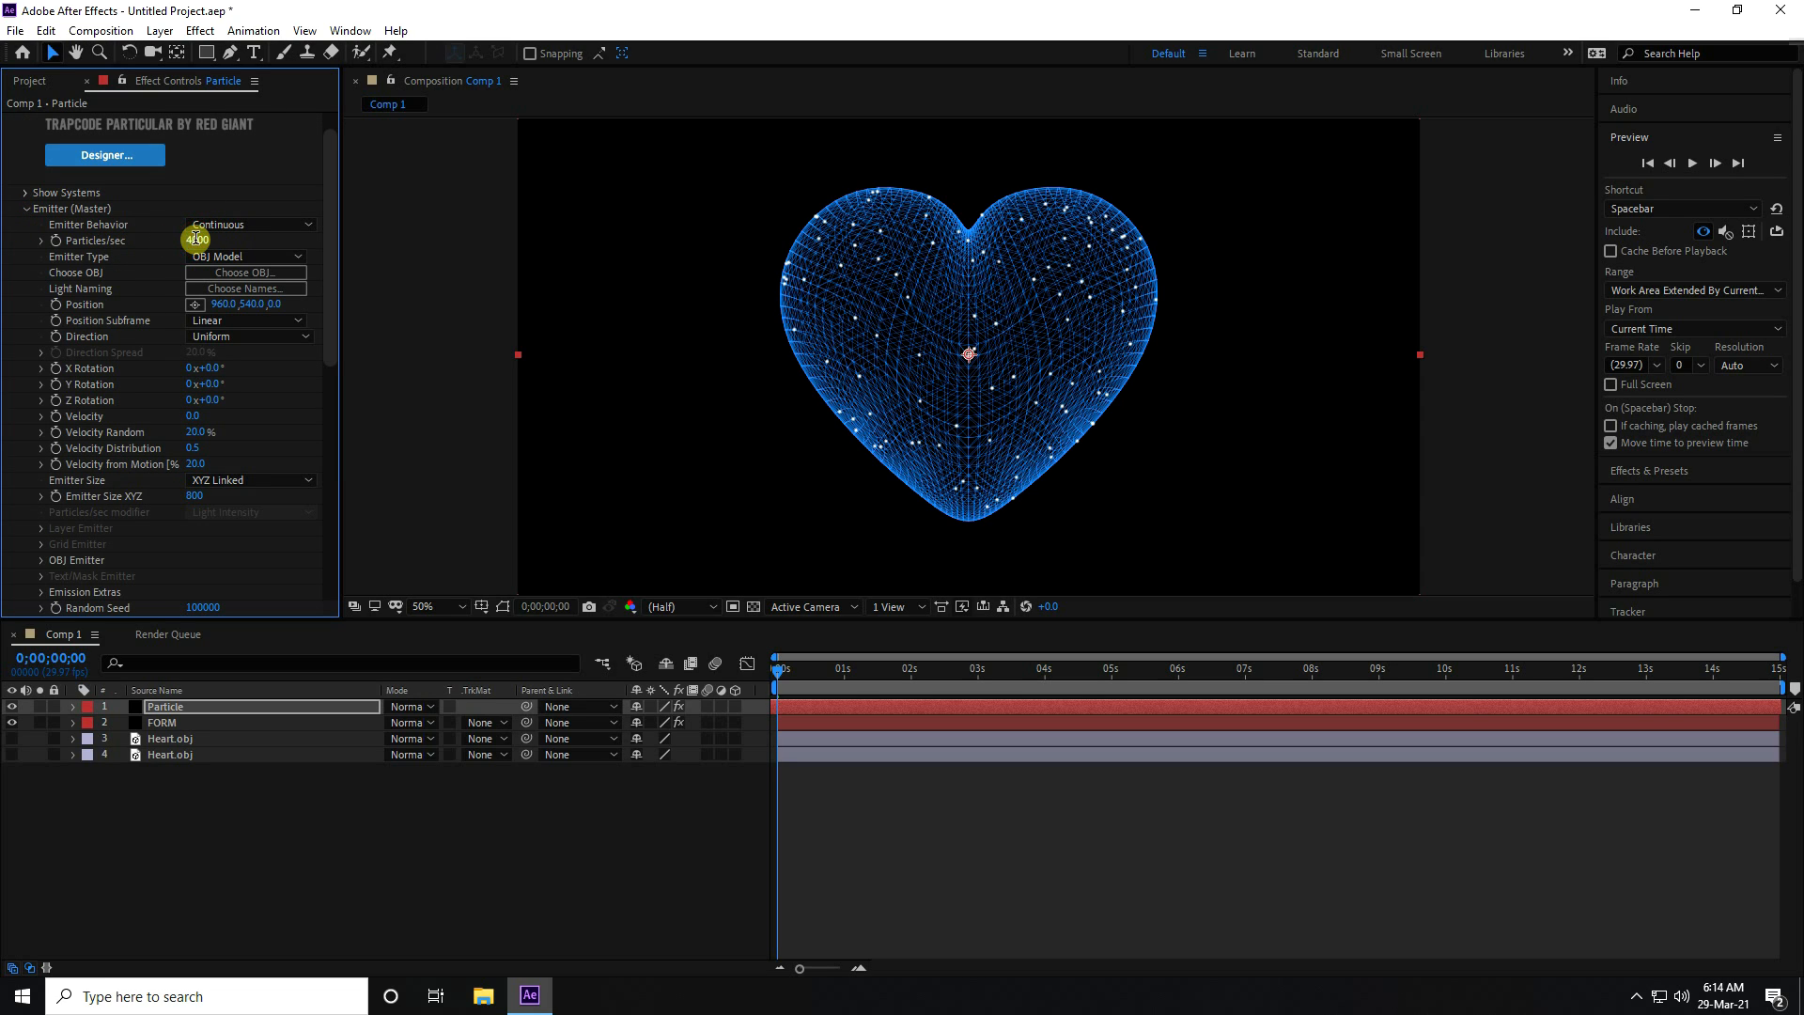
pyautogui.click(25, 209)
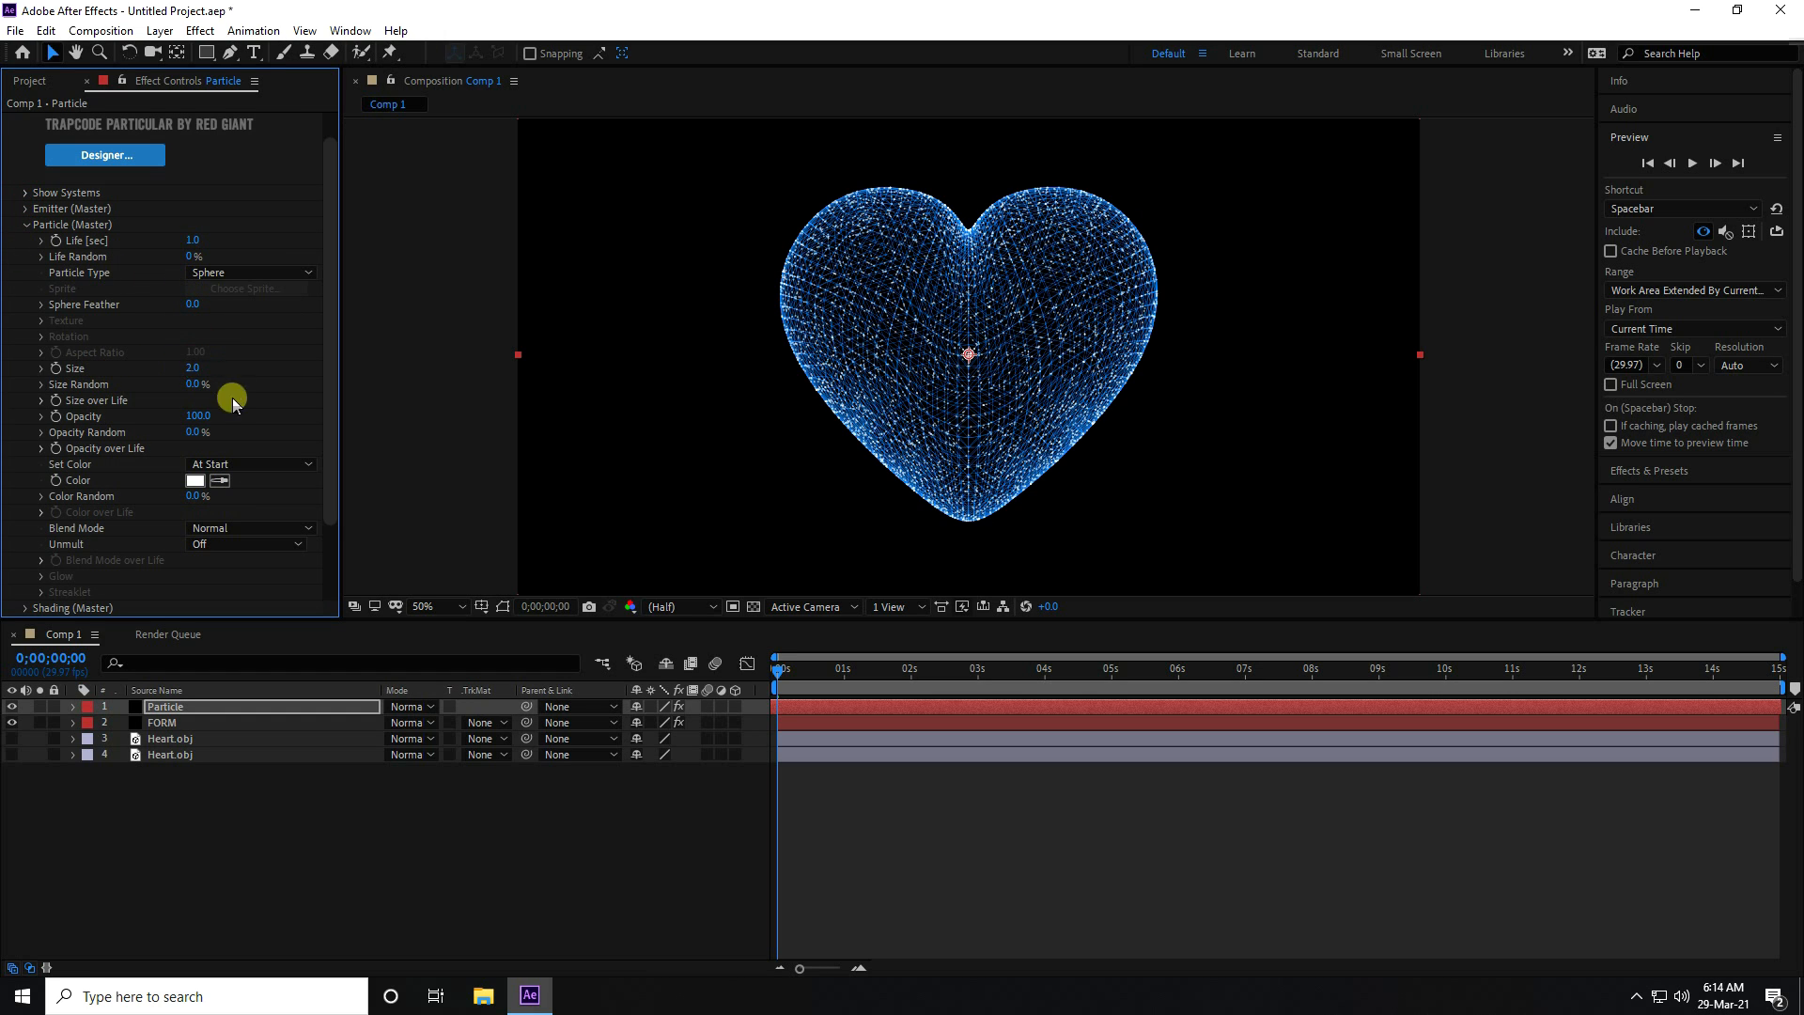
pyautogui.press('.')
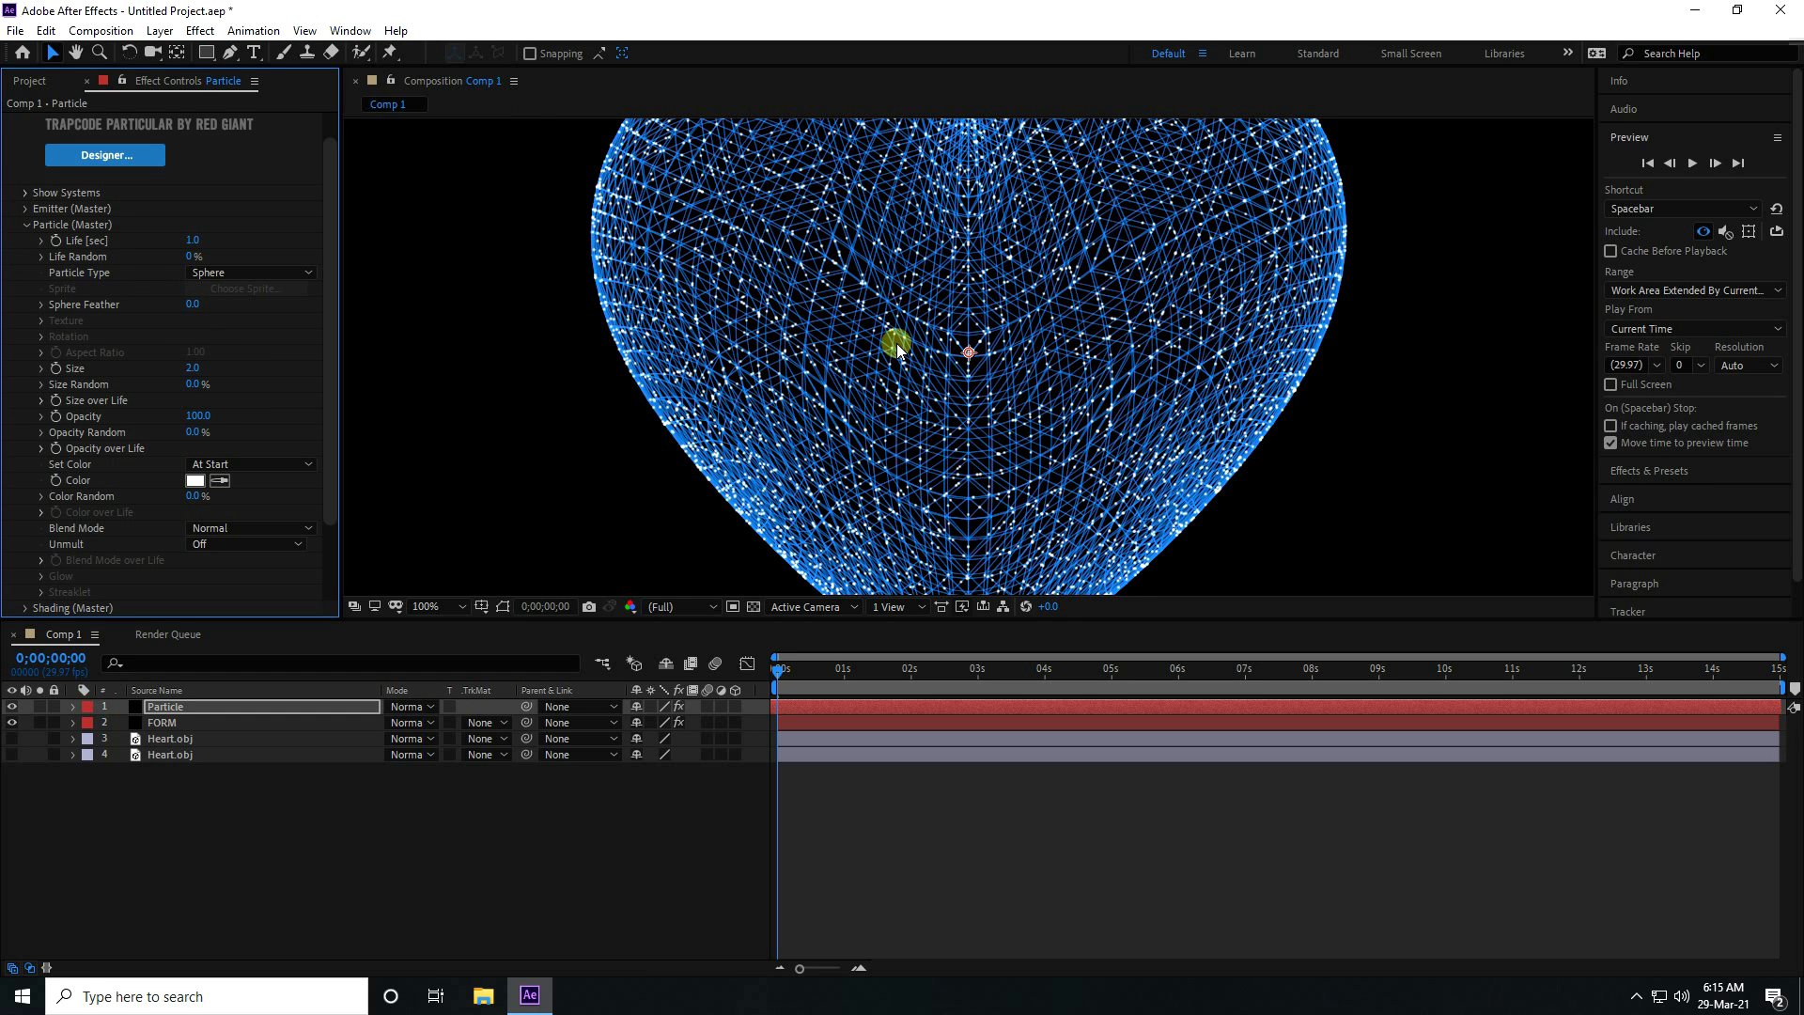
# Color the Particular particles light blue with a hue of 210°
pyautogui.click(196, 481)
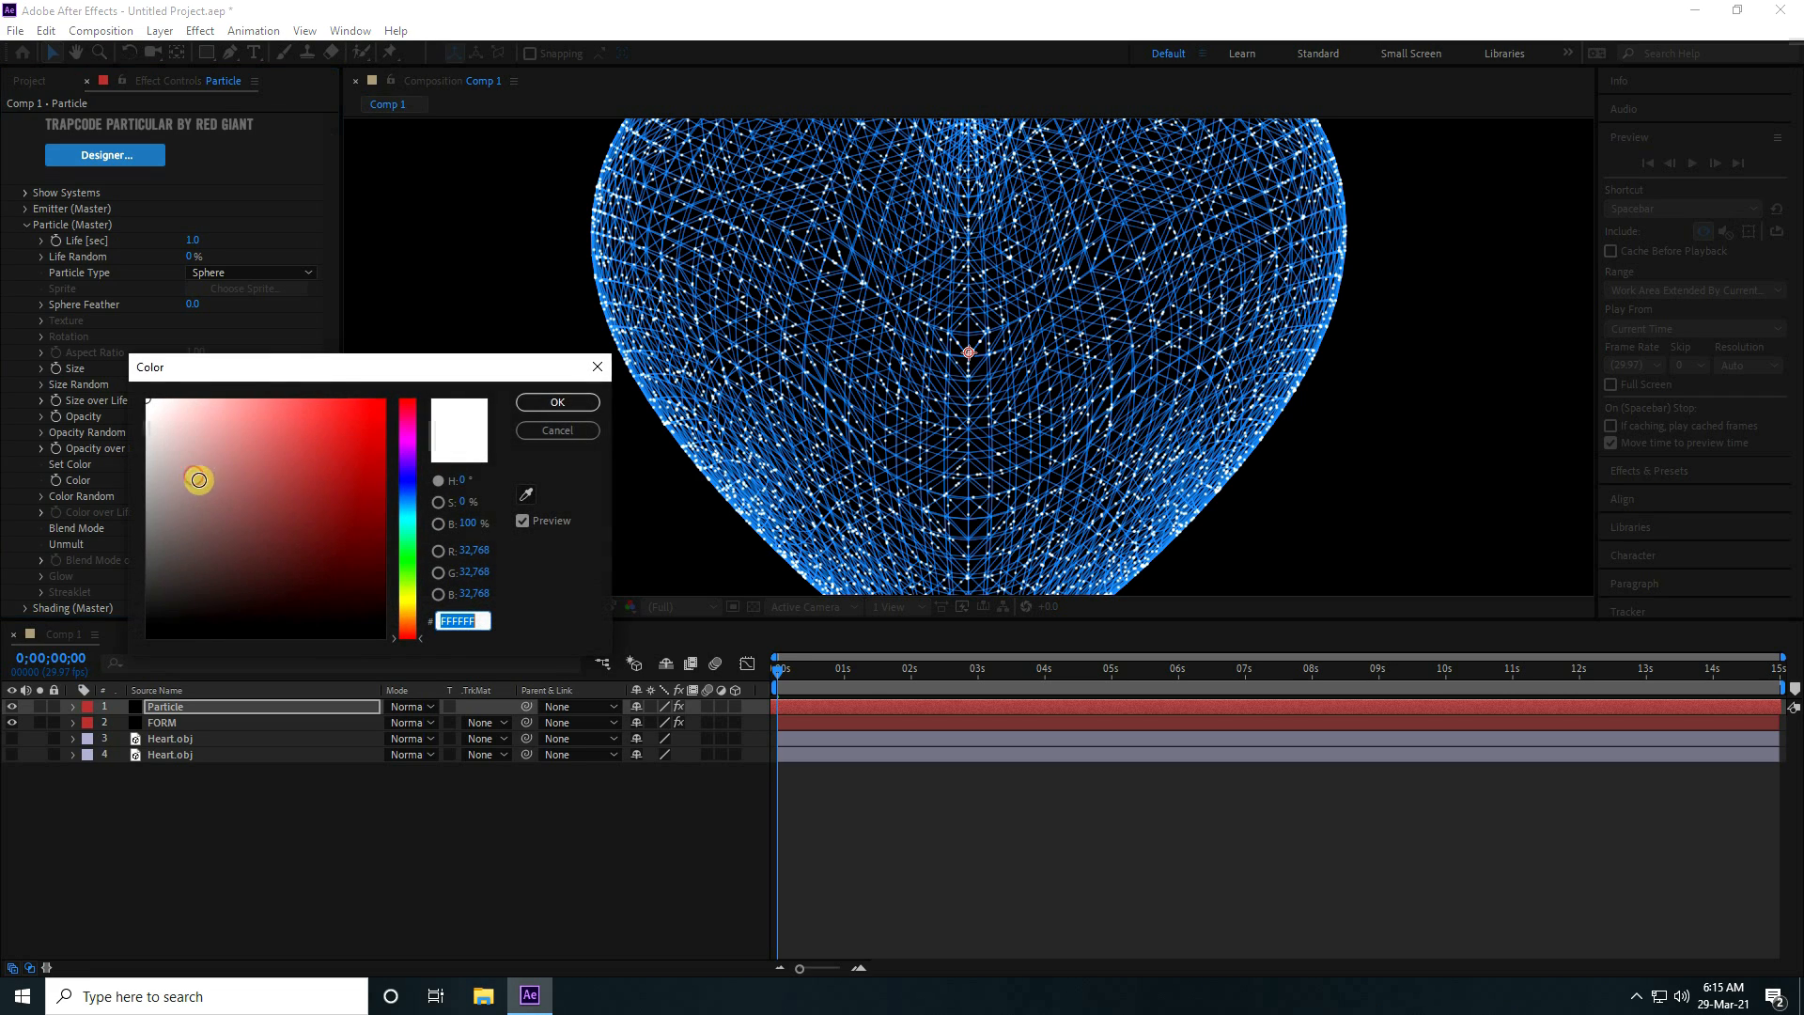
pyautogui.moveTo(338, 425); pyautogui.dragTo(313, 395)
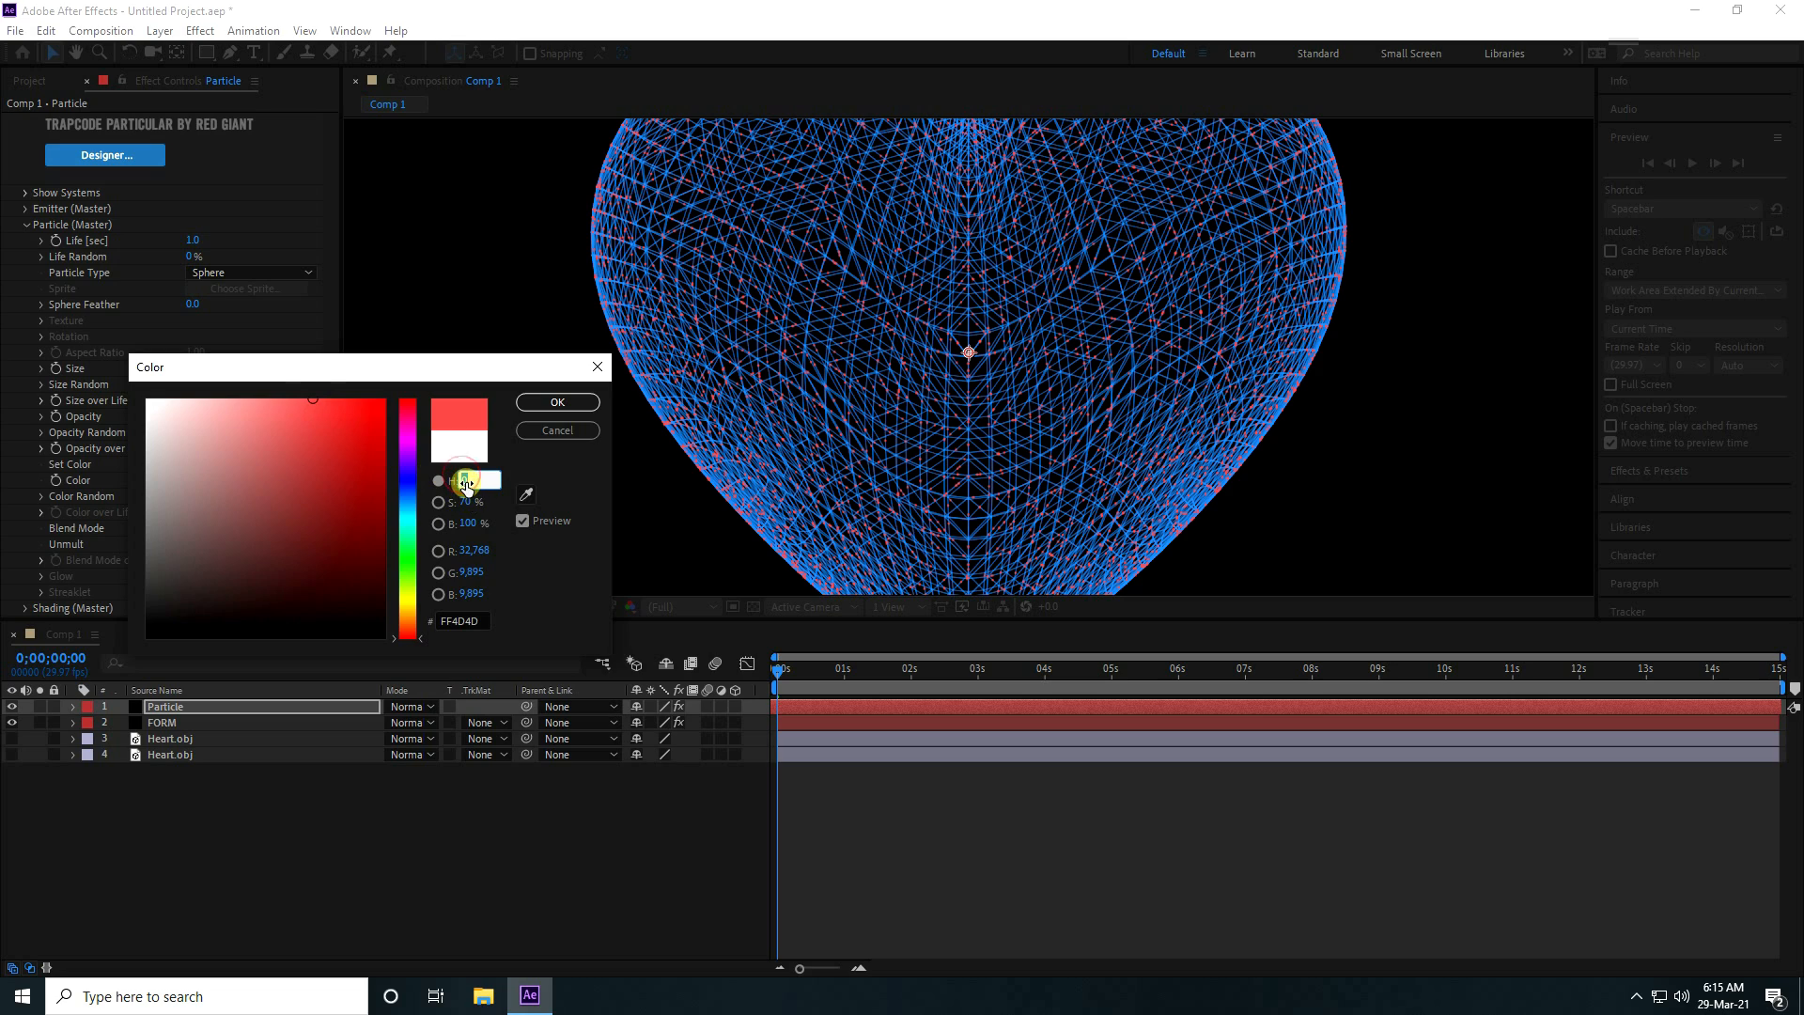
pyautogui.write('210')
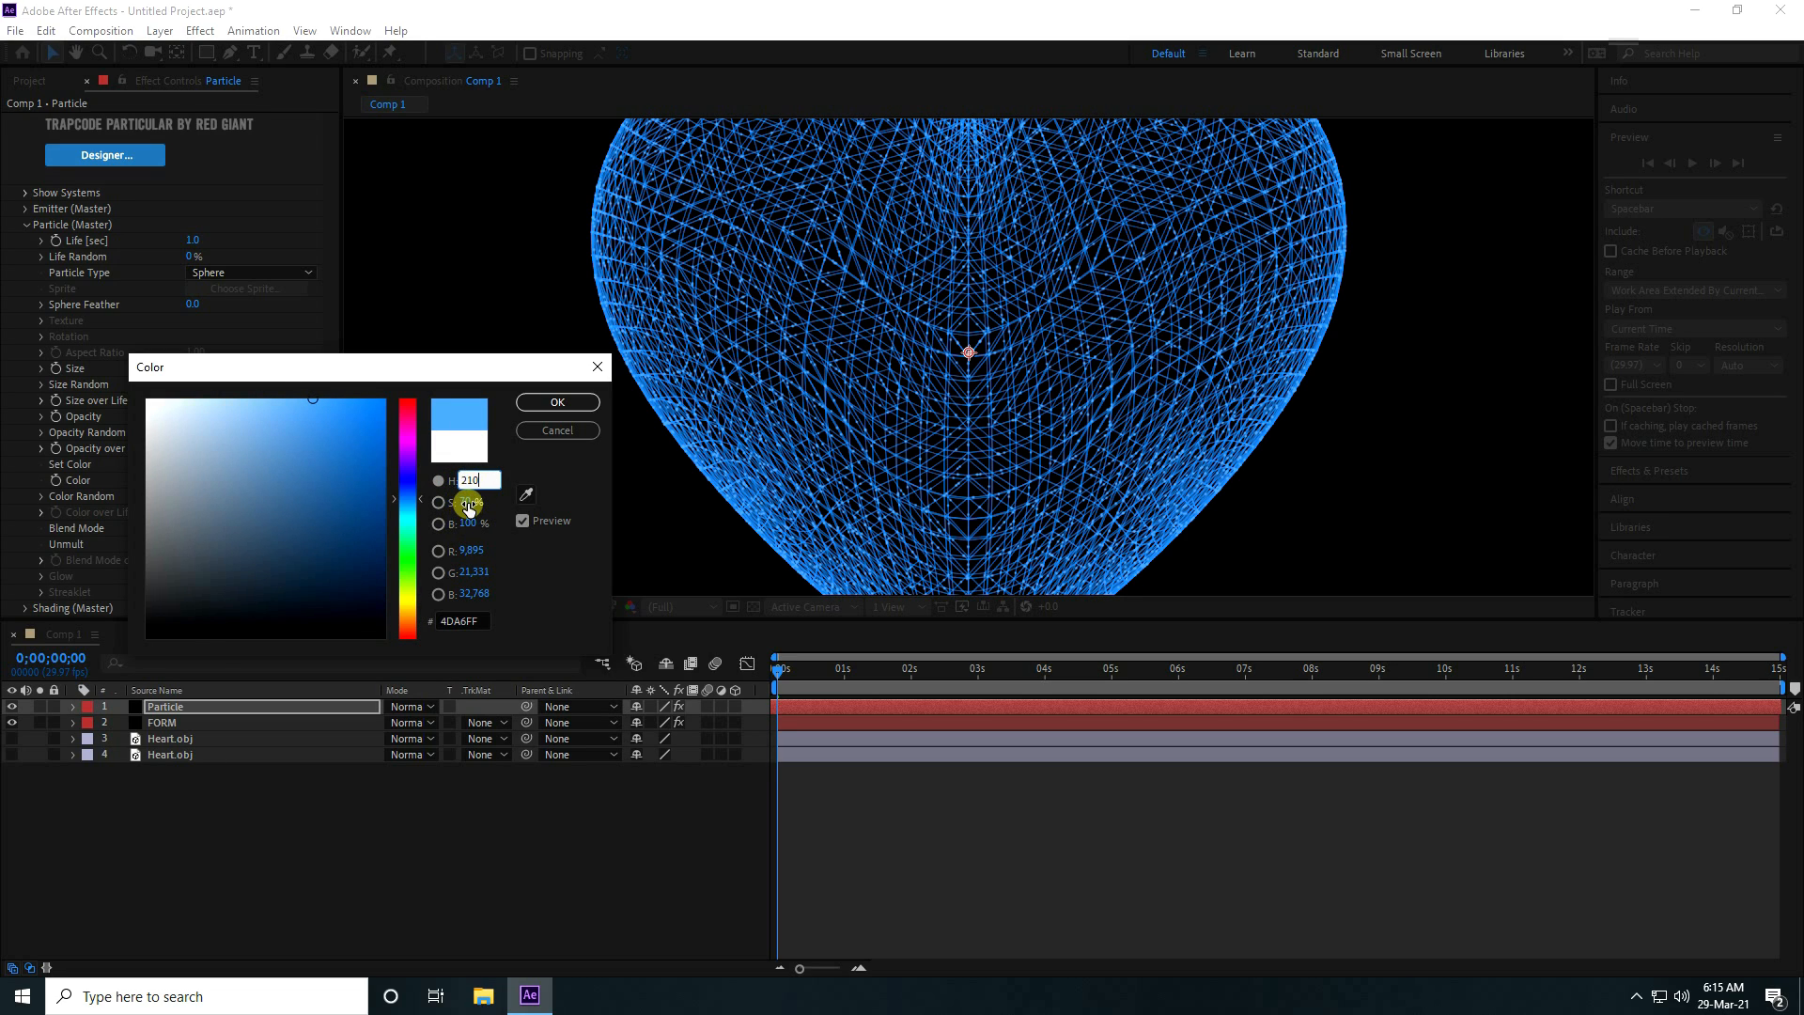
pyautogui.moveTo(463, 508); pyautogui.dragTo(455, 506)
pyautogui.click(559, 401)
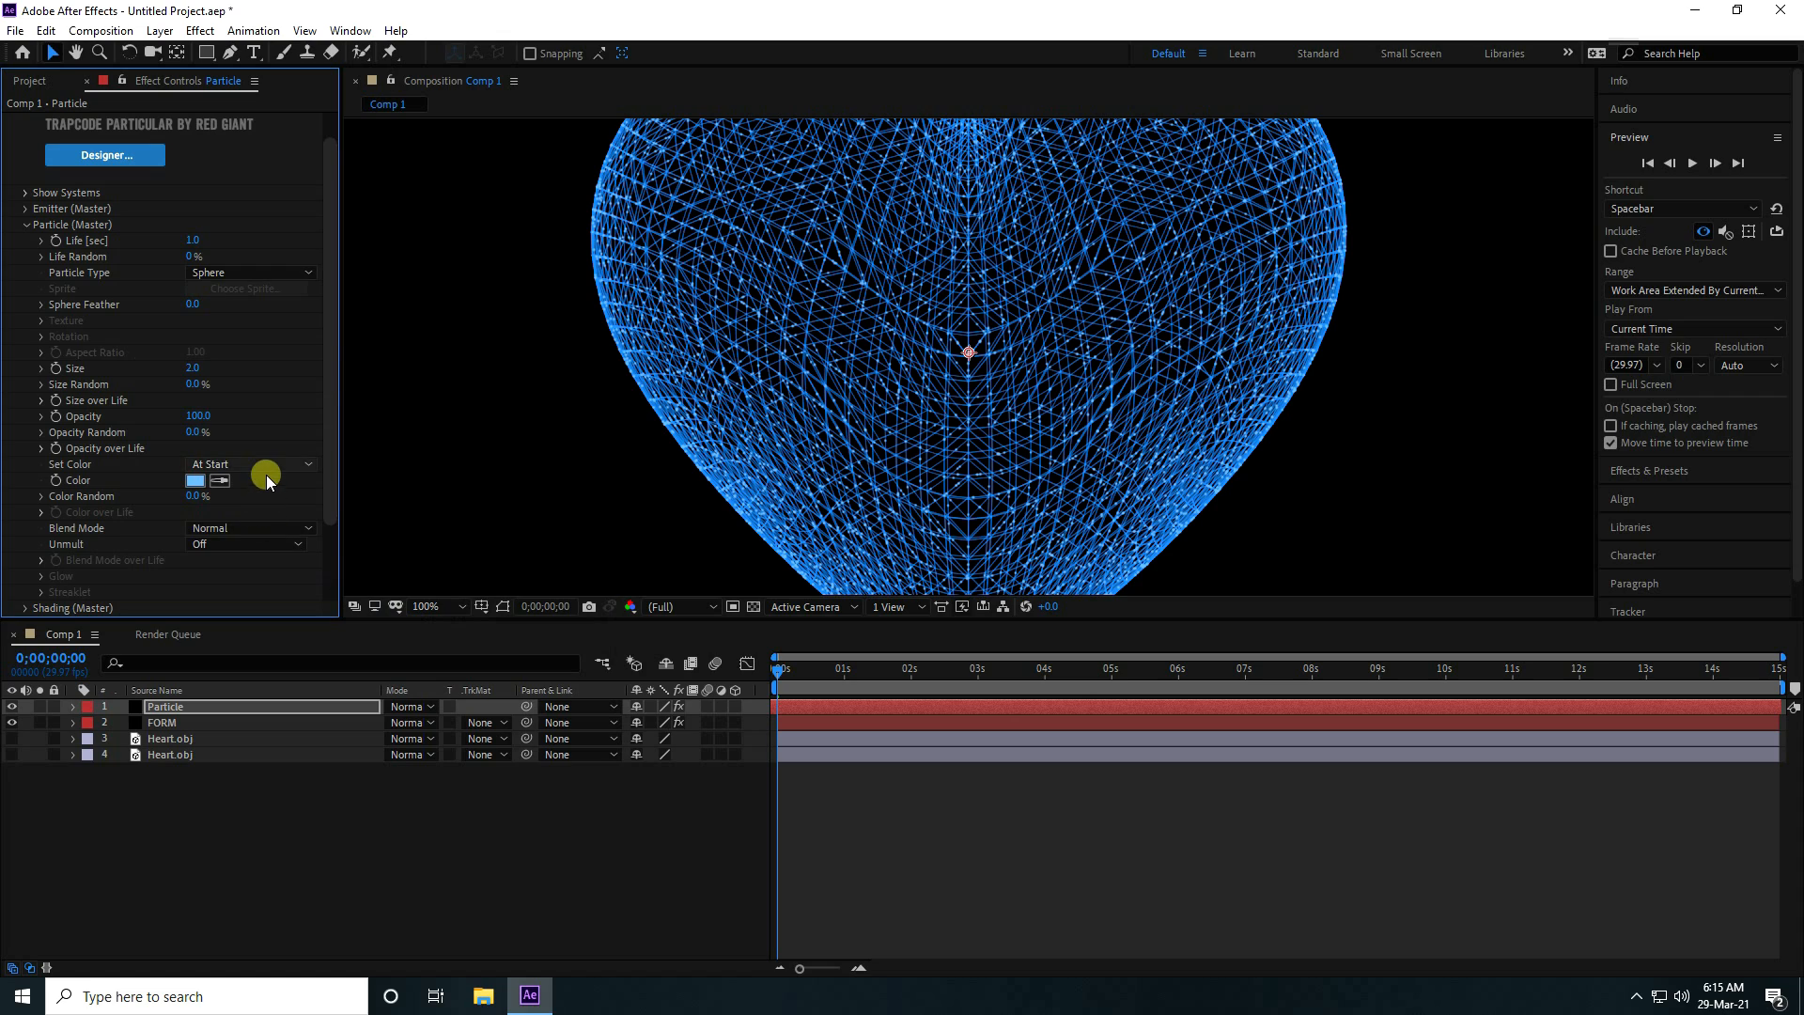
# Set the Air physics Turbulence Field's Affect Size to 5 and its Affect Position to 50
pyautogui.scroll(-2, 141, 474)
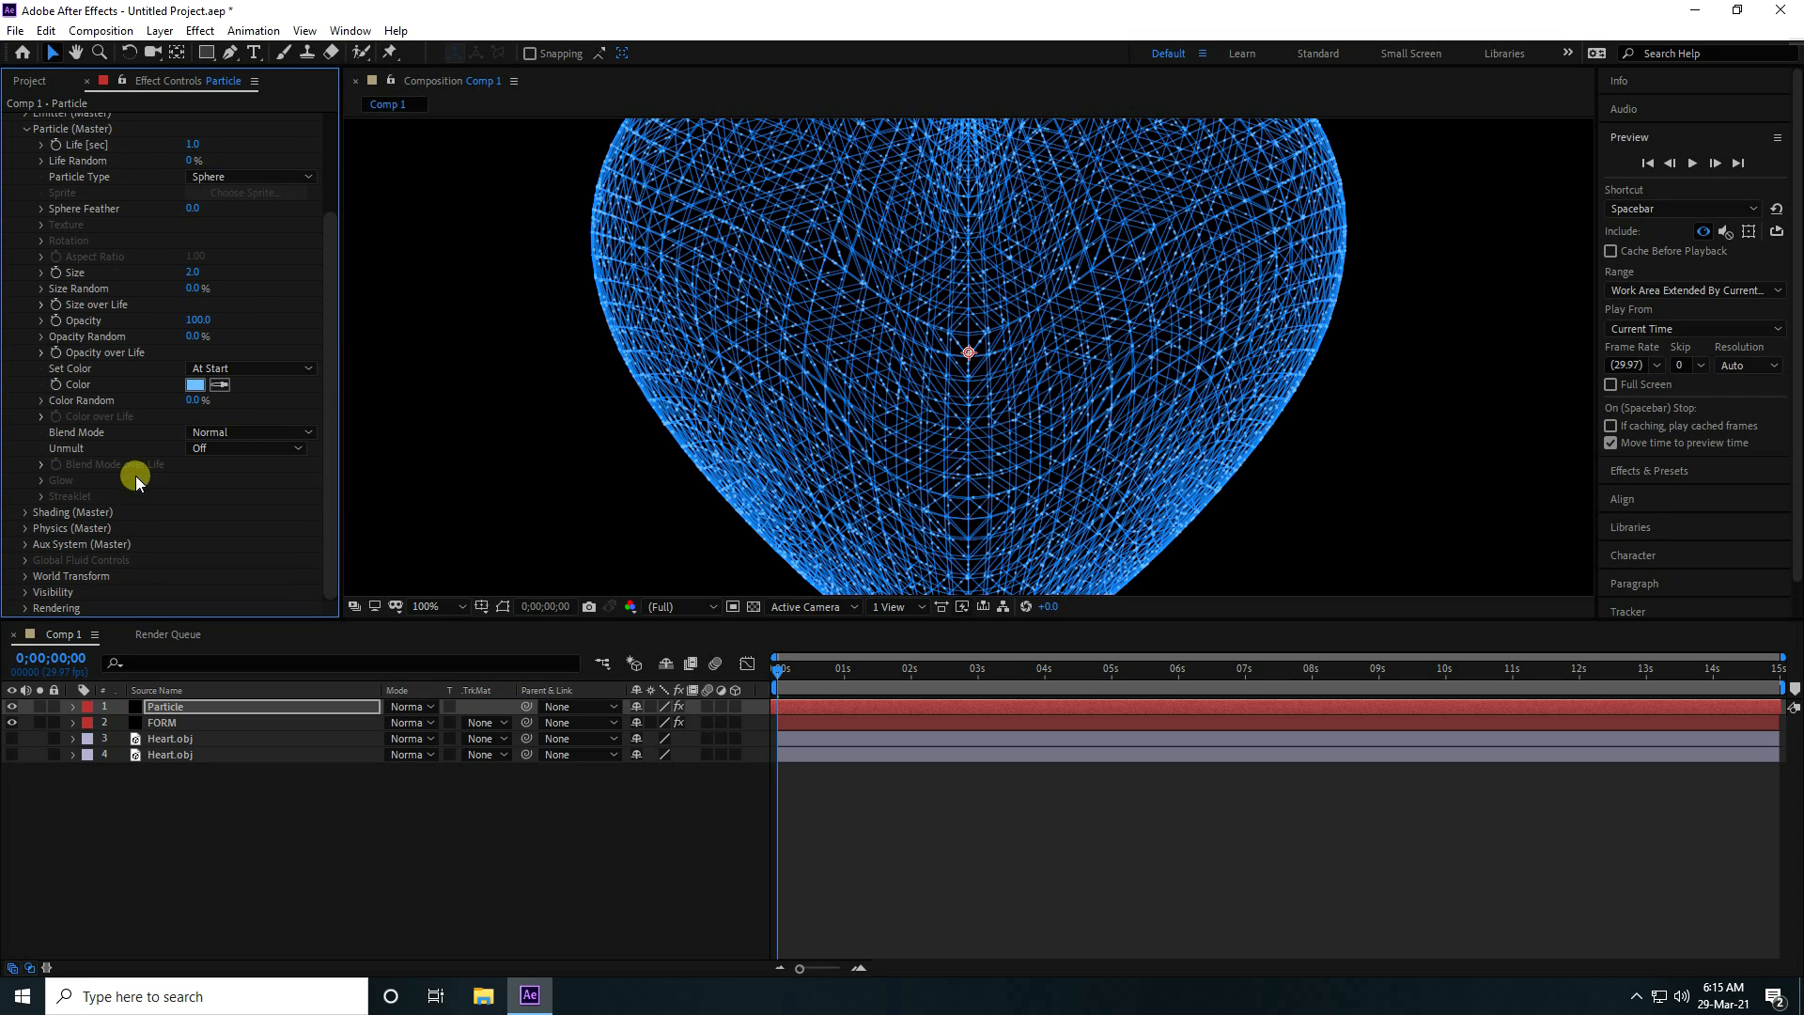
pyautogui.click(25, 528)
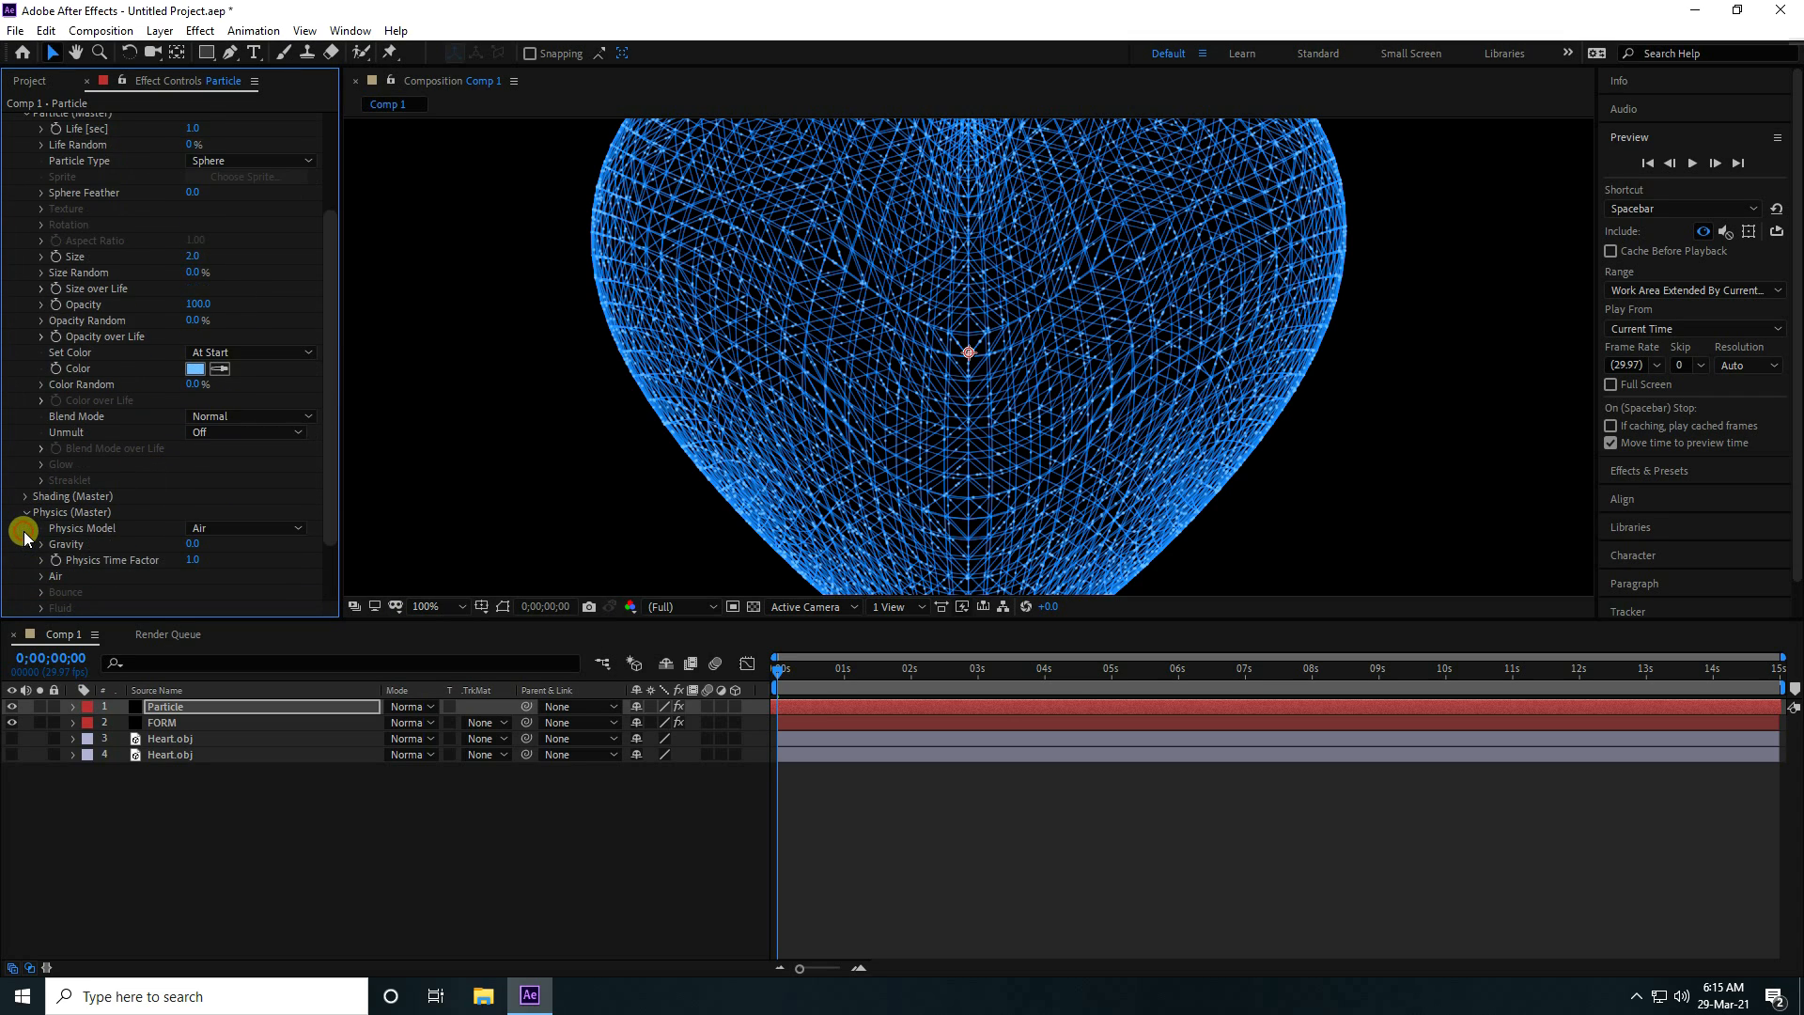
pyautogui.click(40, 496)
pyautogui.scroll(-2, 41, 494)
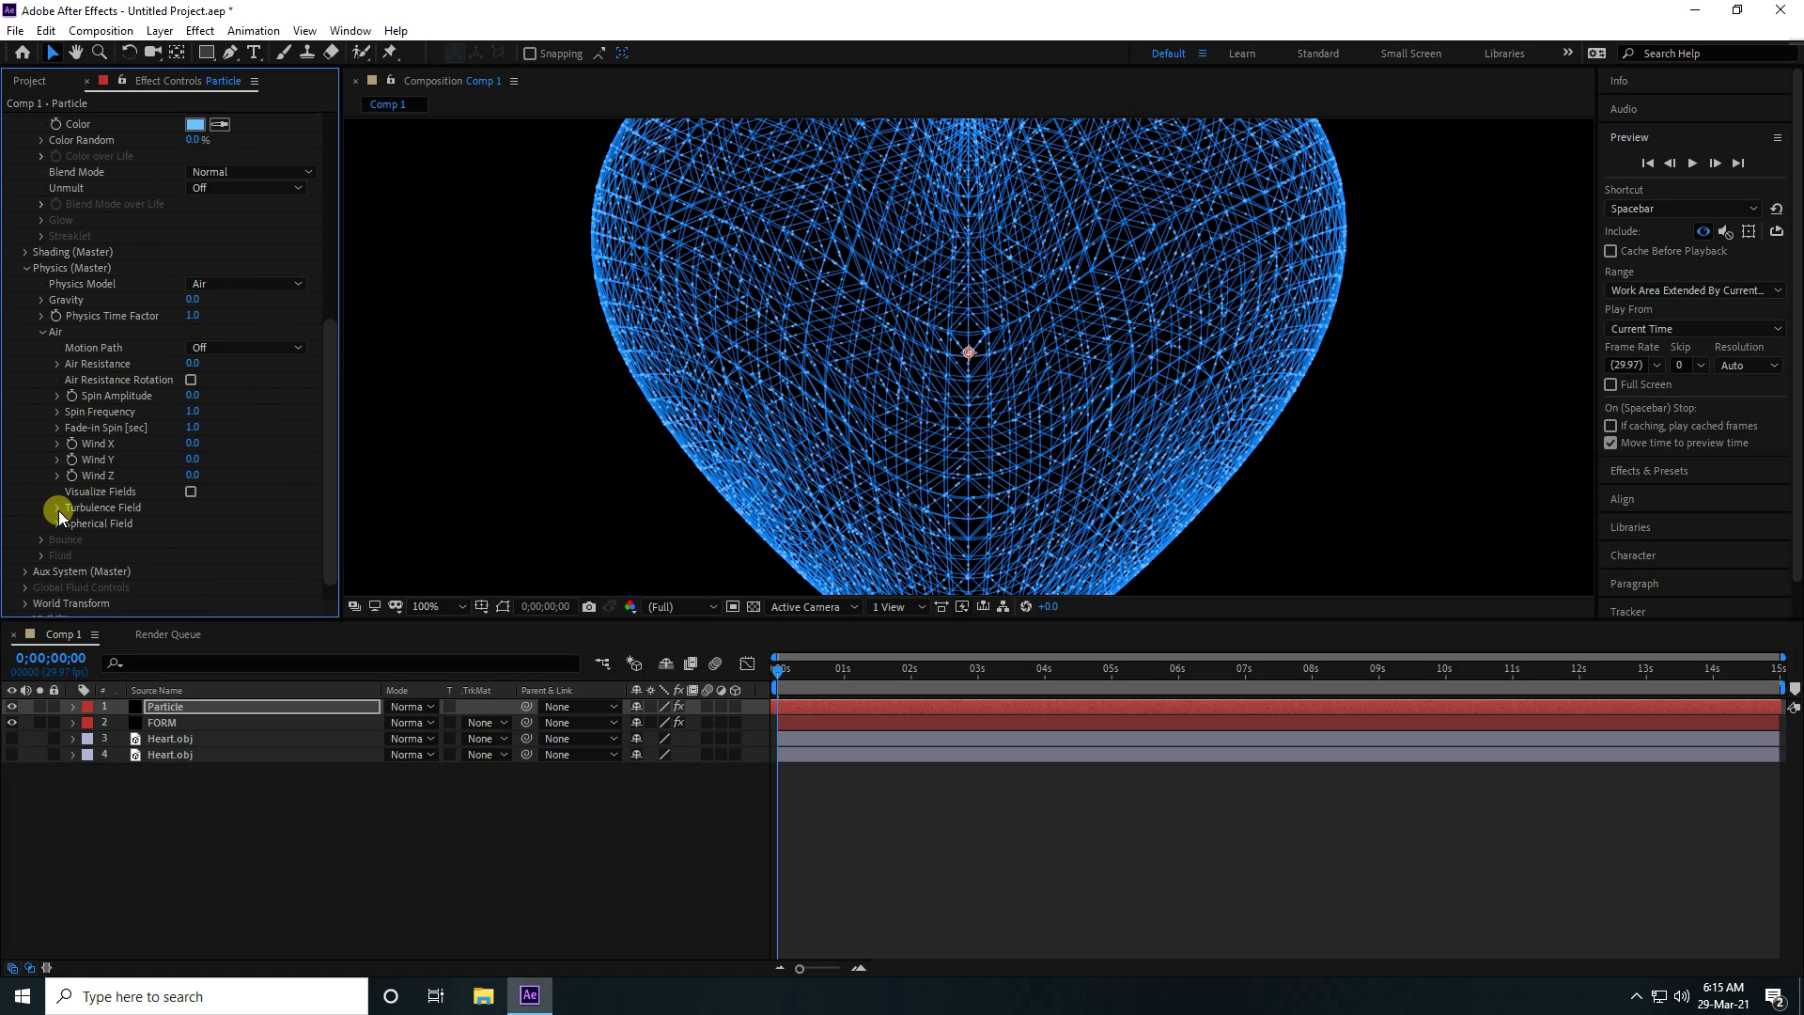
pyautogui.click(57, 507)
pyautogui.scroll(-4, 59, 507)
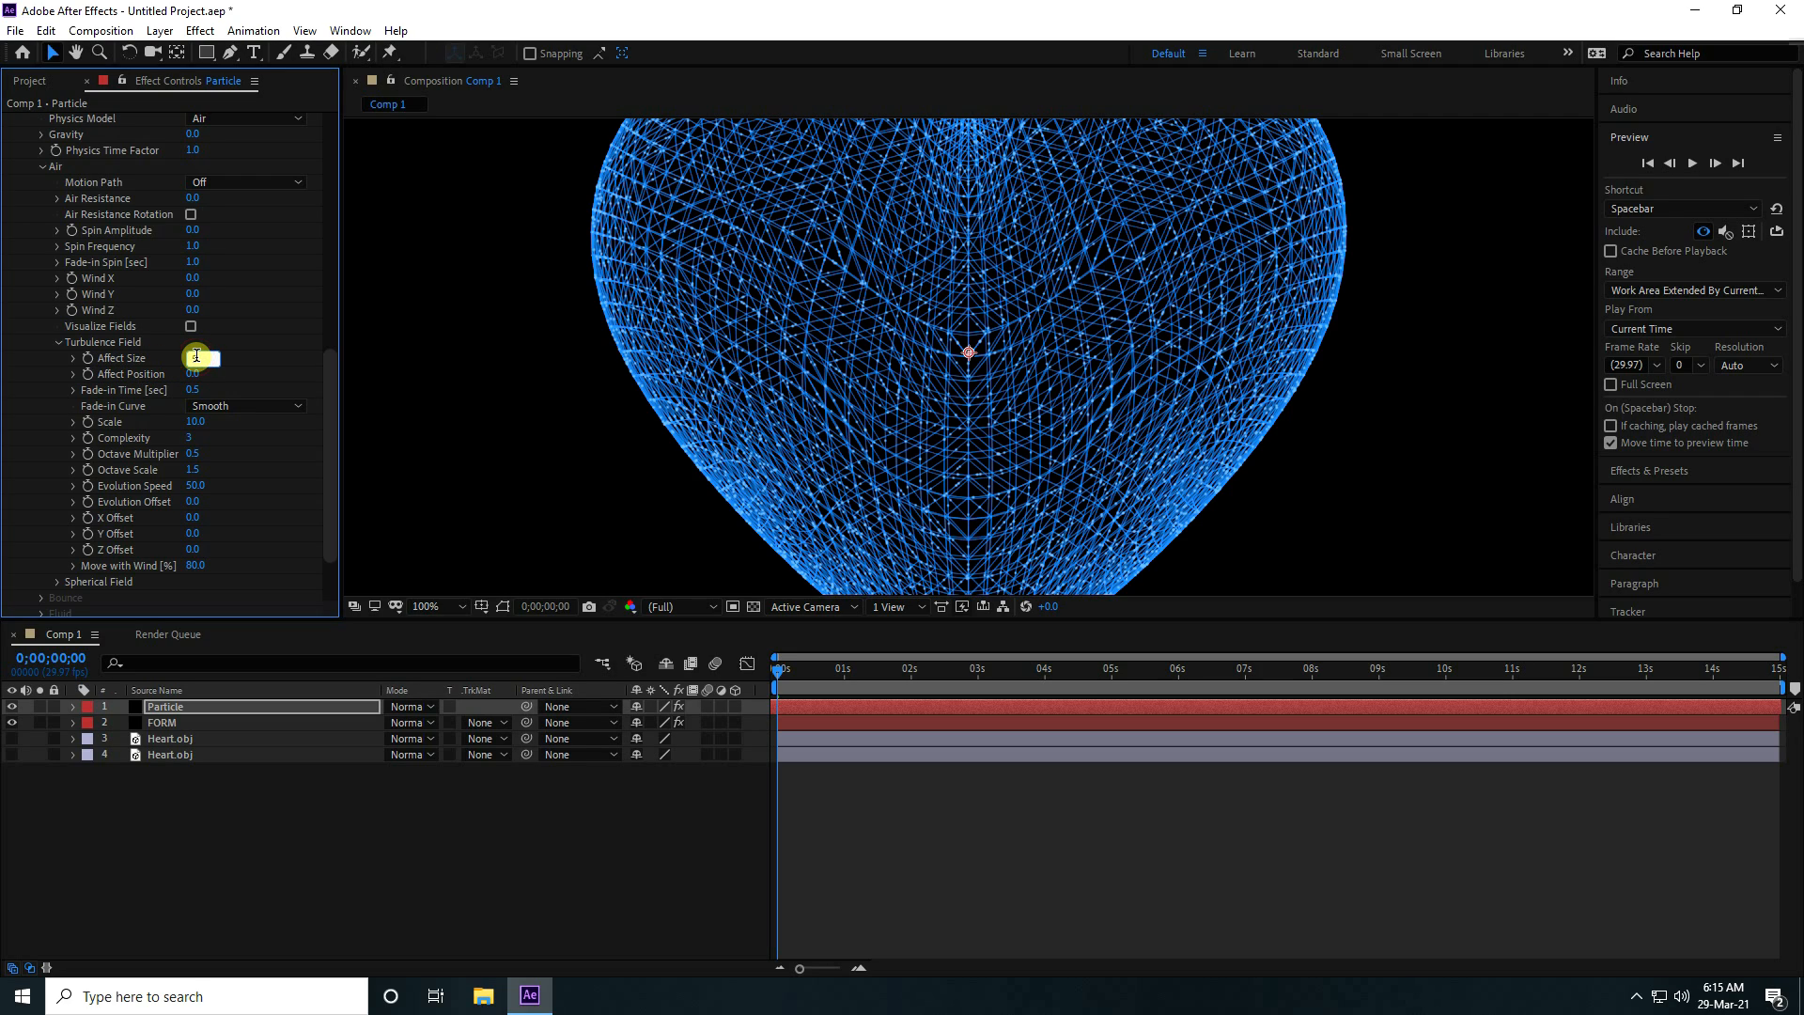
pyautogui.press('Return')
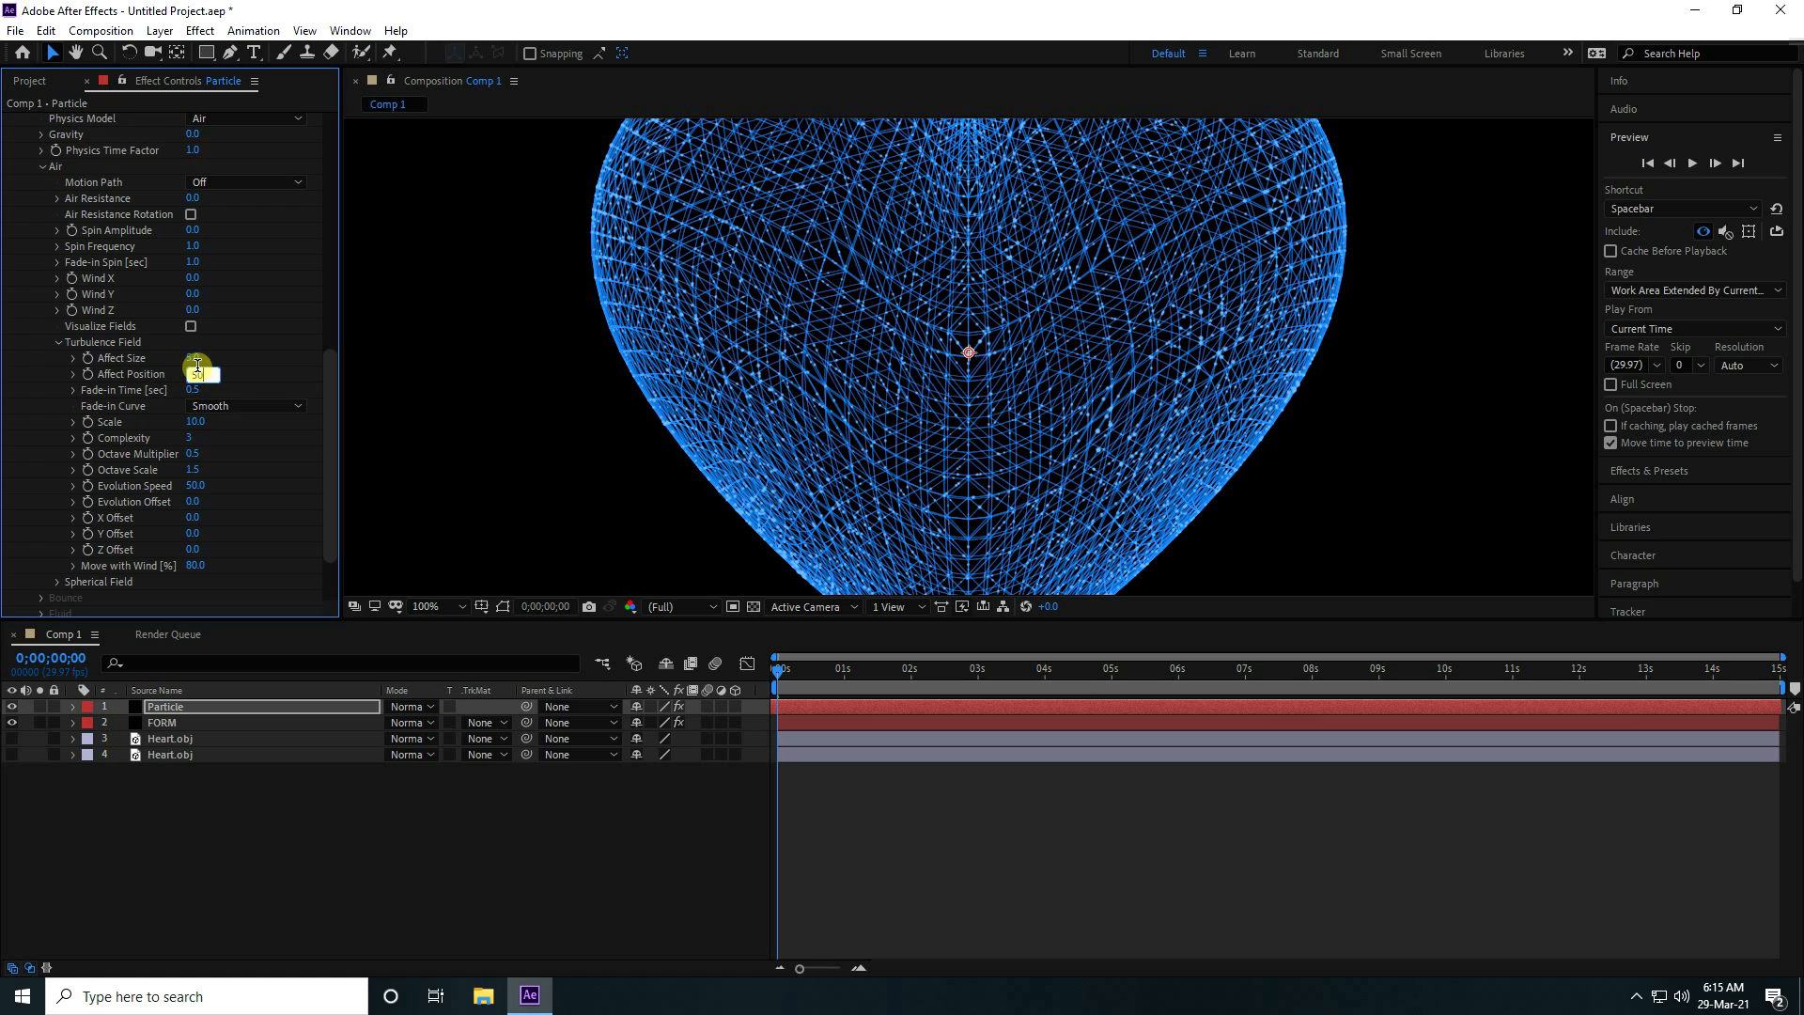
pyautogui.press('Return')
# Set the Turbulence Field's Scale to 20 and inspect the scattered particles up close
pyautogui.scroll(-2, 689, 363)
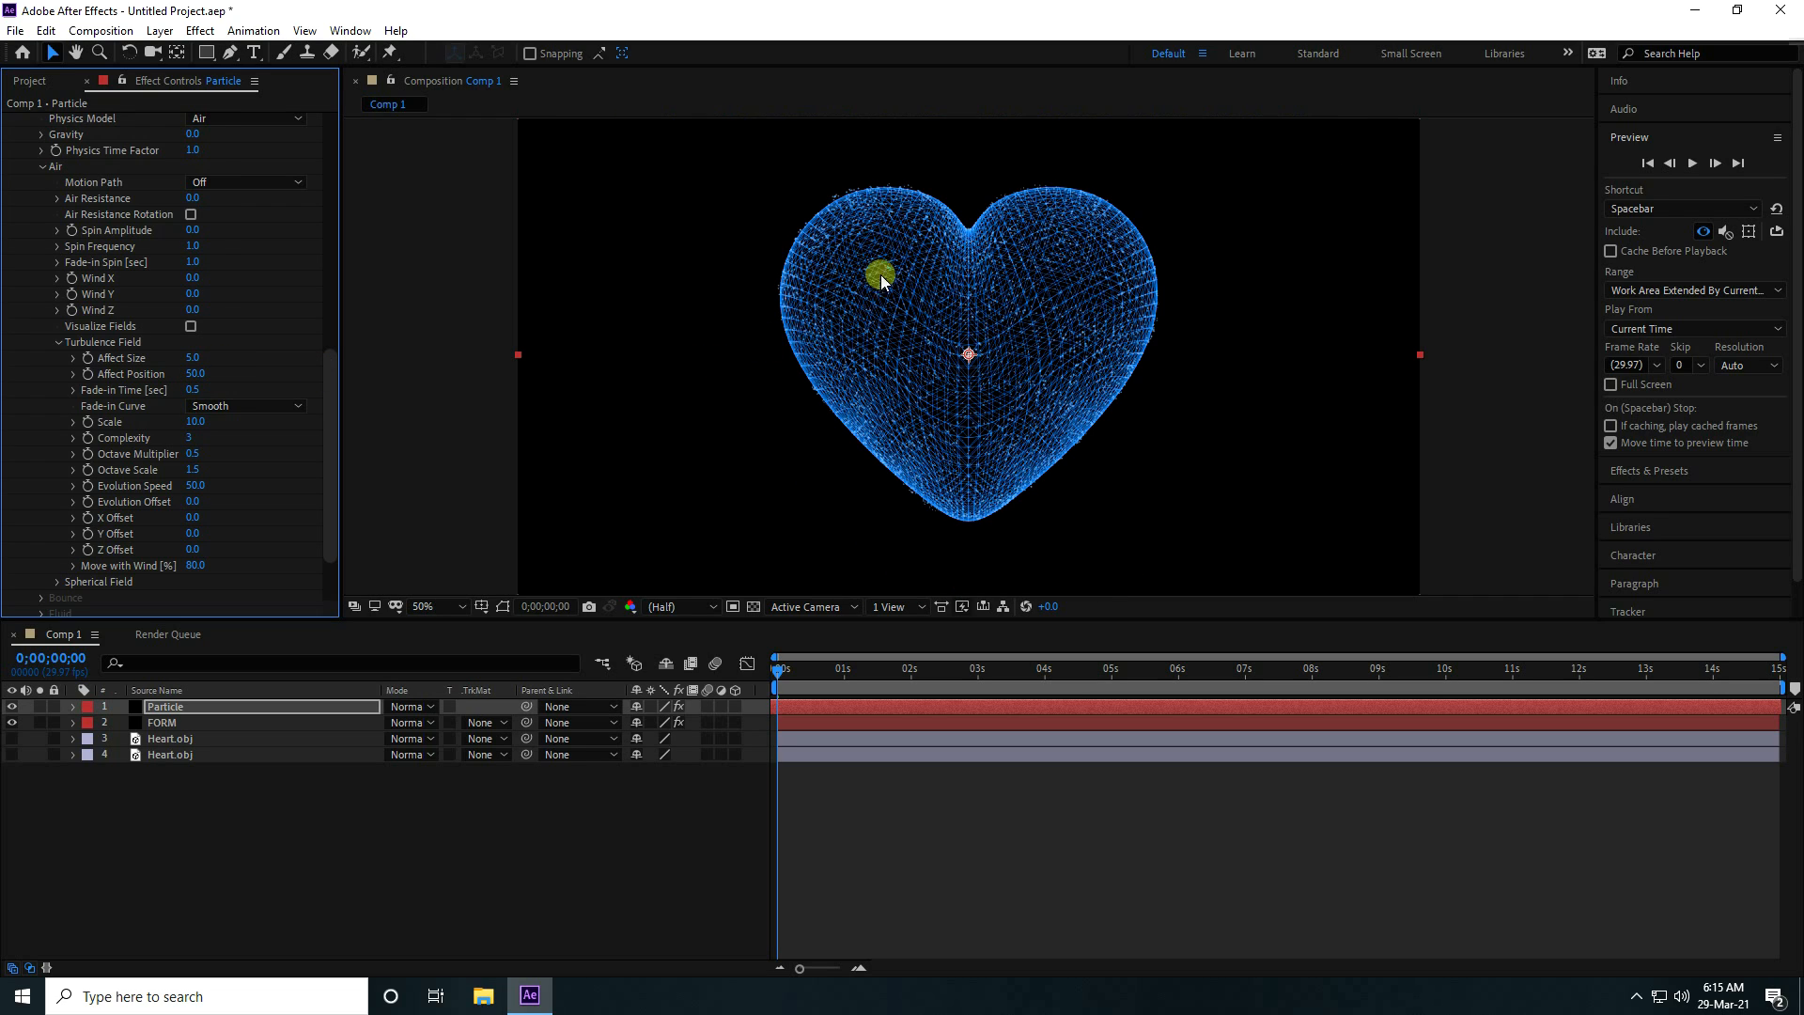
pyautogui.scroll(2, 872, 289)
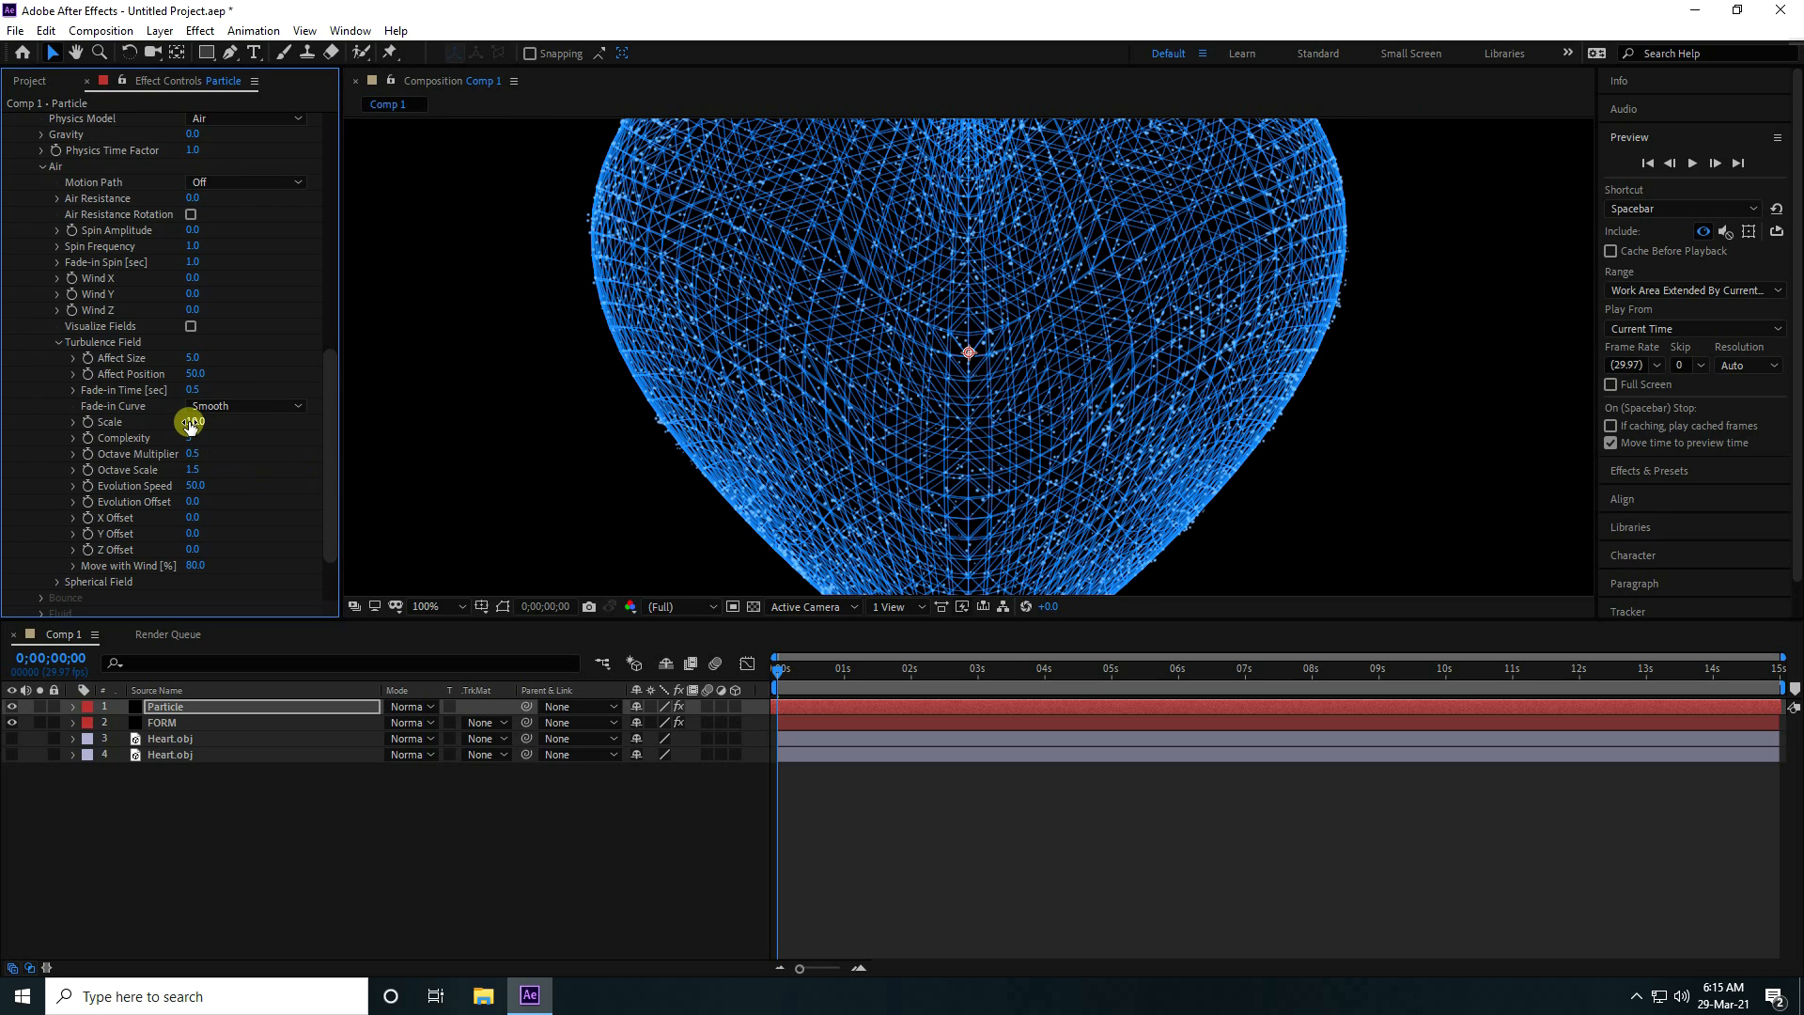
pyautogui.click(192, 423)
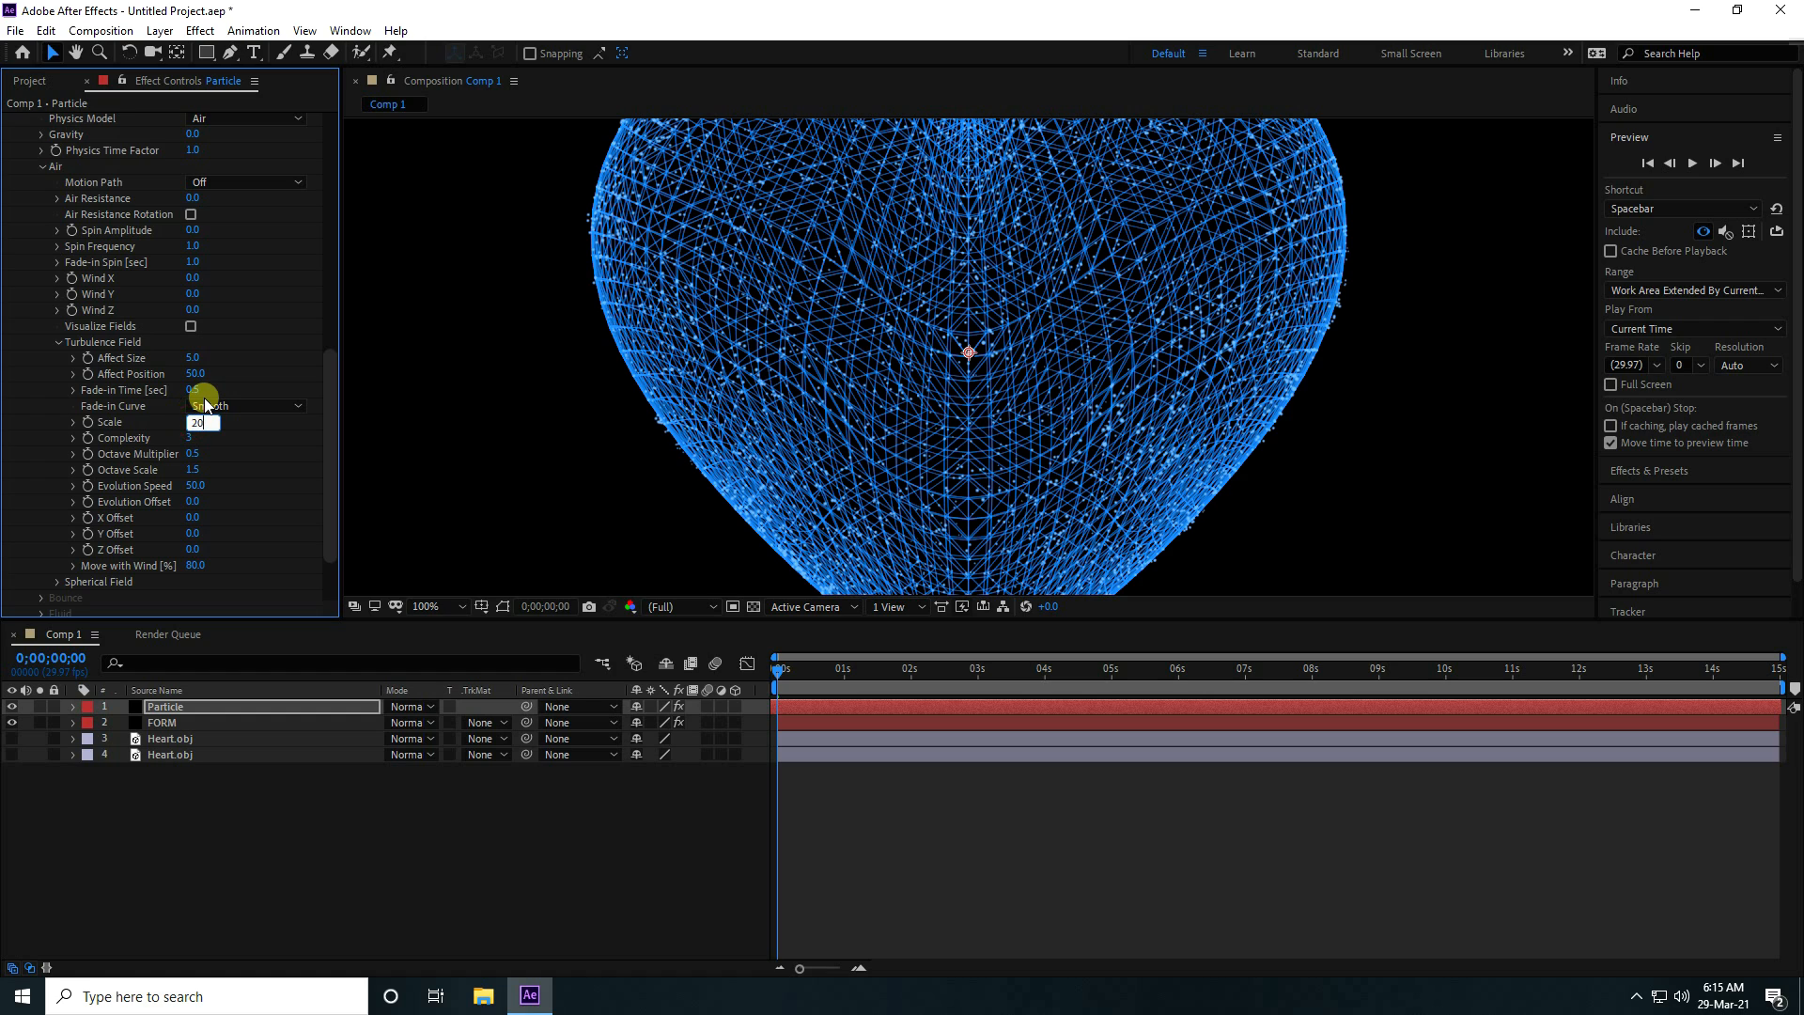
pyautogui.press('Return')
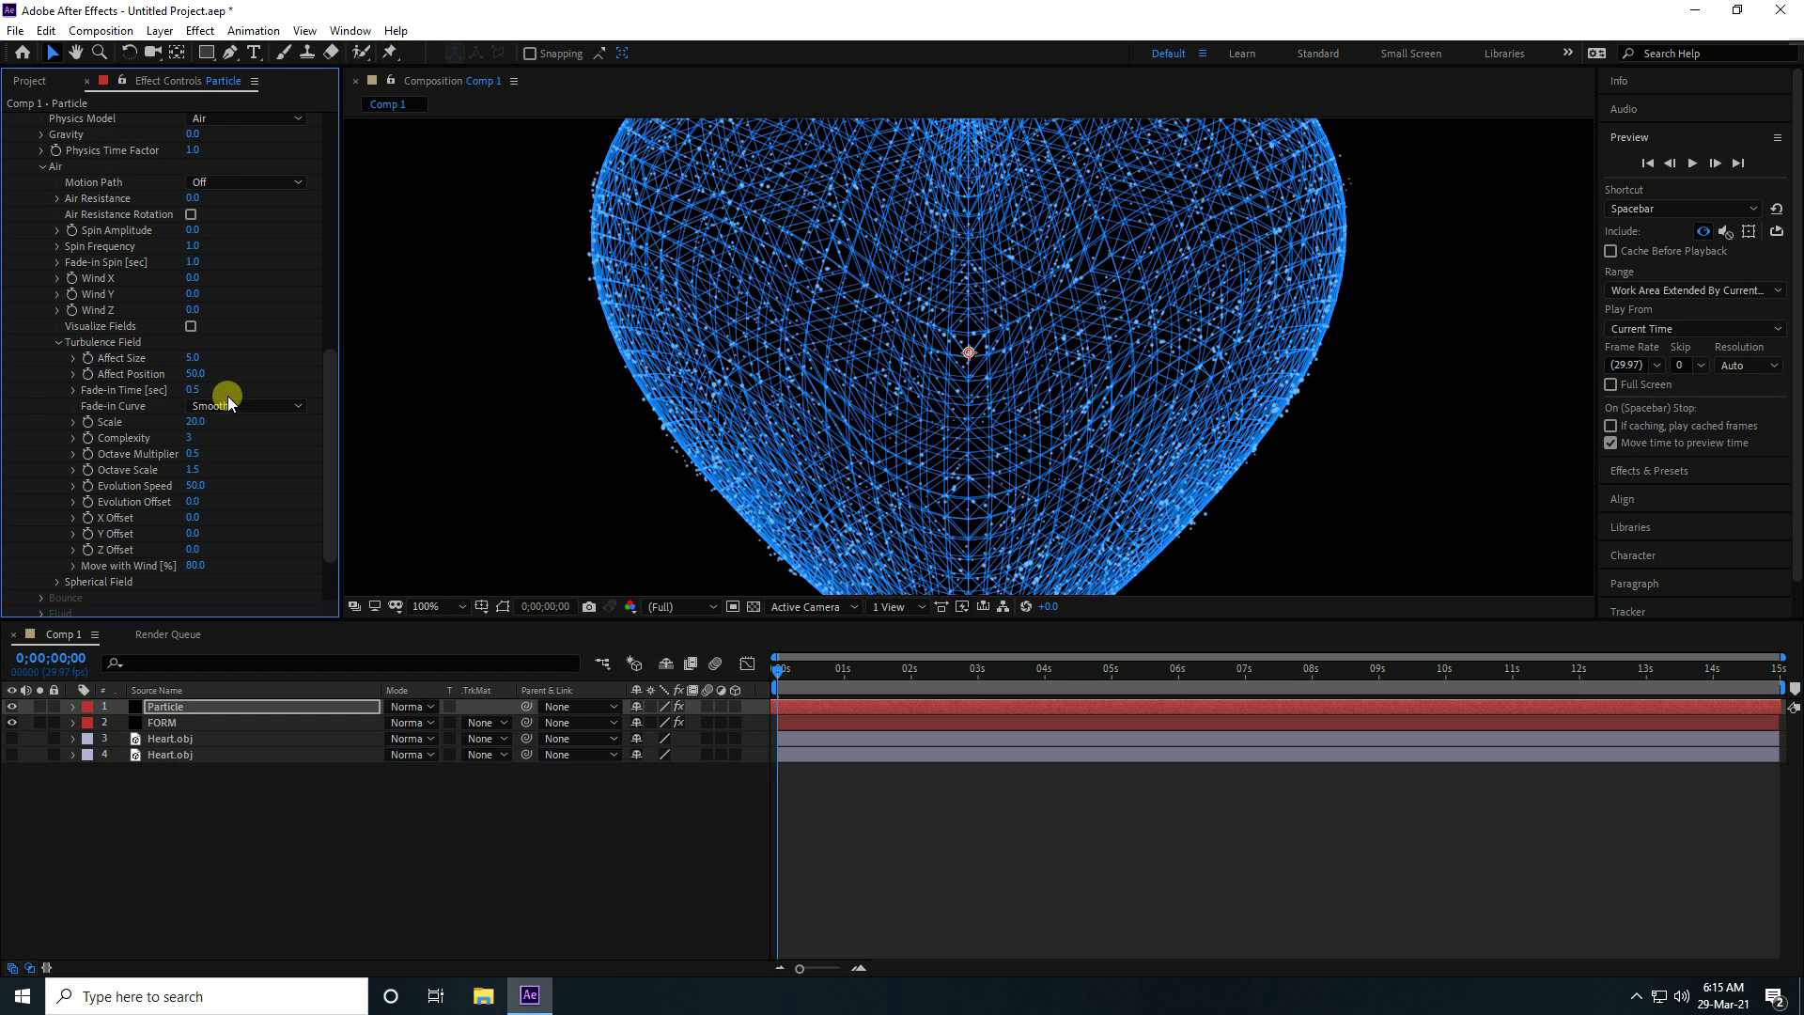
pyautogui.scroll(3, 229, 385)
pyautogui.scroll(1, 701, 414)
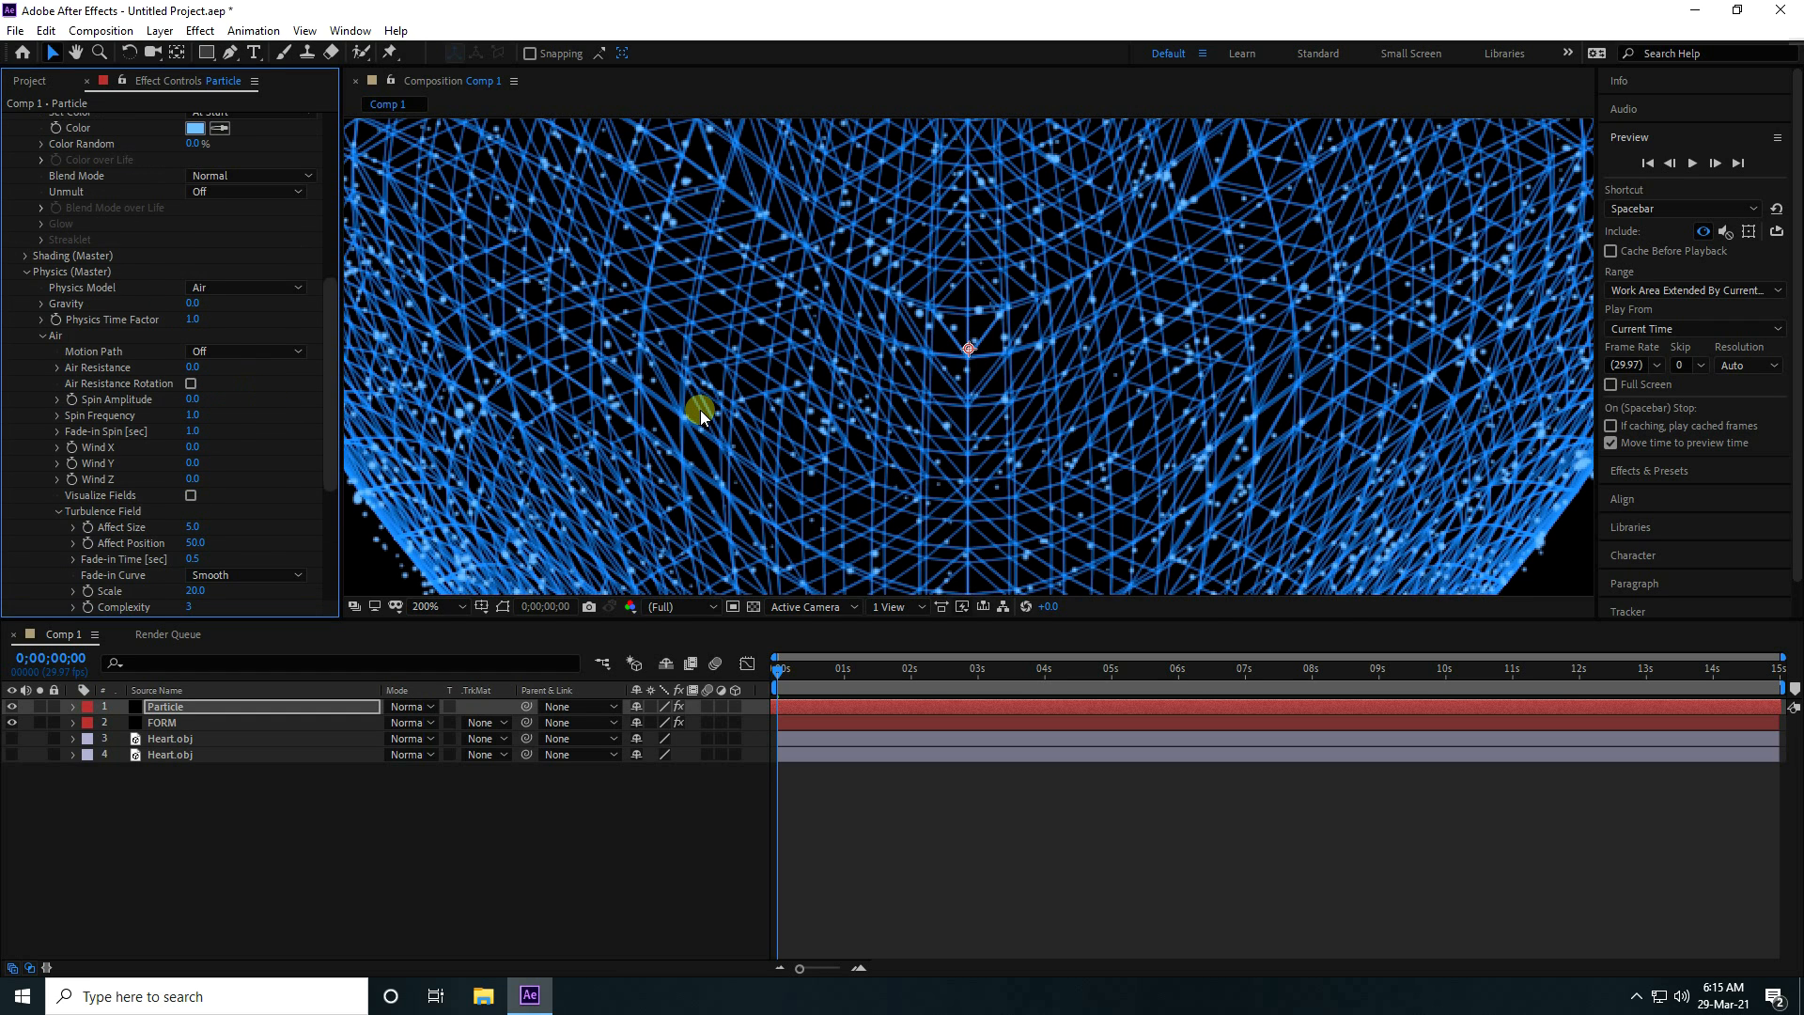
# Set the Particular particle Size to 2.5 on the Particle layer
pyautogui.scroll(-2, 700, 413)
pyautogui.scroll(1, 931, 278)
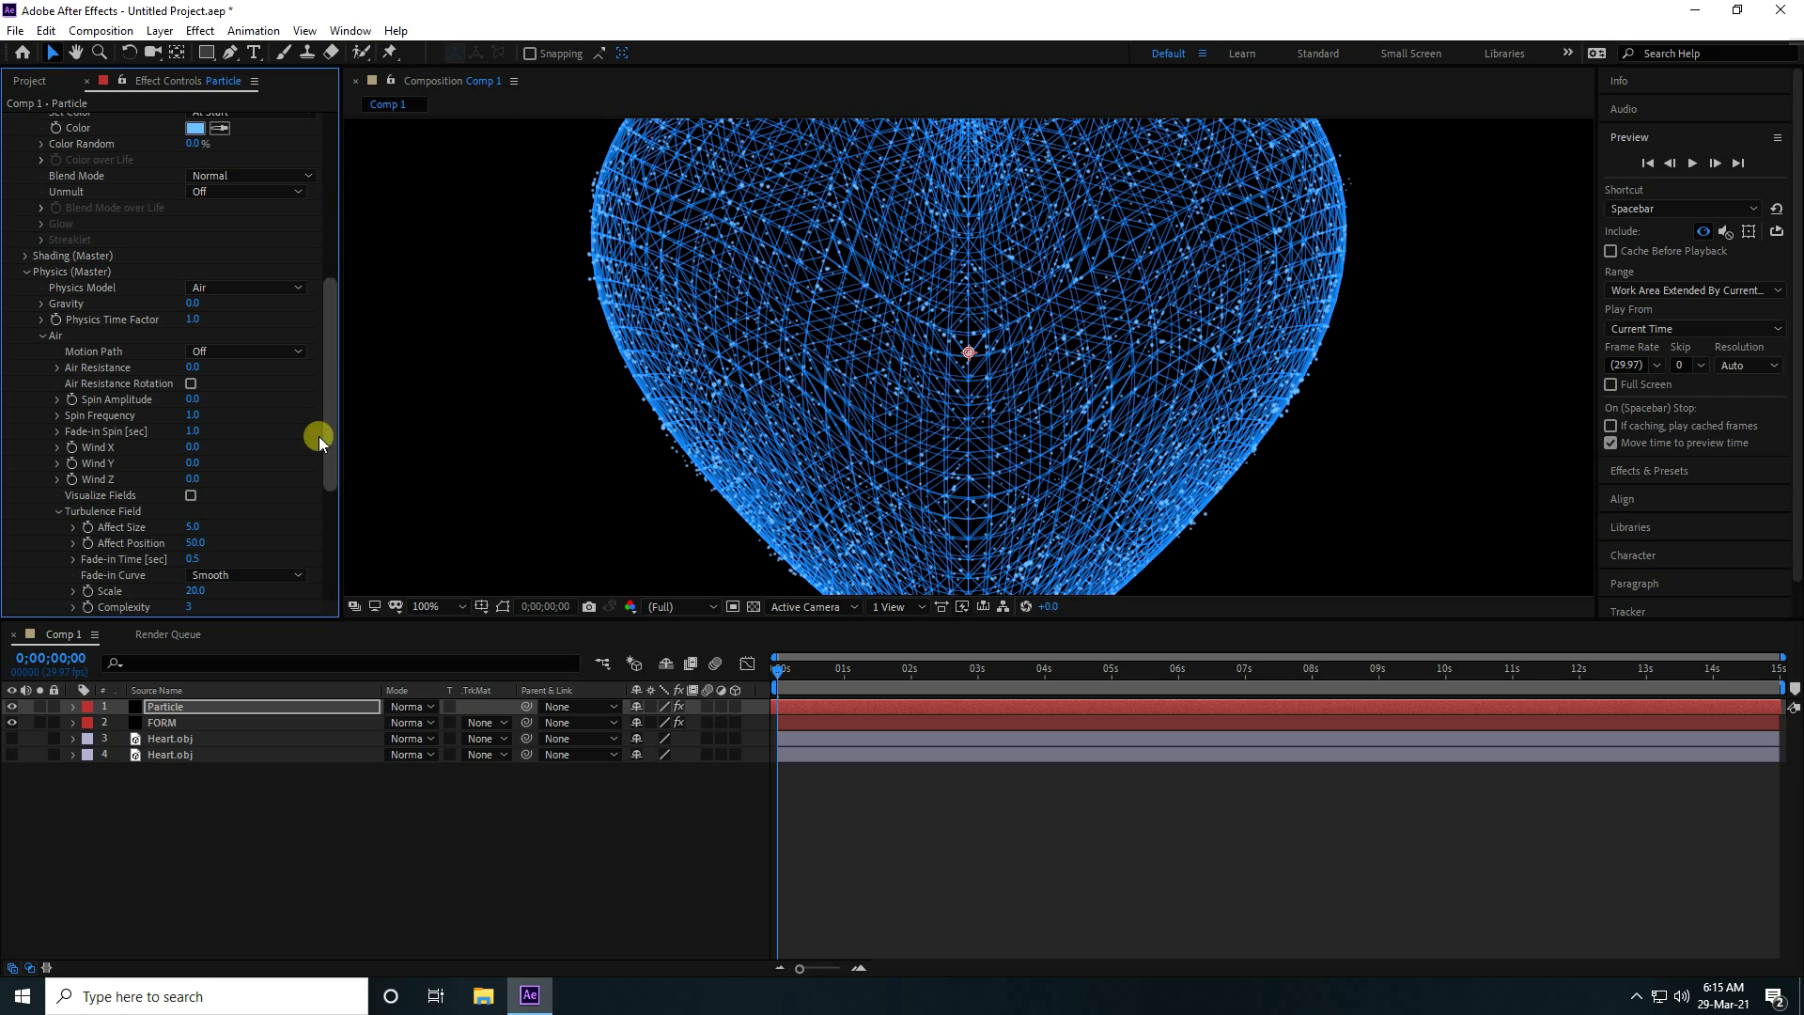
pyautogui.scroll(5, 149, 382)
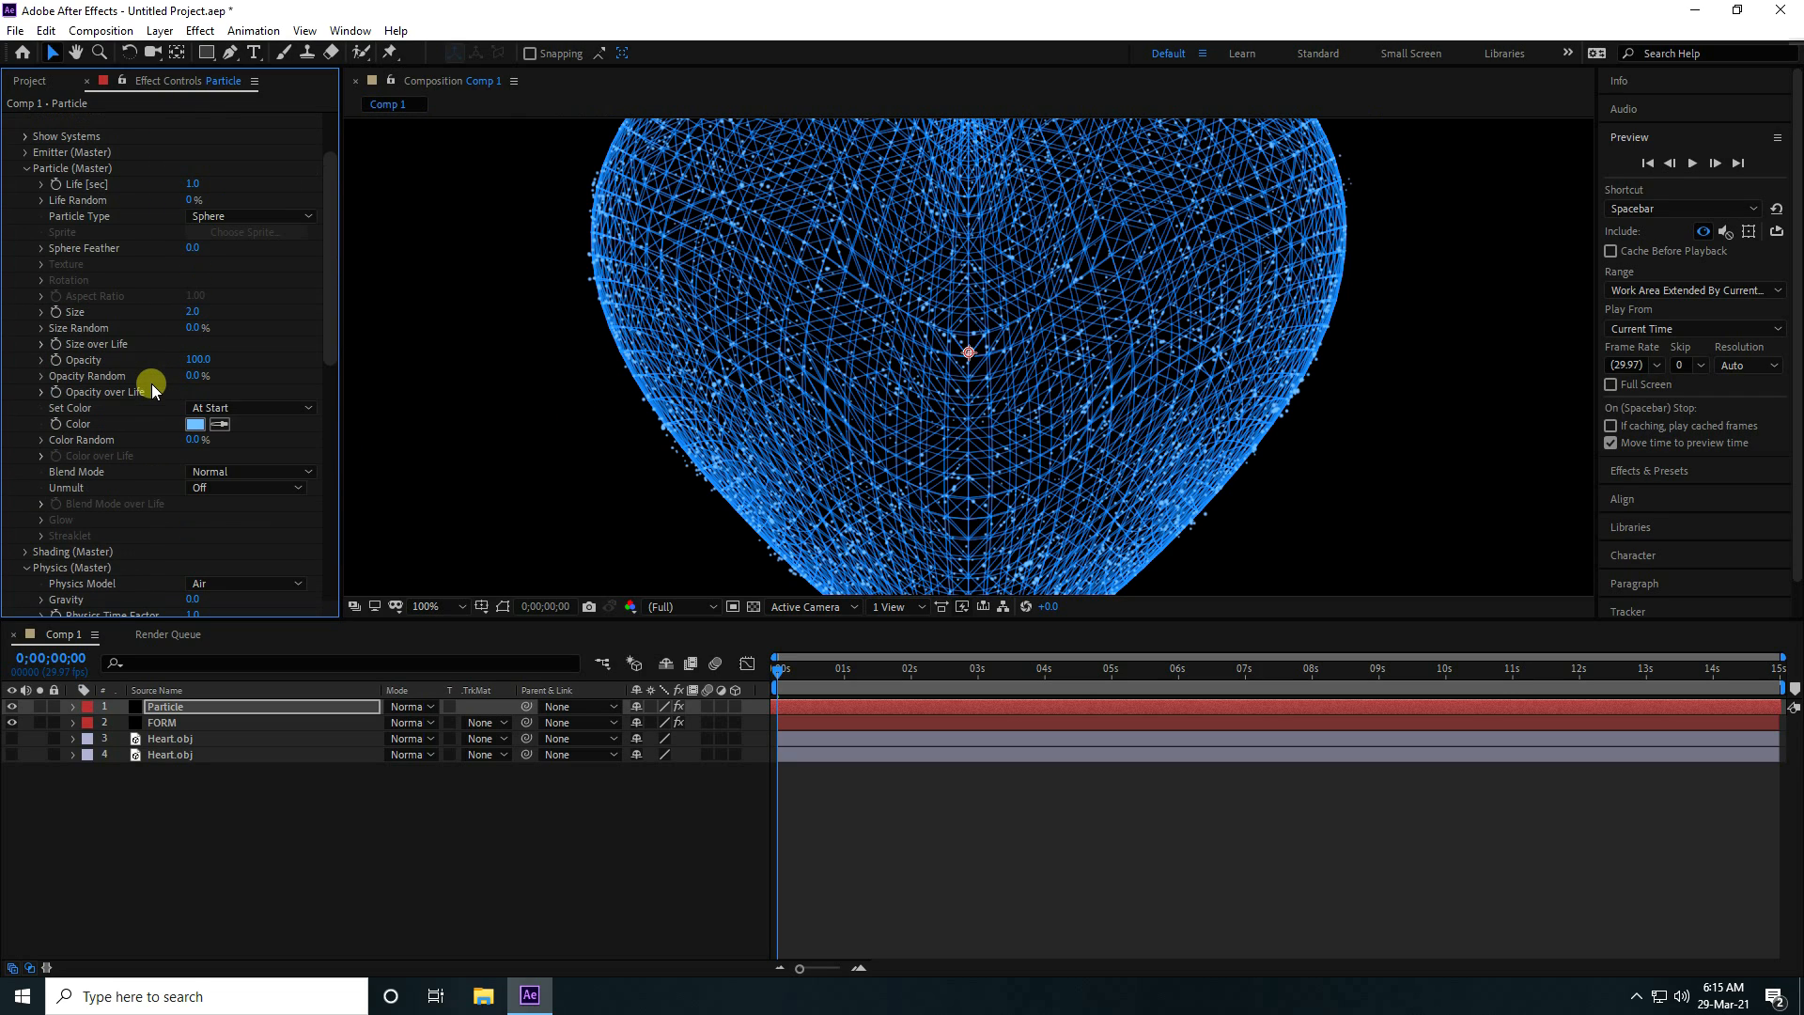
pyautogui.click(194, 313)
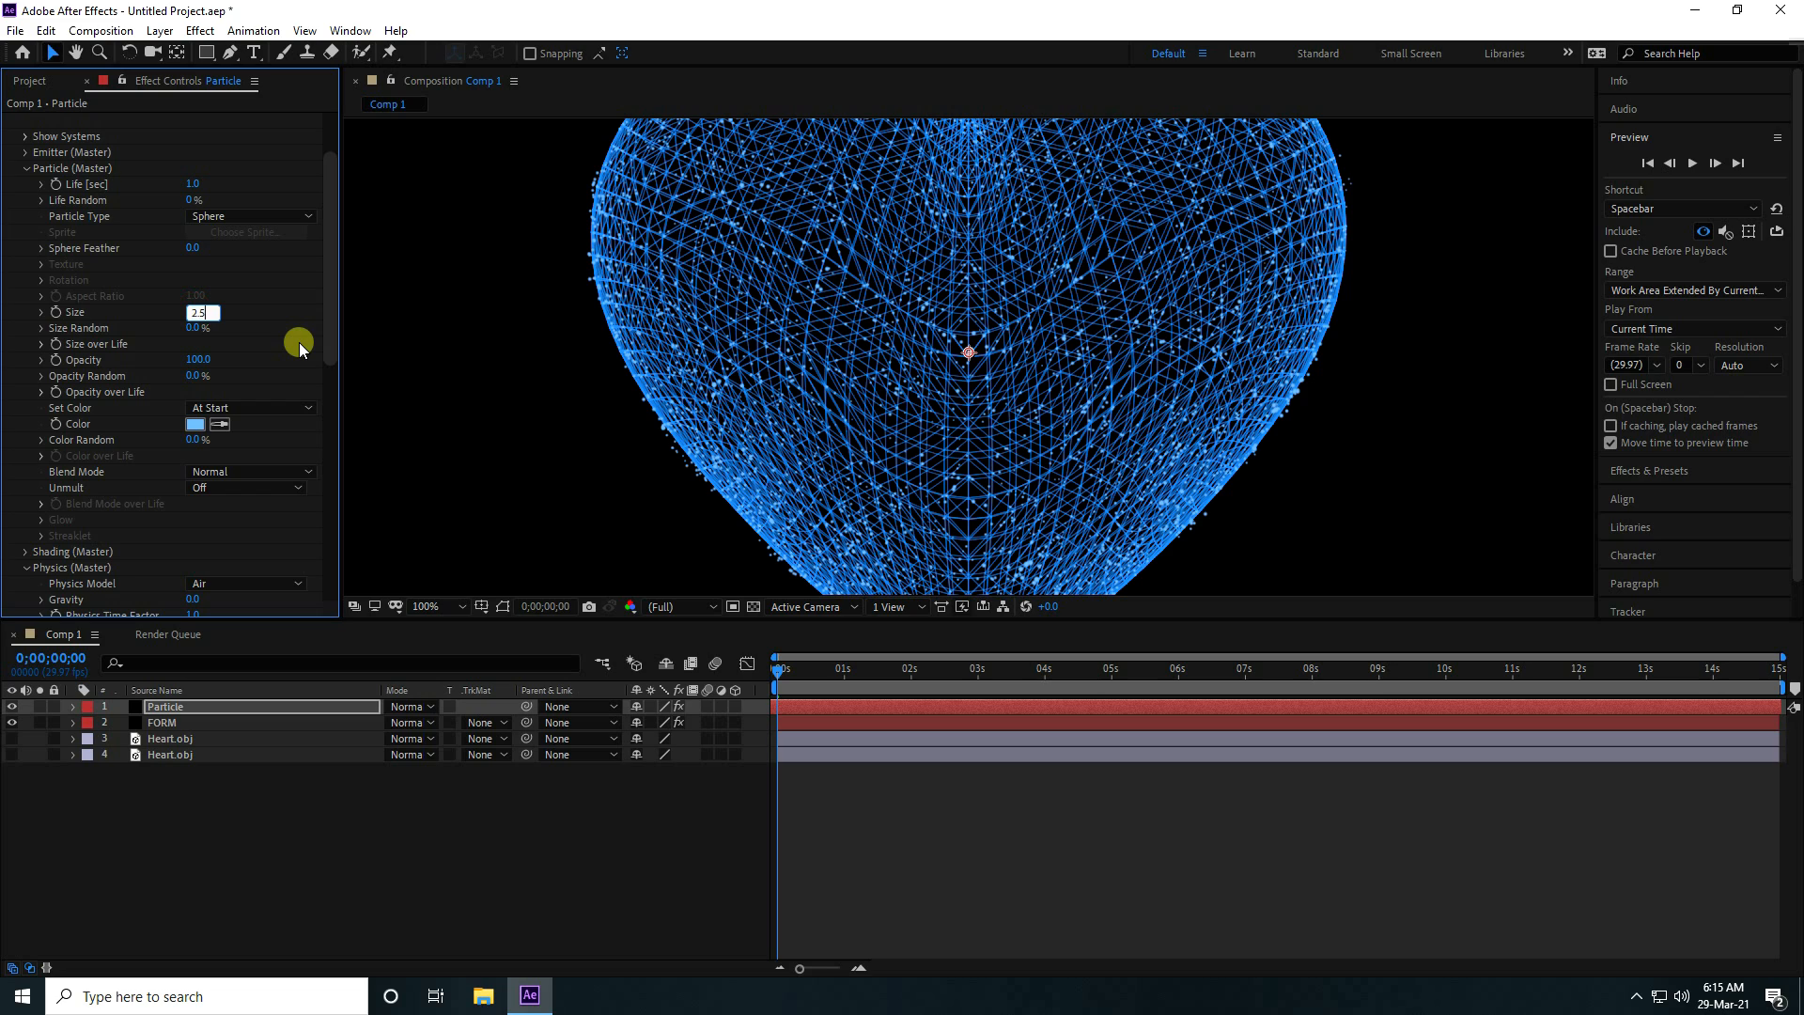
# Set the Turbulence Field's Affect Size to 10 and check the scattered particles on the heart
pyautogui.scroll(-8, 201, 466)
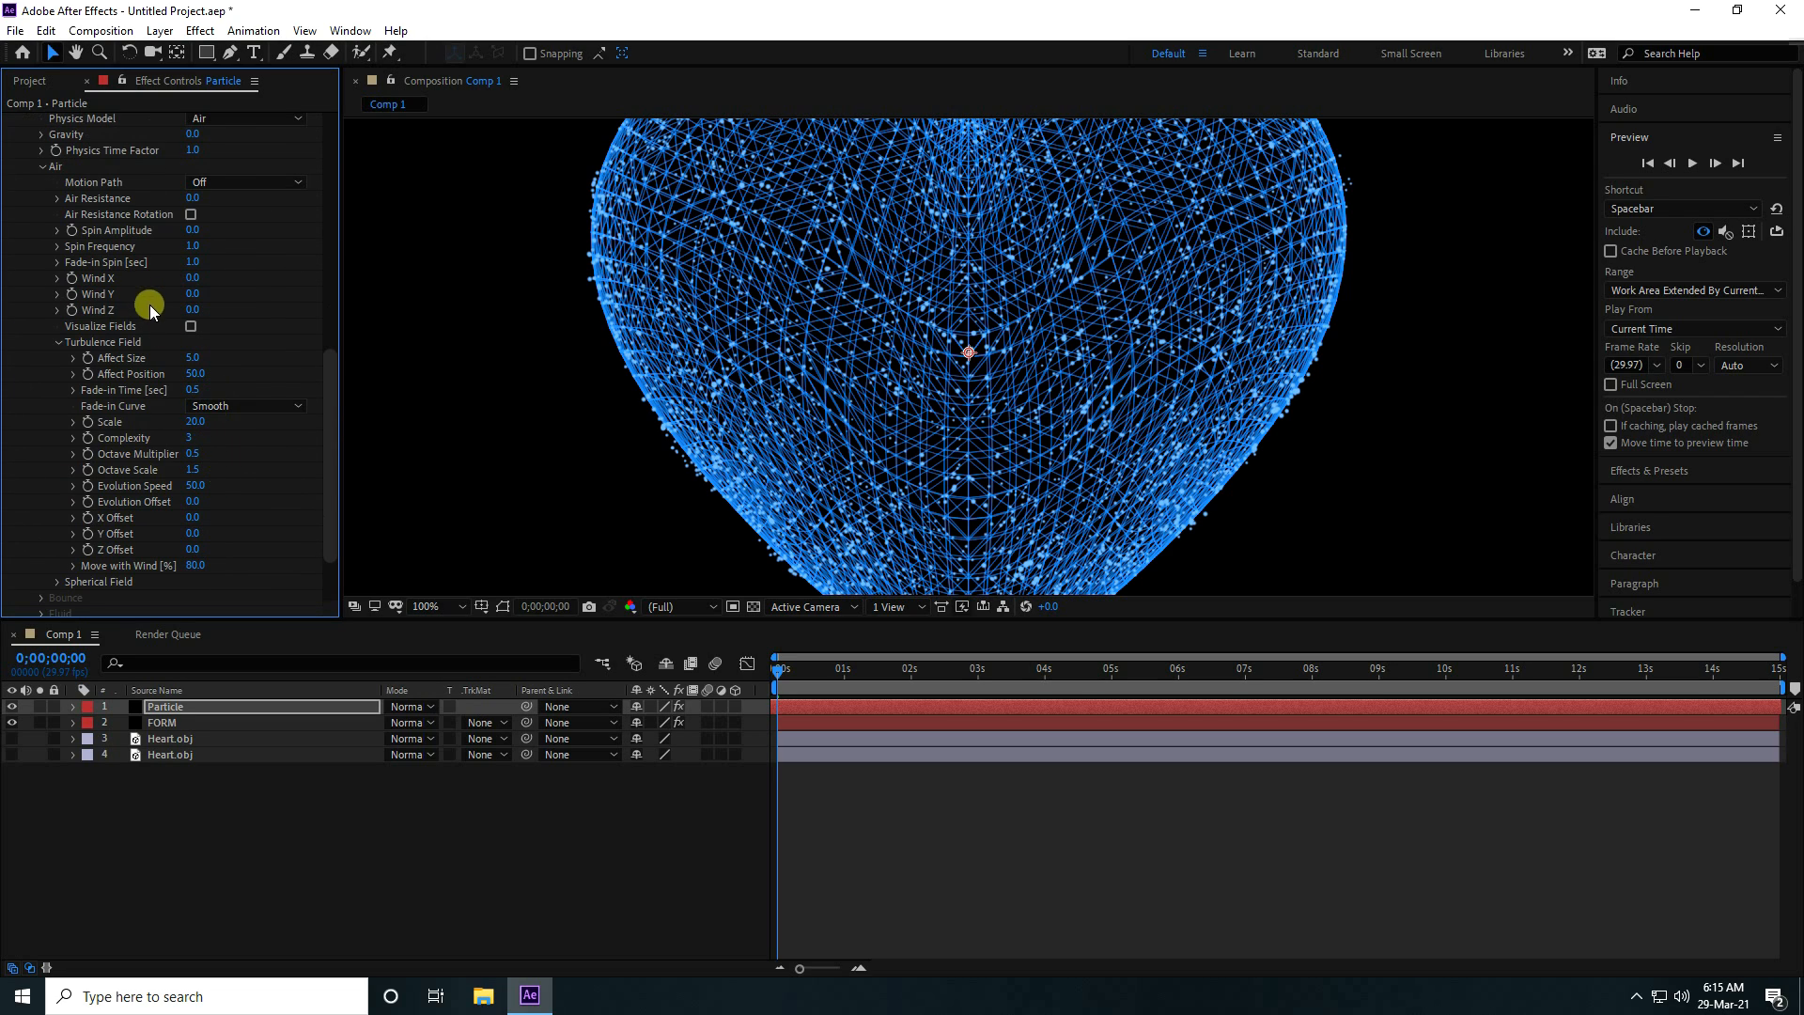
pyautogui.scroll(2, 141, 310)
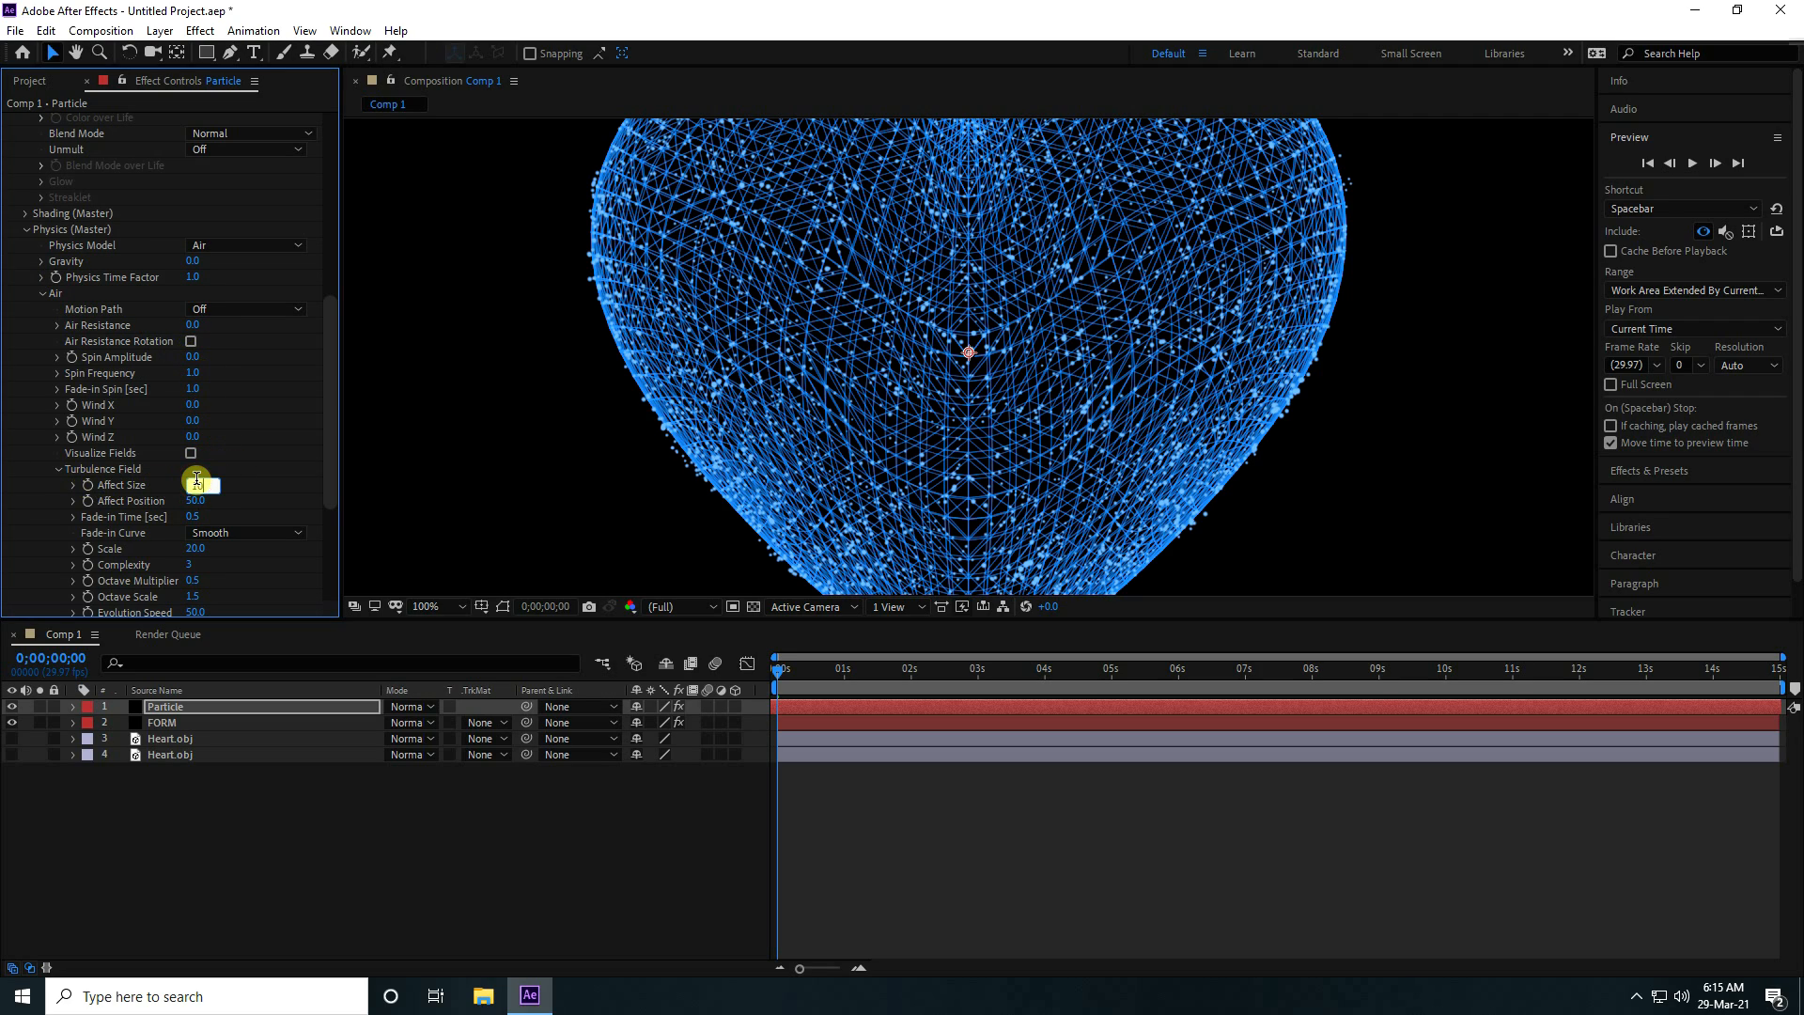
pyautogui.press('Return')
pyautogui.press(',')
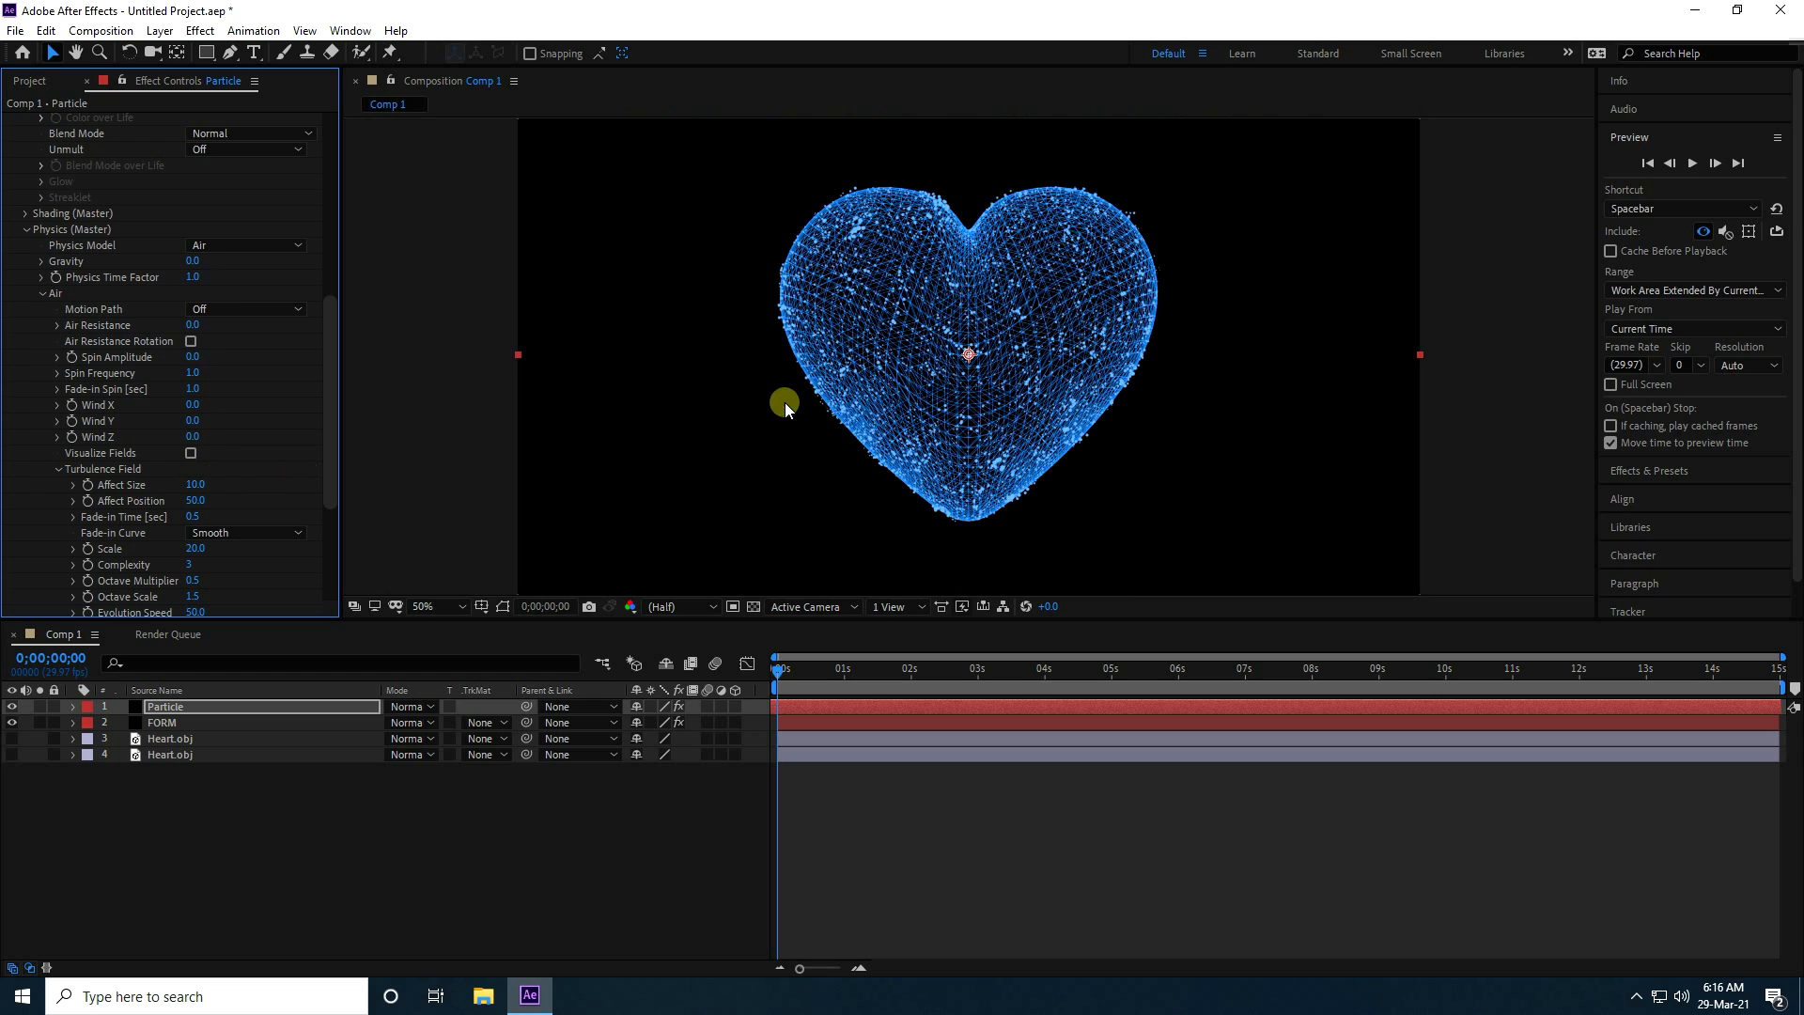
pyautogui.press('.')
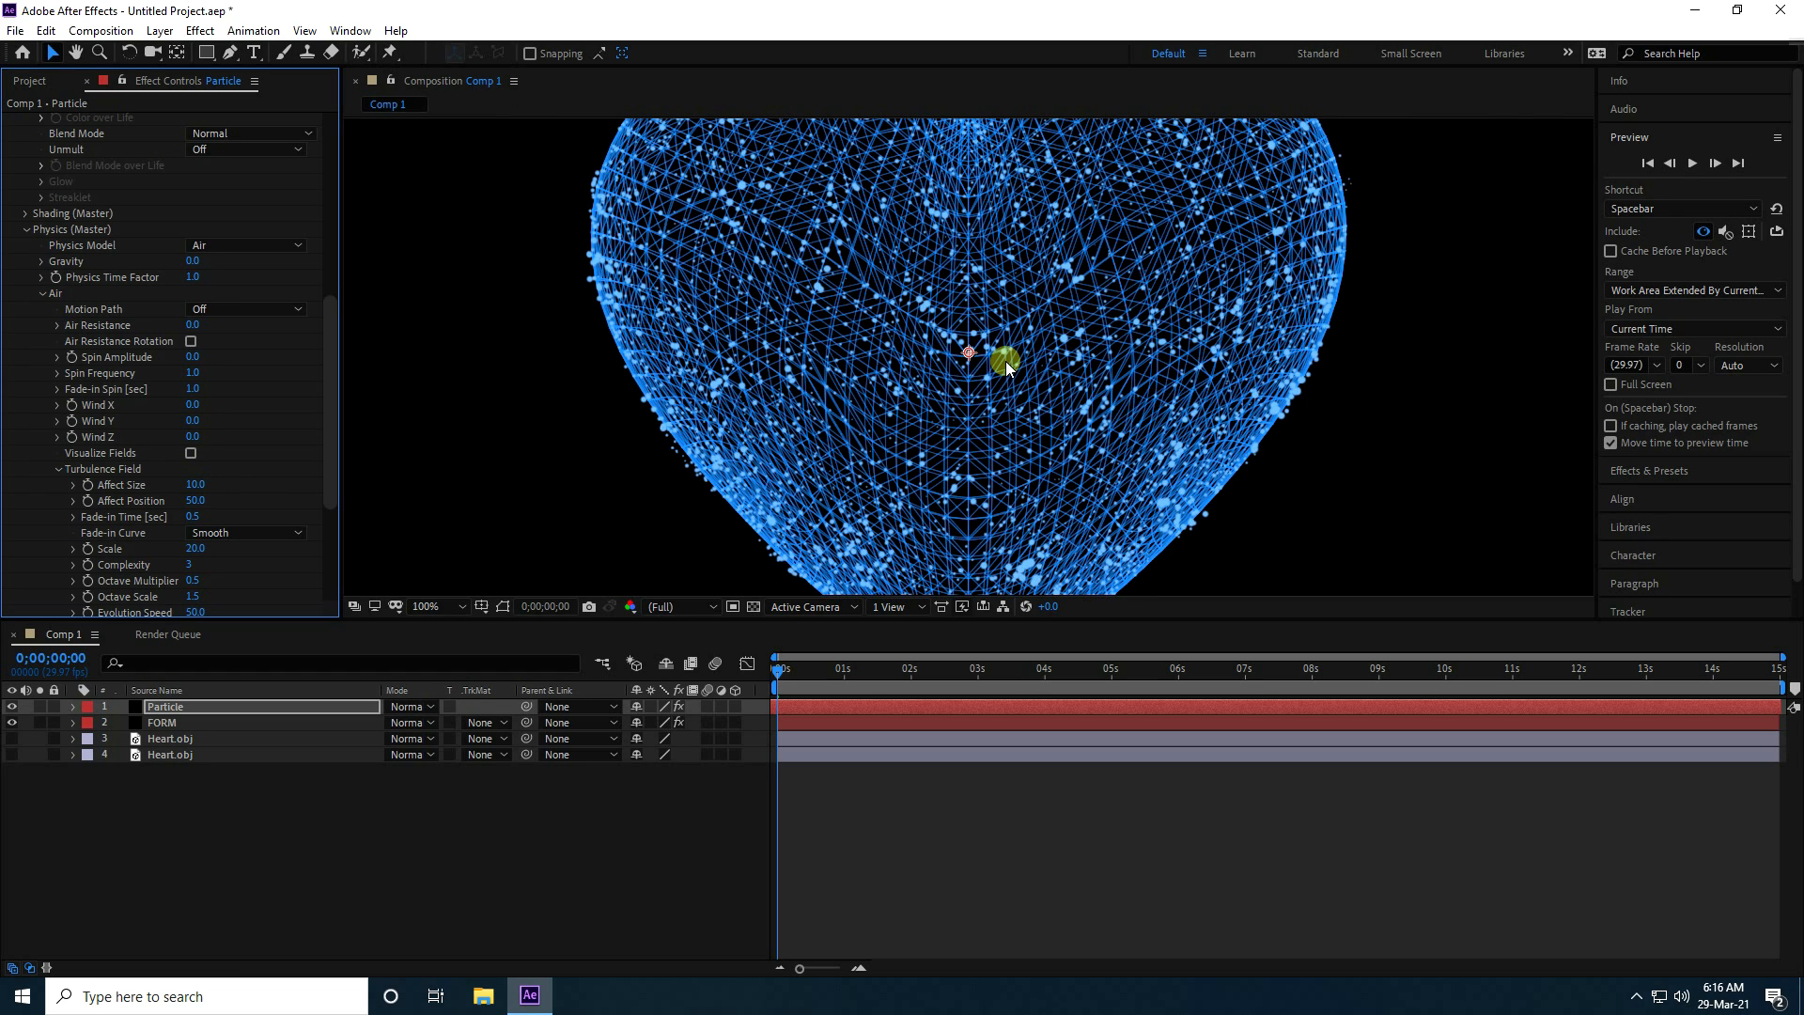
# Find the Stylize Glow effect and apply it to the Particle layer
pyautogui.click(1642, 473)
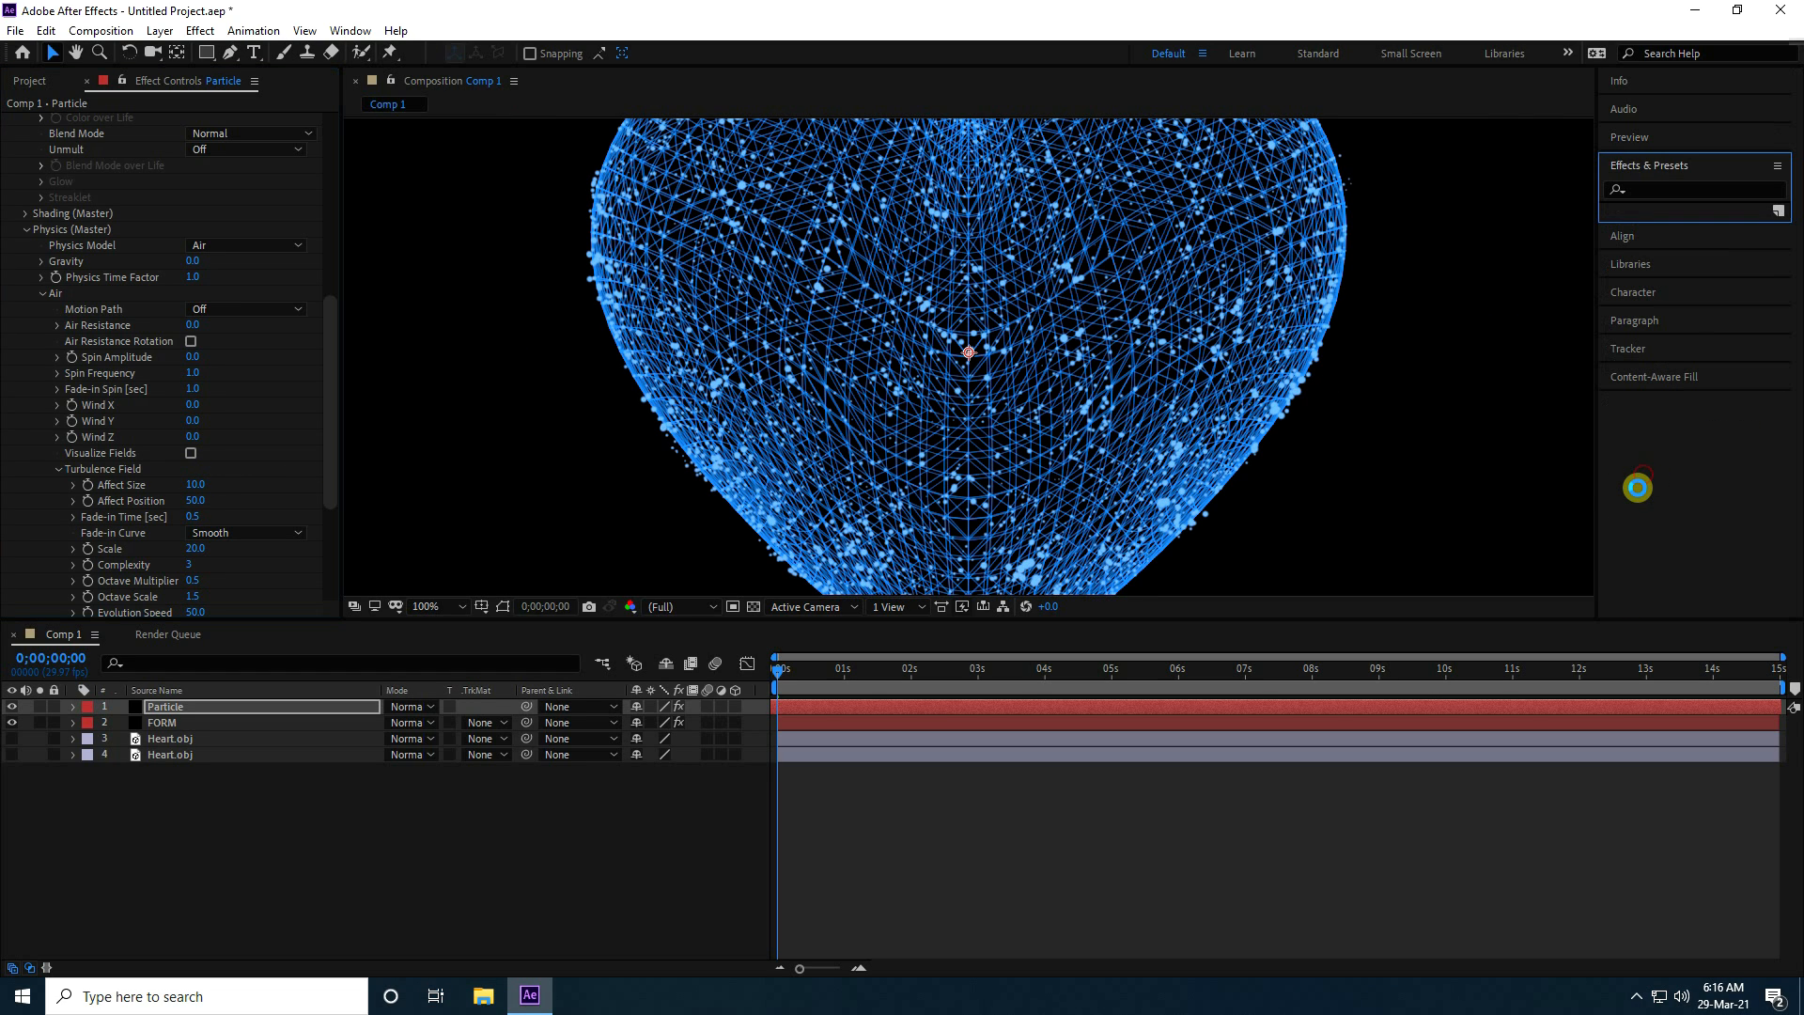
pyautogui.click(1668, 192)
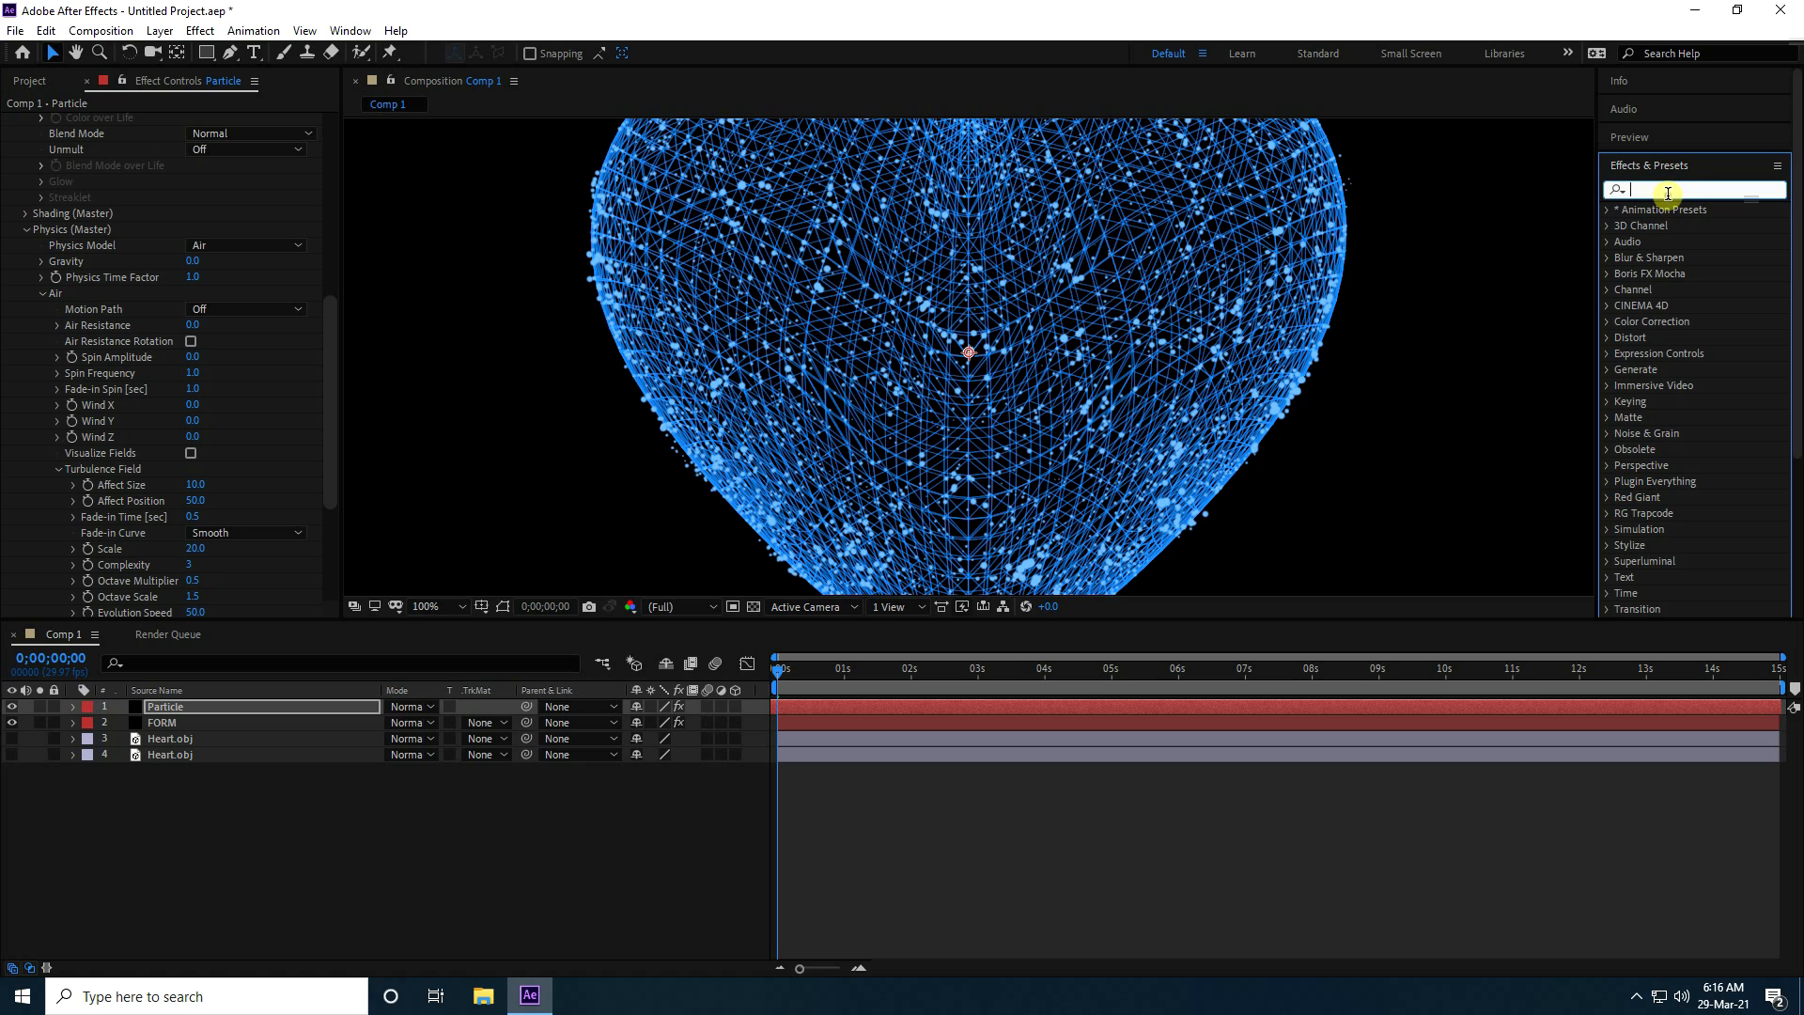
pyautogui.write('glow')
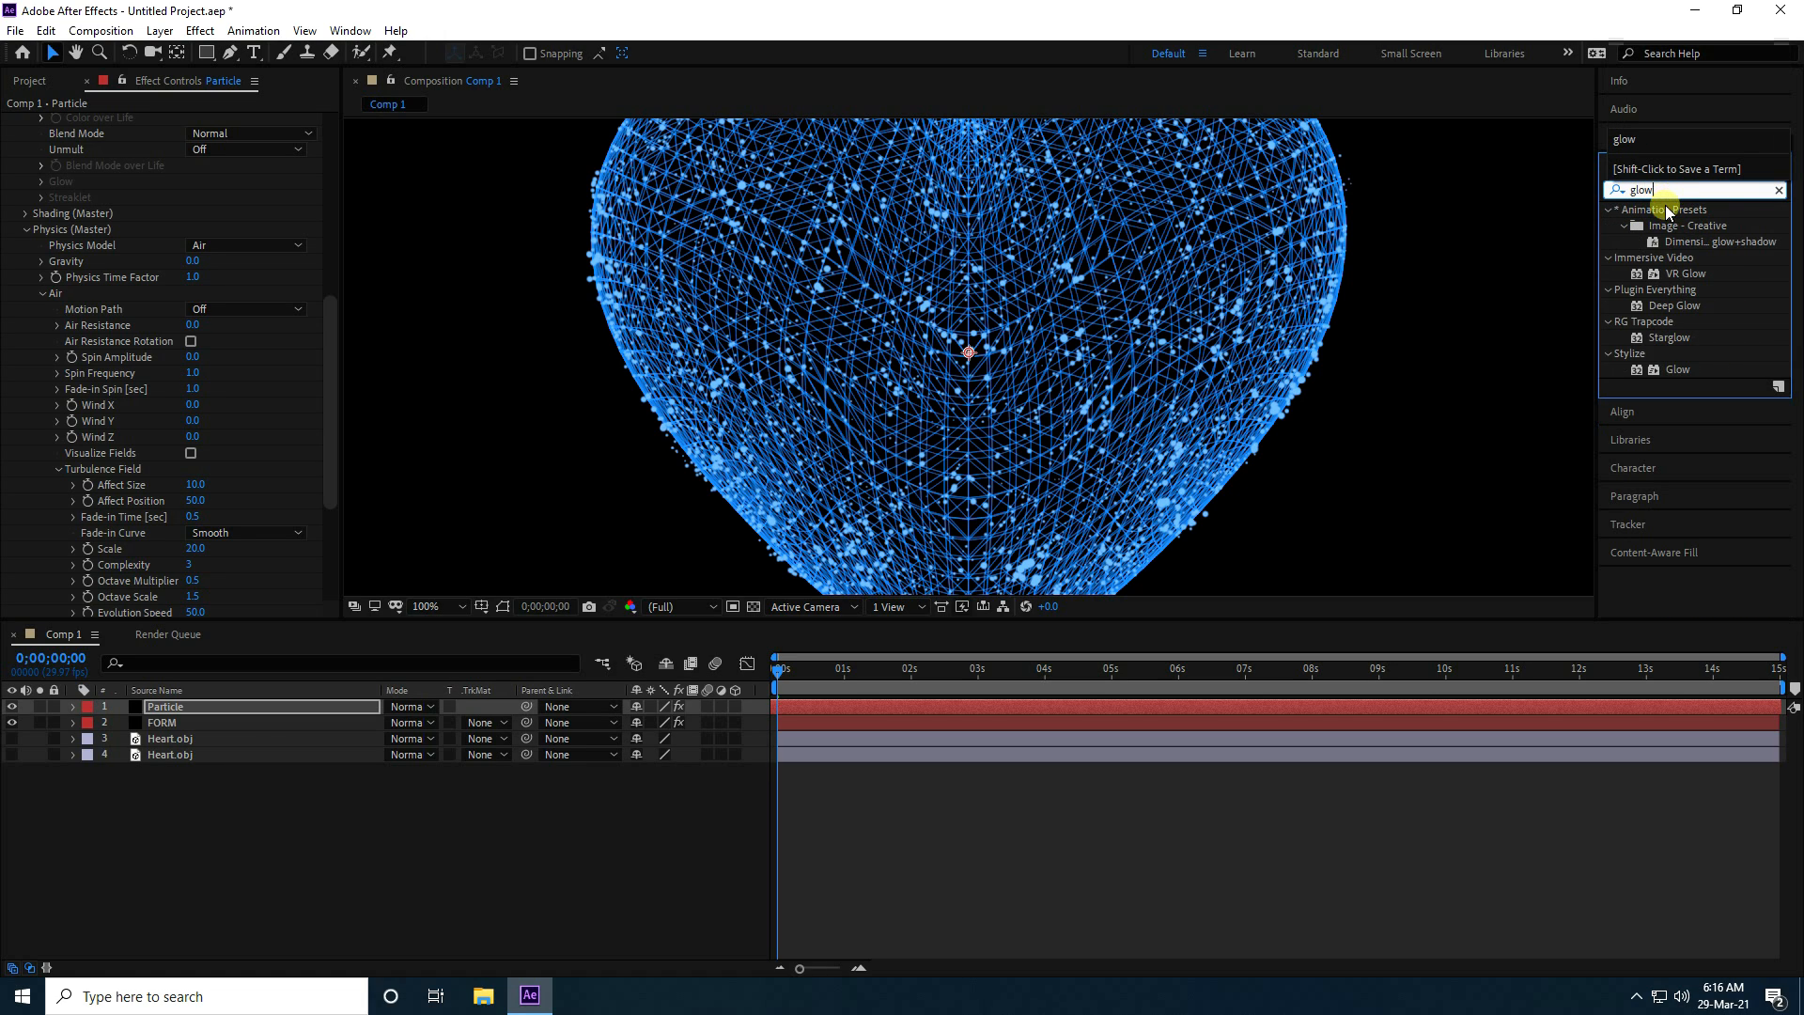
pyautogui.moveTo(1673, 381); pyautogui.dragTo(178, 719)
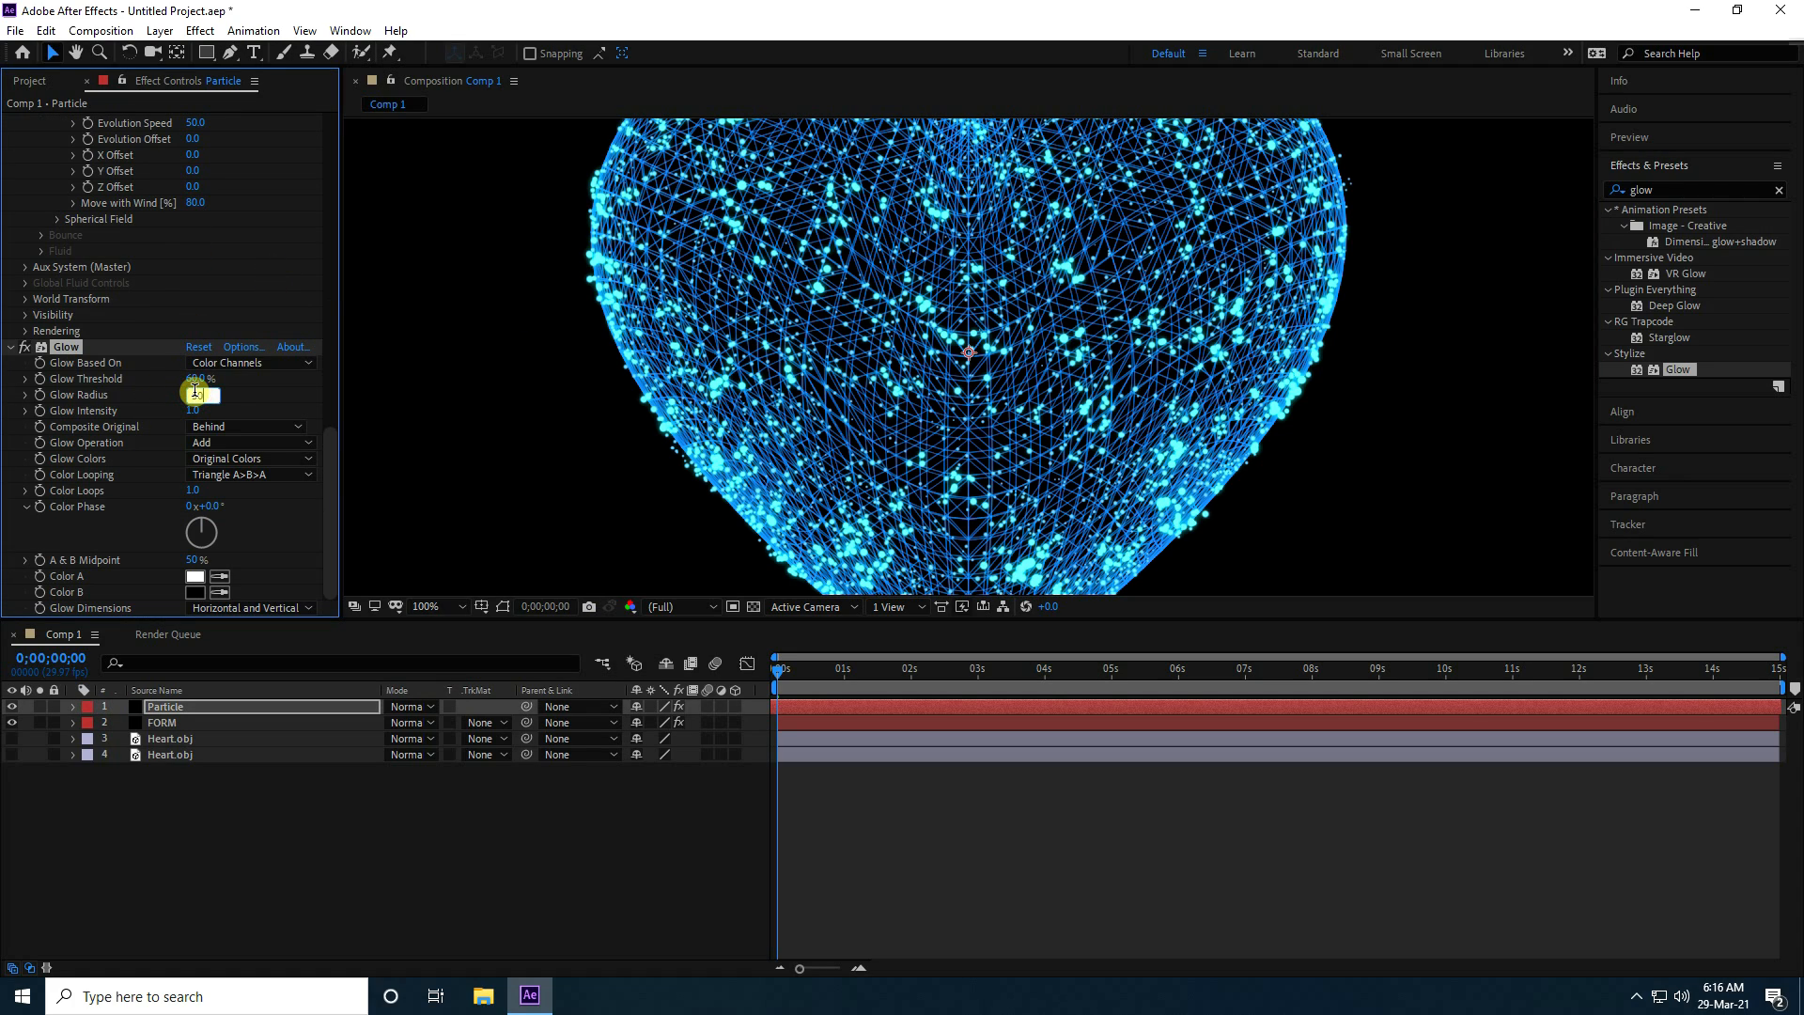
# Set the Glow Radius to 20 and the Glow Threshold to 50%, and preview the glowing particles
pyautogui.write('50')
pyautogui.press('Return')
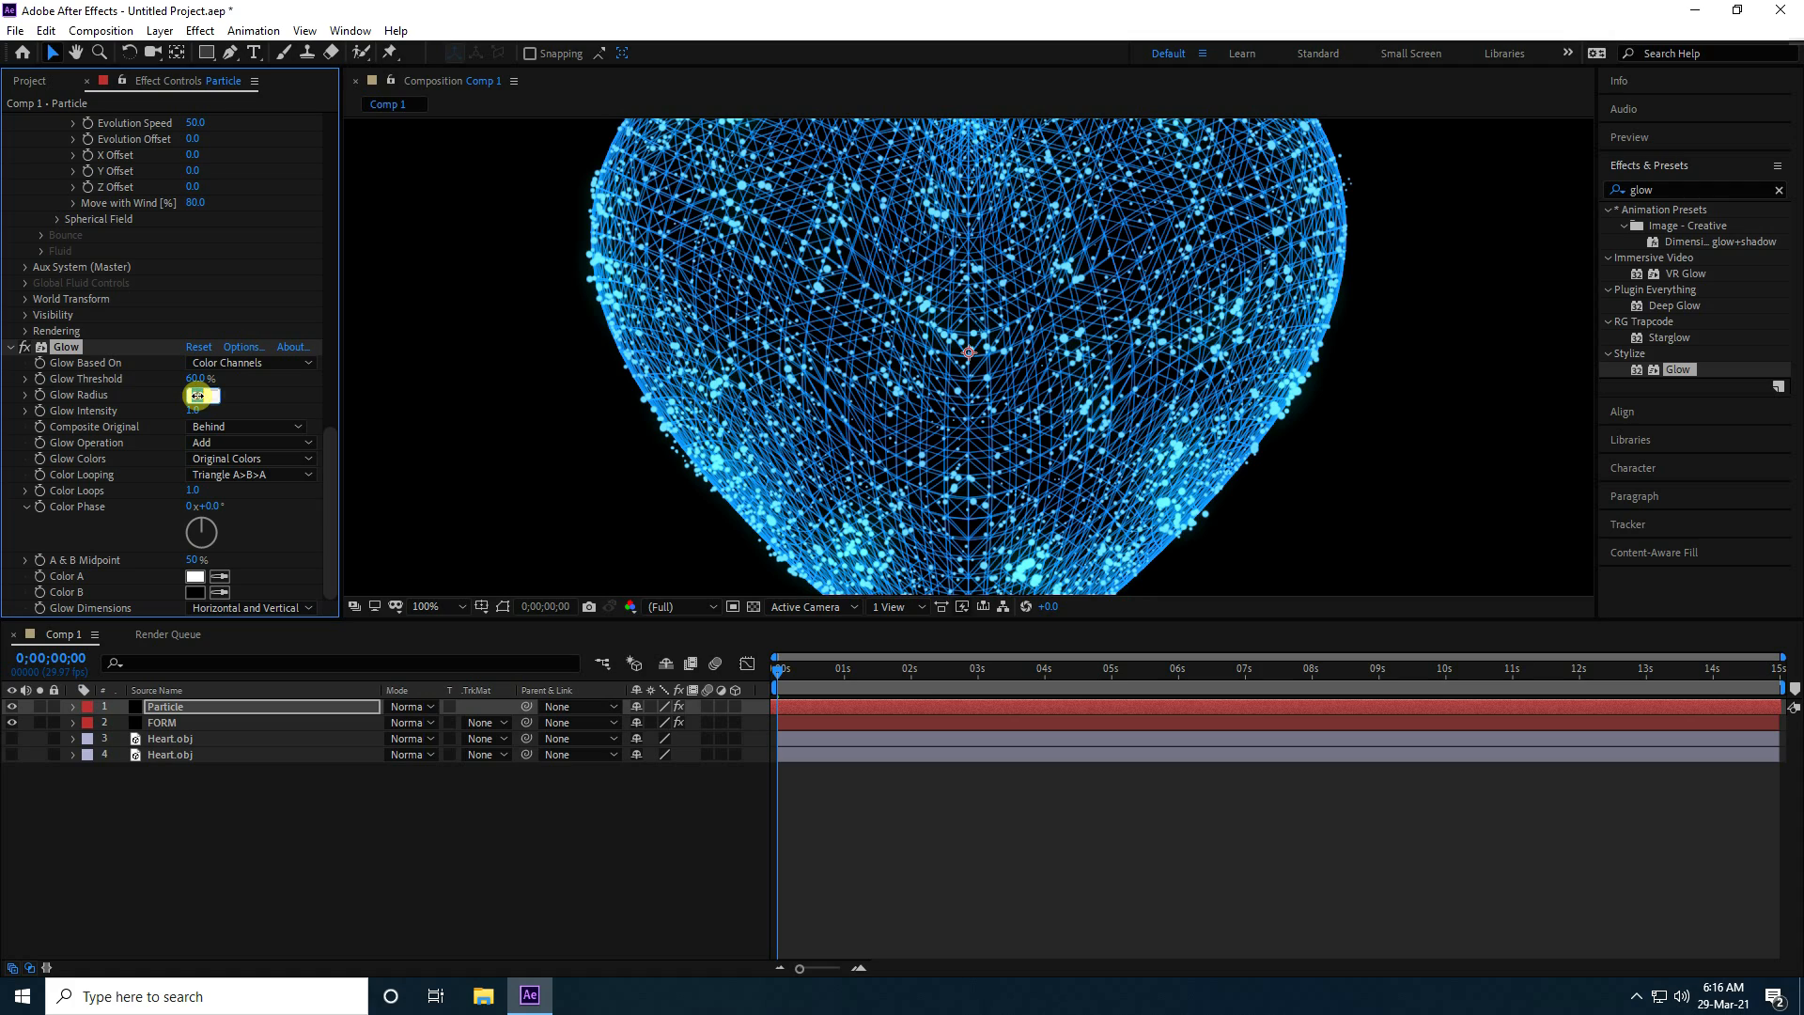
pyautogui.write('200')
pyautogui.press('Return')
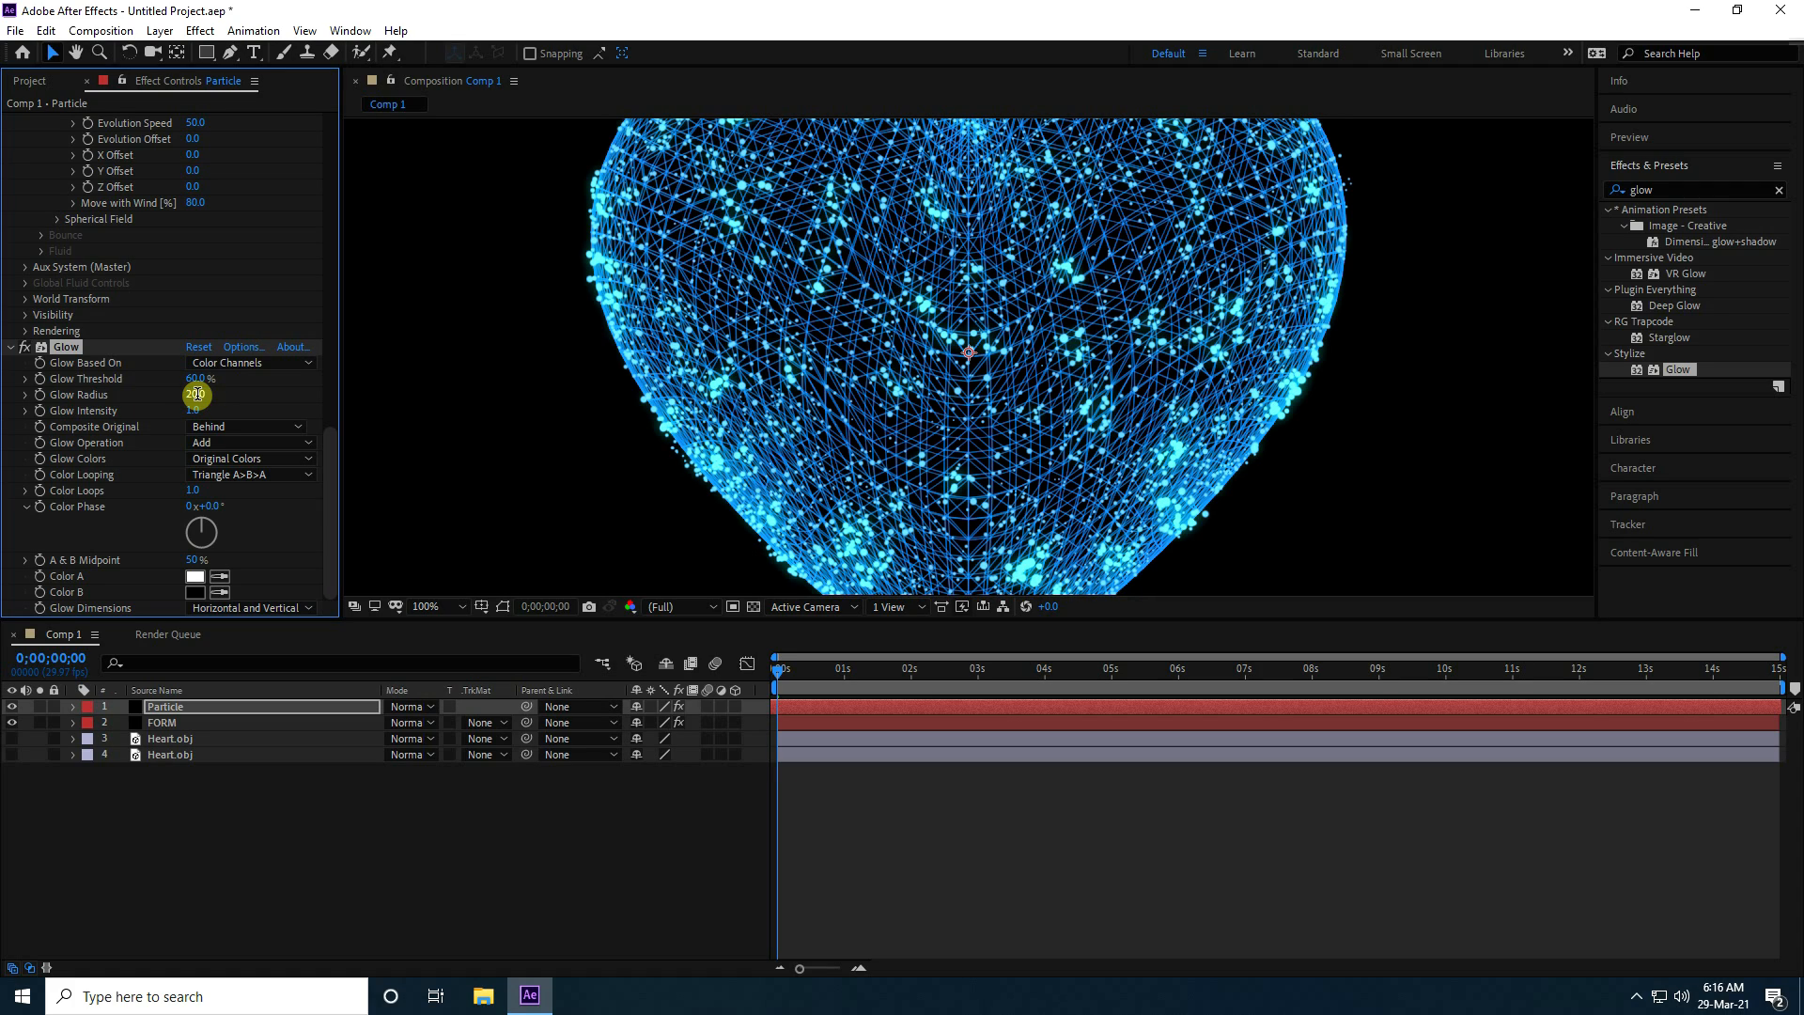
pyautogui.click(191, 380)
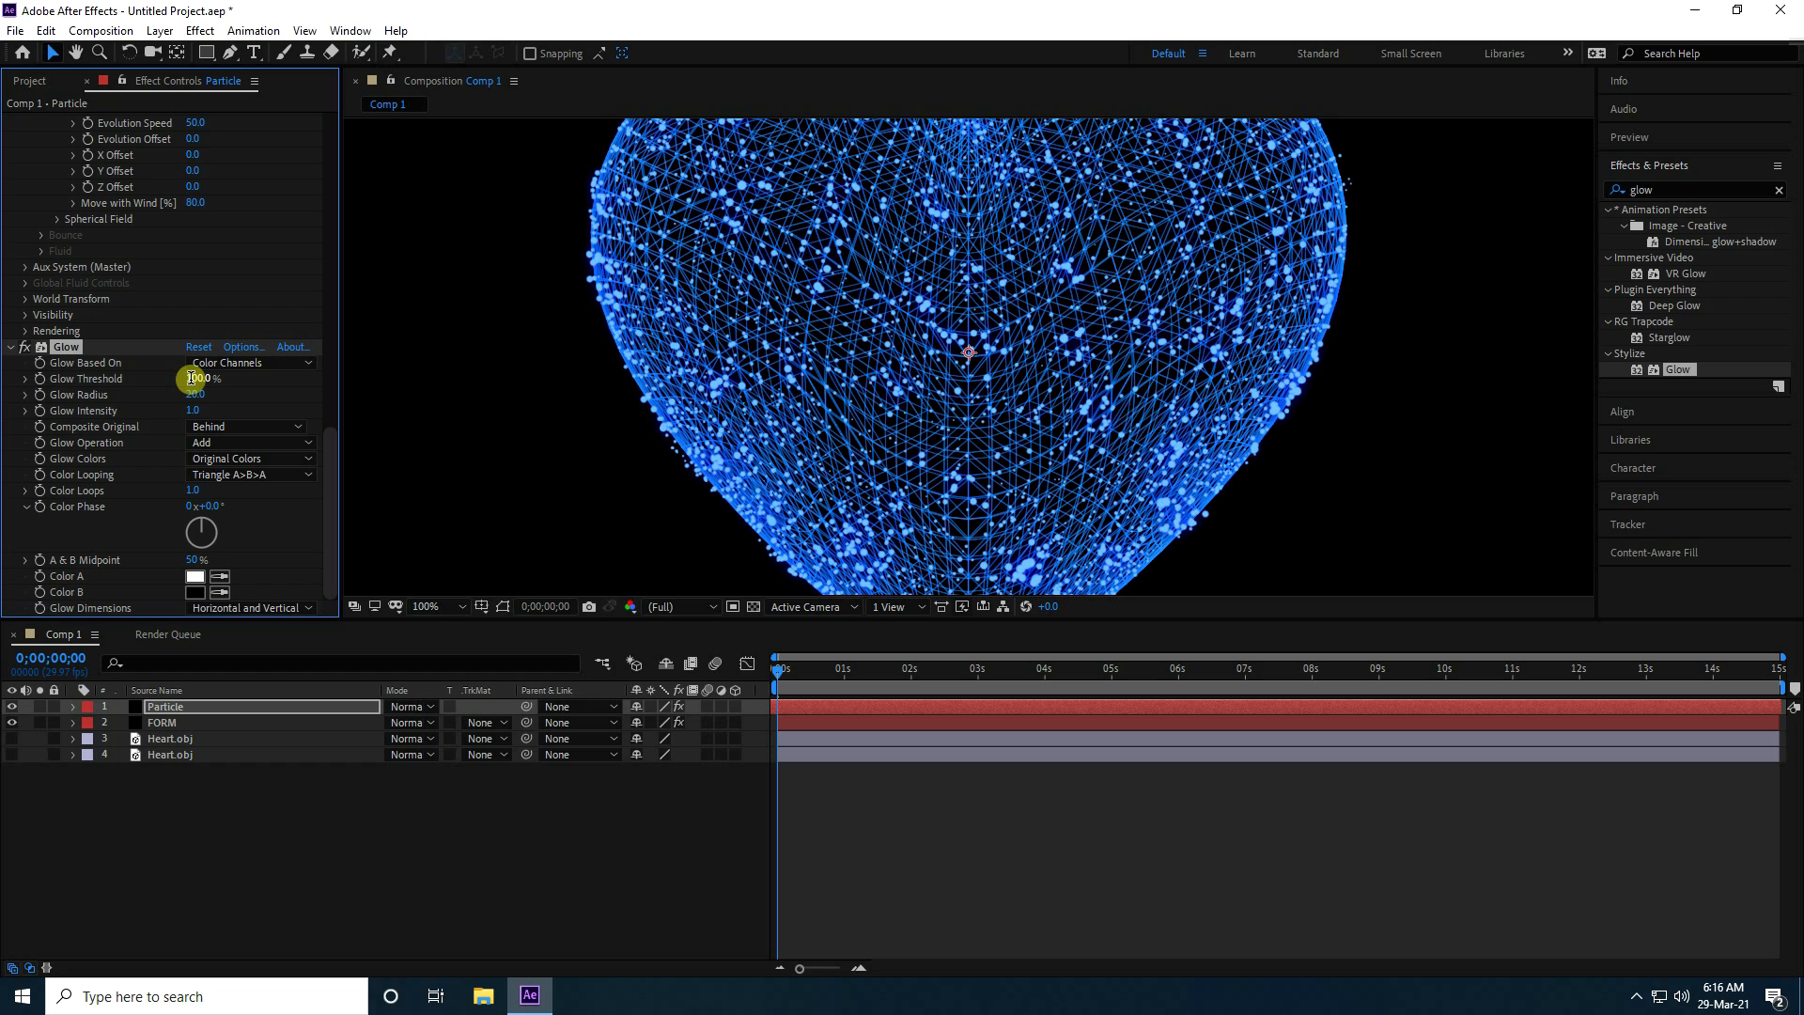
pyautogui.write('50')
pyautogui.press('Return')
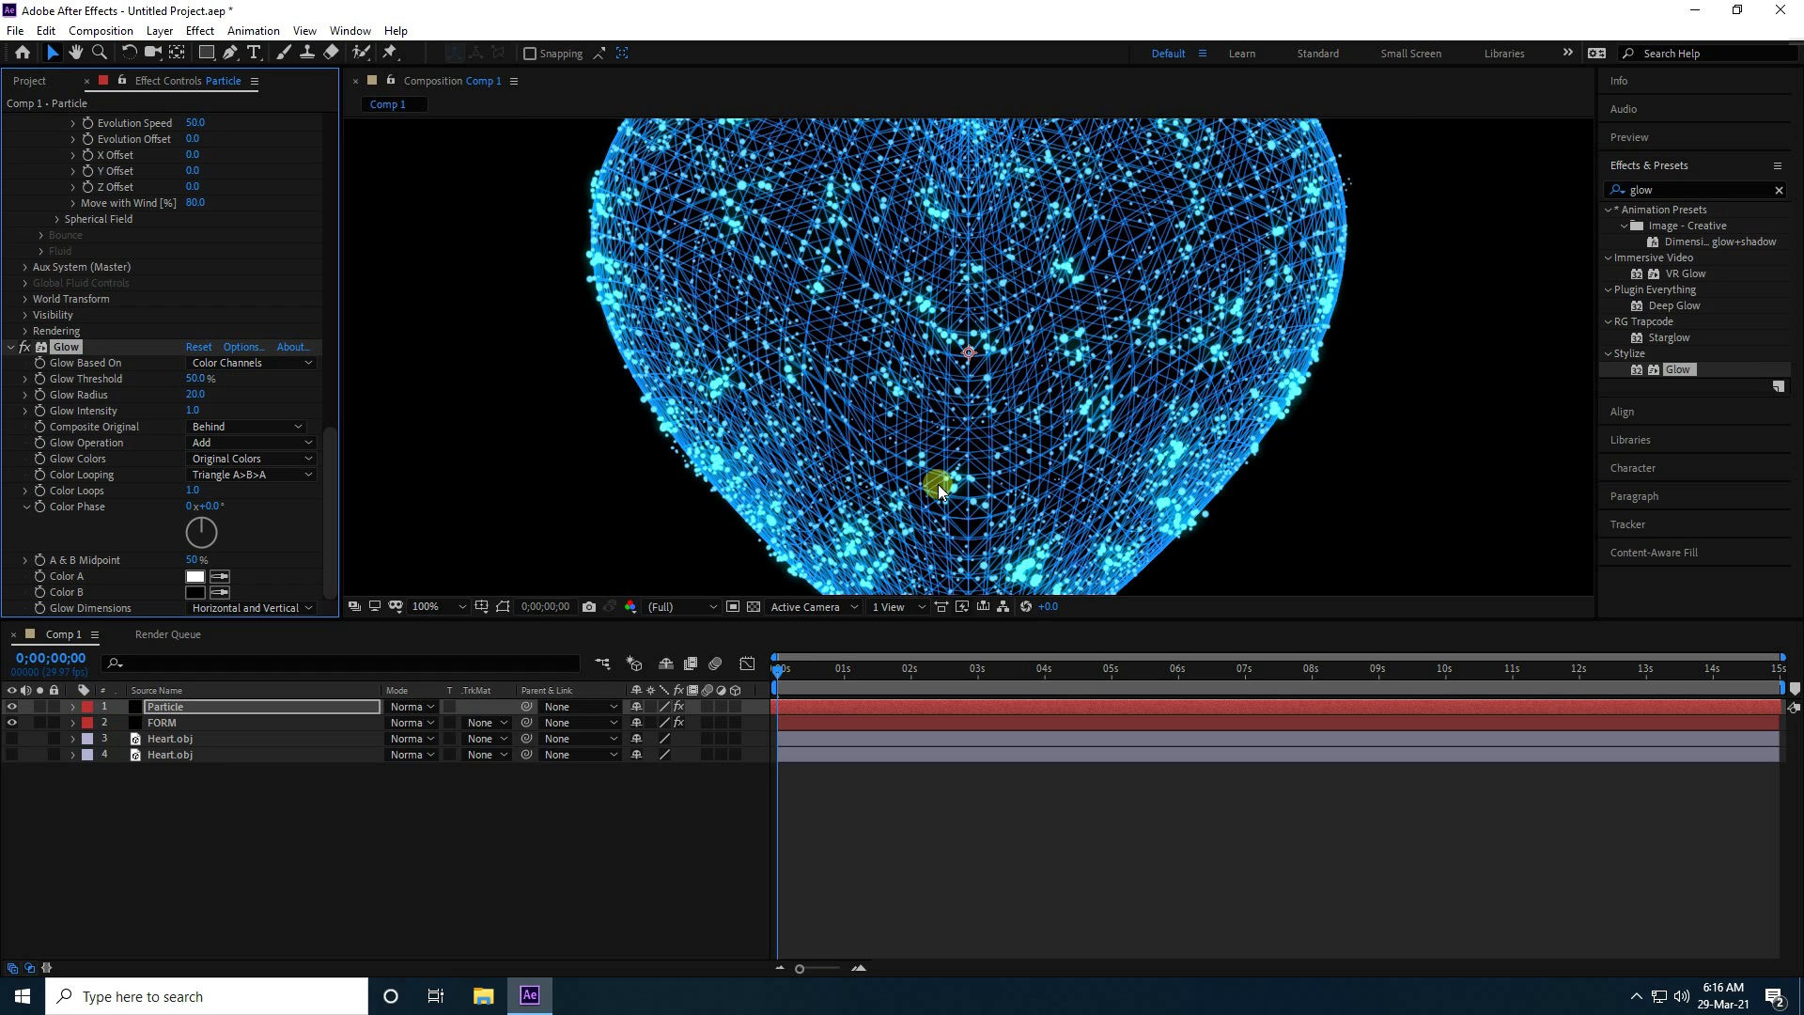
pyautogui.press('space')
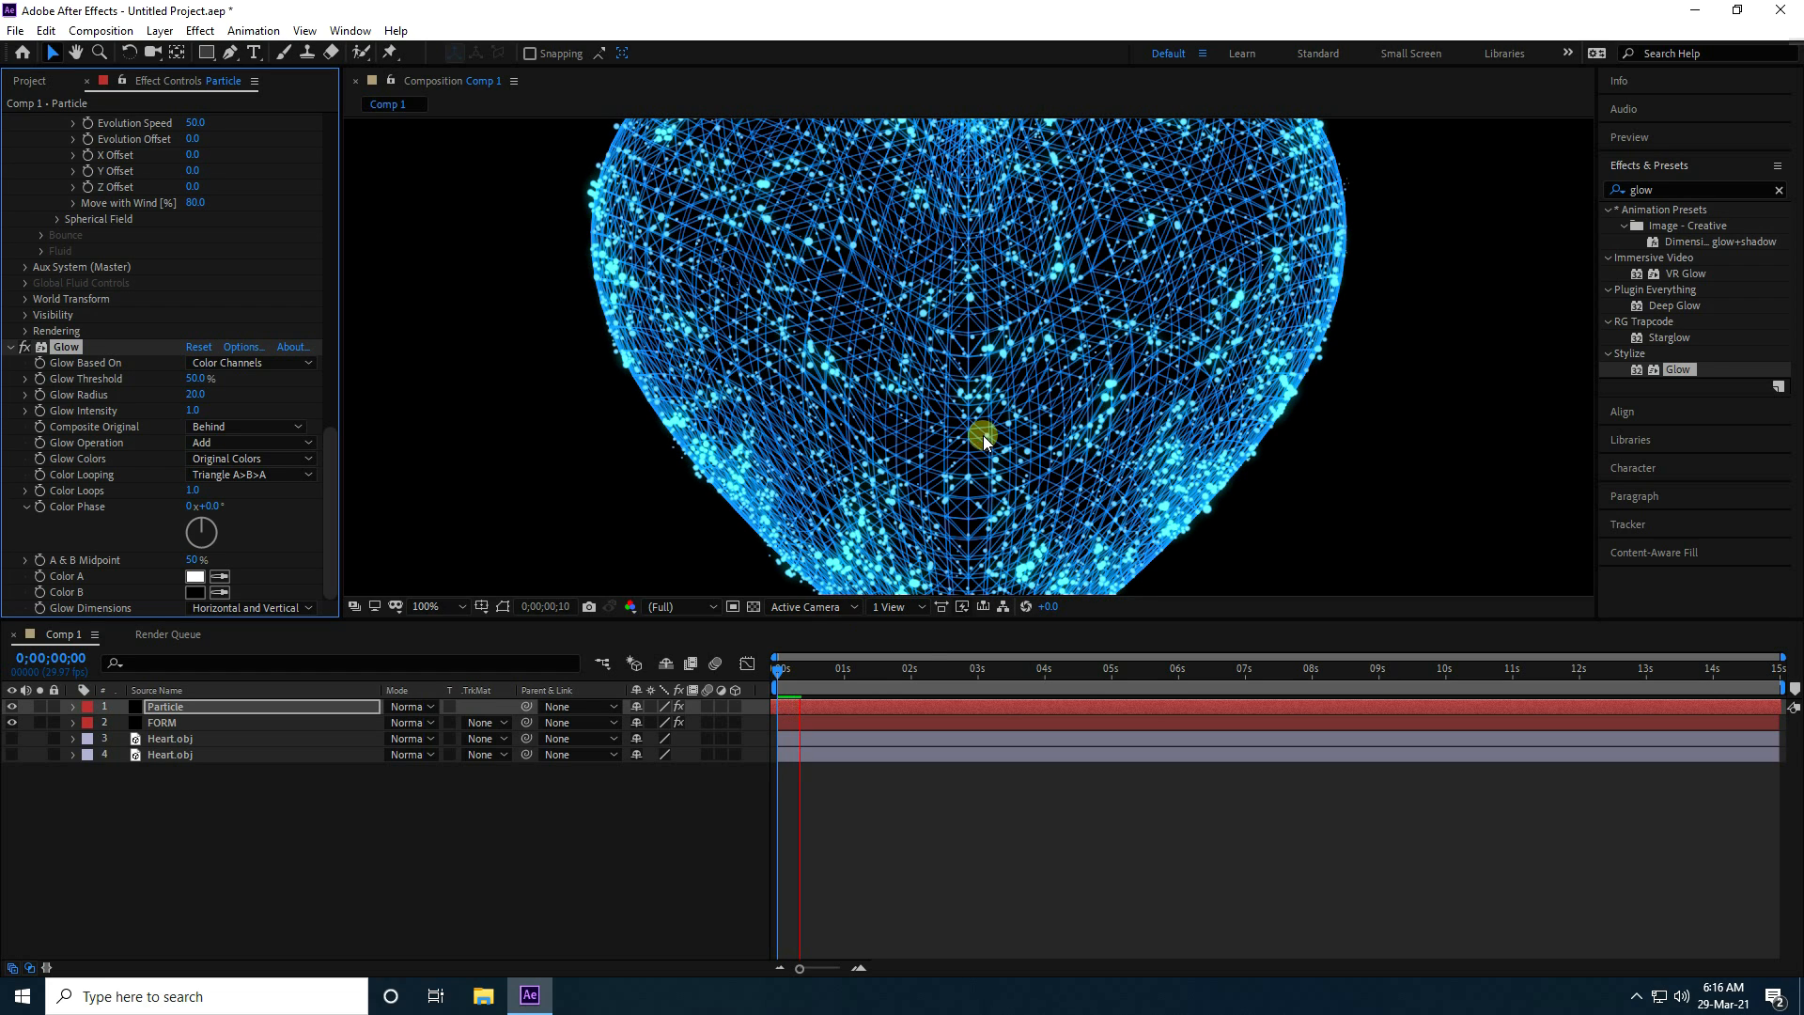
pyautogui.click(800, 668)
# Duplicate the Particle layer and rename the copy Particle 1
pyautogui.click(164, 710)
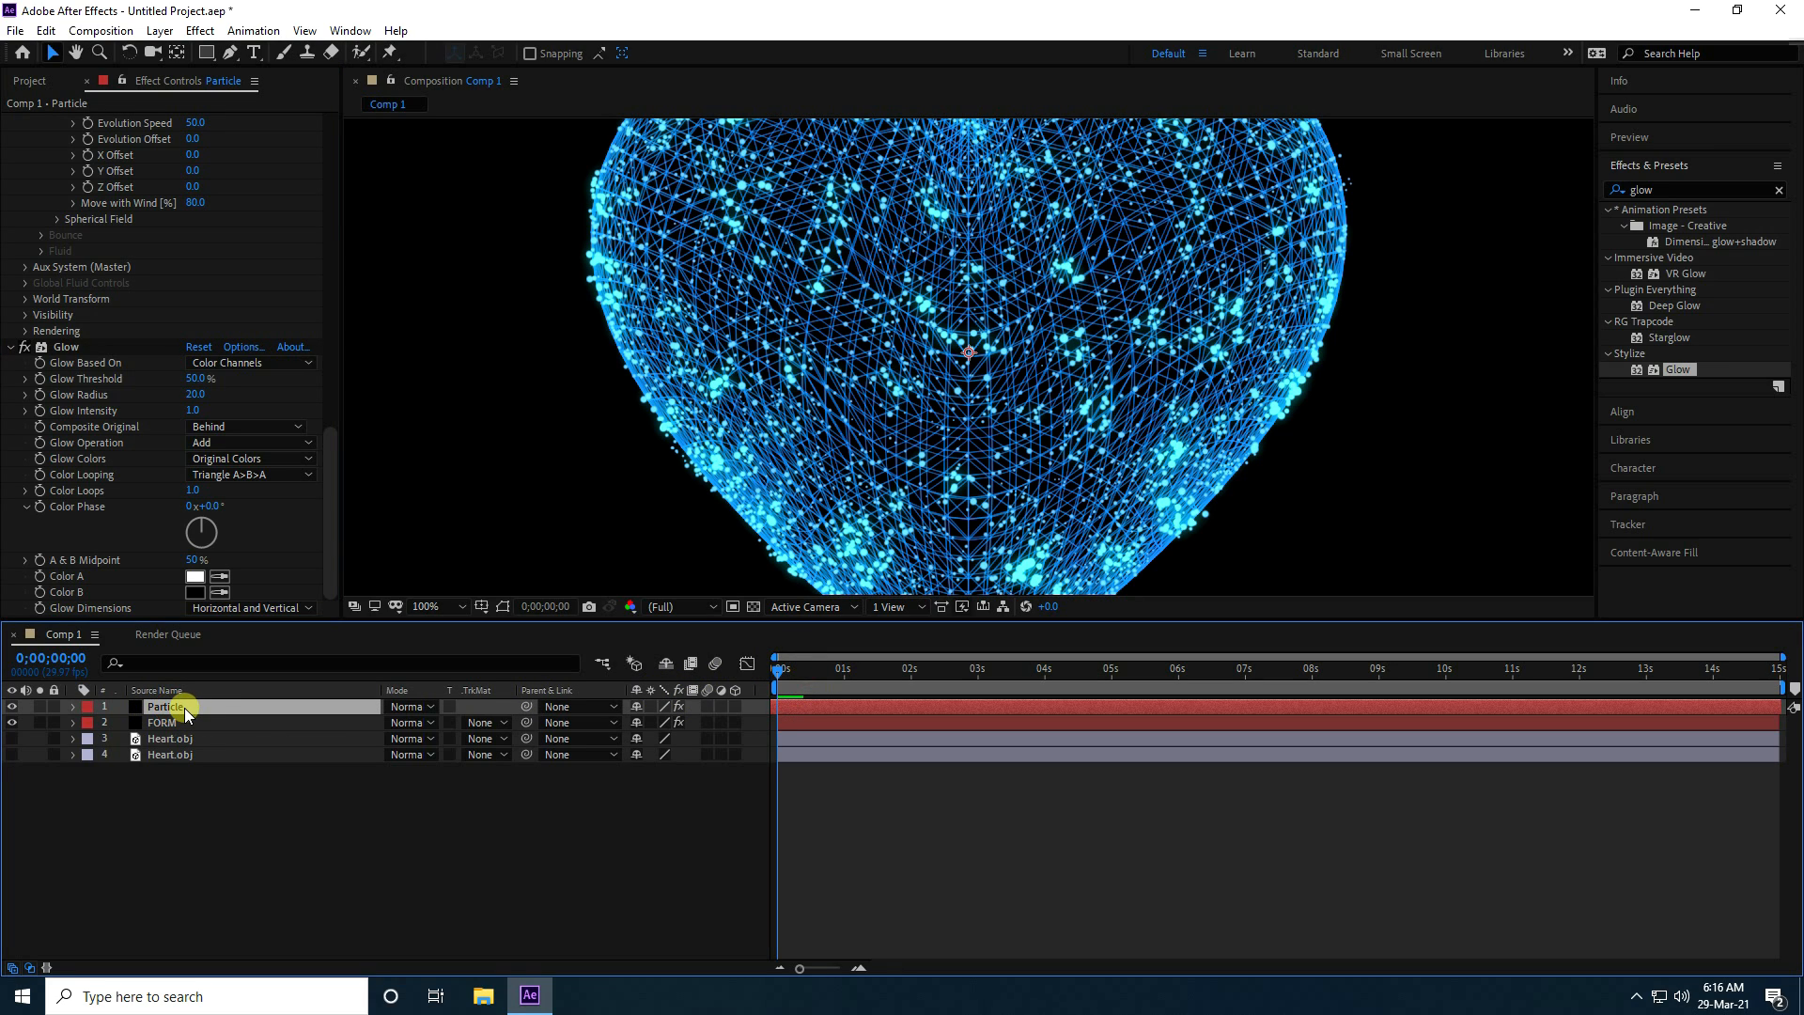
pyautogui.hotkey('ctrl', 'd')
pyautogui.rightClick(185, 708)
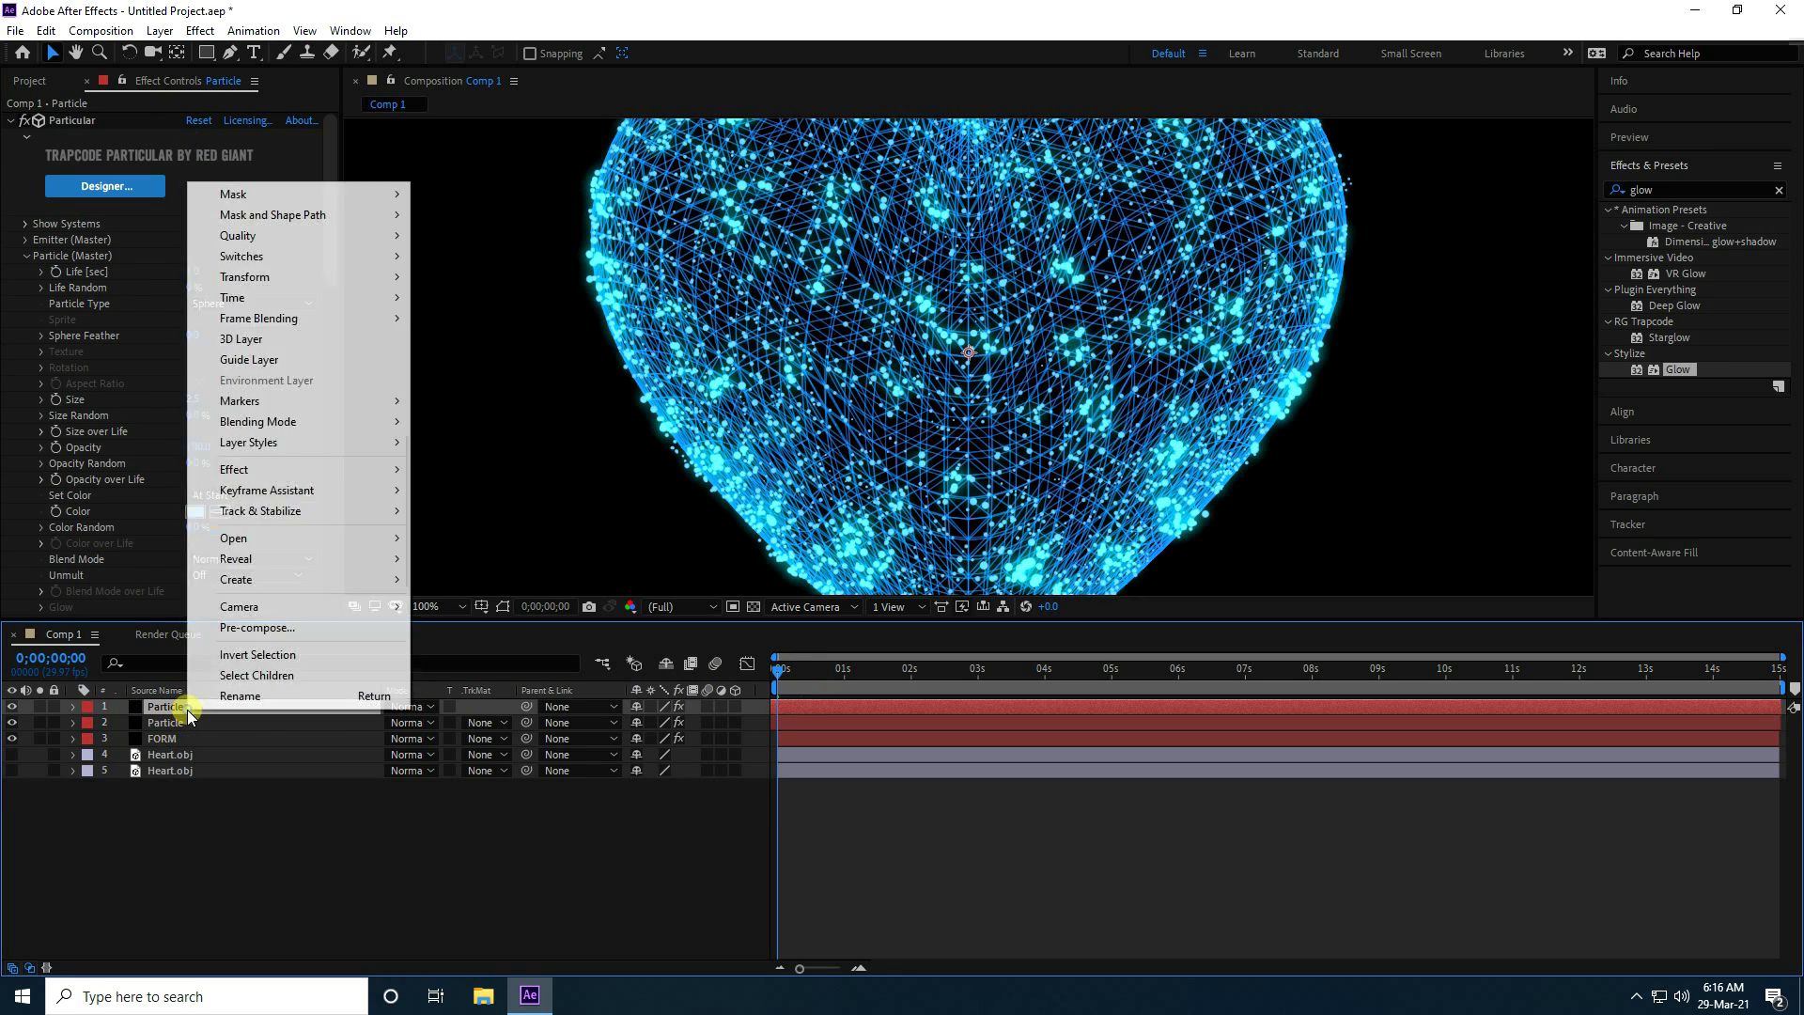
pyautogui.click(241, 696)
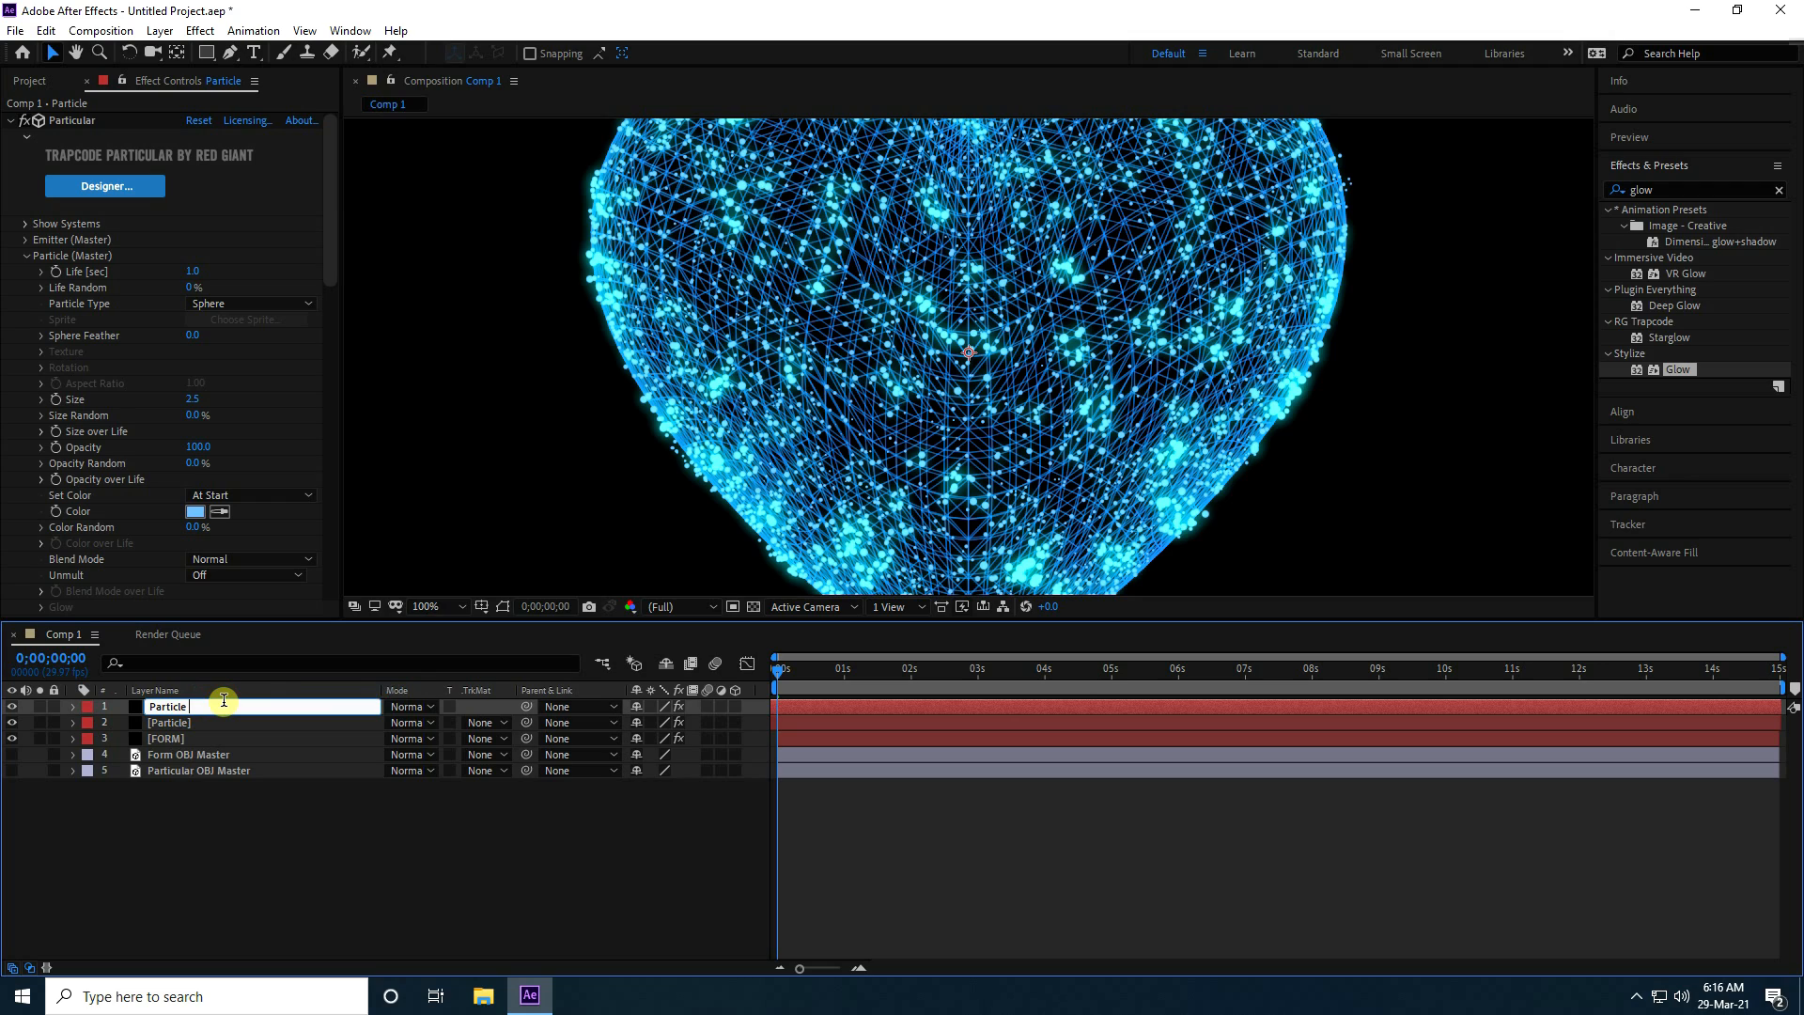
pyautogui.press('Return')
# Collapse the Particular settings on the Particle 1 layer and delete its Glow effect
pyautogui.click(25, 256)
pyautogui.click(26, 289)
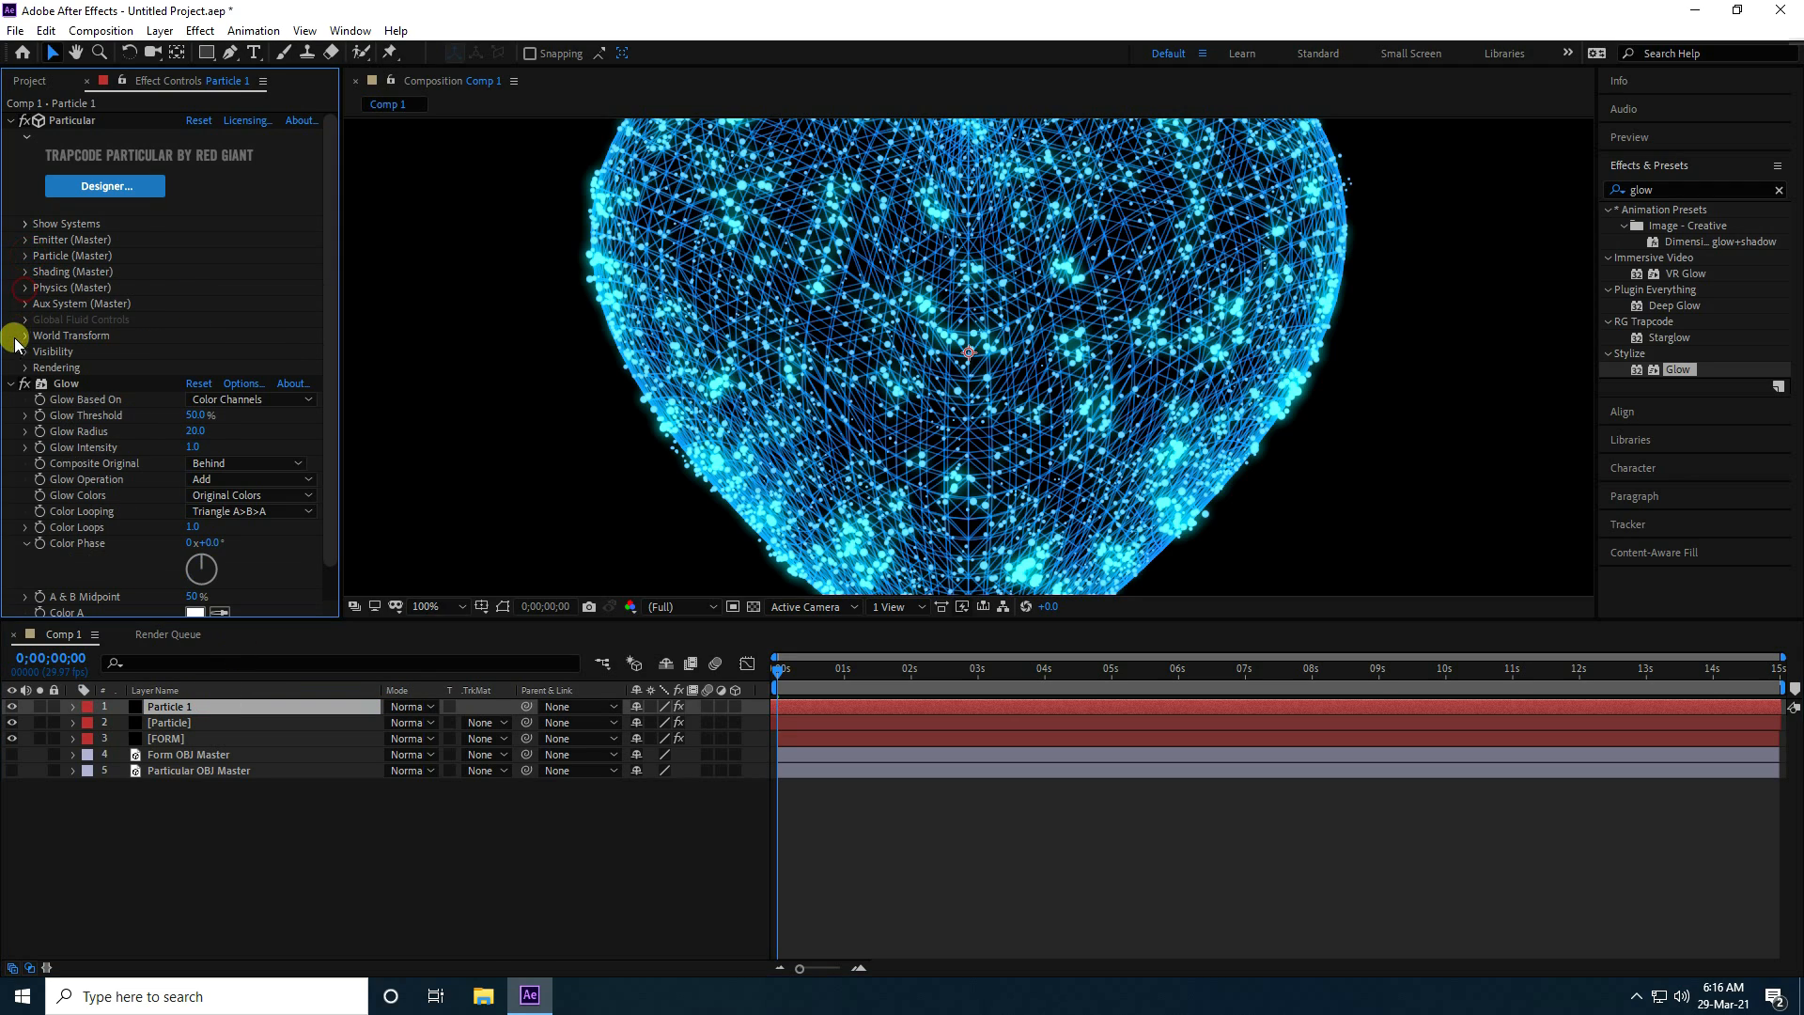
pyautogui.click(65, 383)
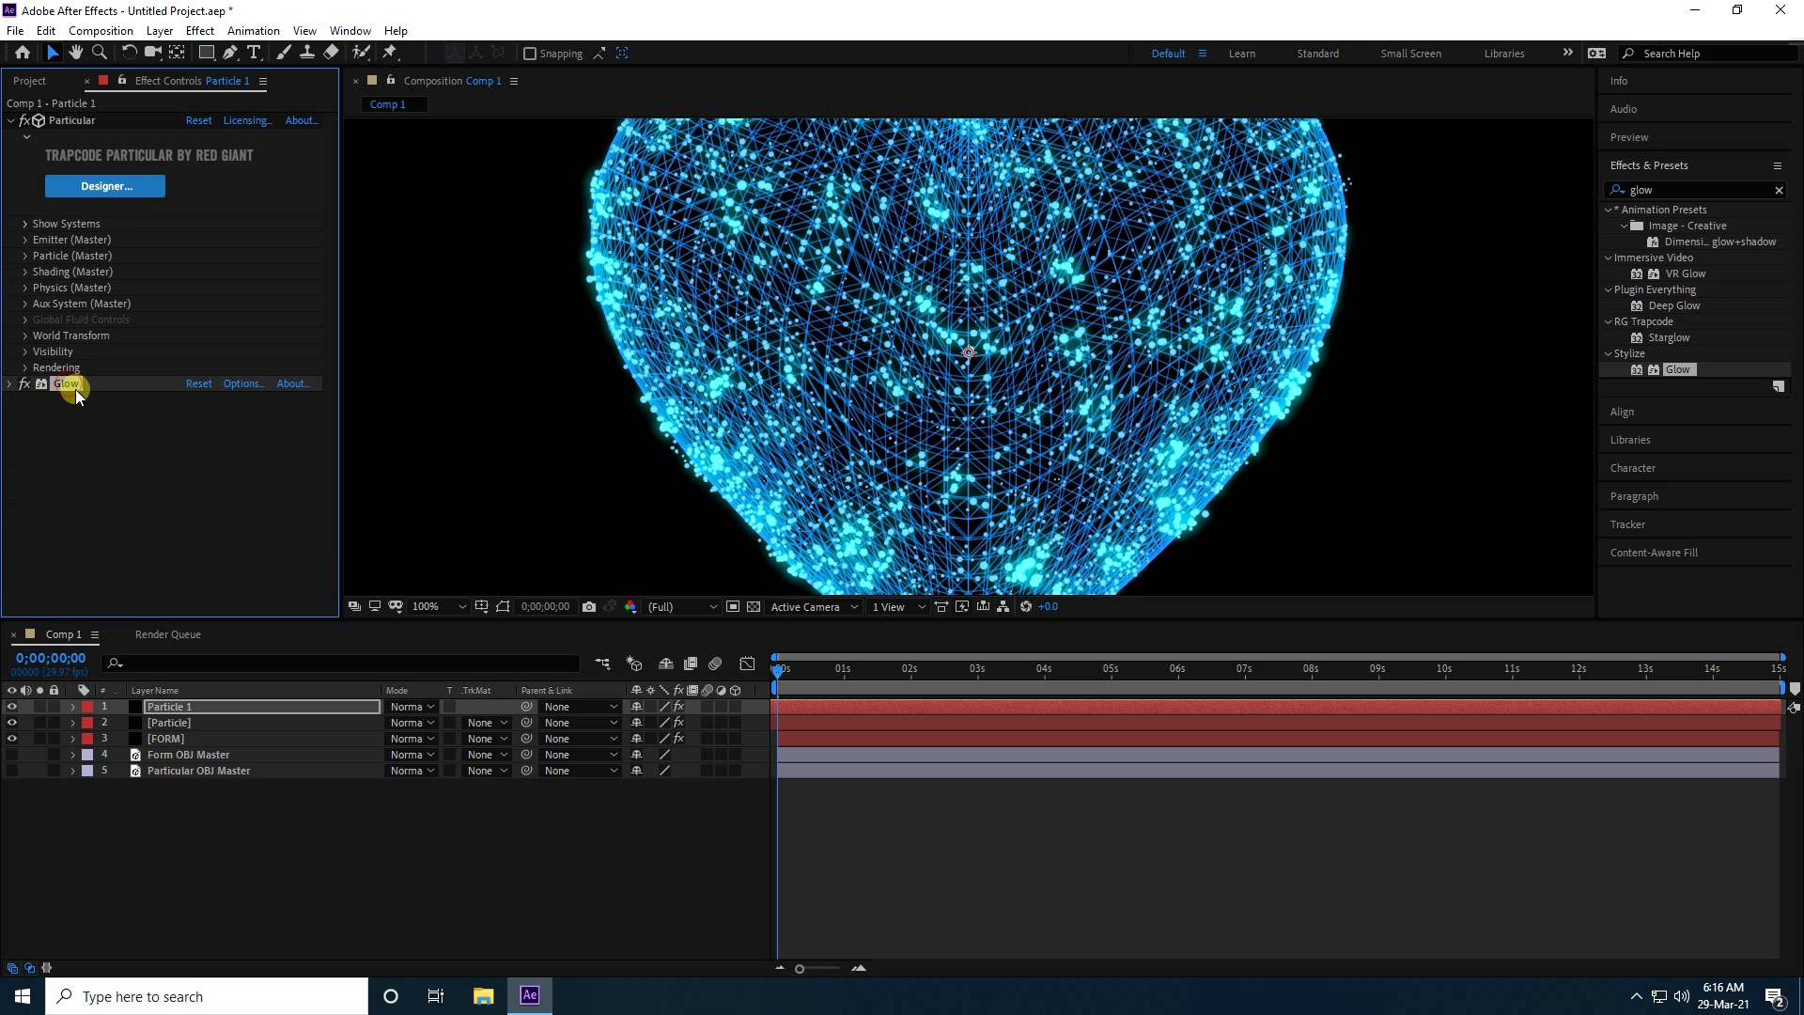
pyautogui.press('Delete')
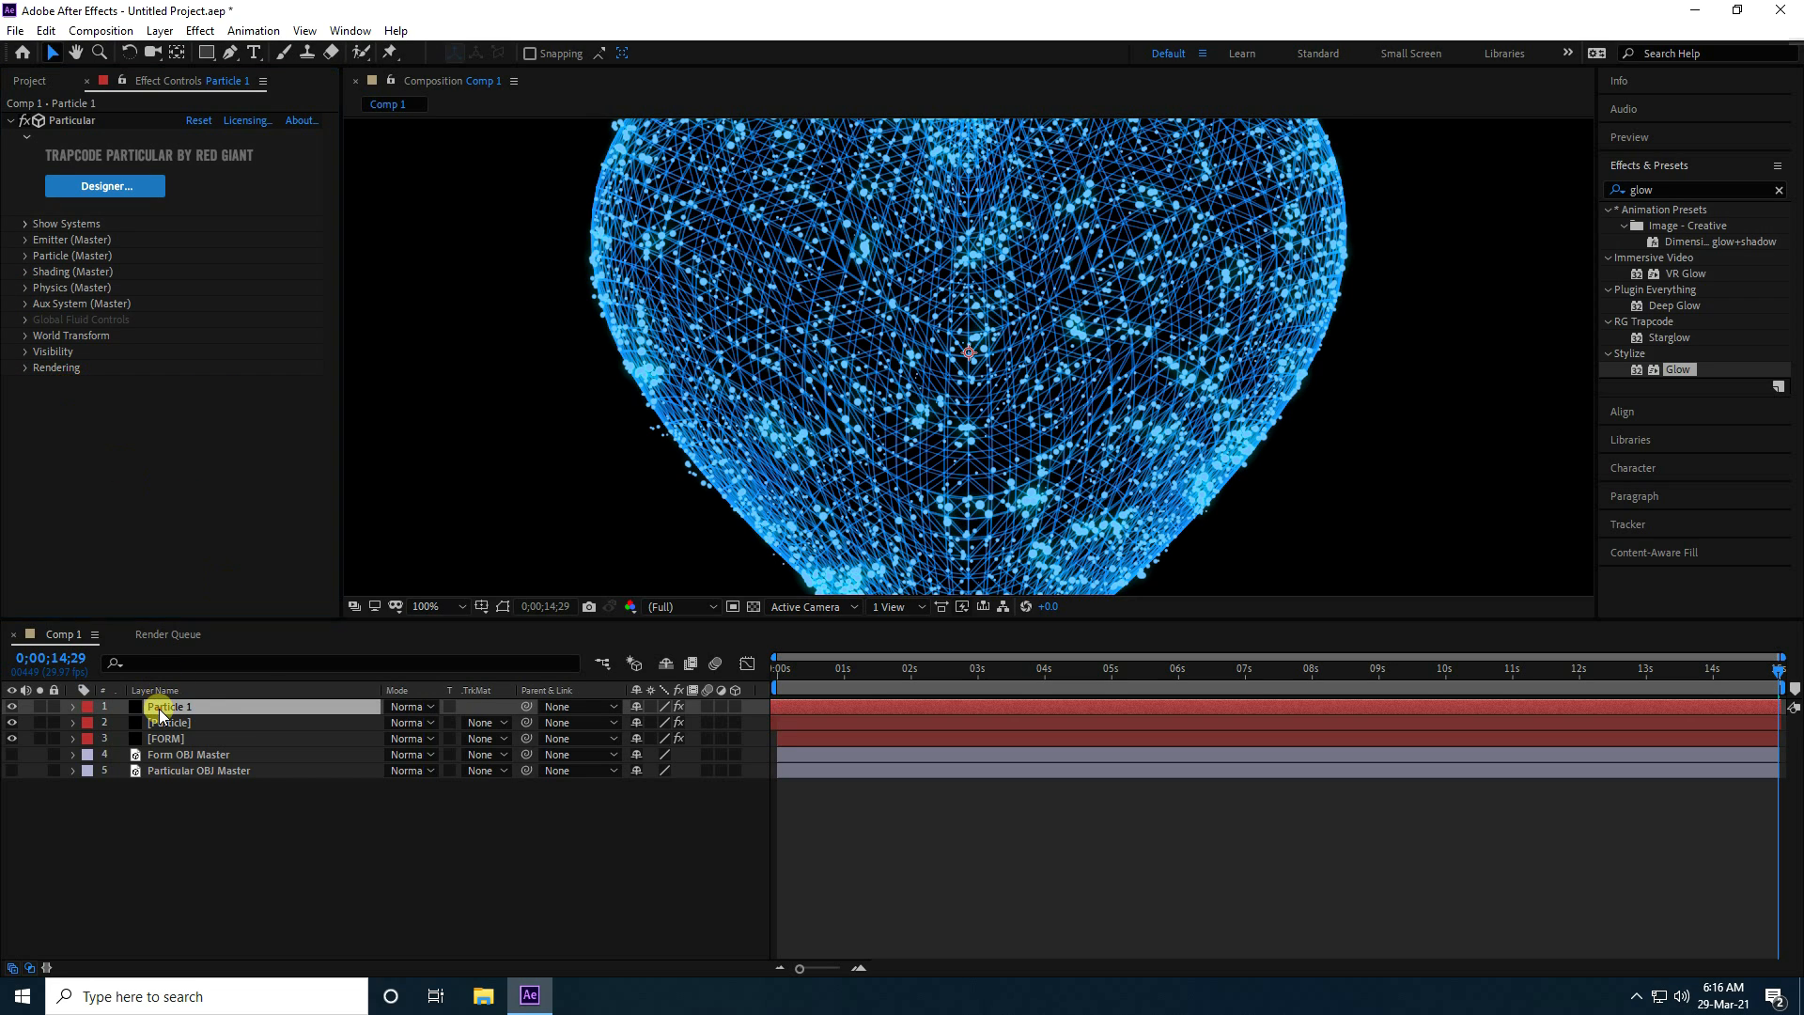
# Go to the composition's last frame, apply Trapcode Starglow to the Particle 1 layer and inspect the heart
pyautogui.click(155, 706)
pyautogui.press('End')
pyautogui.click(200, 30)
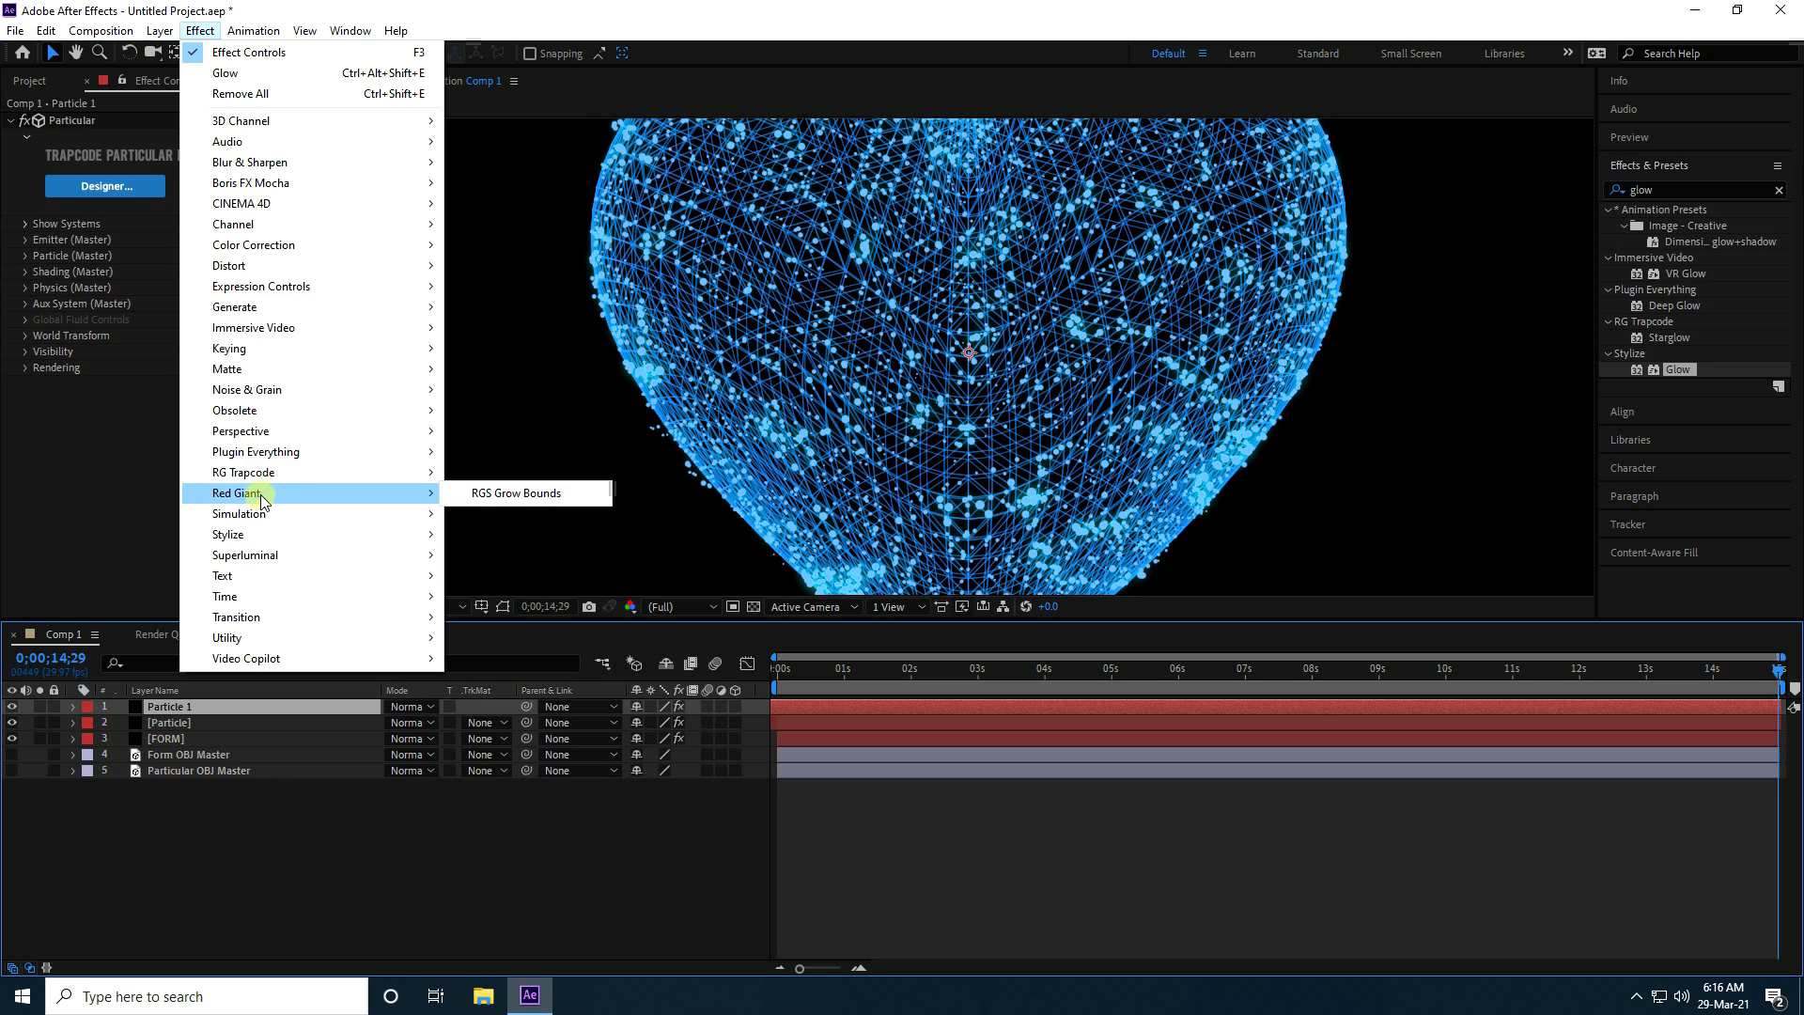
pyautogui.moveTo(267, 473)
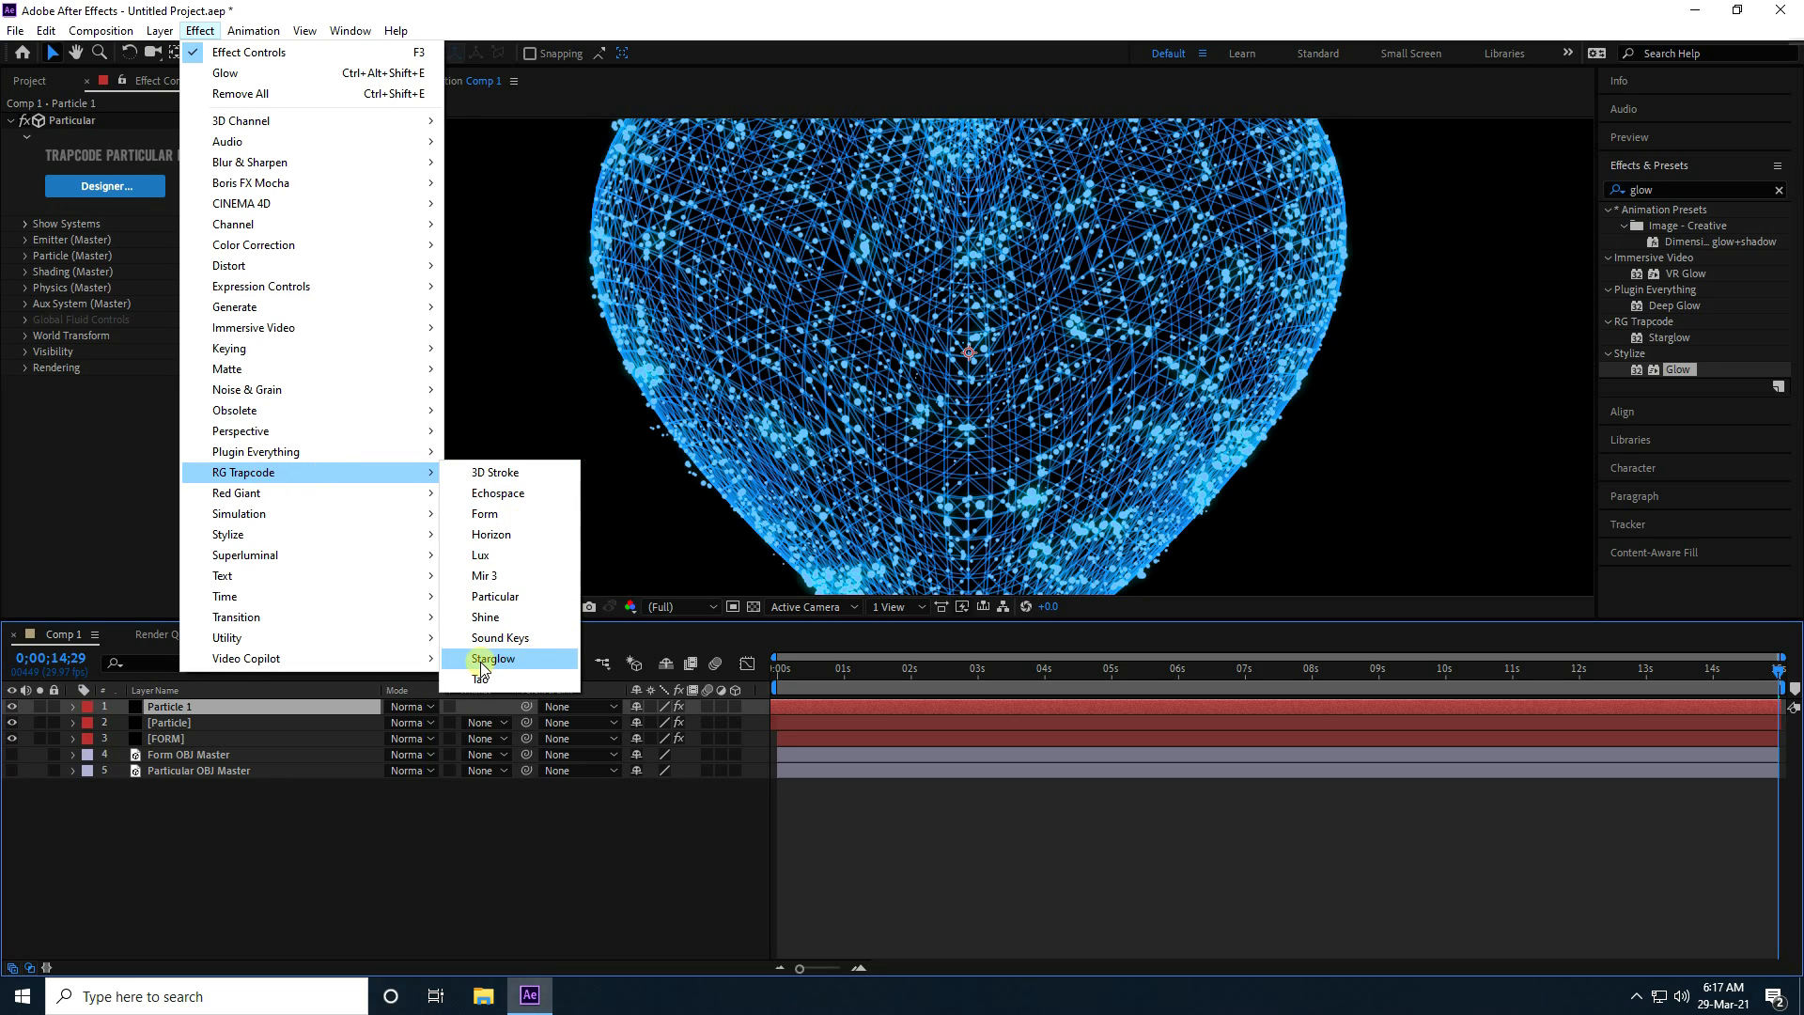
pyautogui.click(513, 660)
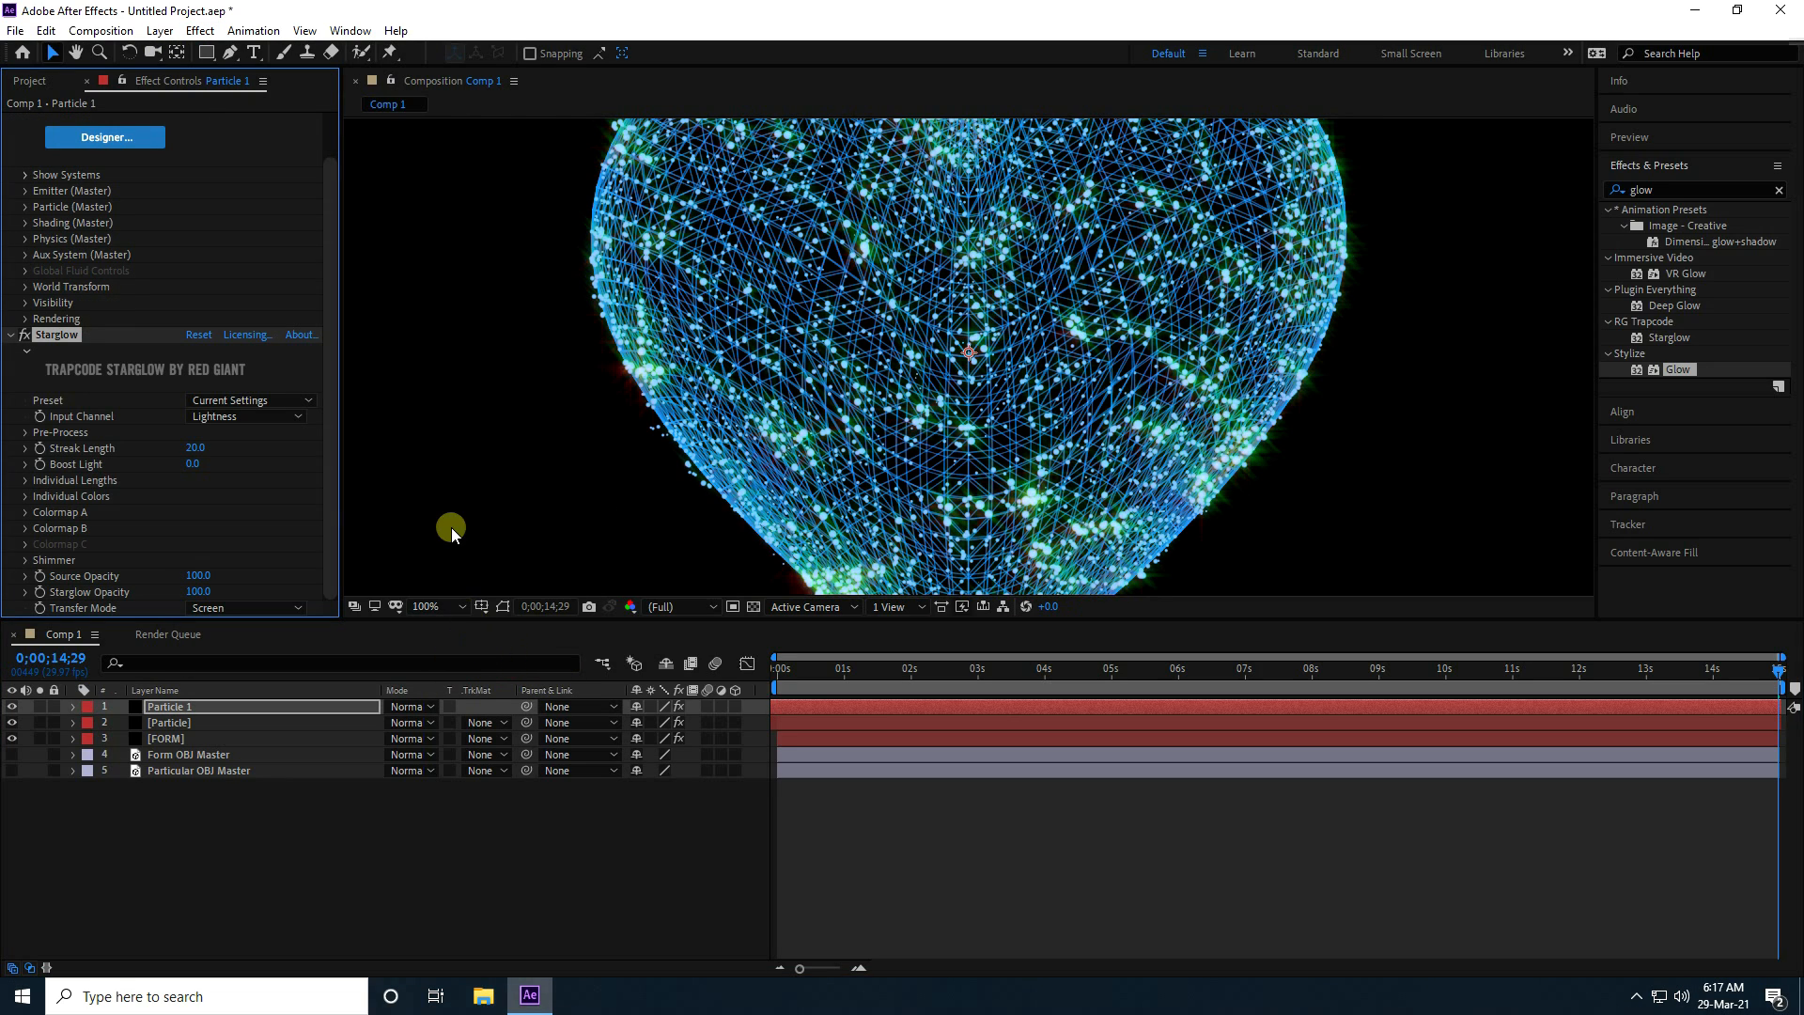
pyautogui.press(',')
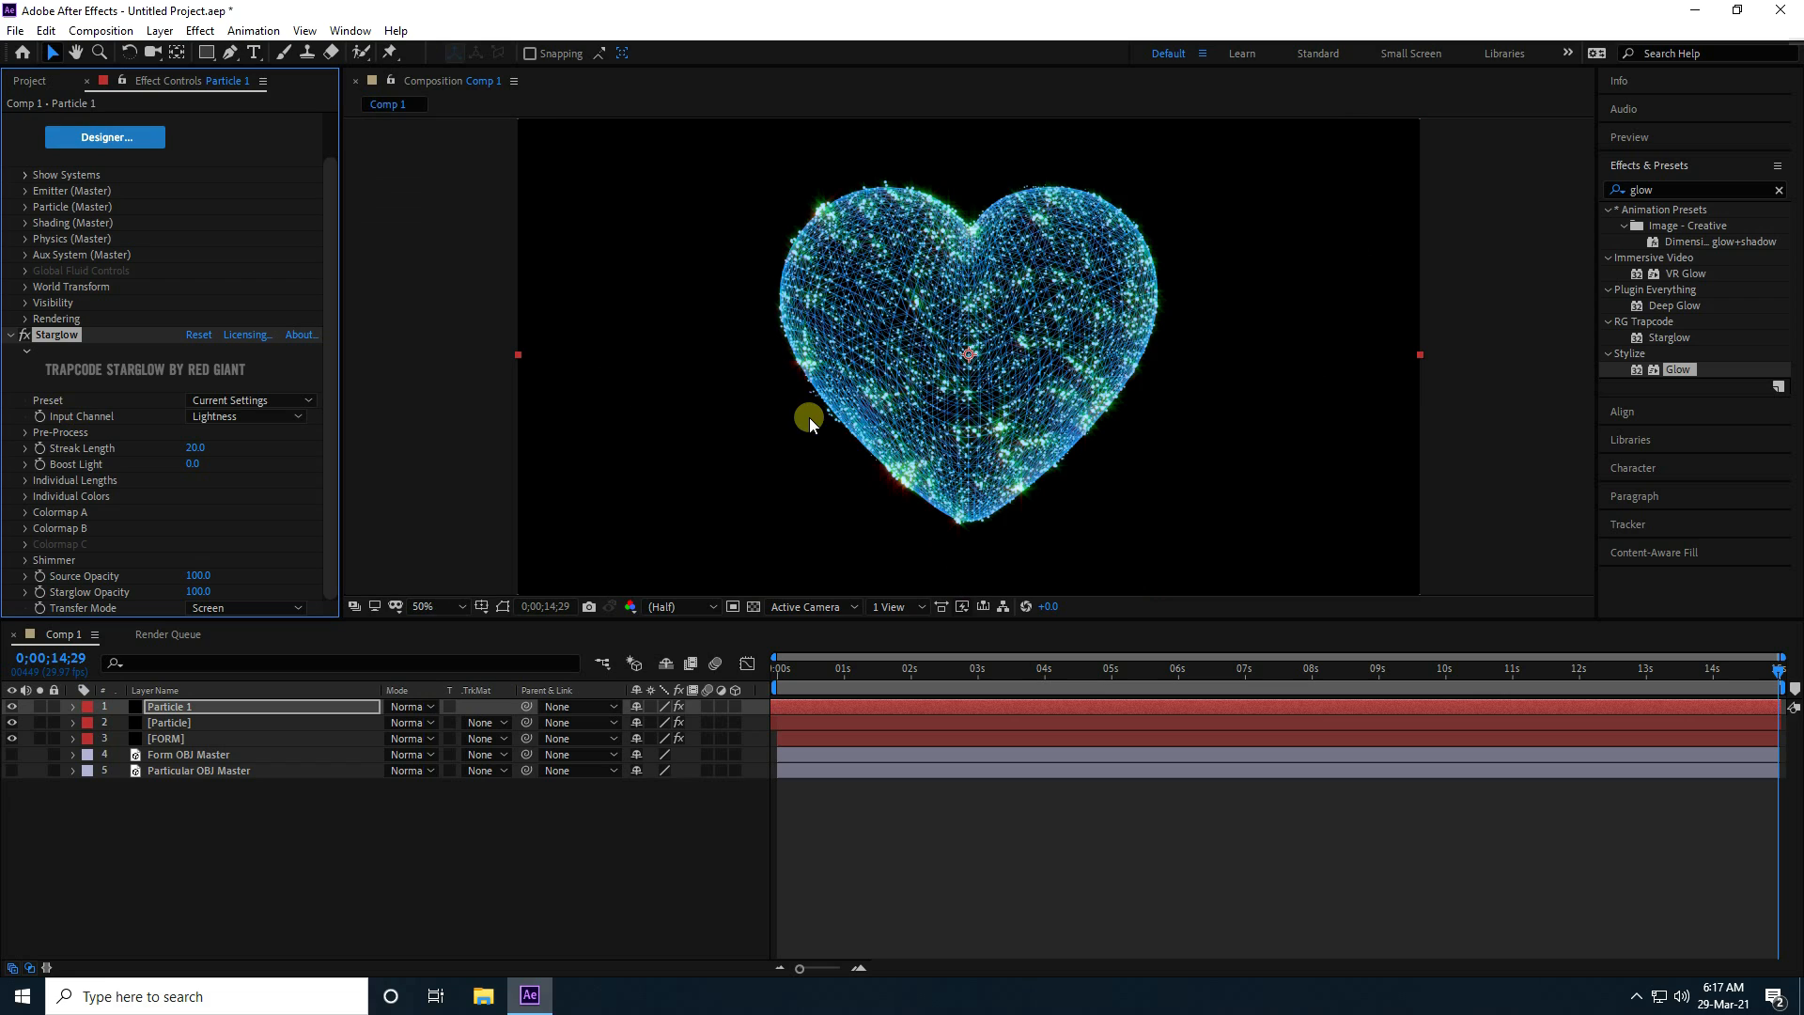
pyautogui.press('.')
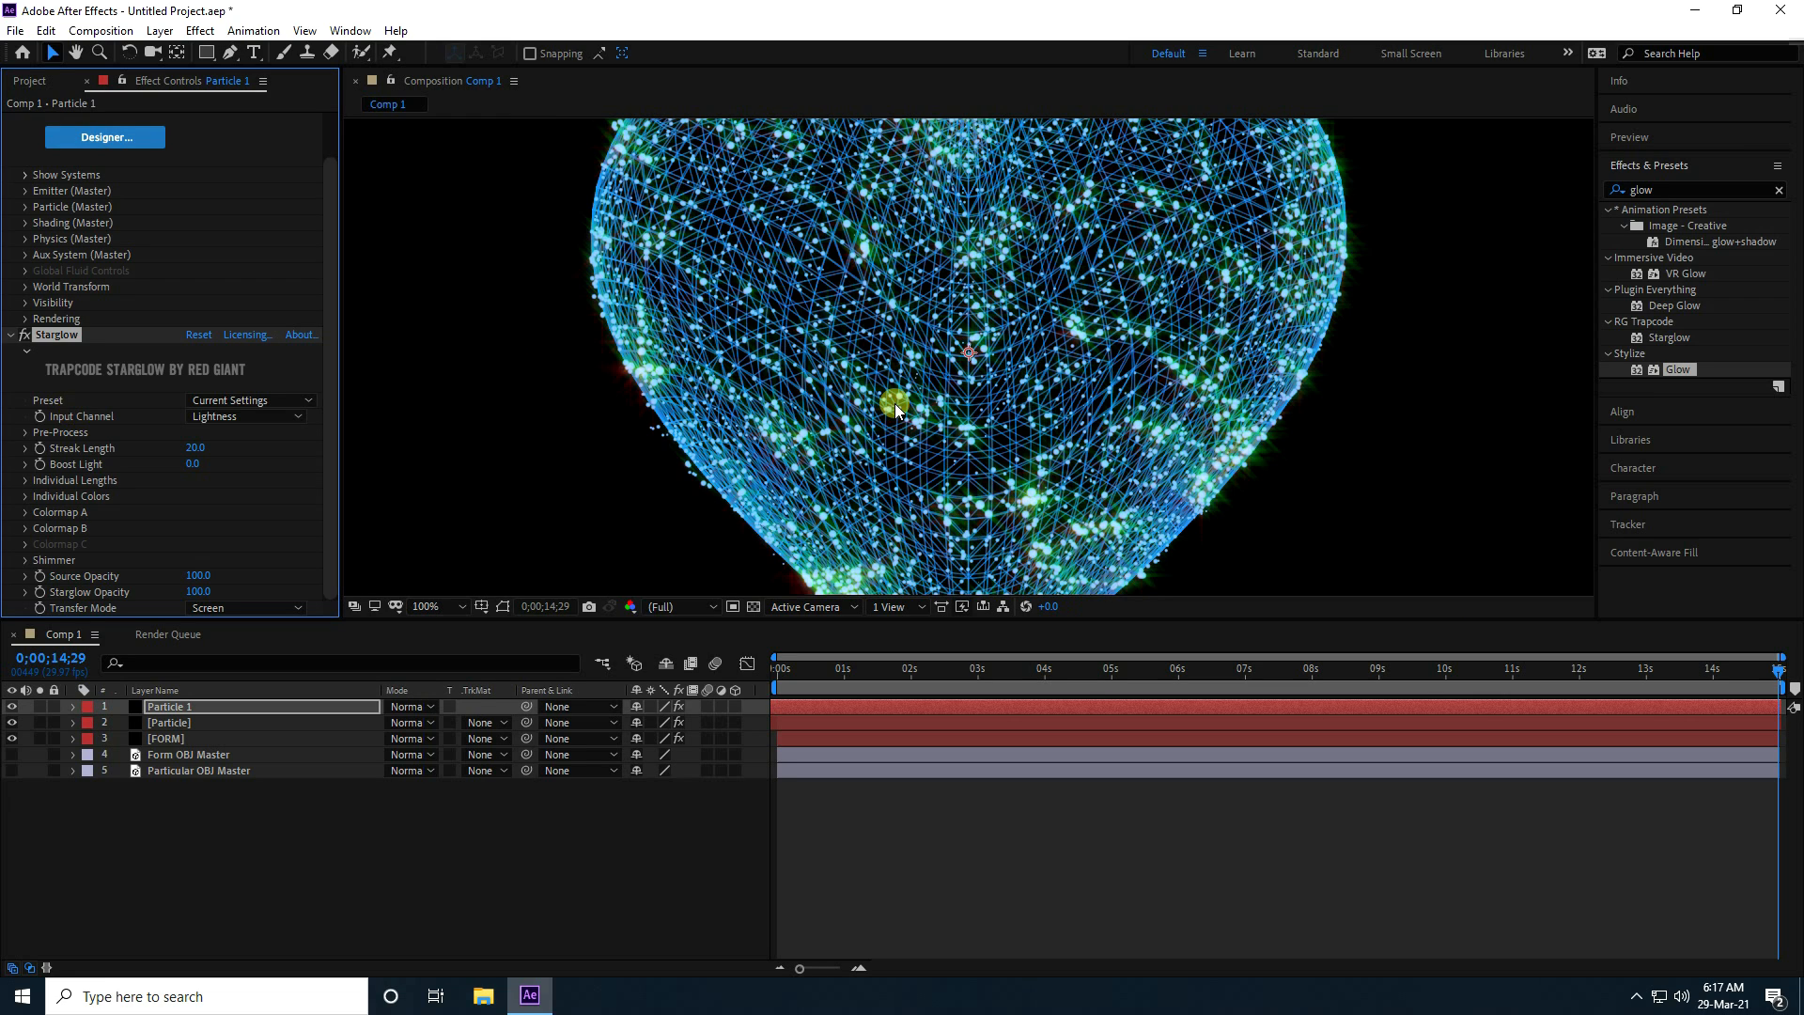
# Set the Particle 1 emitter's Particles/sec to 2000 and its Velocity to 100
pyautogui.click(25, 192)
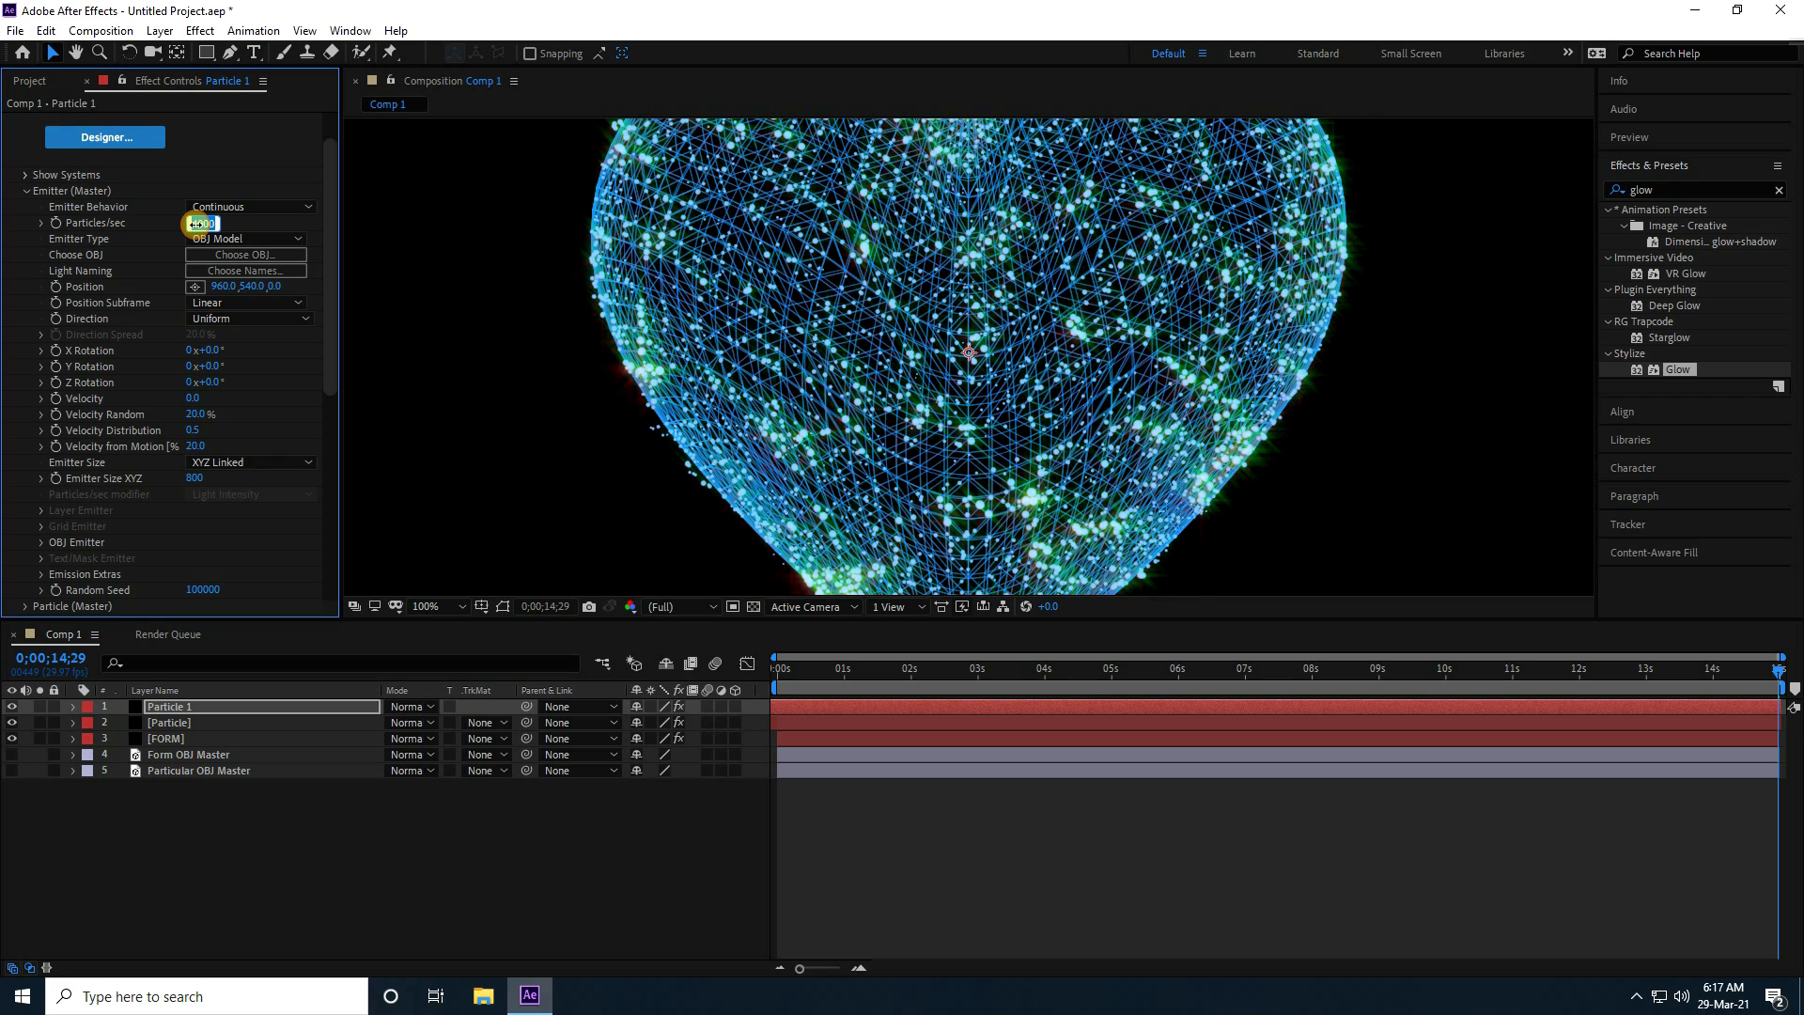
pyautogui.press('Return')
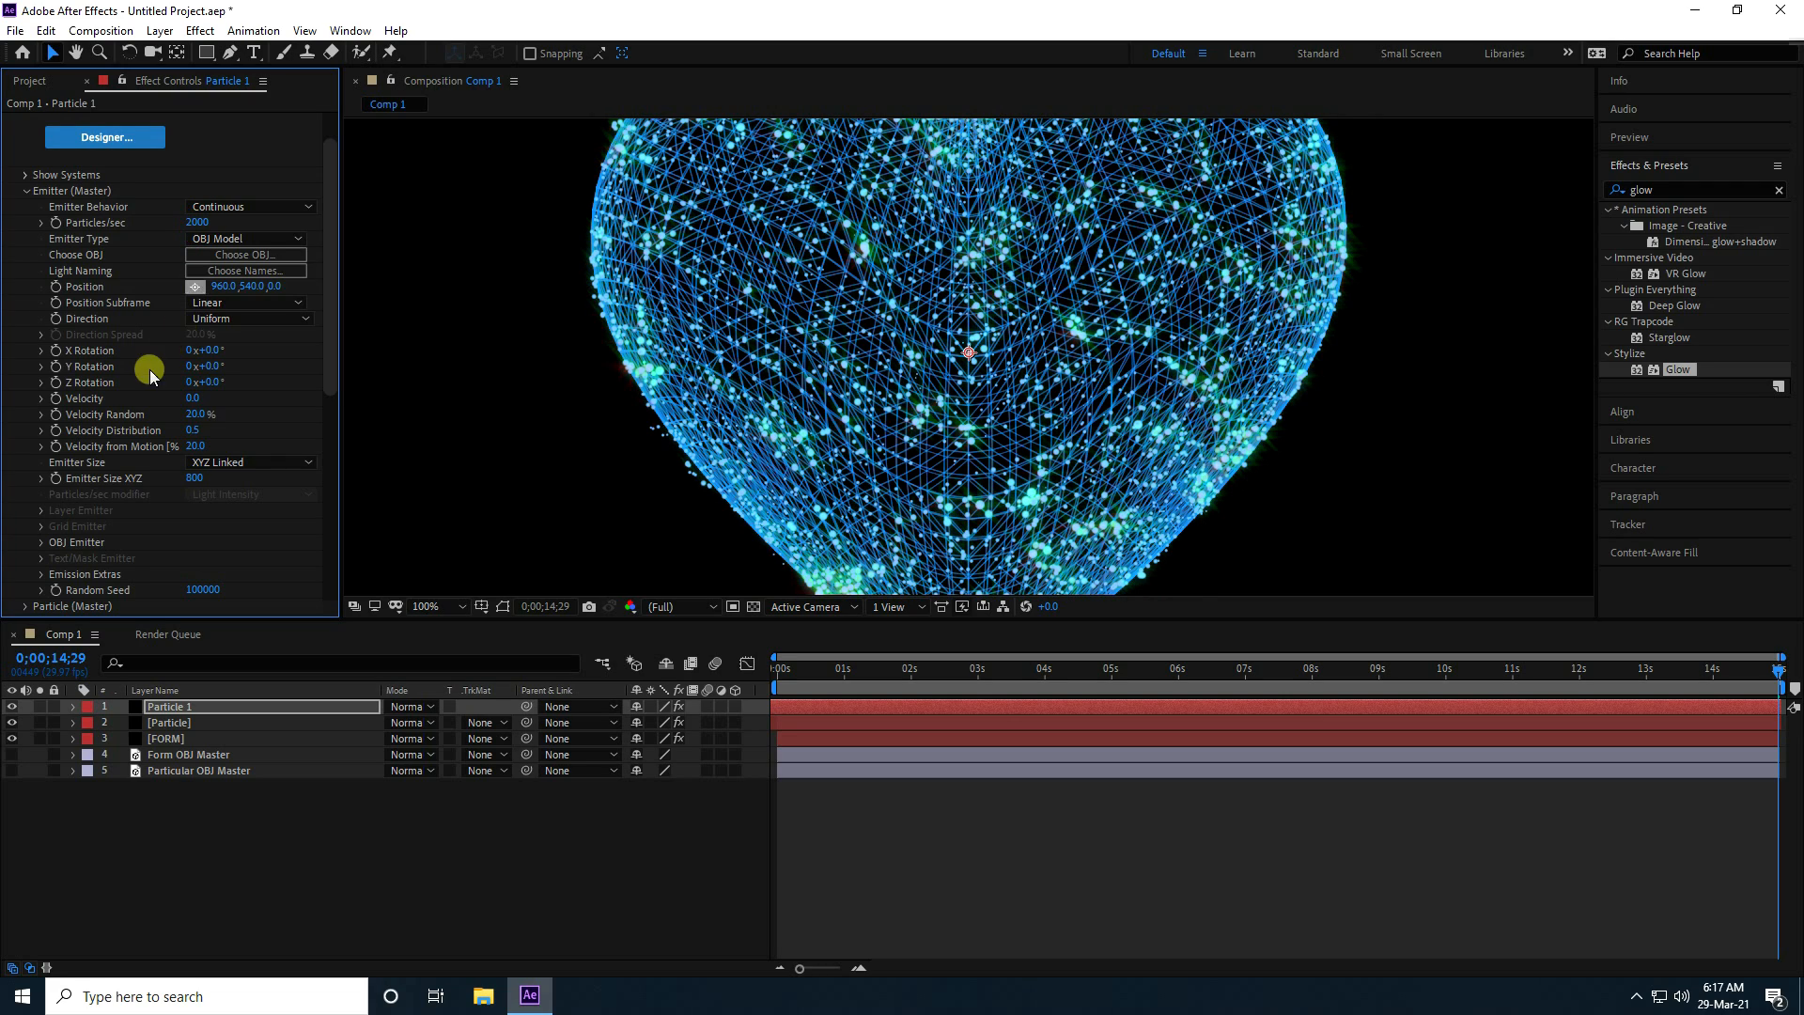
pyautogui.click(193, 399)
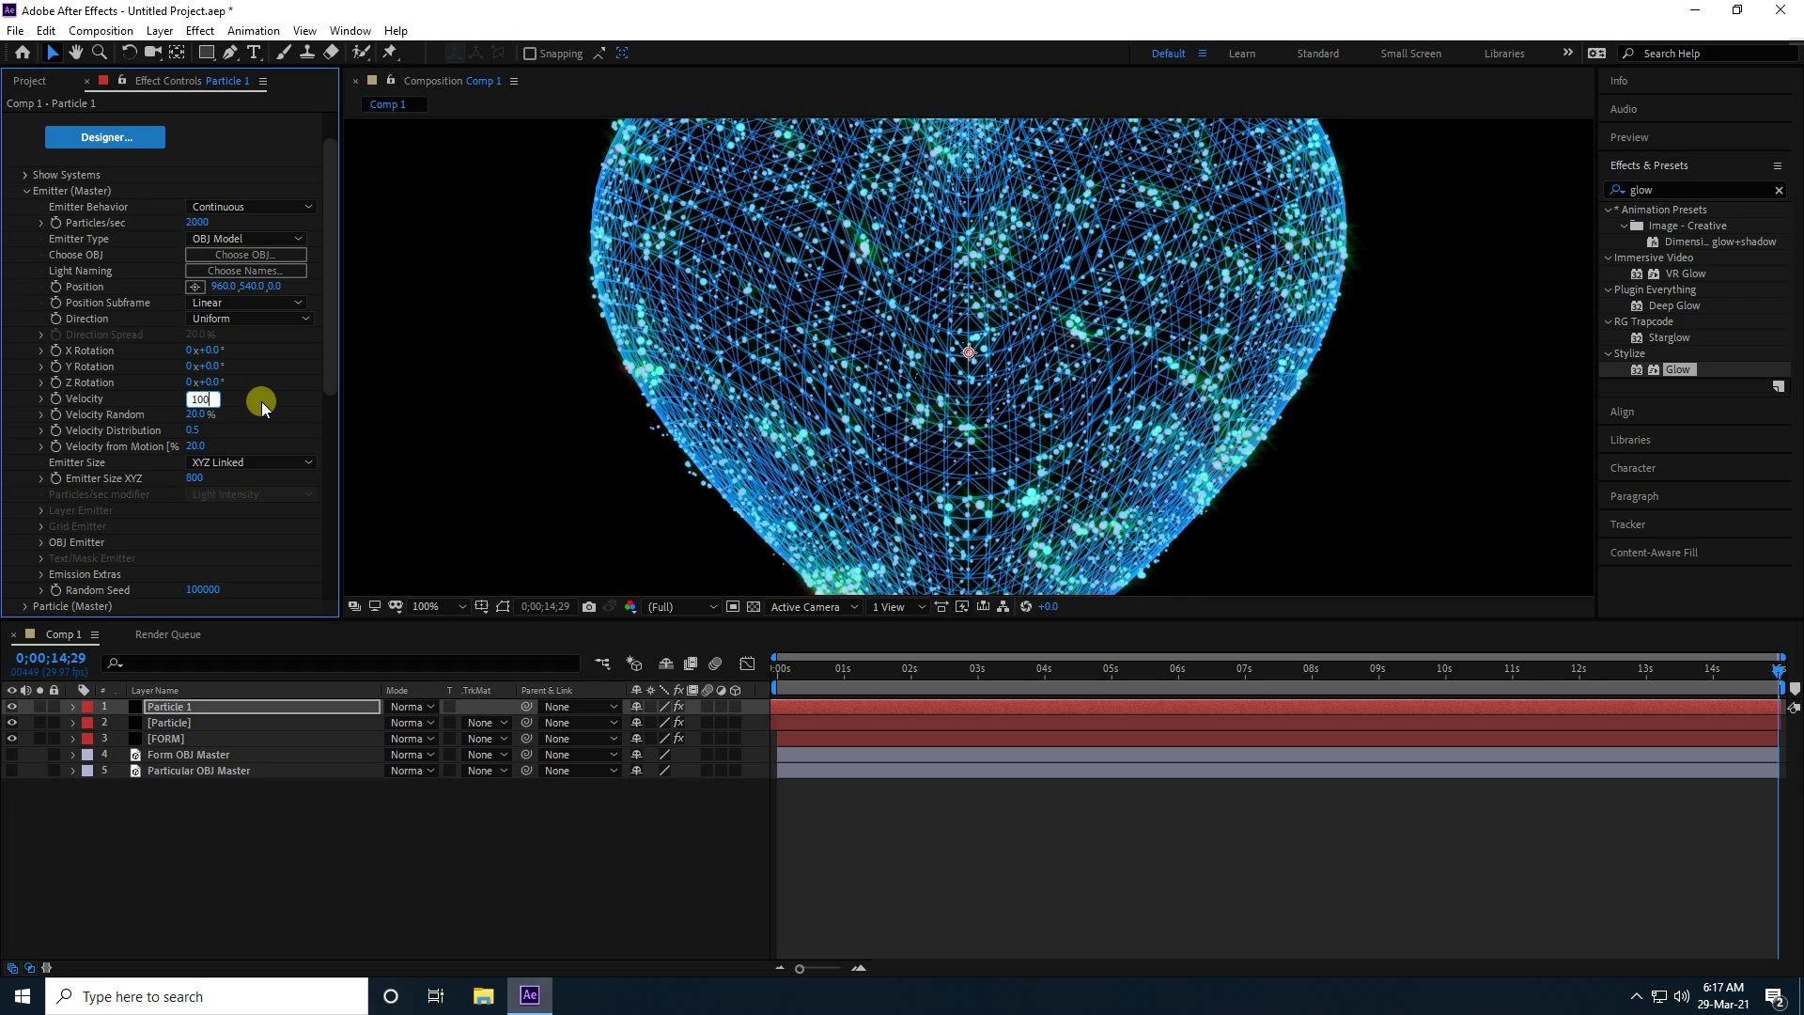
pyautogui.write('100')
pyautogui.press('Return')
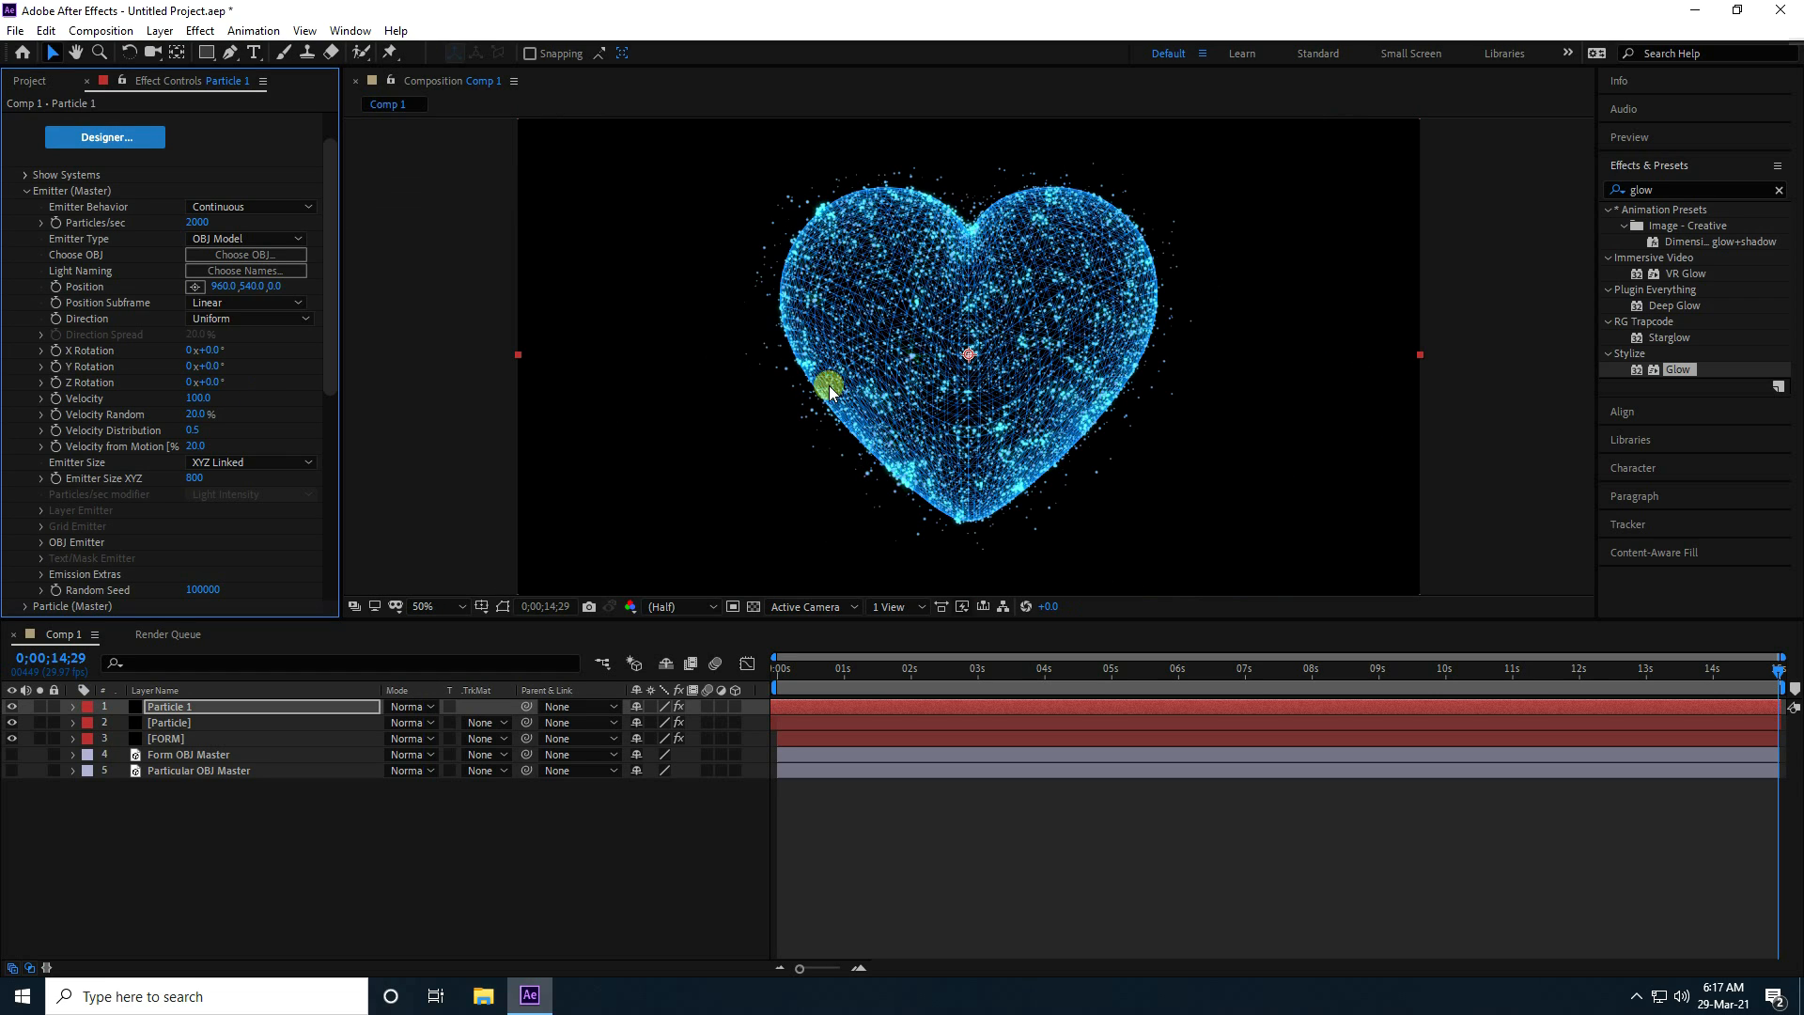
# Set the emitter Velocity of the original Particle layer to 50
pyautogui.click(169, 723)
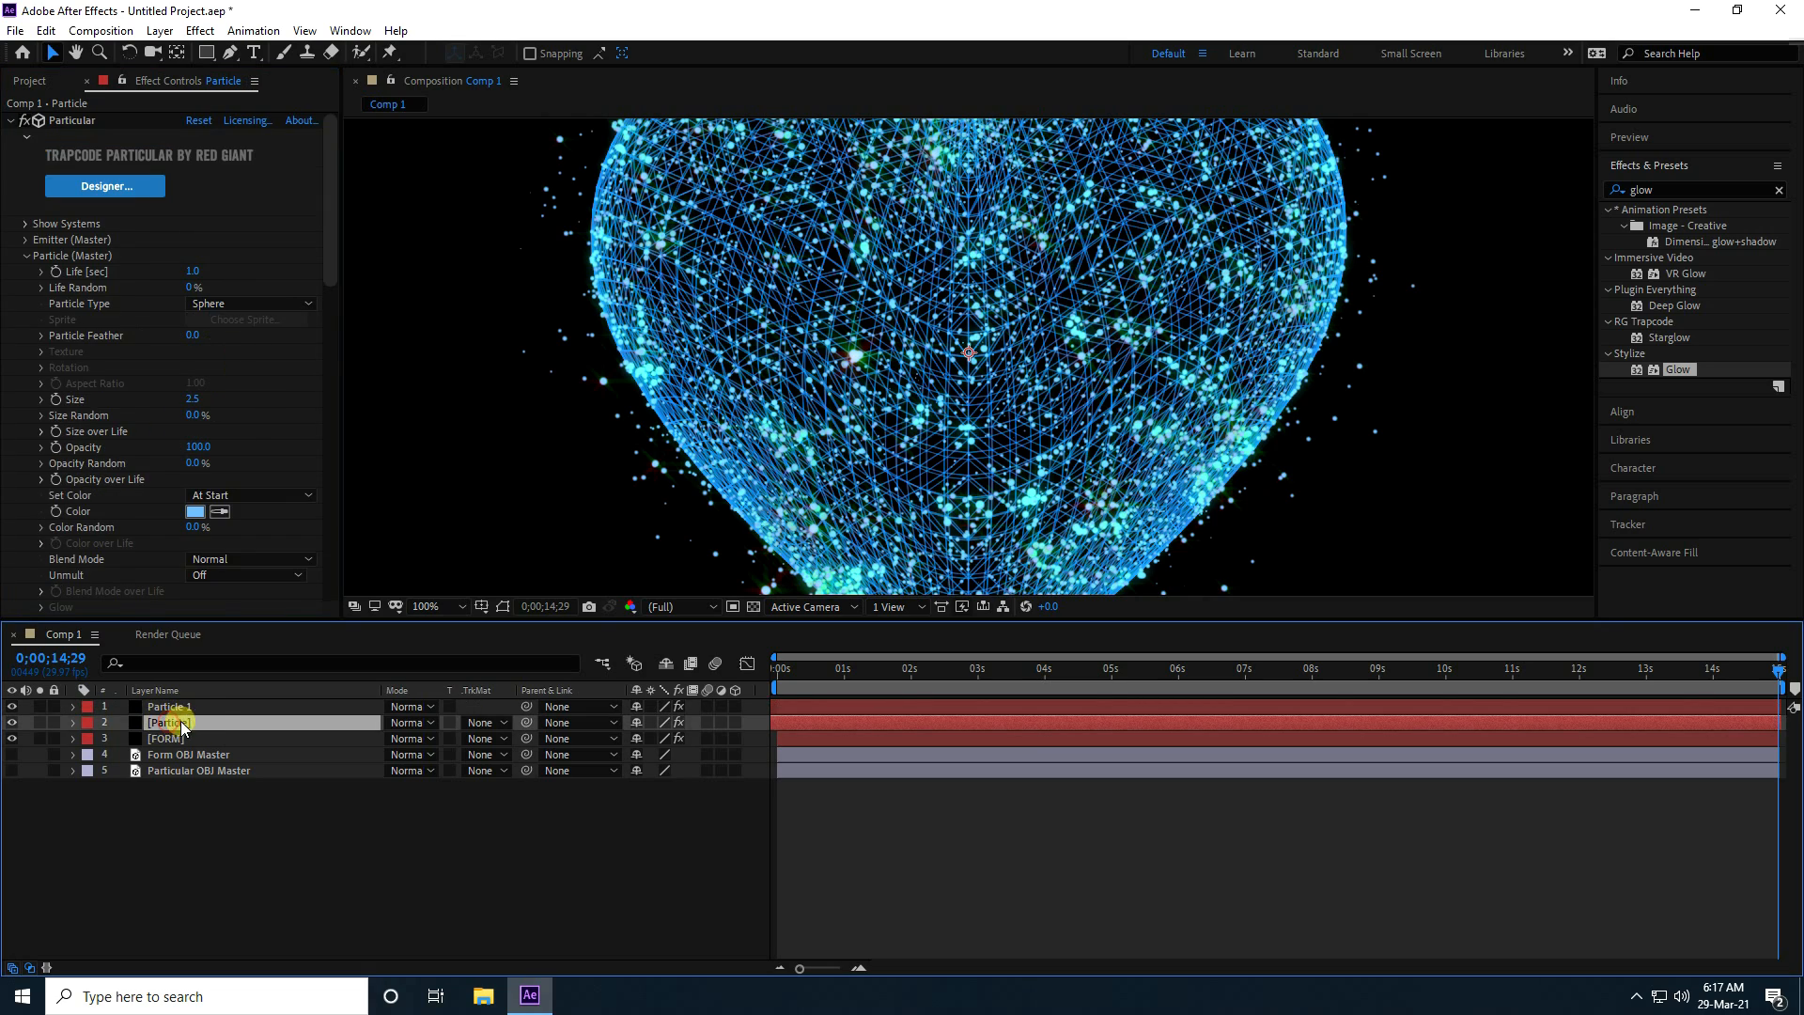
pyautogui.click(24, 237)
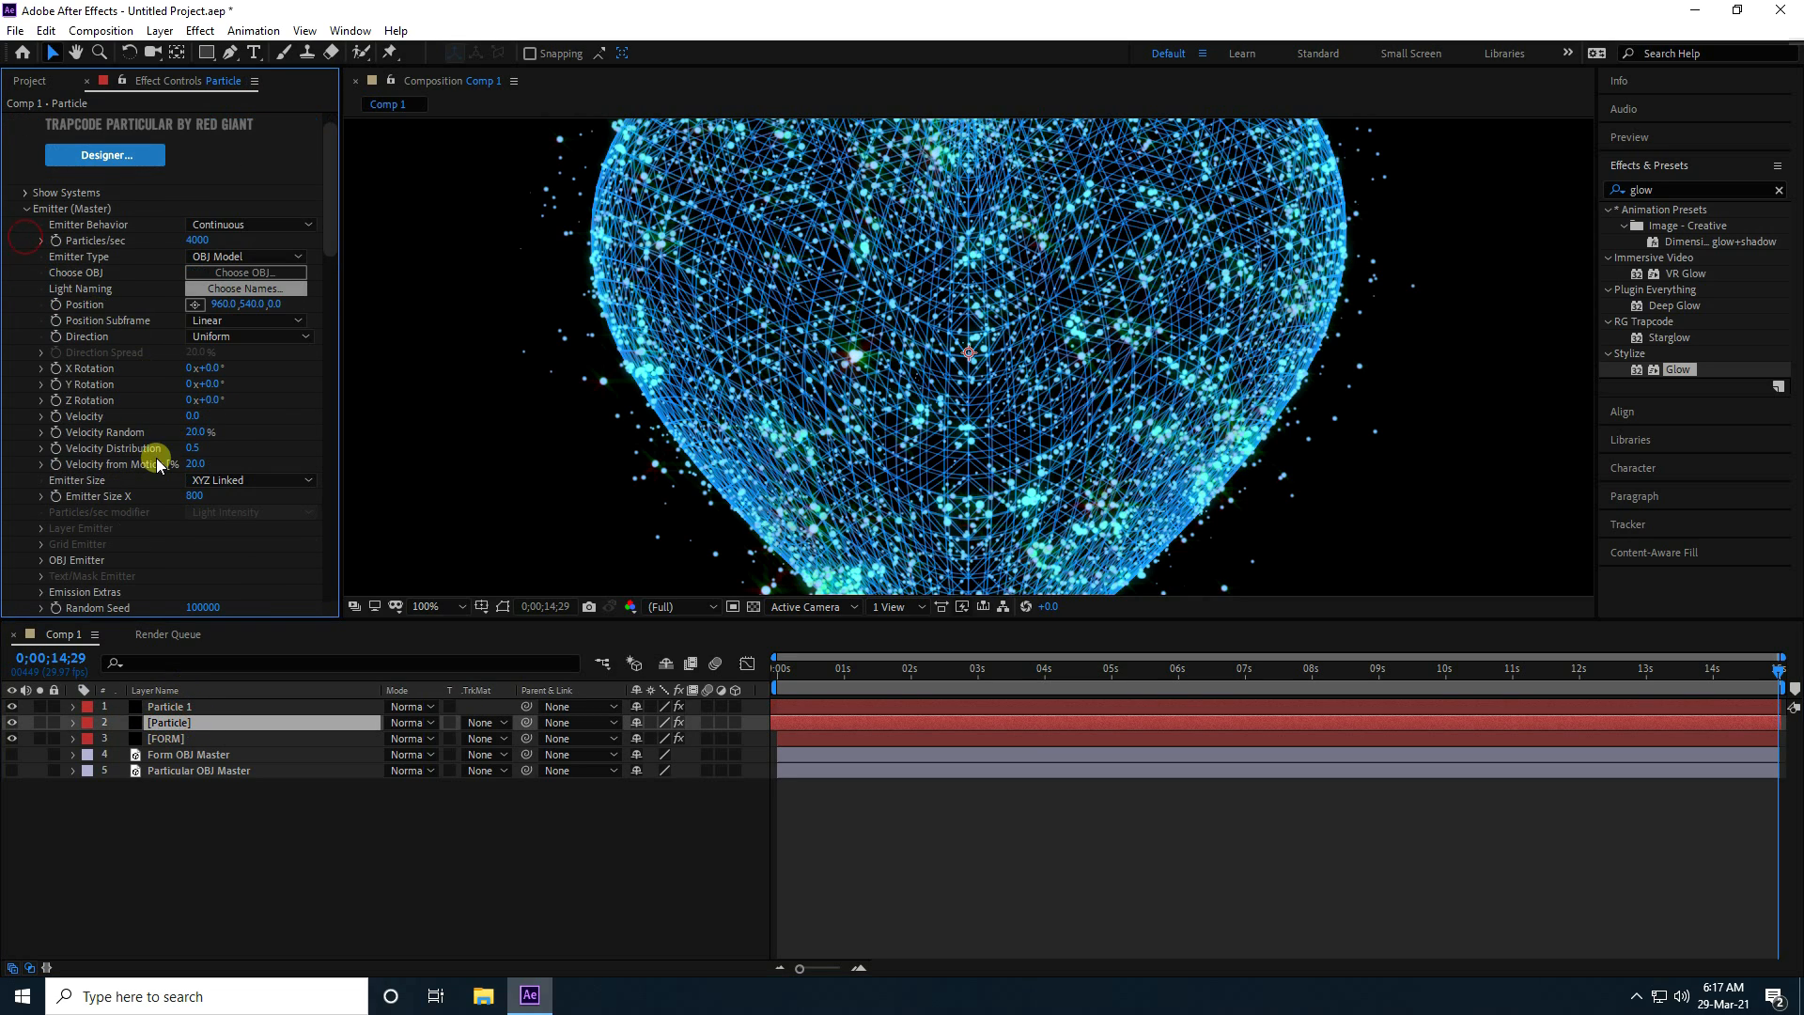
pyautogui.click(195, 415)
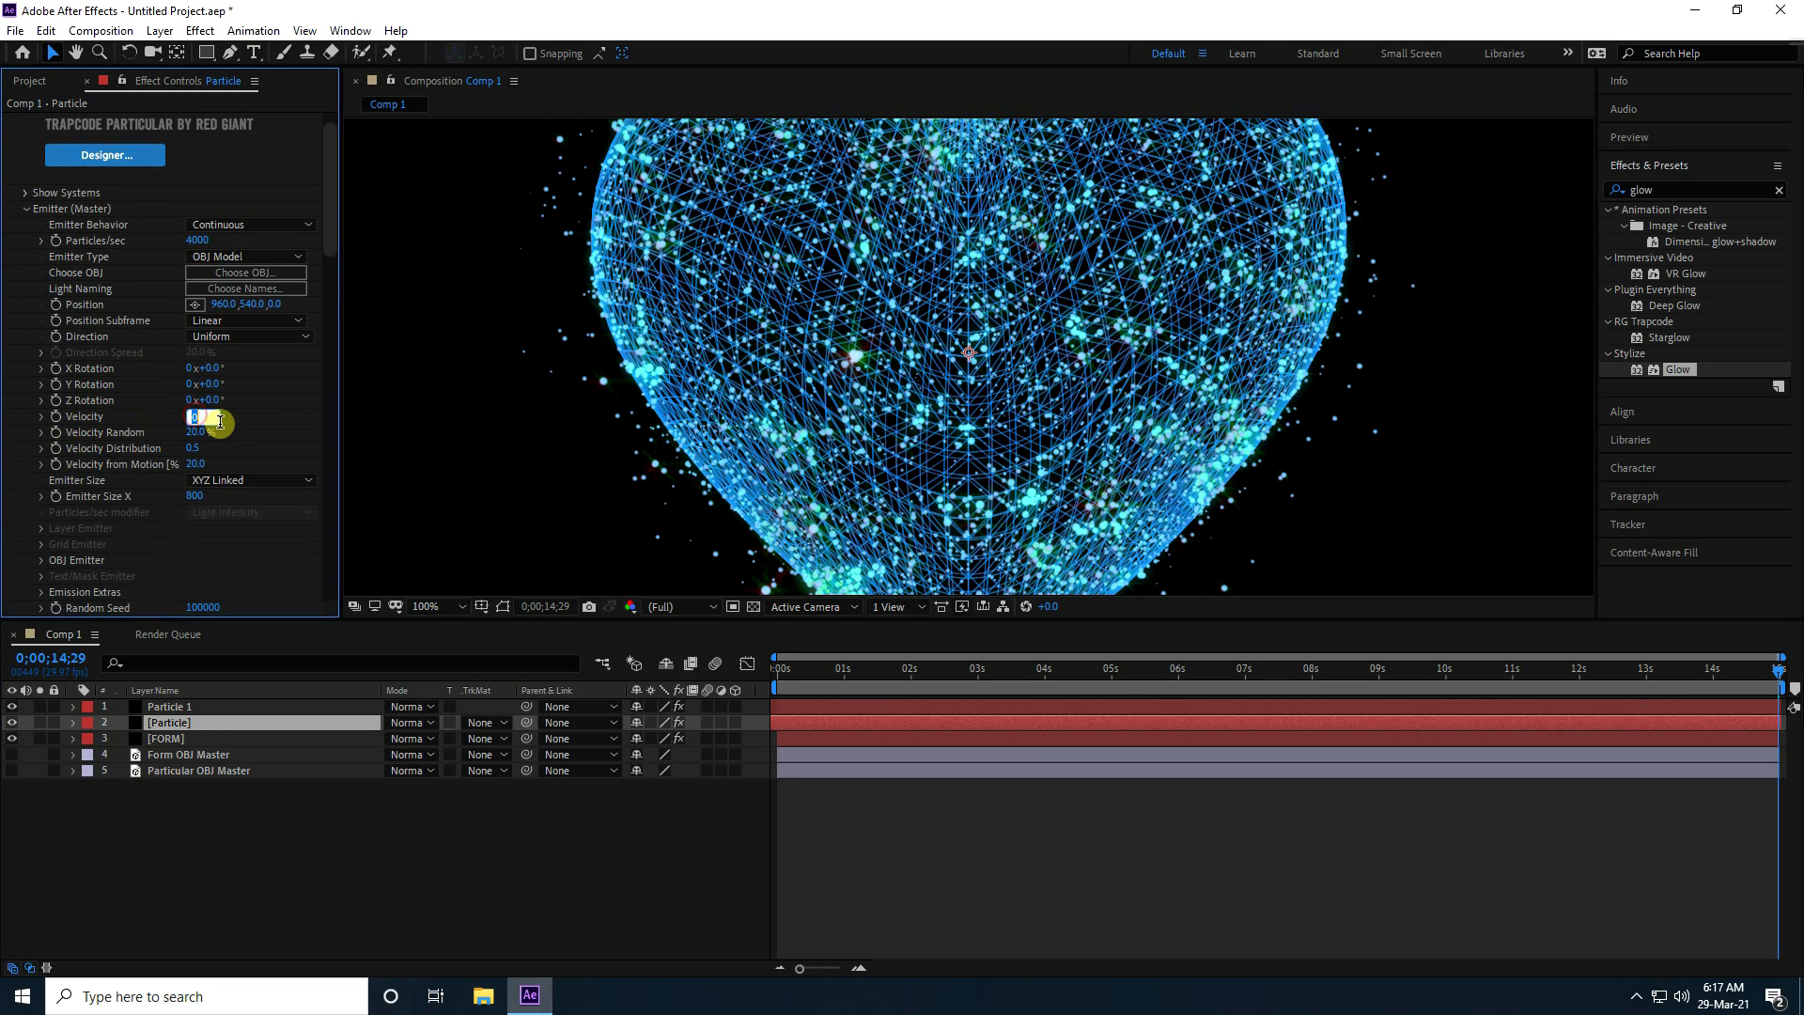
pyautogui.press('Return')
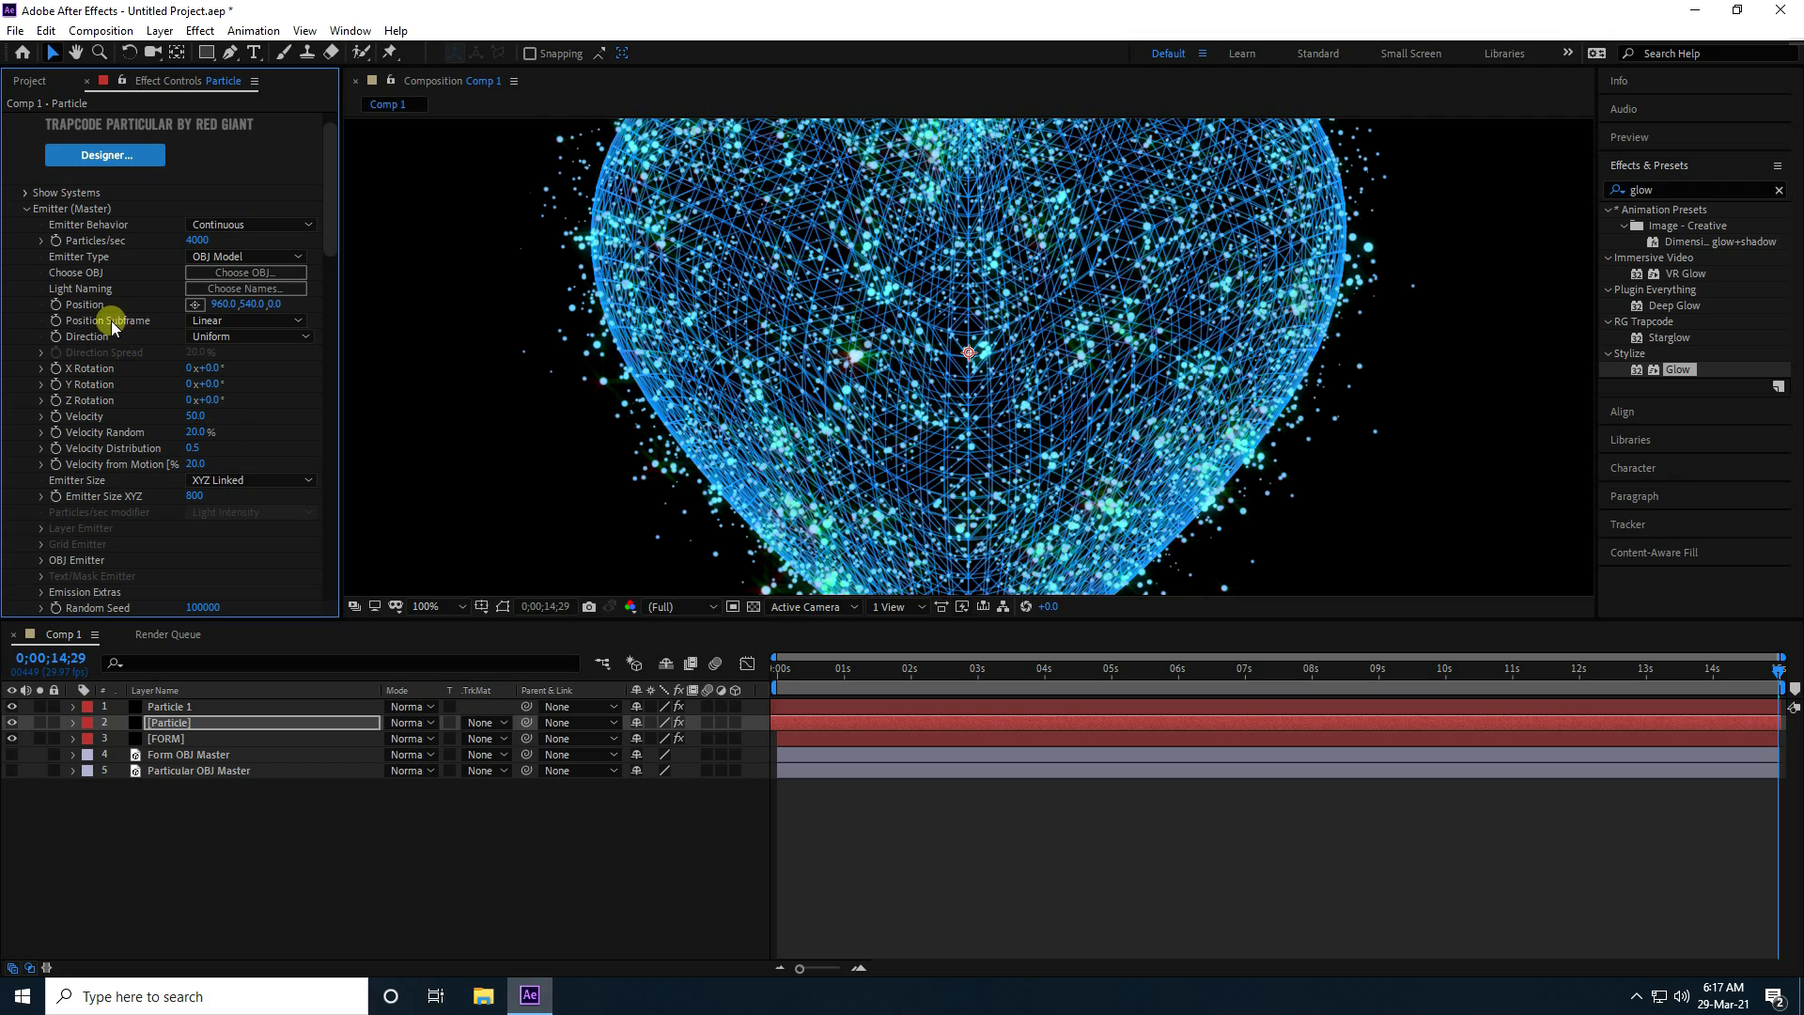
# Set the emitter Velocity of the Particle 1 layer to 200
pyautogui.click(172, 707)
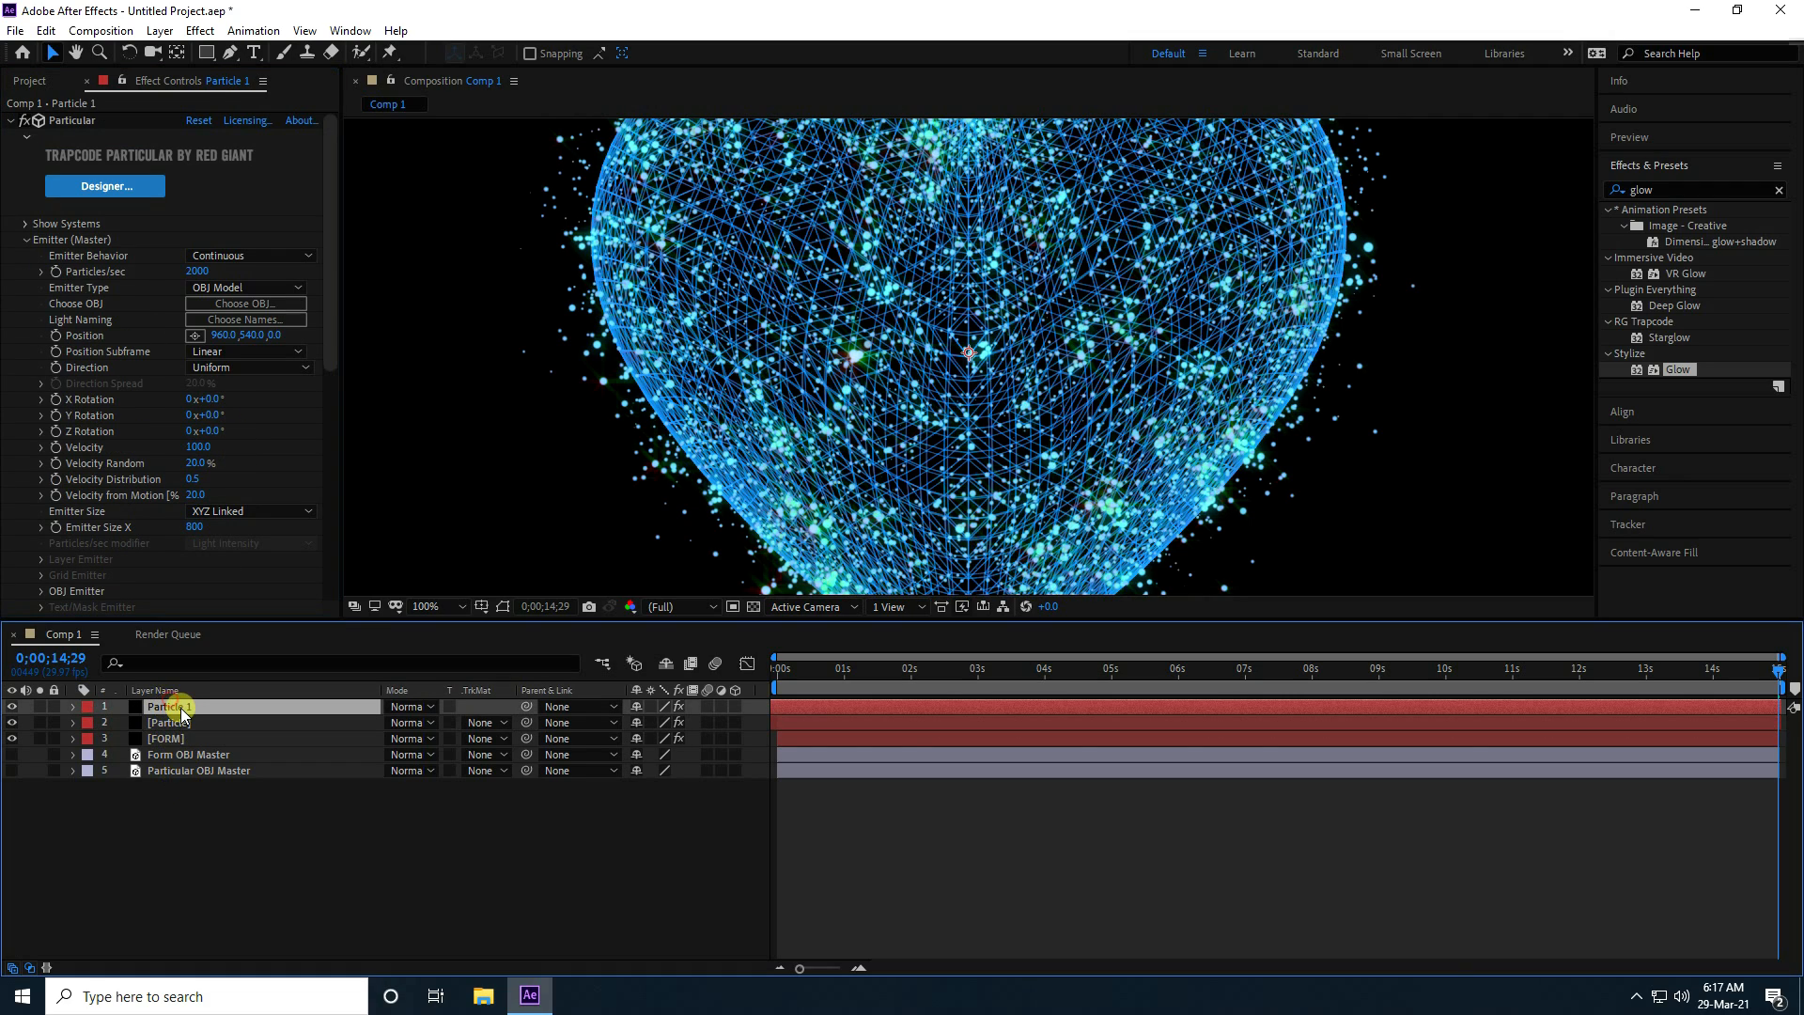
pyautogui.click(199, 448)
pyautogui.write('20')
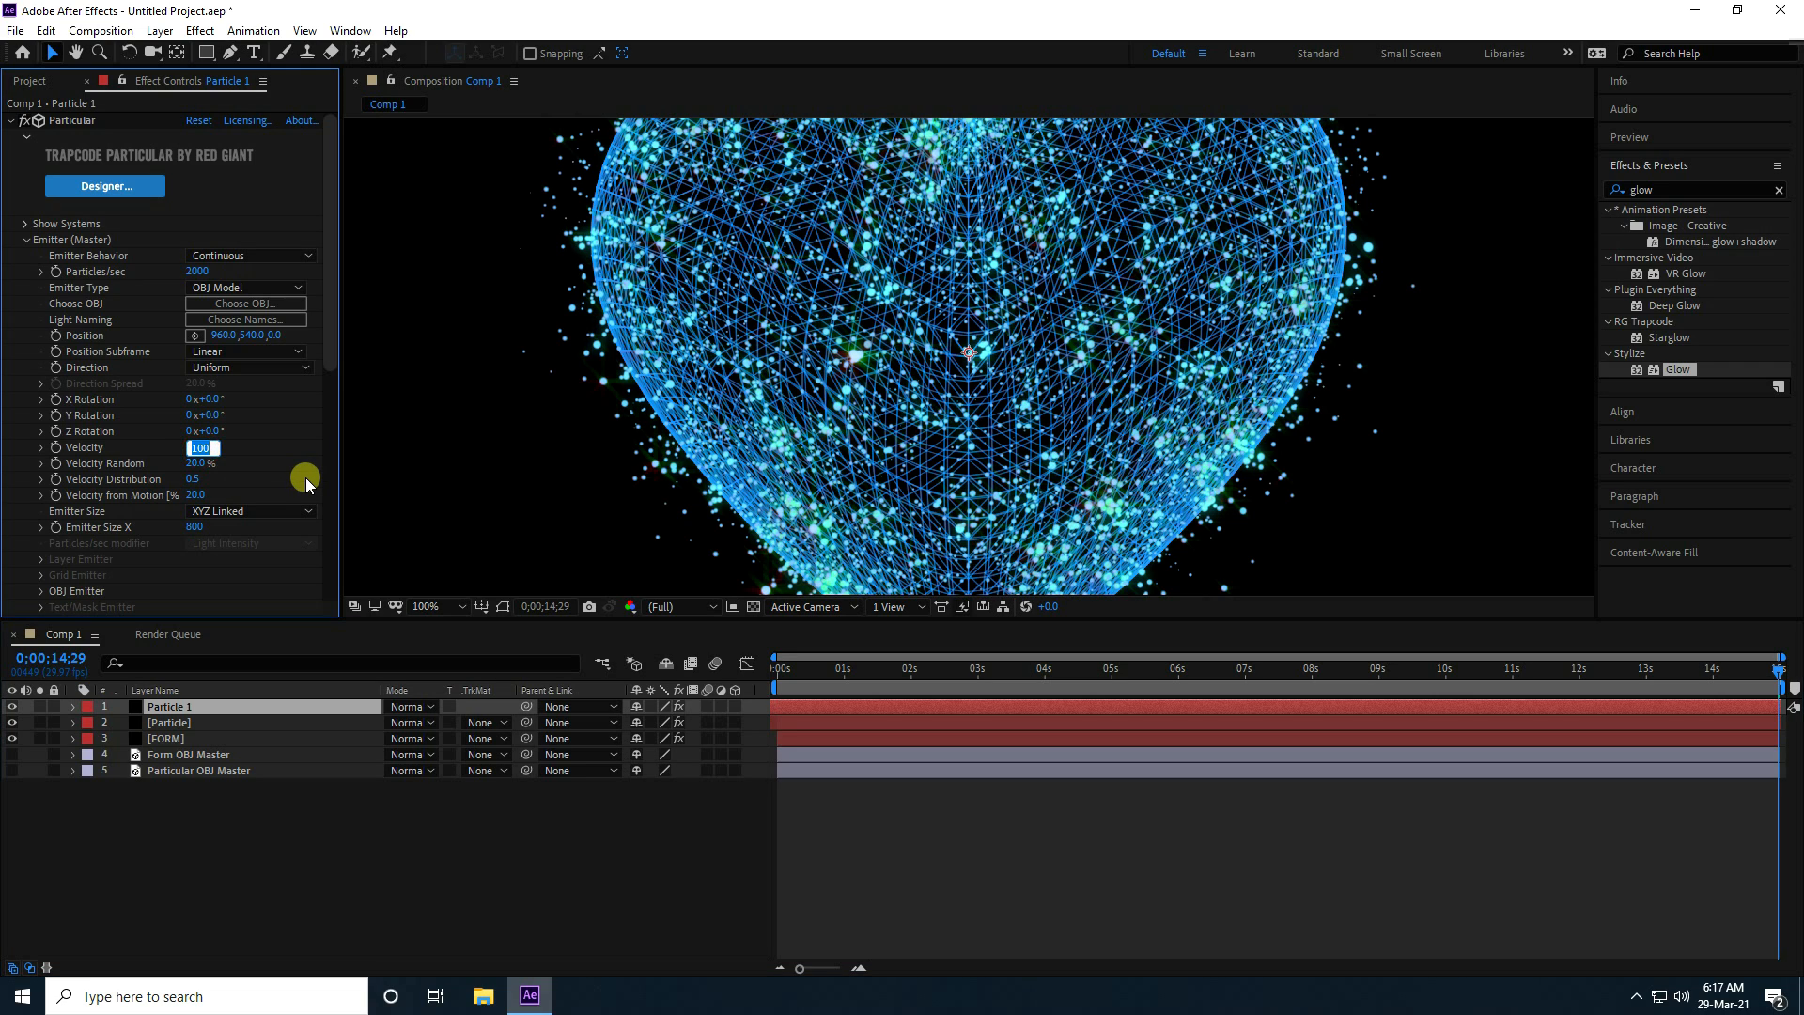
pyautogui.write('0')
pyautogui.press('Return')
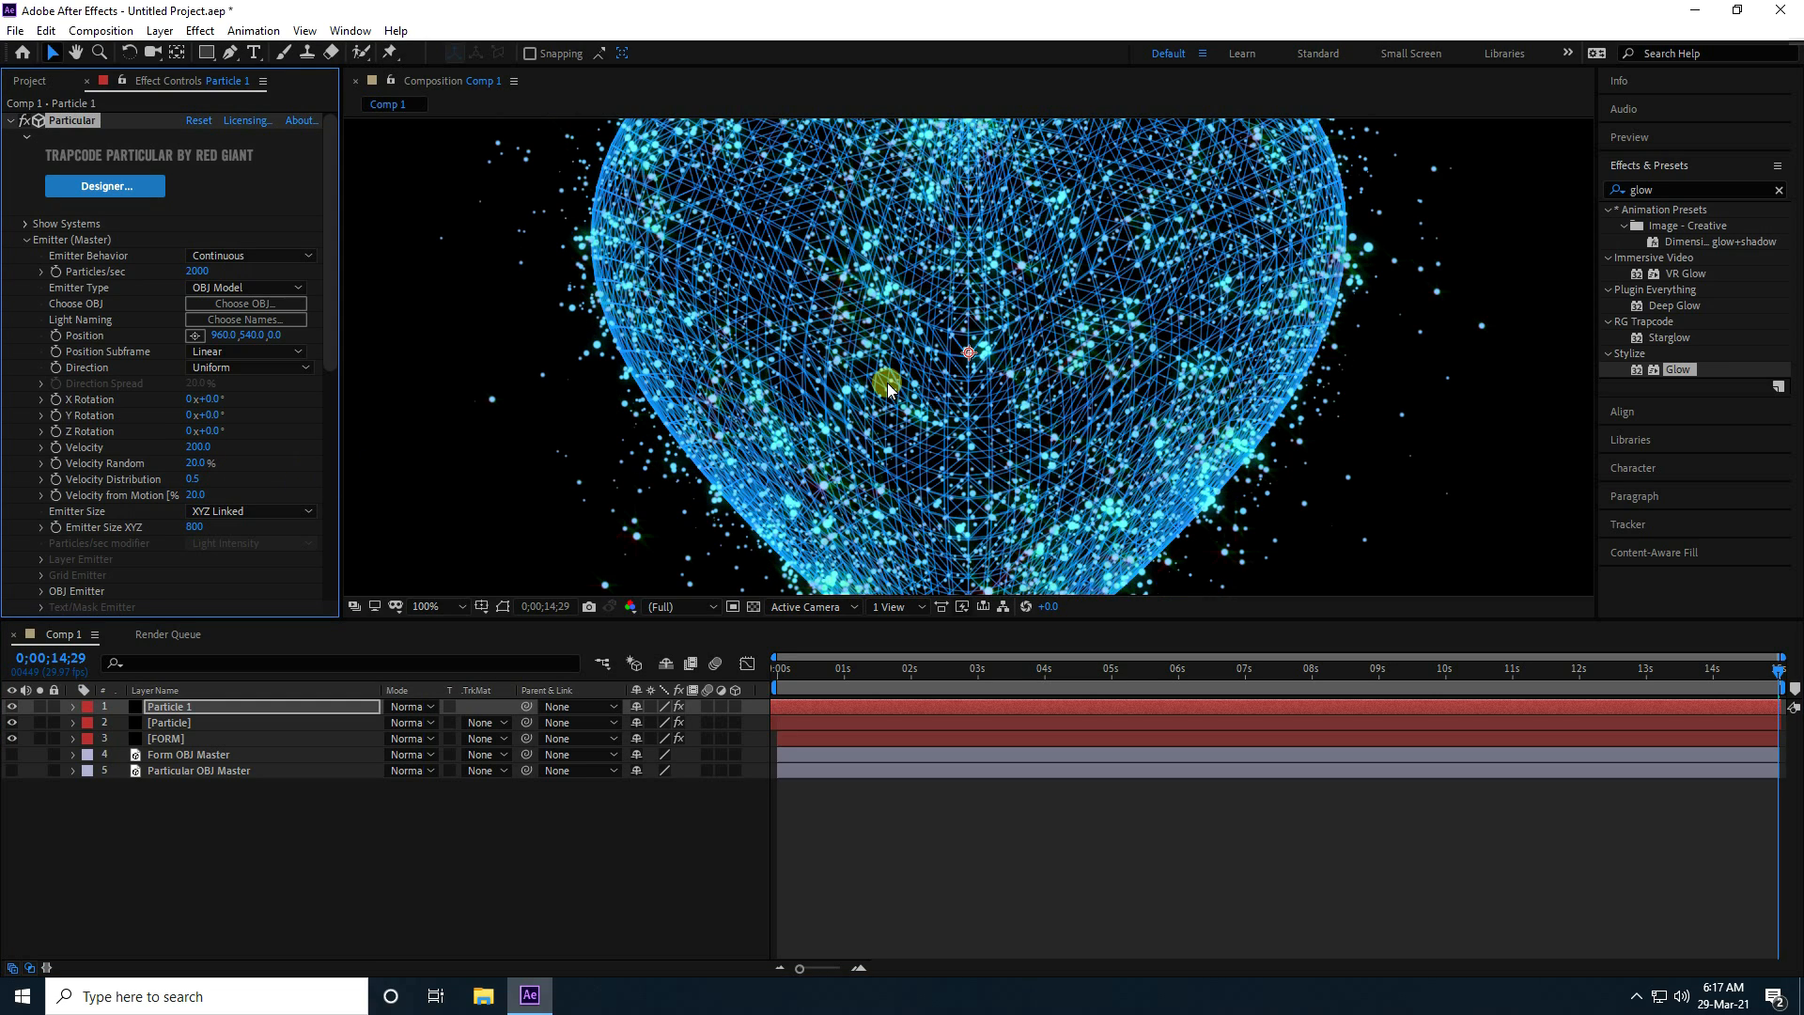
pyautogui.press(',')
pyautogui.press('.')
# Try the Warm Star and Cold Heaven 2 presets for Particle 1's Starglow effect and settle on Cold Heaven
pyautogui.click(26, 240)
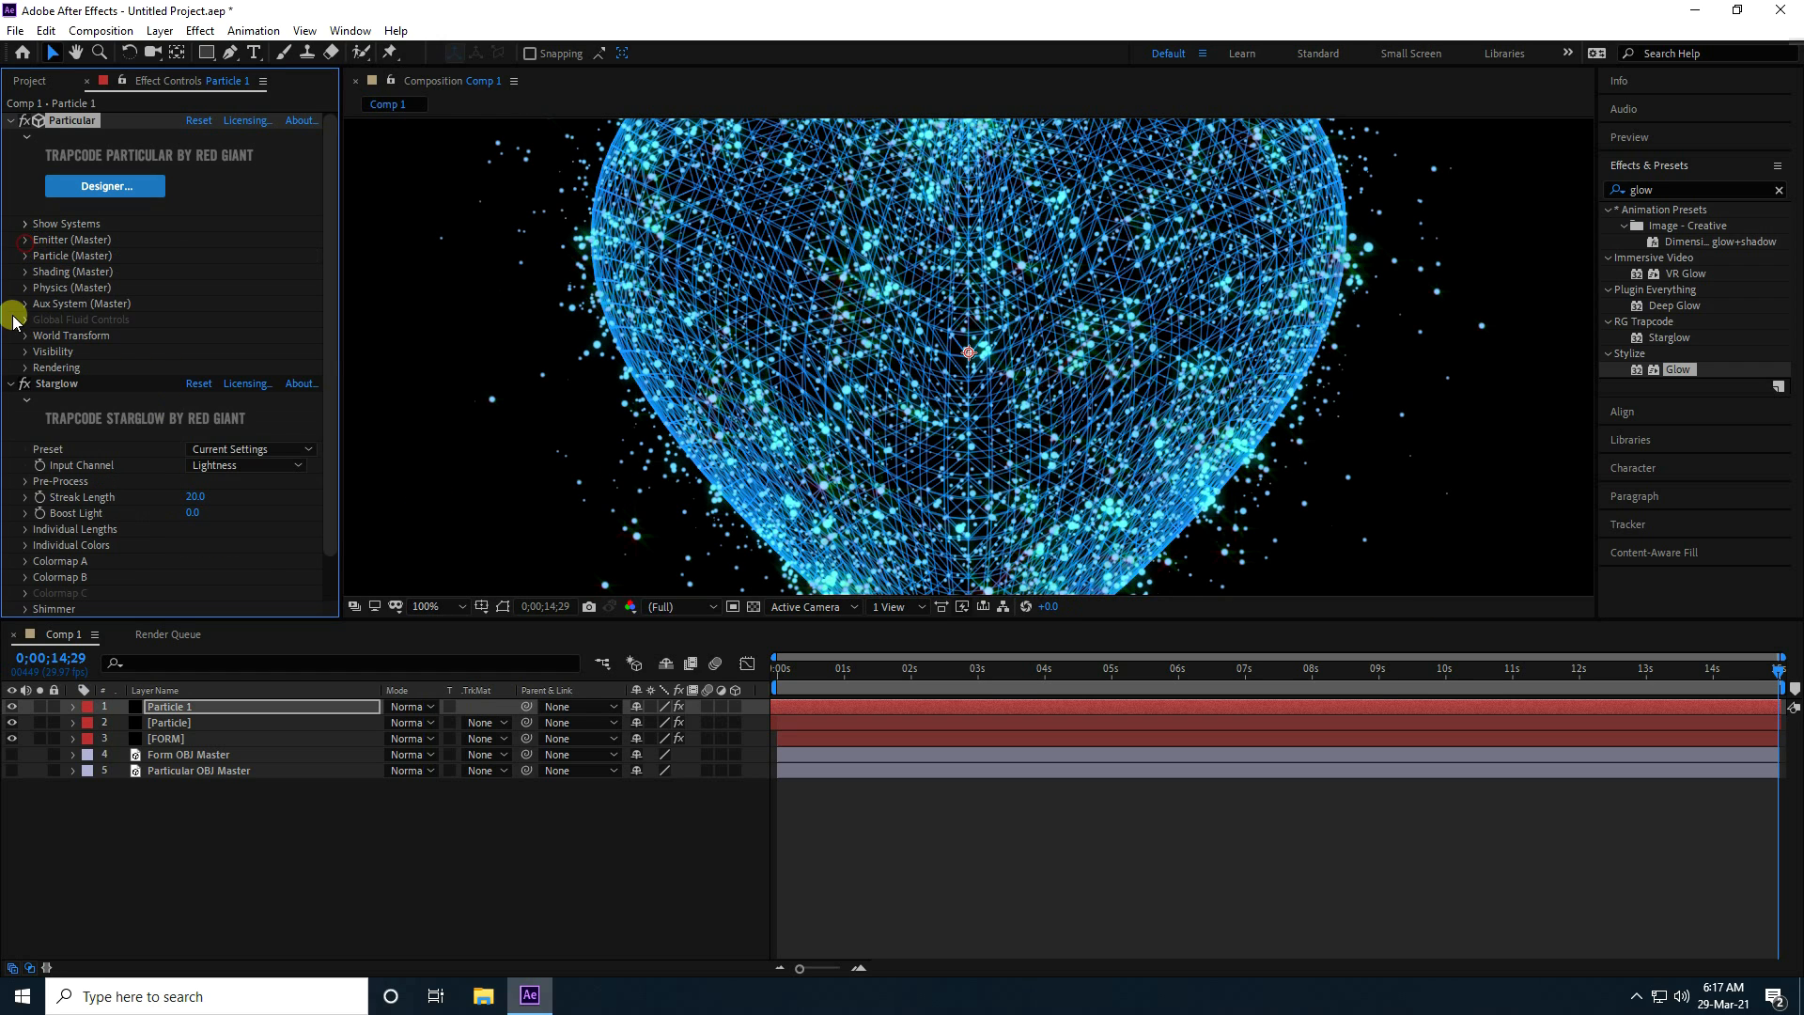
pyautogui.scroll(-1, 54, 374)
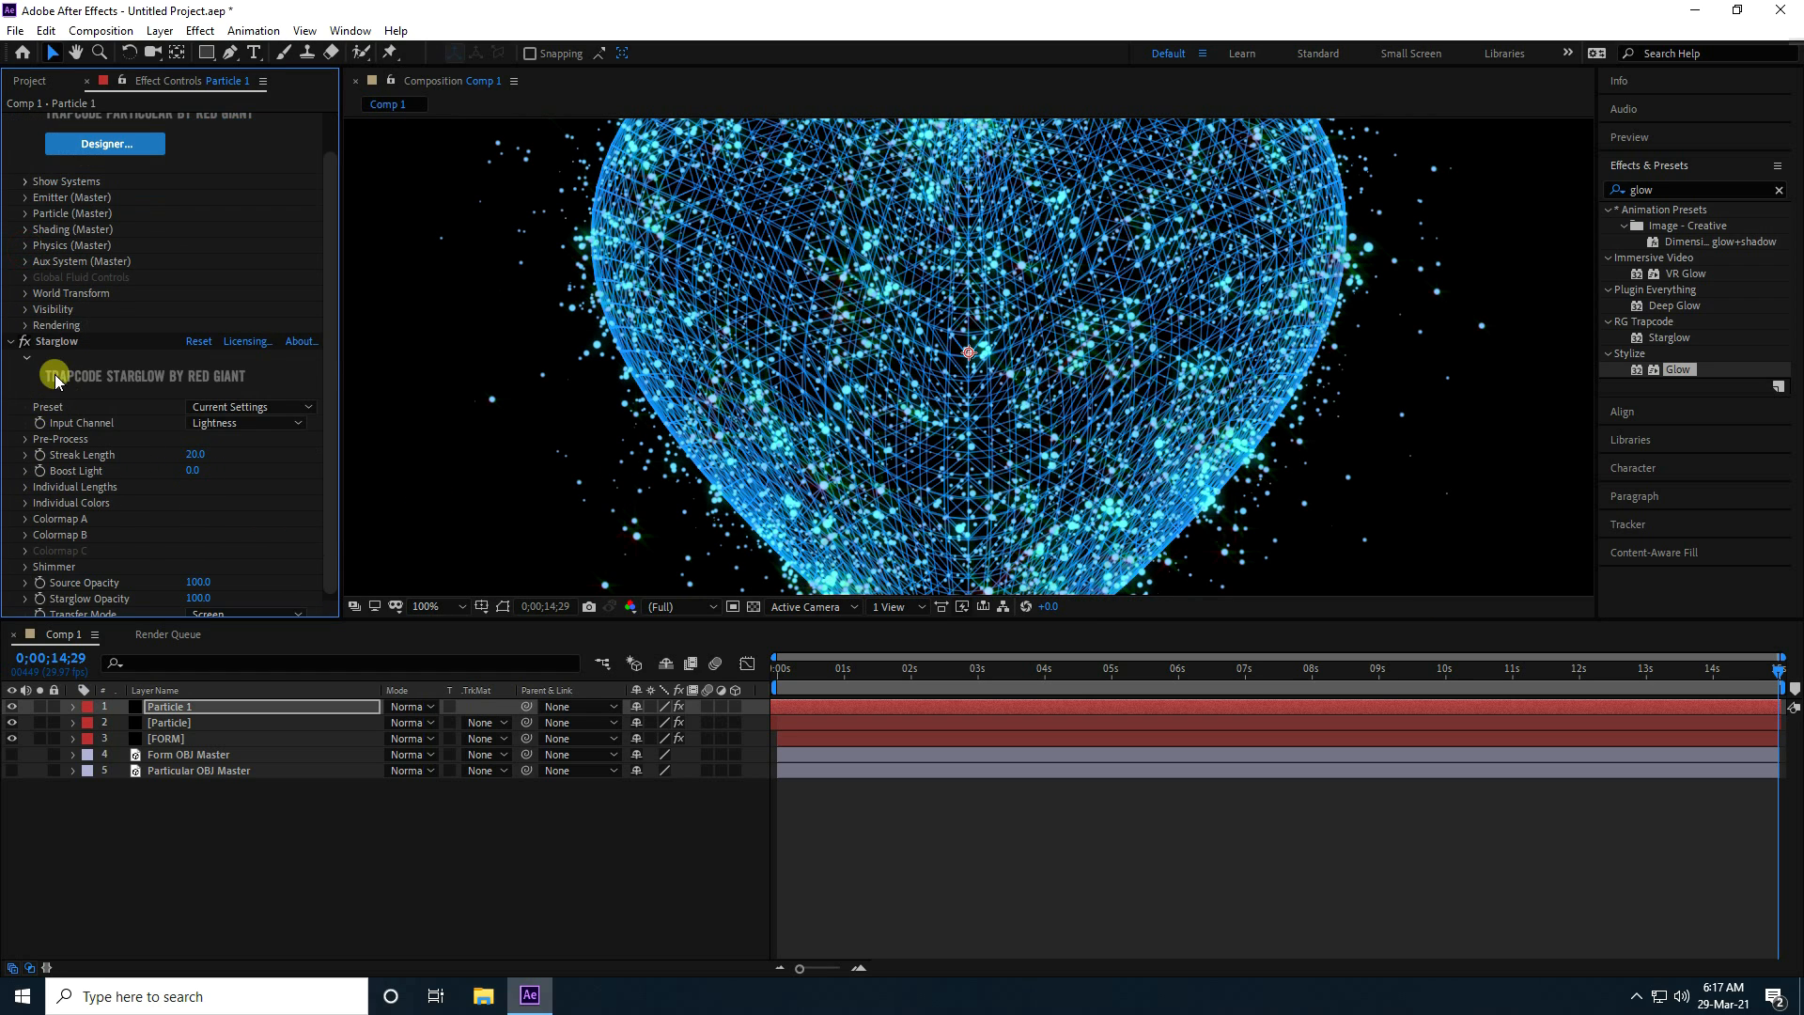
pyautogui.click(302, 407)
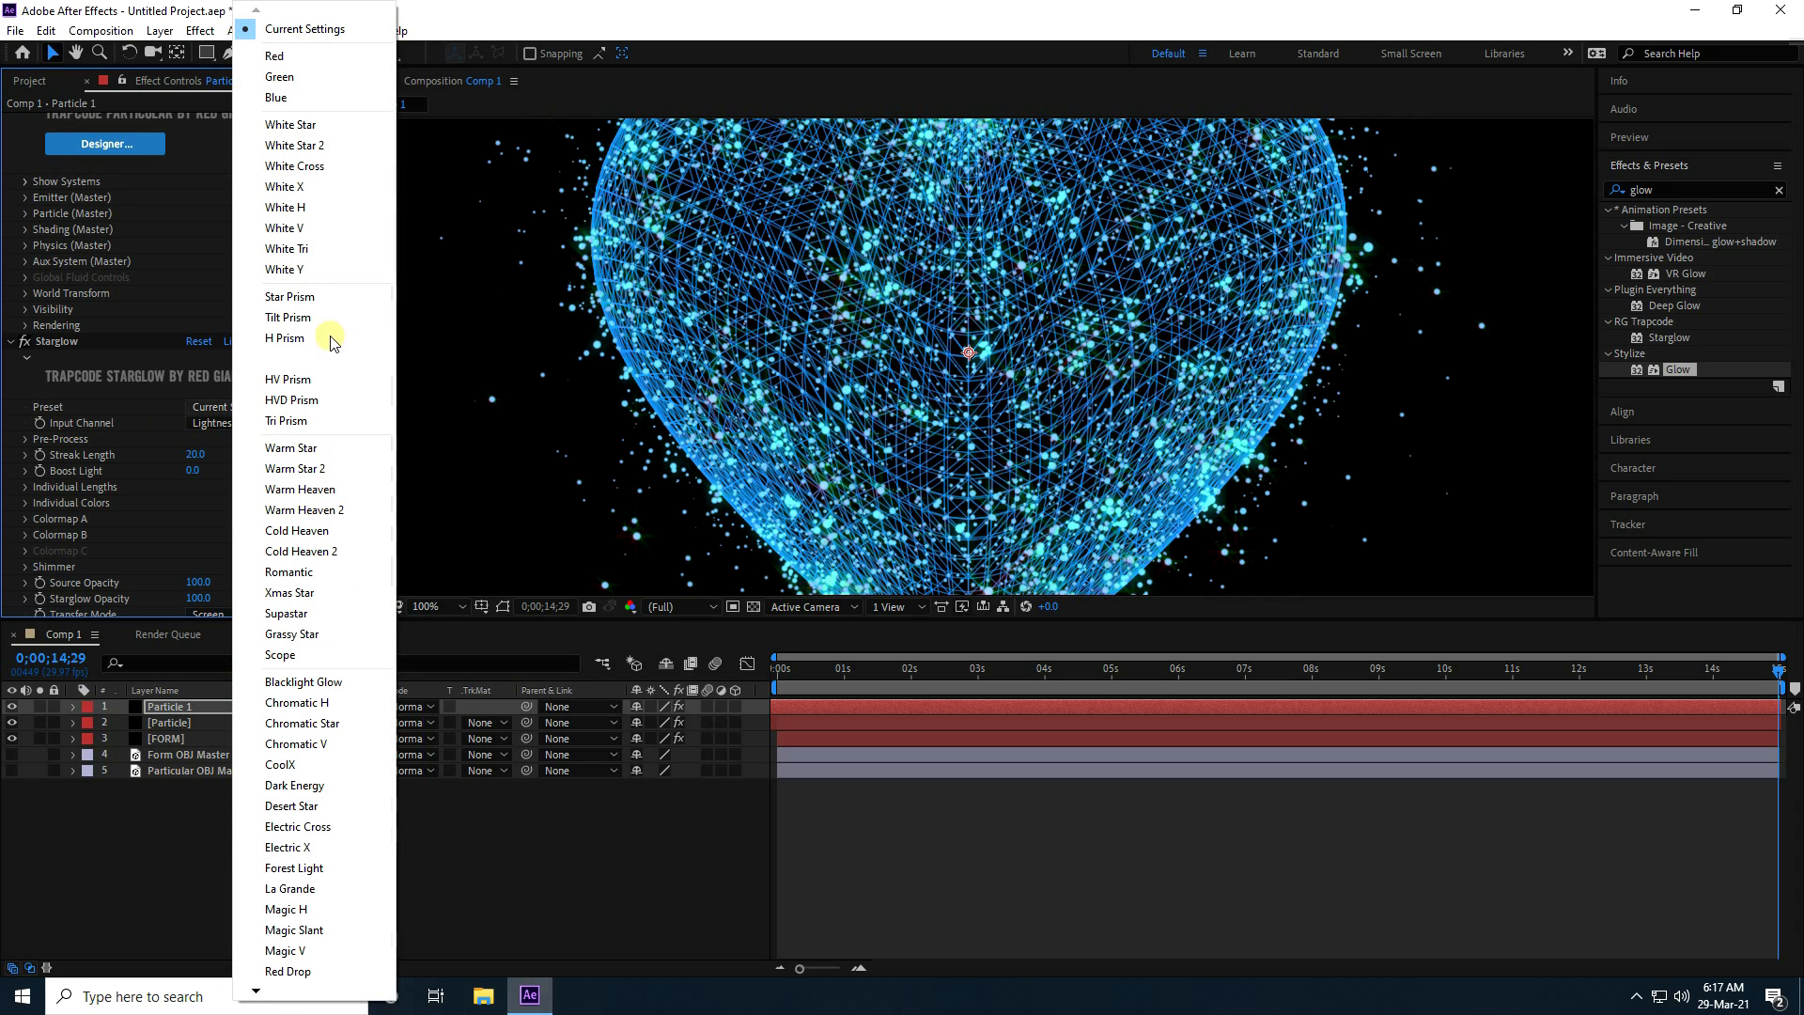
pyautogui.click(331, 449)
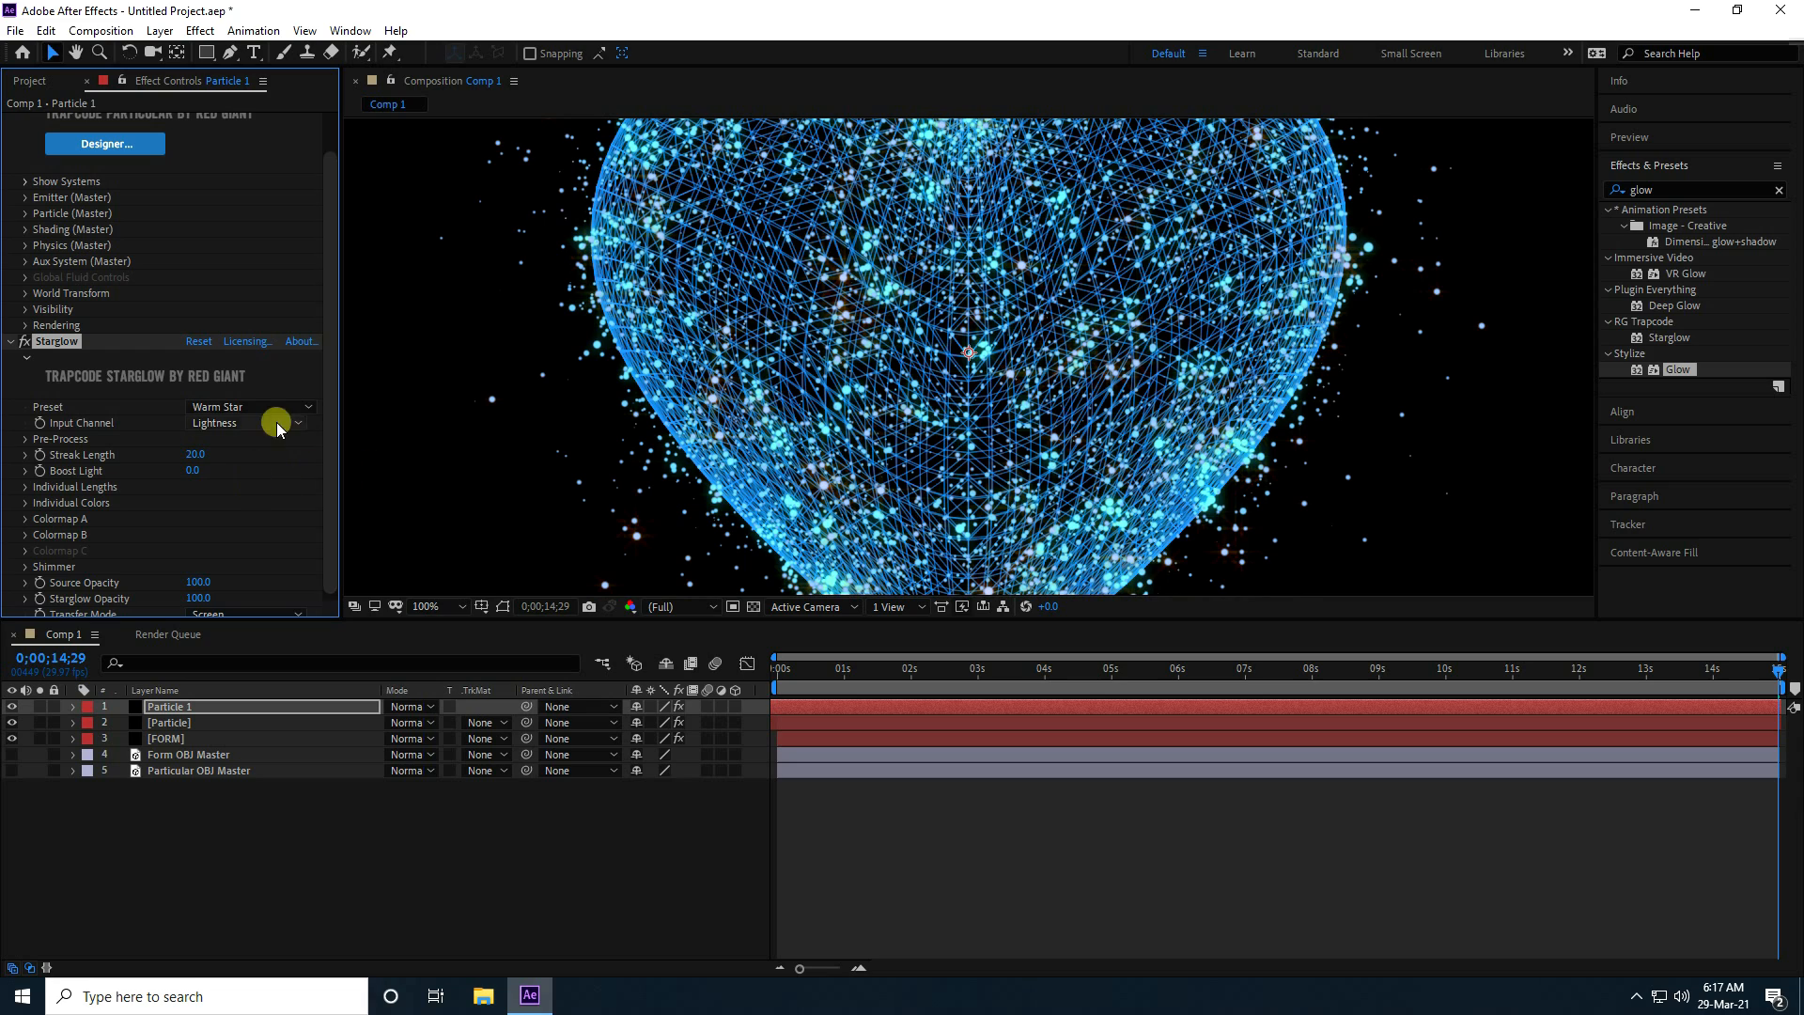
pyautogui.click(277, 408)
pyautogui.click(299, 534)
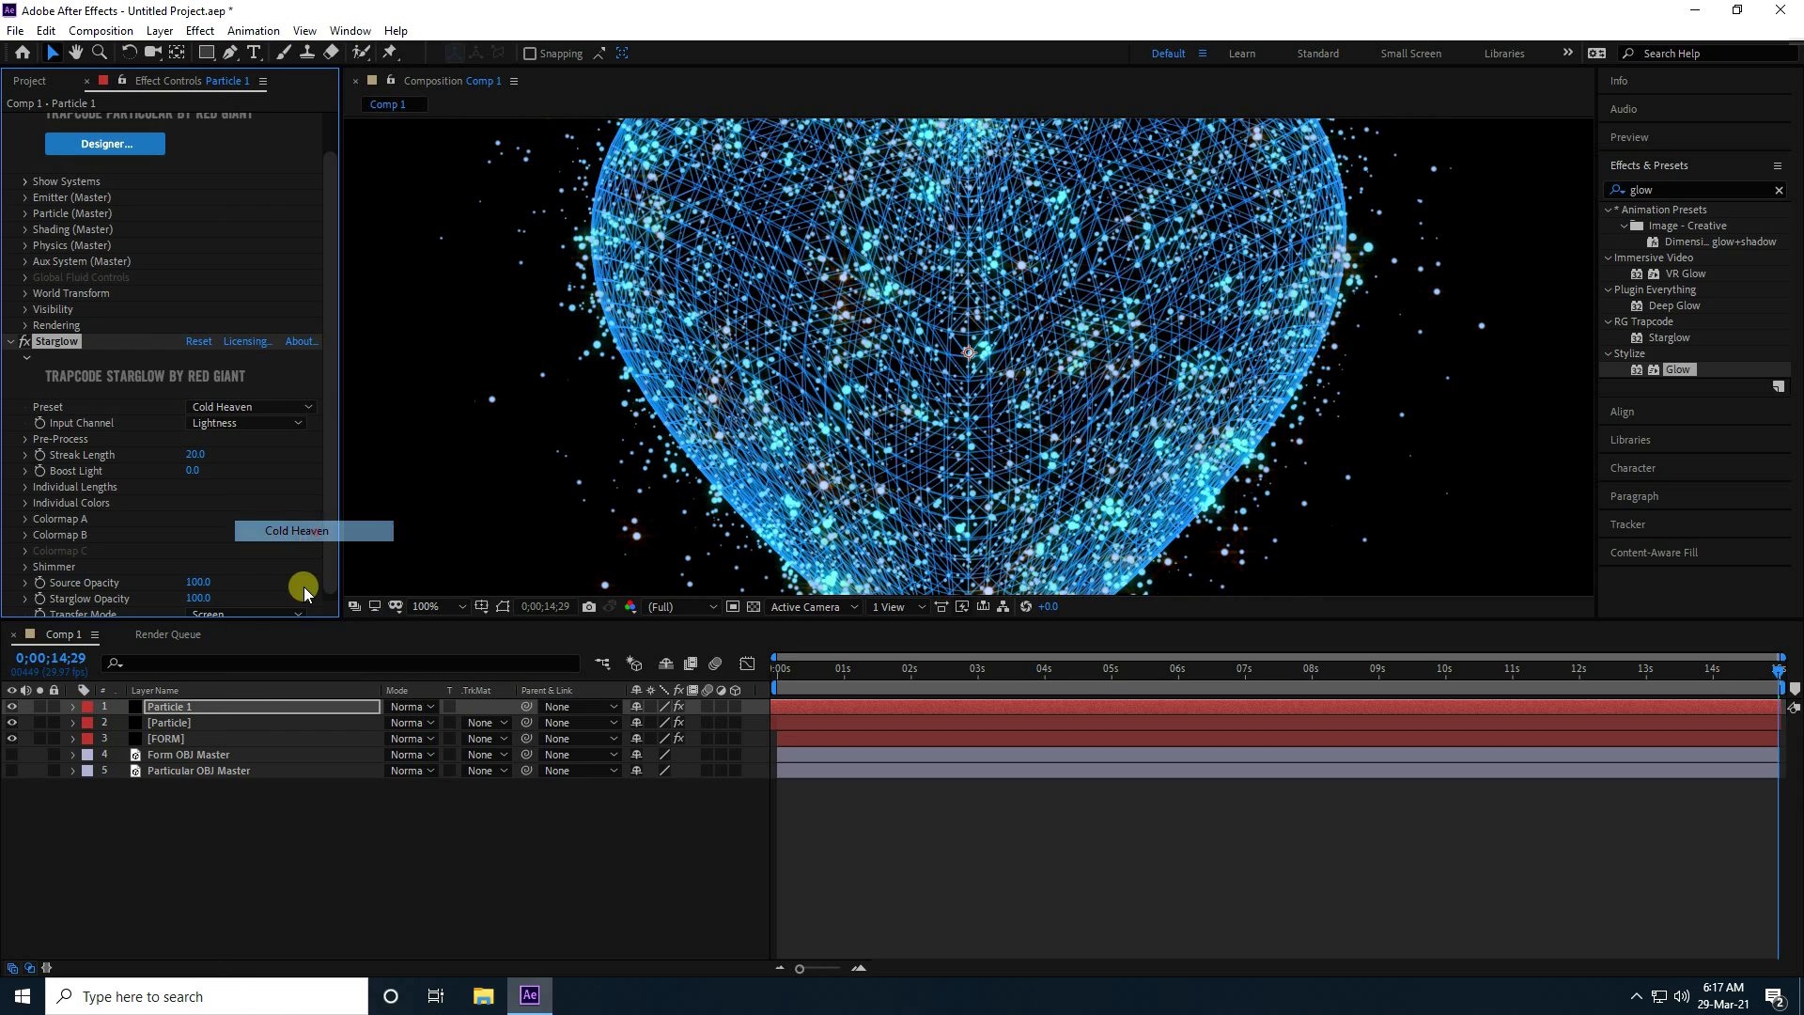
pyautogui.click(275, 407)
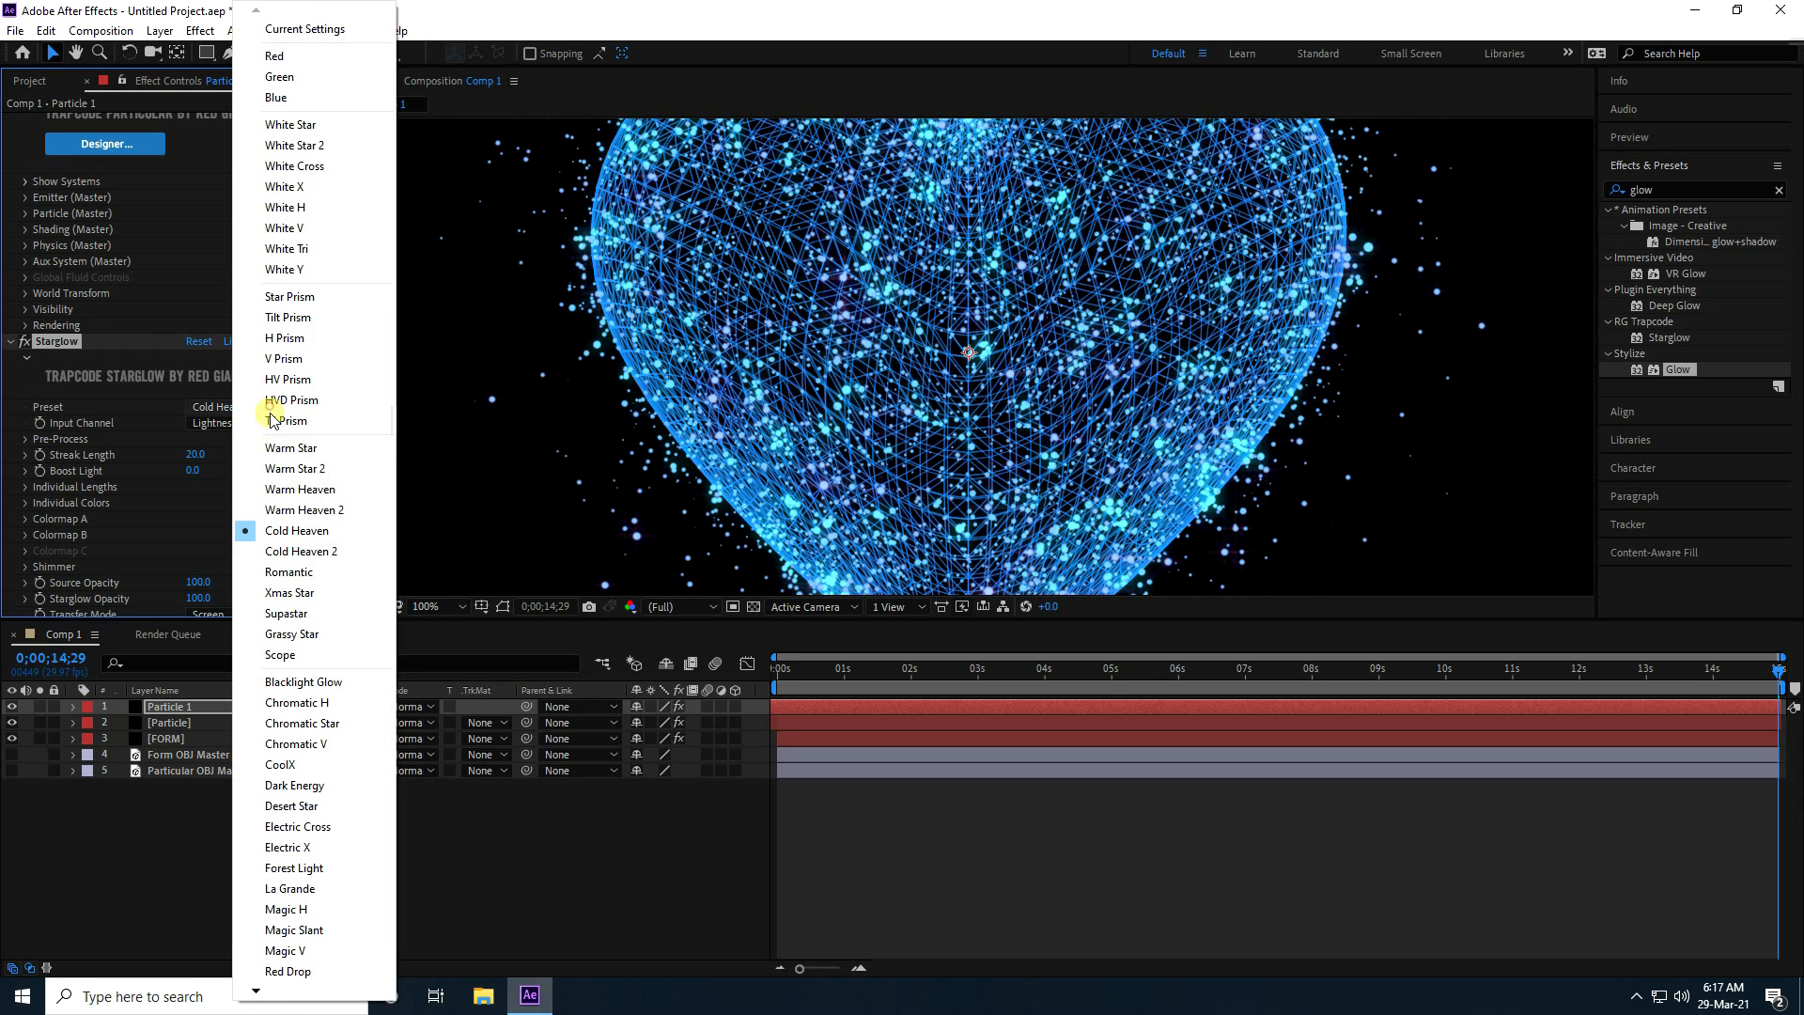
pyautogui.click(298, 552)
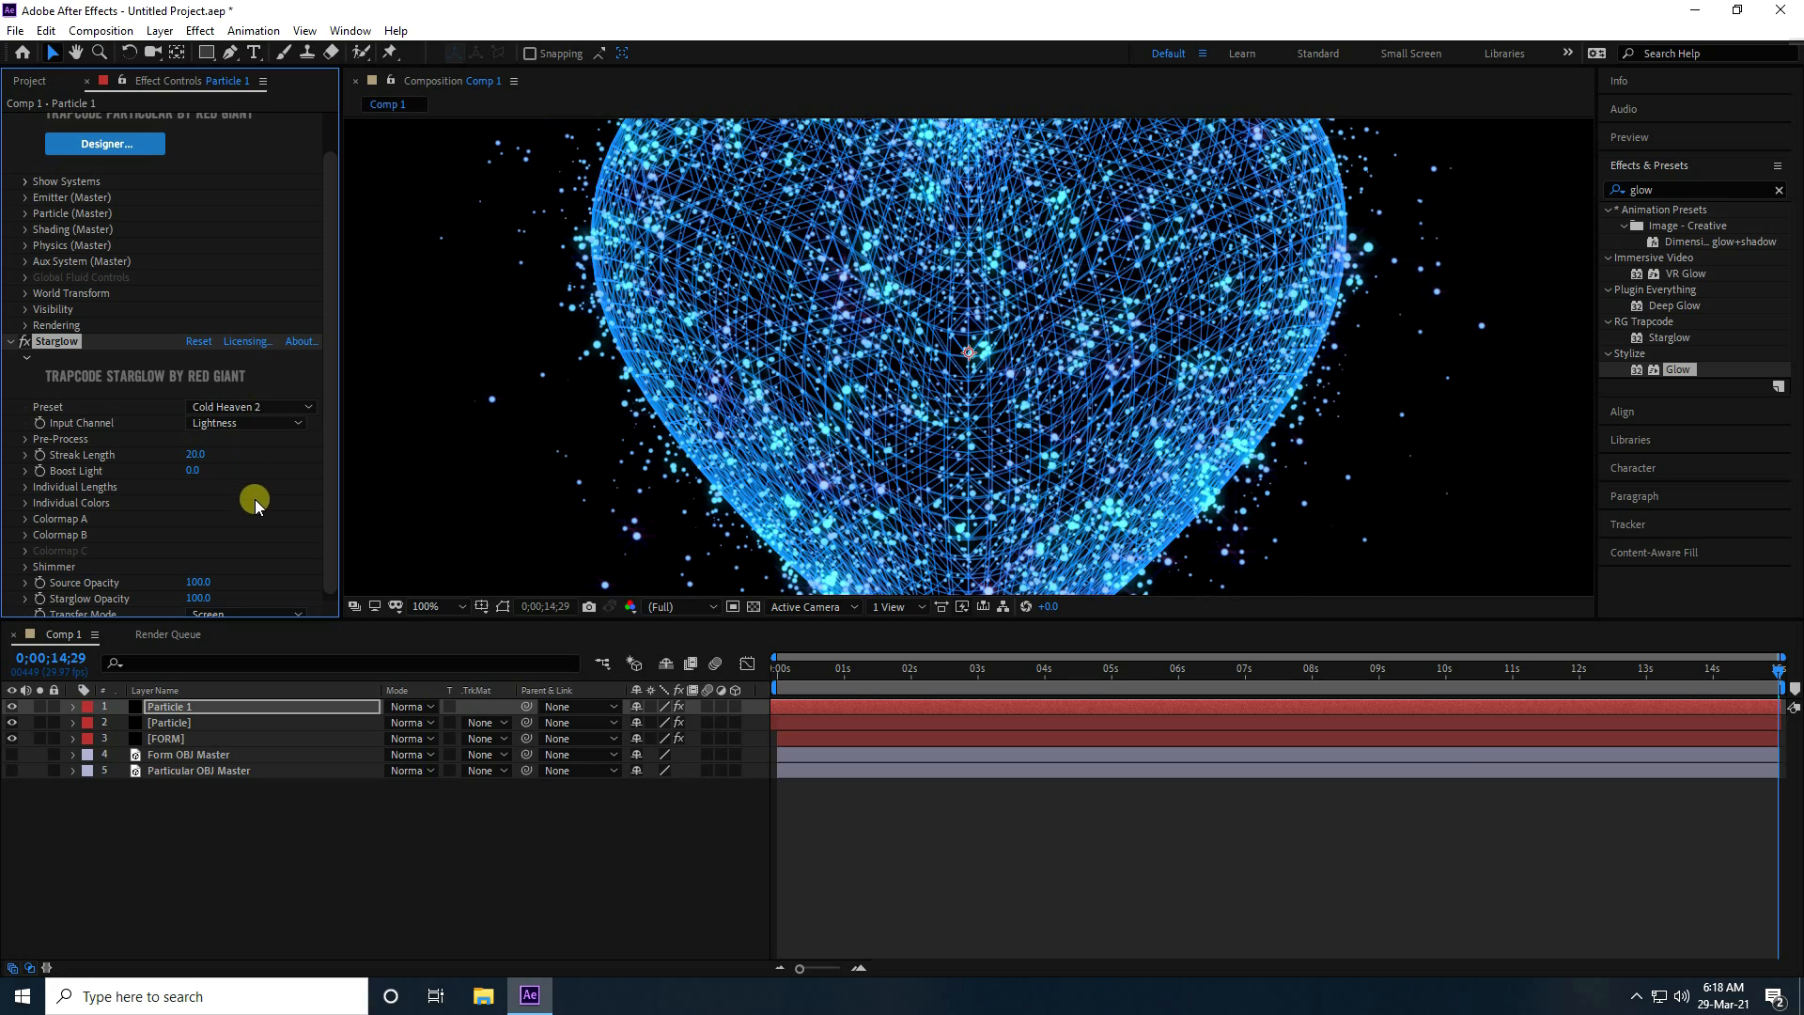
pyautogui.click(262, 404)
pyautogui.click(307, 536)
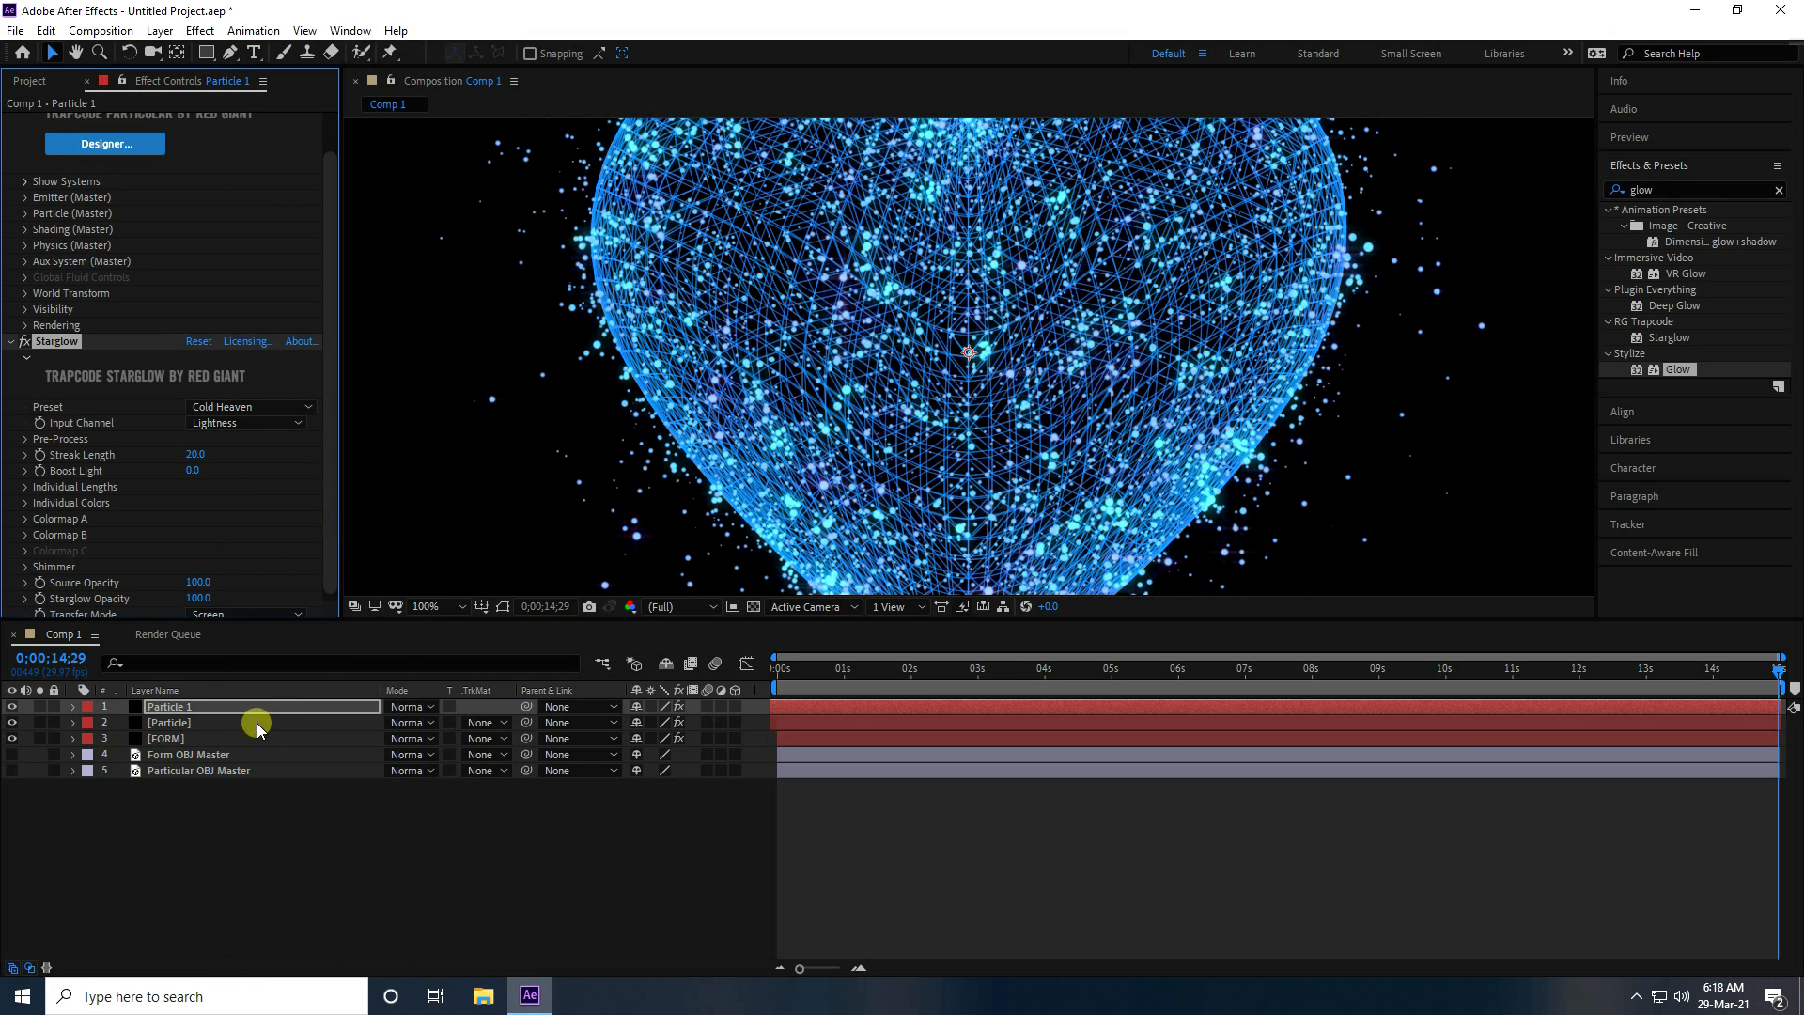
# Change the particle Color of the Particle 1 layer to white (FFFFFF)
pyautogui.click(25, 213)
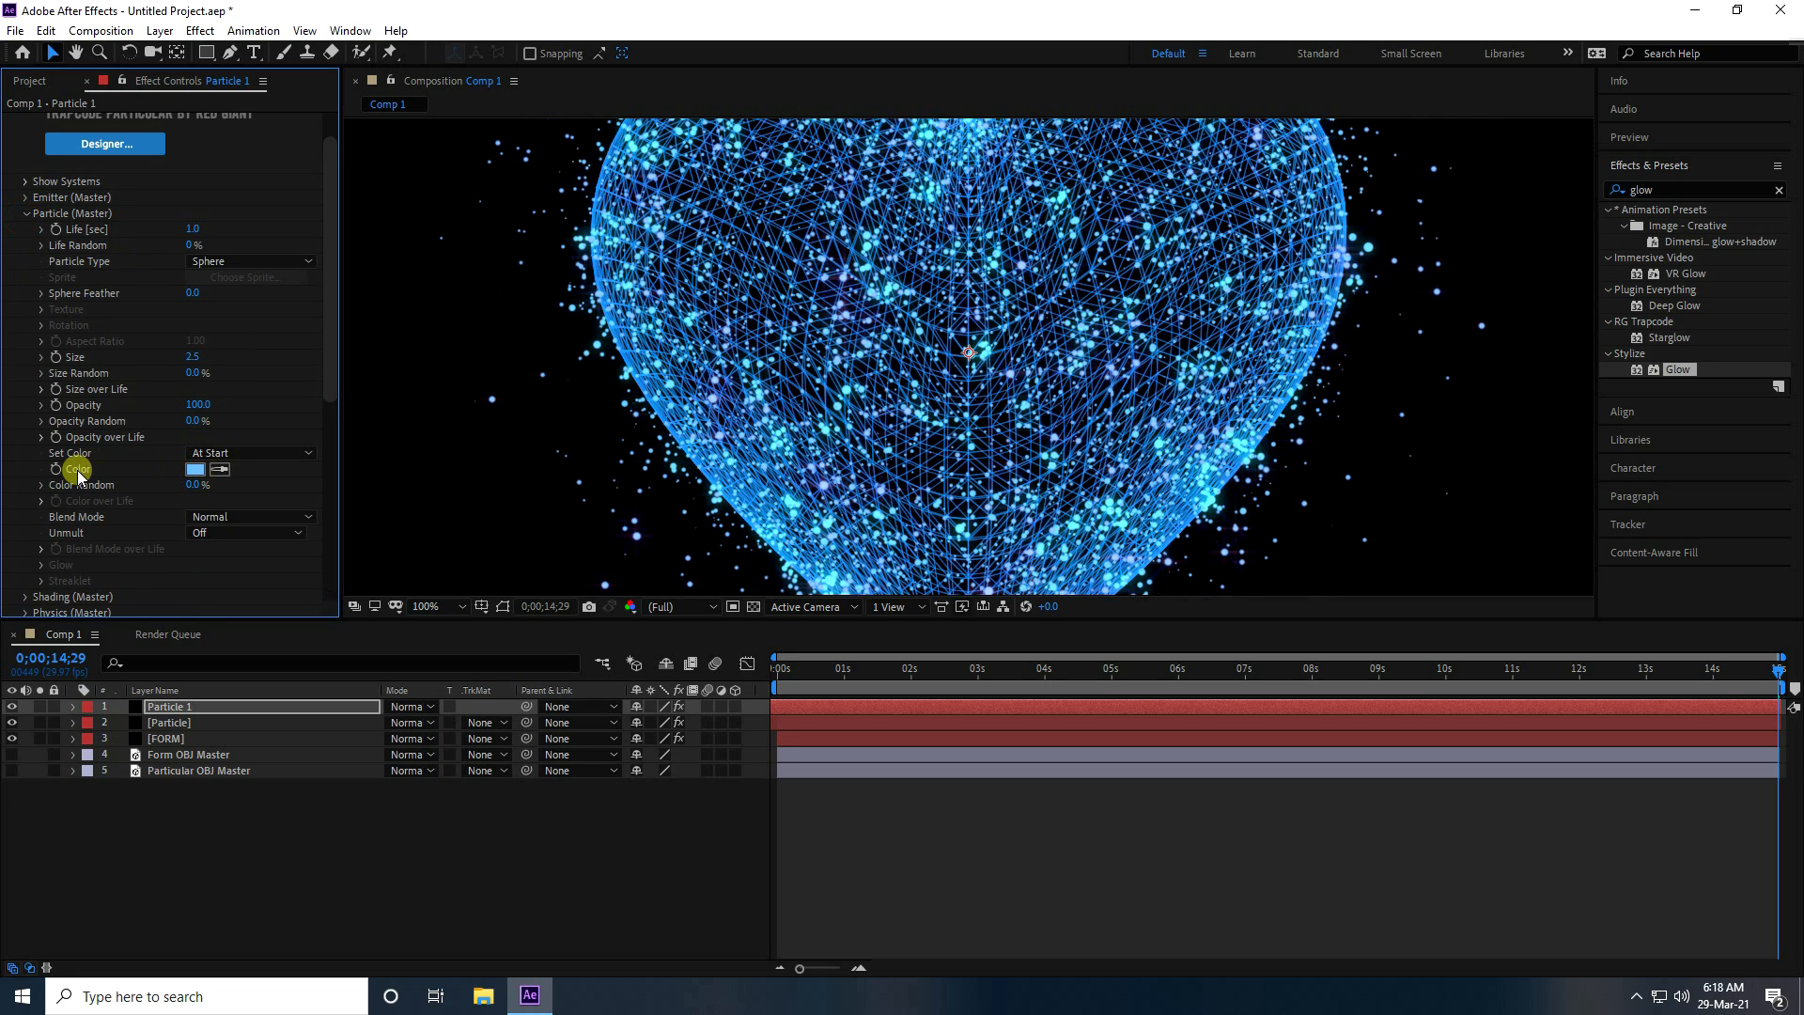
pyautogui.click(193, 470)
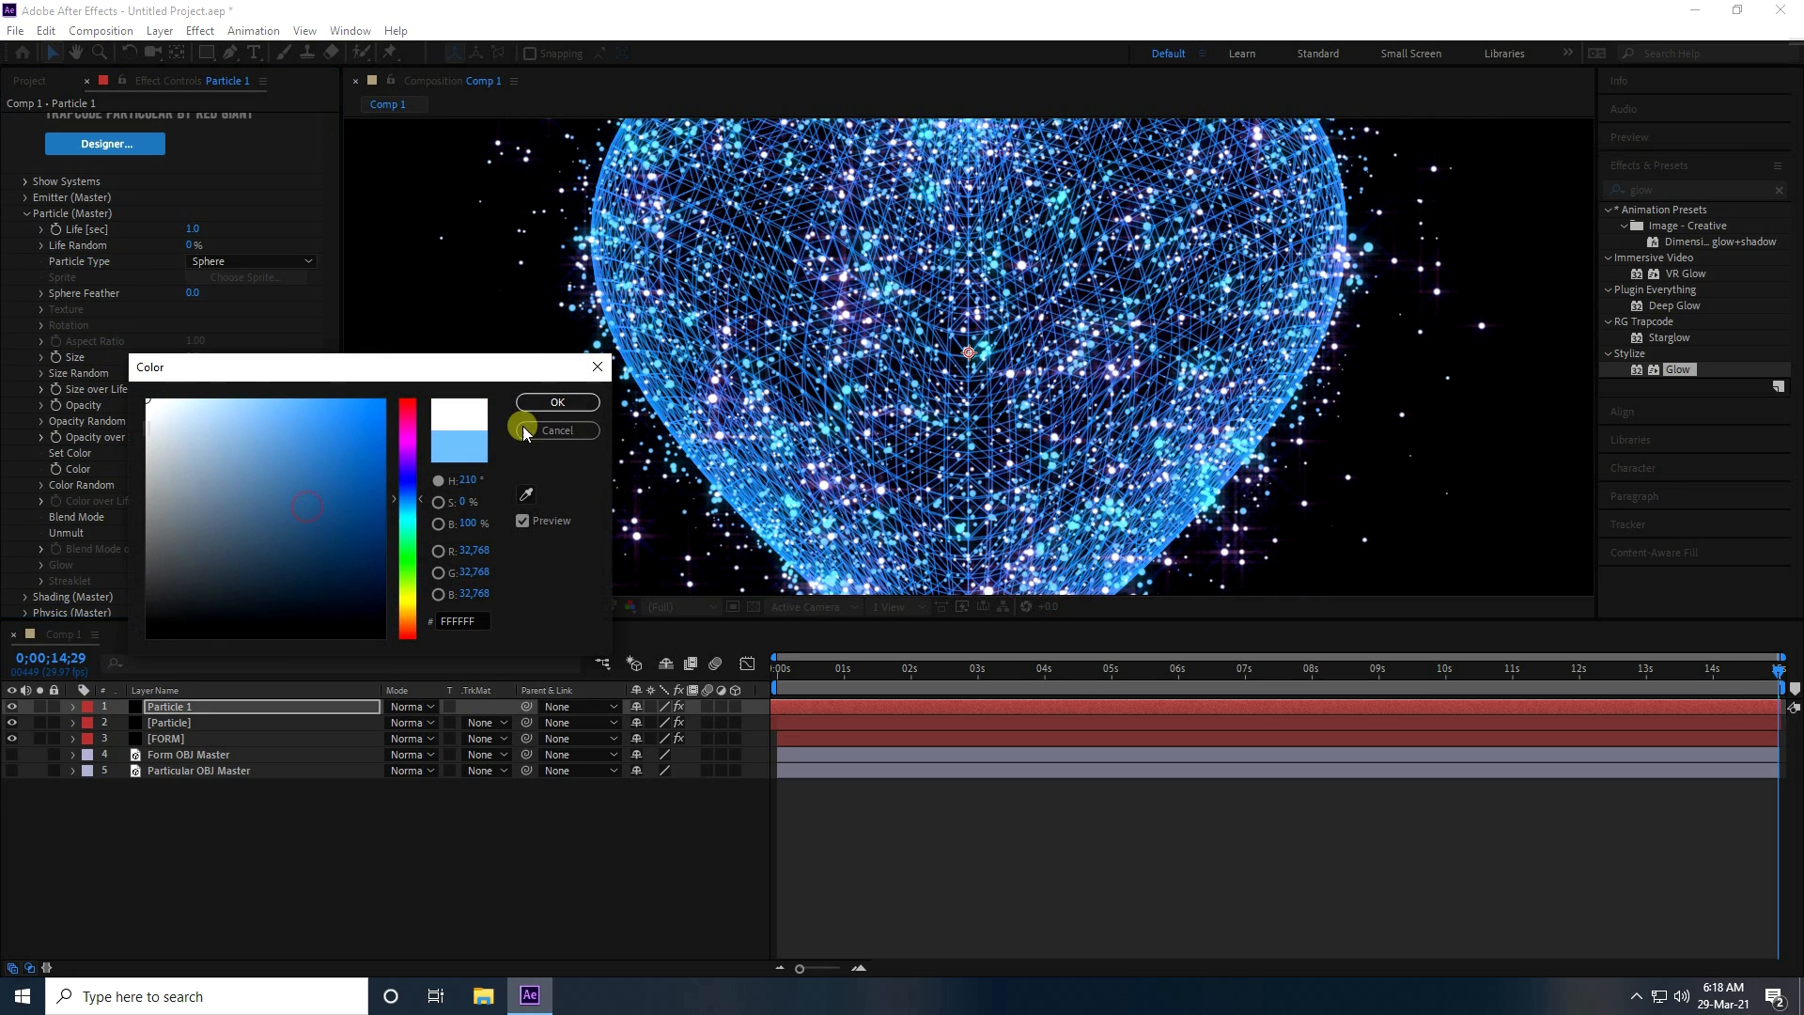
pyautogui.click(556, 403)
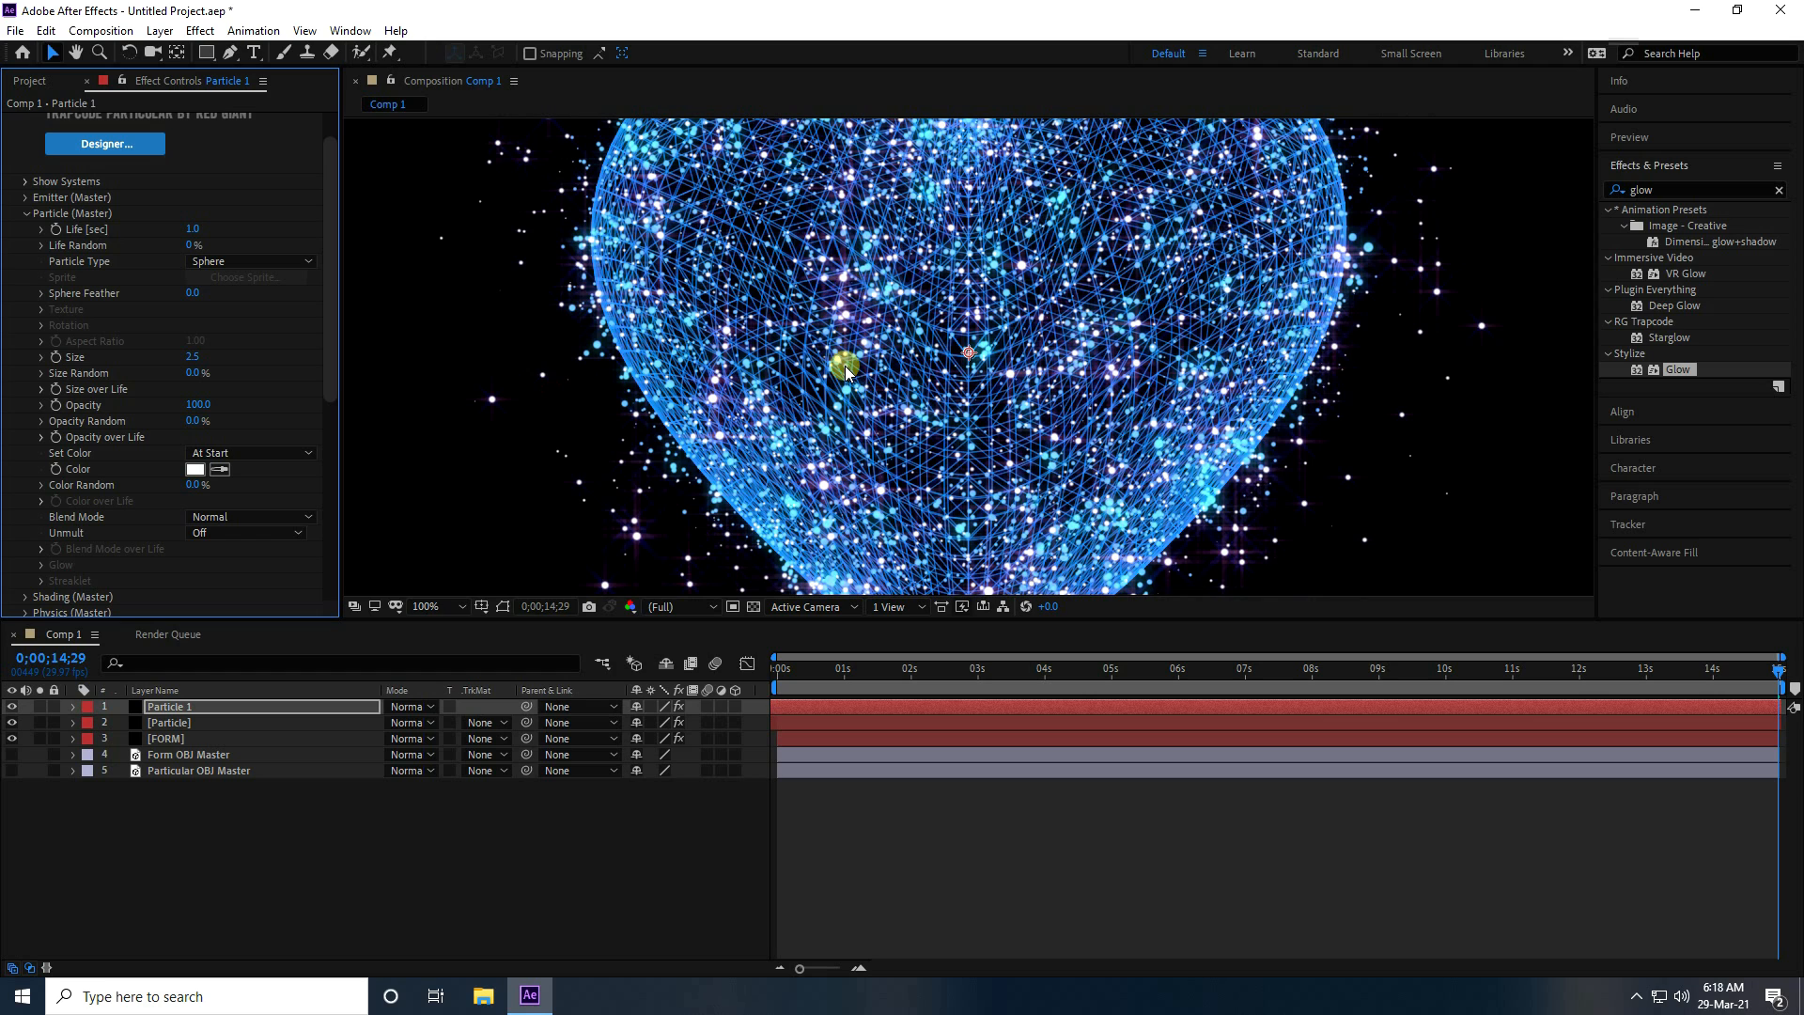
# Examine the white Starglow particles around the heart at several magnifications
pyautogui.press(',')
pyautogui.press(',')
pyautogui.press(',')
pyautogui.press(',')
pyautogui.press('.')
pyautogui.press('.')
pyautogui.press('.')
pyautogui.press('.')
pyautogui.press(',')
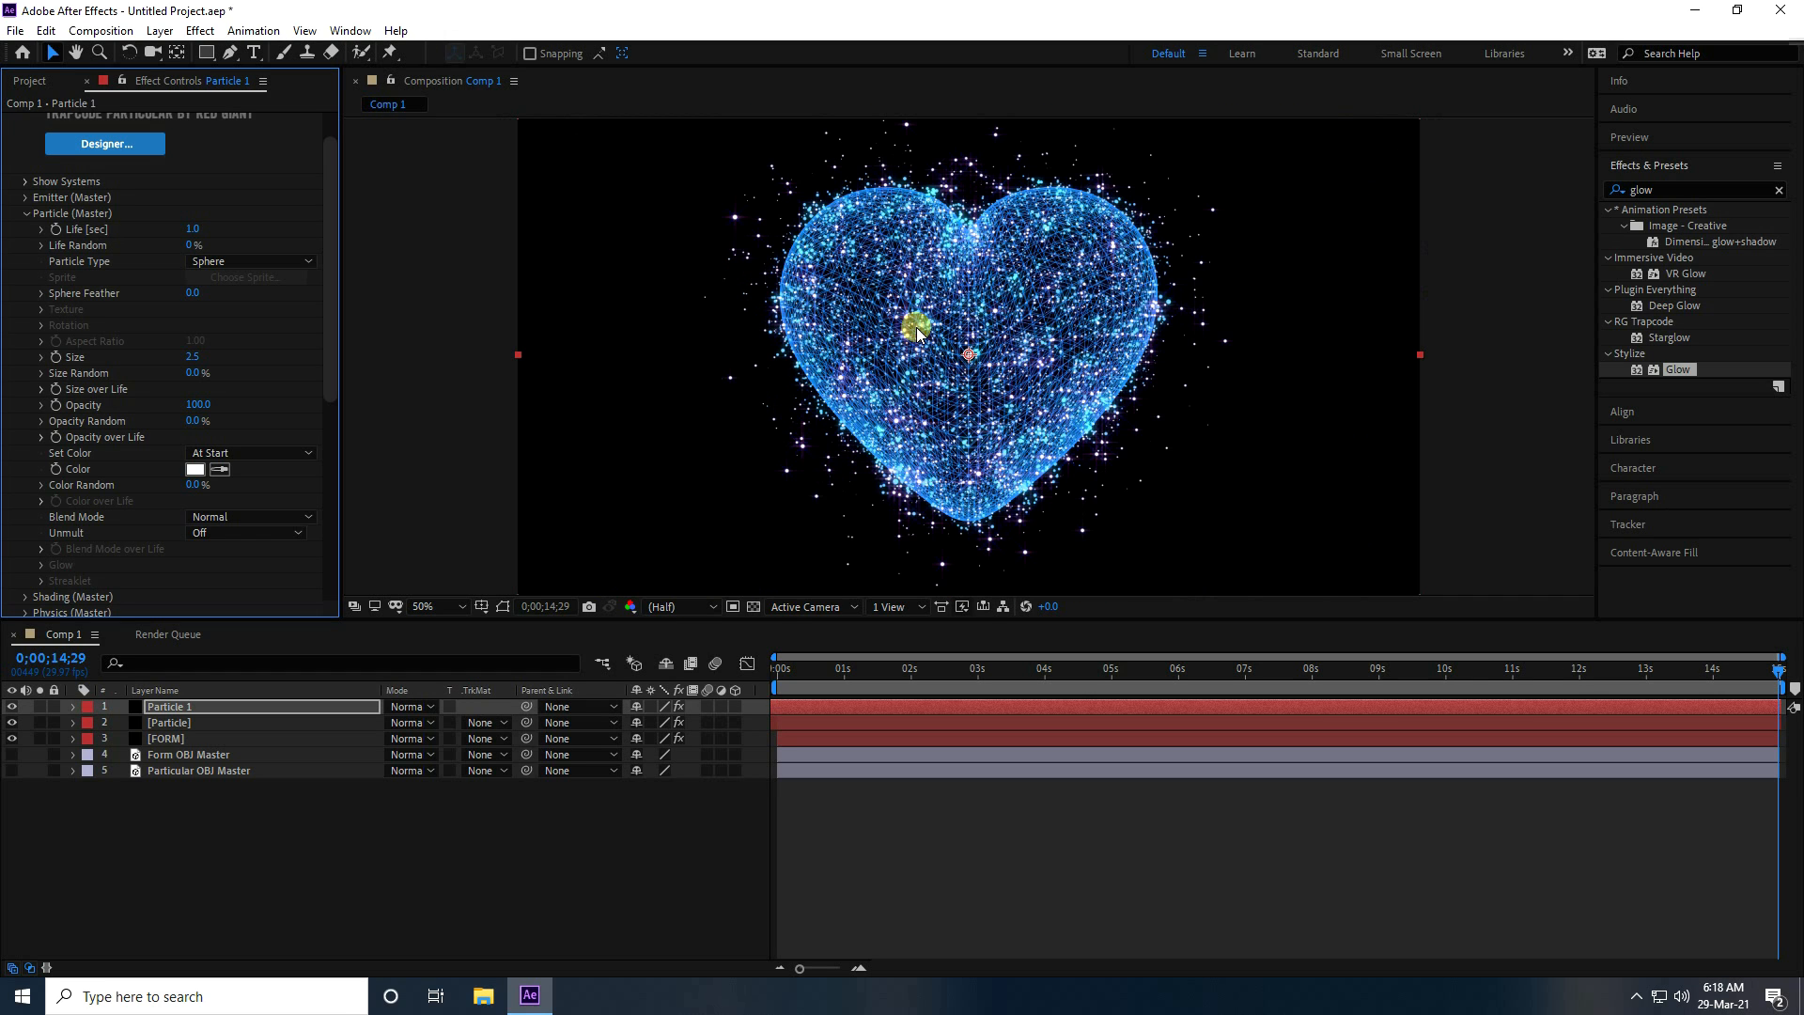
pyautogui.press('.')
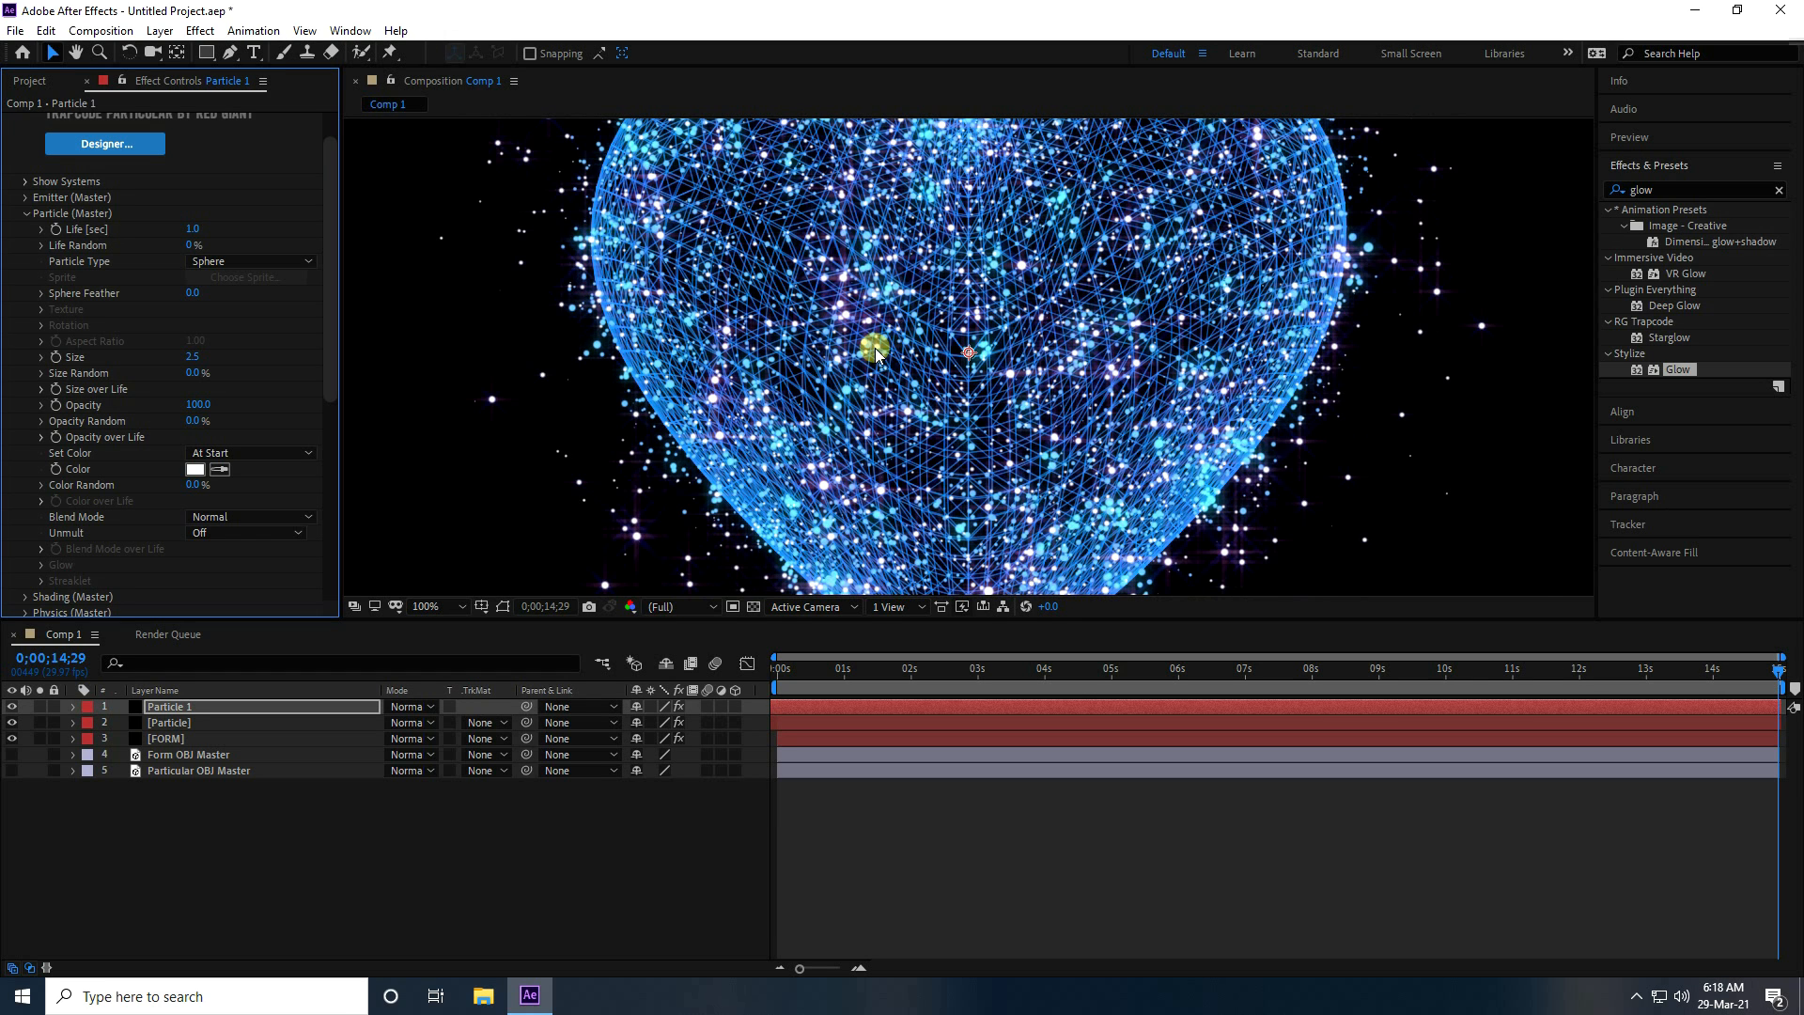
# Duplicate the Particle 1 layer and keep the name Particle 2 for the copy
pyautogui.click(164, 710)
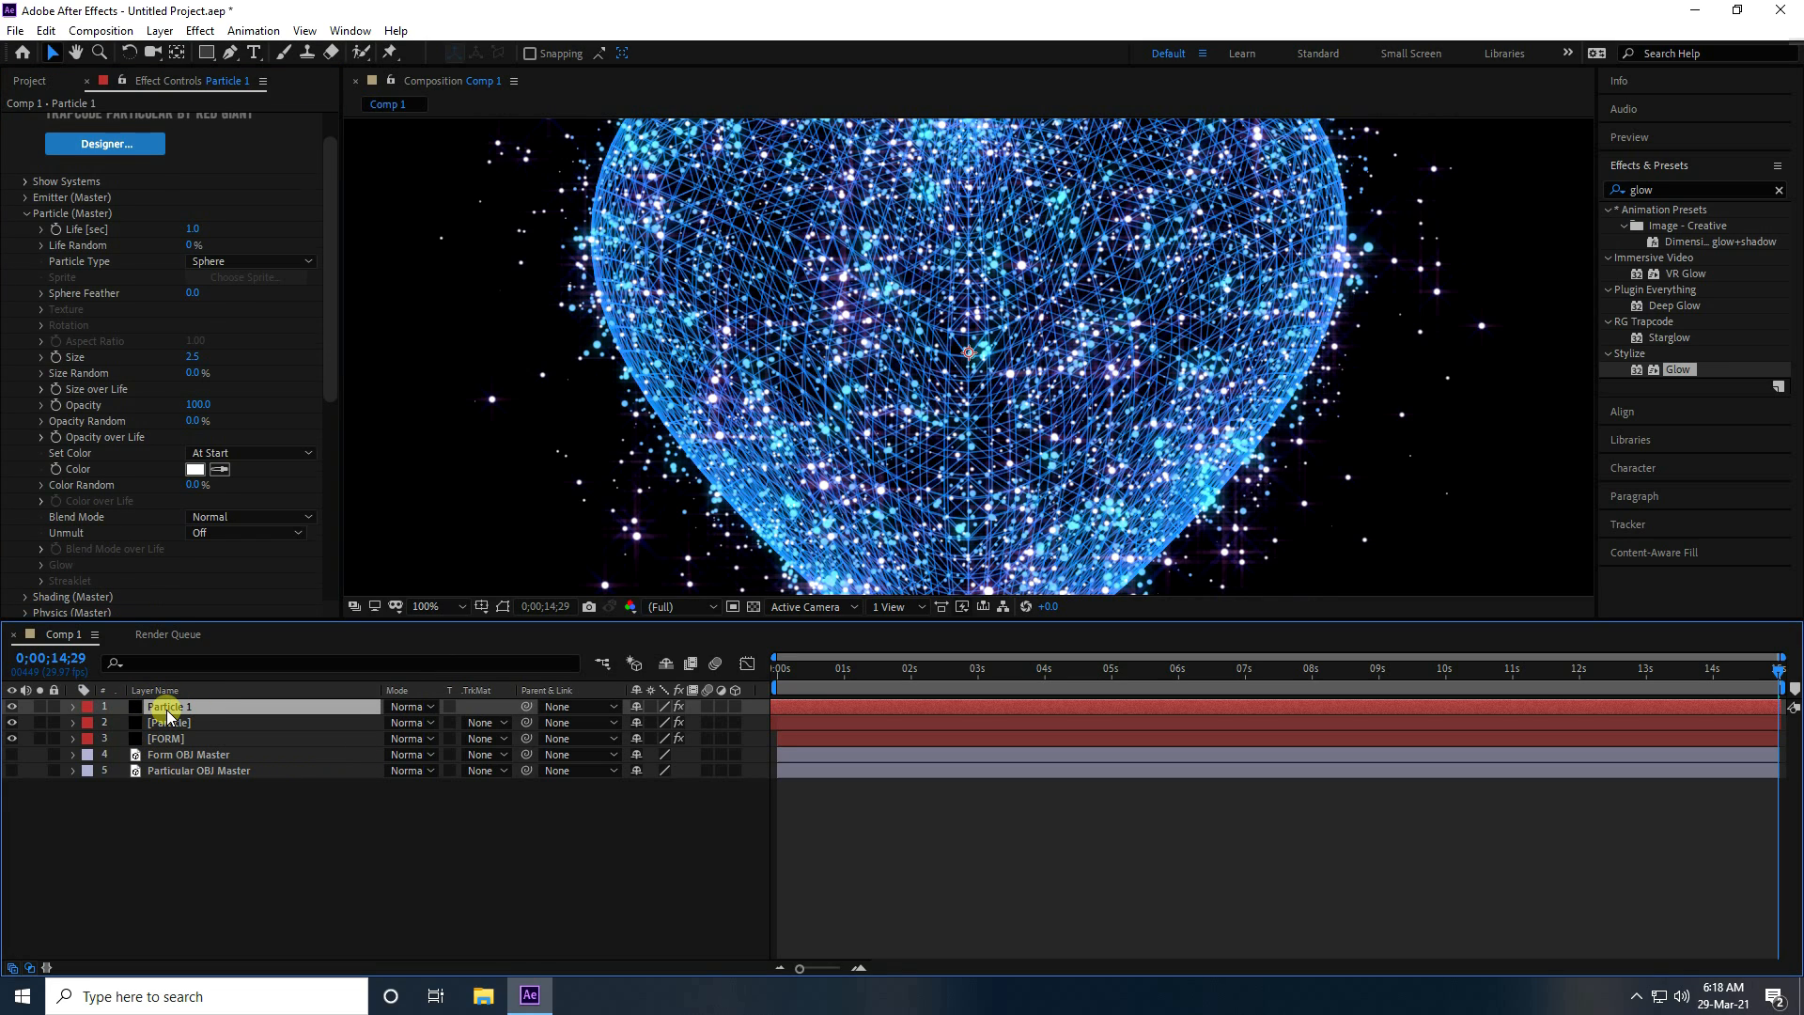
pyautogui.hotkey('ctrl', 'd')
pyautogui.rightClick(201, 707)
pyautogui.click(254, 693)
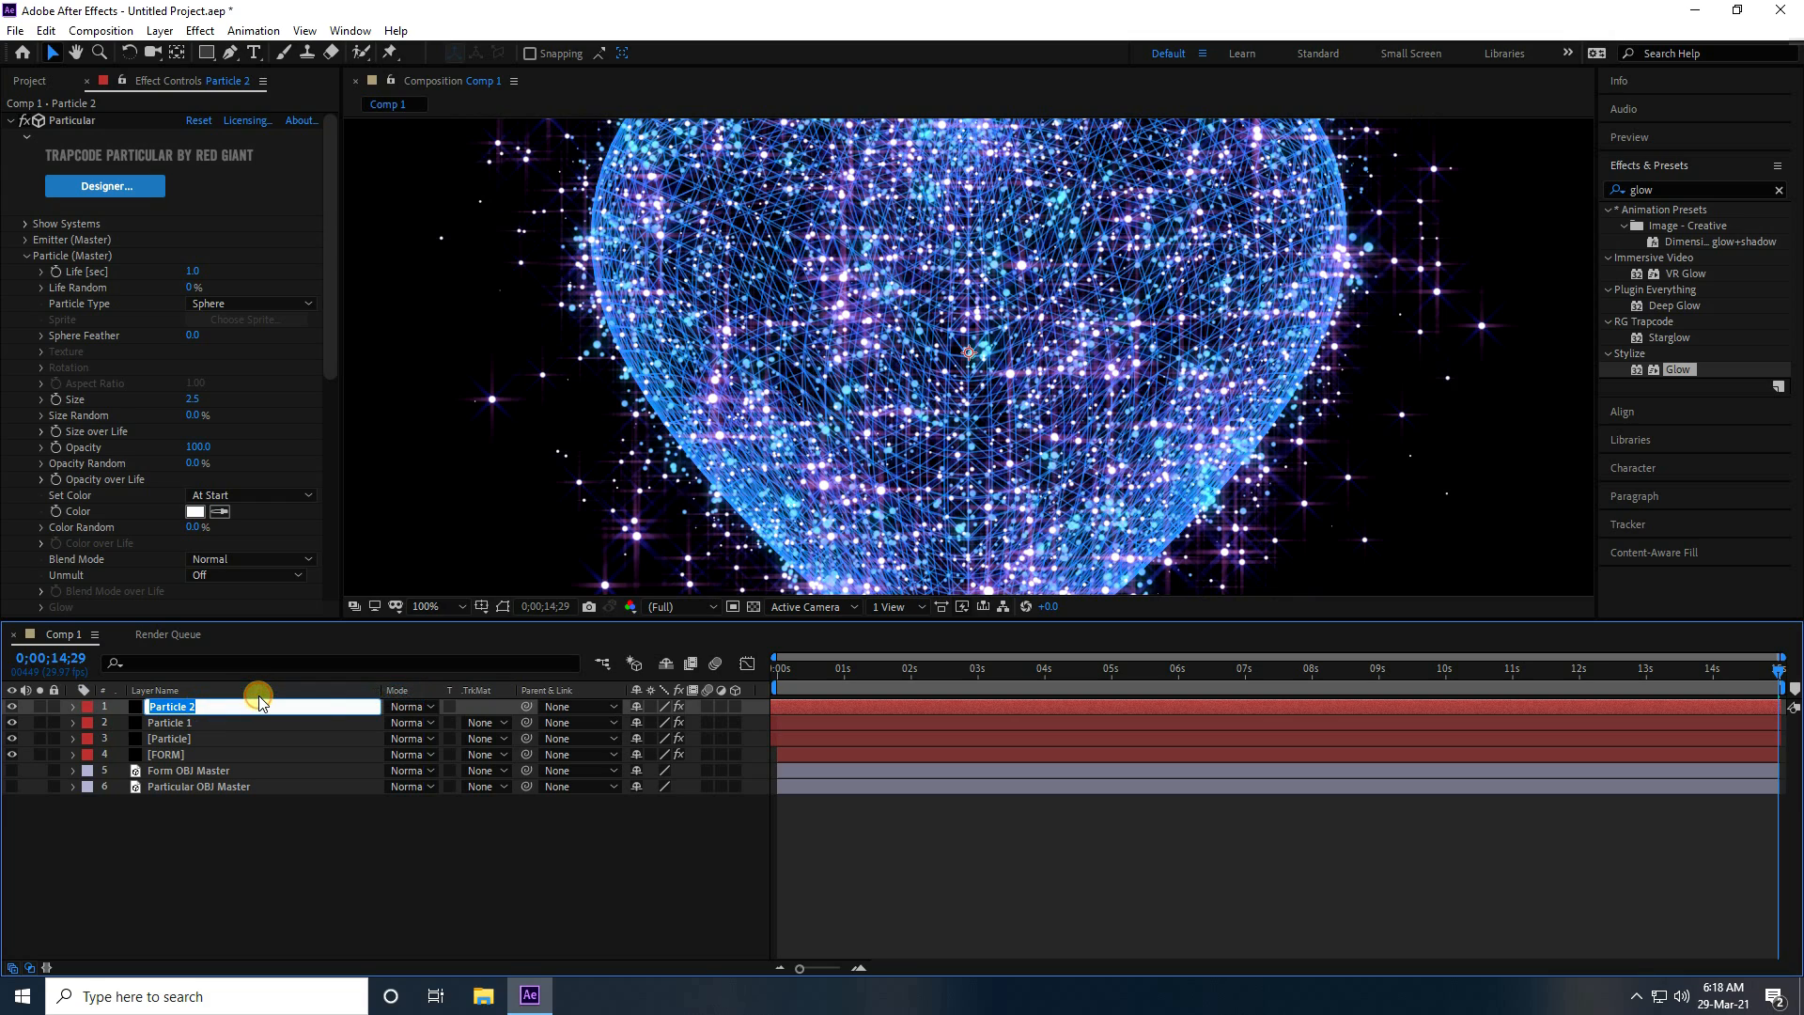
pyautogui.click(261, 703)
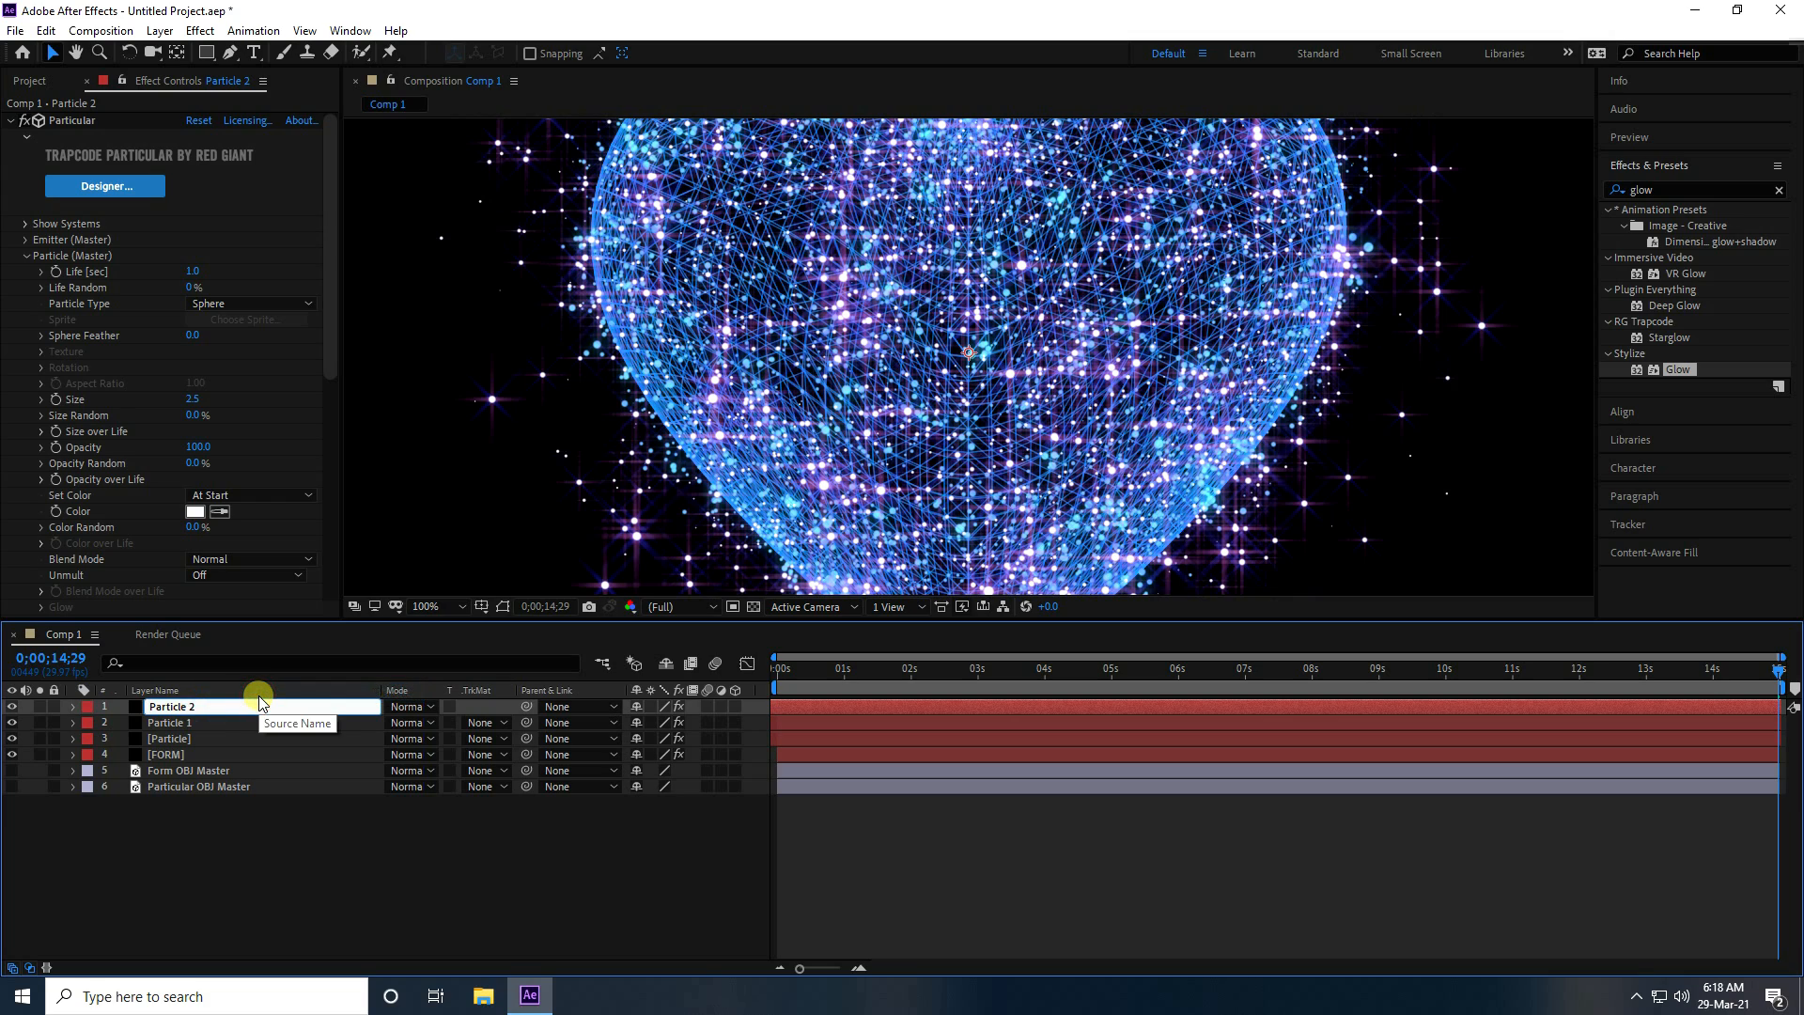
pyautogui.click(273, 844)
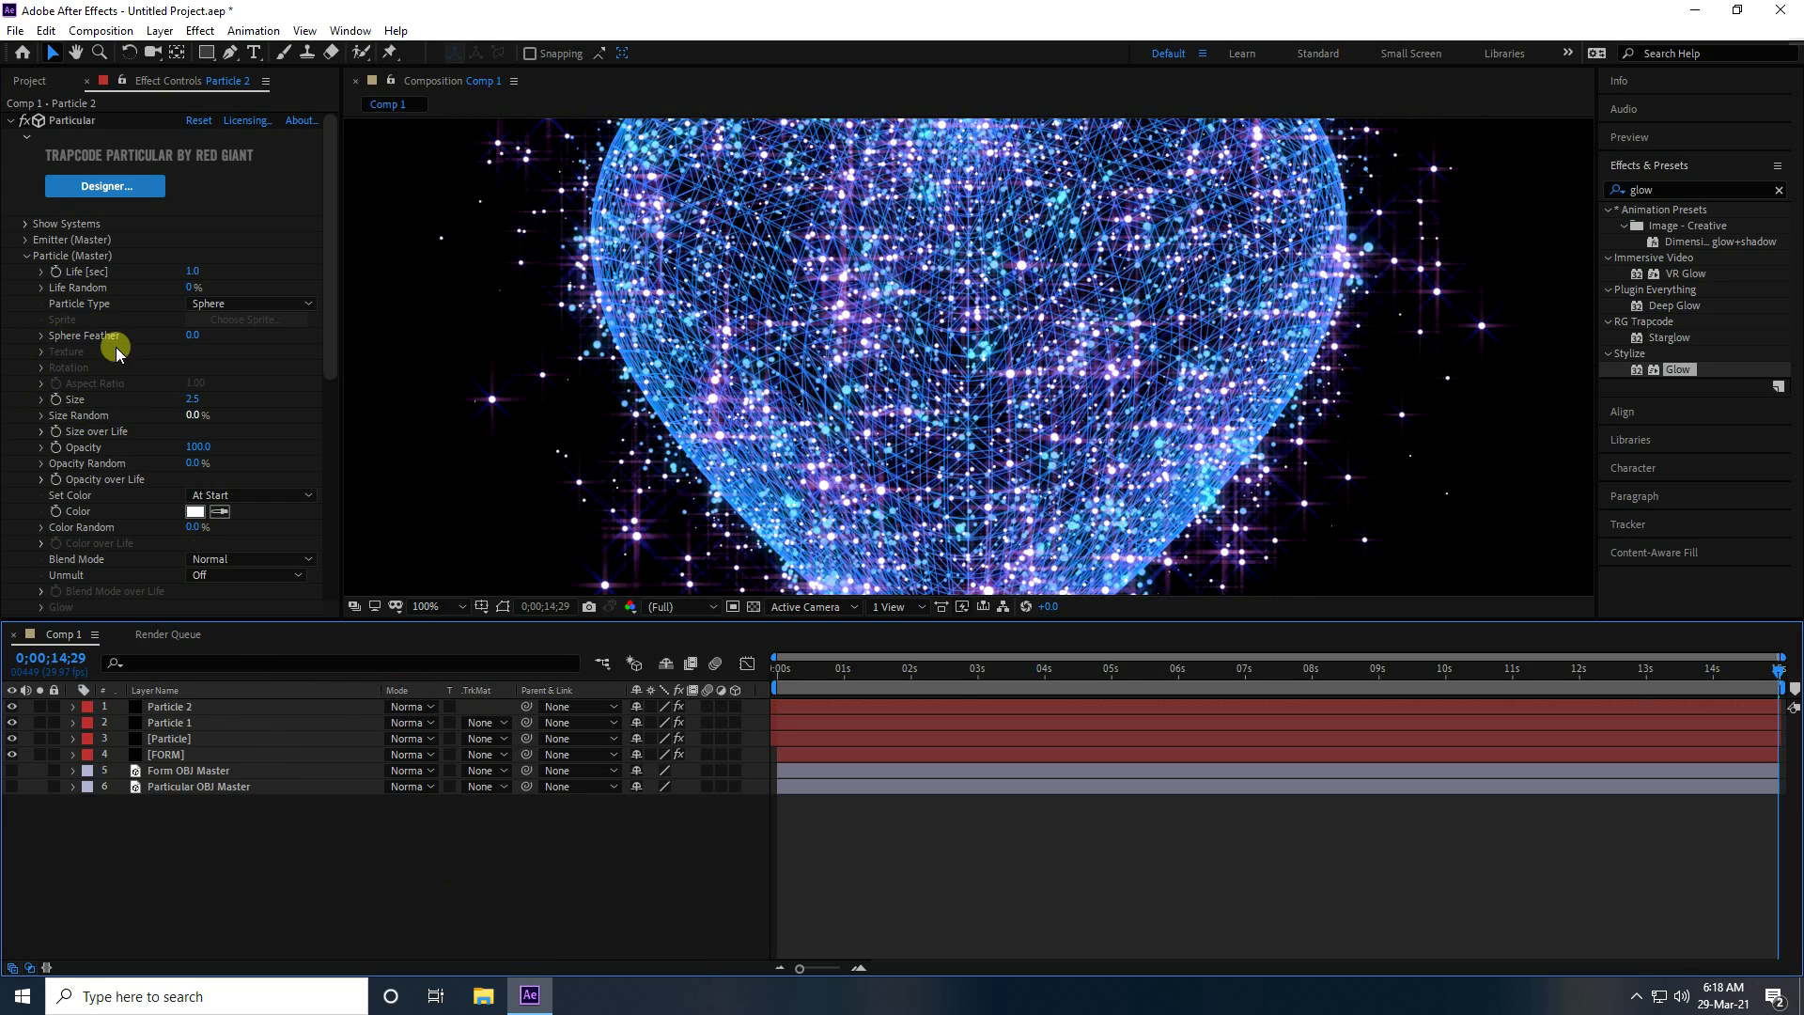
# Set the emitter Velocity of the Particle 2 layer to 500 and check the result at 0;00;05;26
pyautogui.click(25, 240)
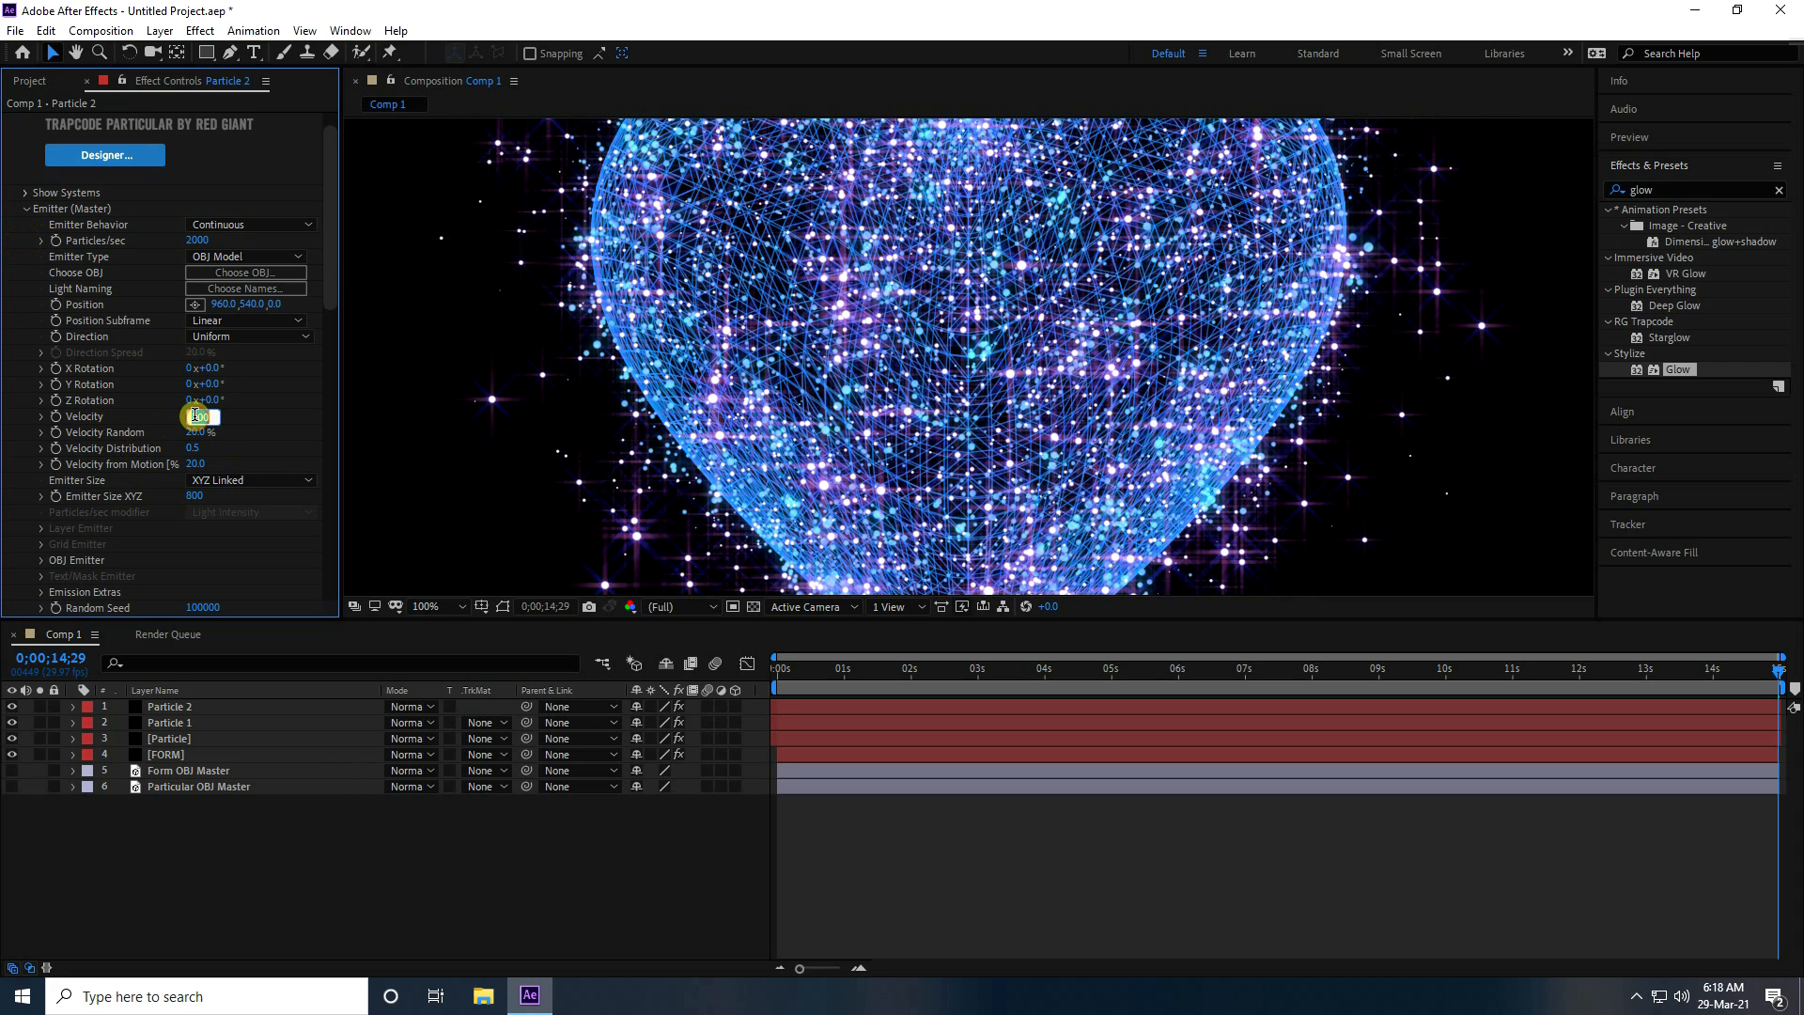
pyautogui.press('Return')
pyautogui.scroll(-2, 640, 310)
pyautogui.moveTo(806, 673); pyautogui.dragTo(1168, 669)
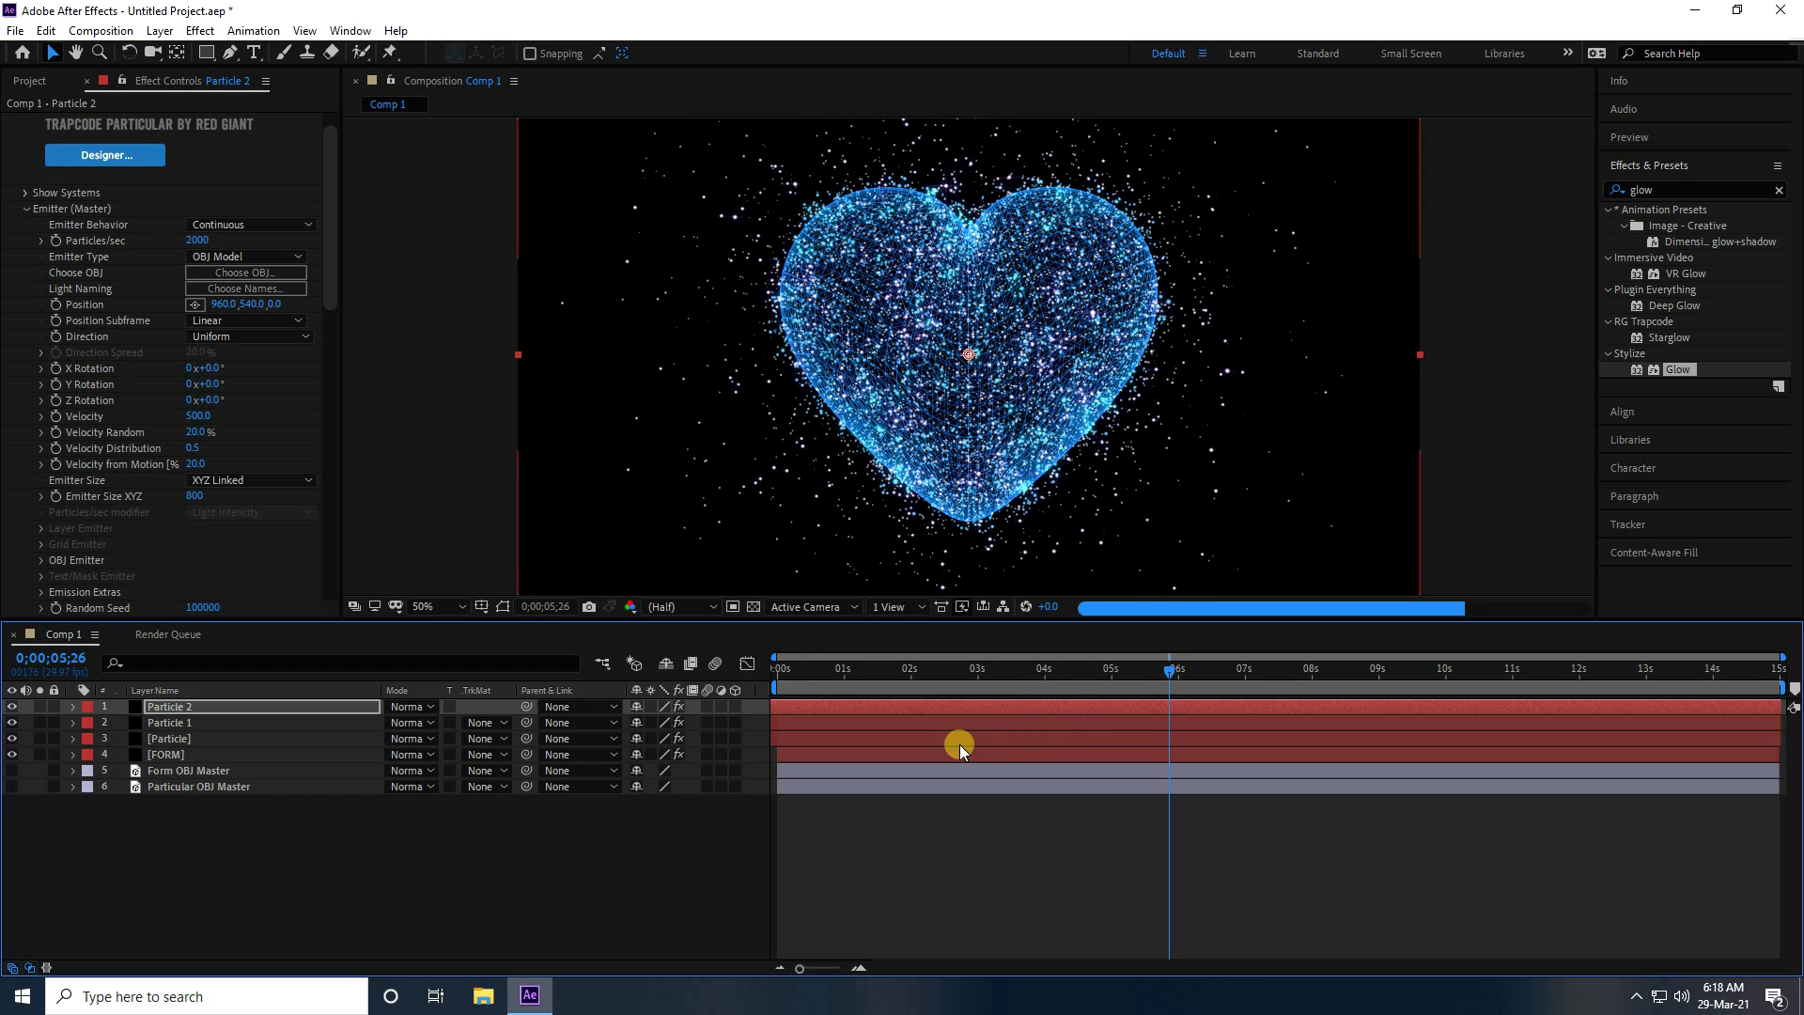
pyautogui.scroll(-1, 956, 483)
pyautogui.scroll(1, 957, 483)
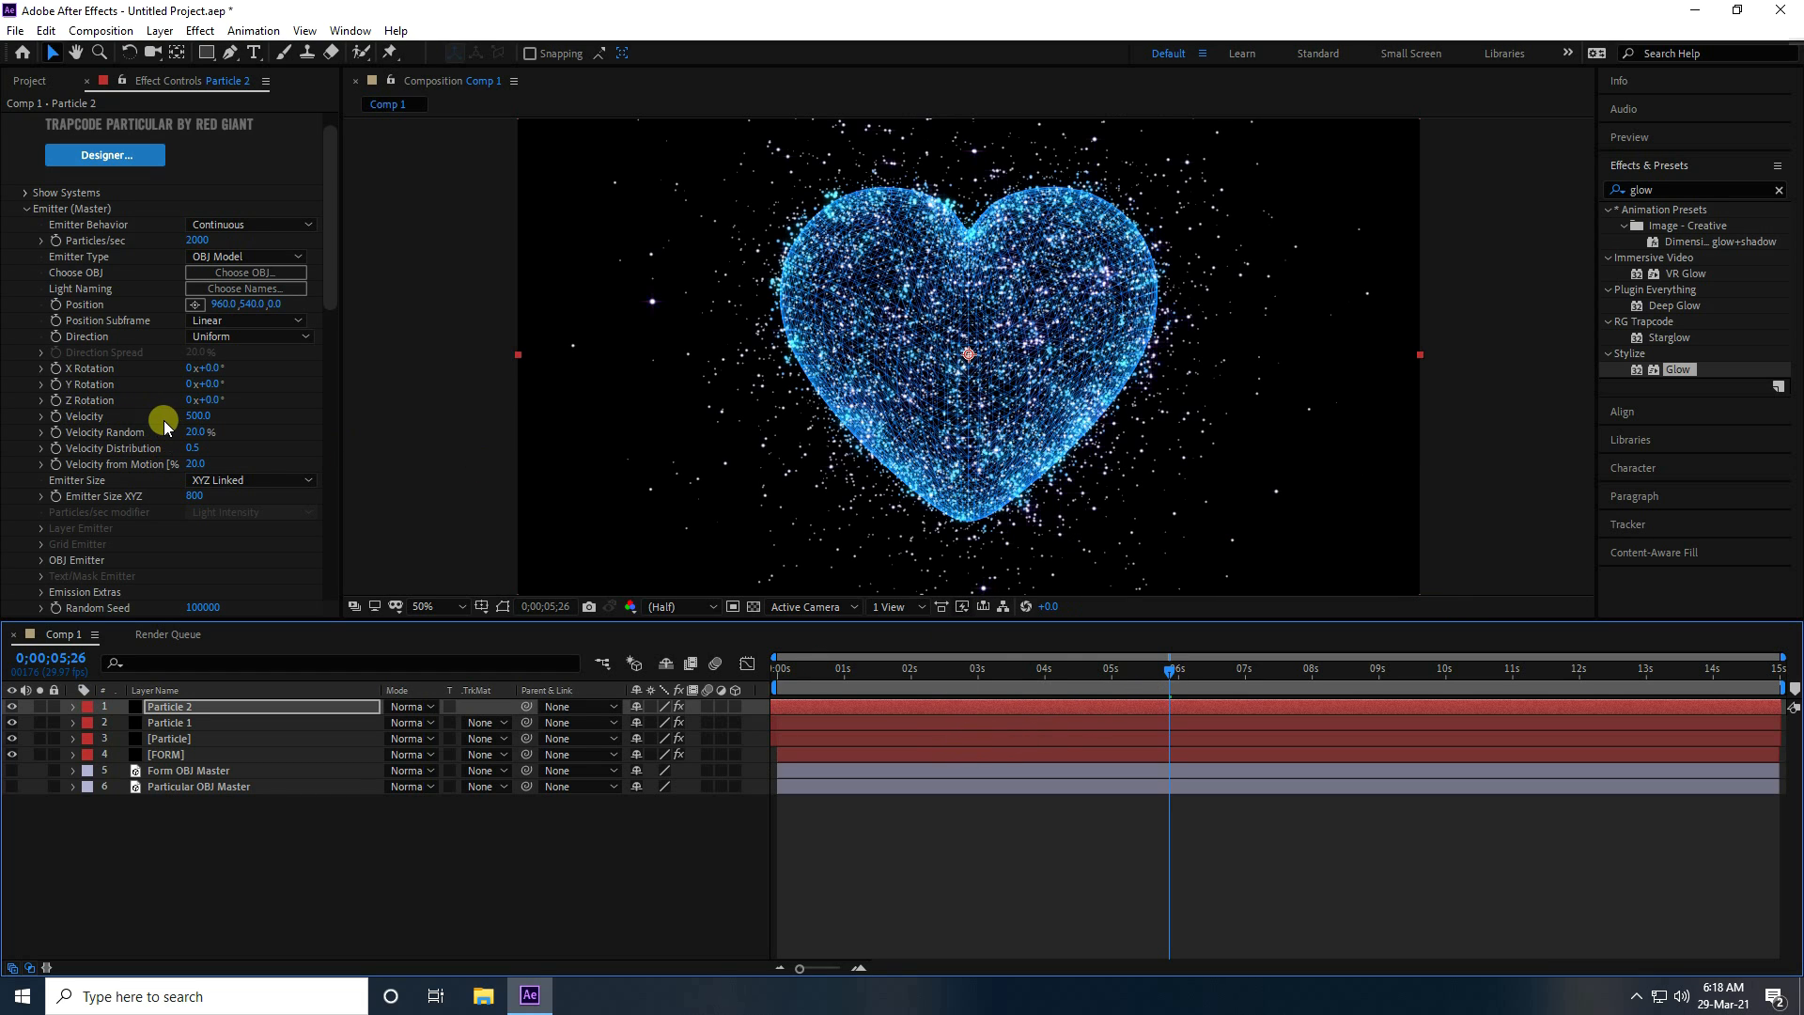
# Set the particle Life of the Particle 2 layer to 2 seconds and inspect the wider particle spread
pyautogui.click(199, 417)
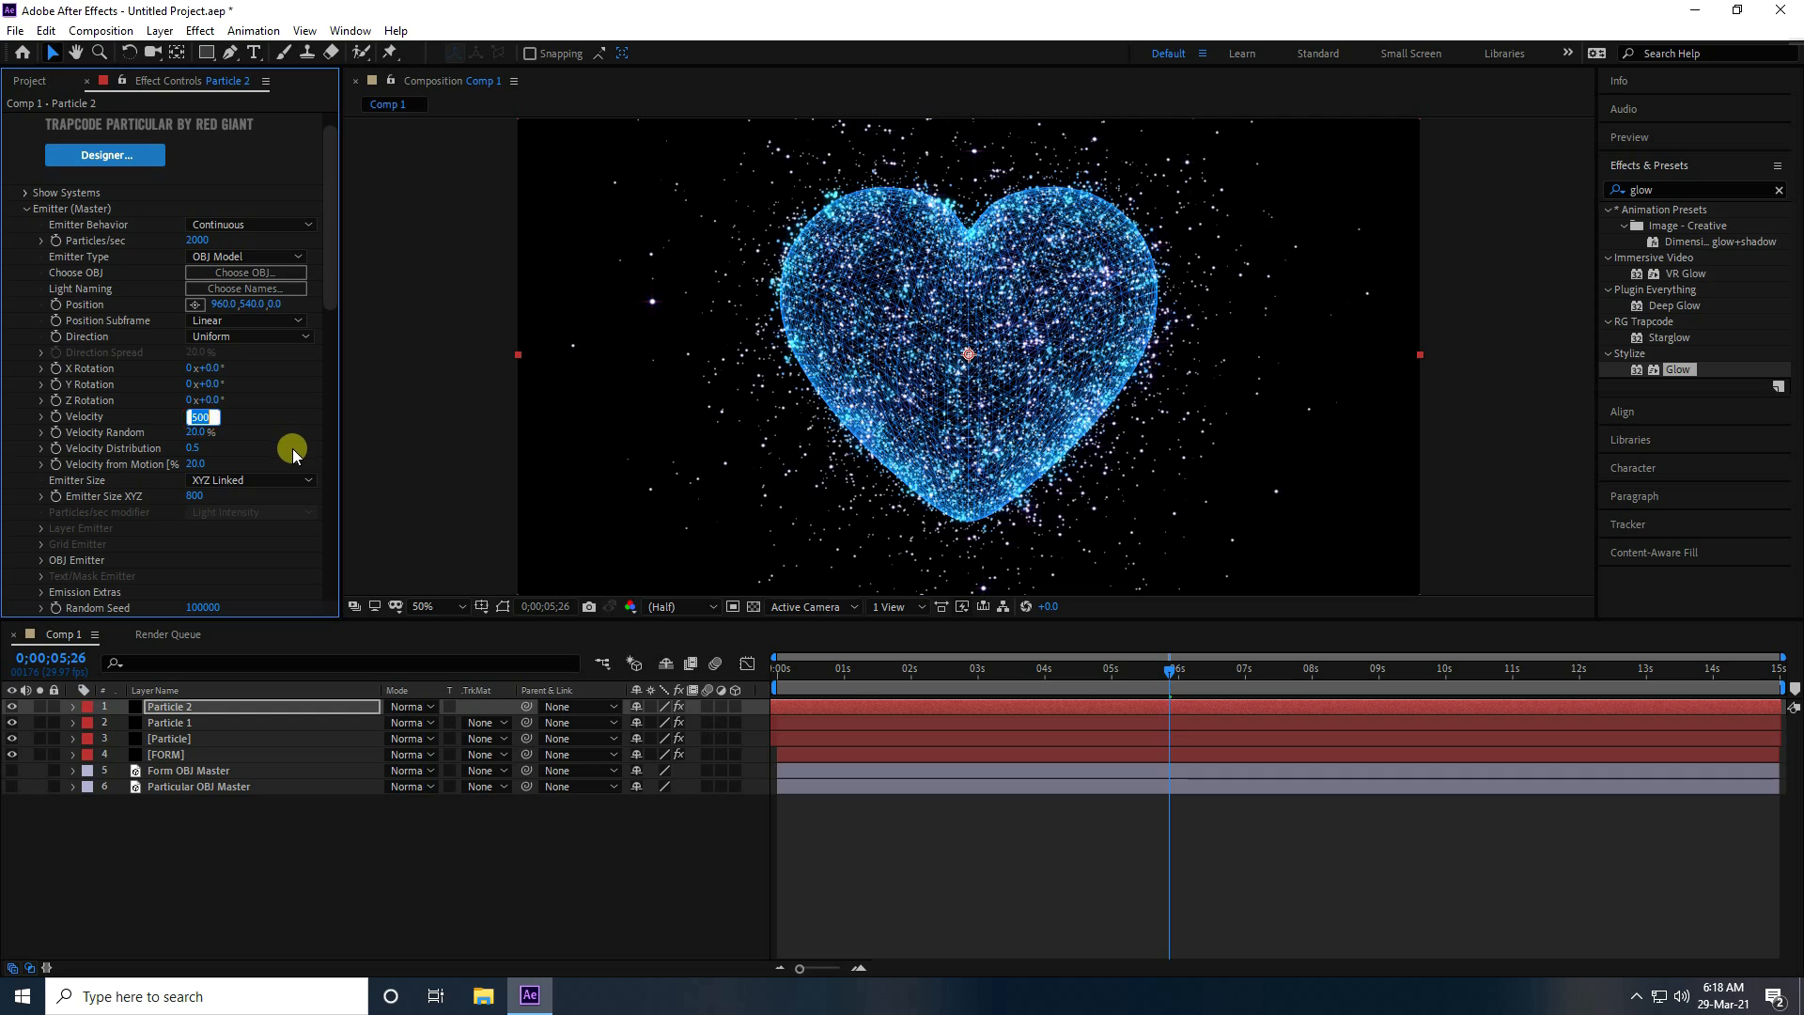
pyautogui.click(408, 460)
pyautogui.scroll(-3, 115, 534)
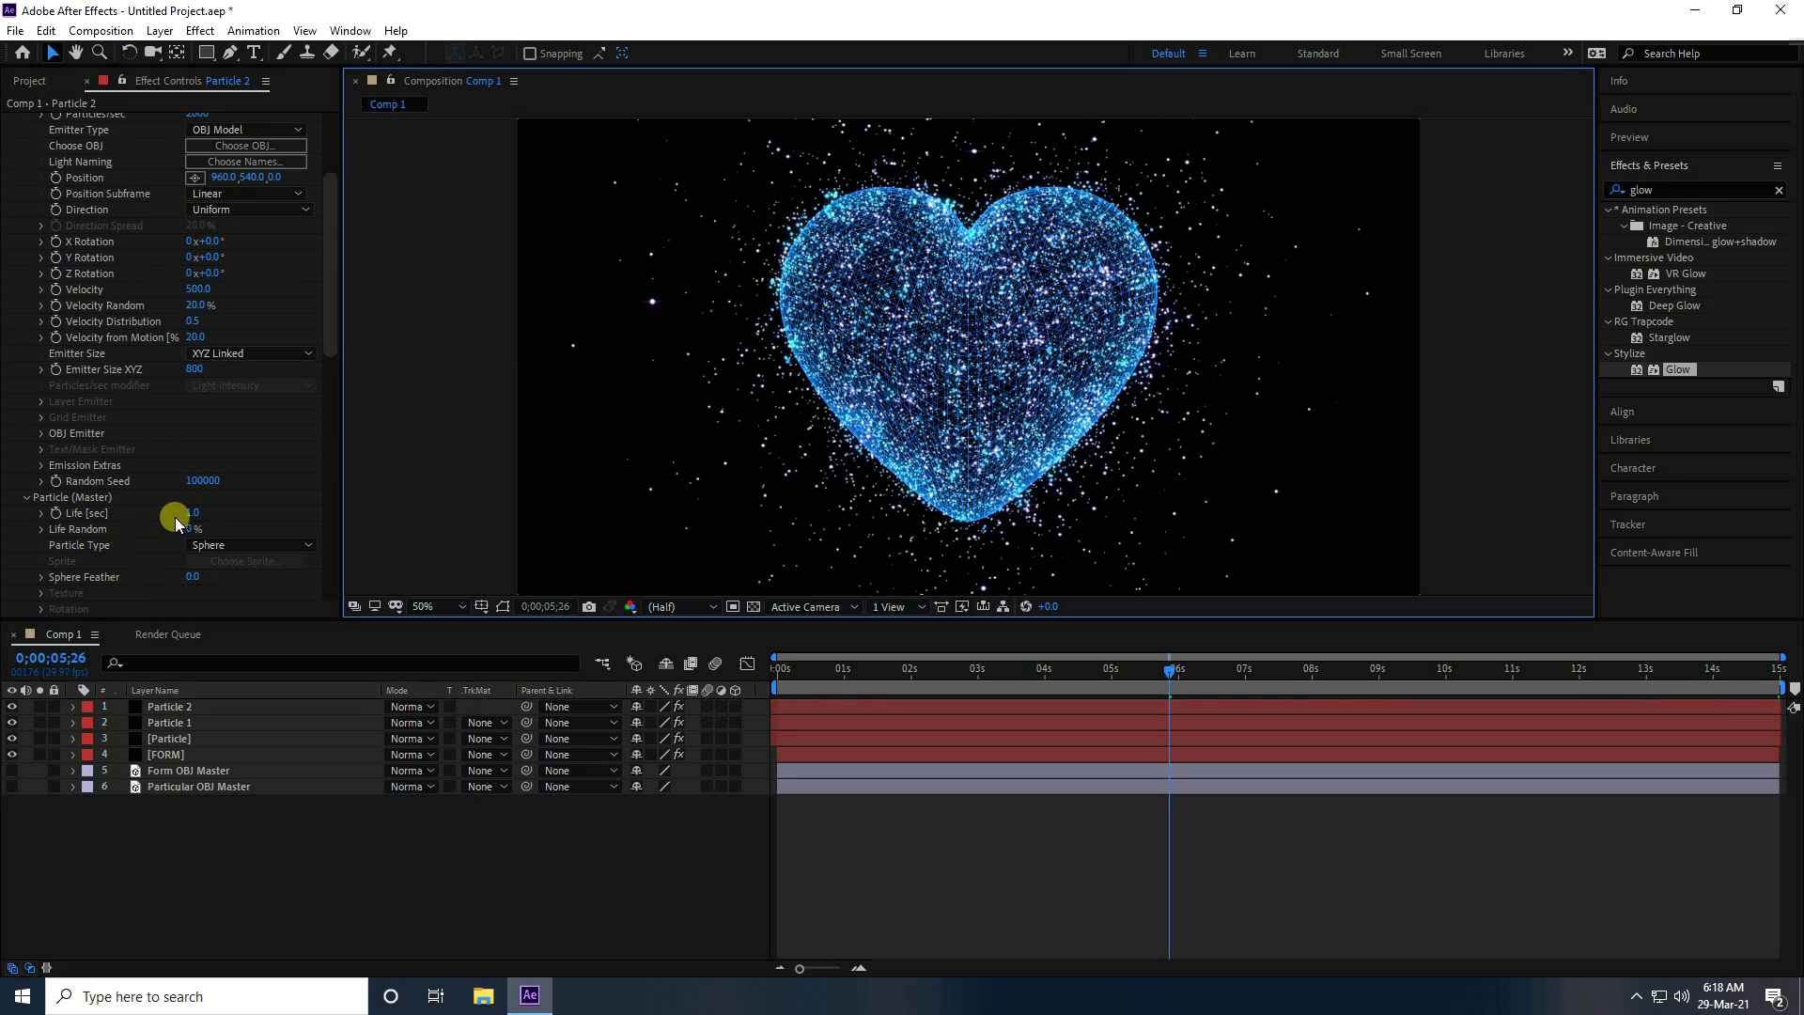
pyautogui.click(194, 514)
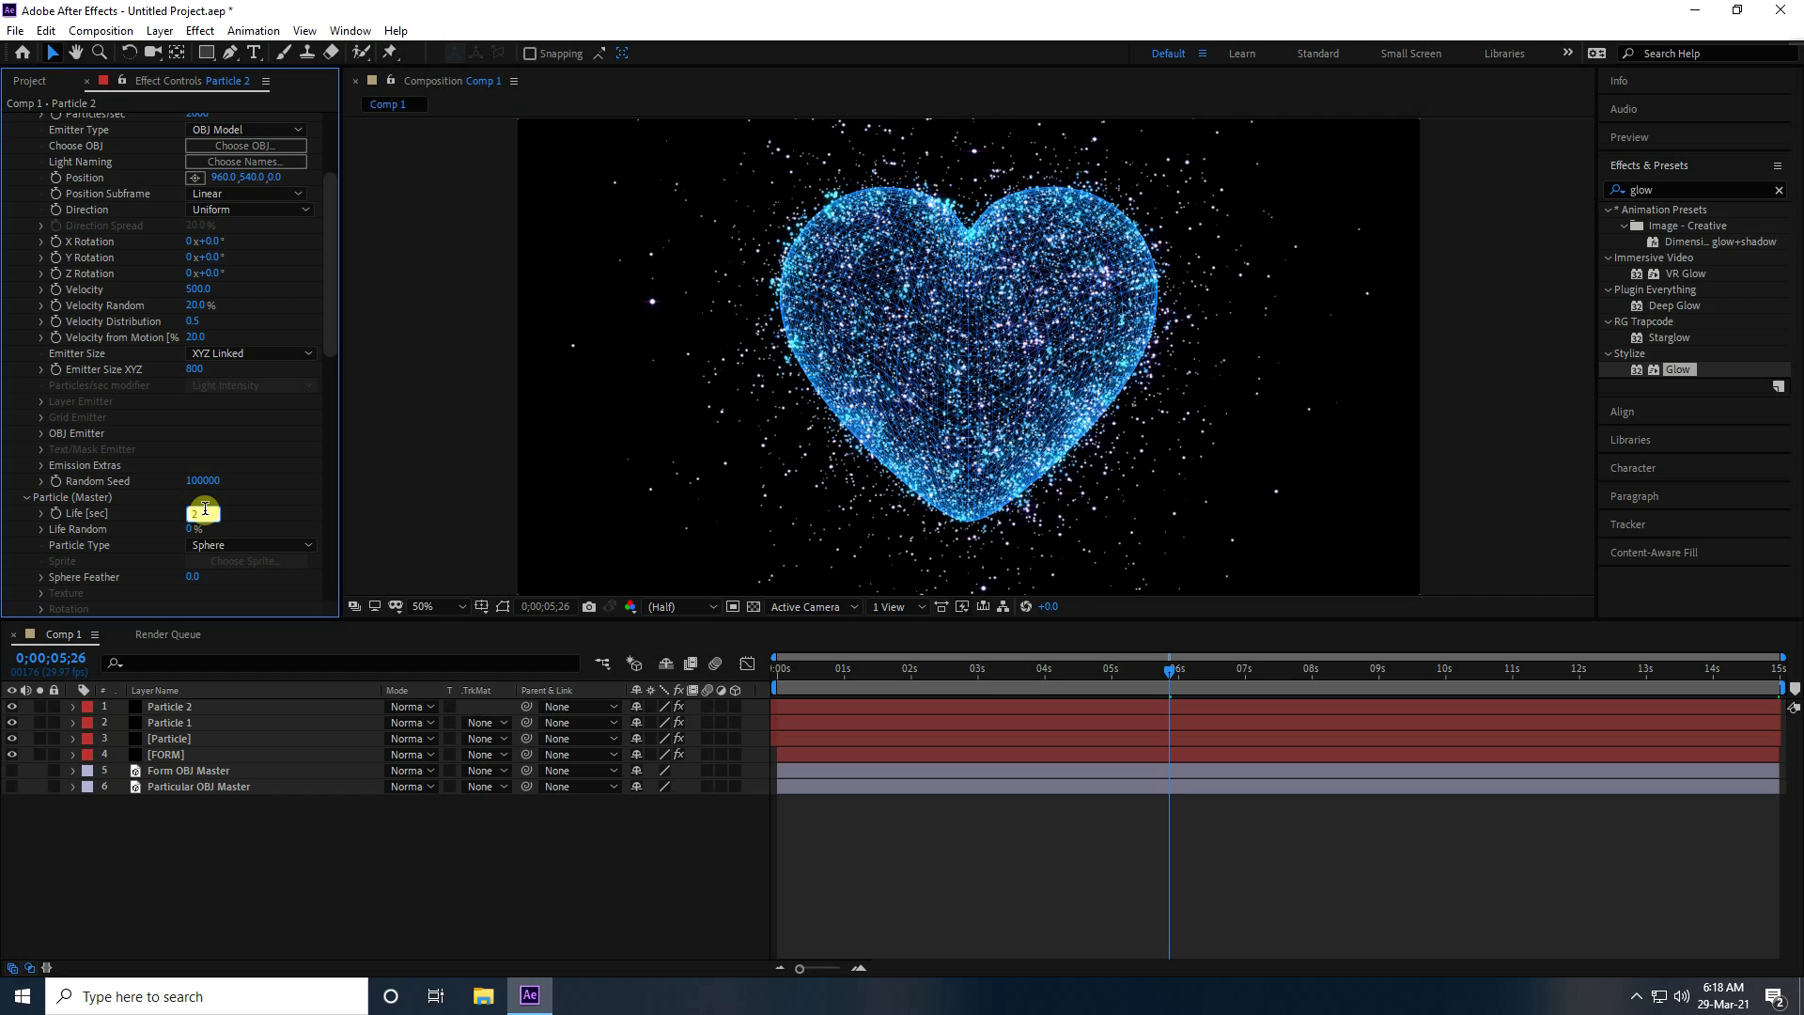
pyautogui.press('Return')
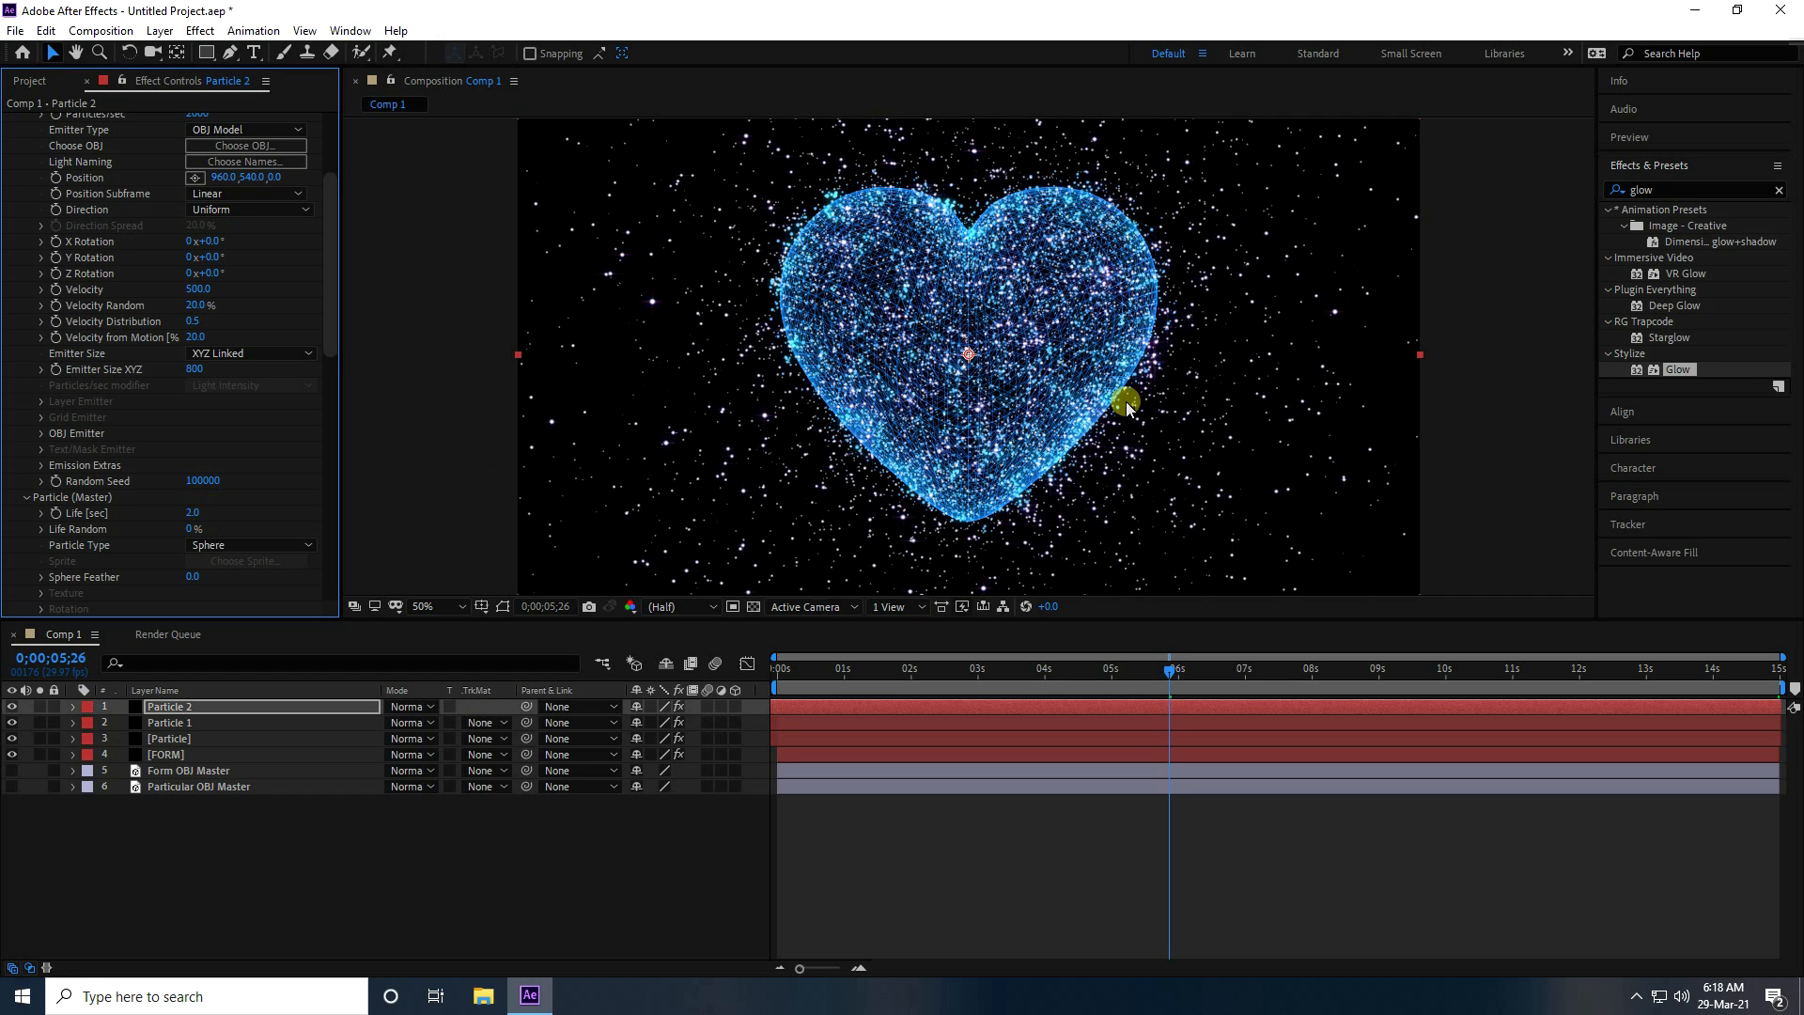
pyautogui.scroll(-4, 938, 495)
pyautogui.scroll(4, 935, 493)
pyautogui.scroll(2, 869, 301)
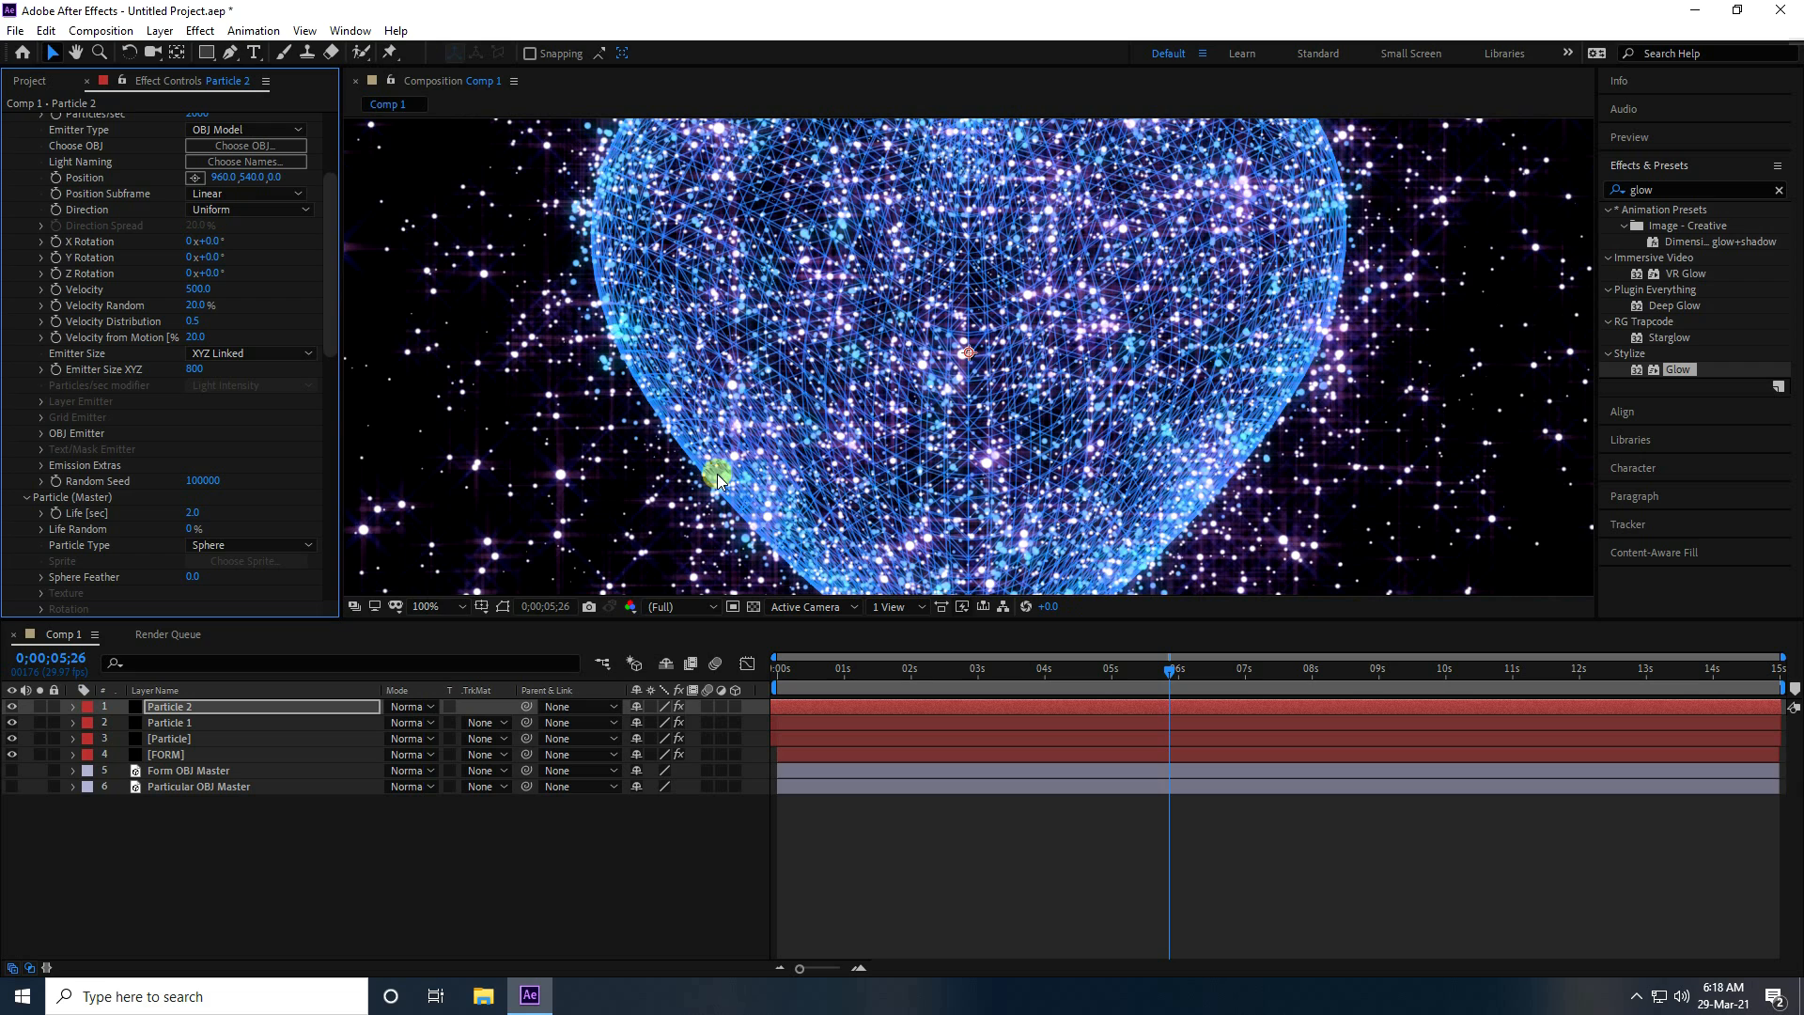
pyautogui.scroll(-2, 705, 474)
# Preview the animation from the composition's first frame and stop at 0;00;00;16
pyautogui.moveTo(1169, 669); pyautogui.dragTo(543, 753)
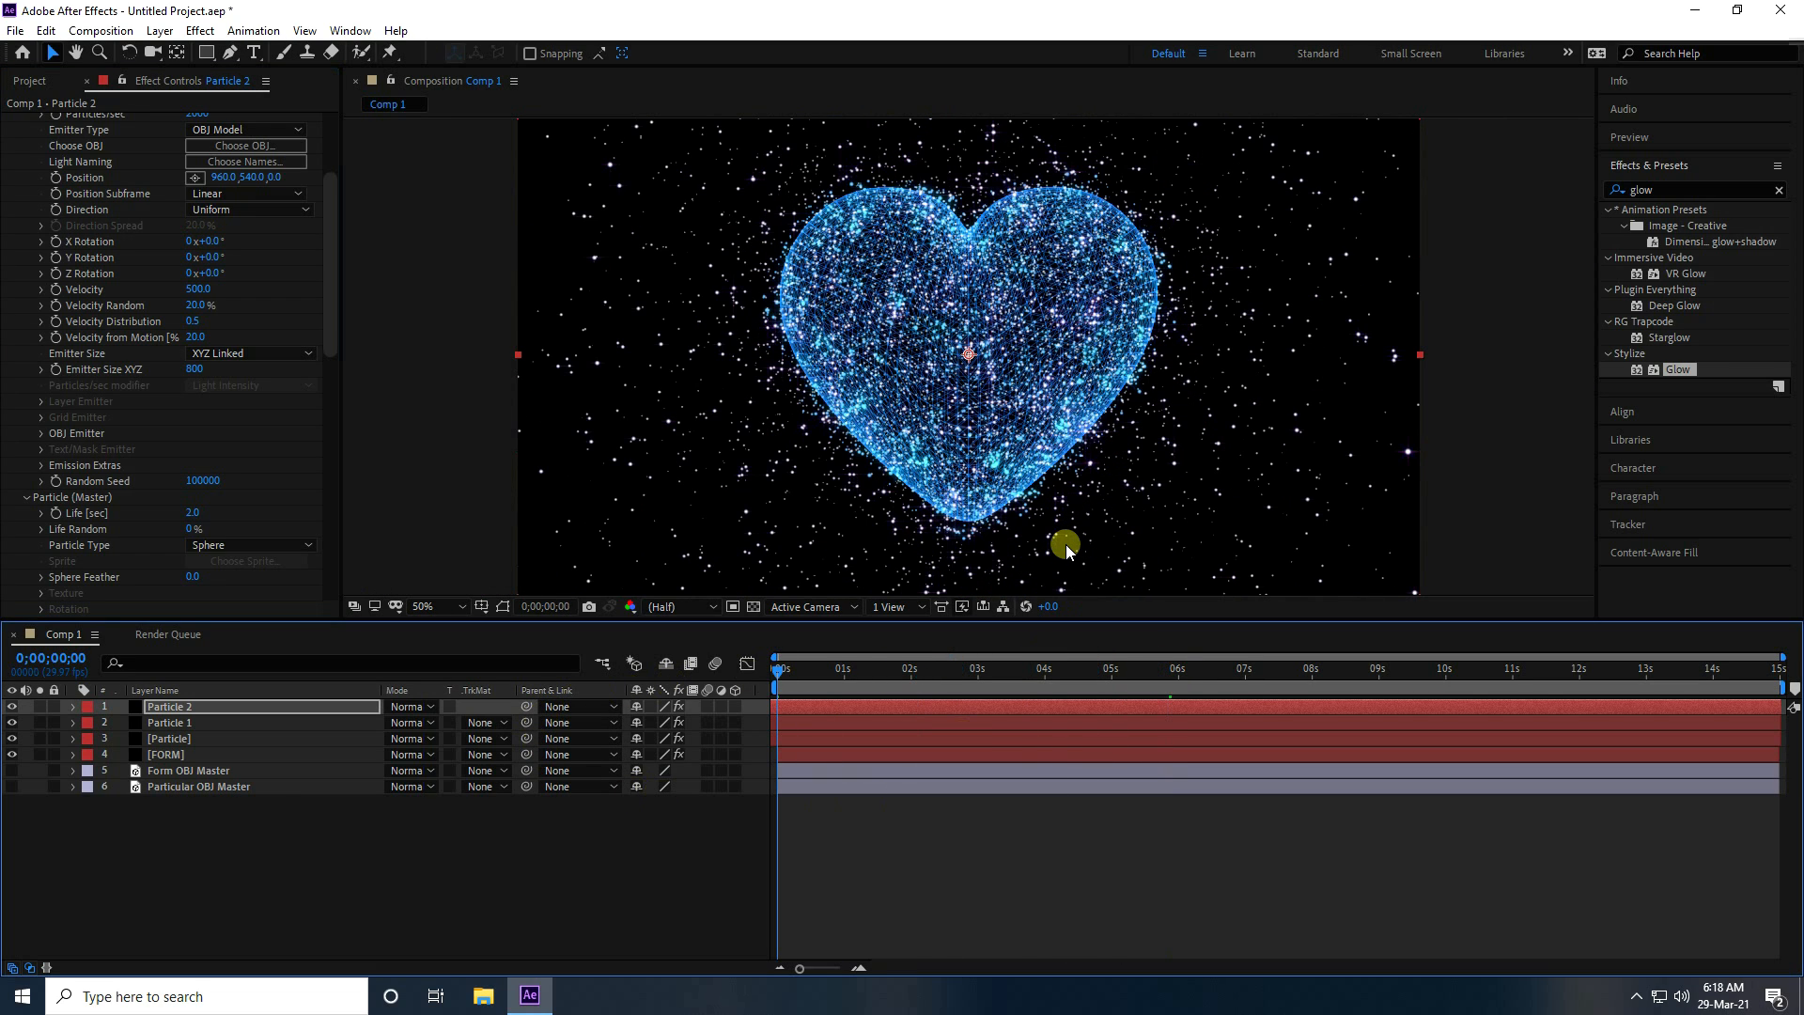
pyautogui.press('space')
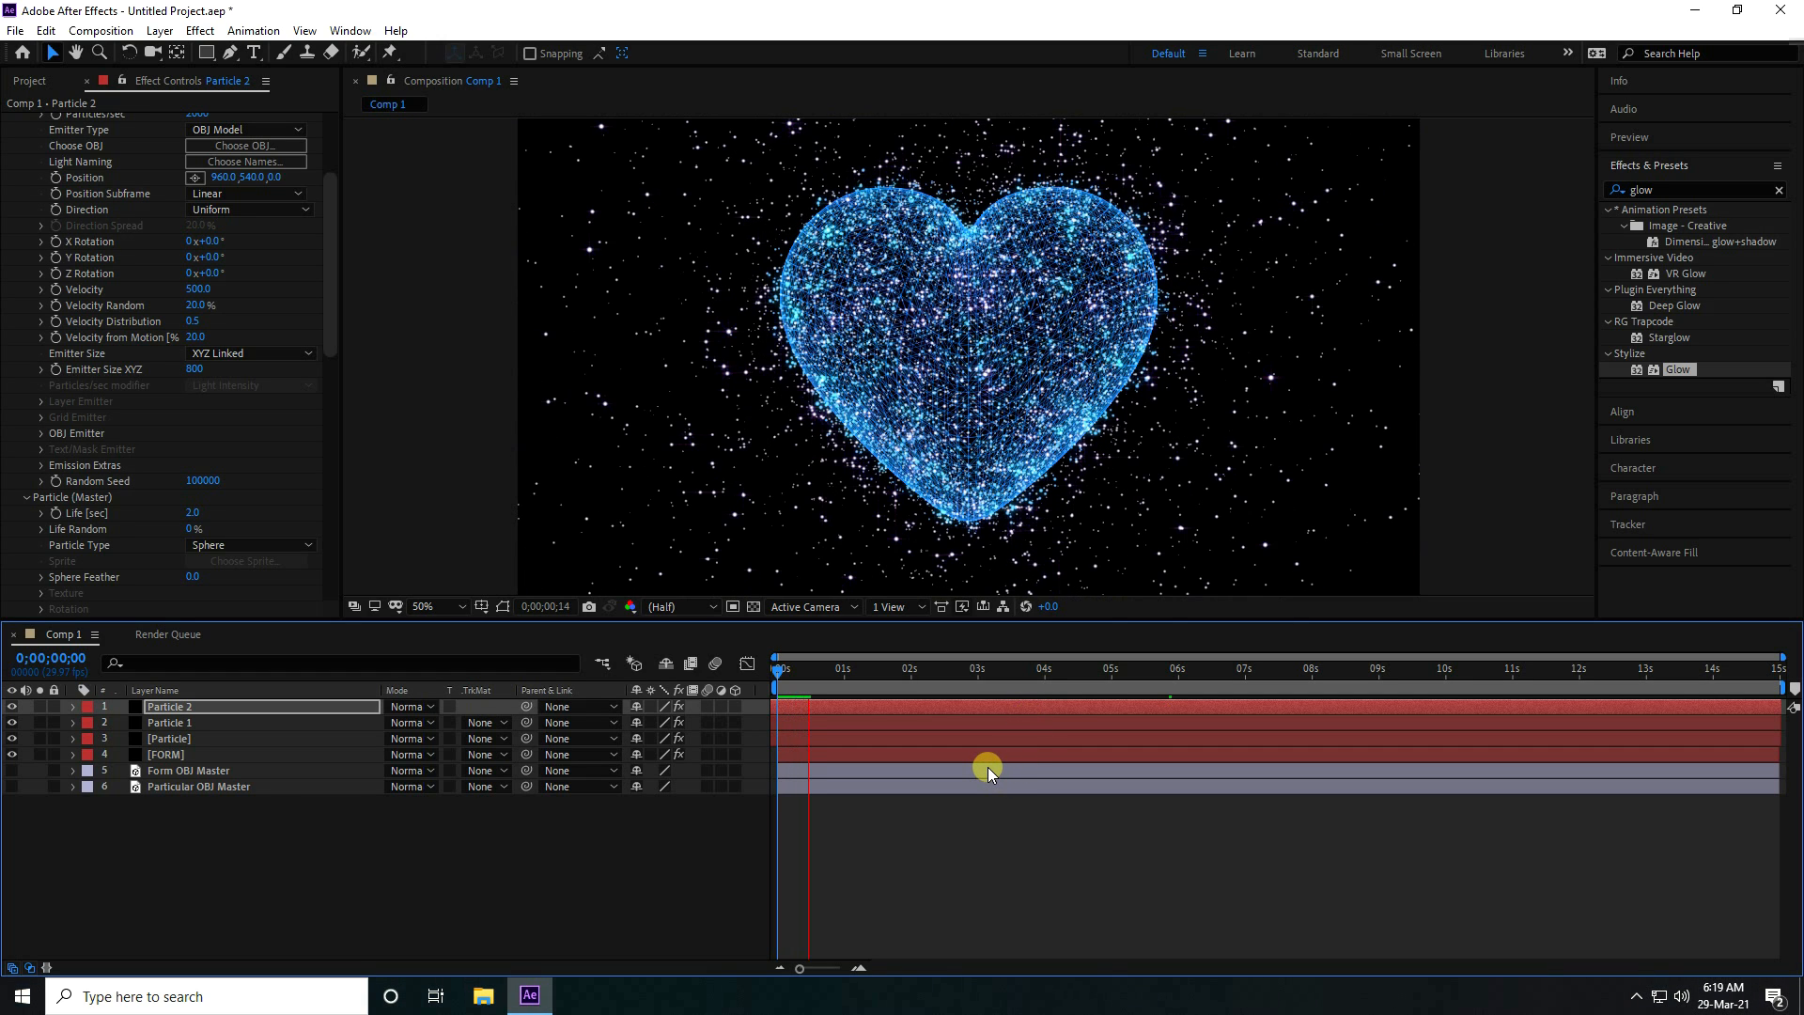
pyautogui.press('space')
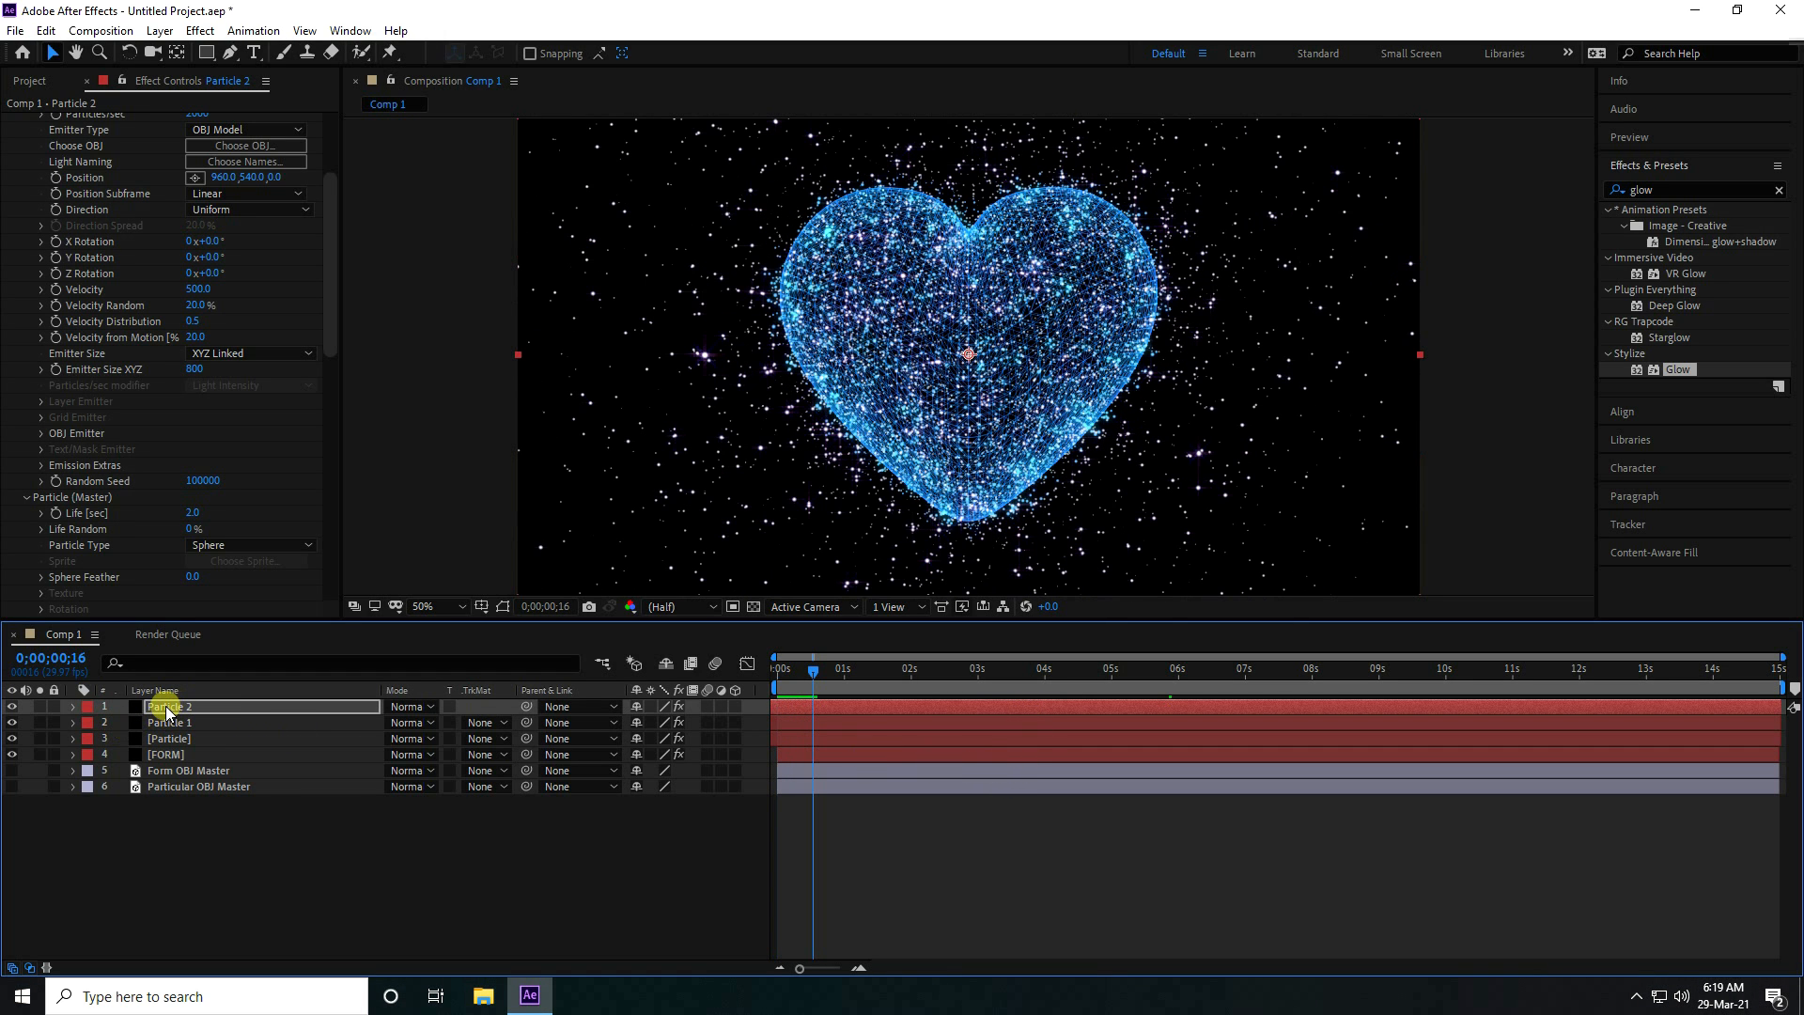
# Trim the start of the Particle 2 layer at 0;00;00;16 and slide the layer back to the composition's start
pyautogui.click(794, 712)
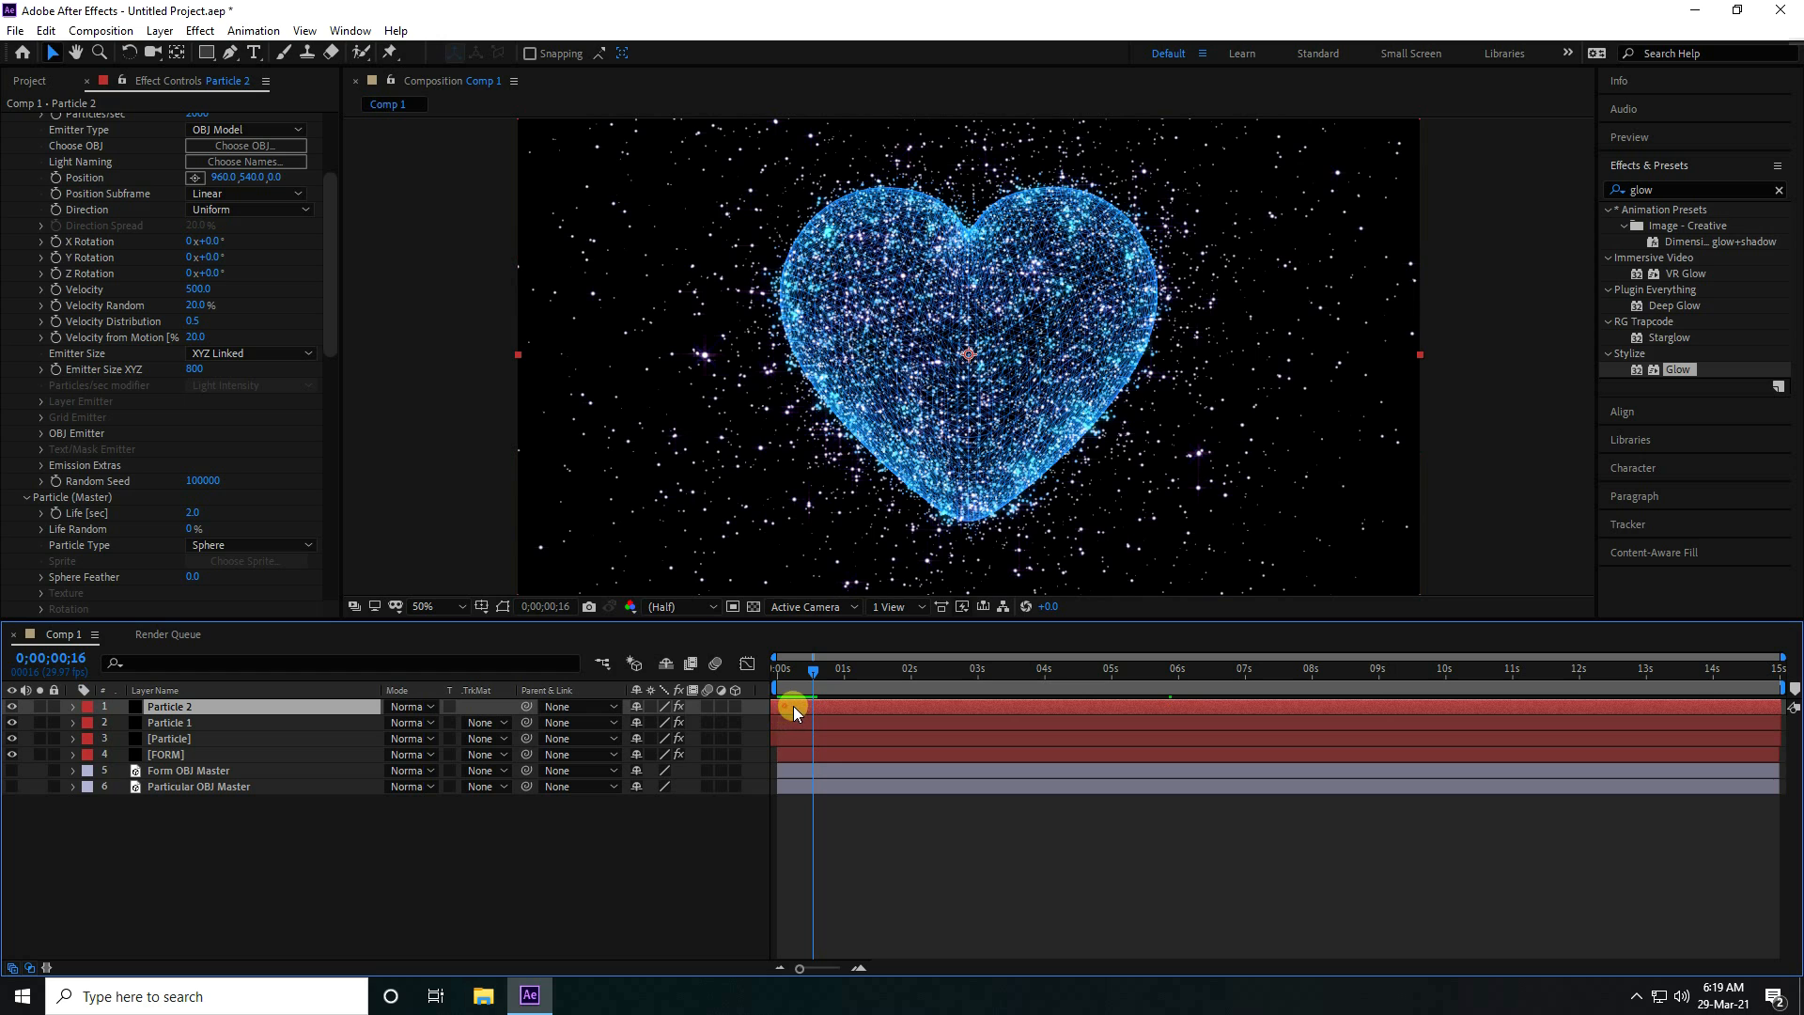
pyautogui.click(964, 696)
pyautogui.hotkey('alt', '[')
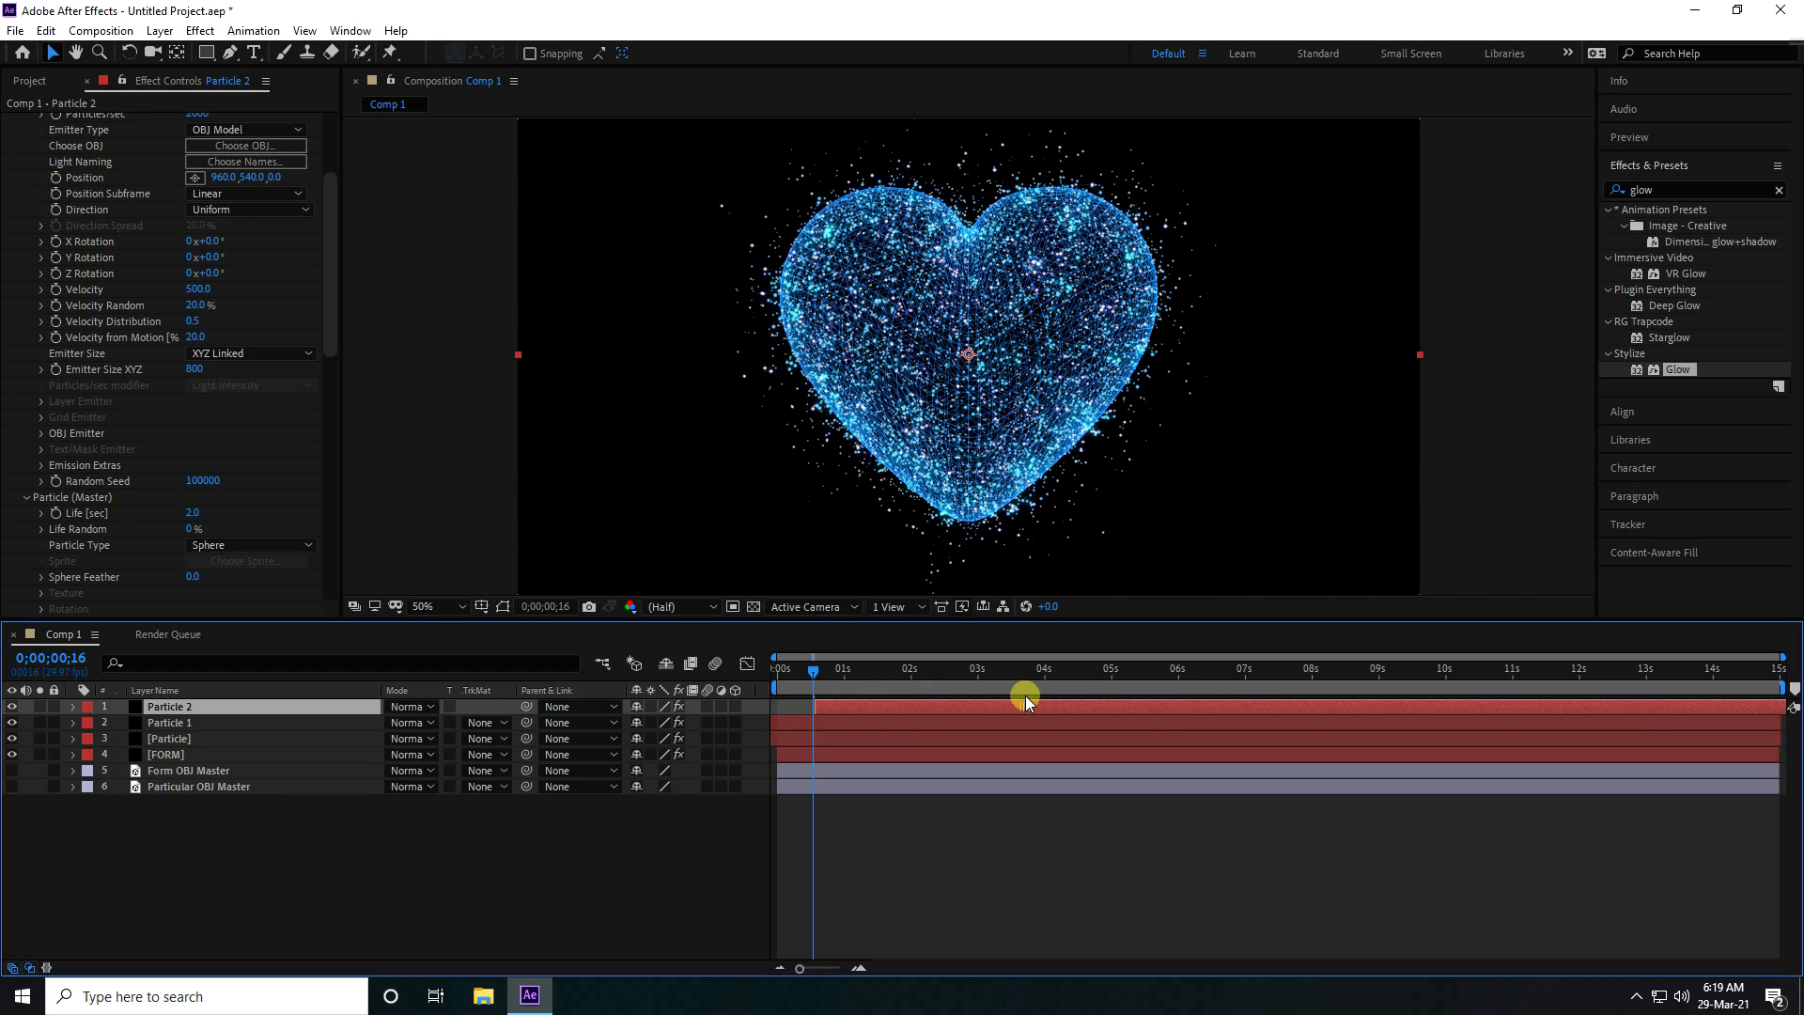
pyautogui.moveTo(996, 703); pyautogui.dragTo(985, 705)
# Return to the first frame and play the composition to check how the Particle 2 particles spread out
pyautogui.moveTo(816, 668); pyautogui.dragTo(778, 668)
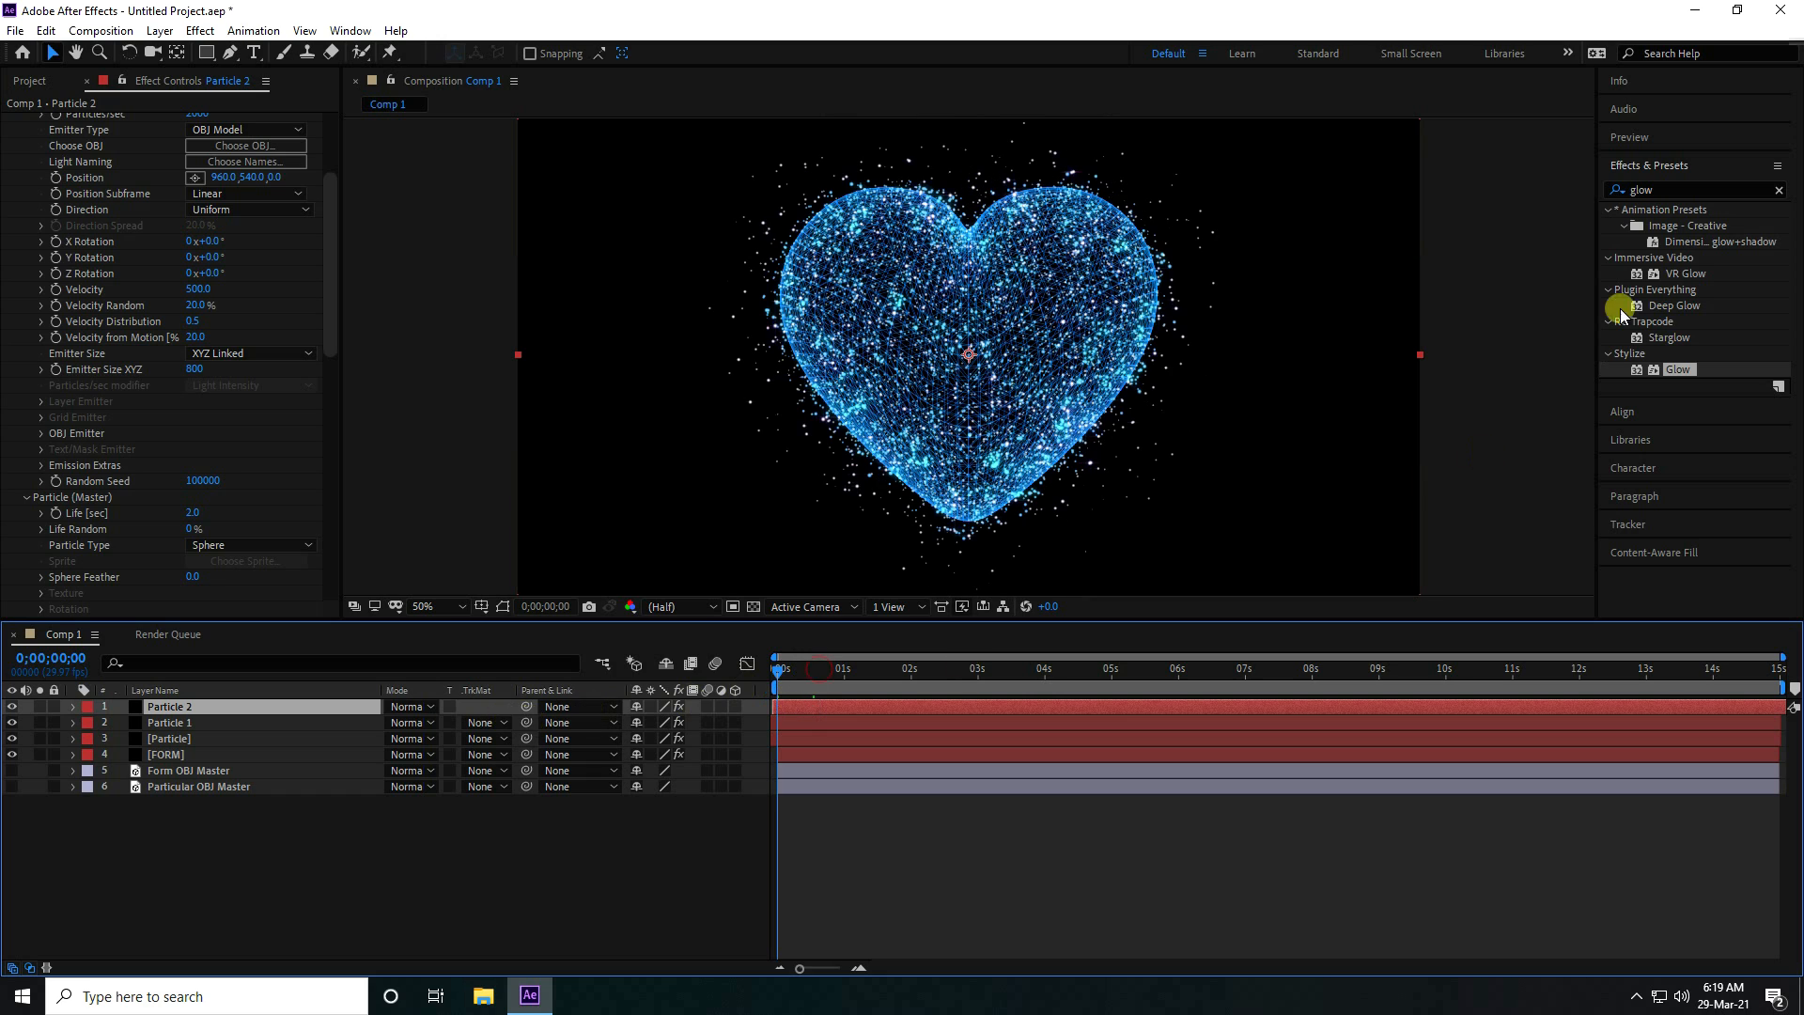
pyautogui.click(1643, 136)
pyautogui.click(1690, 164)
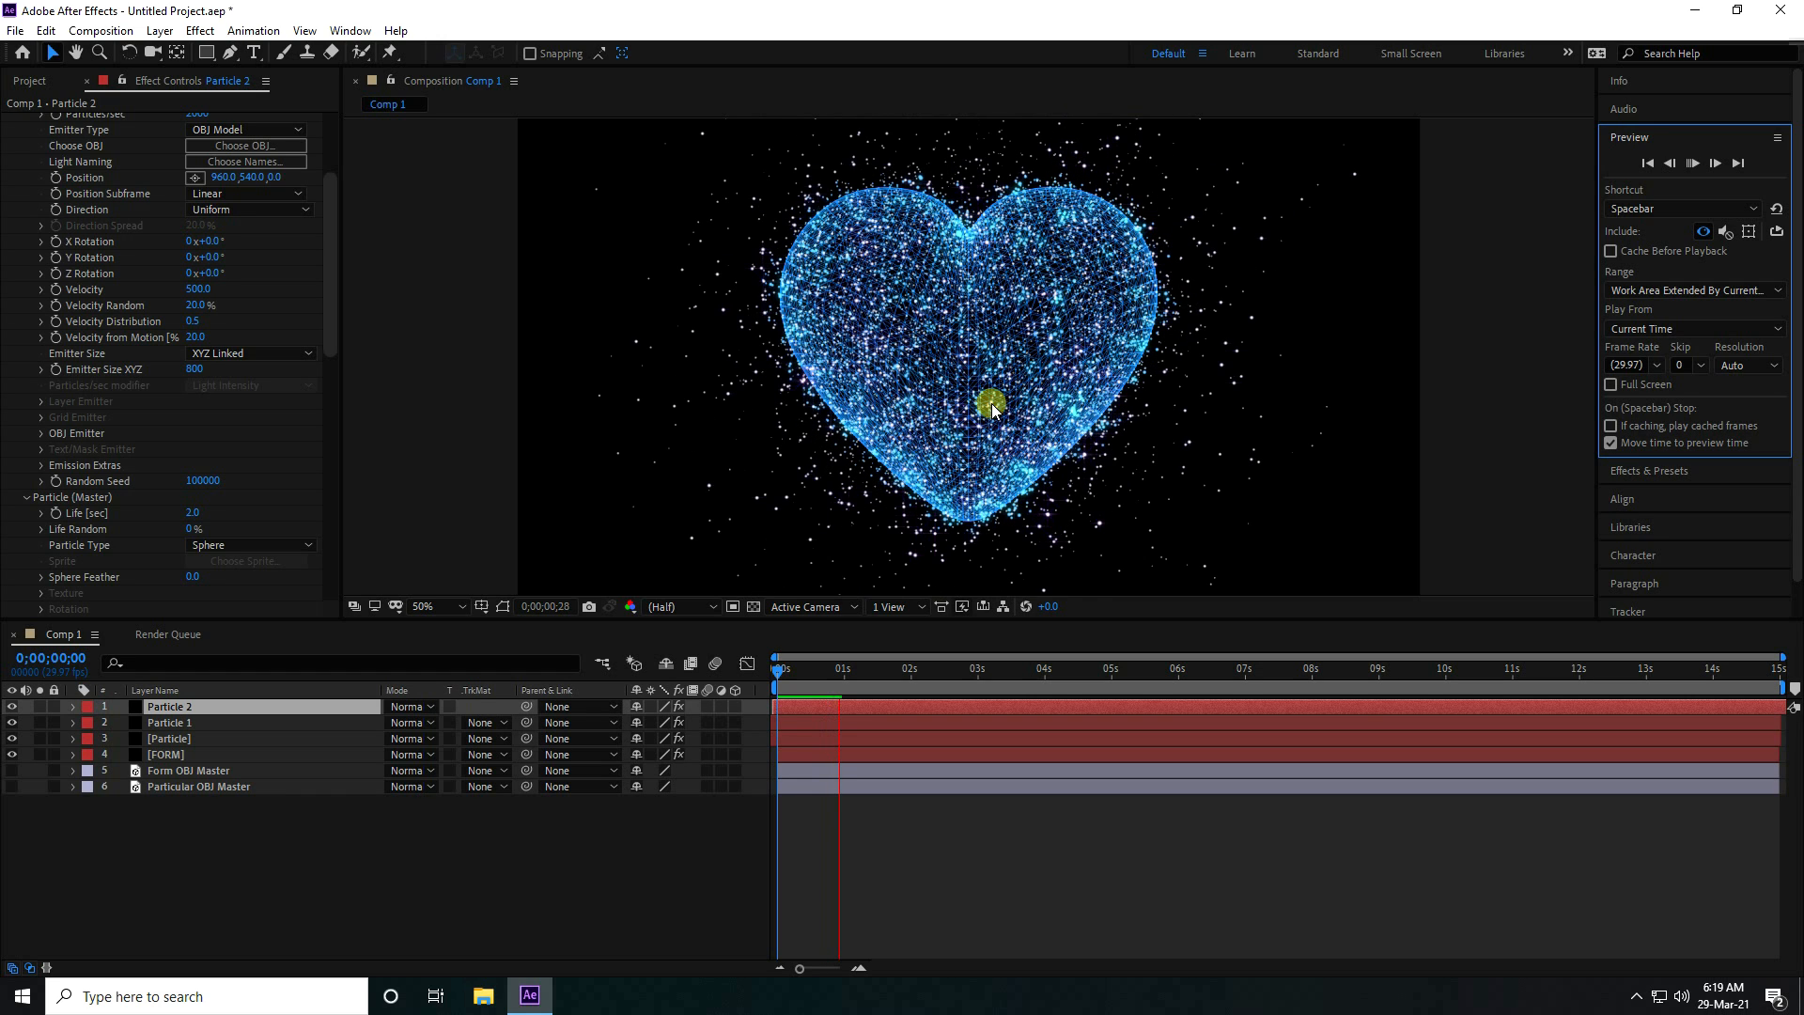
# Stop playback, create a black 1920 × 1080 px solid named BG, and move it beneath all other layers
pyautogui.press('space')
pyautogui.rightClick(443, 839)
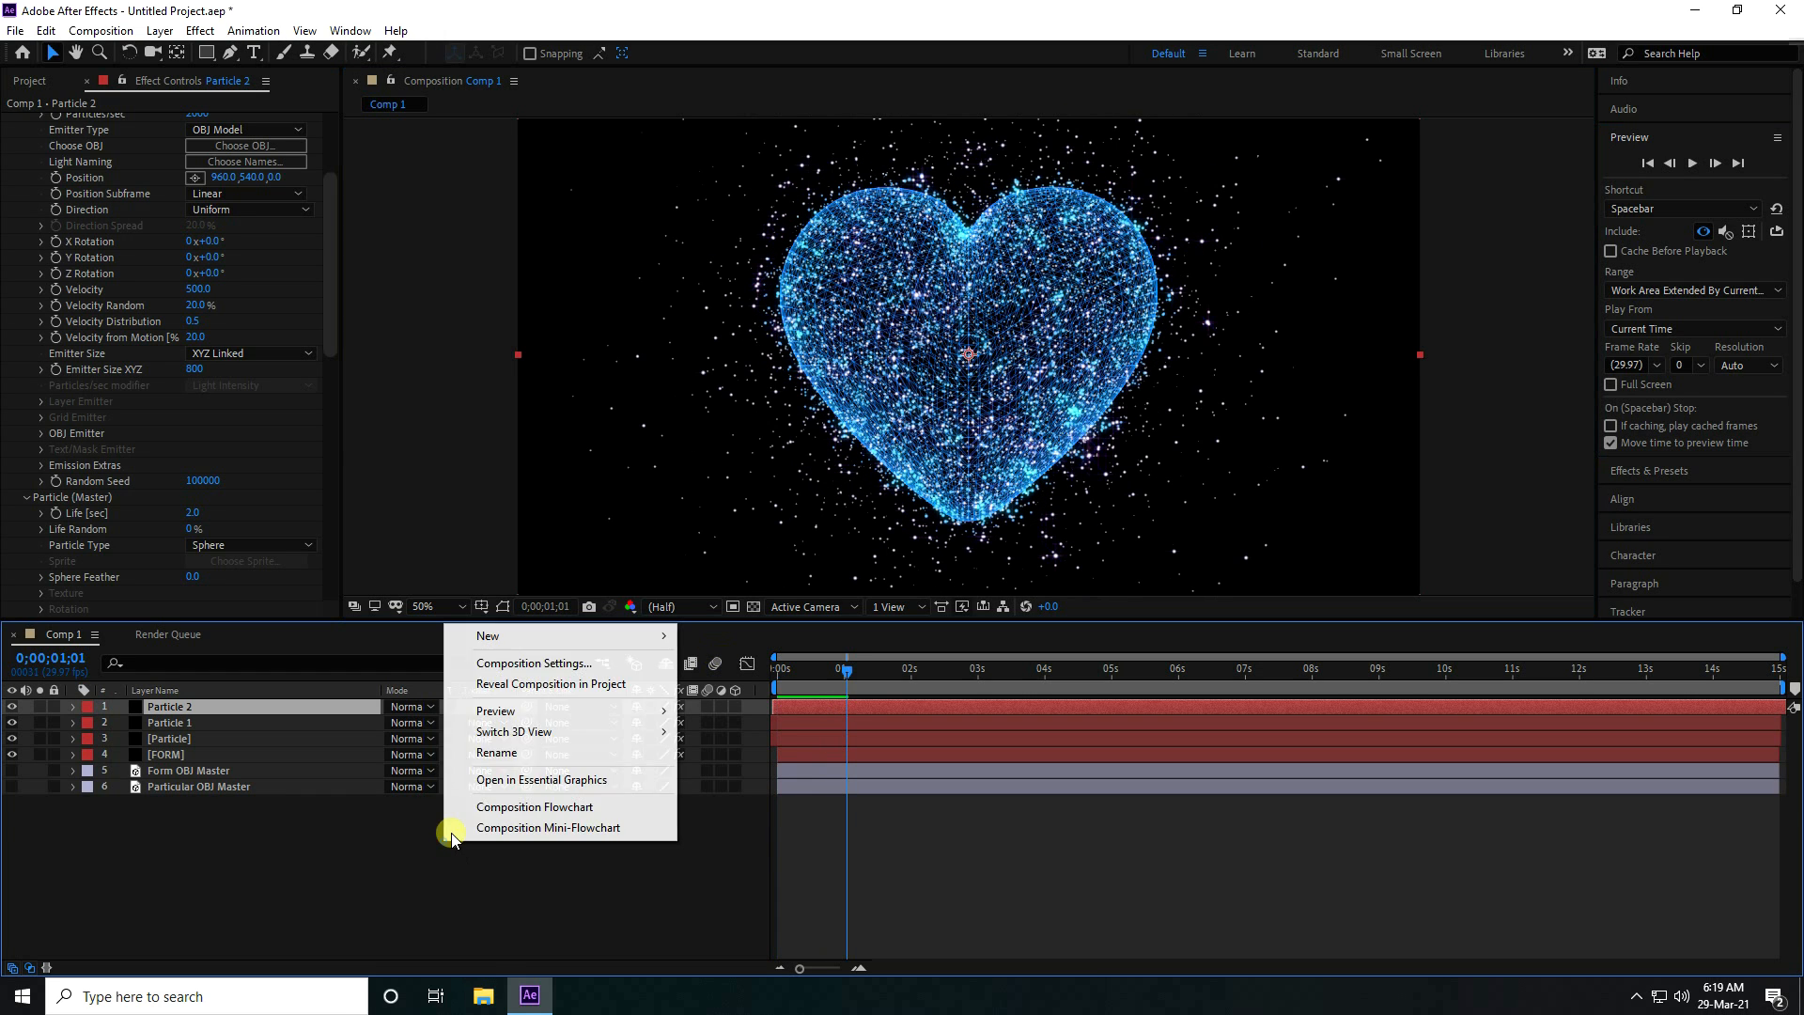
pyautogui.moveTo(529, 644)
pyautogui.click(736, 687)
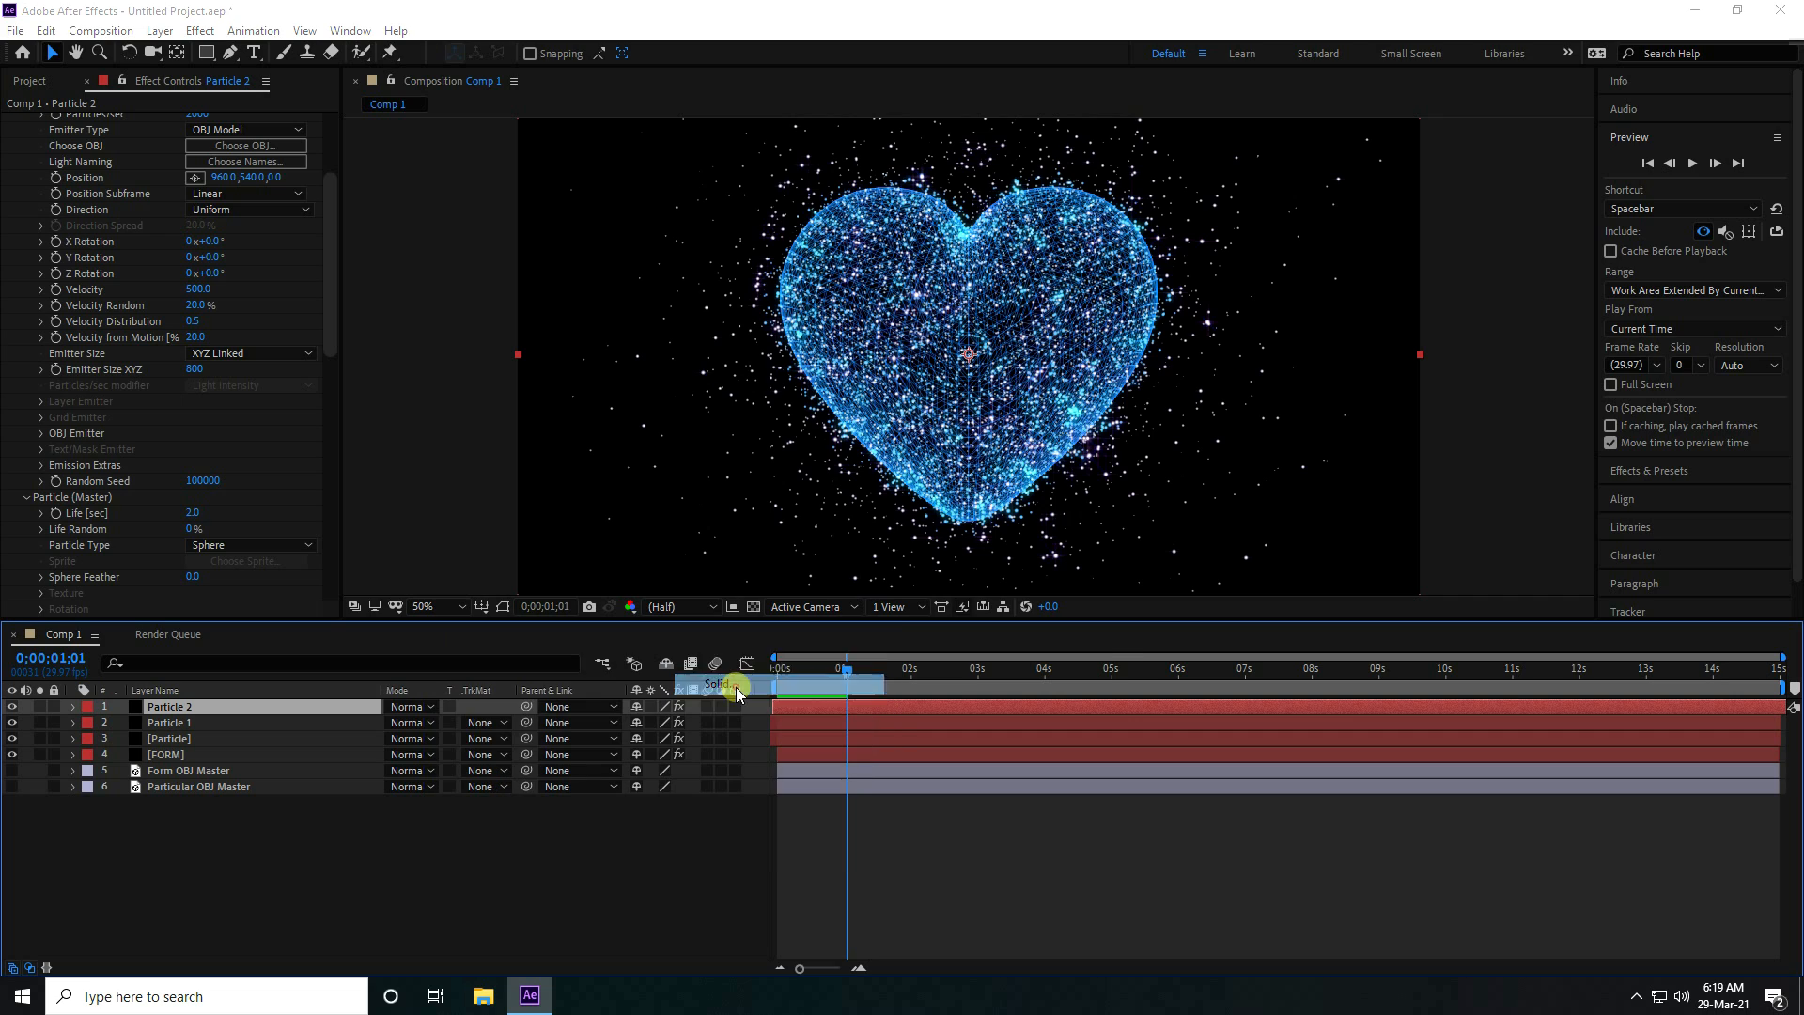
pyautogui.write('BG')
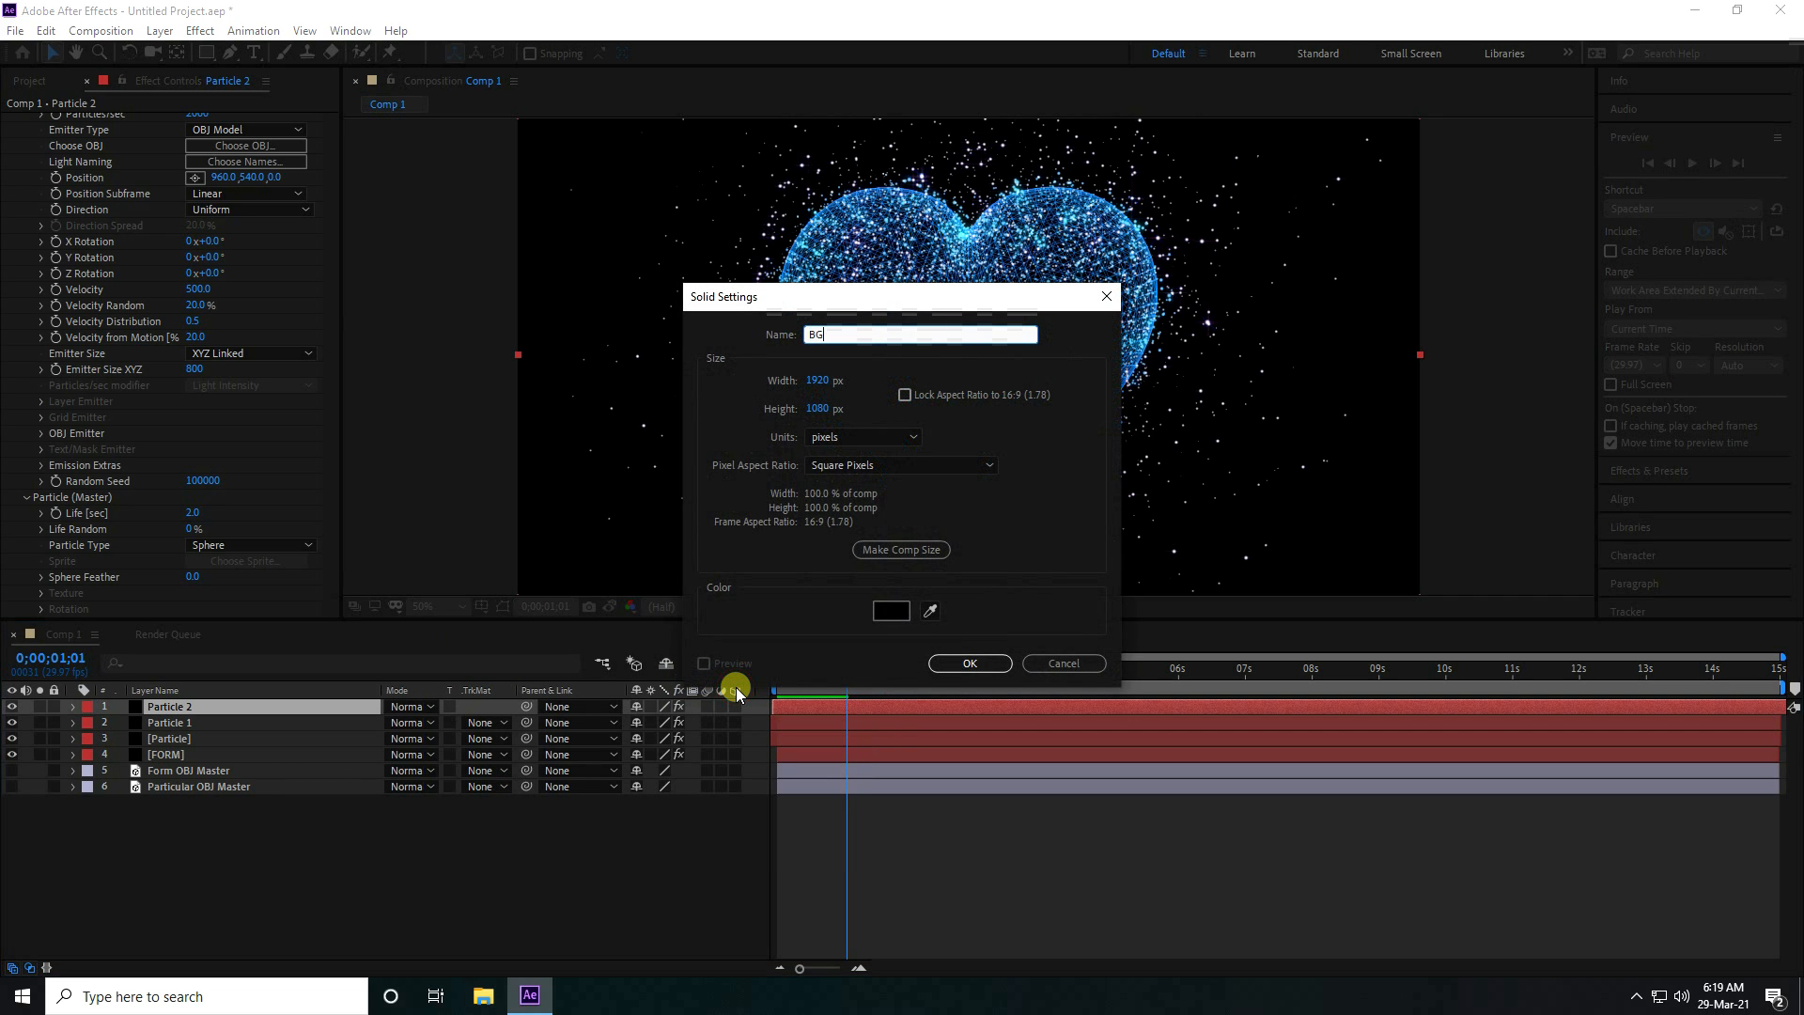
pyautogui.click(970, 663)
pyautogui.moveTo(184, 705); pyautogui.dragTo(212, 852)
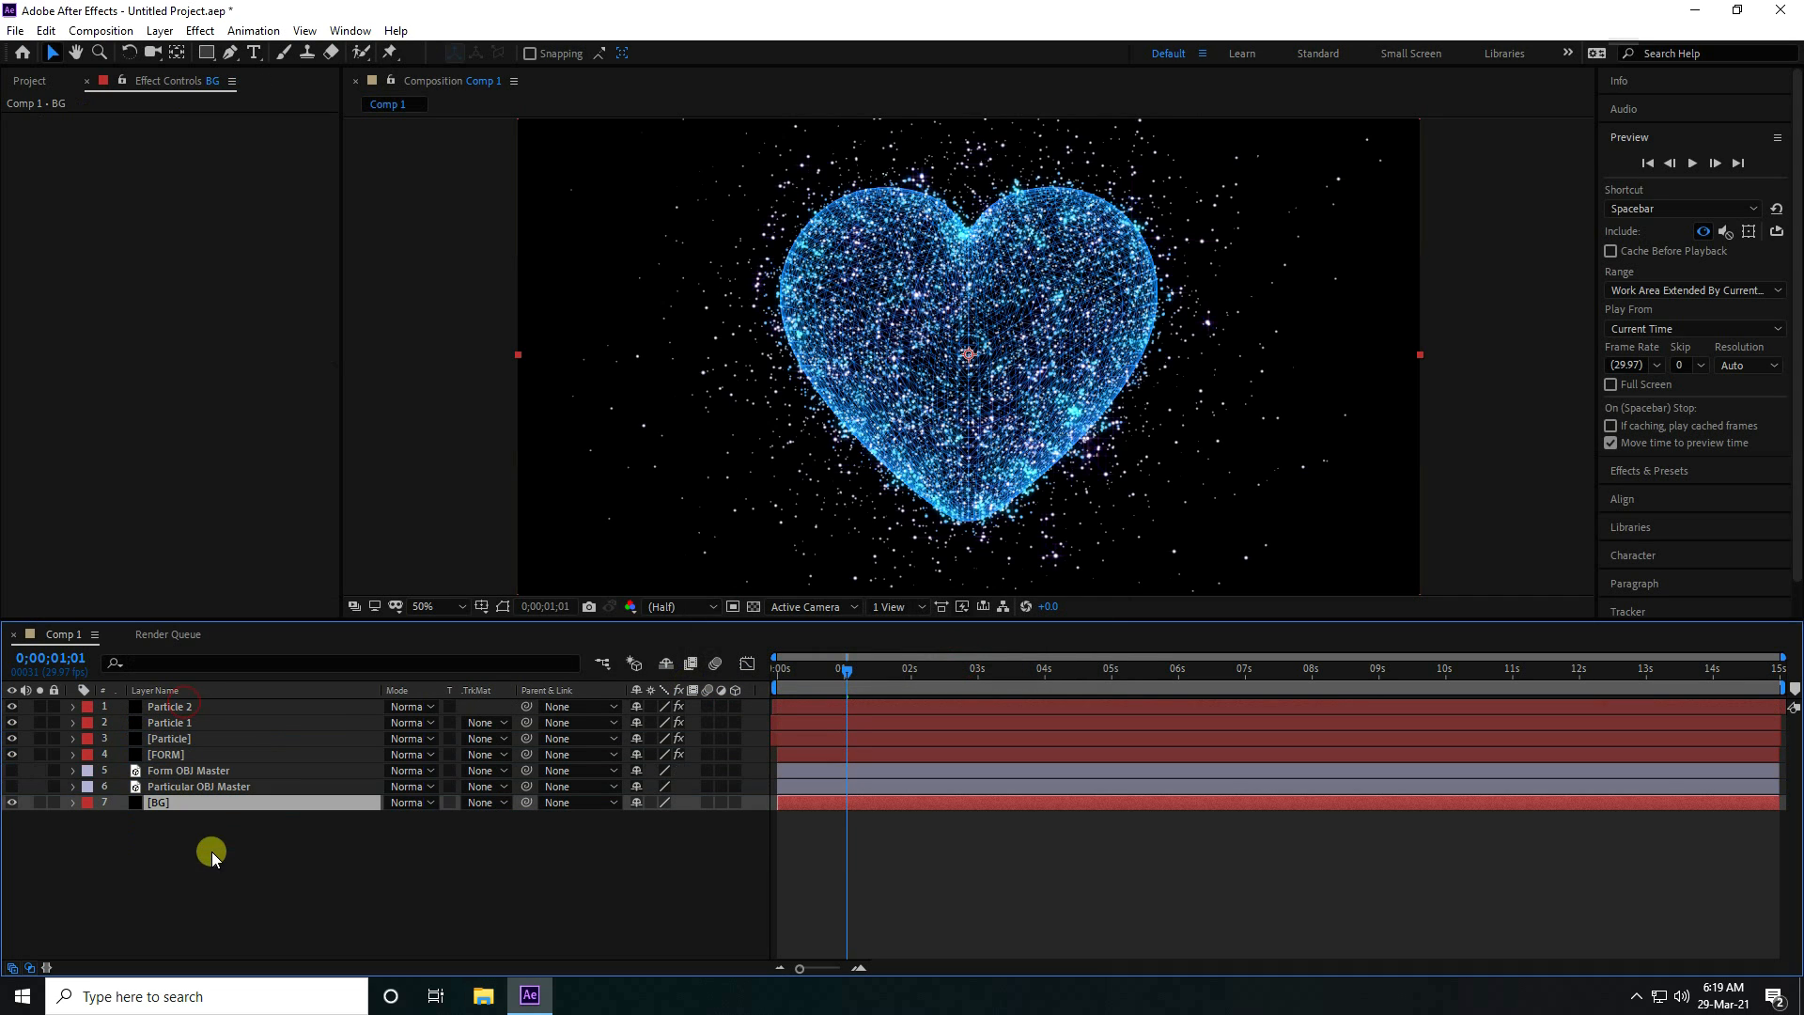
# Apply the Gradient Ramp effect to the BG layer and set its Ramp Shape to Radial Ramp
pyautogui.click(1656, 471)
pyautogui.click(1663, 188)
pyautogui.write('r')
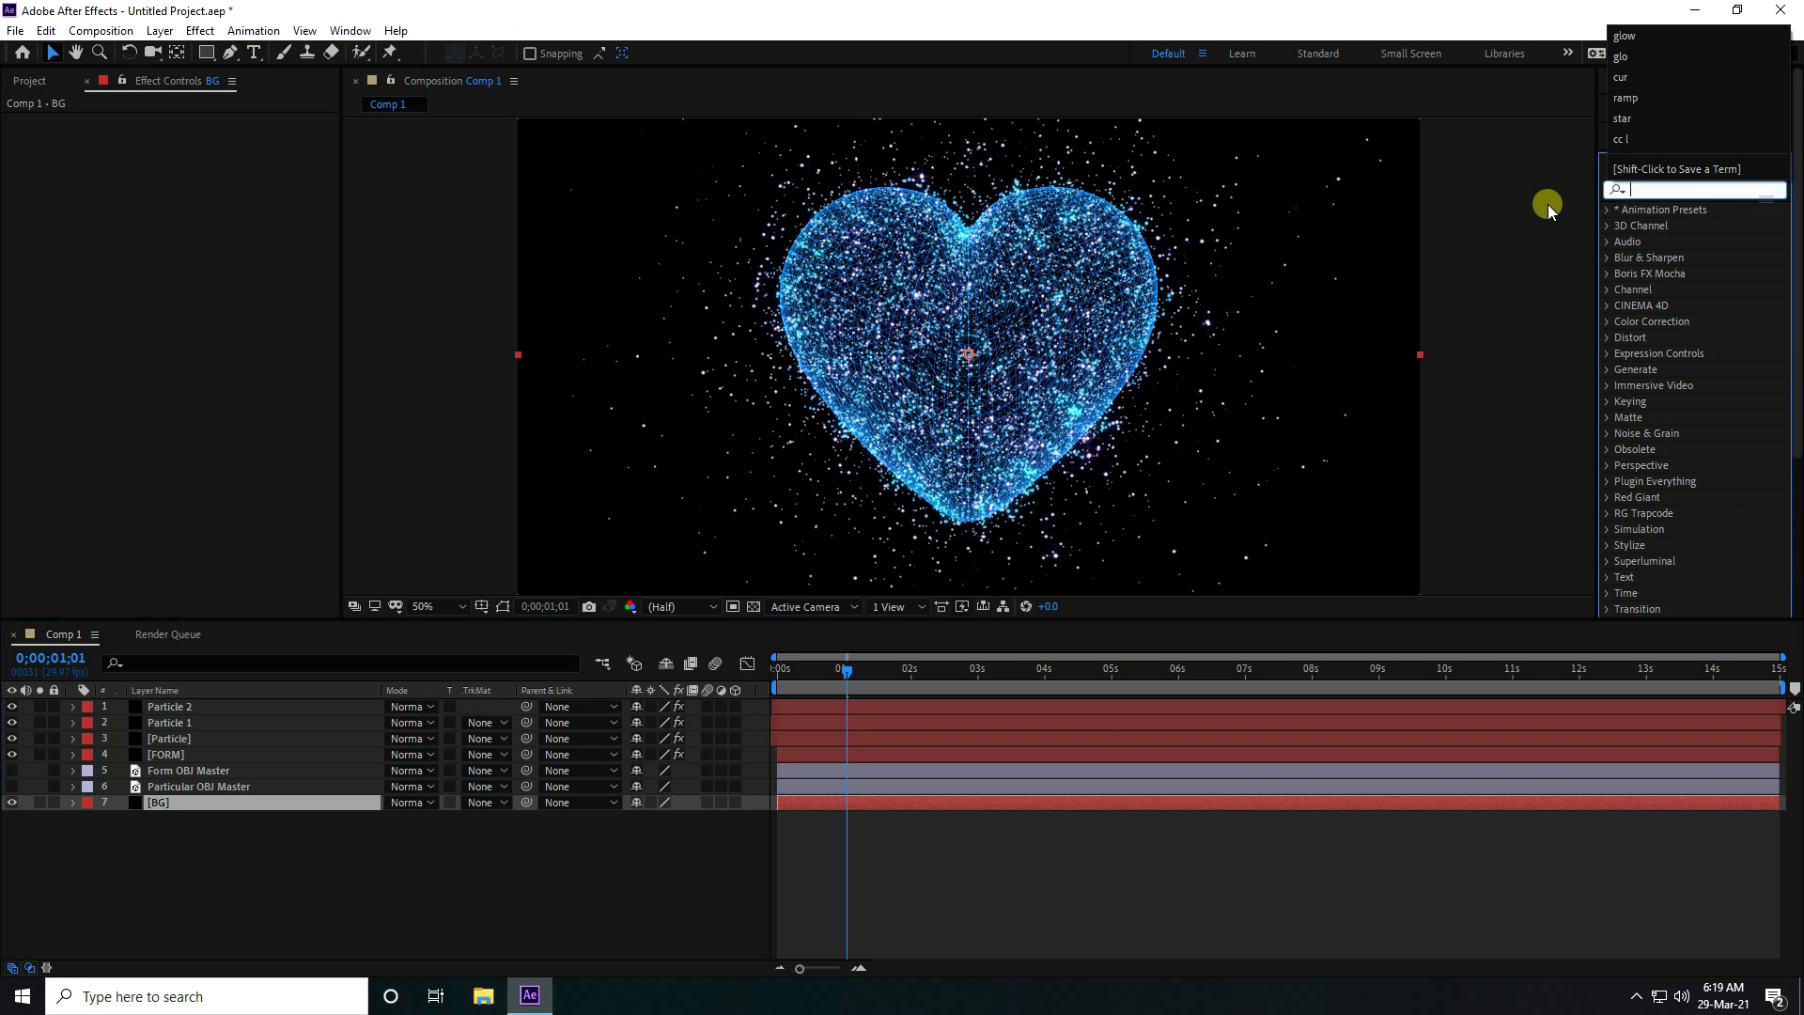
pyautogui.write('amp')
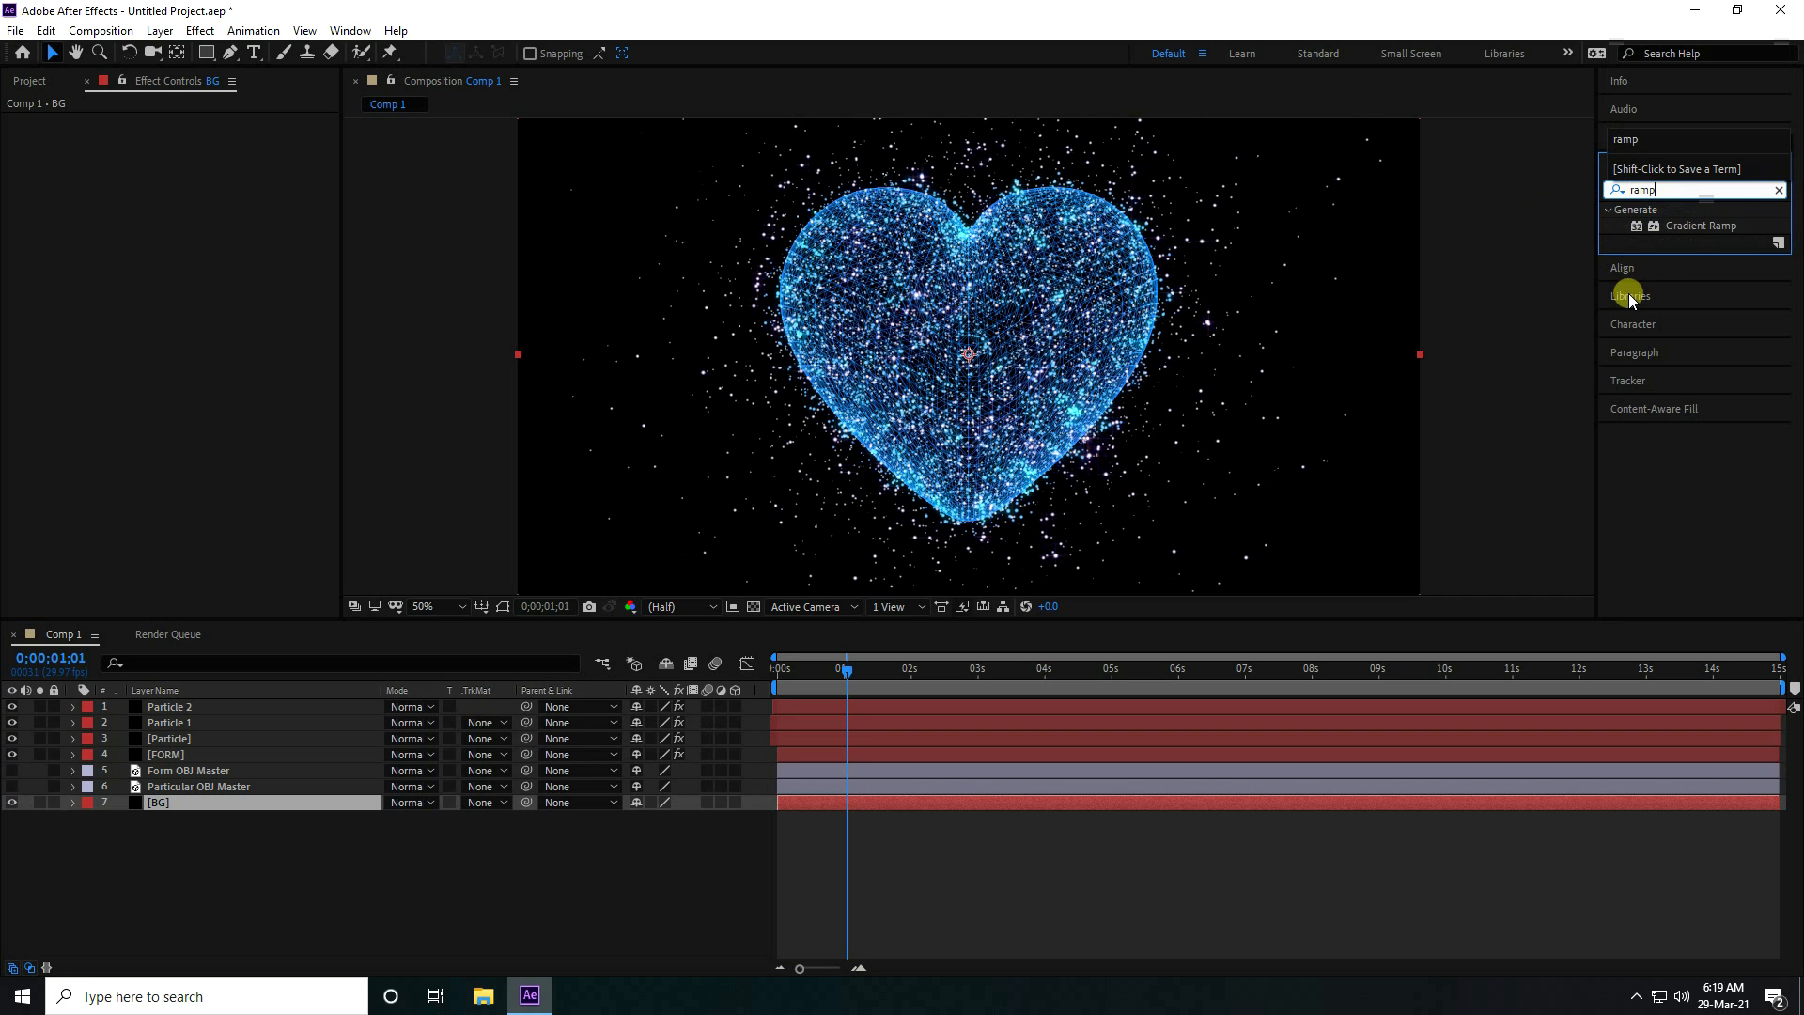
pyautogui.moveTo(1689, 228); pyautogui.dragTo(213, 803)
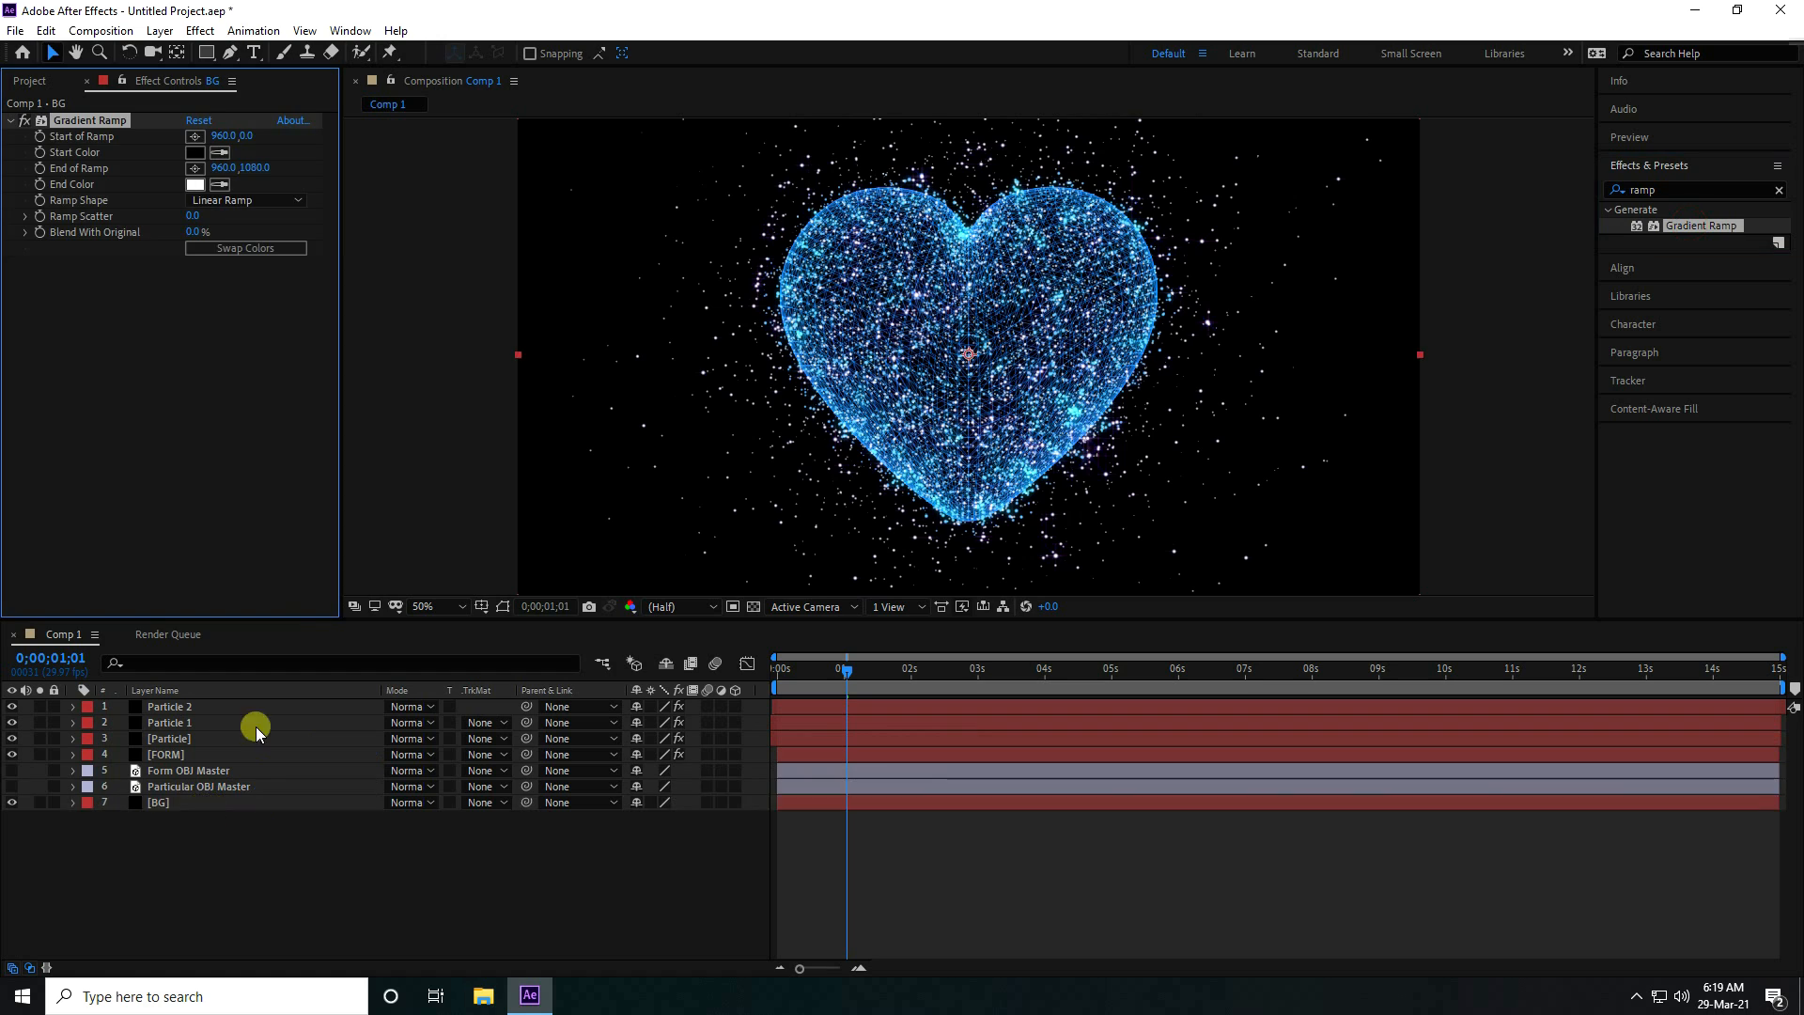
pyautogui.click(206, 201)
pyautogui.click(233, 243)
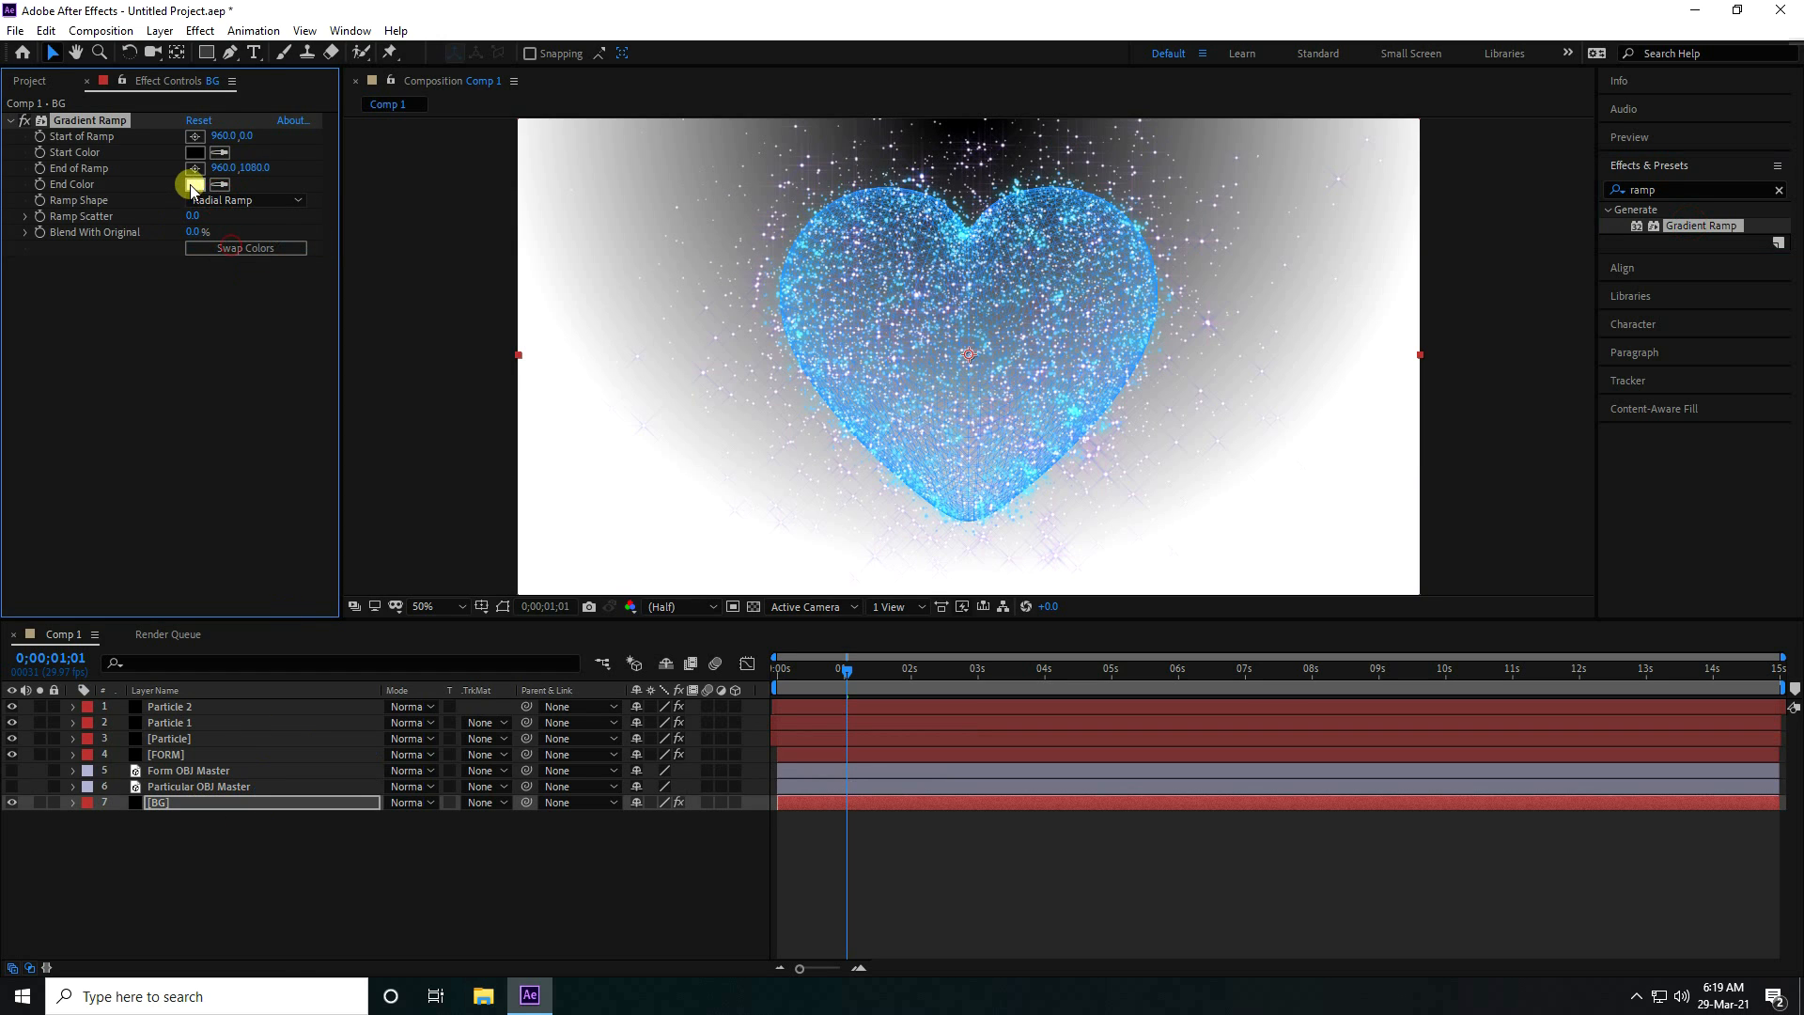
# Set the BG gradient's End Color to black and its Start Color to dark blue 04233B
pyautogui.click(195, 185)
pyautogui.moveTo(374, 423); pyautogui.dragTo(385, 636)
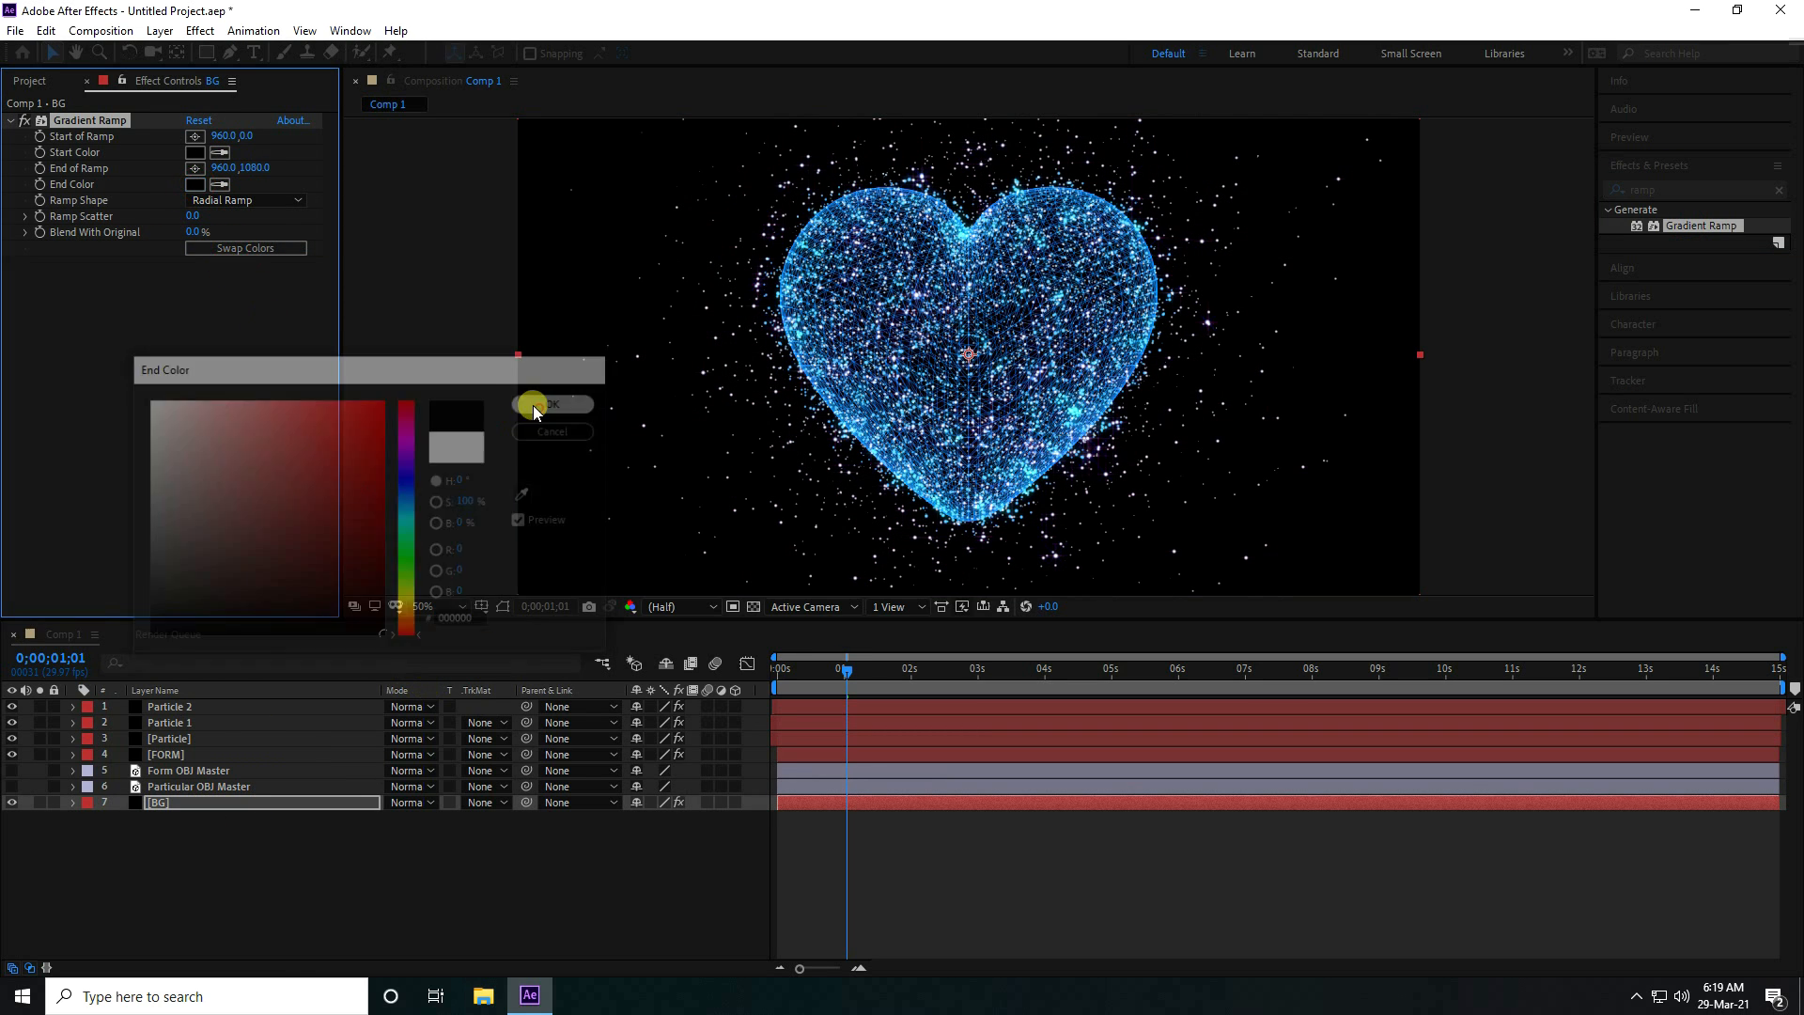
pyautogui.click(550, 402)
pyautogui.click(195, 152)
pyautogui.click(361, 580)
pyautogui.moveTo(398, 545); pyautogui.dragTo(412, 510)
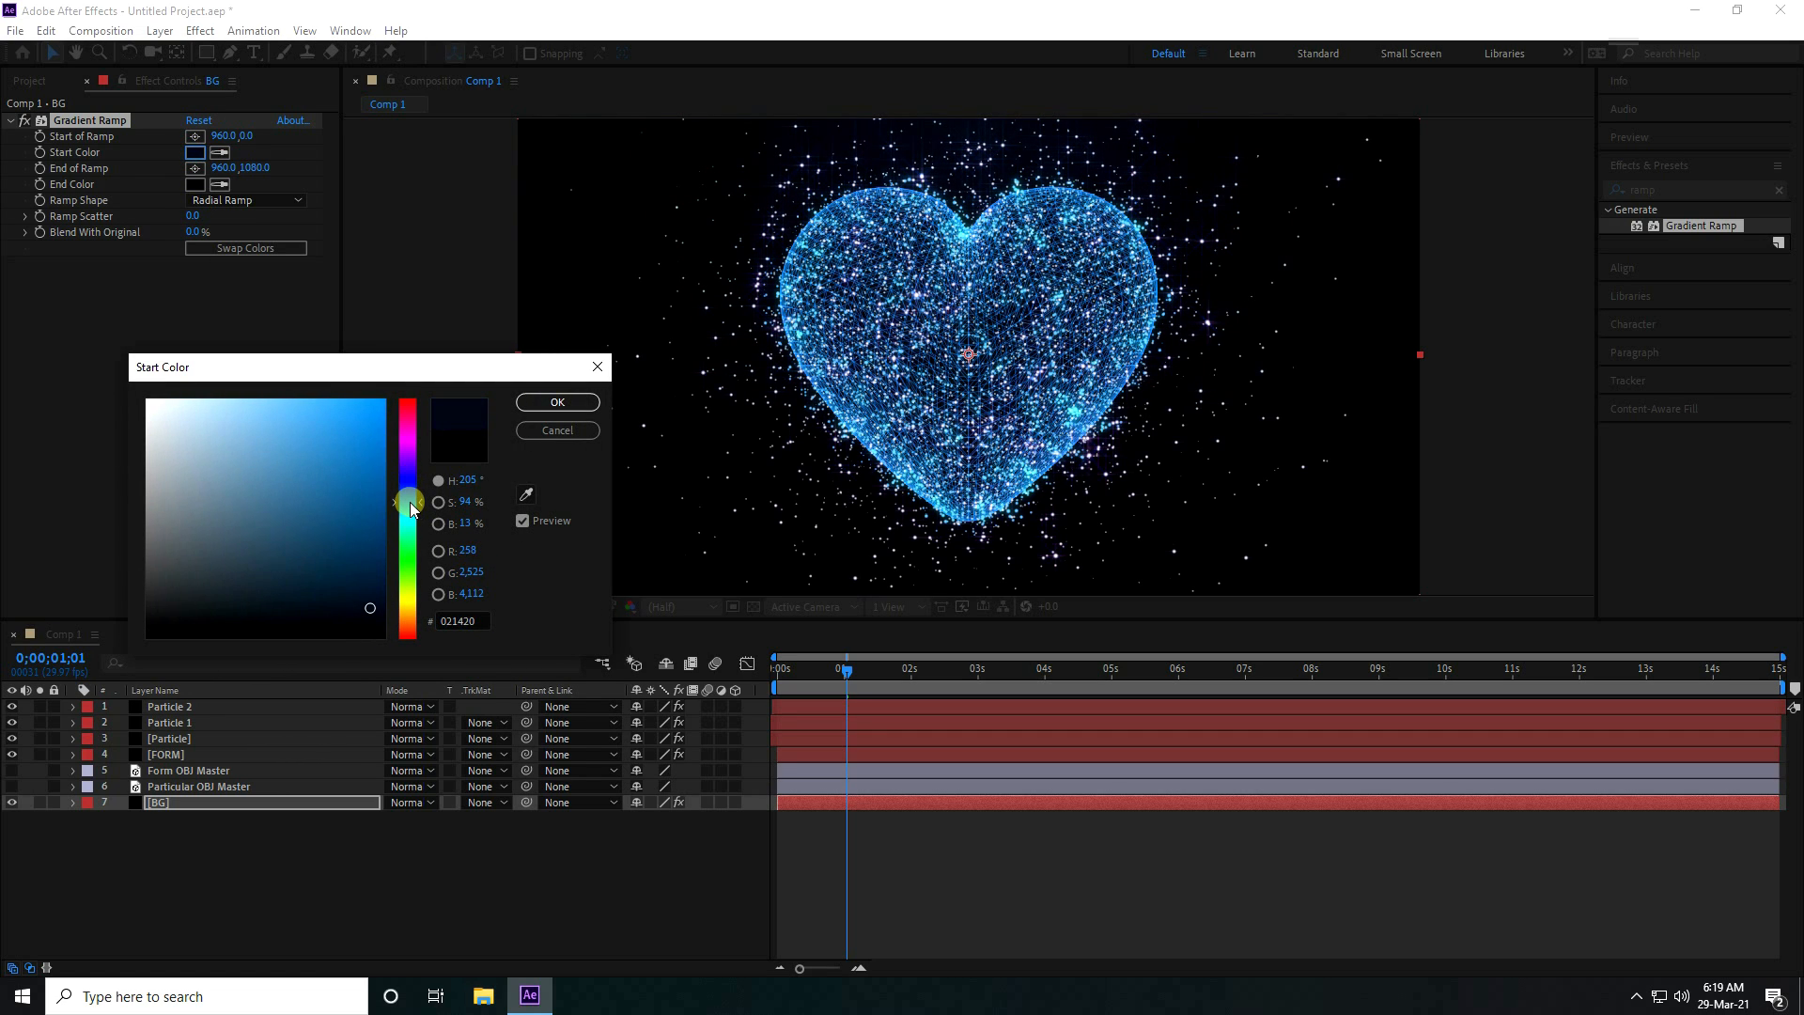
pyautogui.moveTo(368, 603); pyautogui.dragTo(369, 583)
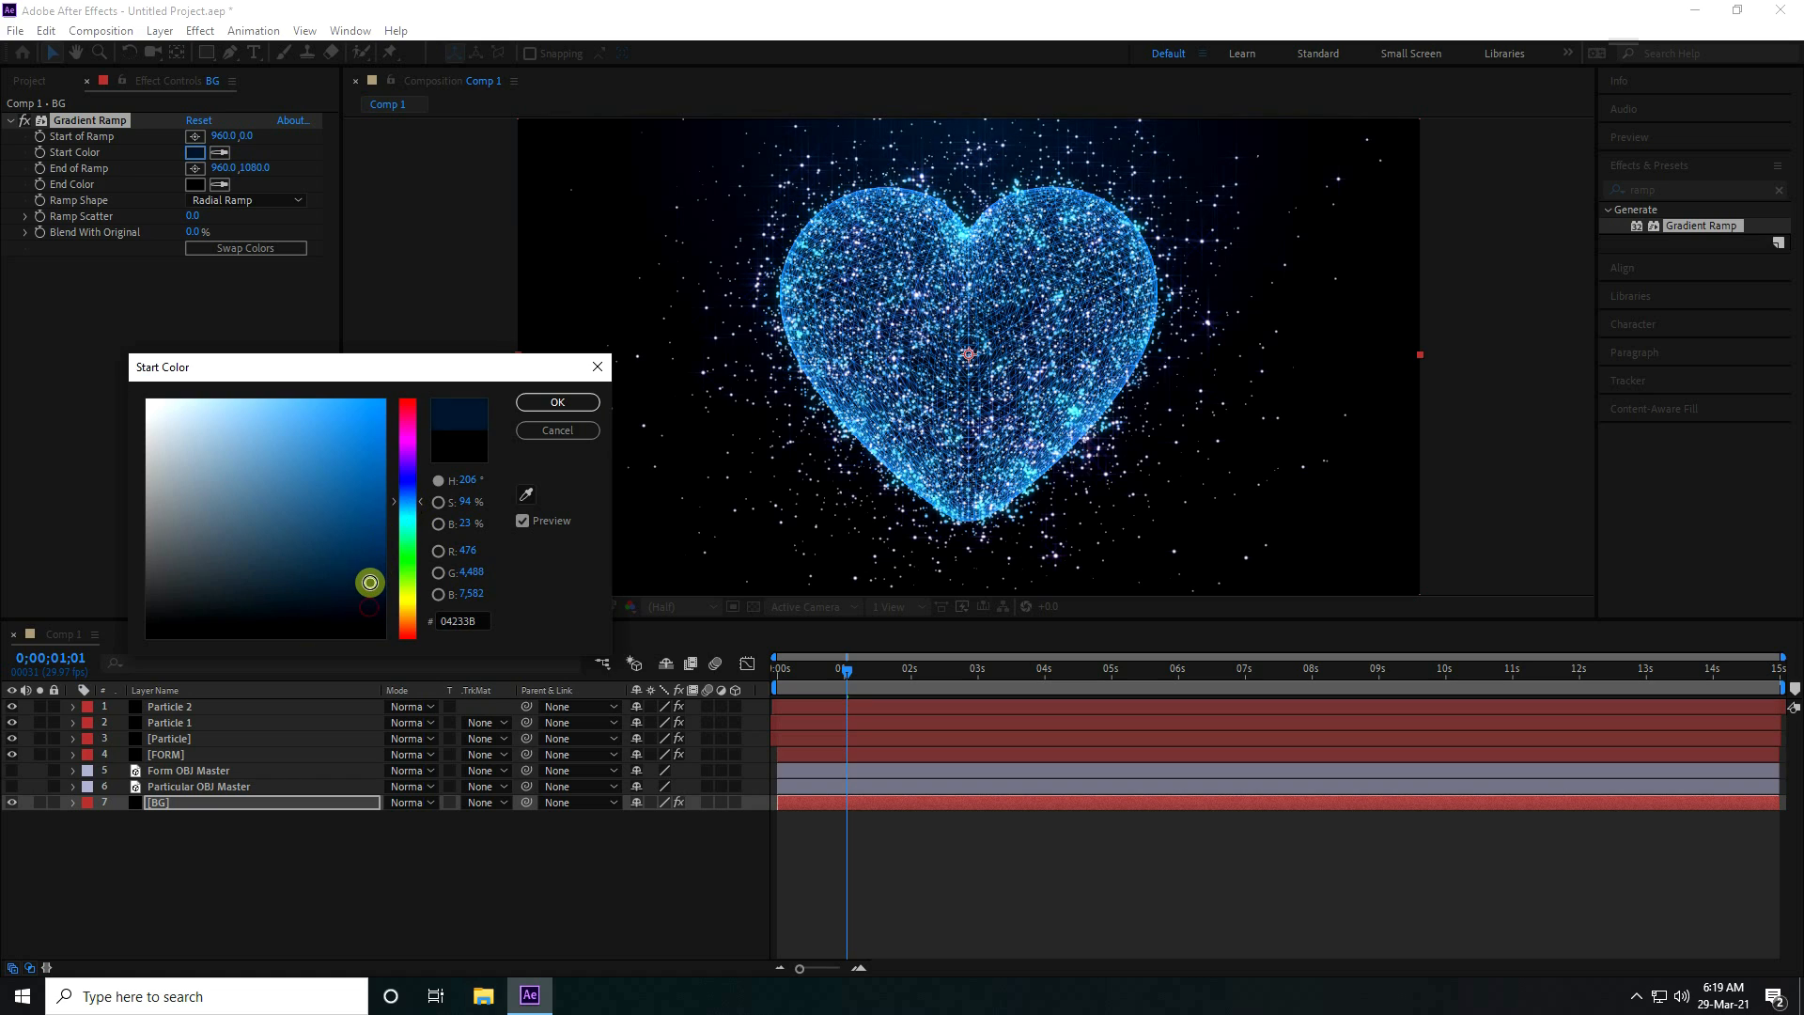
pyautogui.click(557, 402)
# Change the BG gradient's End Color to a nearly black blue
pyautogui.click(195, 185)
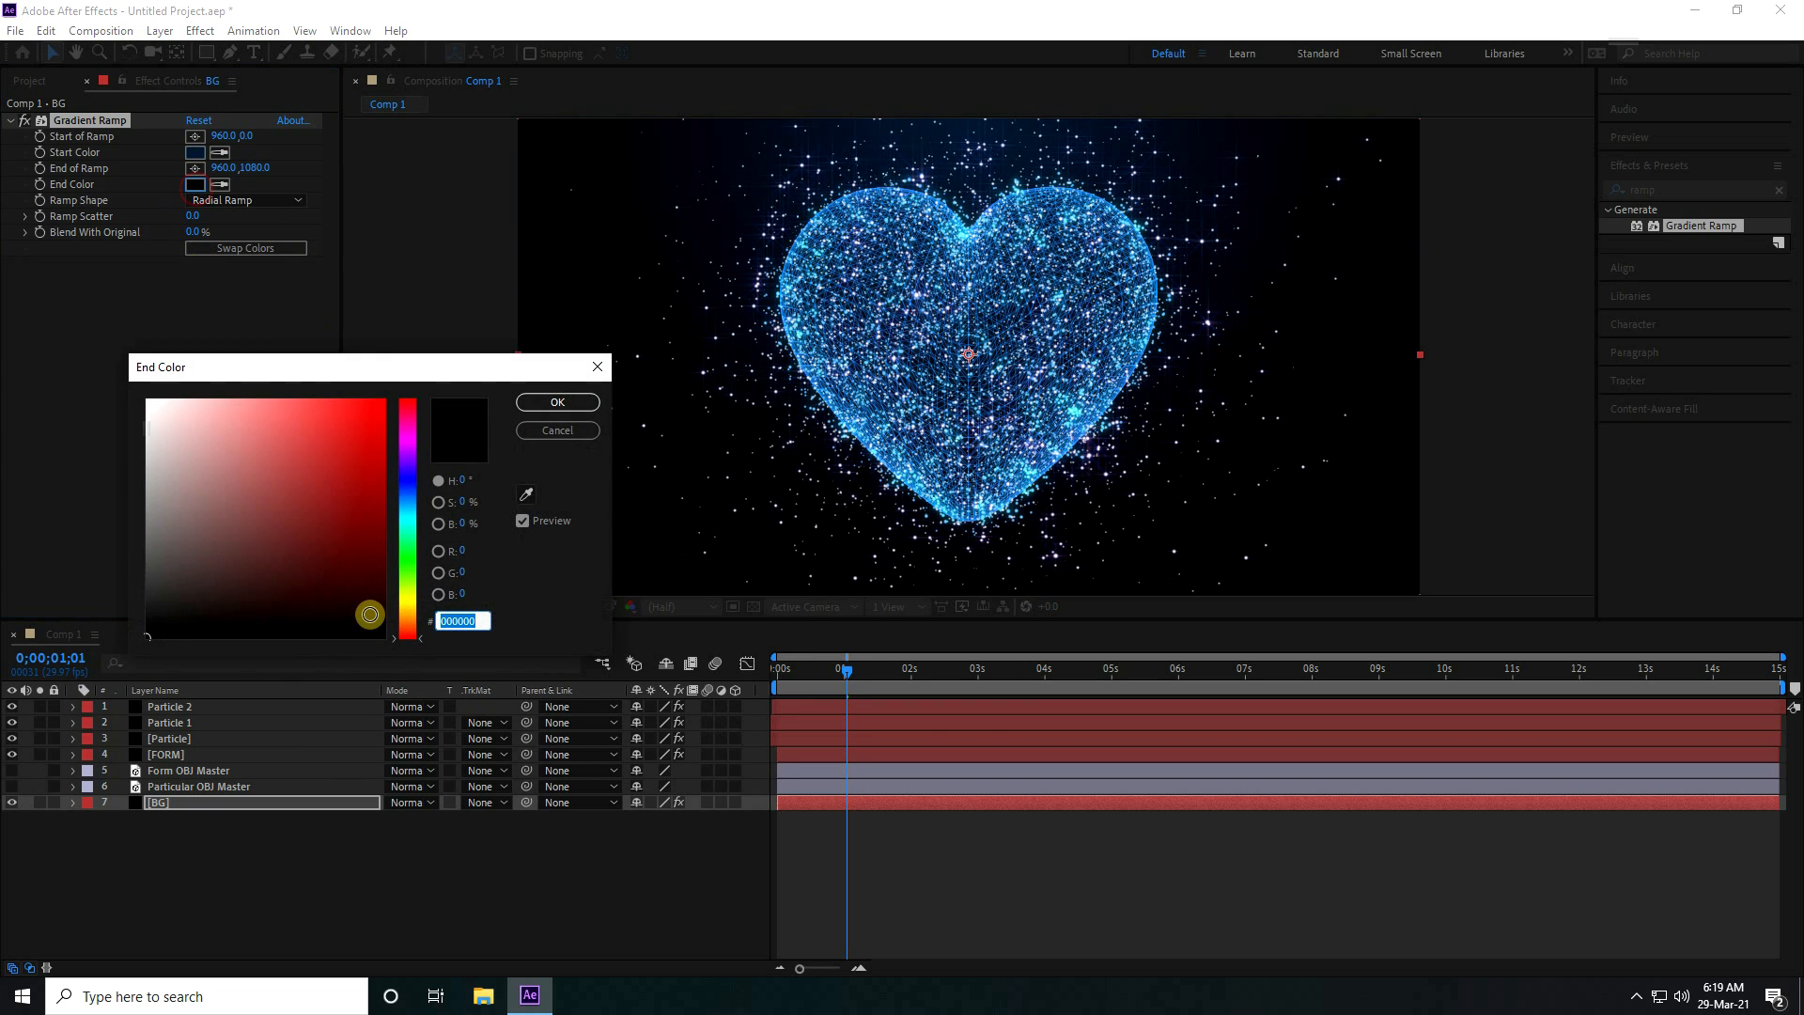
pyautogui.click(405, 505)
pyautogui.click(370, 608)
pyautogui.moveTo(370, 608); pyautogui.dragTo(371, 633)
pyautogui.click(564, 403)
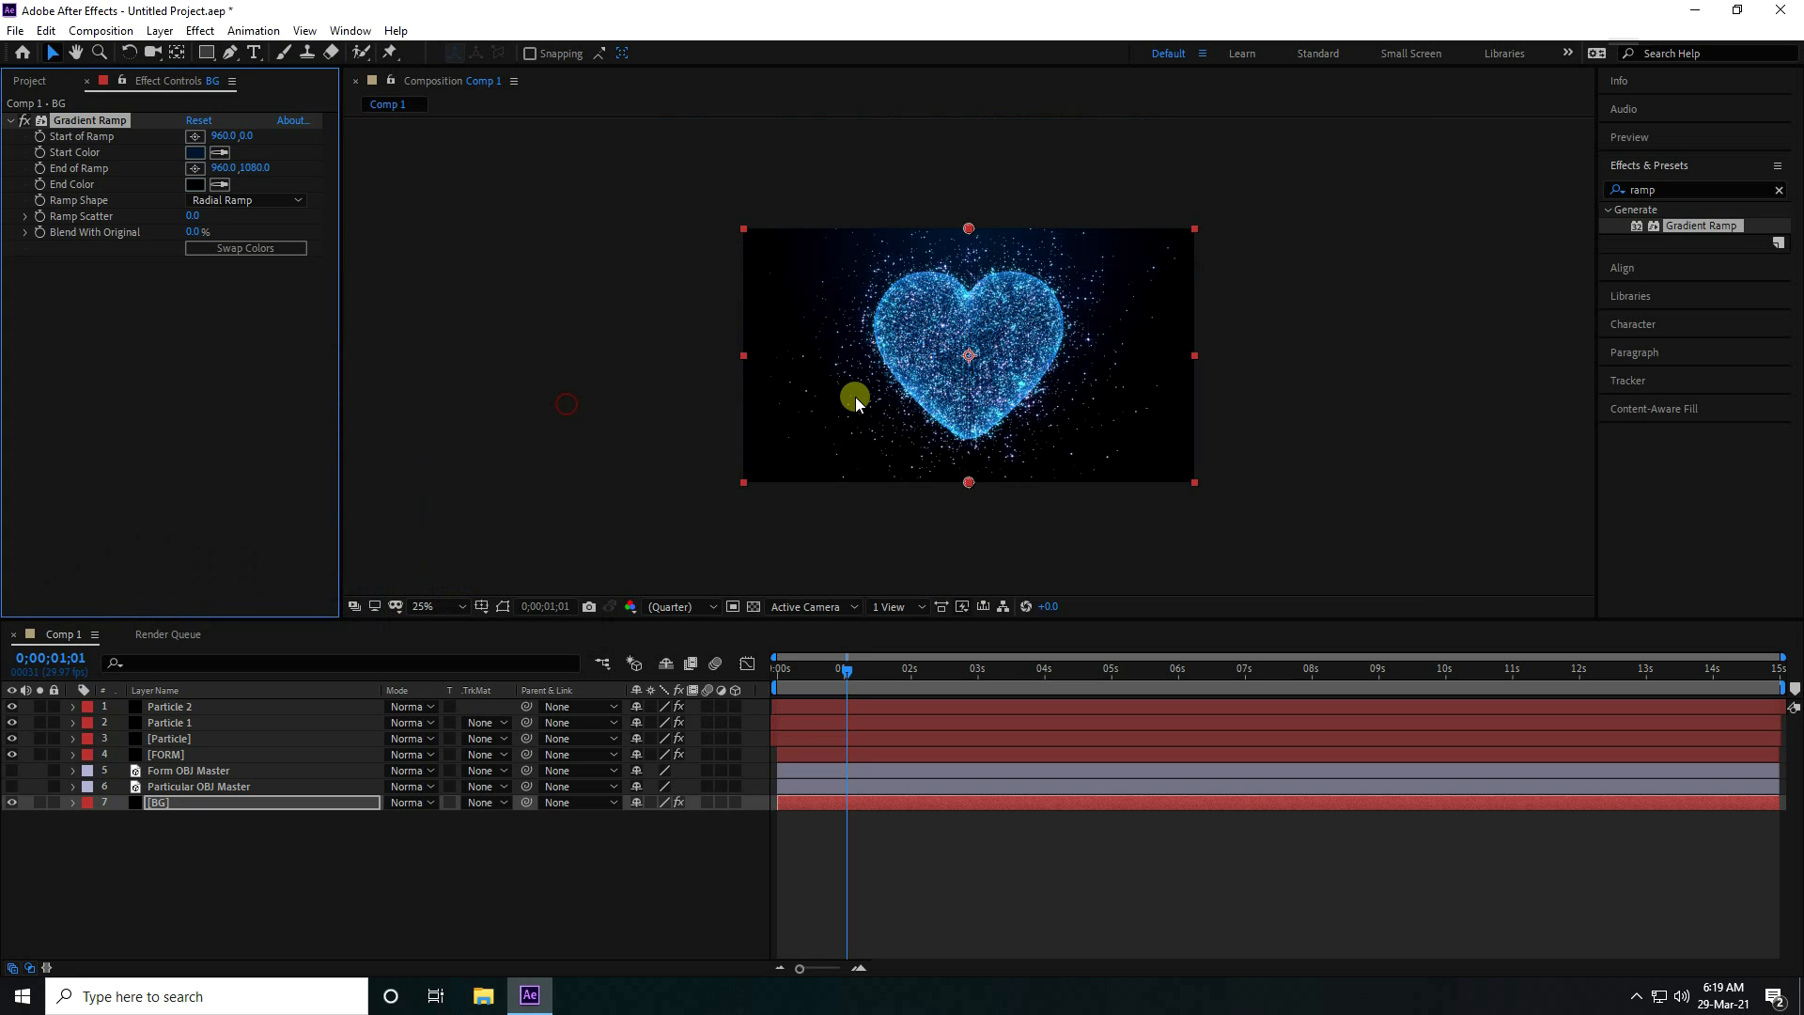
# Create a black 1920 × 1080 px solid named LIGHT at the top of the layer stack
pyautogui.click(325, 884)
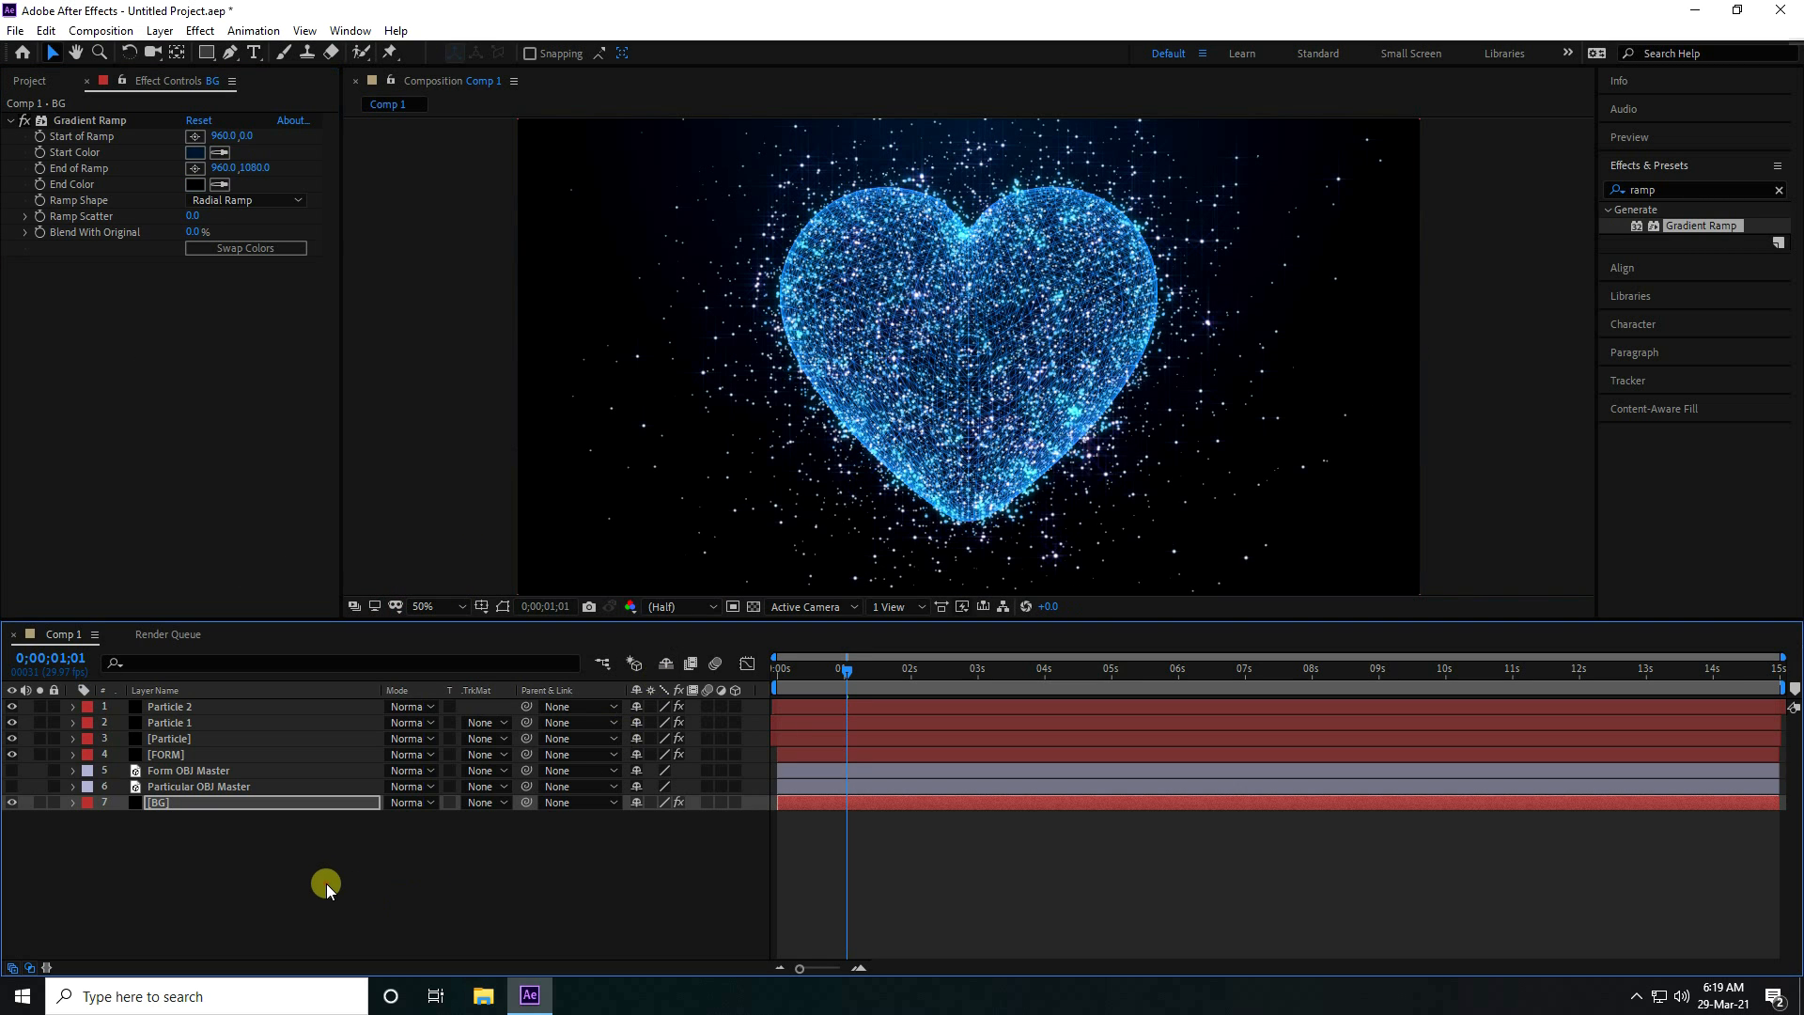
pyautogui.rightClick(234, 865)
pyautogui.moveTo(314, 658)
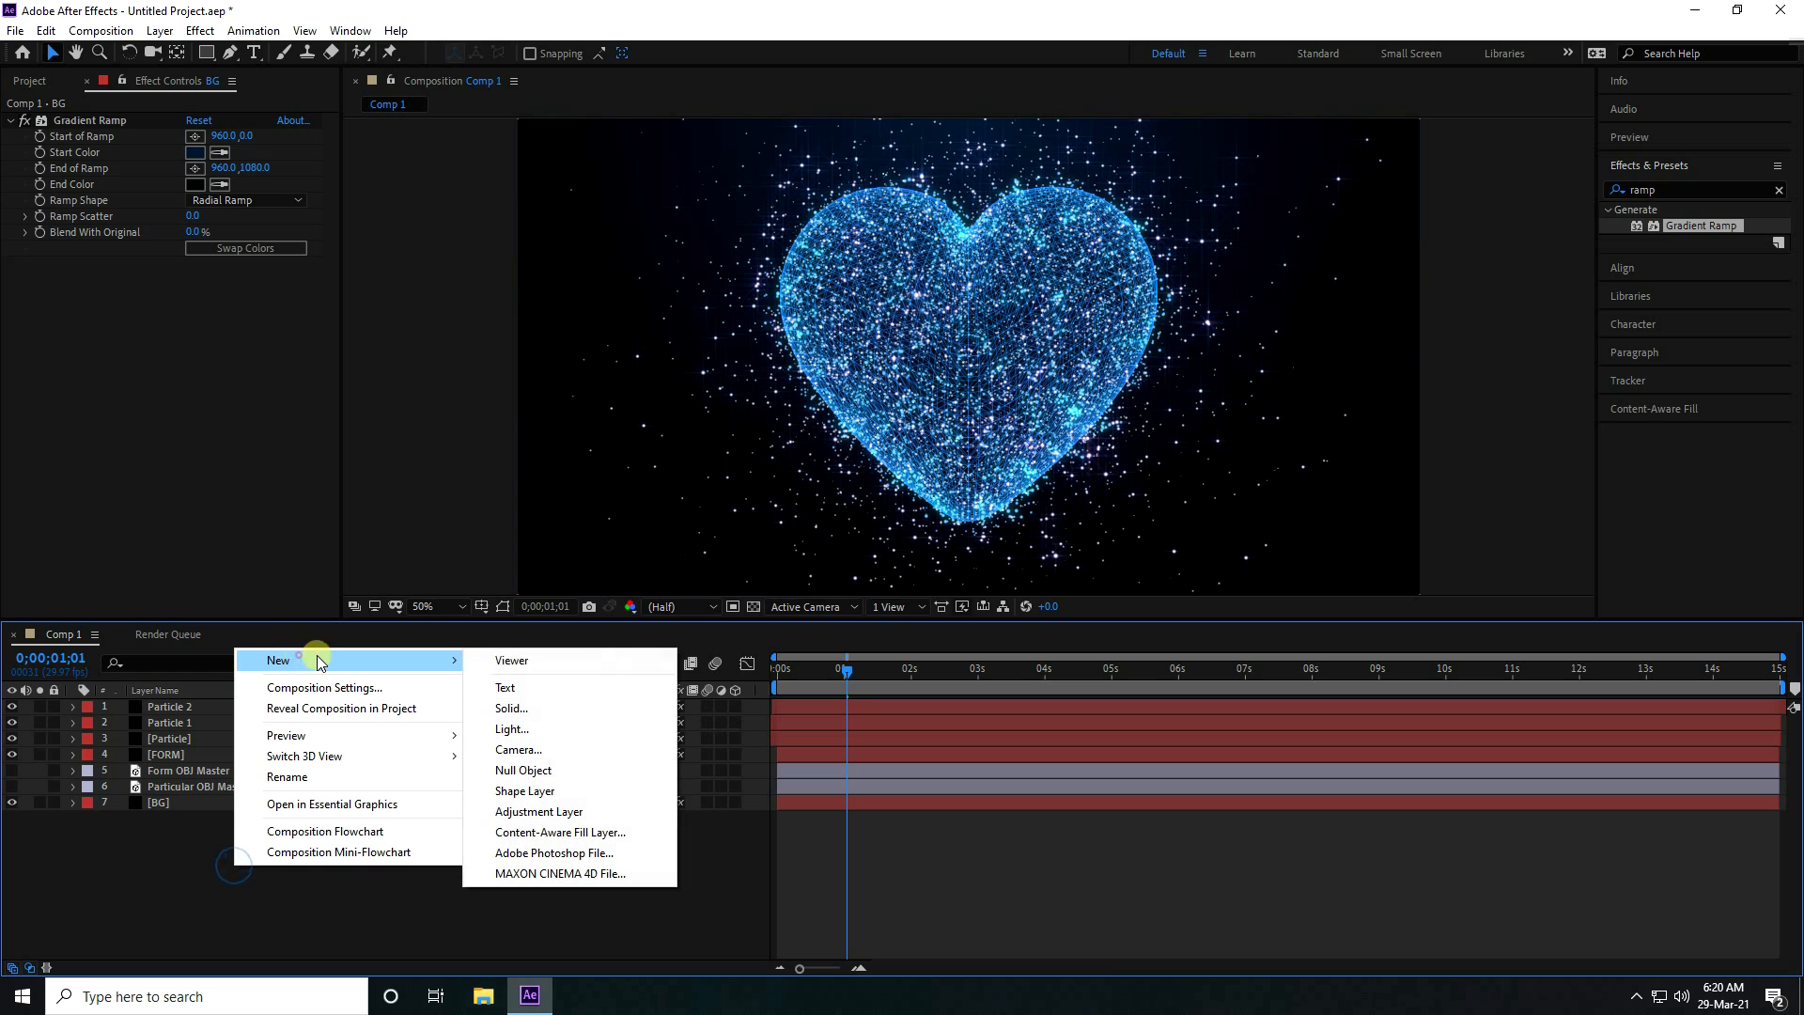
pyautogui.click(512, 708)
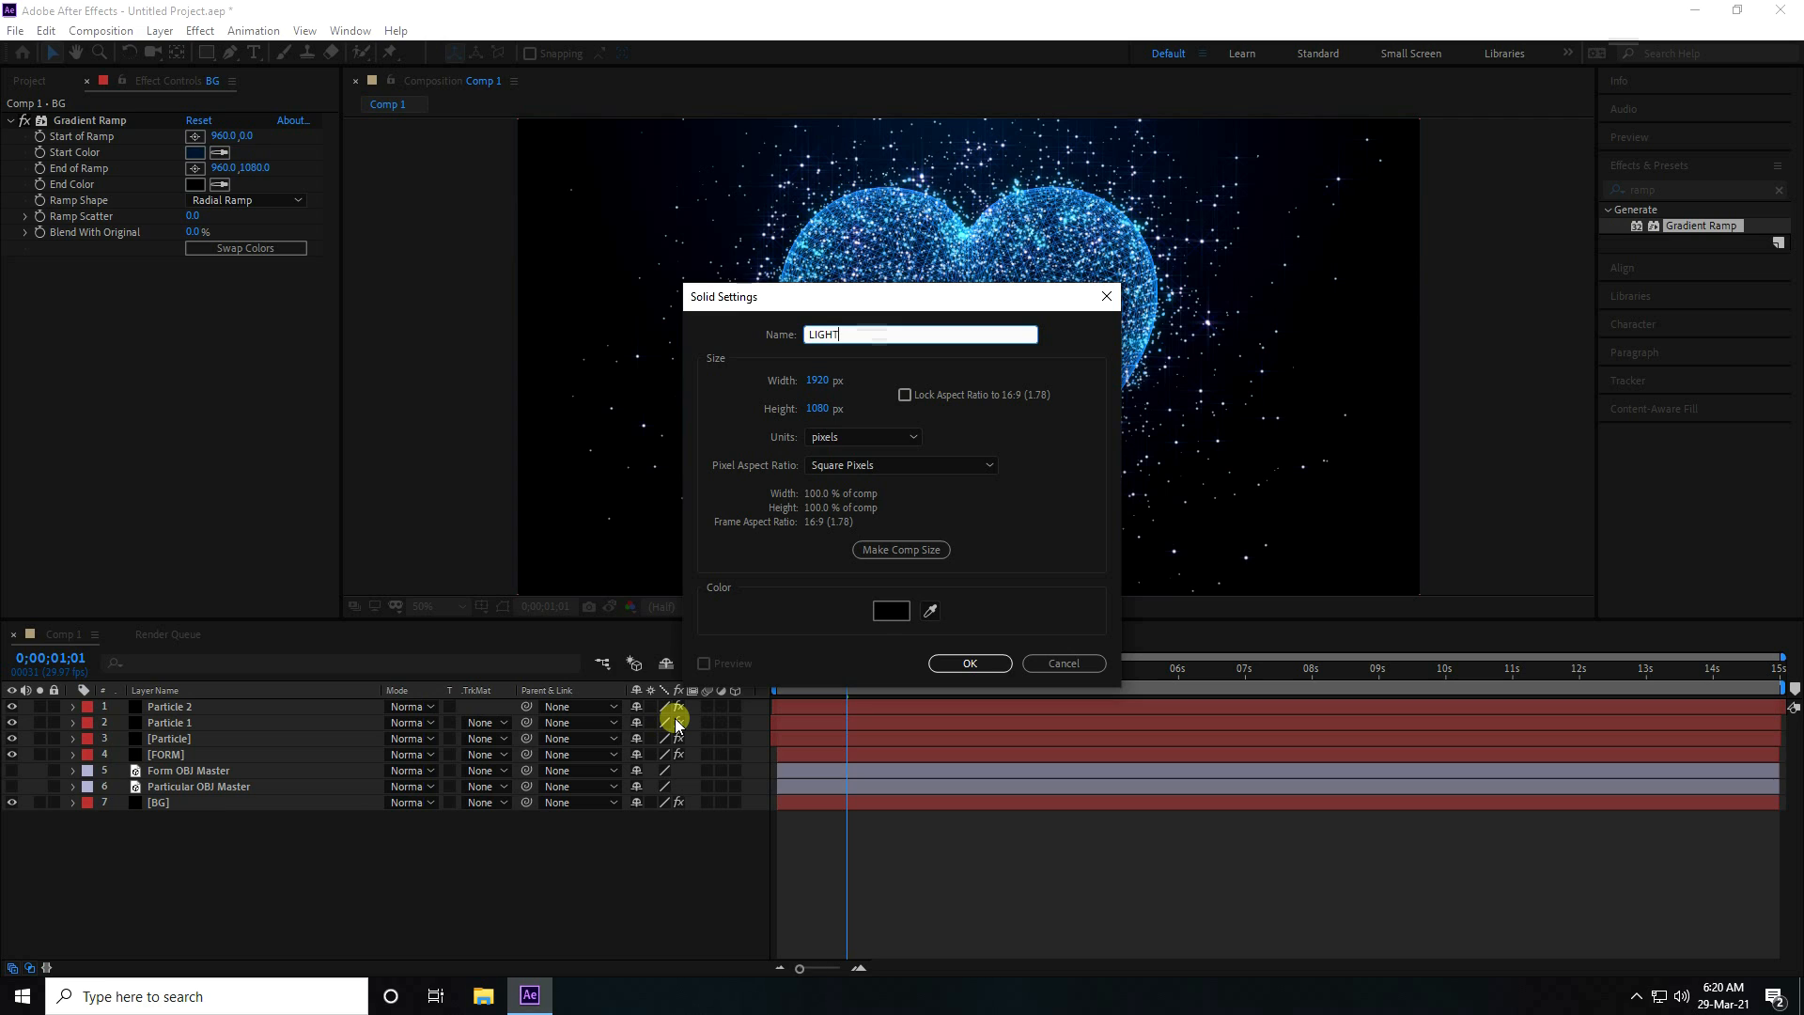
pyautogui.click(975, 664)
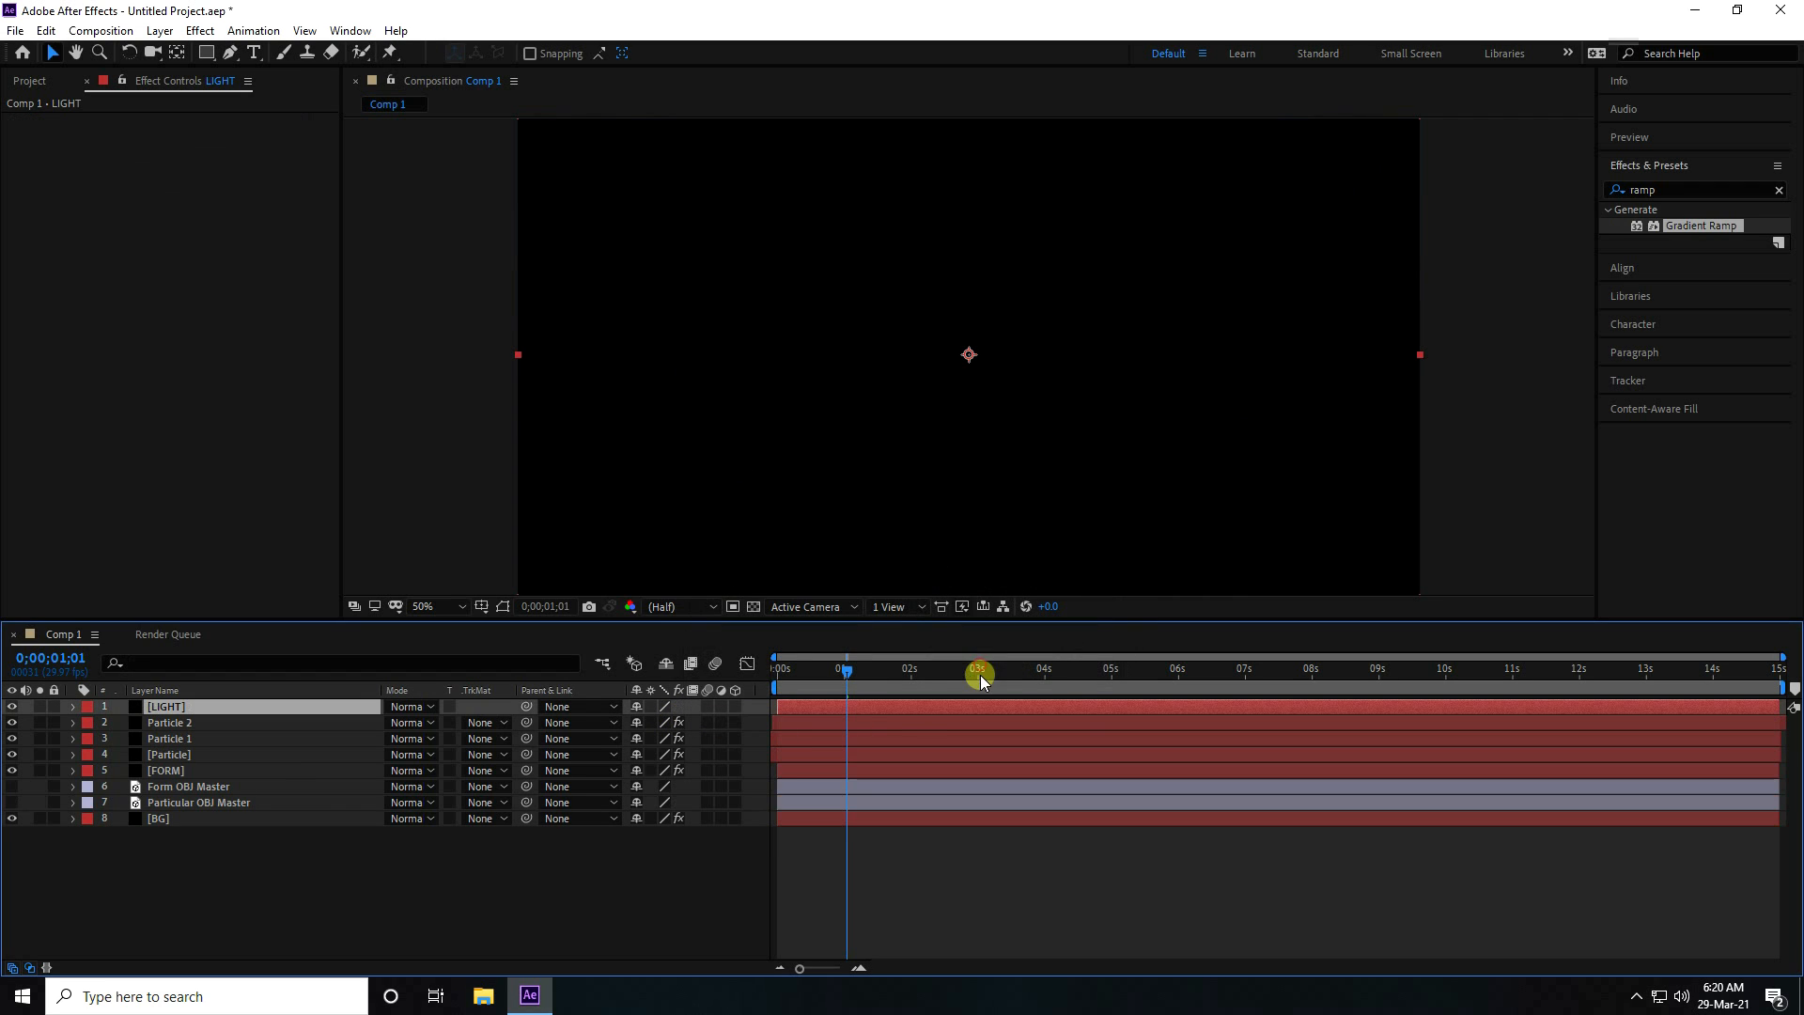
# Apply Video Copilot's Optical Flares effect to the LIGHT layer and enlarge the flare options window
pyautogui.click(200, 30)
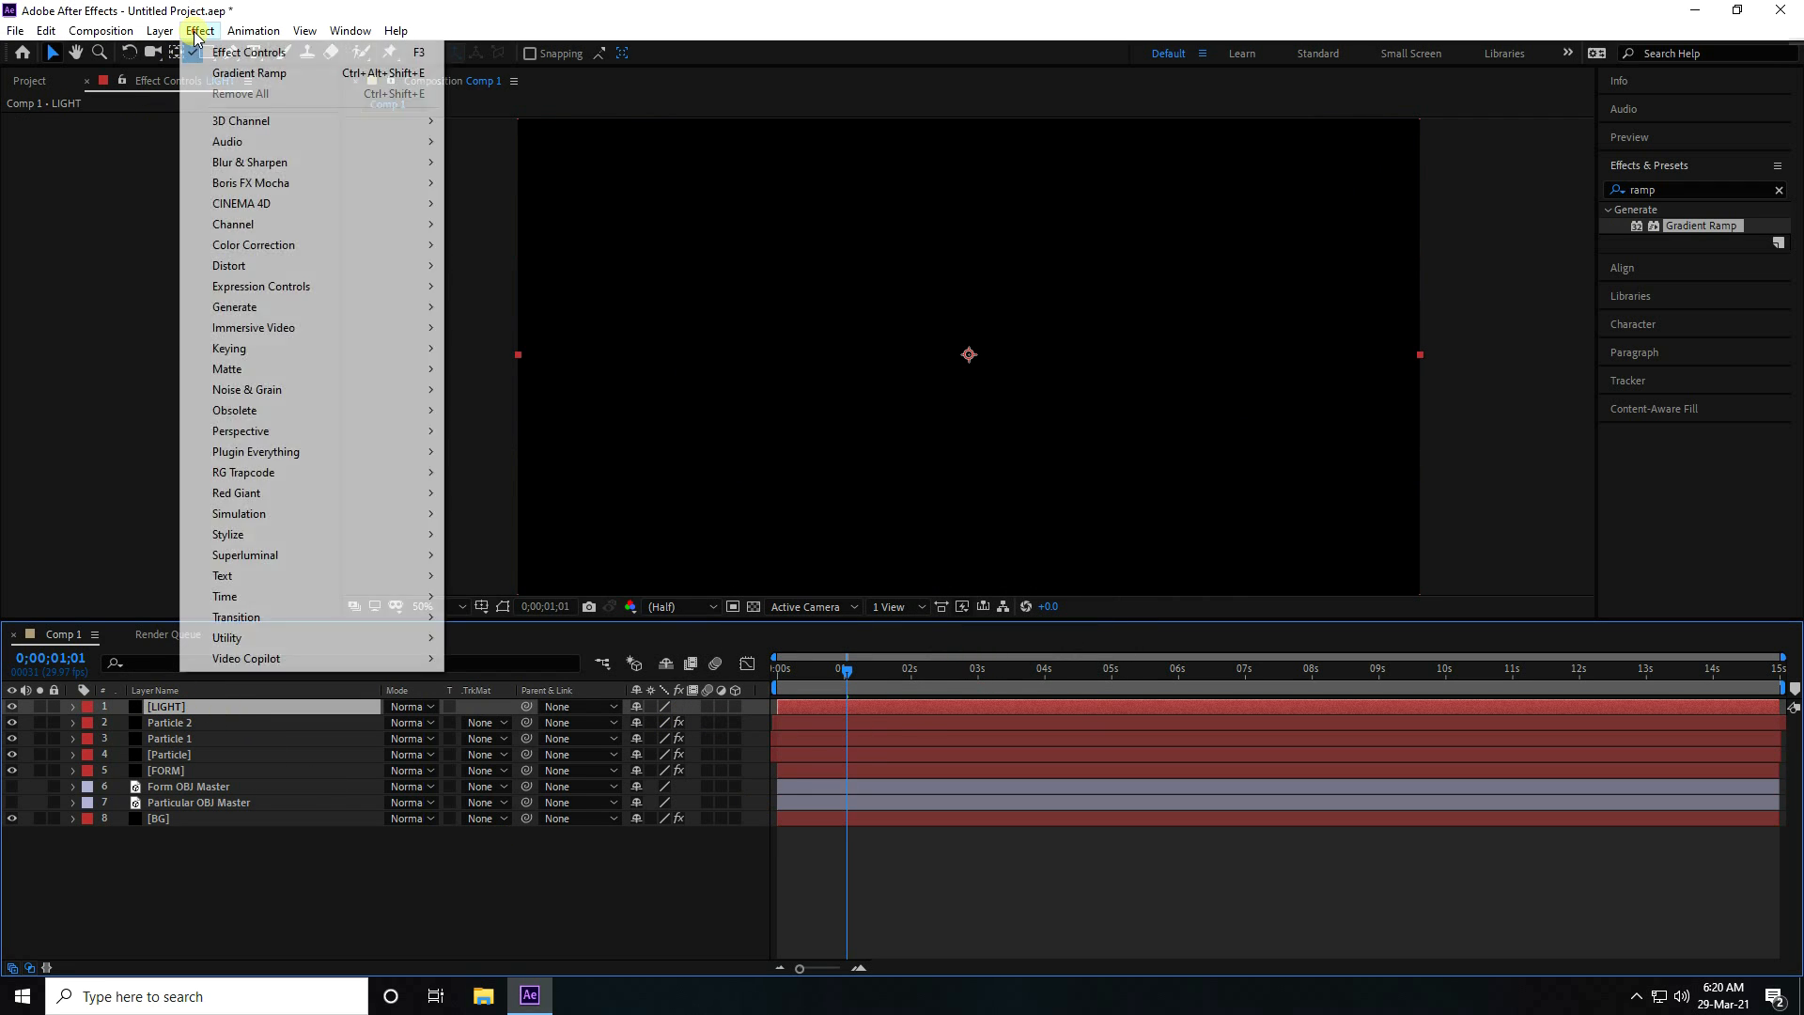
pyautogui.moveTo(267, 664)
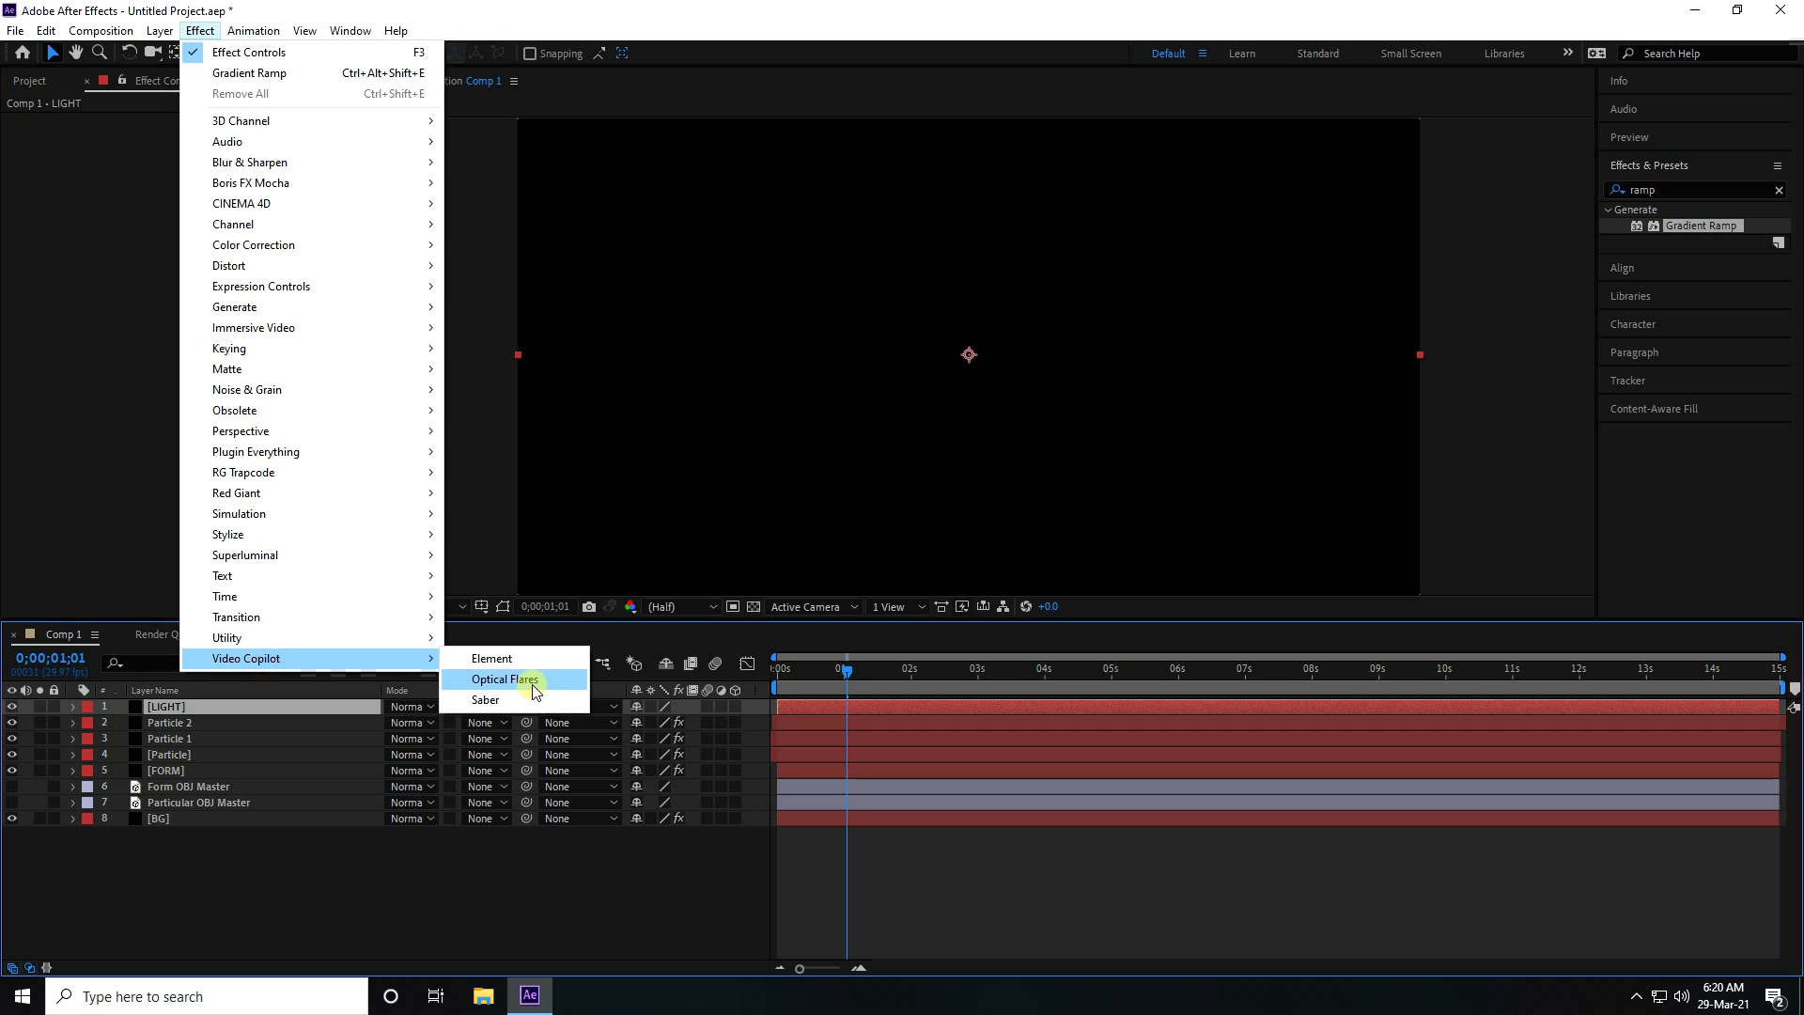
pyautogui.click(531, 681)
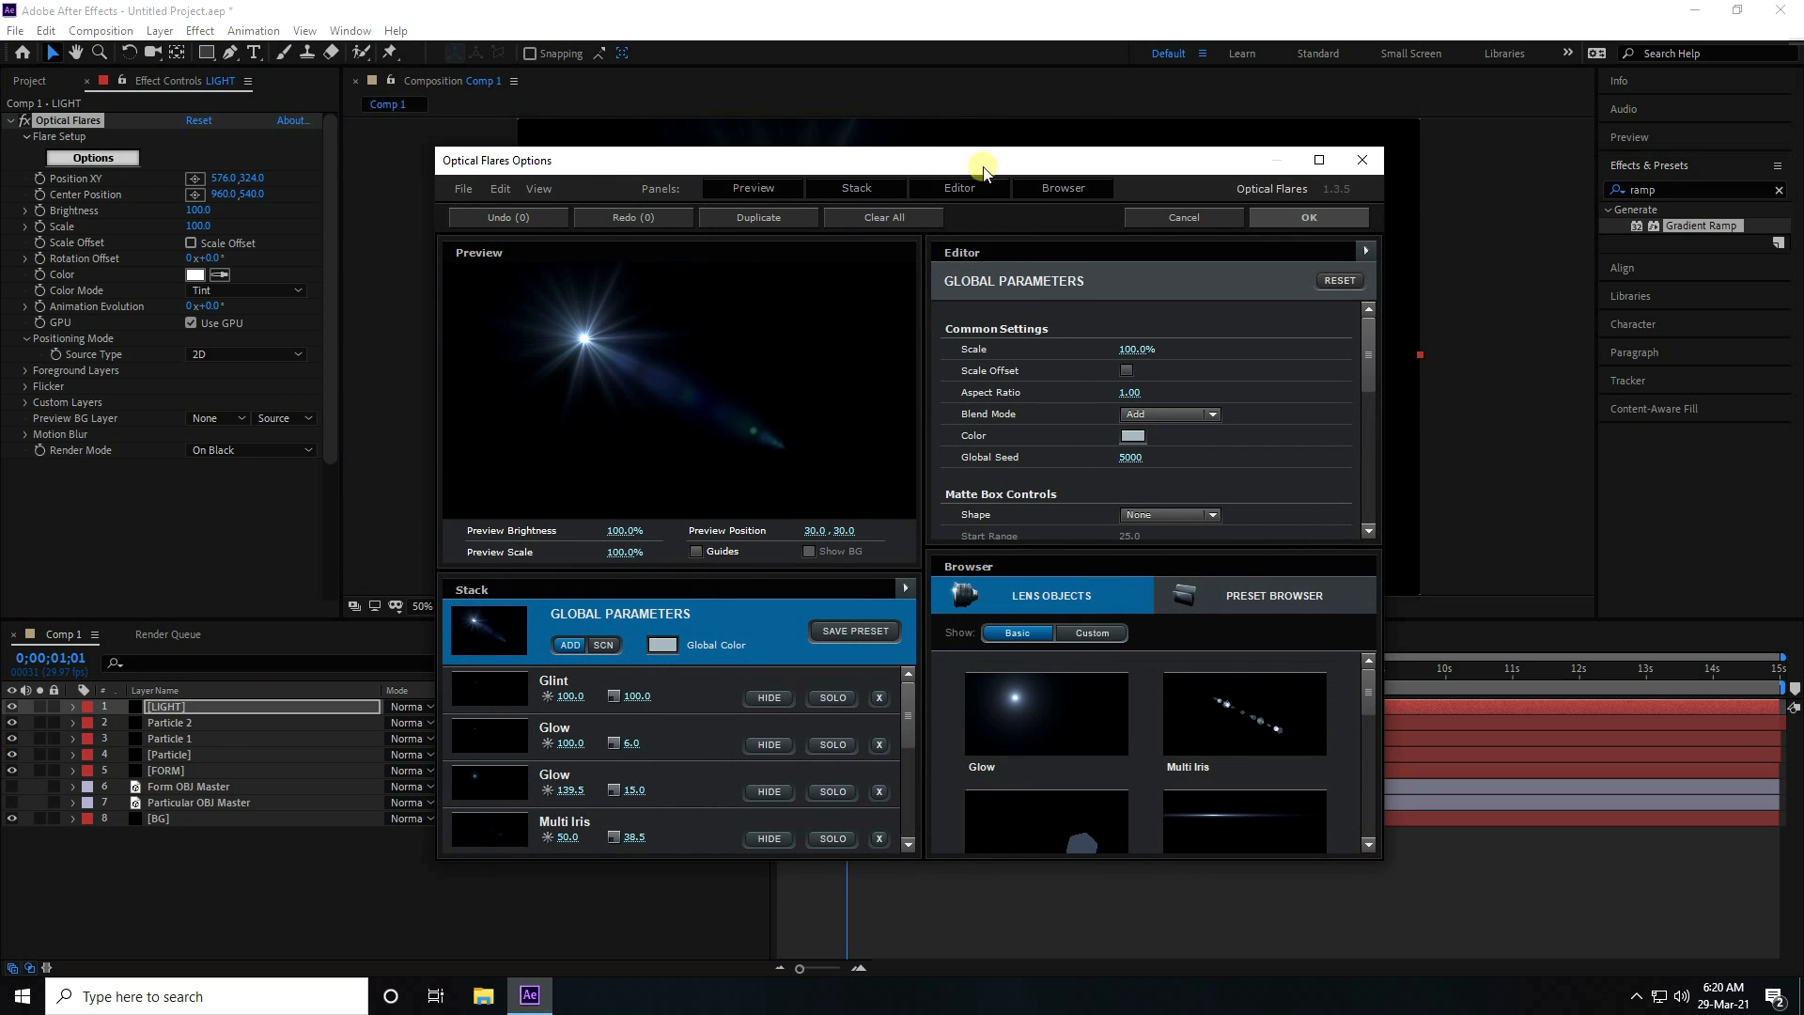
pyautogui.moveTo(994, 143); pyautogui.dragTo(625, 44)
pyautogui.moveTo(1029, 735); pyautogui.dragTo(1257, 946)
# Load the Tac Light preset from the Natural Flares collection as the LIGHT layer's flare
pyautogui.click(1098, 568)
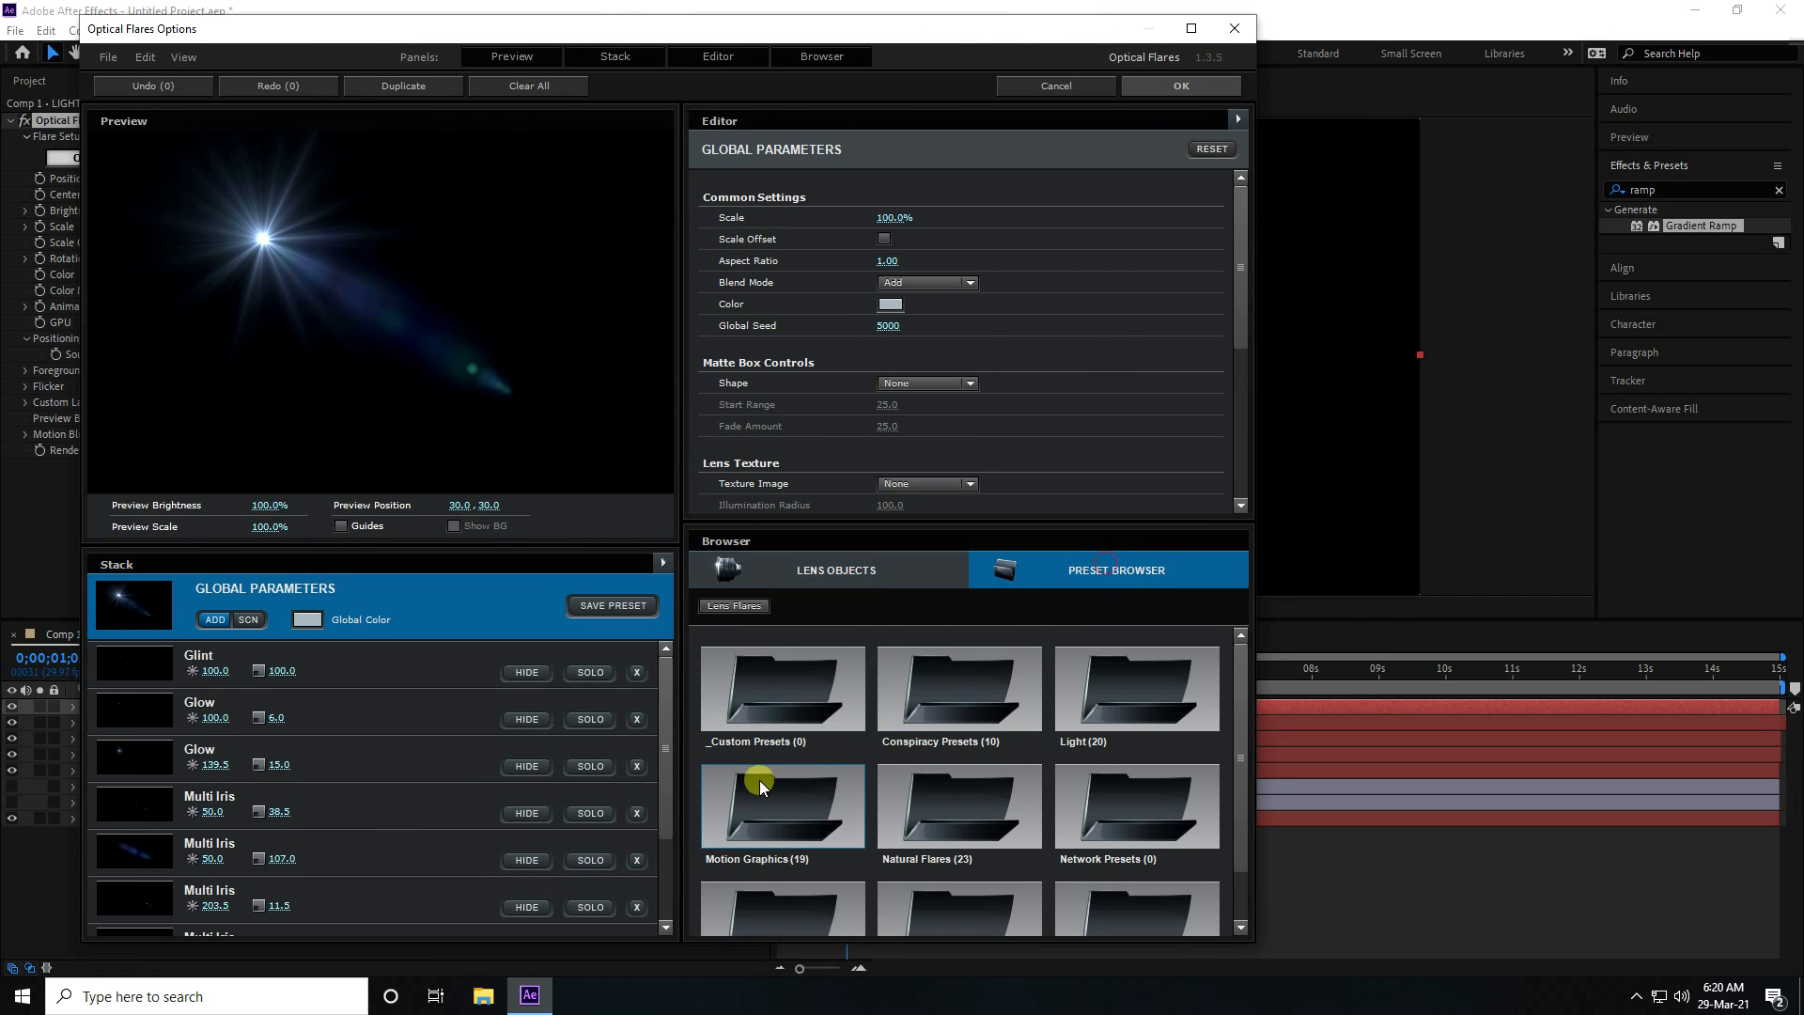
pyautogui.click(977, 816)
pyautogui.scroll(-5, 990, 804)
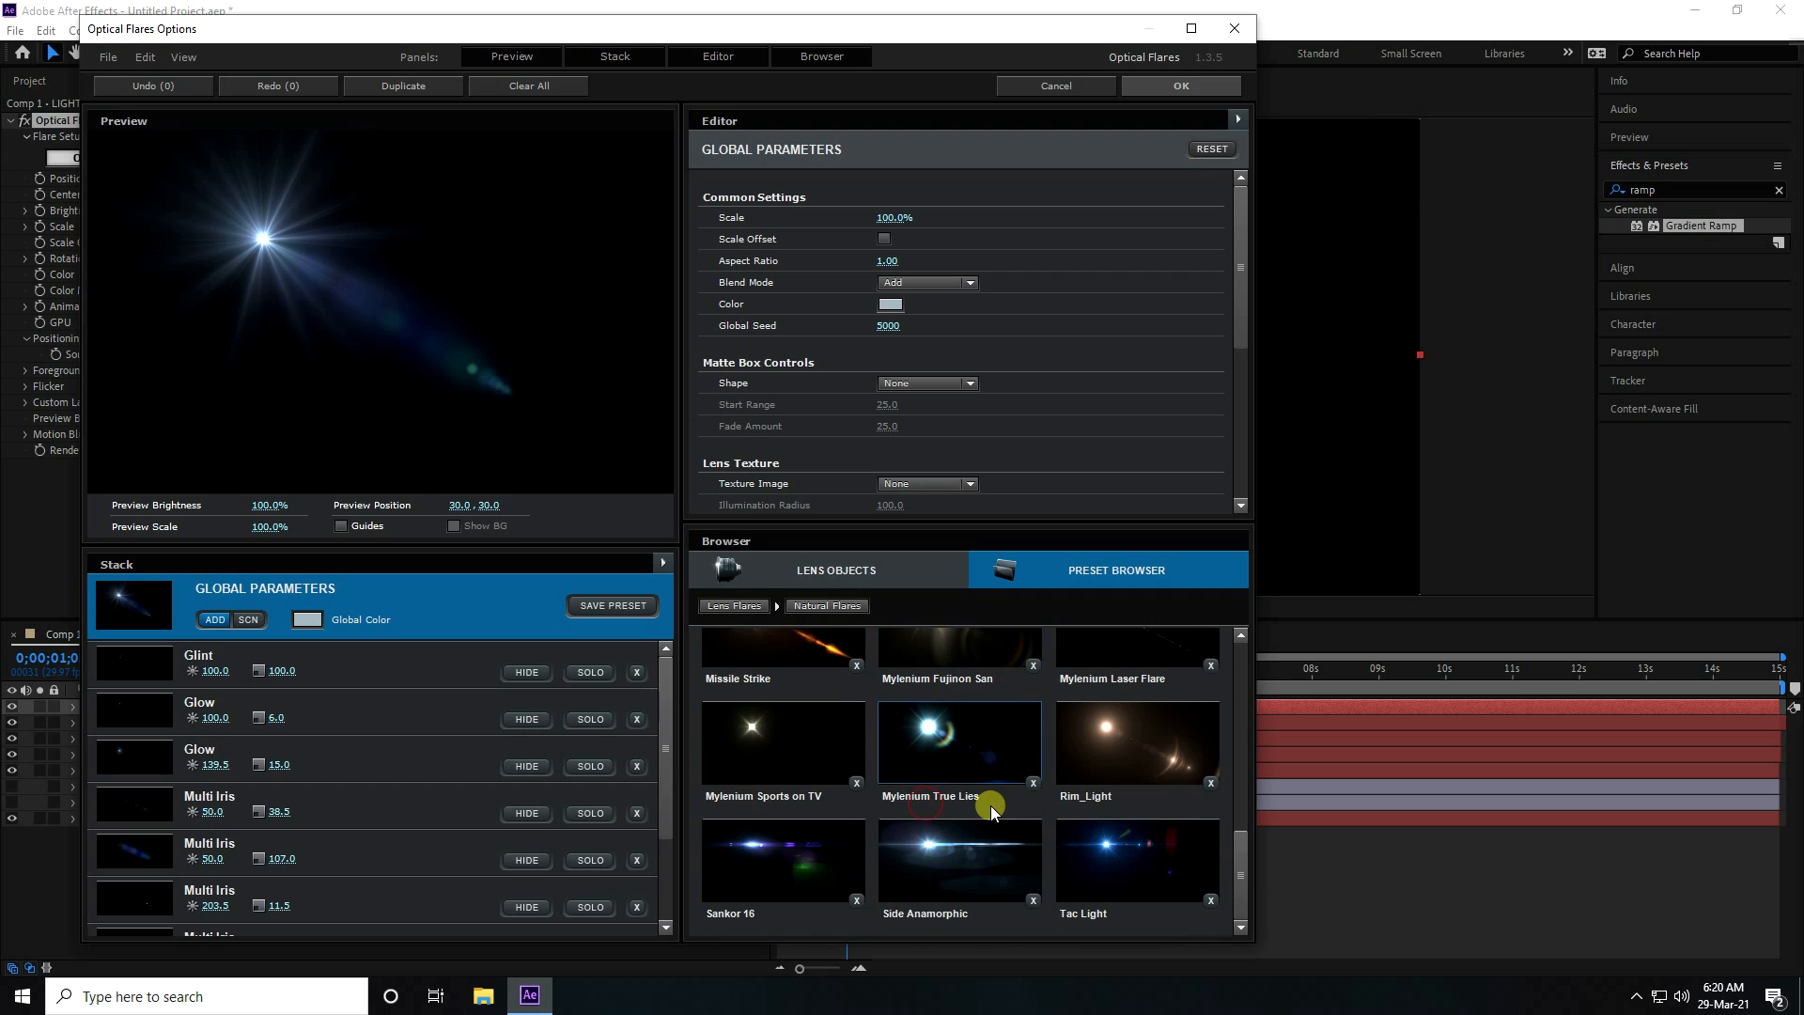
pyautogui.click(1123, 907)
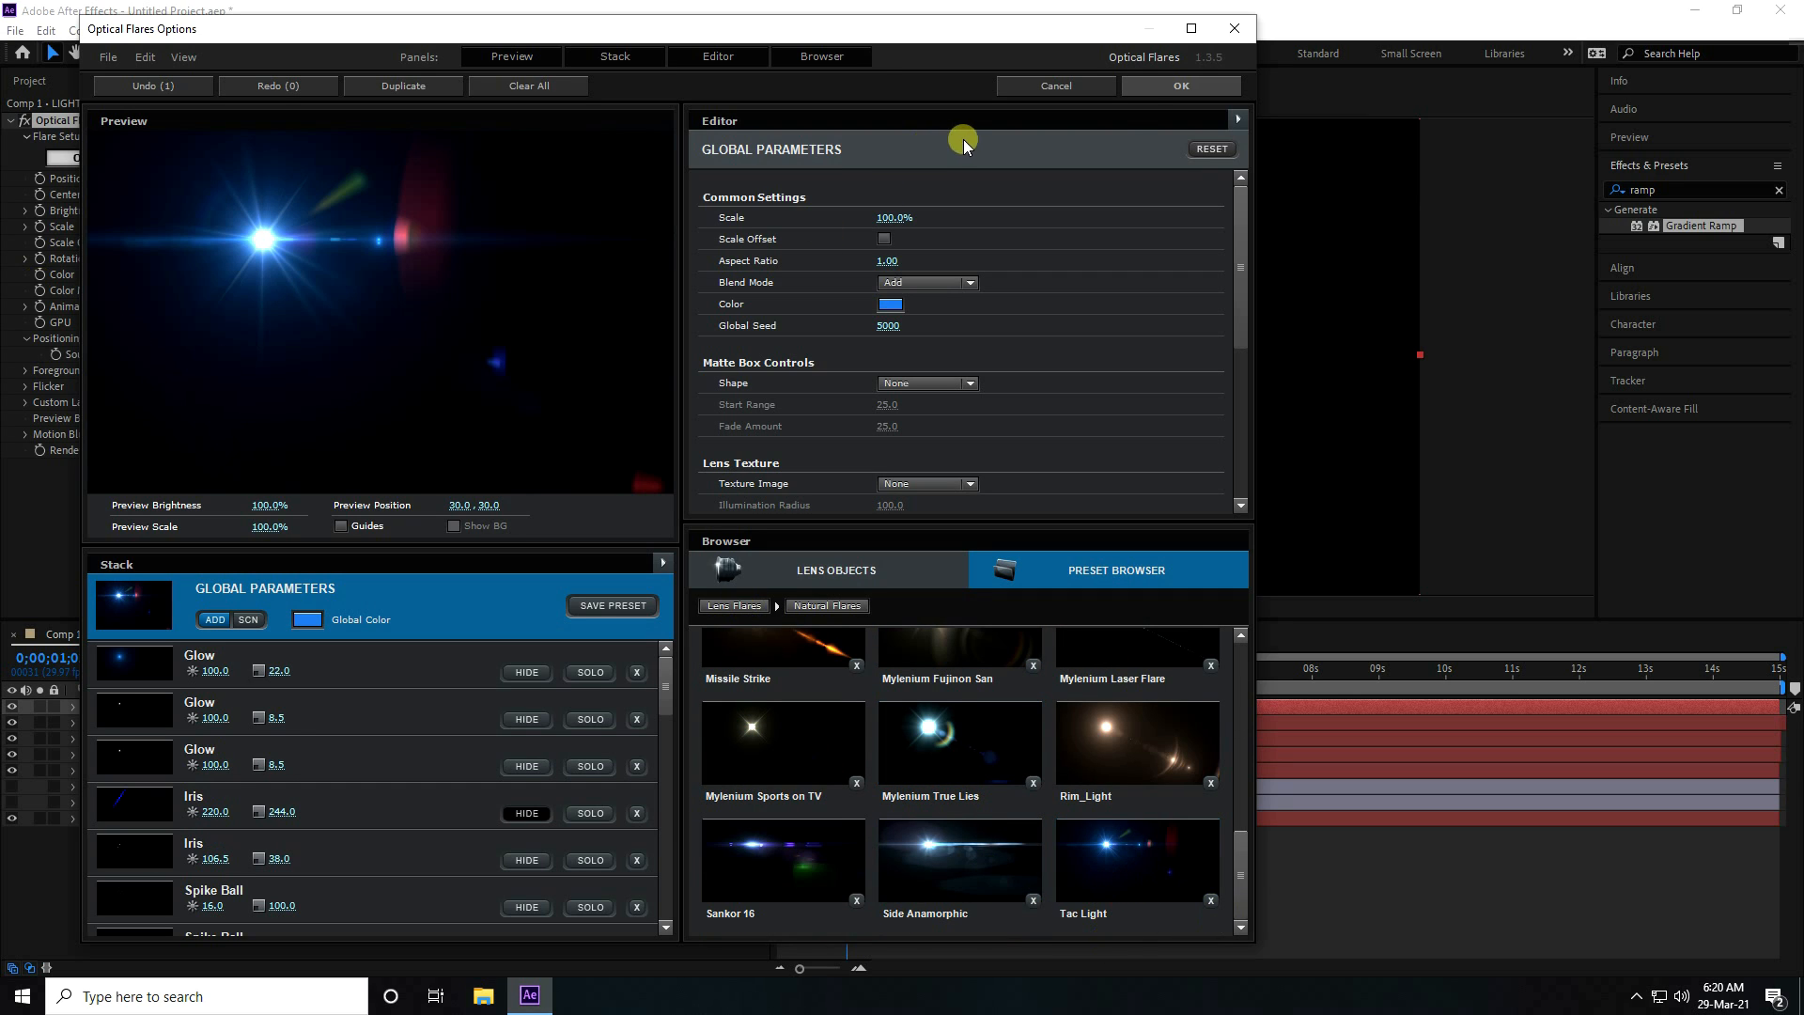
pyautogui.click(1179, 85)
# Set the LIGHT layer's blending mode to Add and move its flare just outside the composition's upper-left corner, at about -40, -24
pyautogui.click(443, 712)
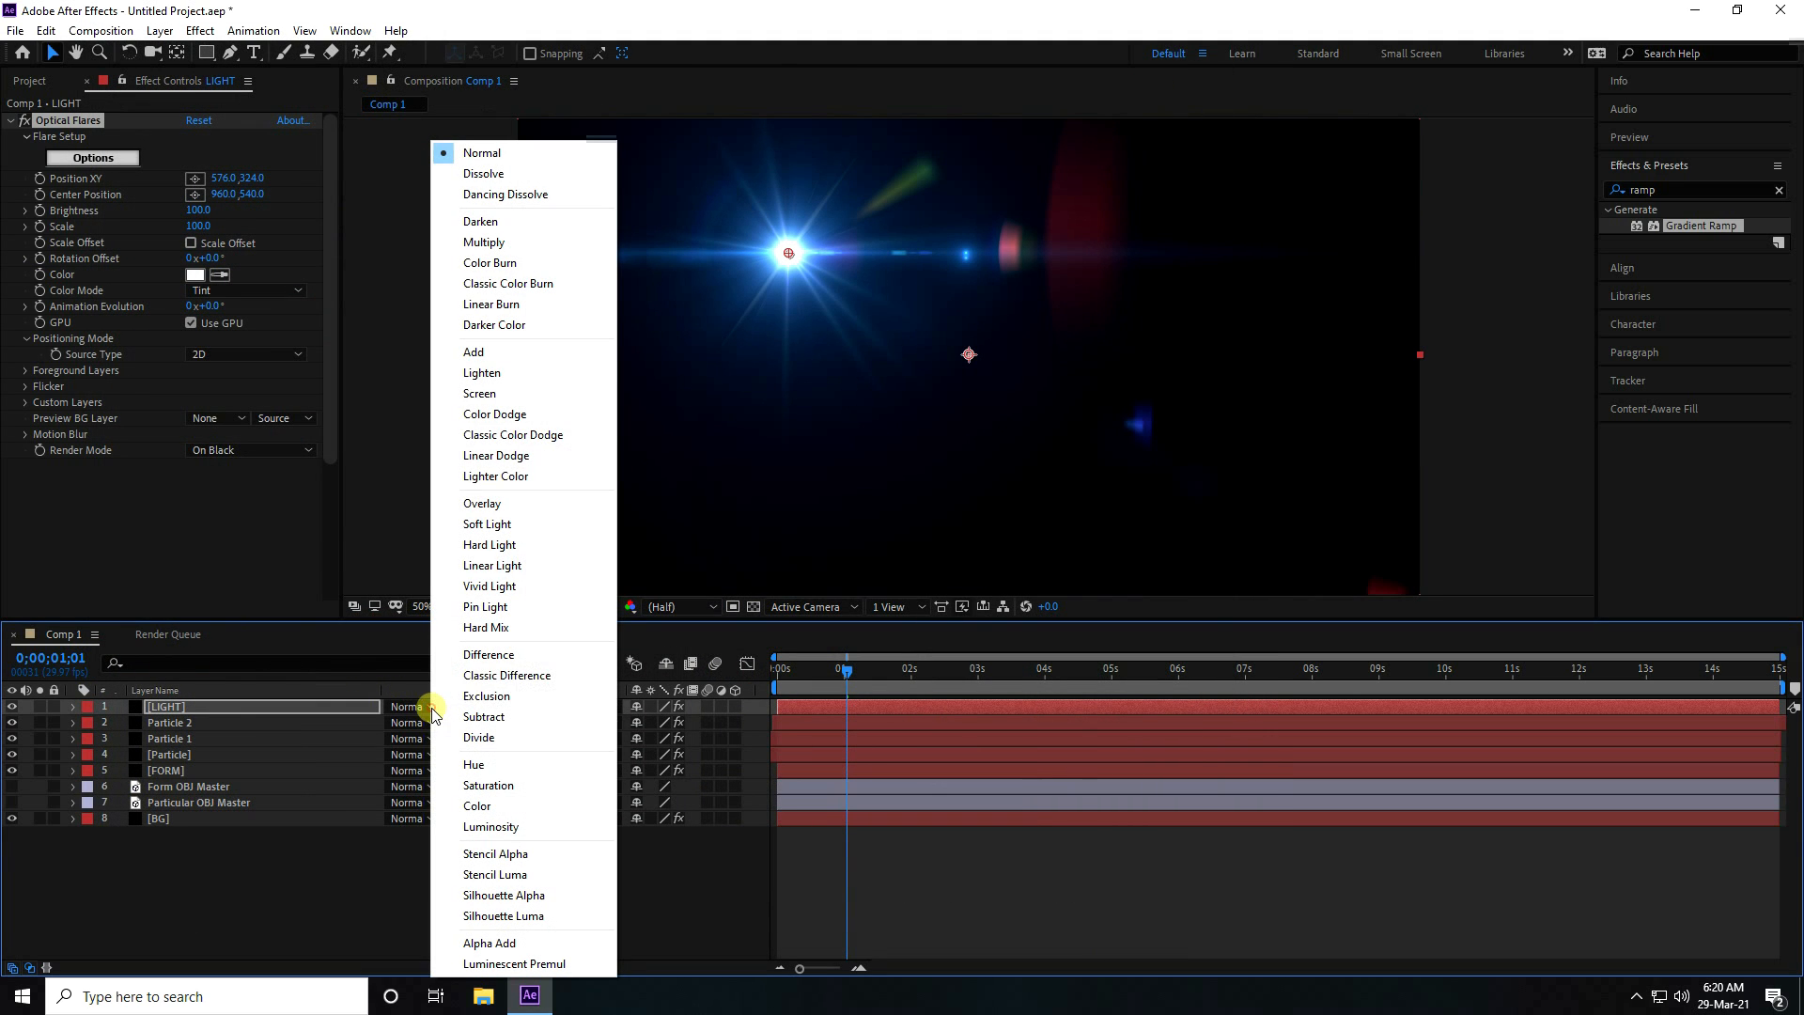
pyautogui.click(482, 352)
pyautogui.press(',')
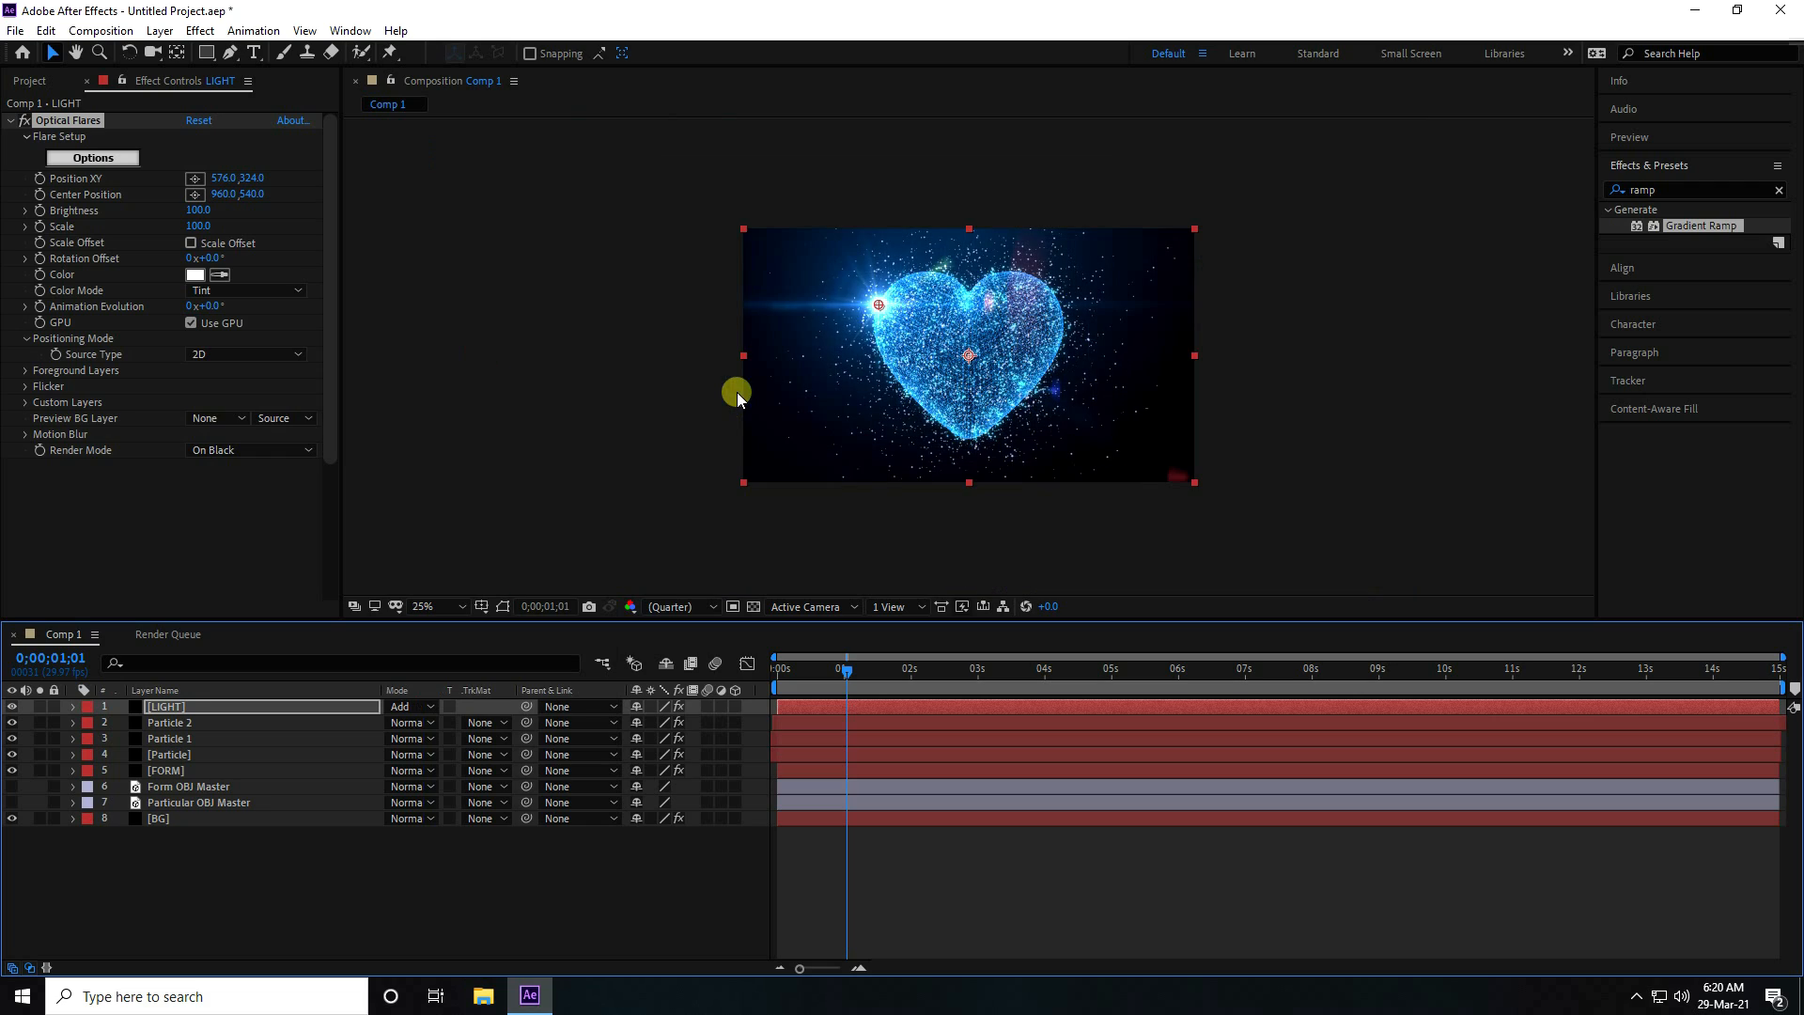
pyautogui.moveTo(878, 305); pyautogui.dragTo(734, 222)
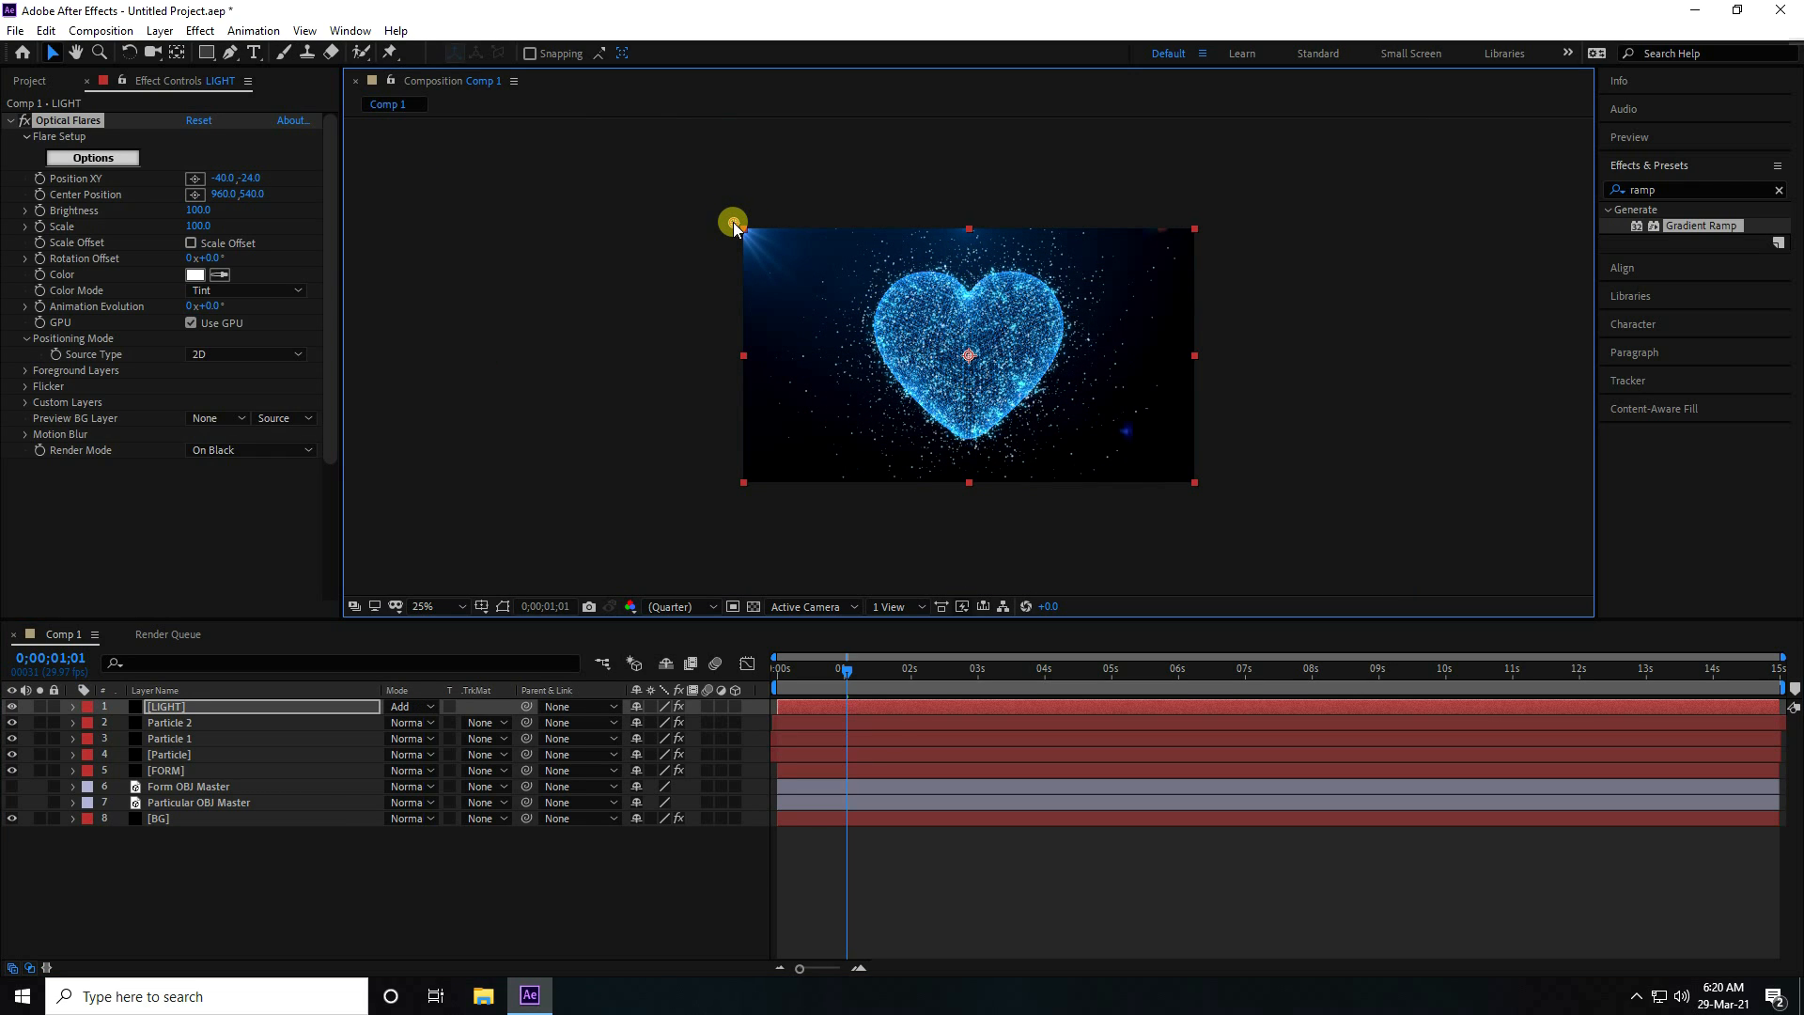
# Set the Optical Flares Brightness of the LIGHT layer to 200
pyautogui.click(162, 707)
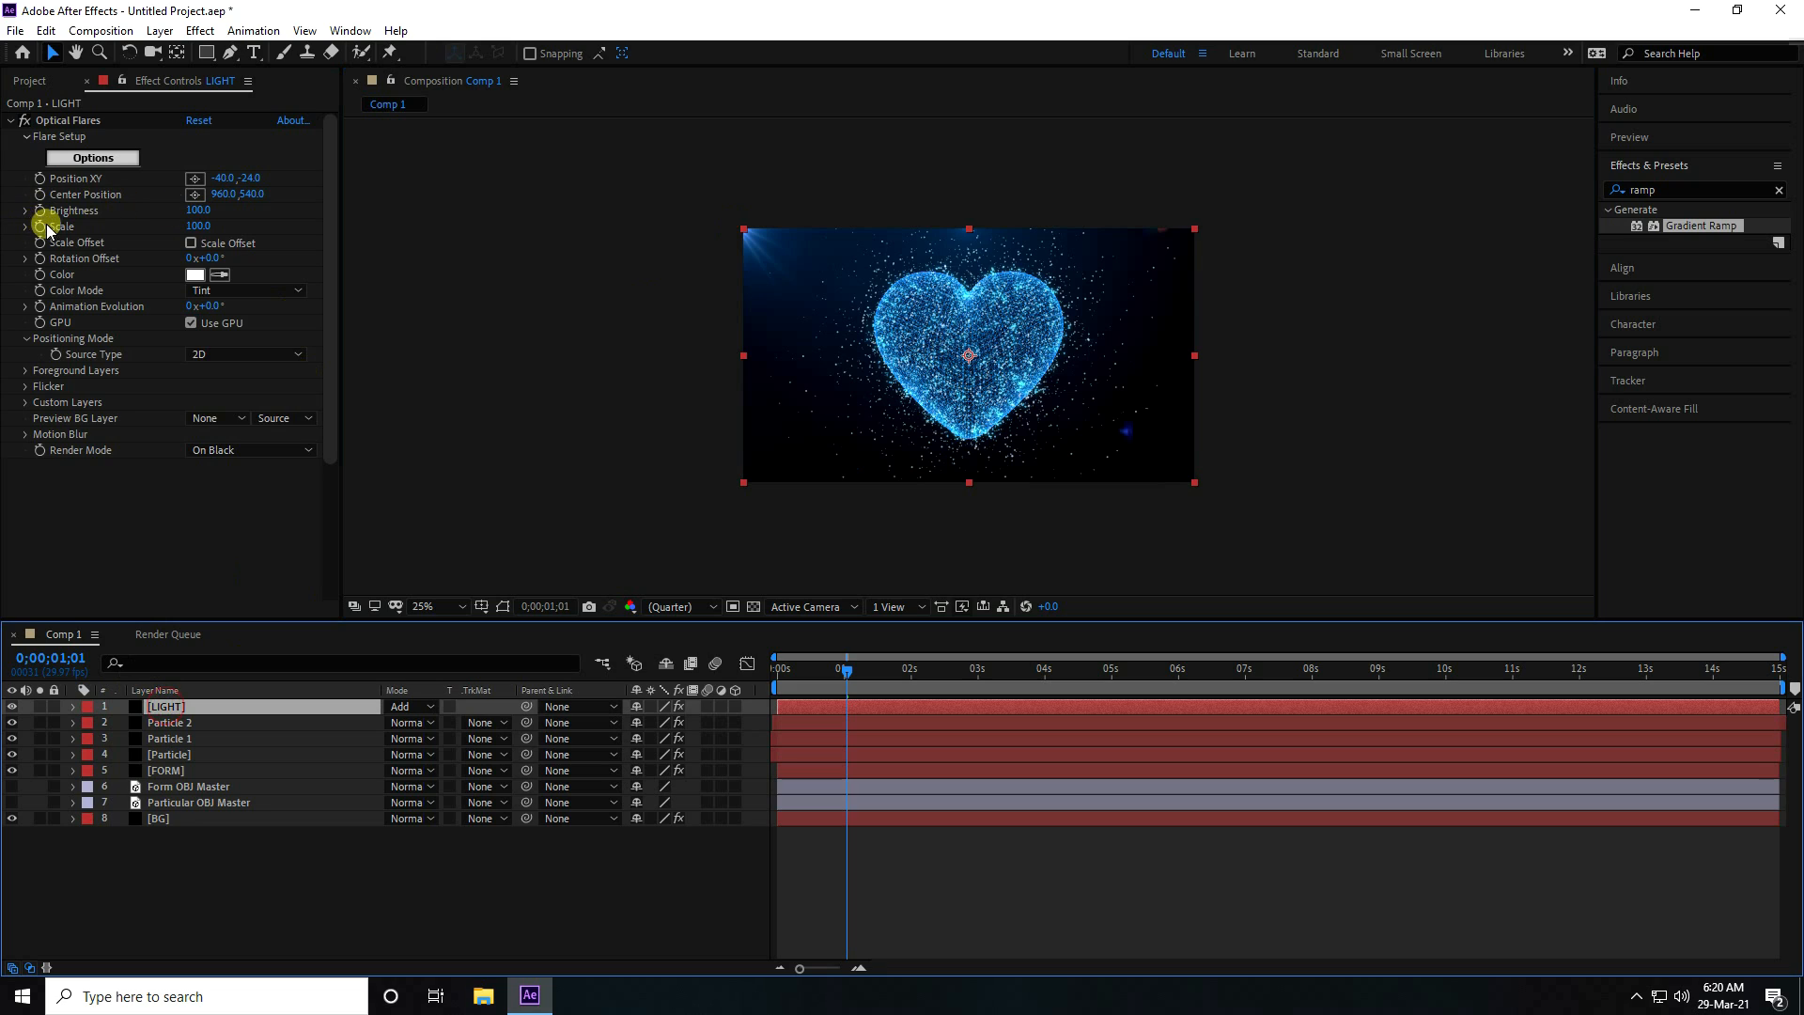
pyautogui.click(197, 211)
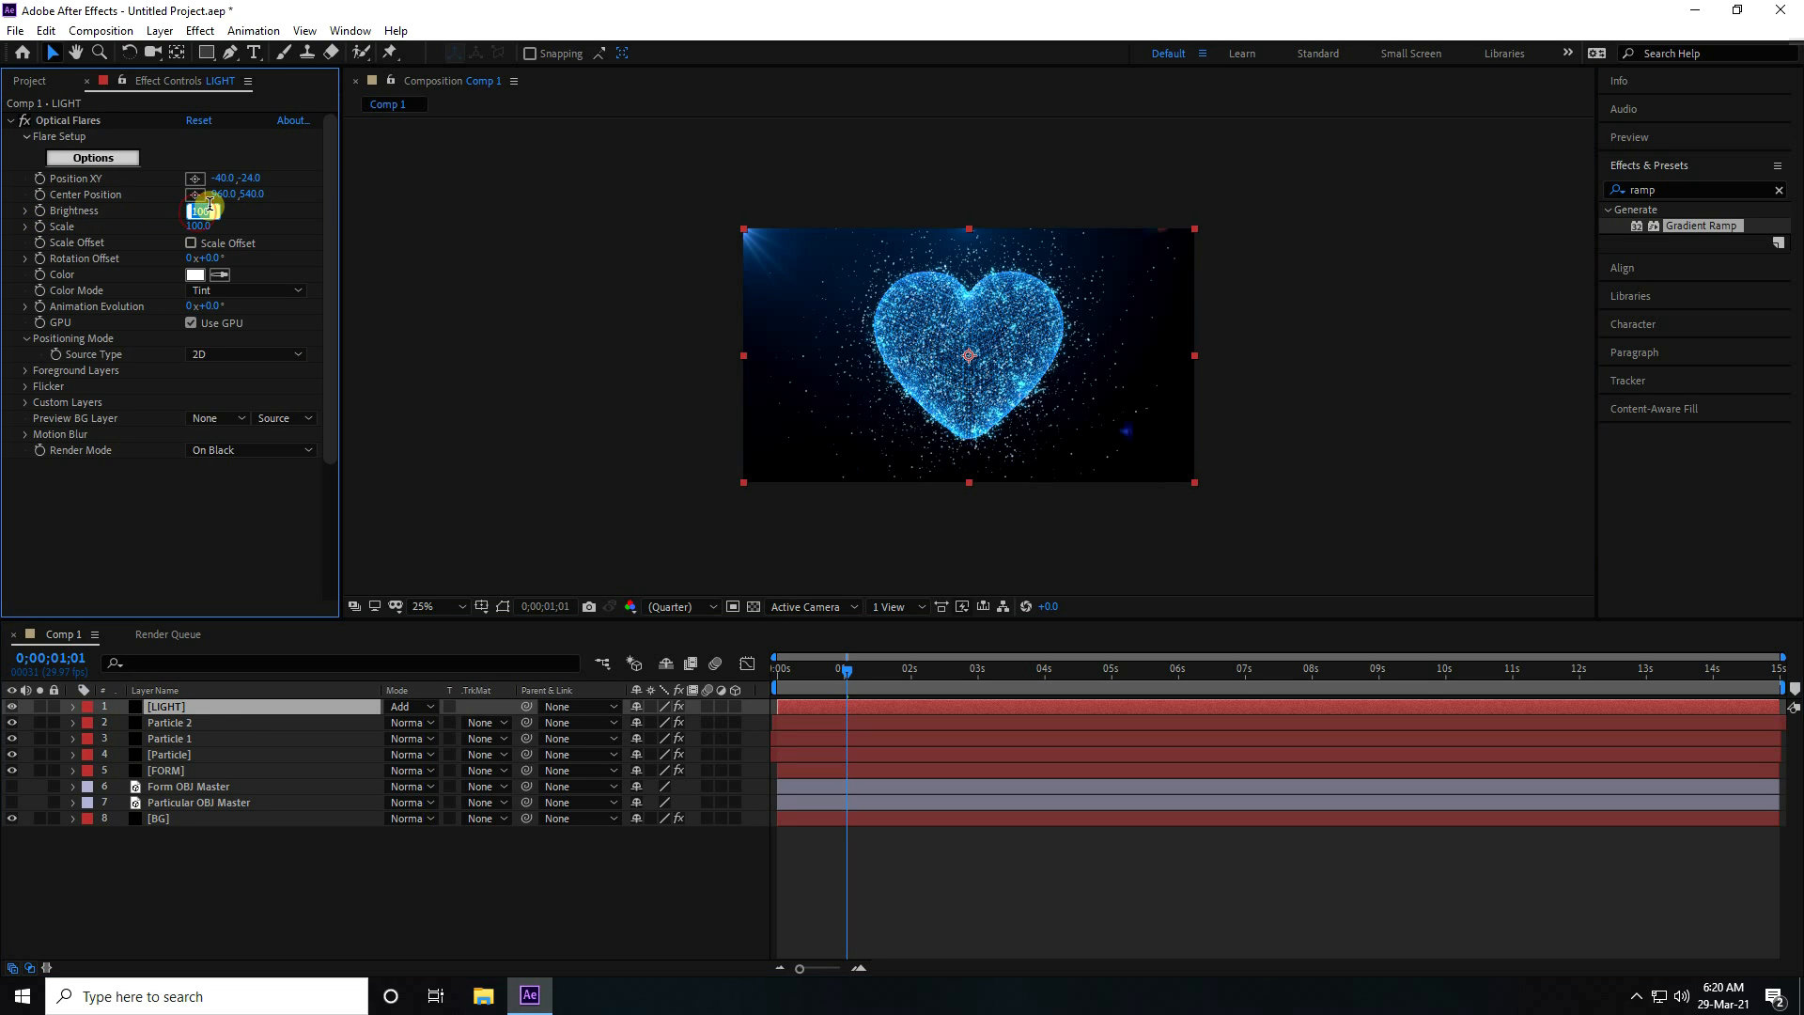
pyautogui.press('Return')
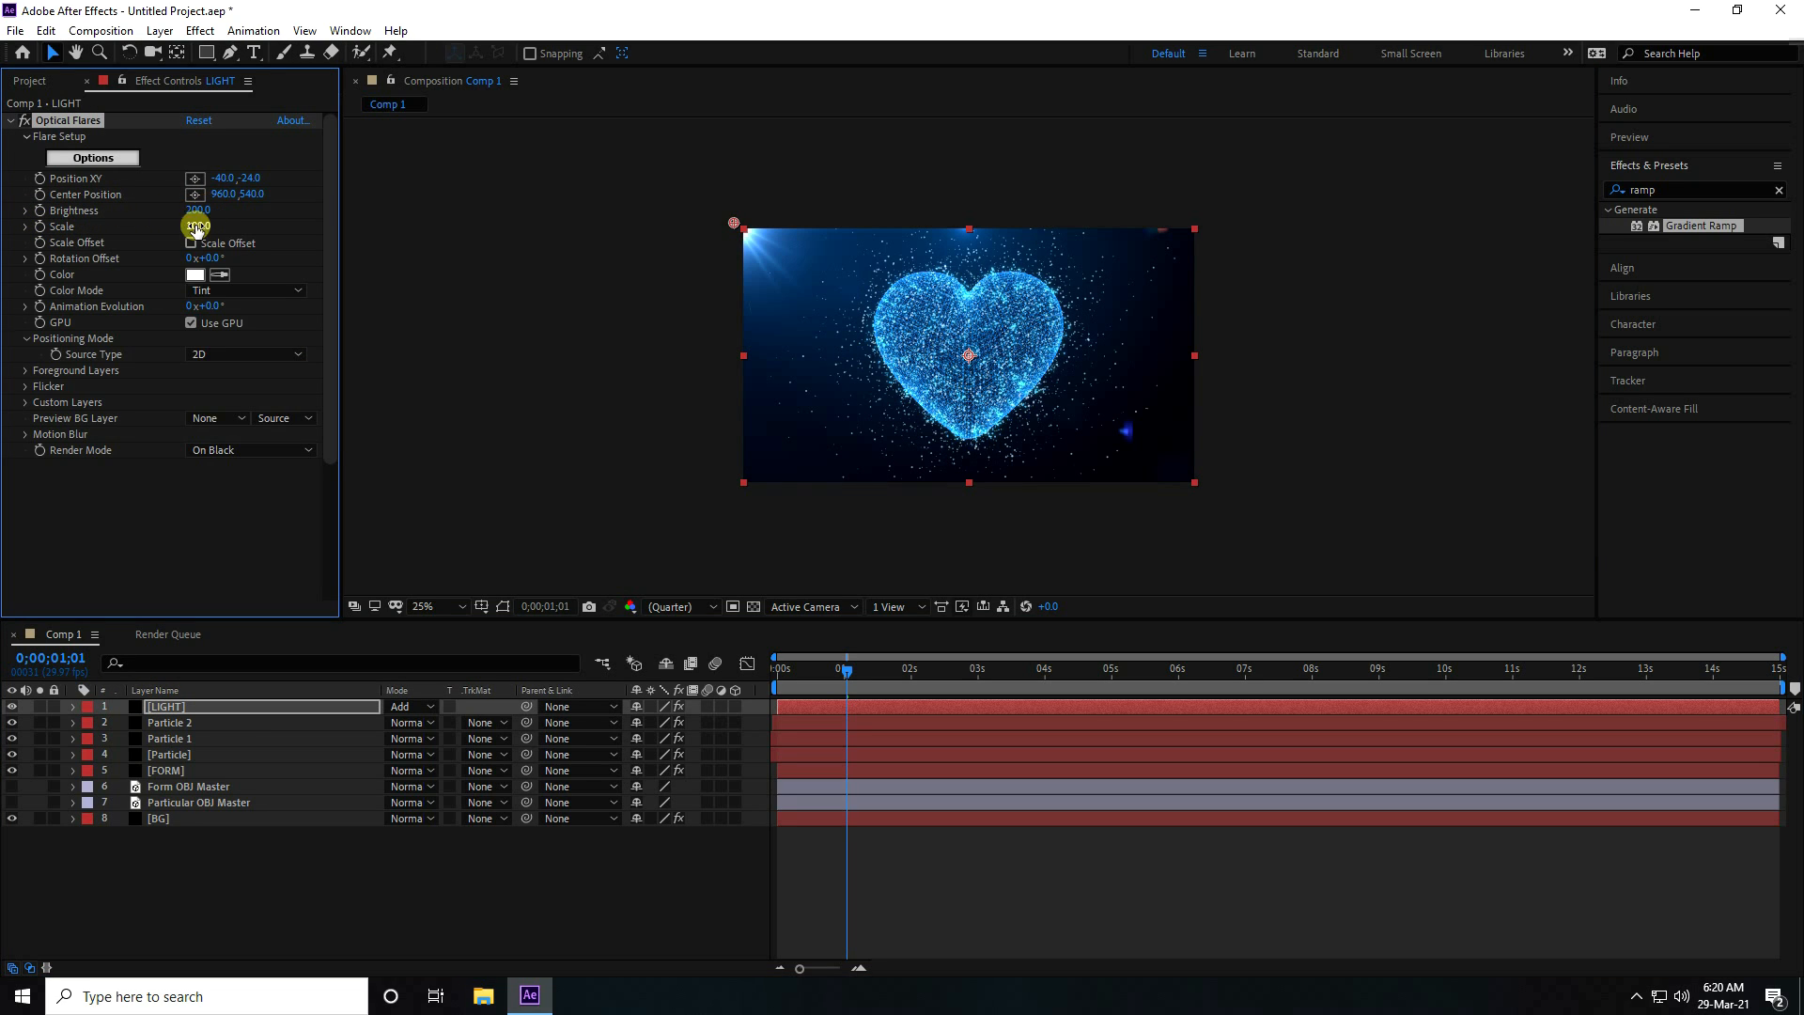
# Duplicate the LIGHT layer and move the copy's flare just outside the composition's upper-right corner, at about 1976, -76
pyautogui.click(169, 708)
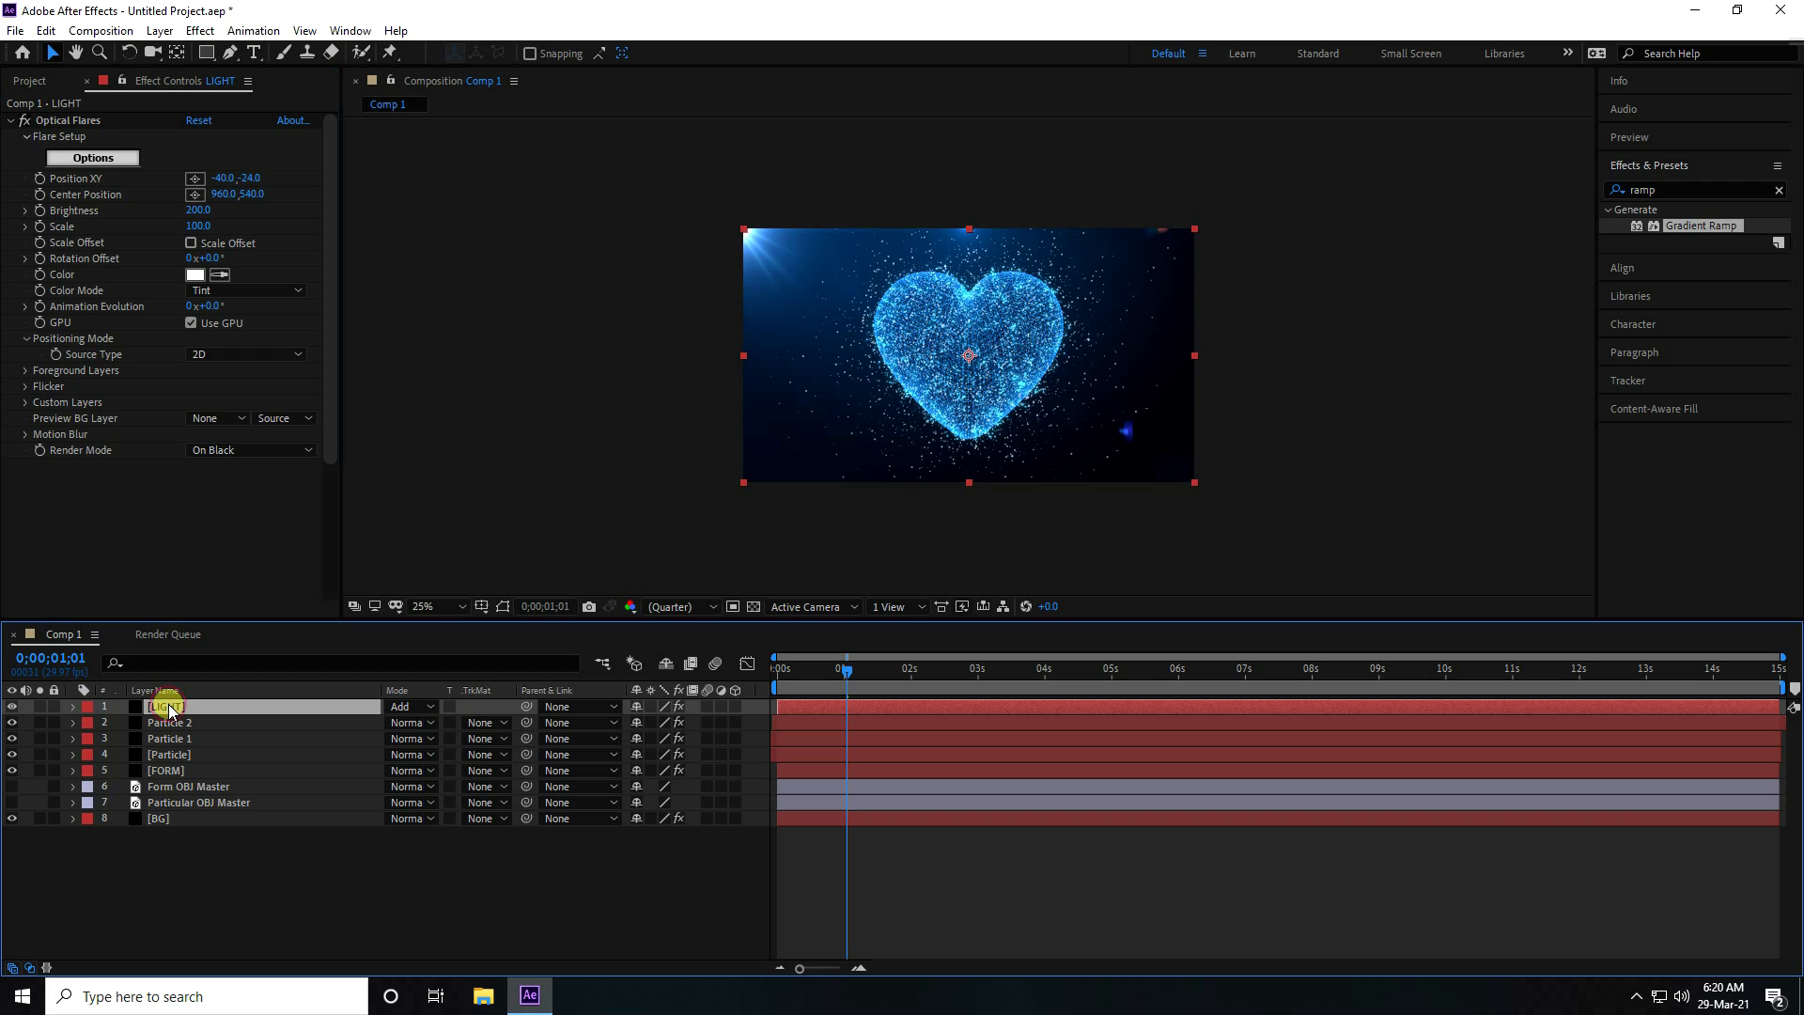
pyautogui.hotkey('ctrl', 'd')
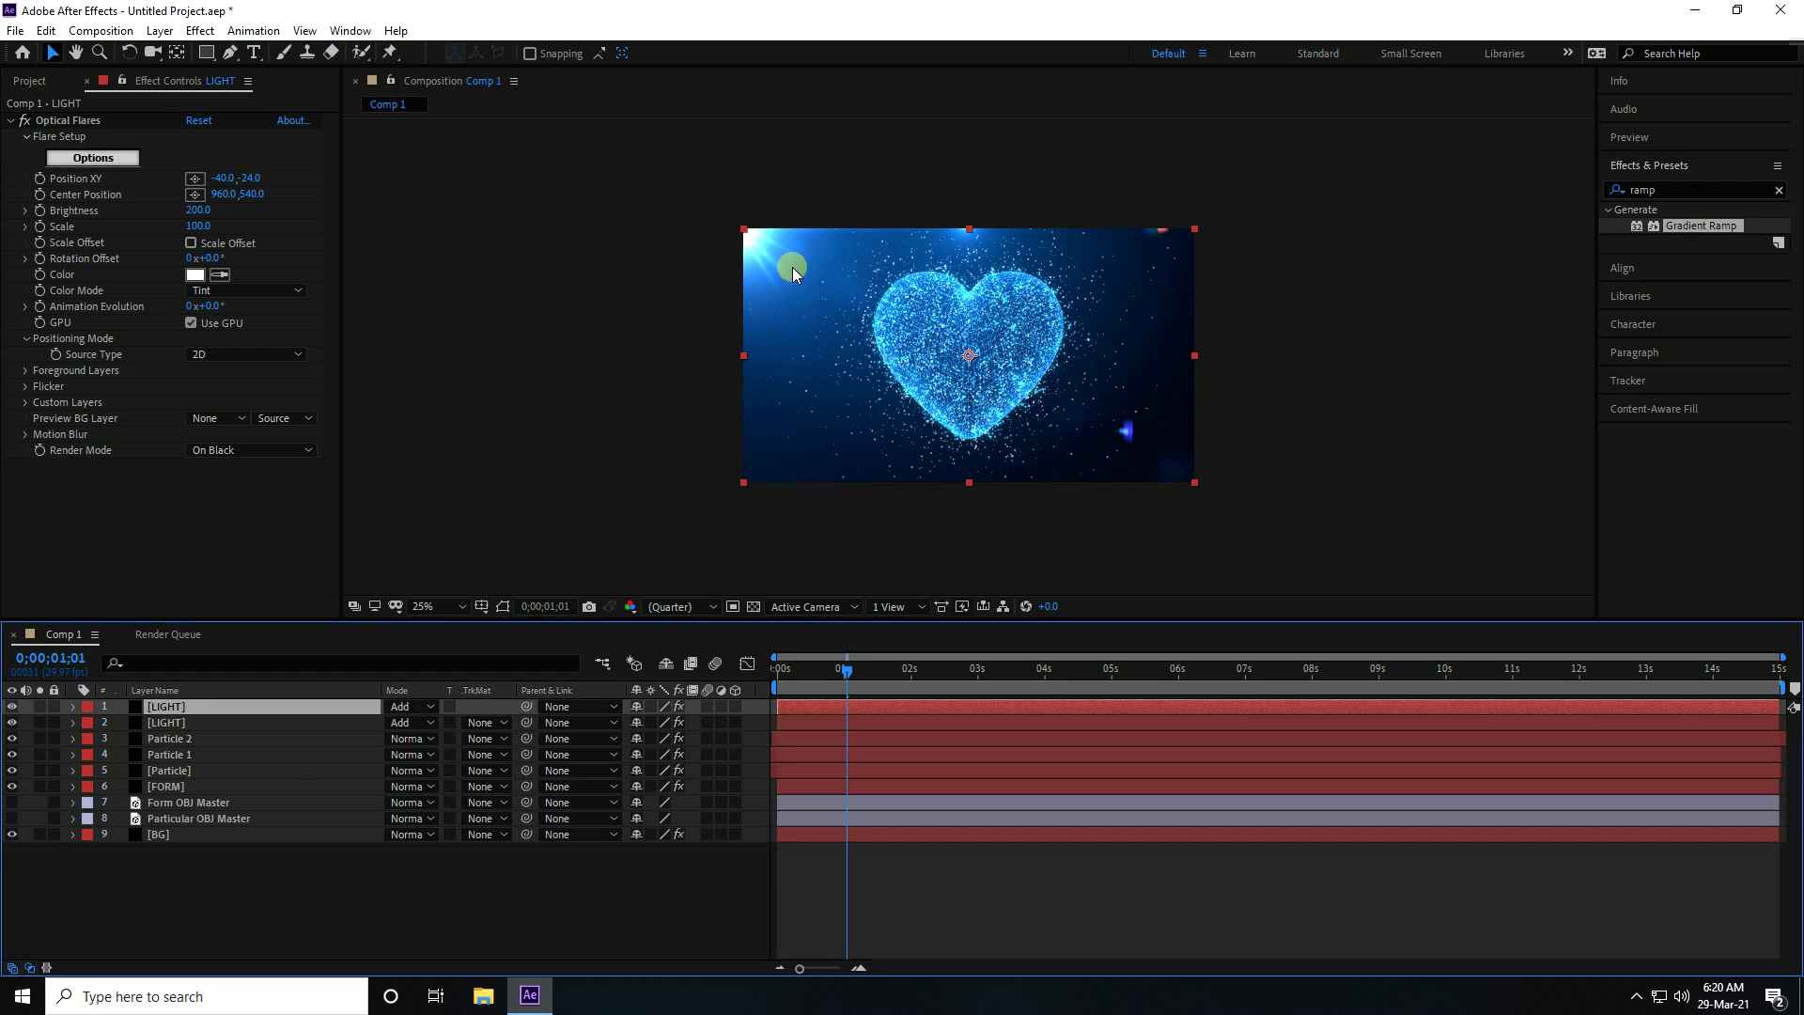
pyautogui.click(94, 123)
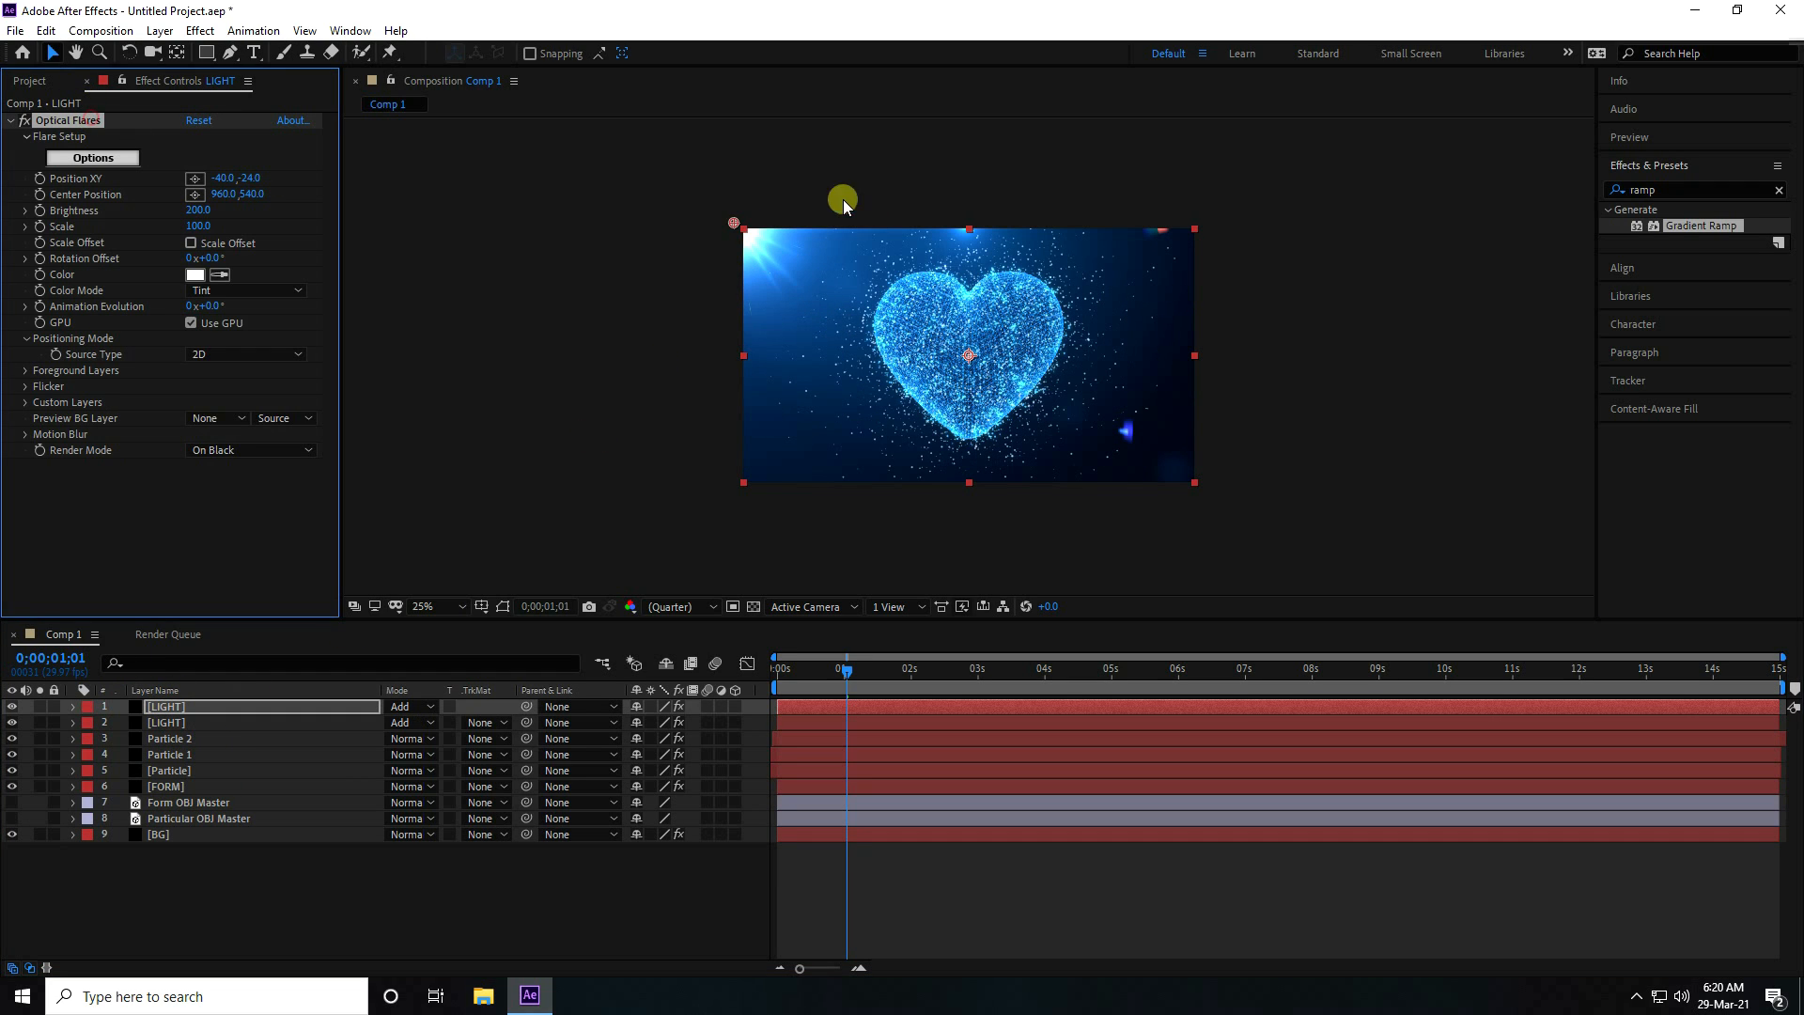
pyautogui.moveTo(735, 222); pyautogui.dragTo(1211, 207)
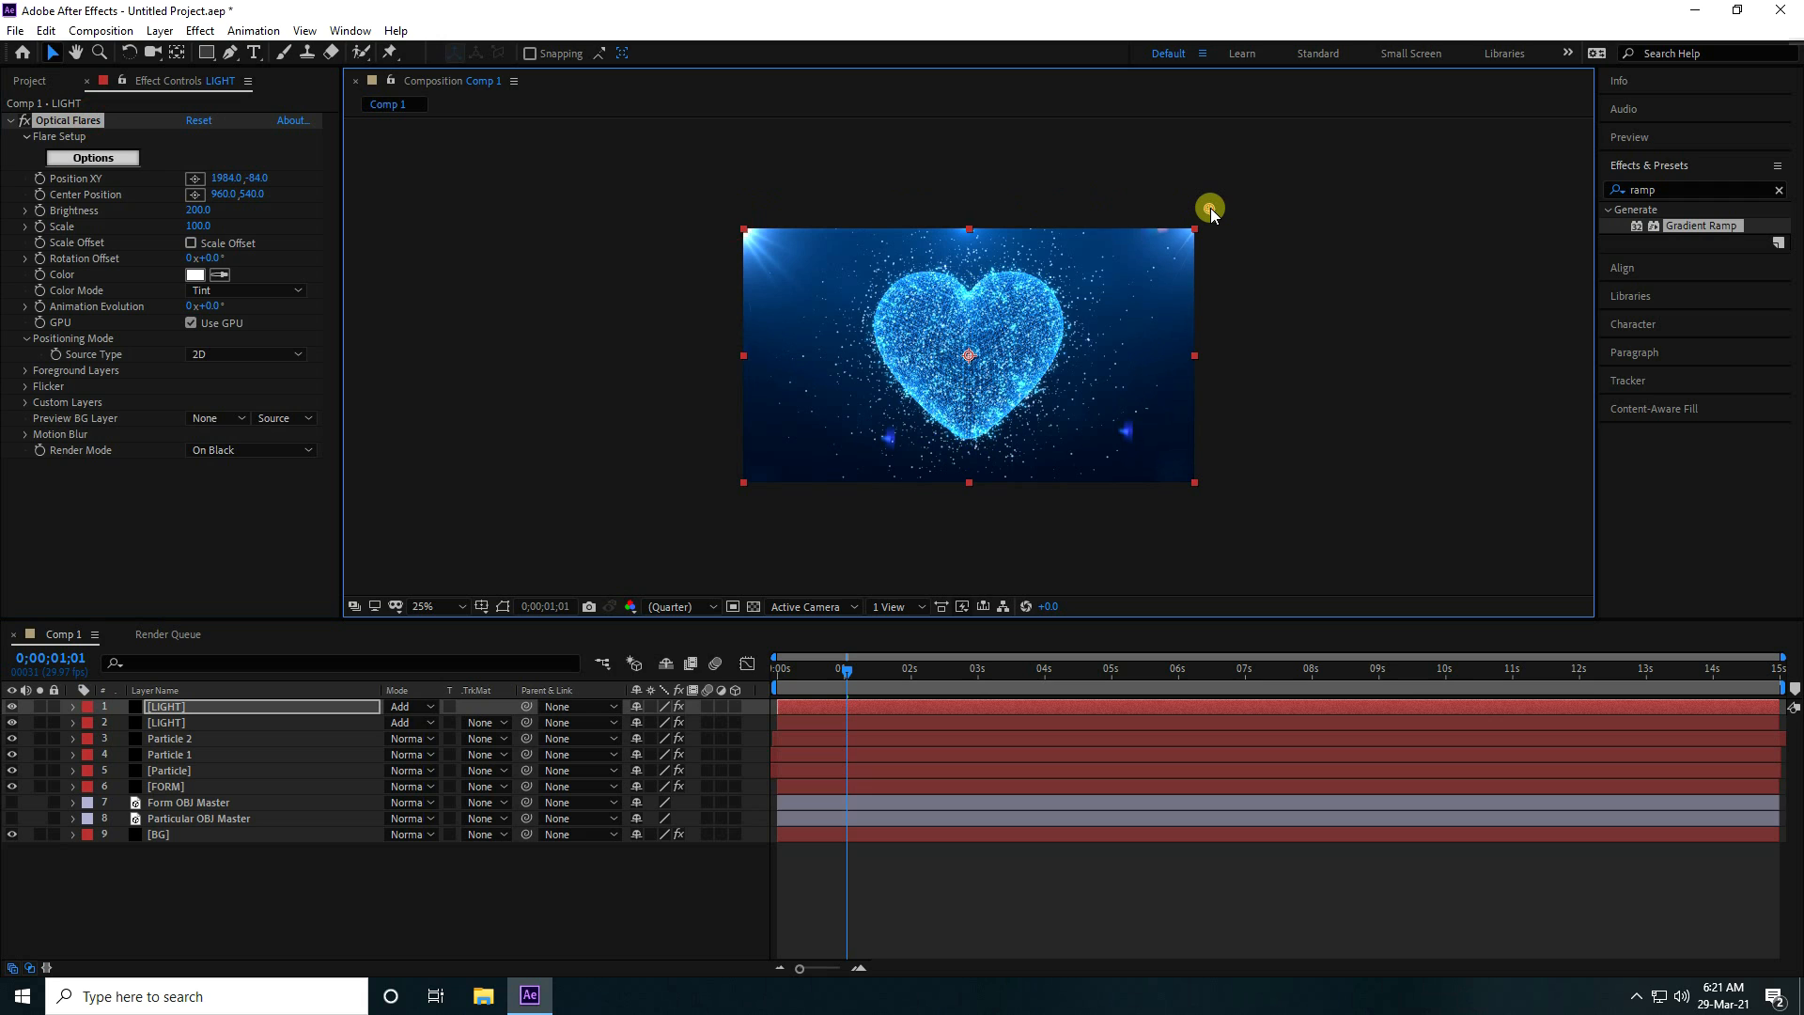
pyautogui.scroll(2, 974, 362)
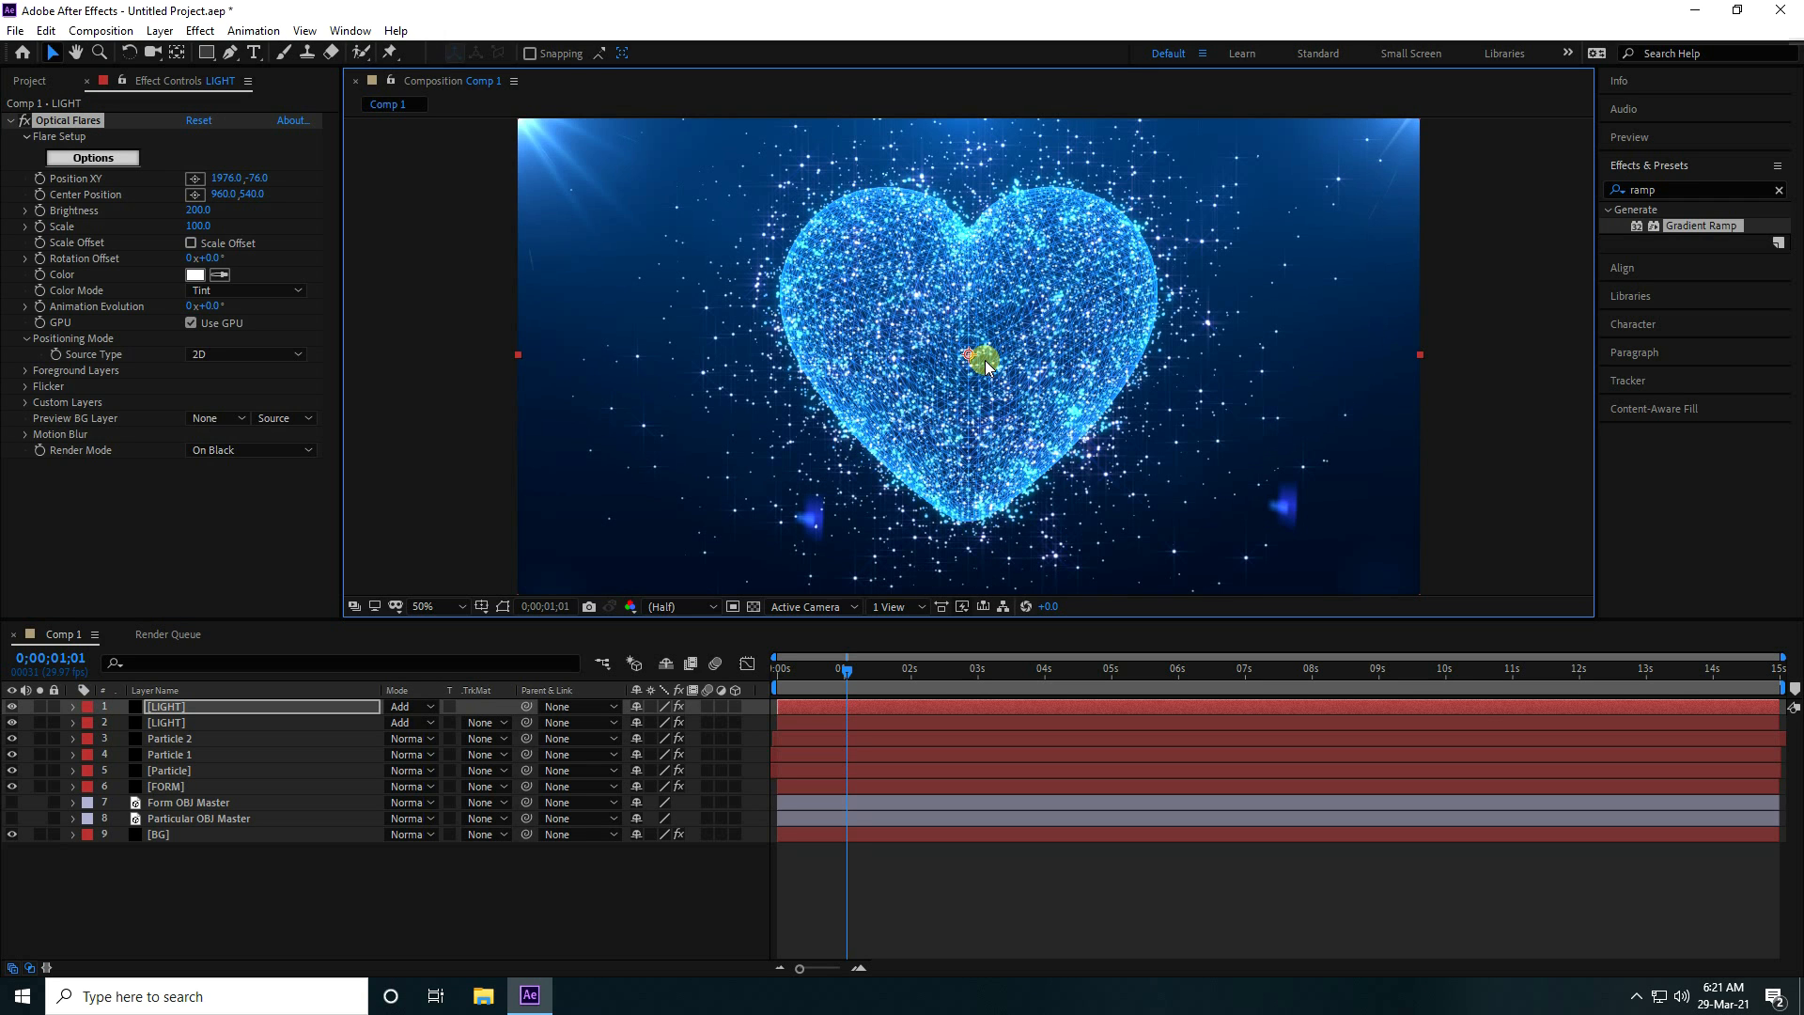
pyautogui.scroll(2, 921, 379)
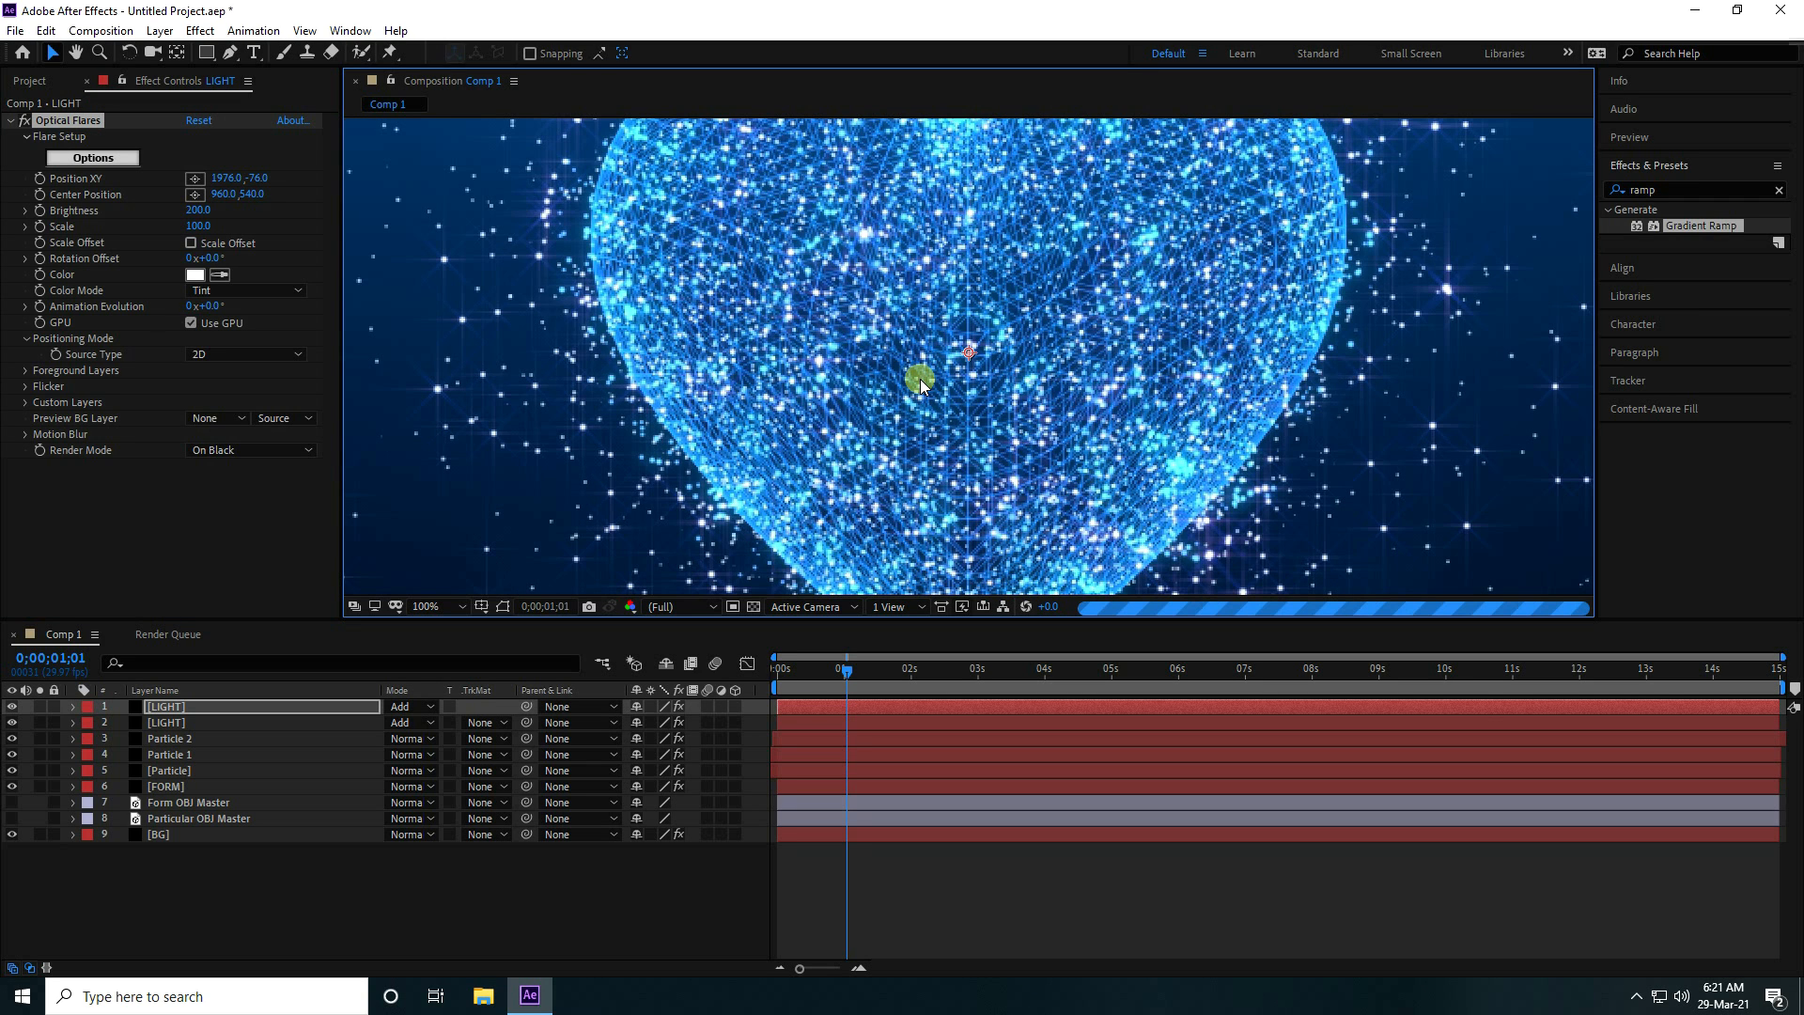
# Add a new adjustment layer at the top of the composition
pyautogui.scroll(-2, 945, 439)
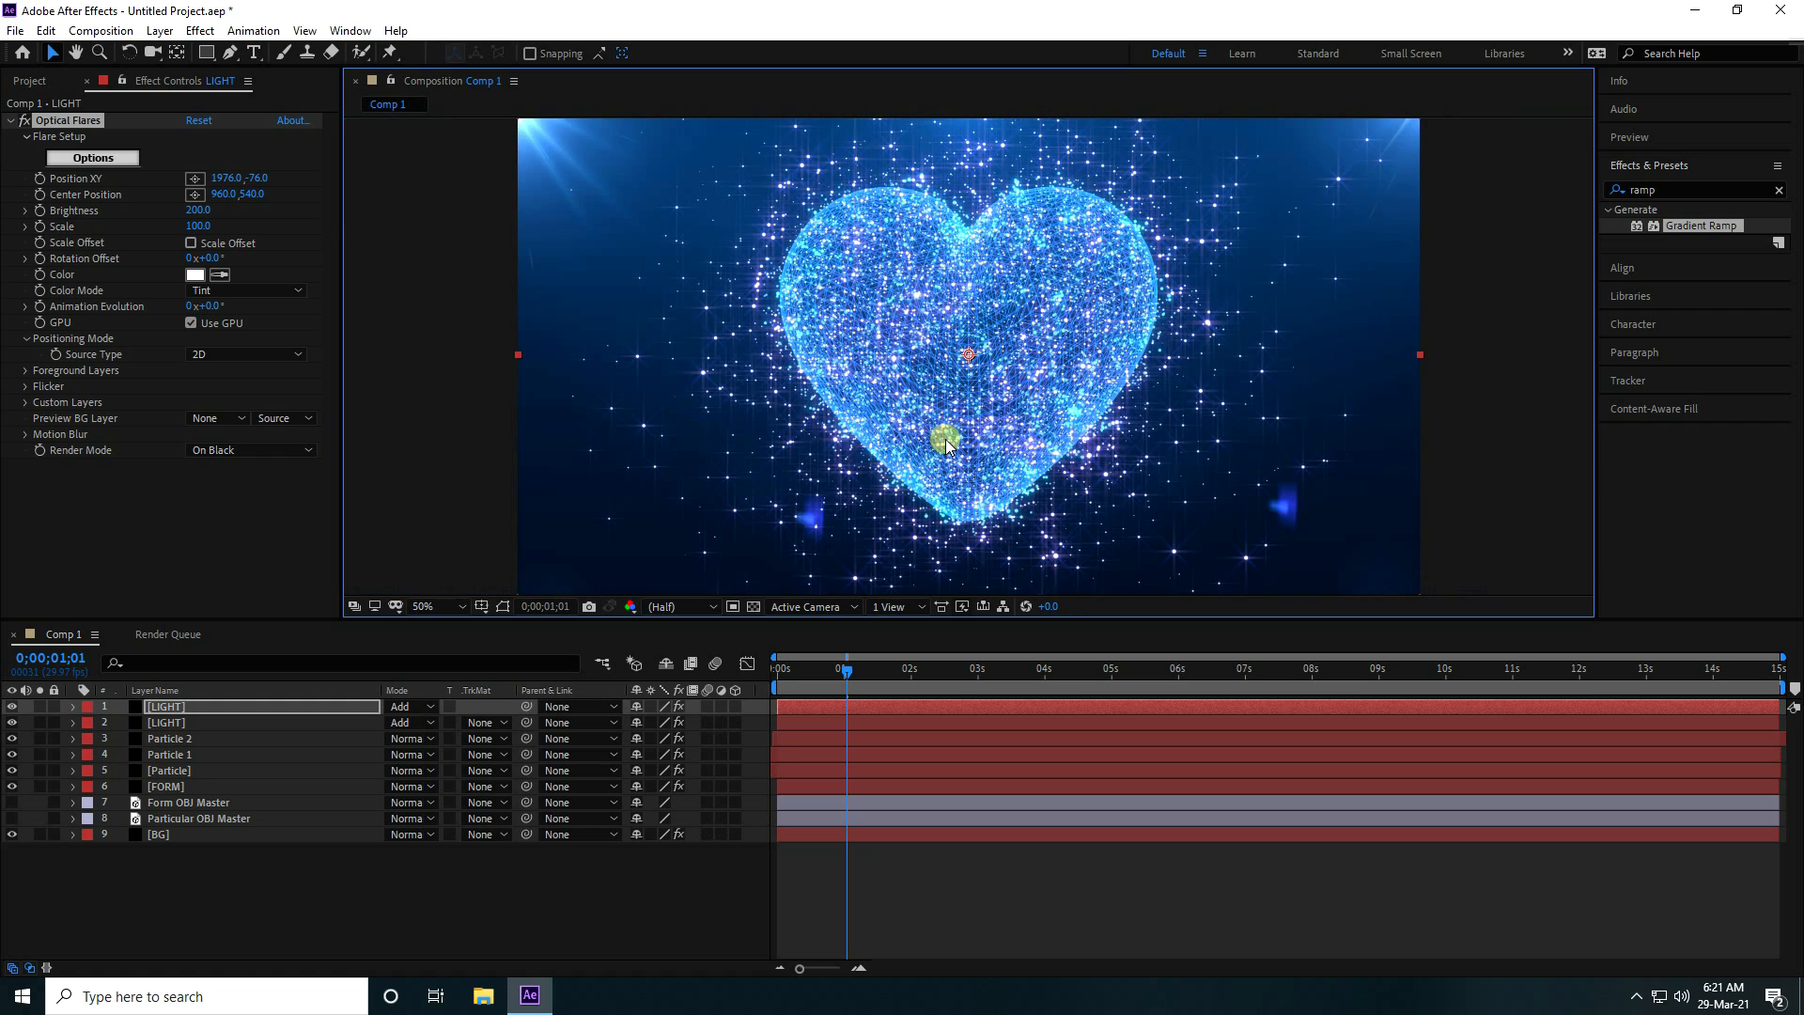
pyautogui.rightClick(333, 663)
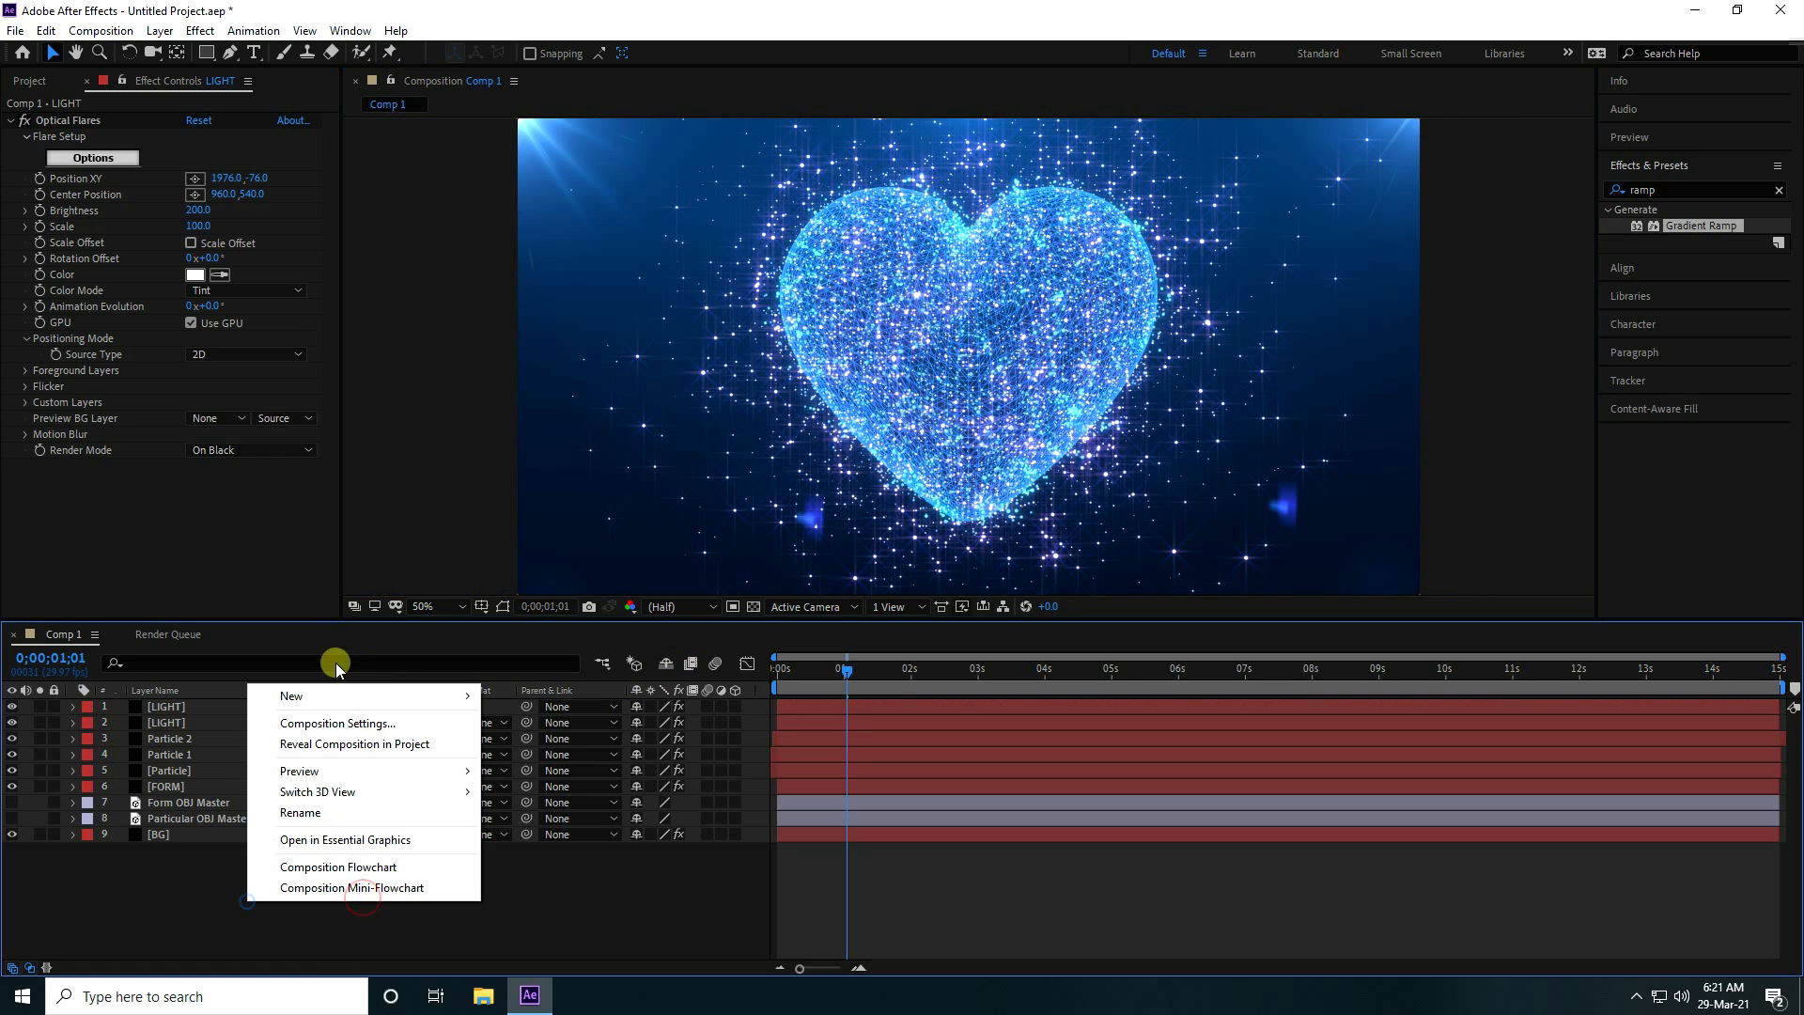
pyautogui.click(325, 688)
pyautogui.click(553, 847)
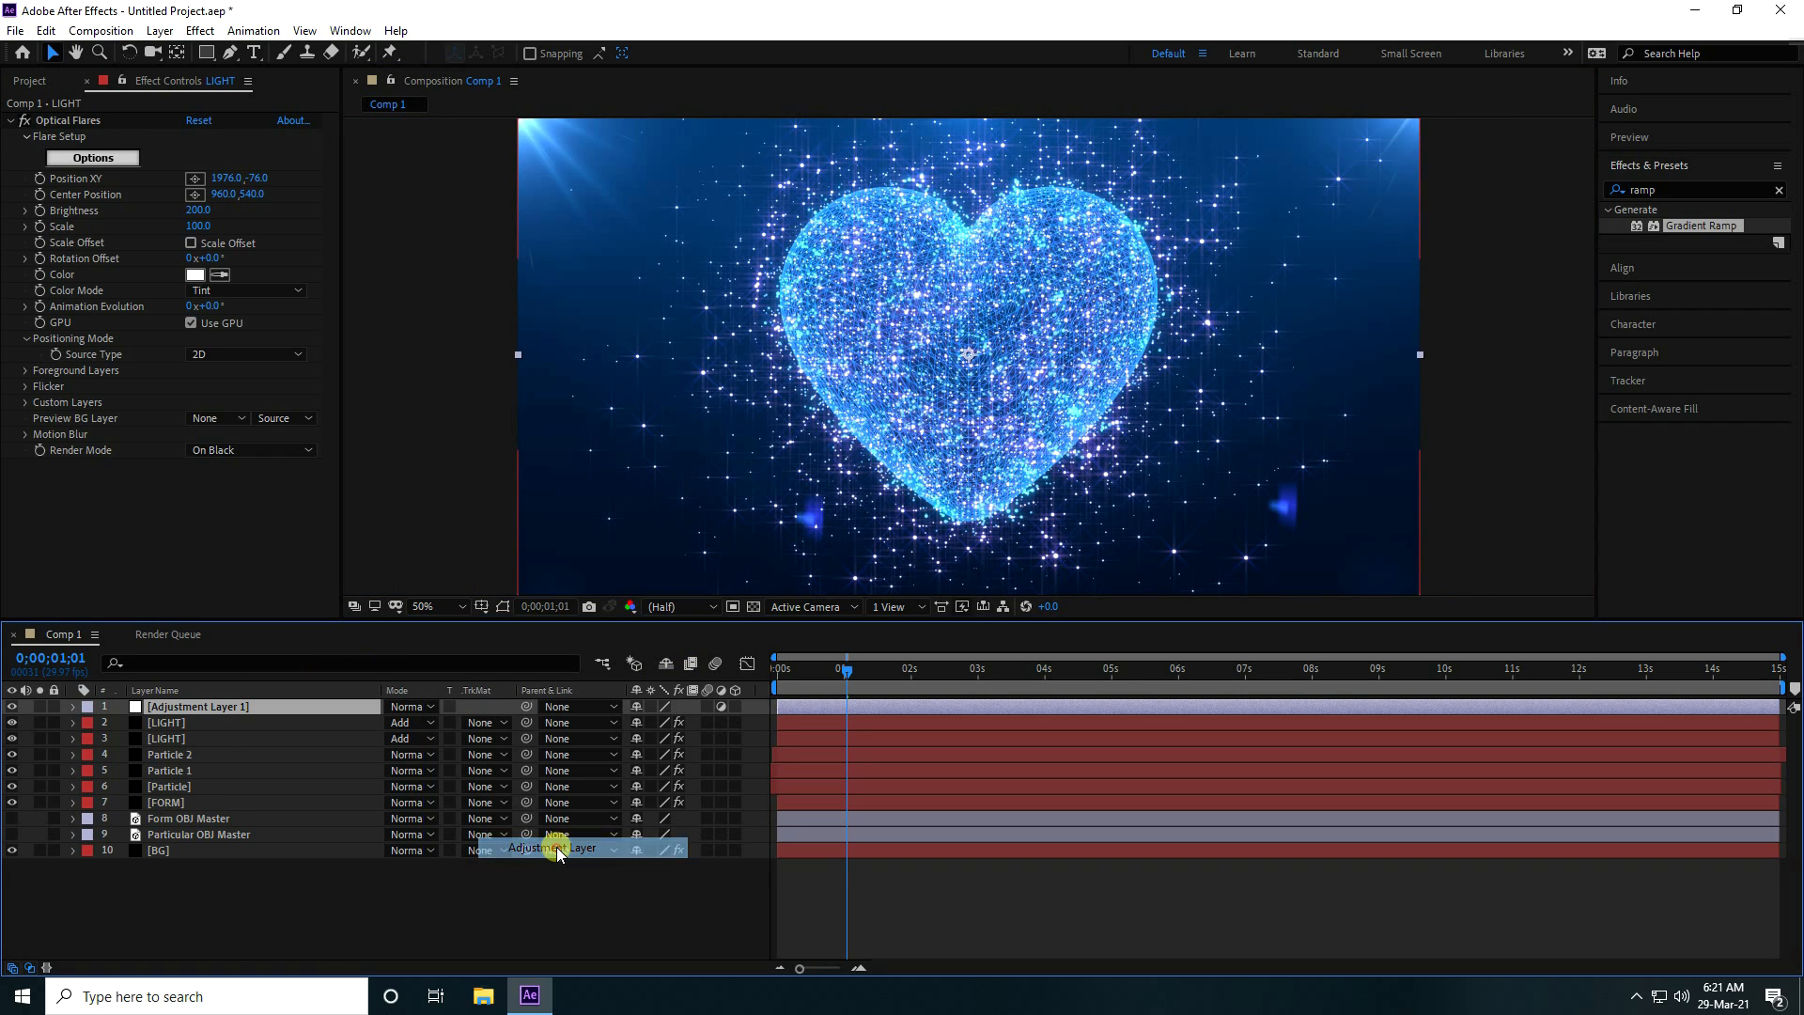
# Find the Curves effect by searching for "cur" and apply it to the adjustment layer
pyautogui.click(1643, 138)
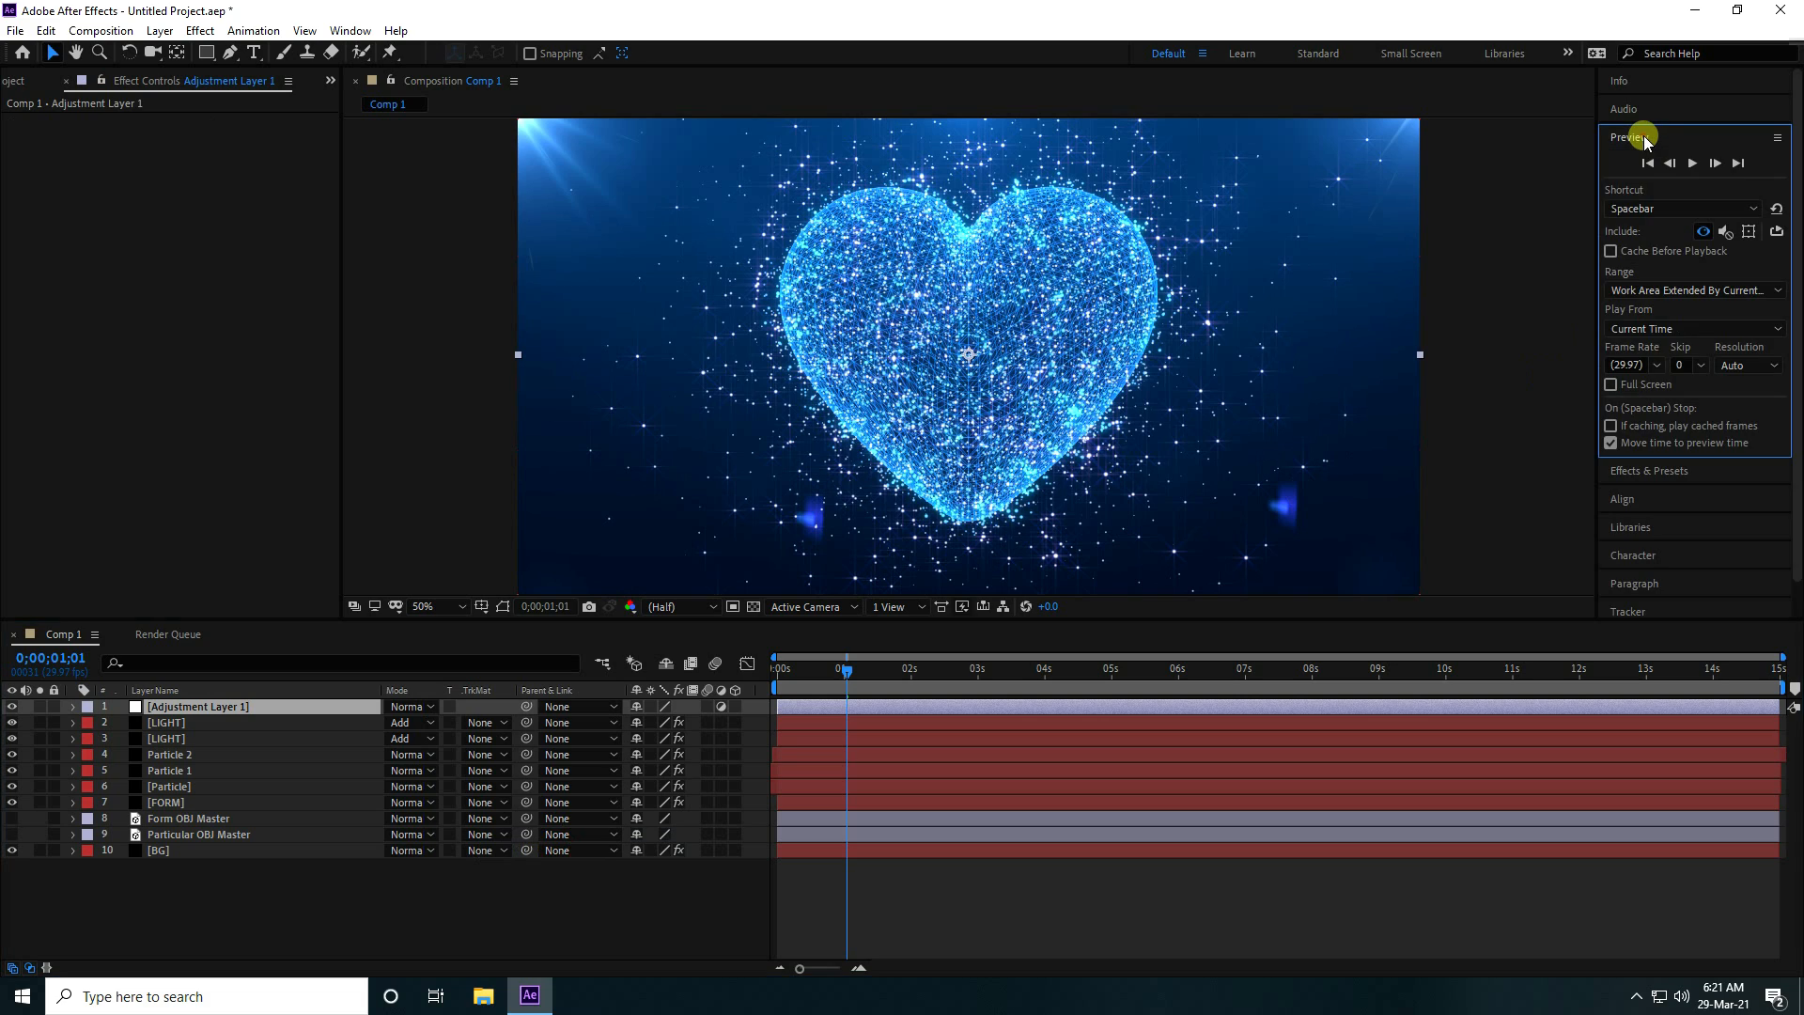
pyautogui.click(1644, 138)
pyautogui.click(1649, 166)
pyautogui.click(1678, 190)
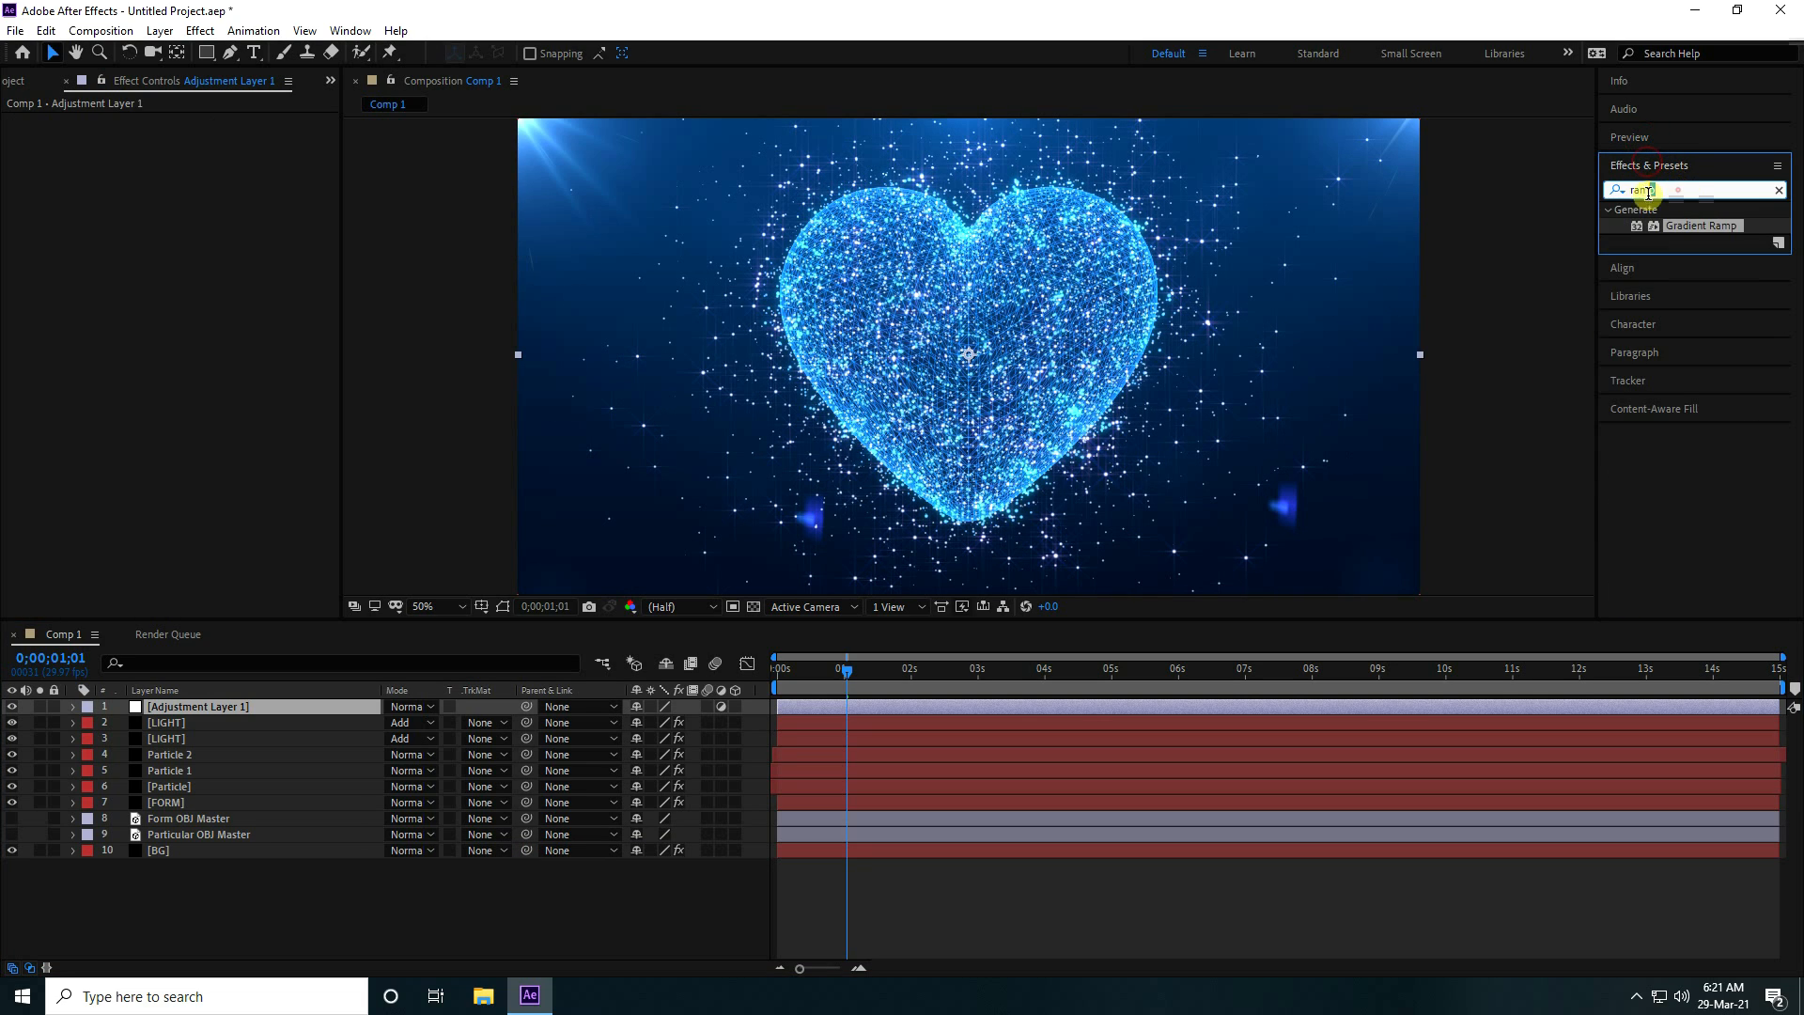
pyautogui.write('cur')
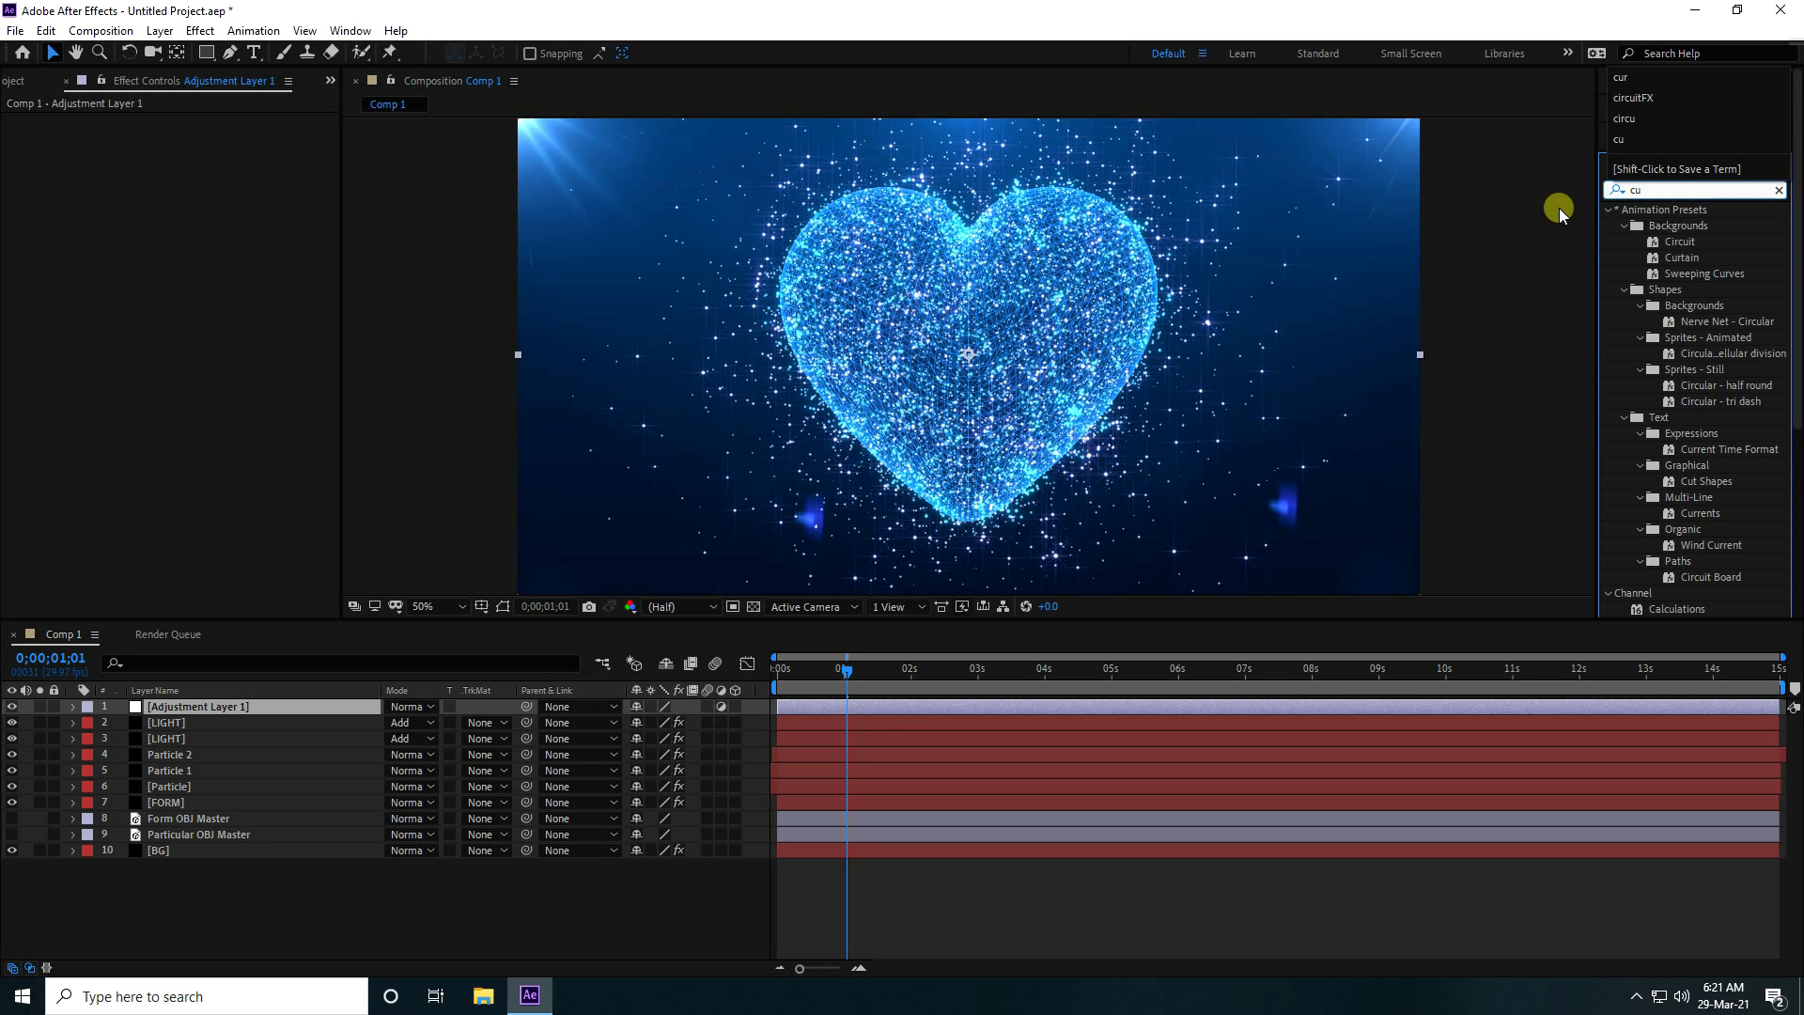
pyautogui.moveTo(1693, 404); pyautogui.dragTo(201, 710)
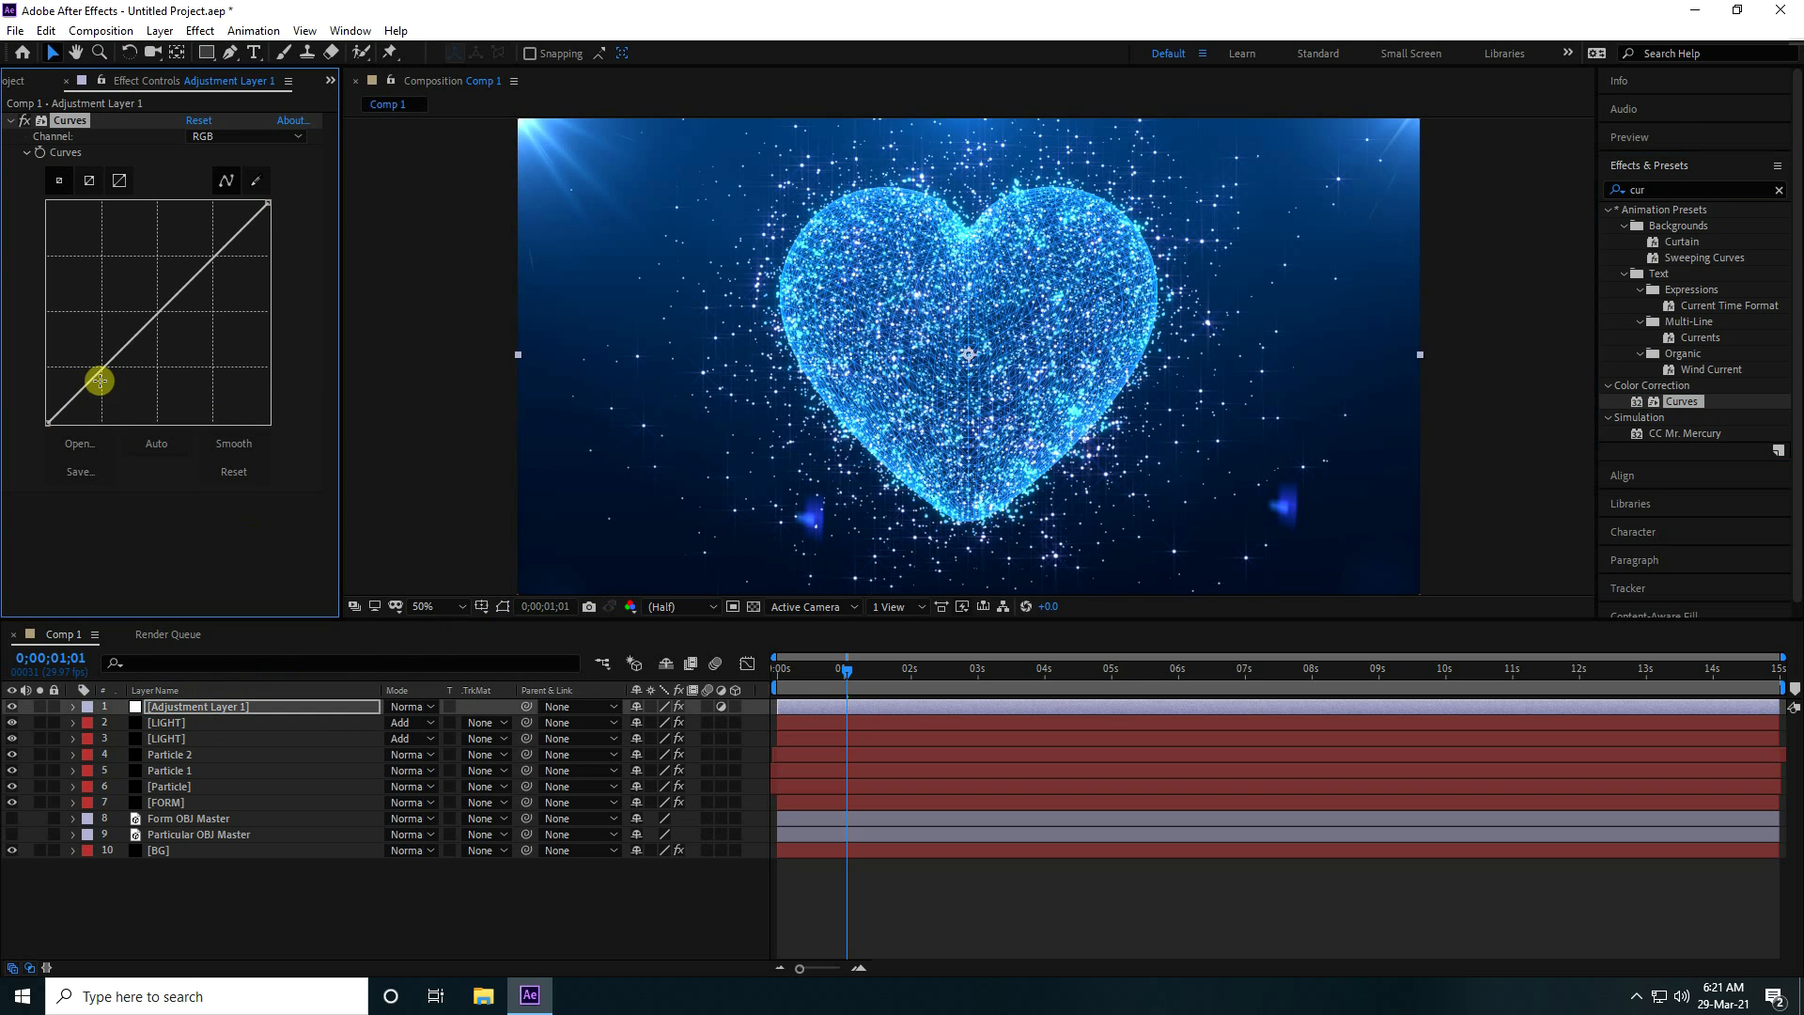
# Shape the RGB curve into a slight S, lowering the shadows and raising the highlights to increase contrast
pyautogui.moveTo(100, 382); pyautogui.dragTo(109, 385)
pyautogui.moveTo(205, 266)
pyautogui.mouseDown()
pyautogui.moveTo(222, 269)
pyautogui.moveTo(204, 256)
pyautogui.mouseUp()
pyautogui.scroll(2, 938, 346)
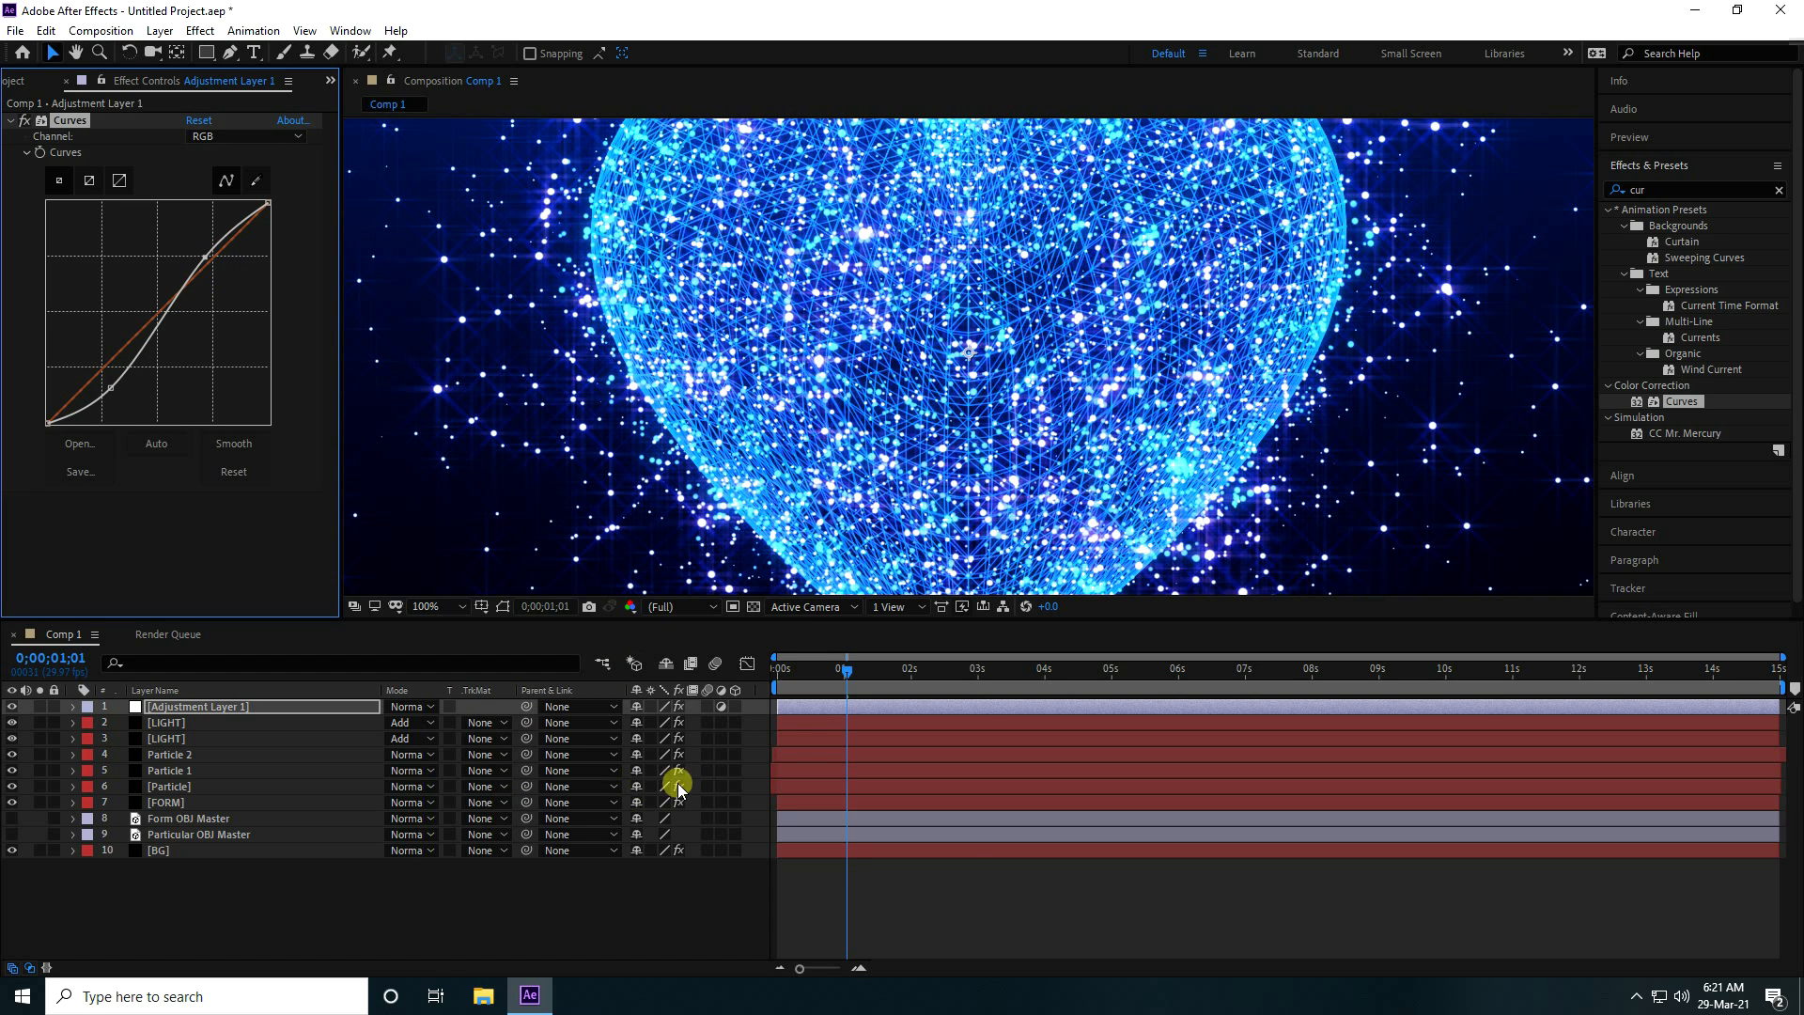
pyautogui.scroll(-2, 745, 324)
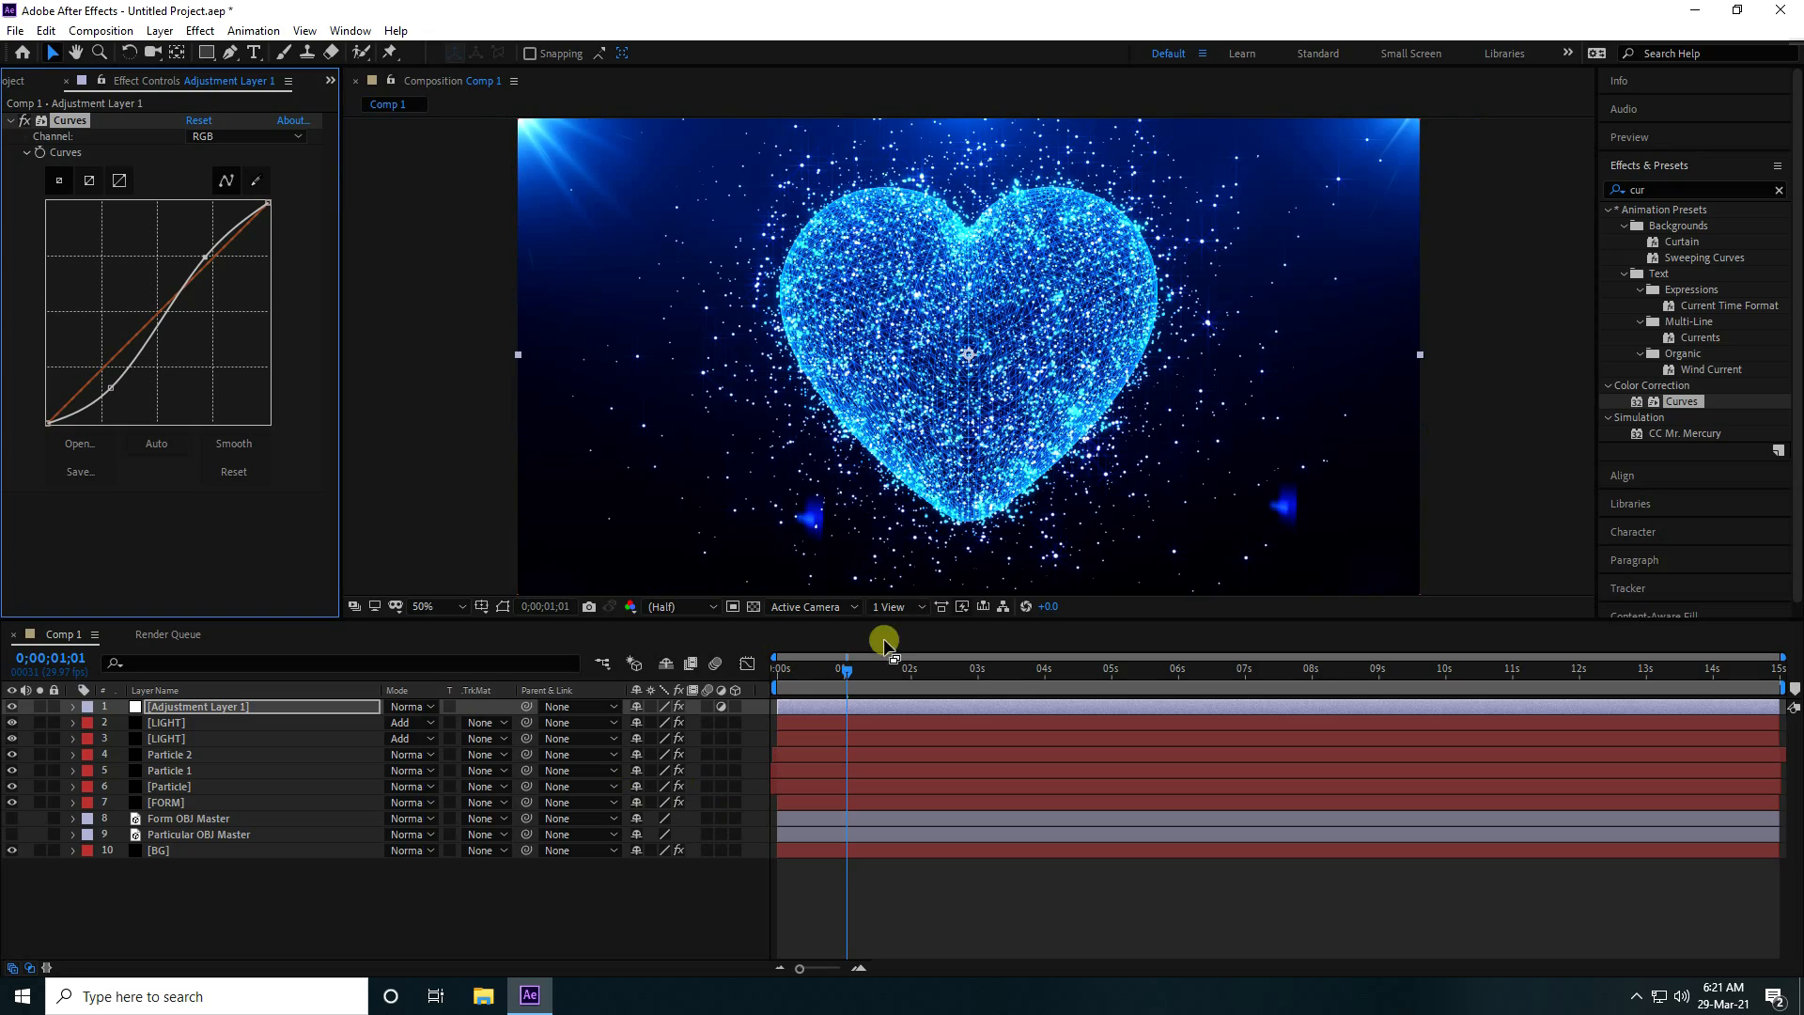
# Play the animation from the start and examine the heart's particles at 100% magnification
pyautogui.moveTo(845, 670); pyautogui.dragTo(703, 752)
pyautogui.press('space')
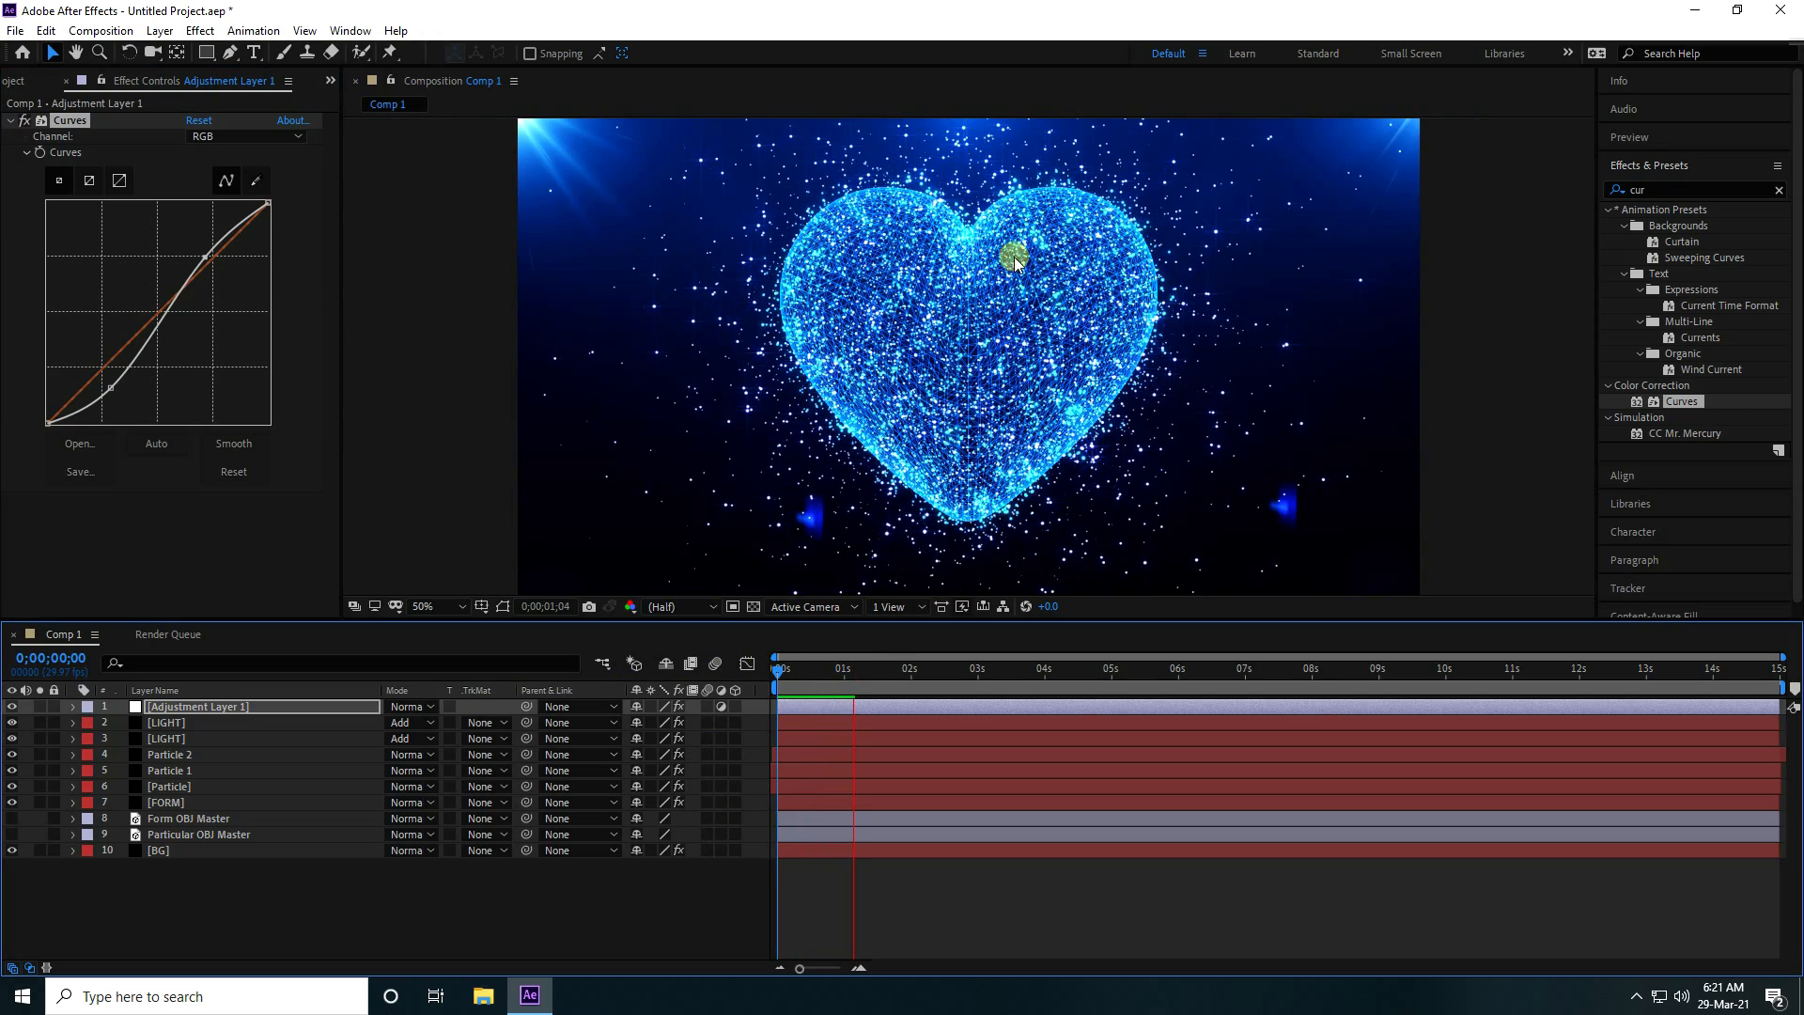
pyautogui.press('space')
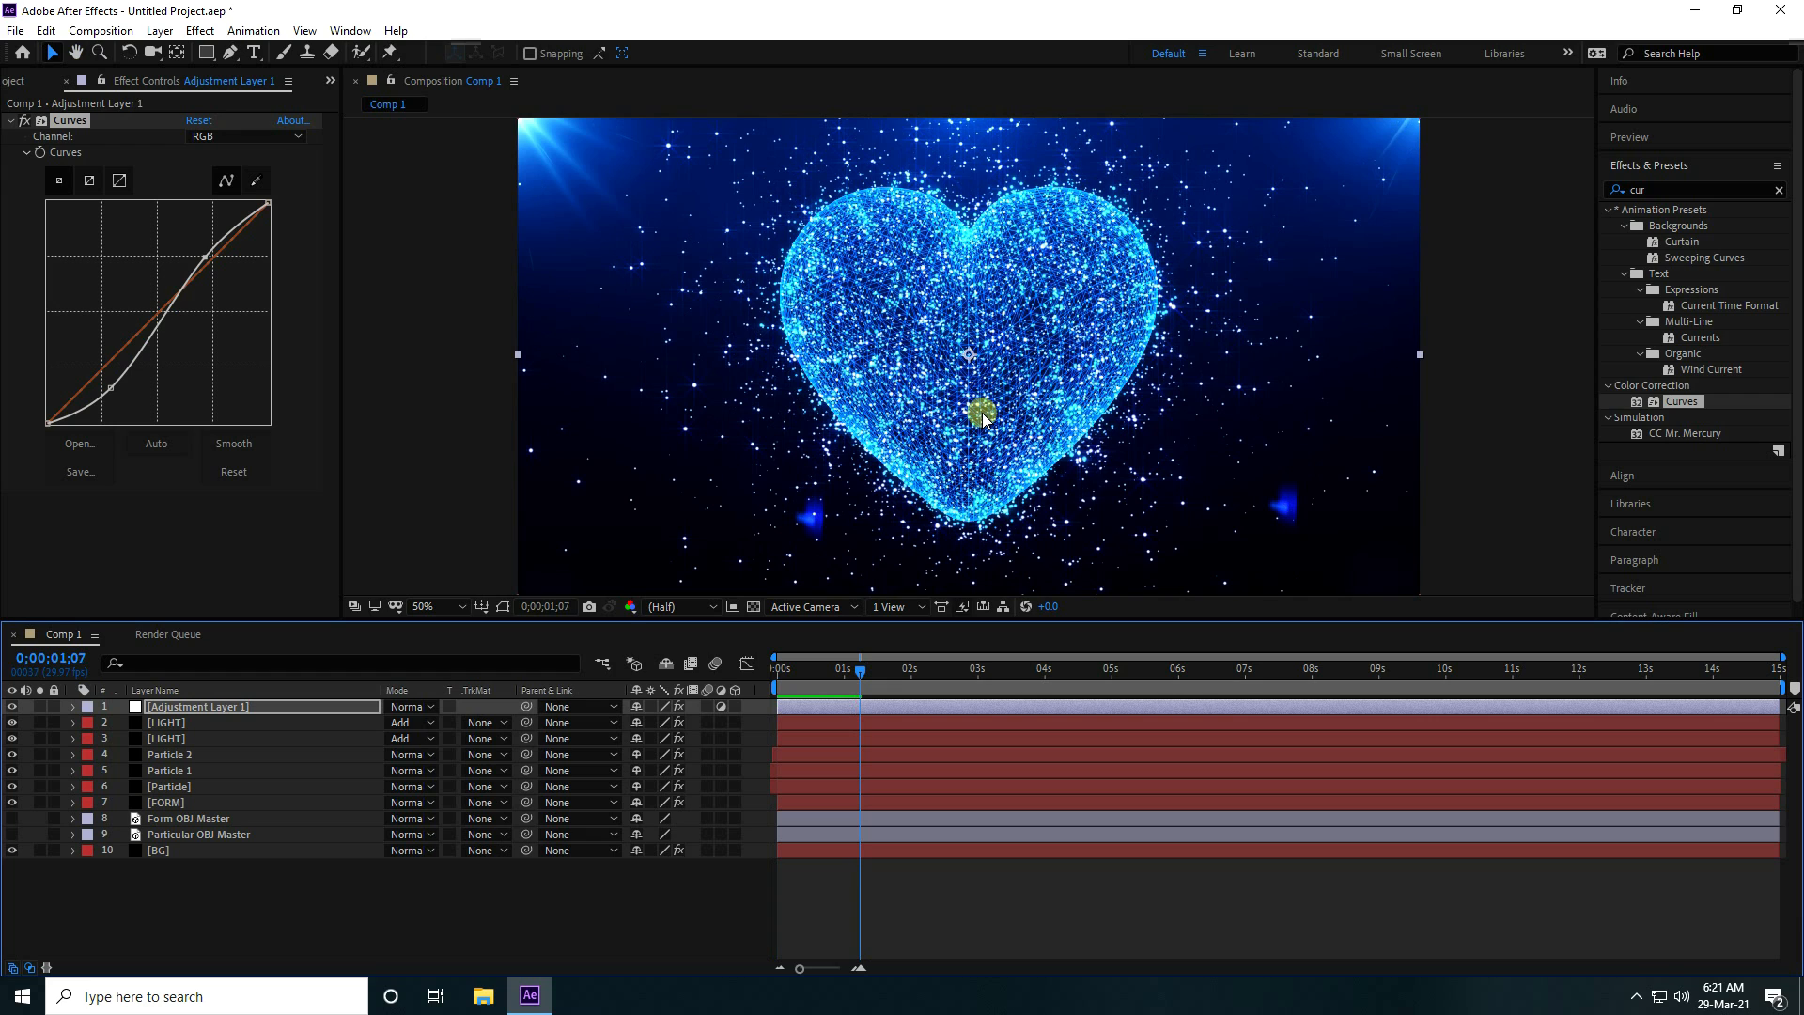
pyautogui.press('/')
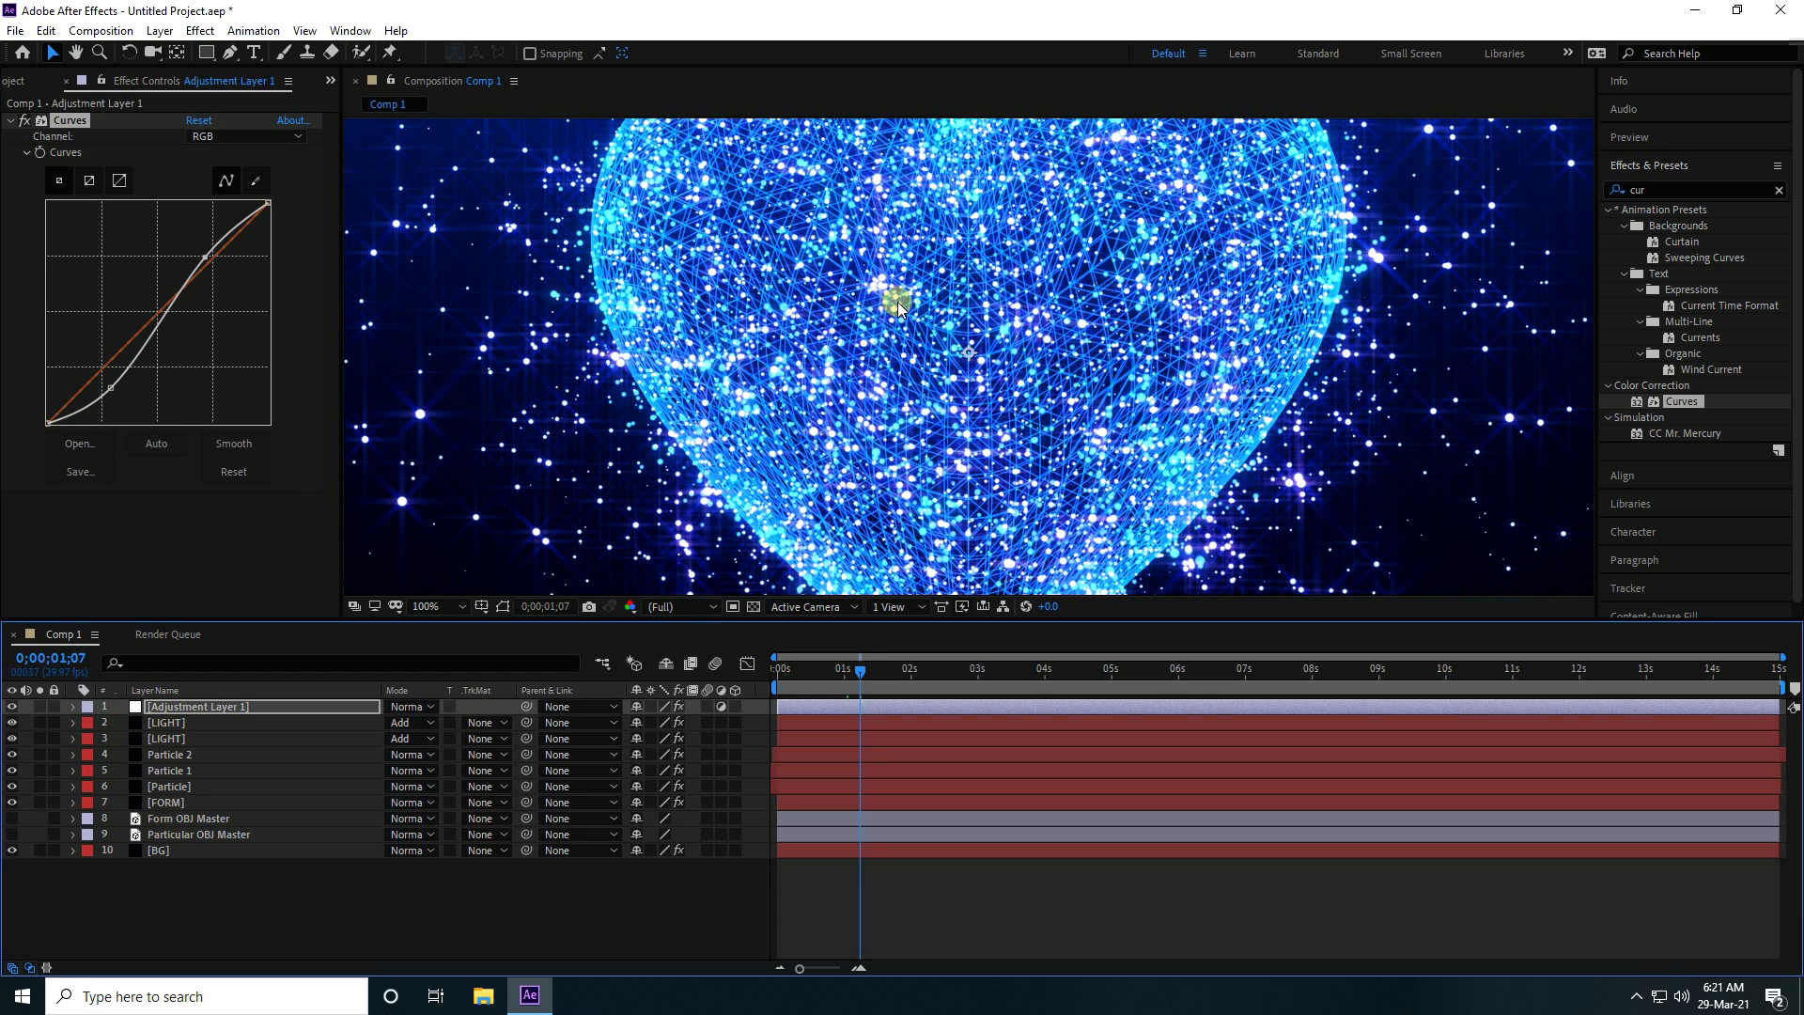
# Set the particle Size of the Particle 1 layer to 4, trying 3 first
pyautogui.click(252, 922)
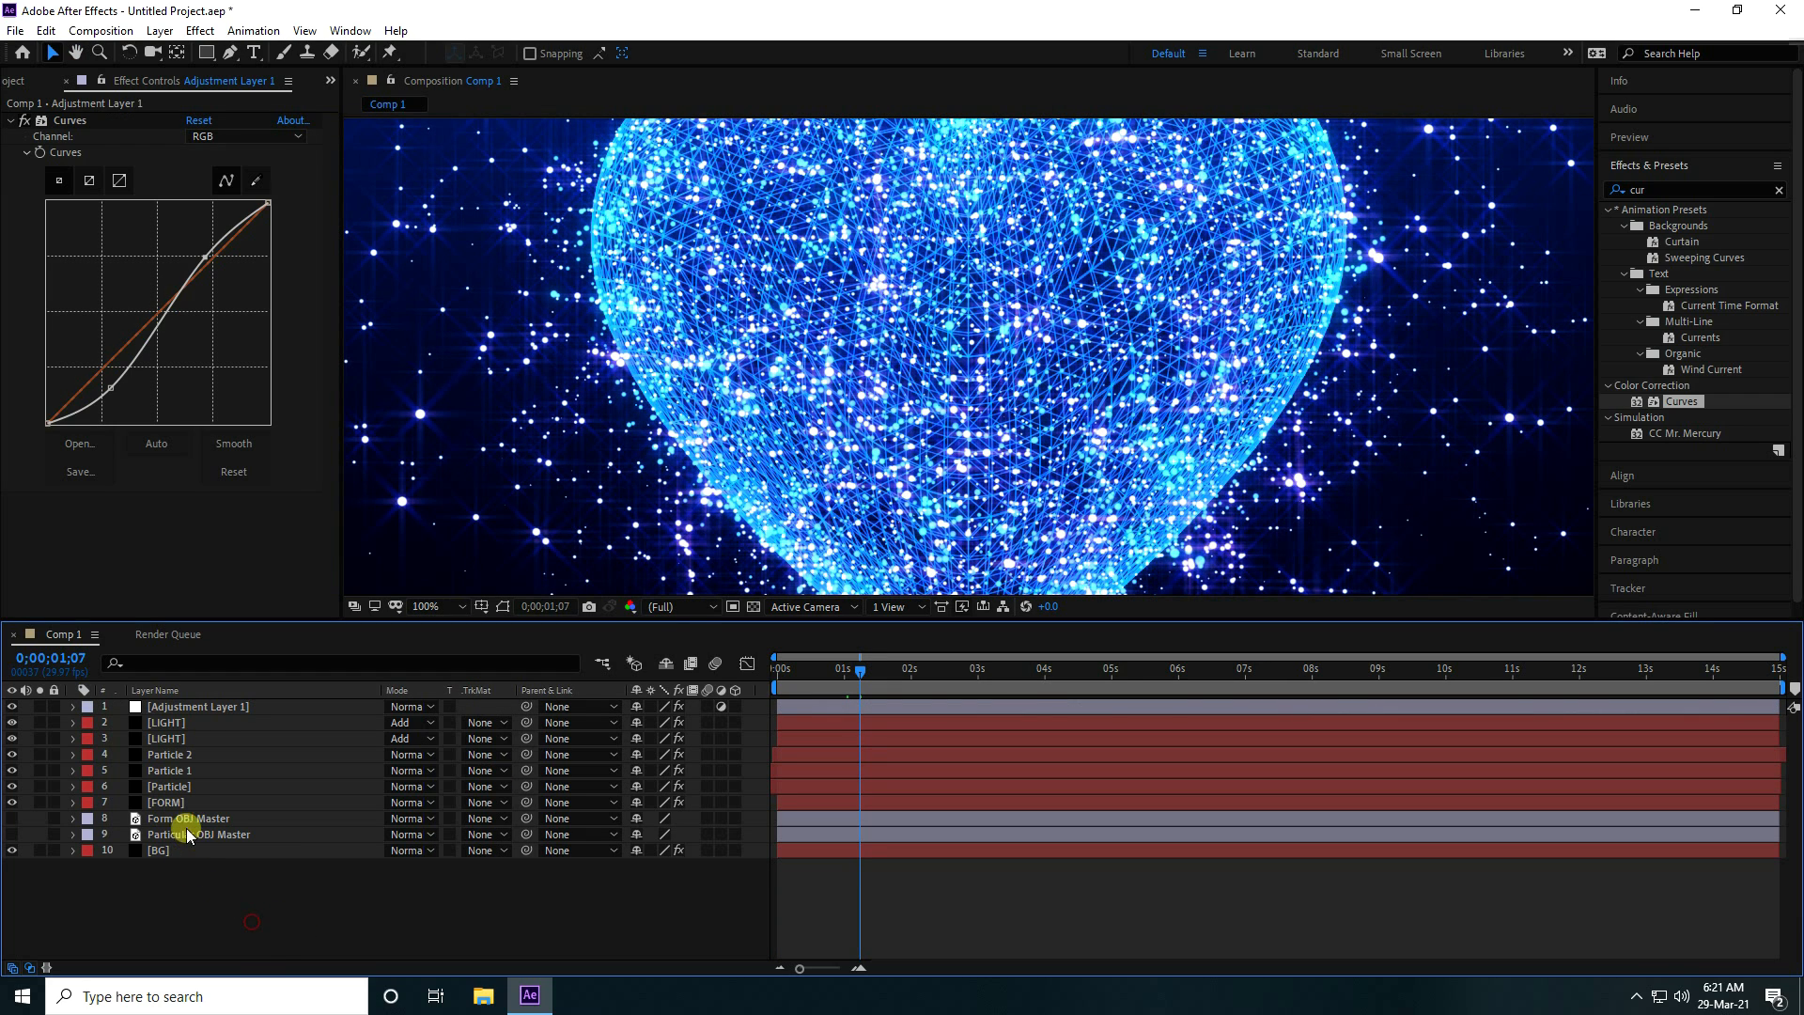
pyautogui.click(168, 787)
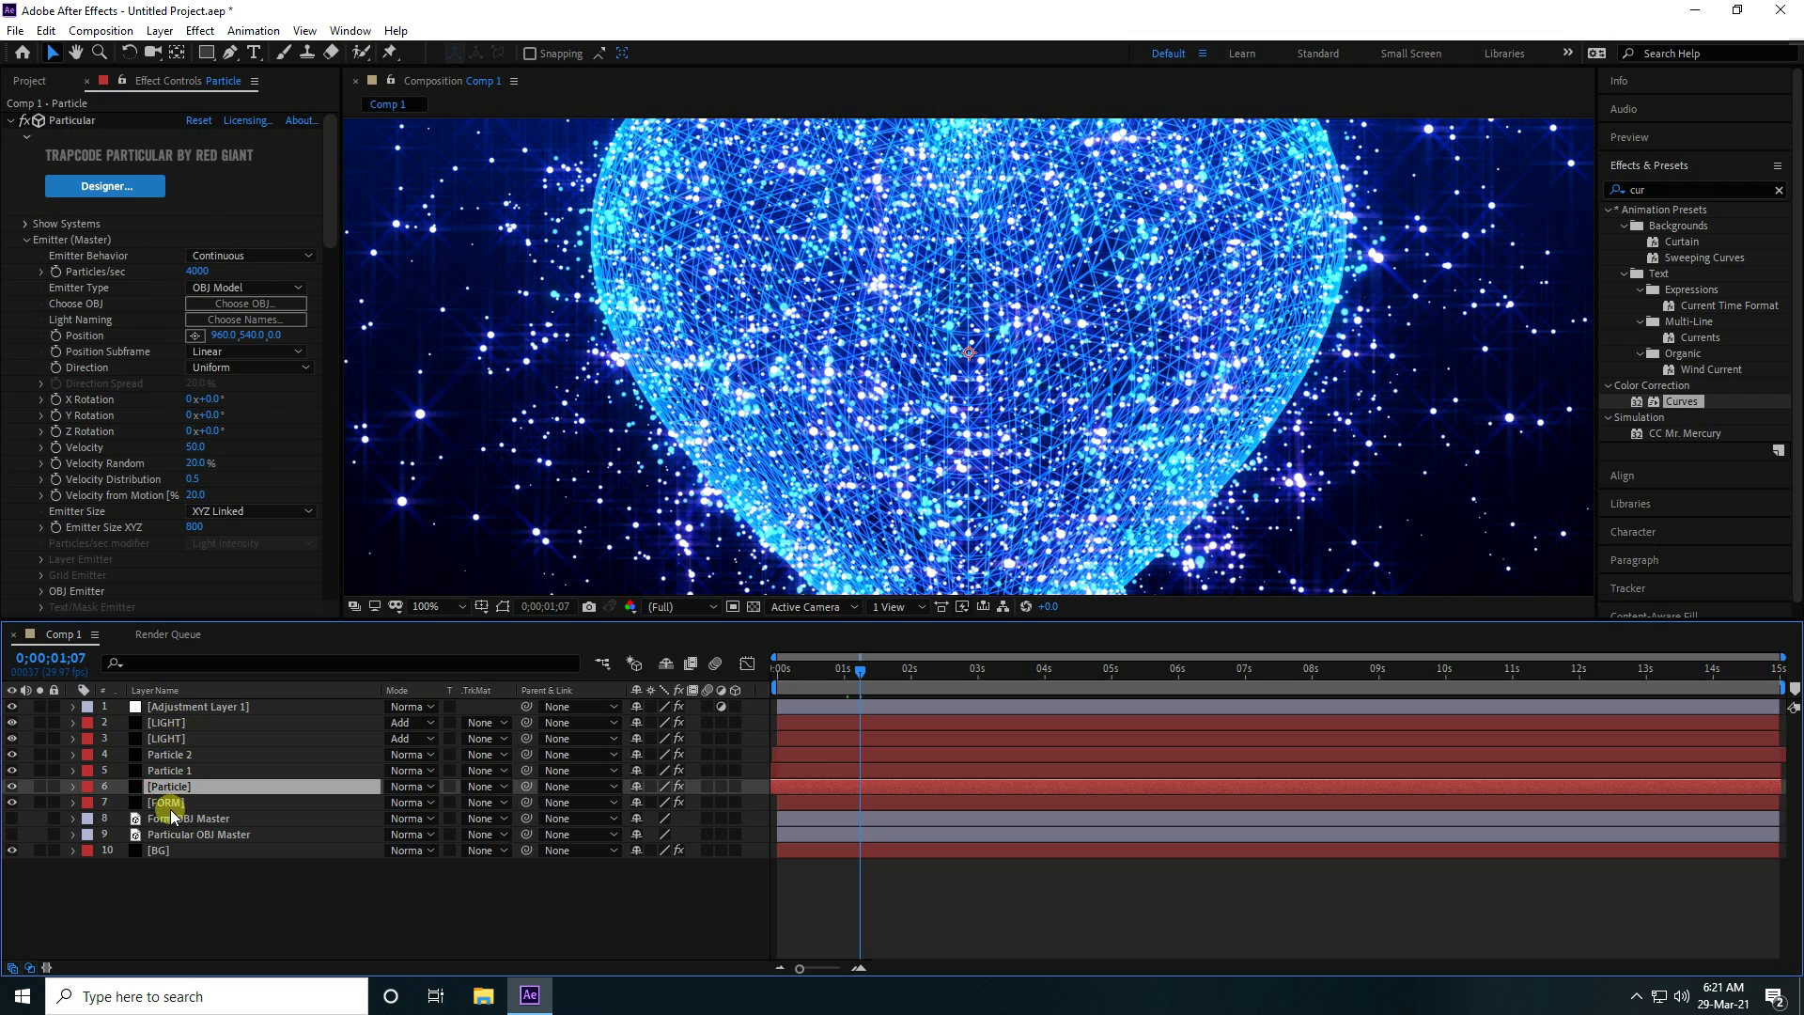
pyautogui.click(173, 772)
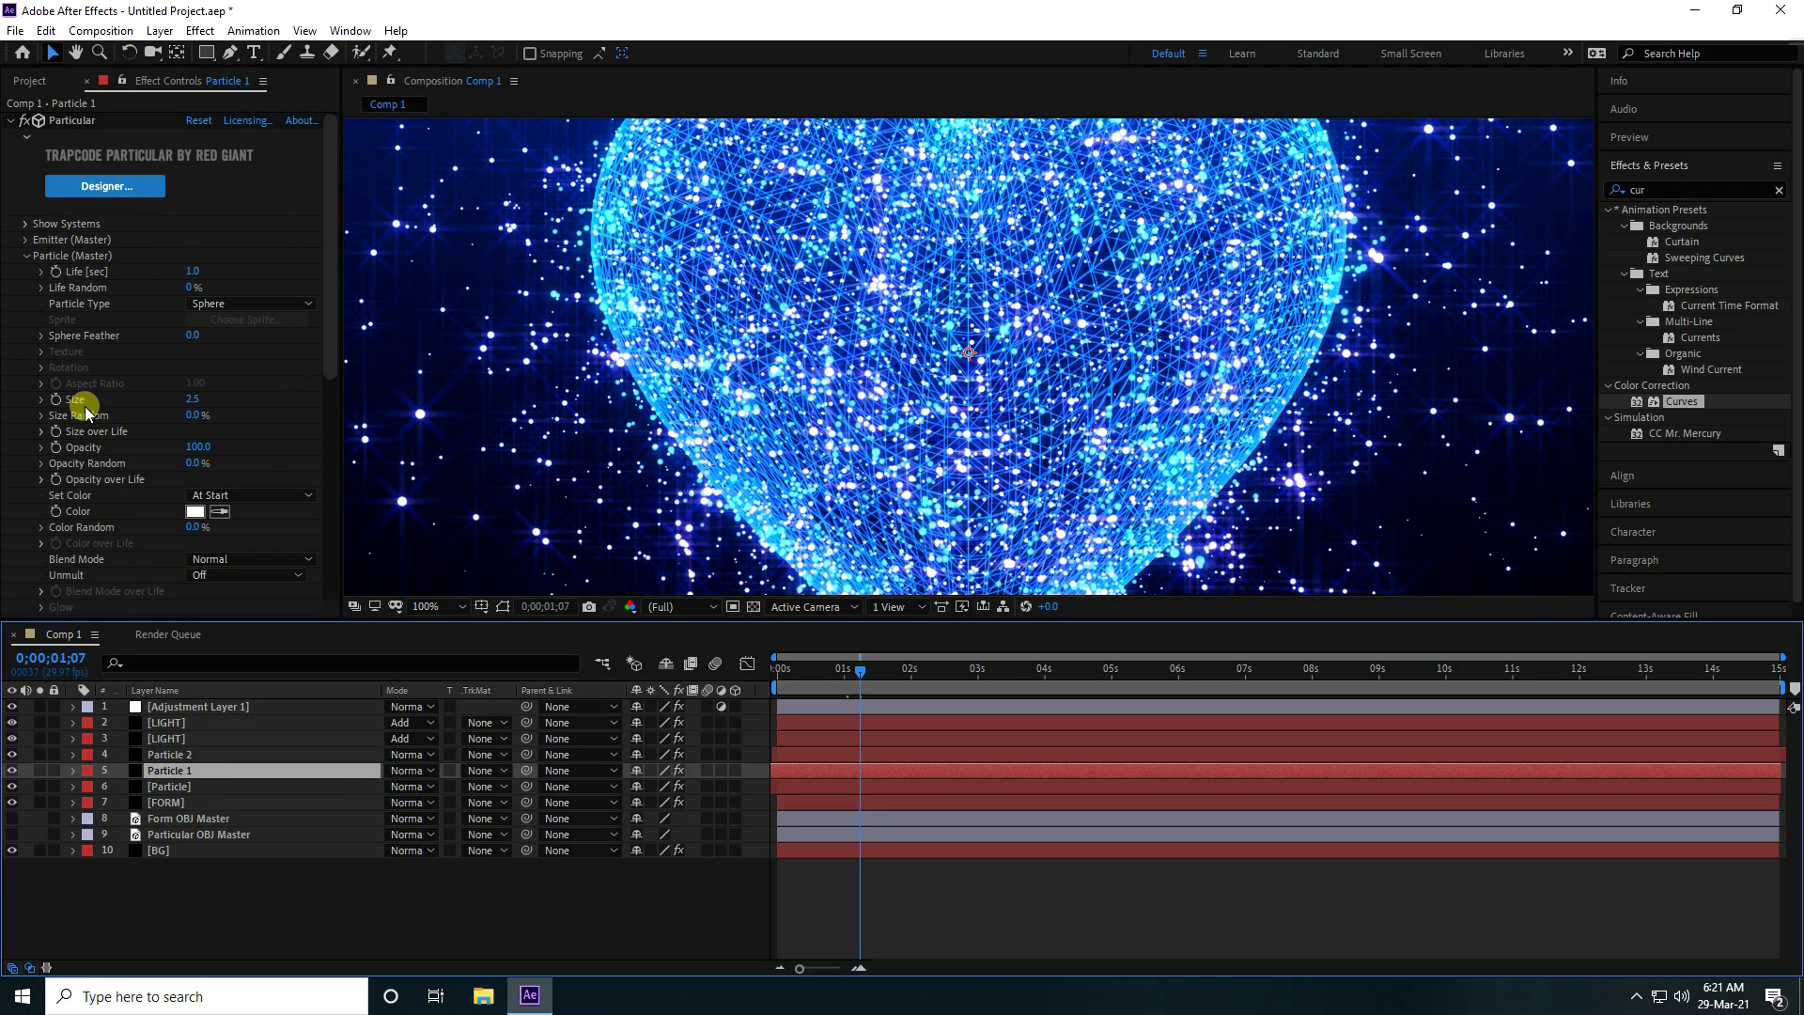
pyautogui.click(196, 399)
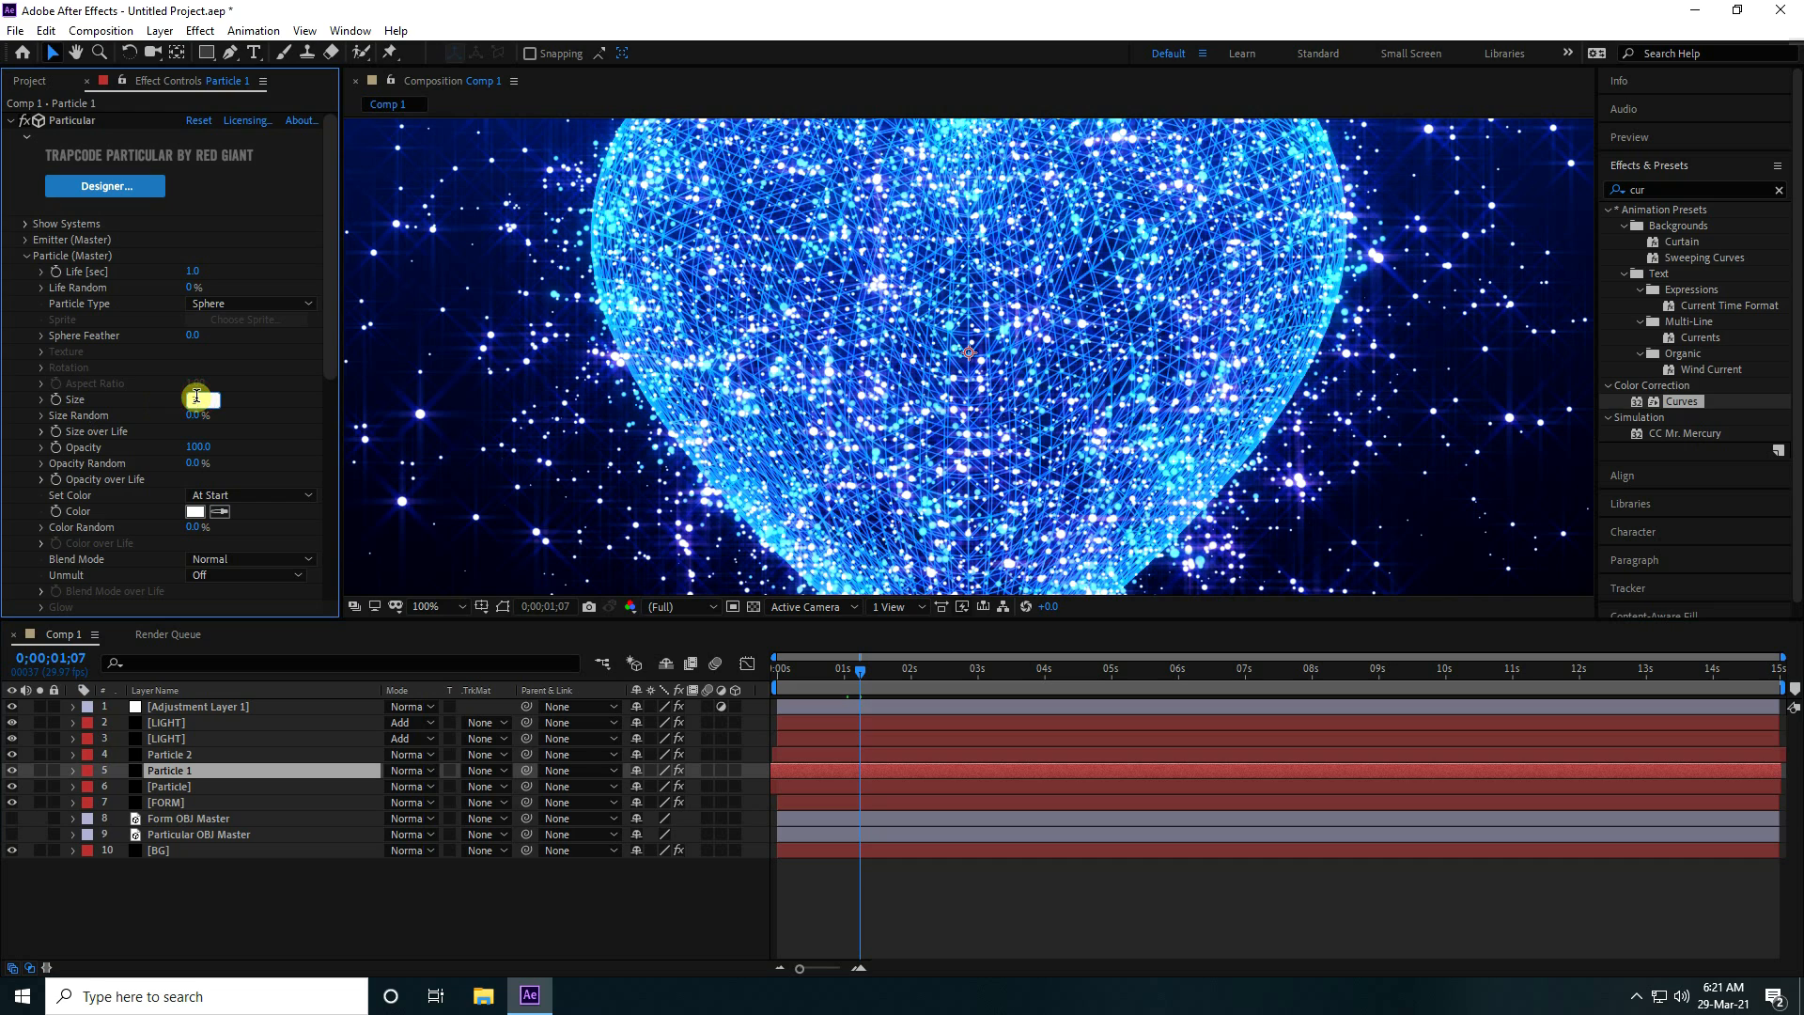
pyautogui.write('3')
pyautogui.press('Return')
pyautogui.scroll(-2, 752, 390)
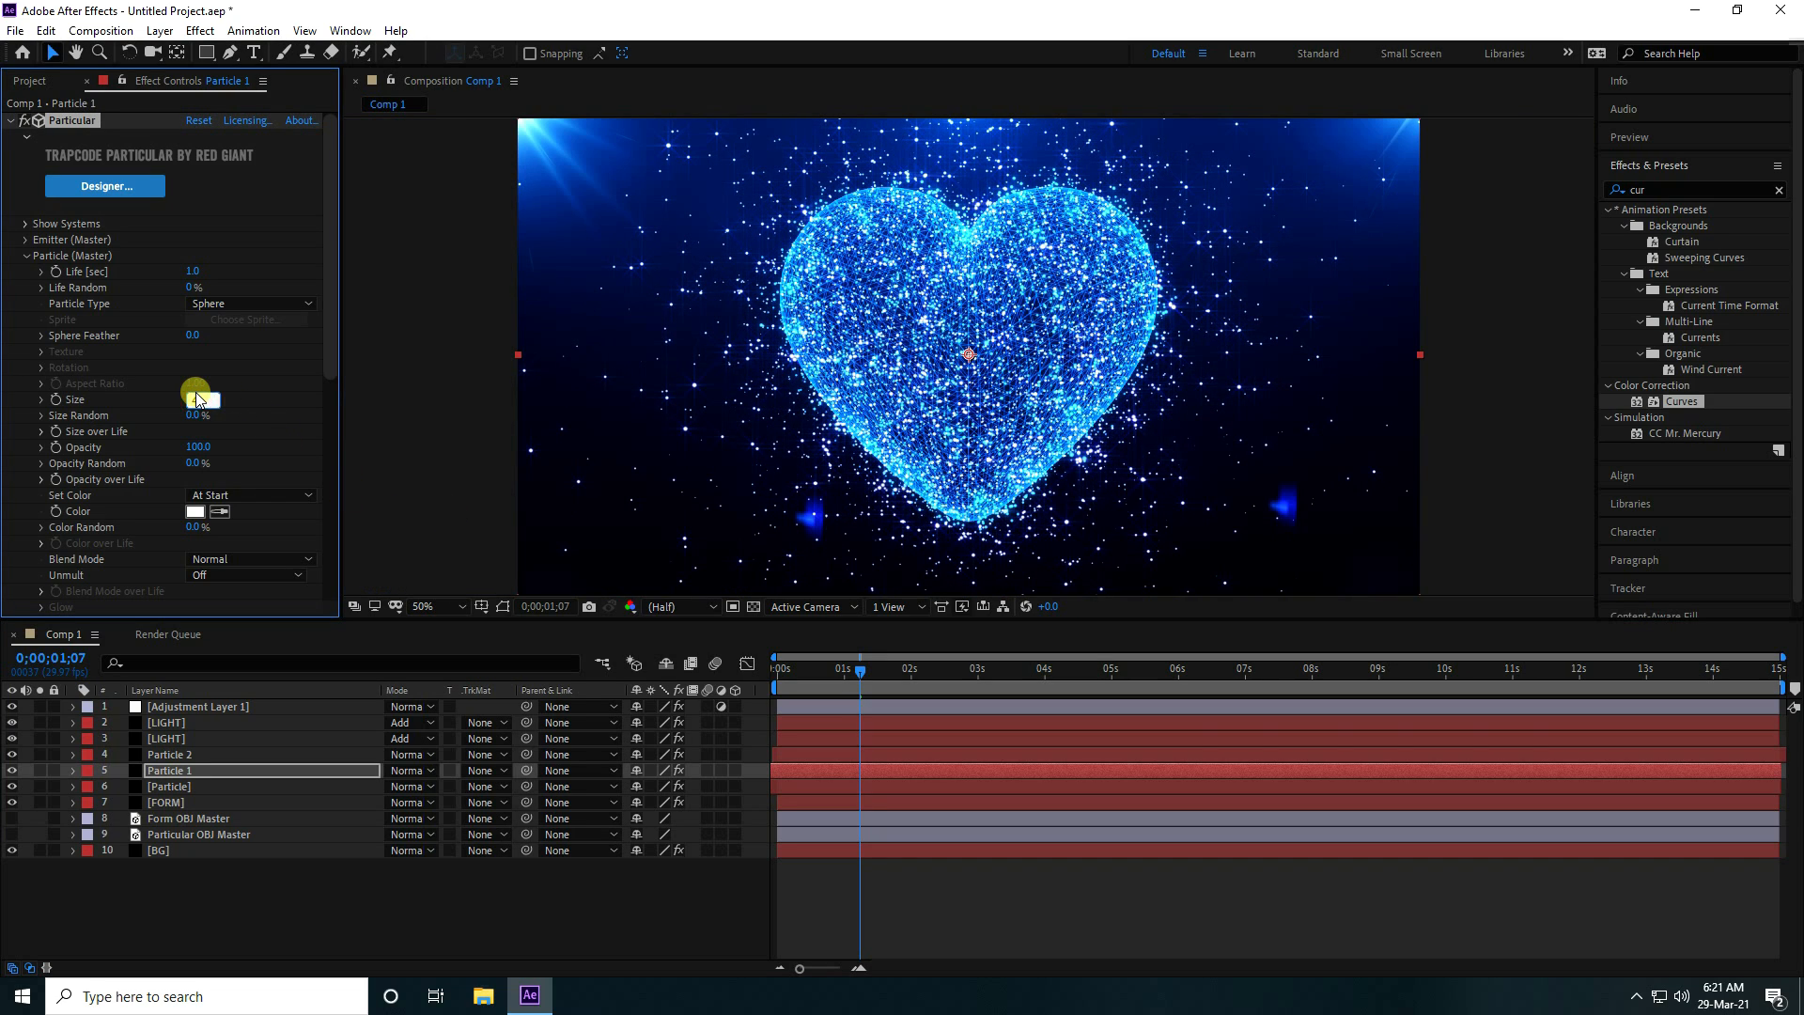
pyautogui.write('4')
pyautogui.press('Return')
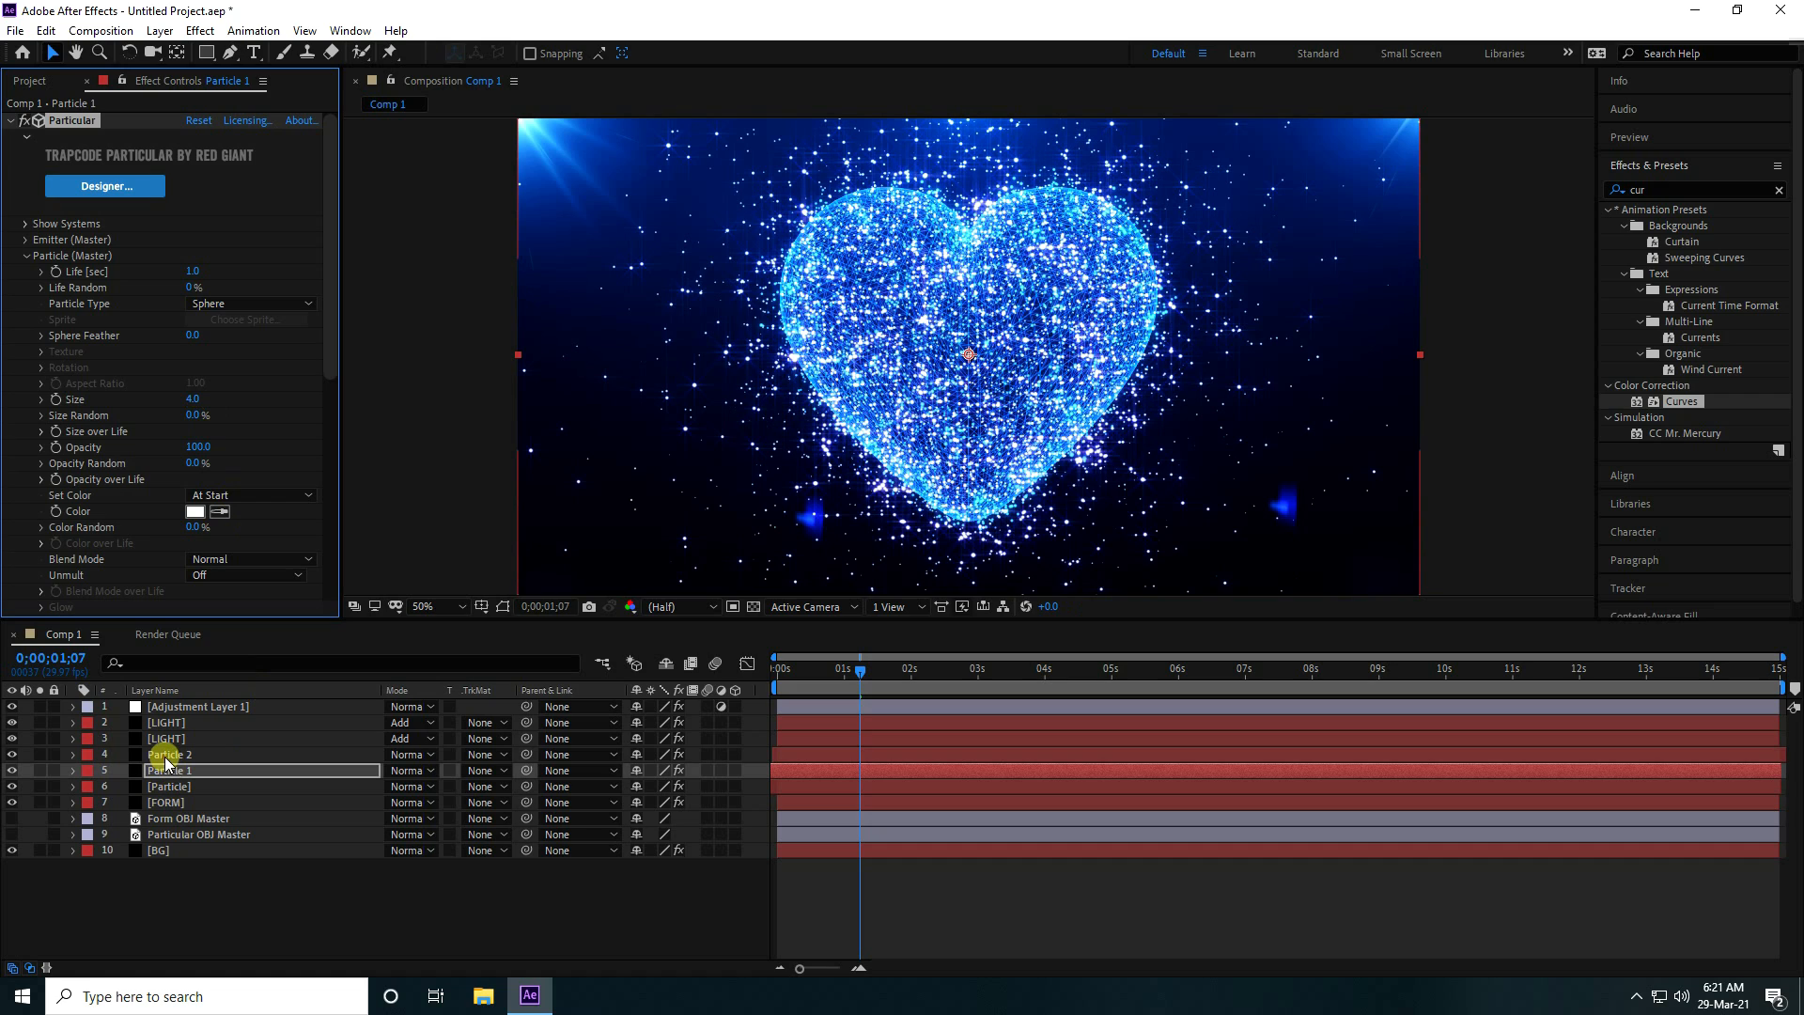
# Set the Particle 2 layer's particle Size to 4 and its emitter's Particles/sec to 500
pyautogui.click(165, 758)
pyautogui.scroll(-3, 92, 429)
pyautogui.scroll(-2, 92, 429)
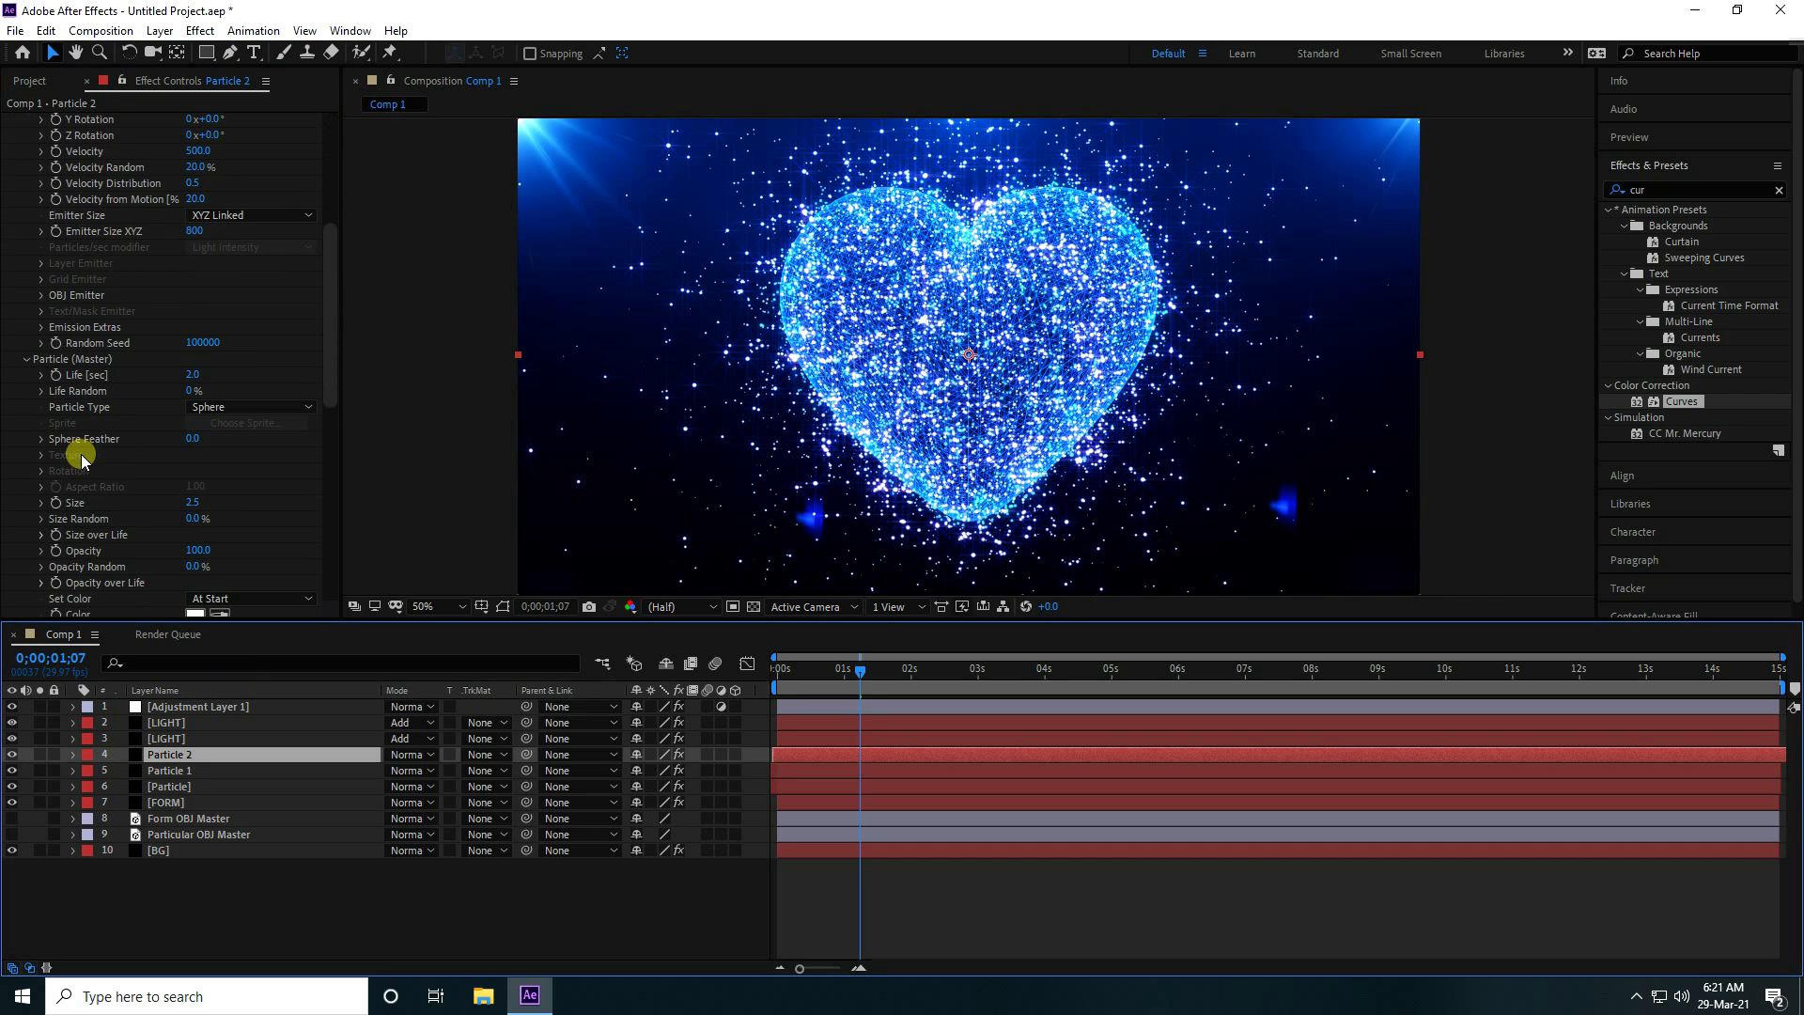
pyautogui.click(195, 504)
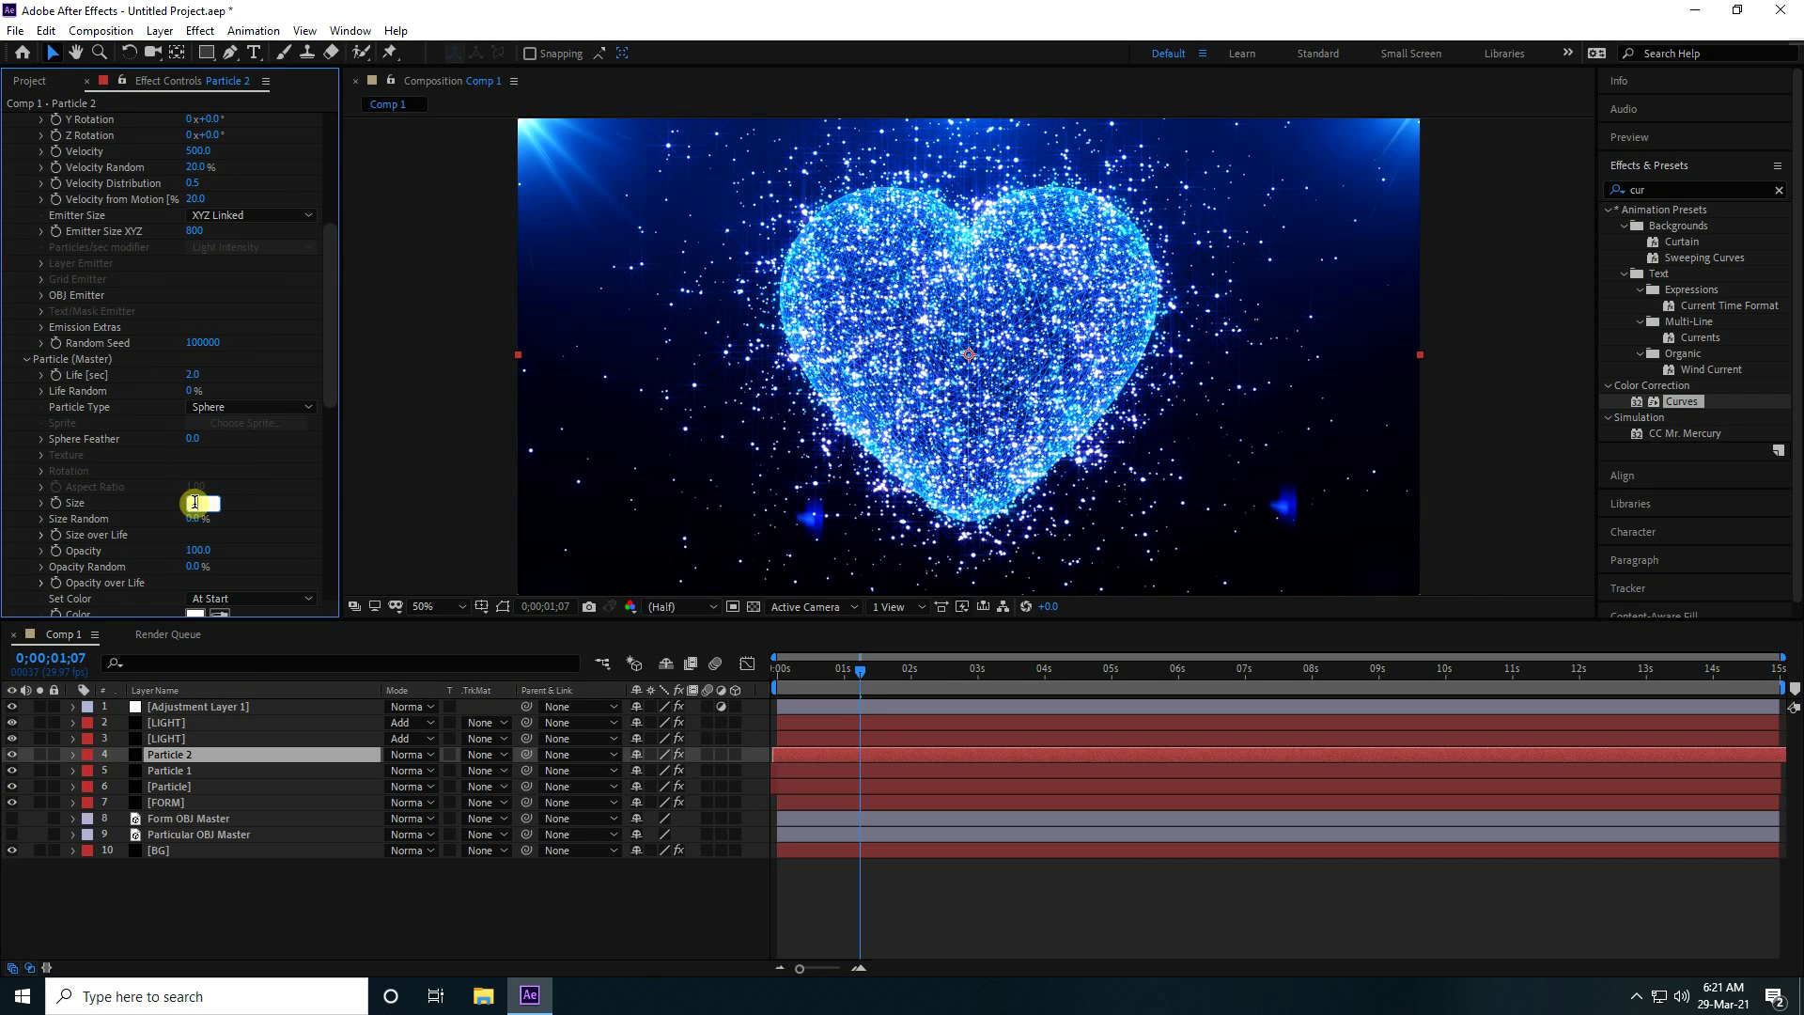
pyautogui.write('4')
pyautogui.press('Return')
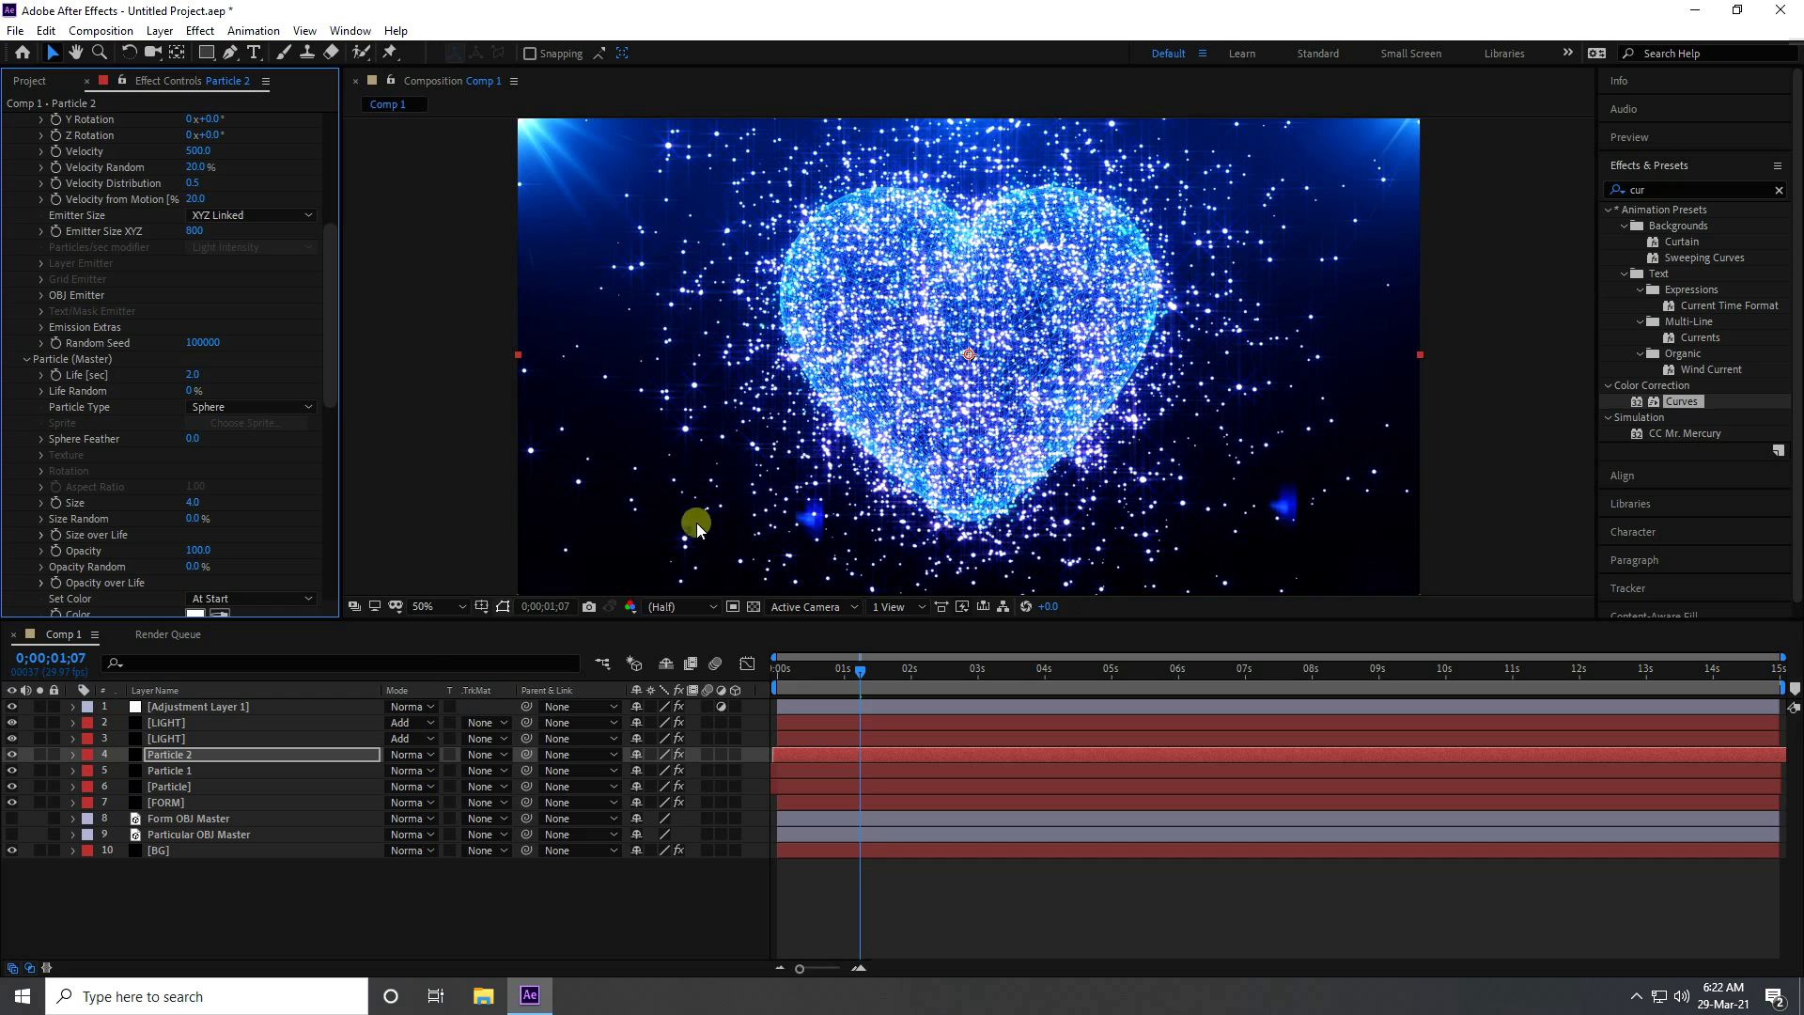
pyautogui.scroll(7, 137, 419)
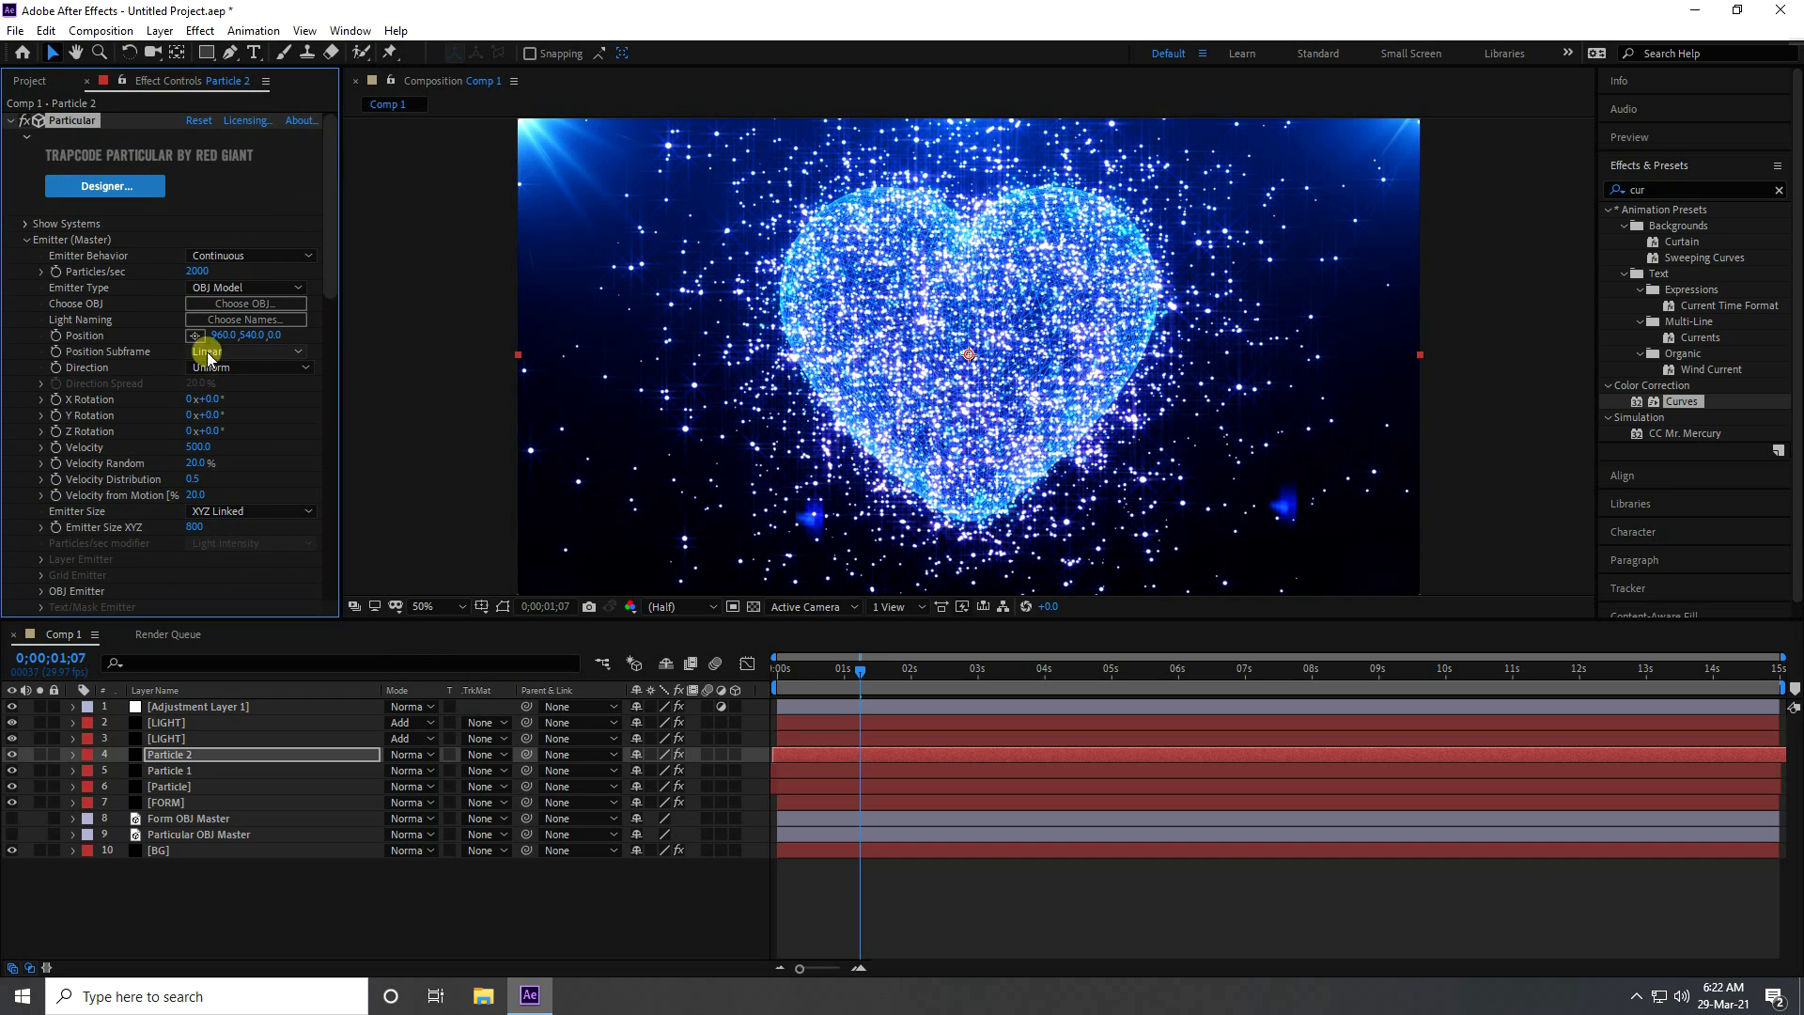
pyautogui.click(194, 271)
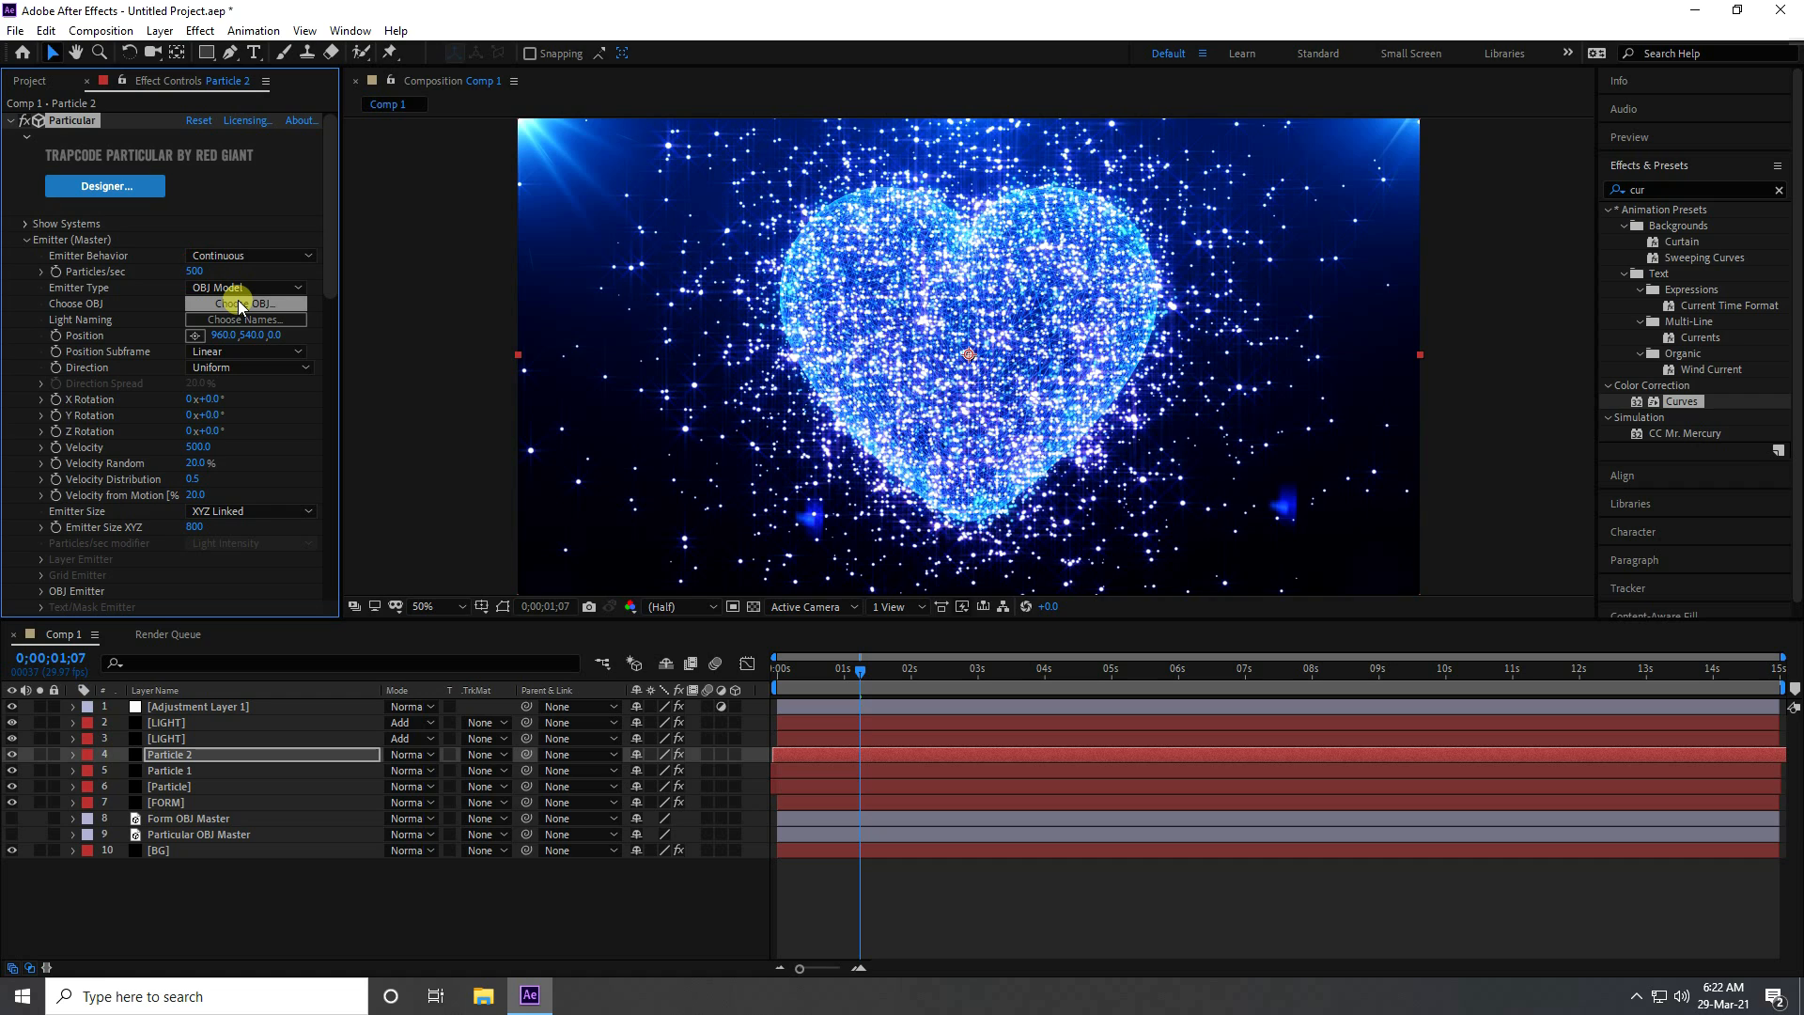
# Set the emitter's Particles/sec of the Particle 1 layer to 1000
pyautogui.click(171, 771)
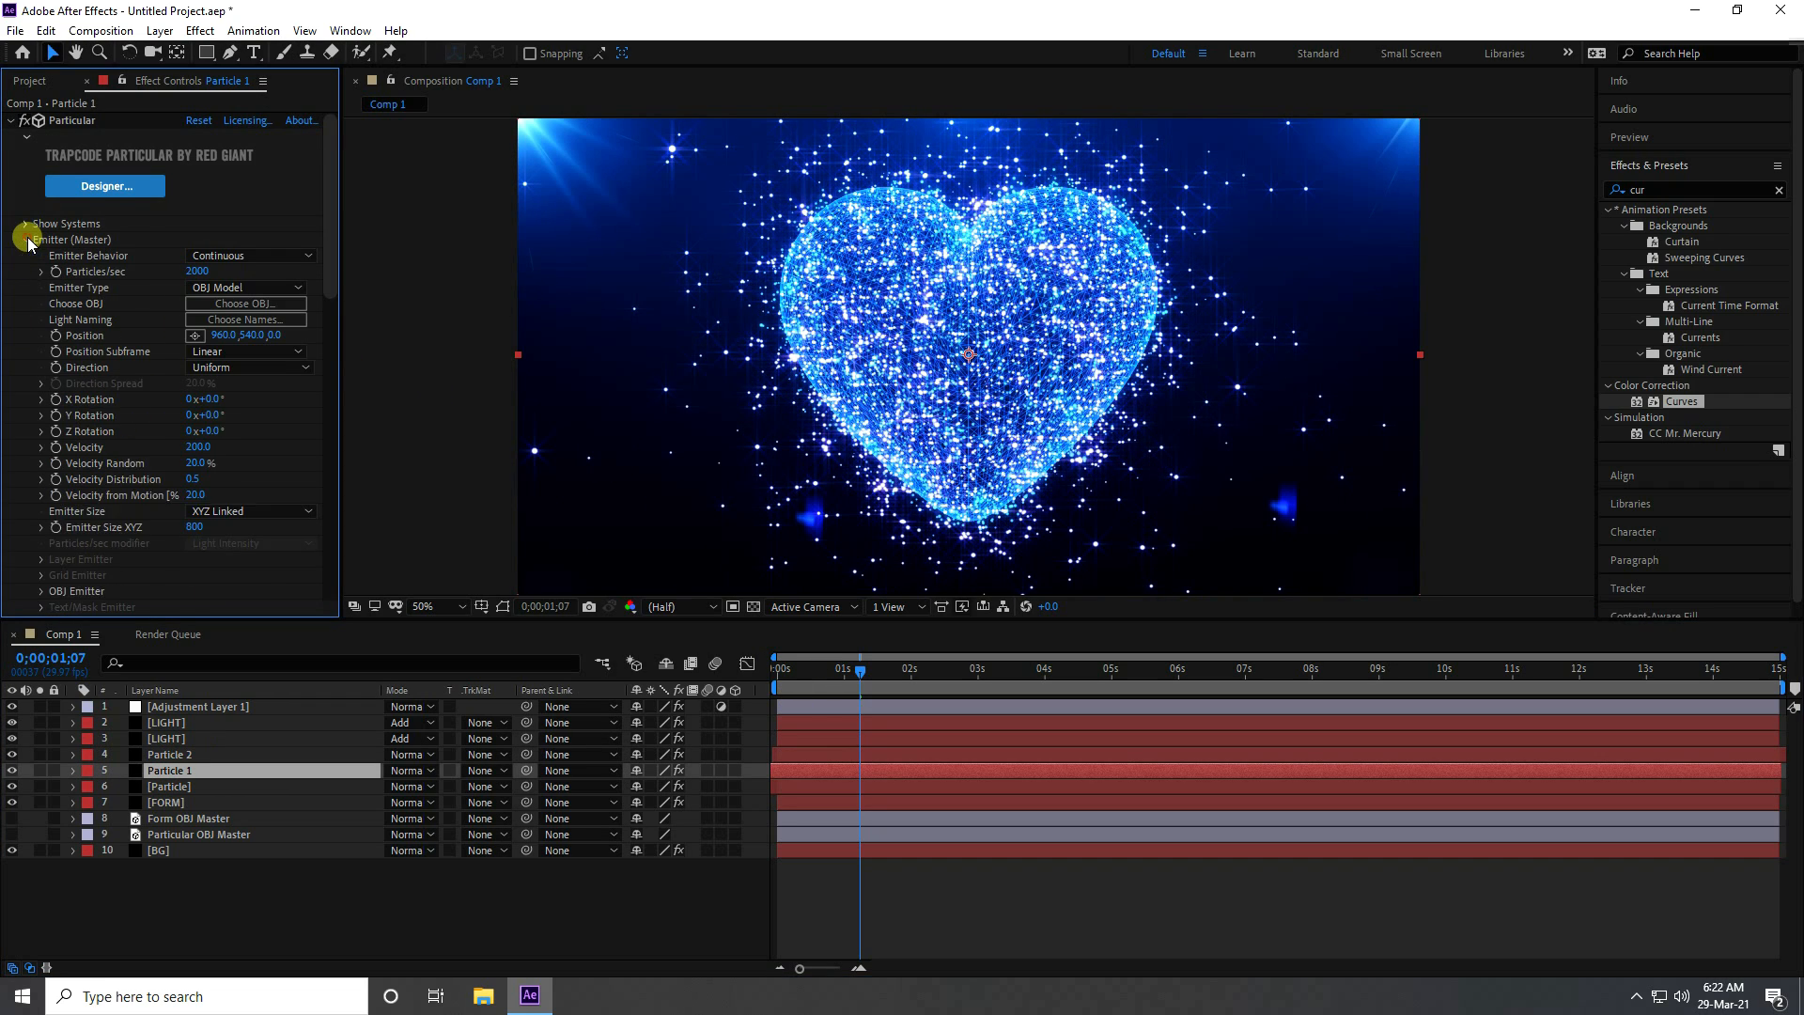
pyautogui.scroll(-1, 29, 243)
pyautogui.click(205, 240)
pyautogui.write('10')
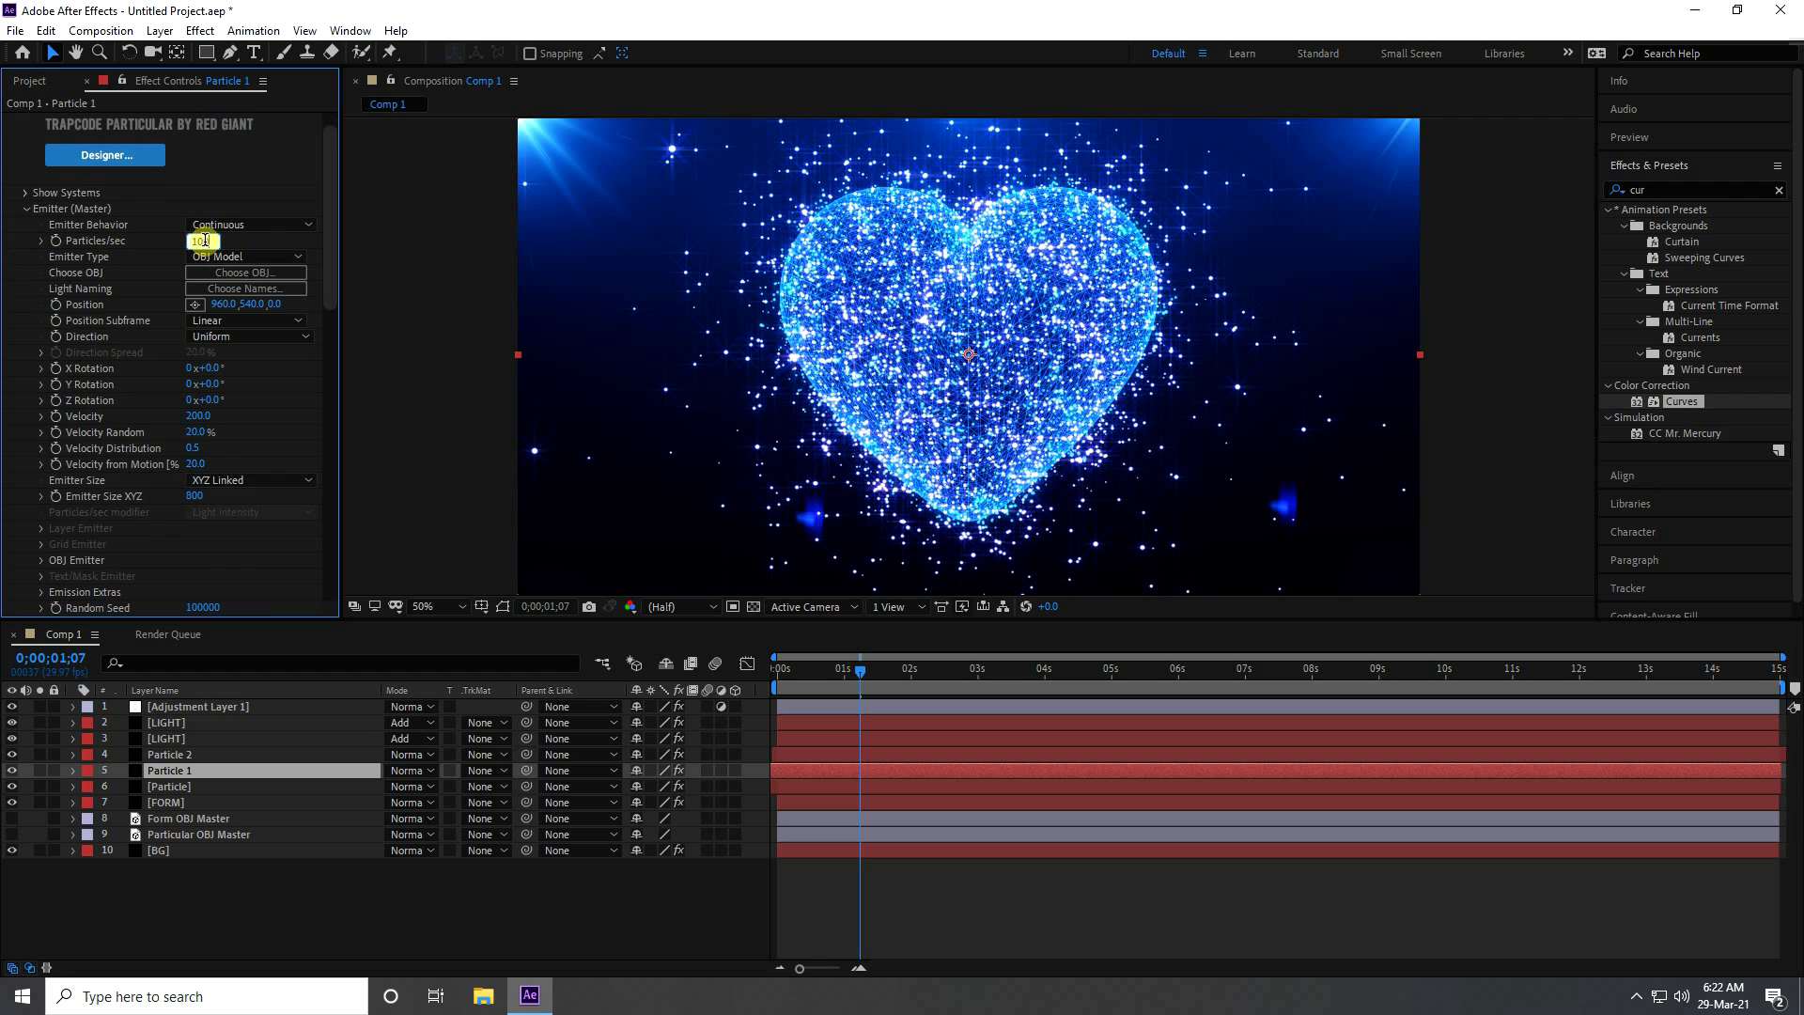
pyautogui.write('00')
pyautogui.press('Return')
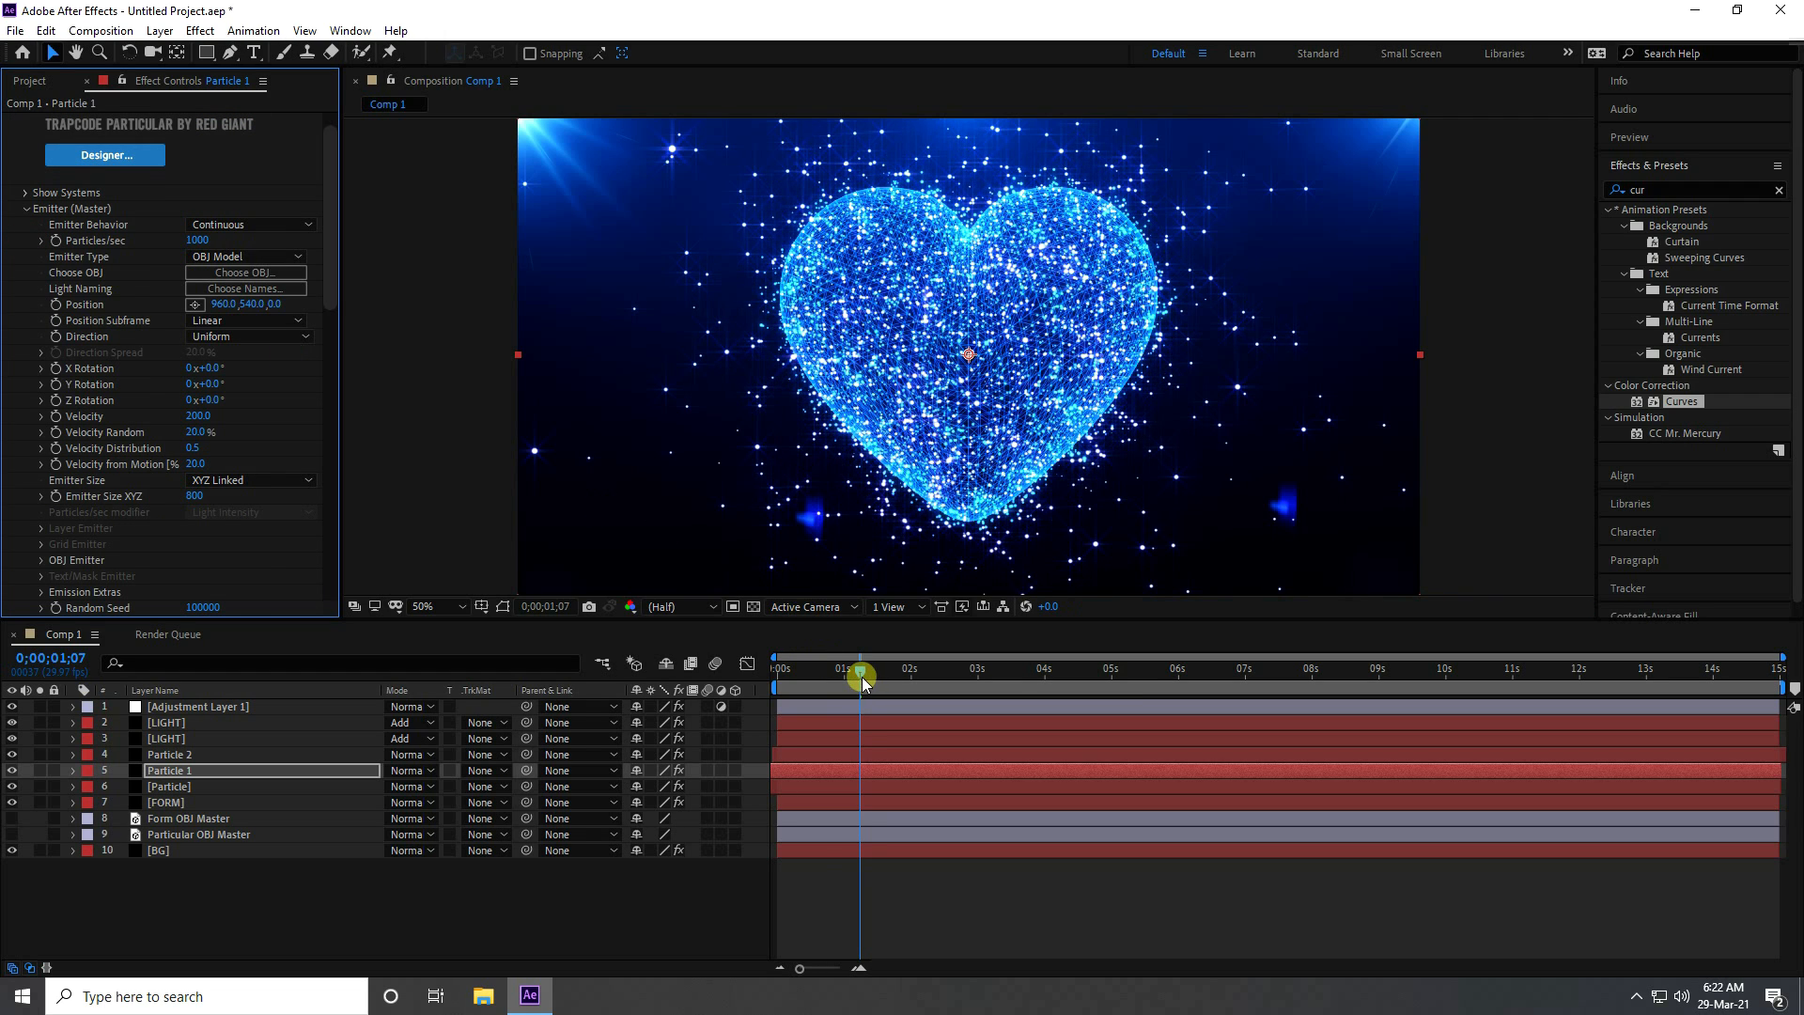
# Play the composition from the start and examine the particle detail at 100% magnification around 0;00;00;29
pyautogui.moveTo(860, 673); pyautogui.dragTo(506, 763)
pyautogui.click(1639, 139)
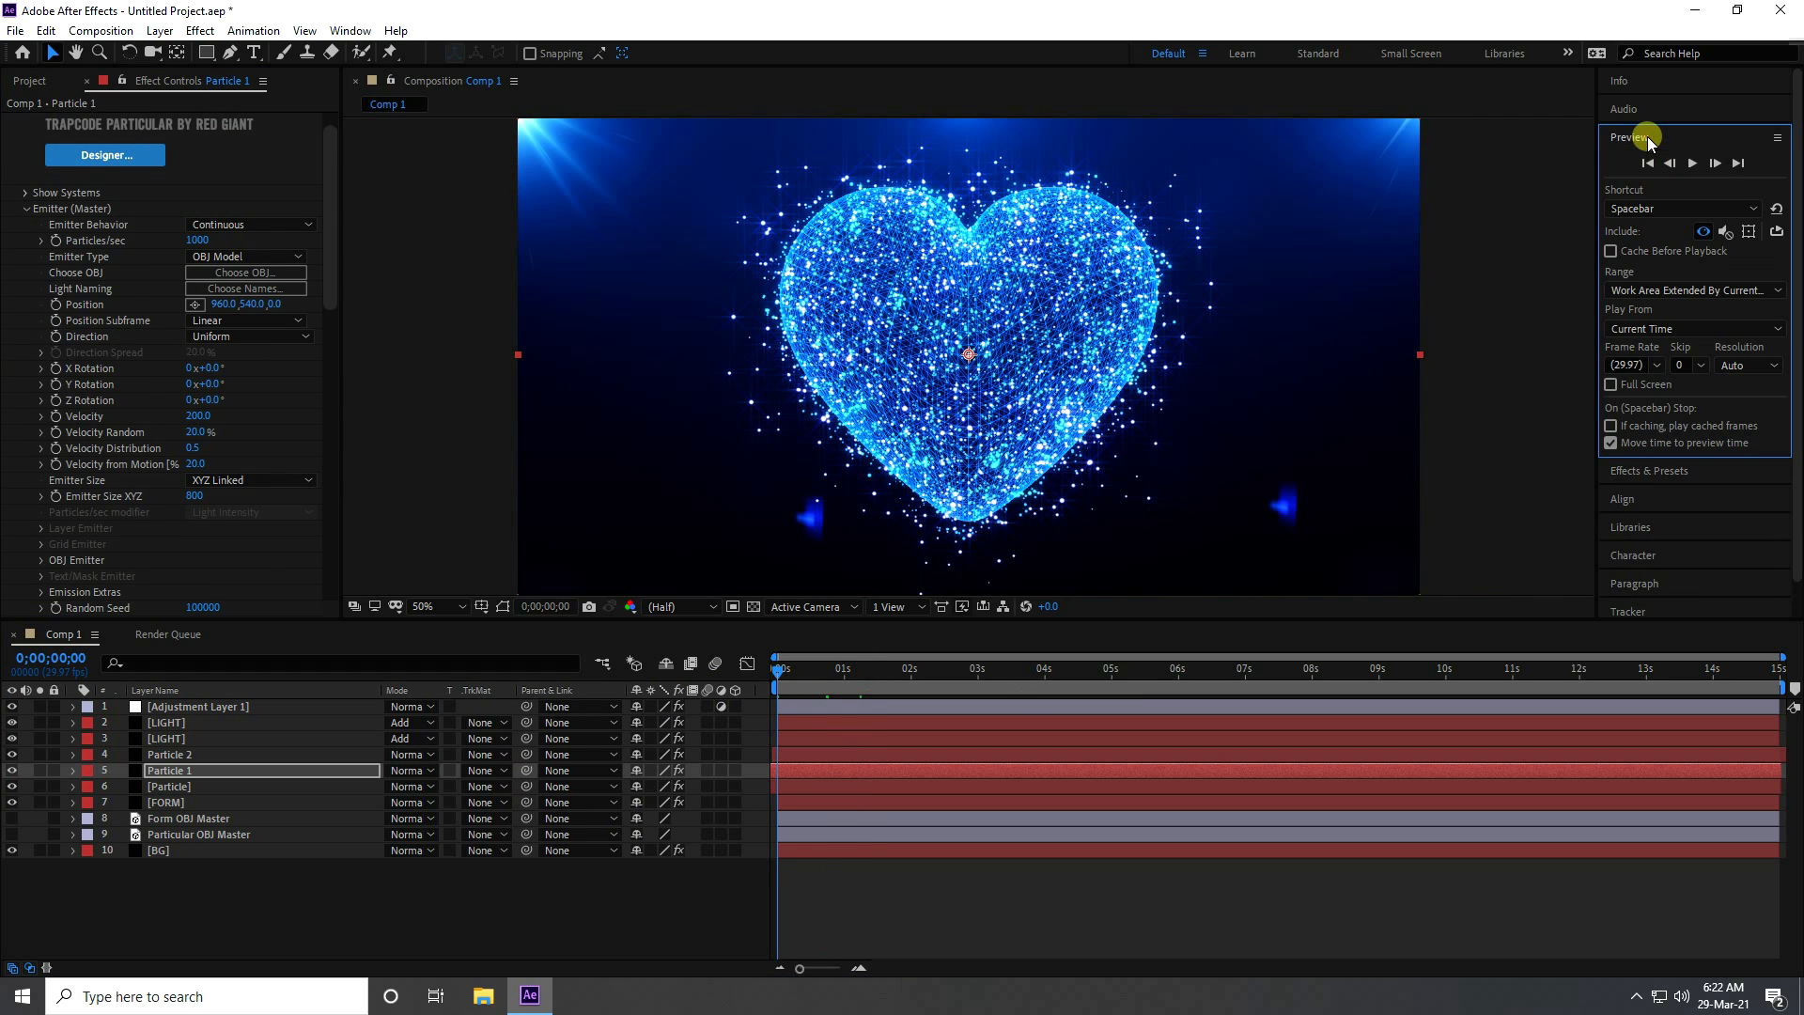
pyautogui.click(1693, 163)
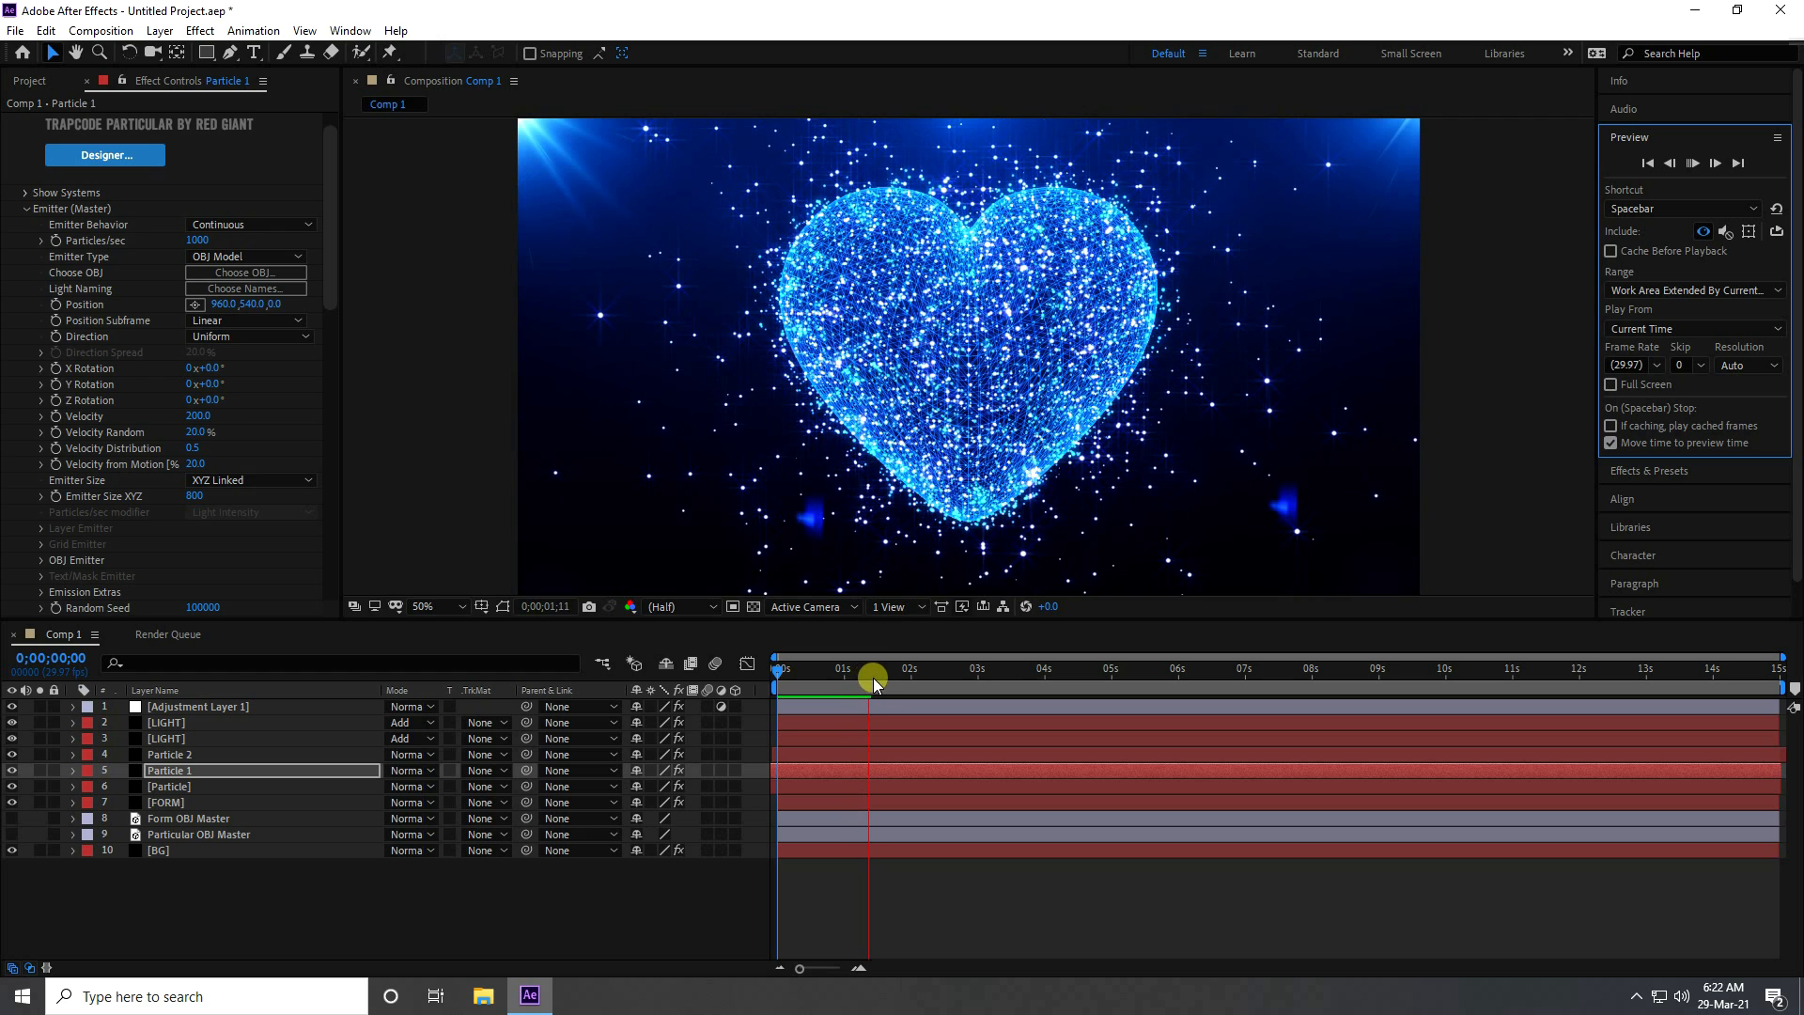
pyautogui.moveTo(867, 671); pyautogui.dragTo(843, 671)
pyautogui.click(423, 606)
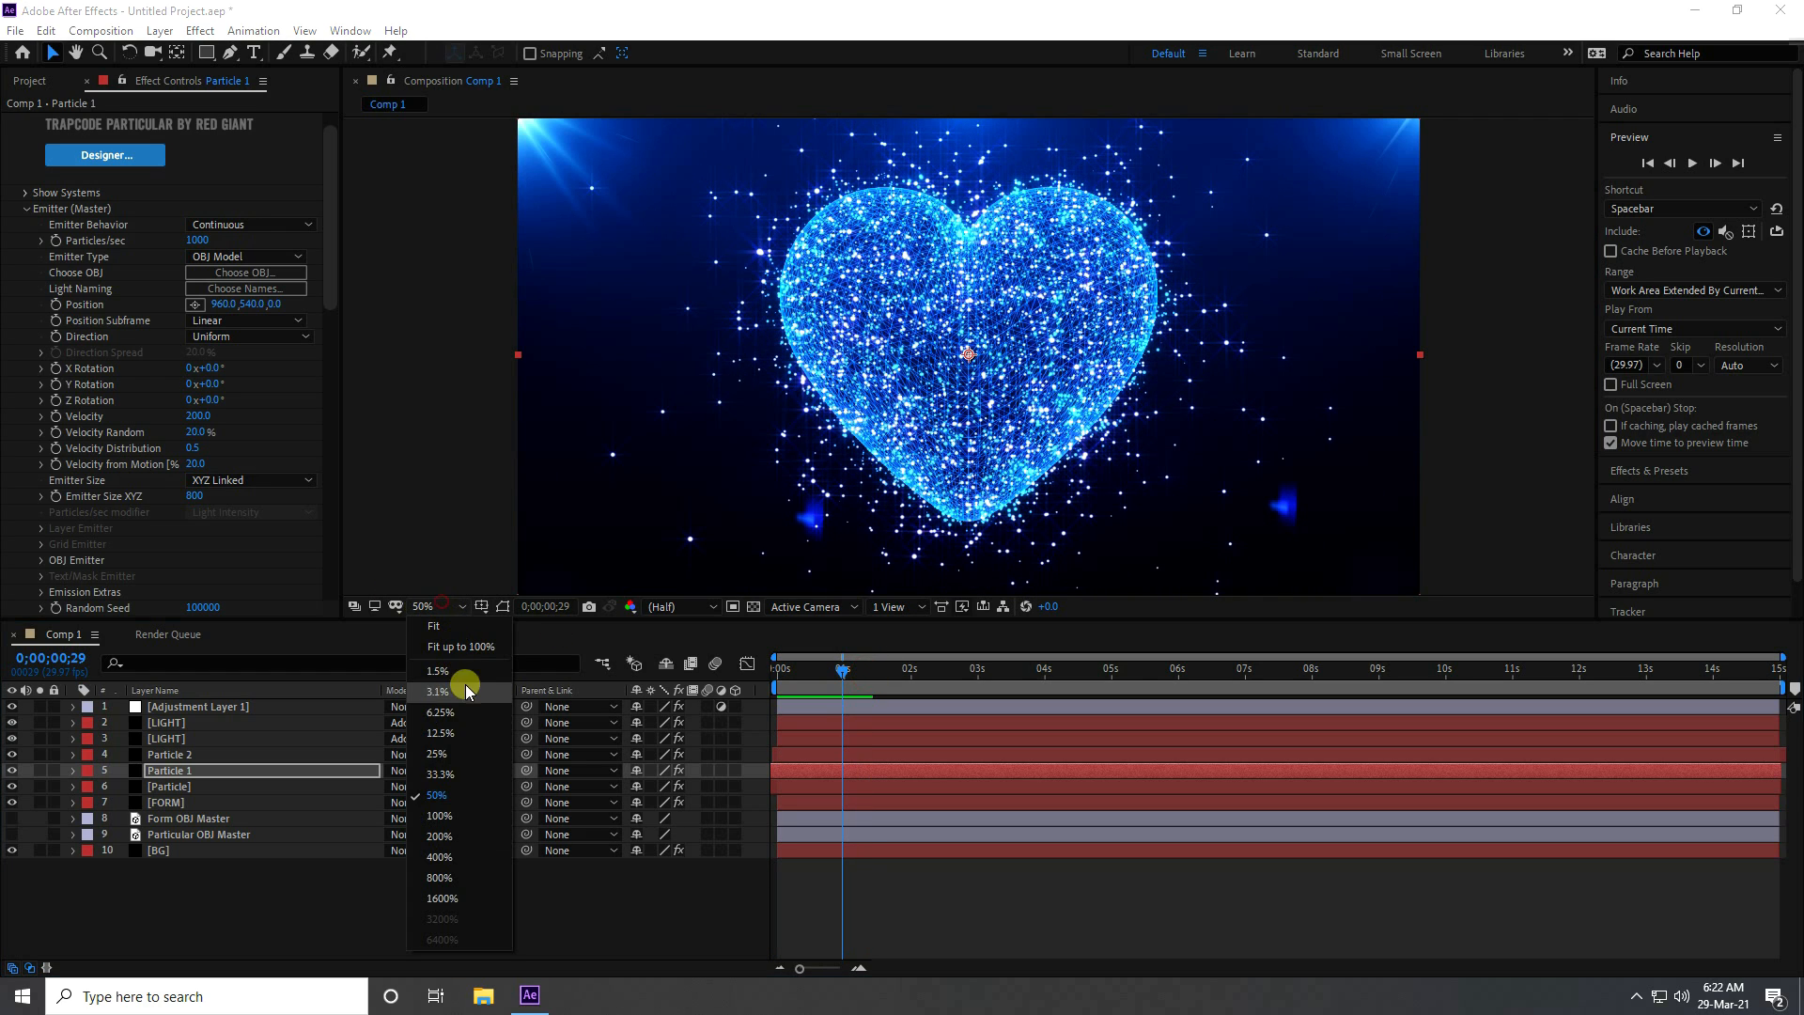
pyautogui.click(472, 816)
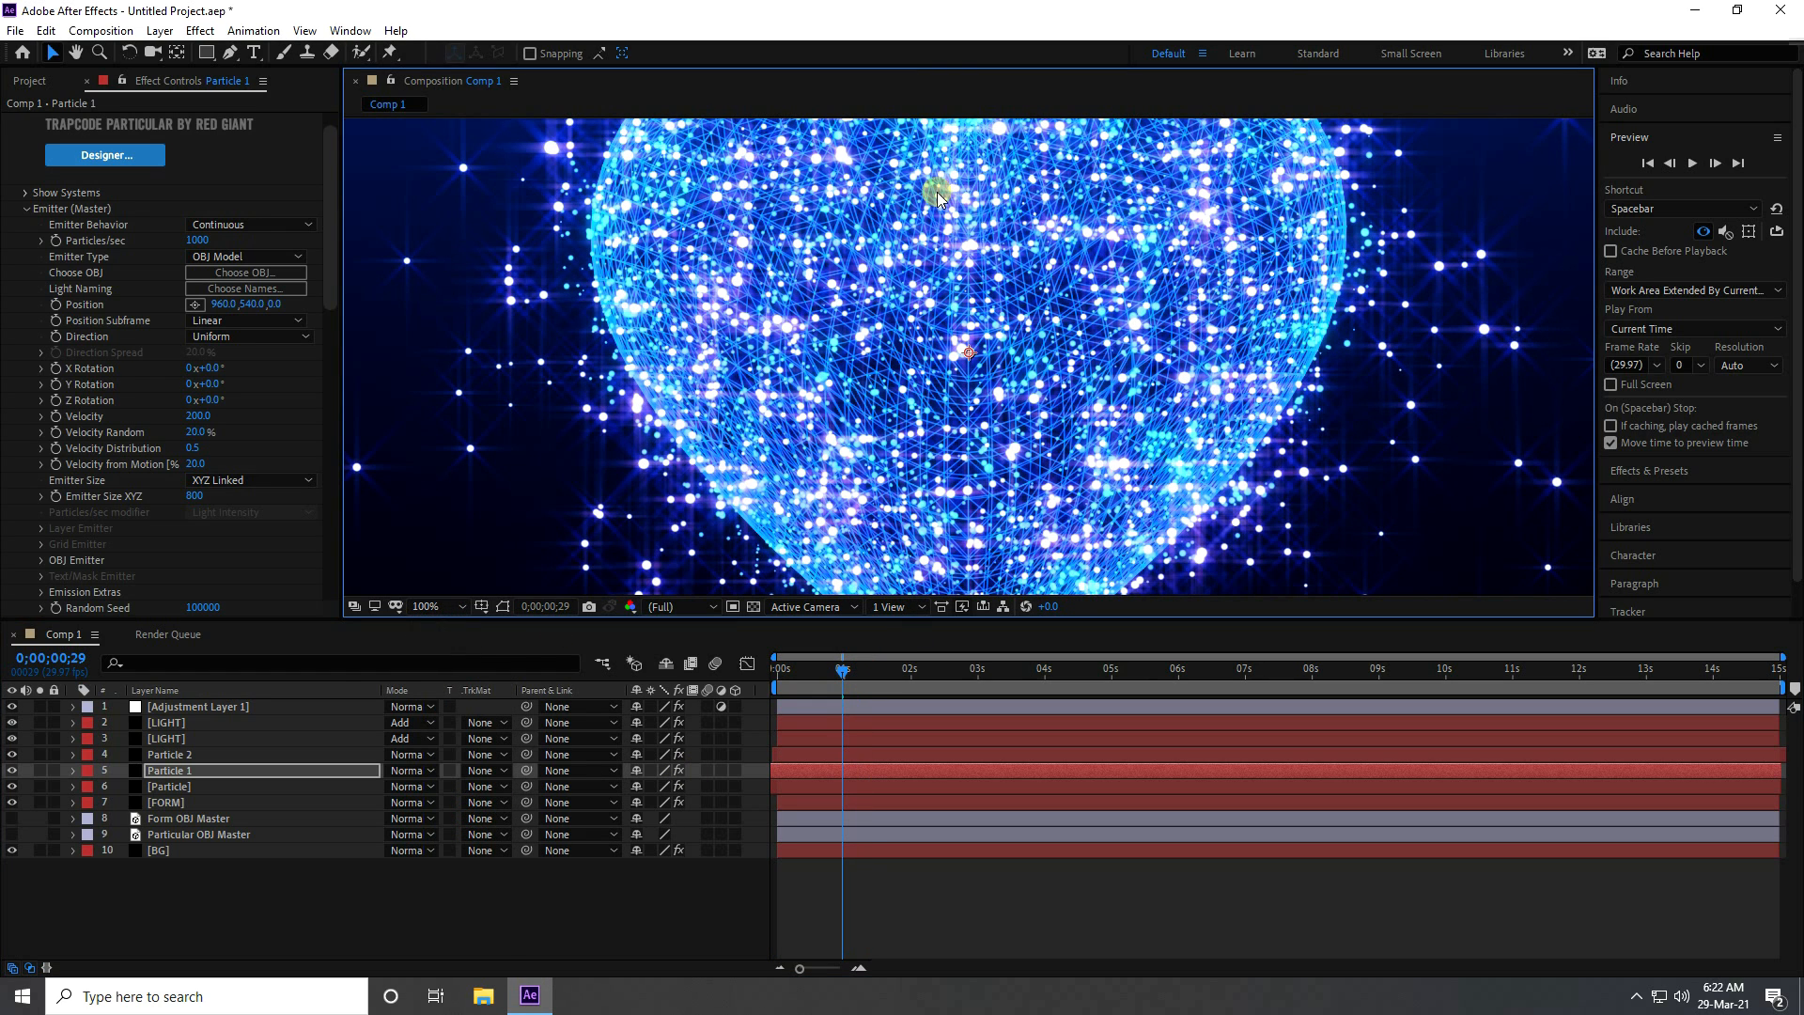
pyautogui.press('h')
pyautogui.moveTo(951, 285); pyautogui.dragTo(1010, 442)
pyautogui.scroll(-1, 968, 436)
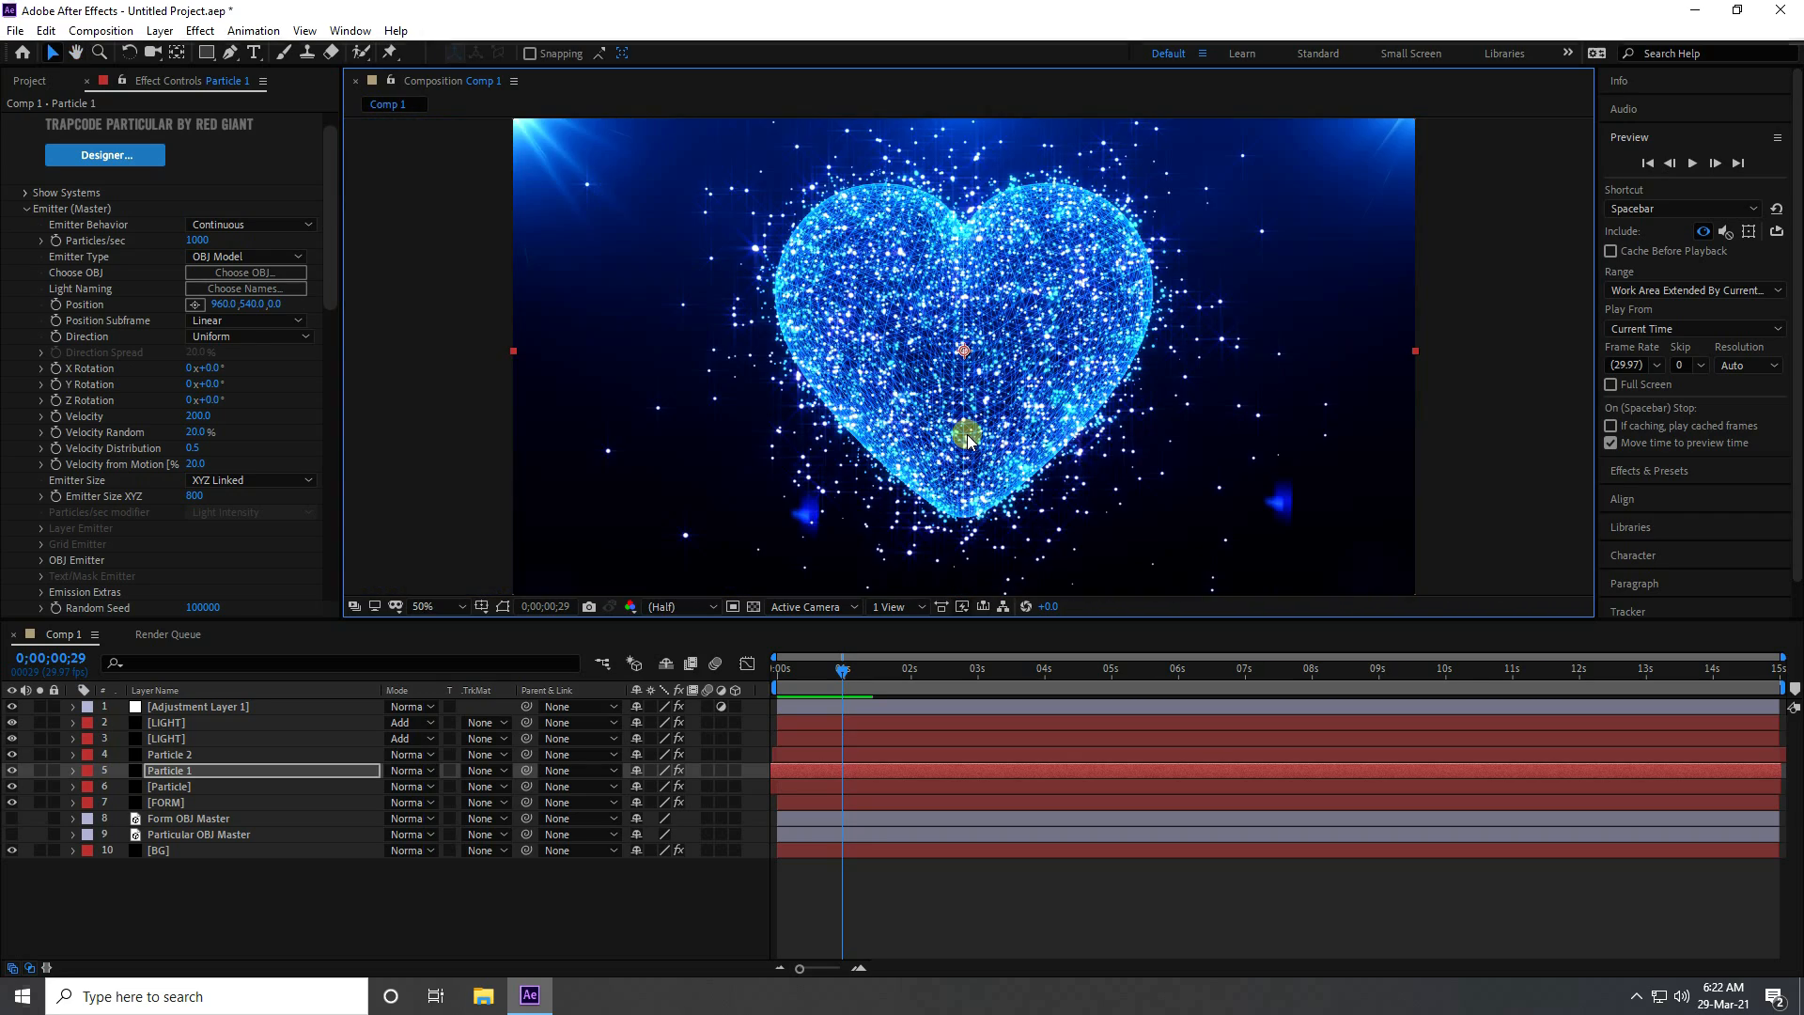
# Return to the start of the timeline and add a two-node camera with the 35mm preset
pyautogui.moveTo(826, 664); pyautogui.dragTo(745, 677)
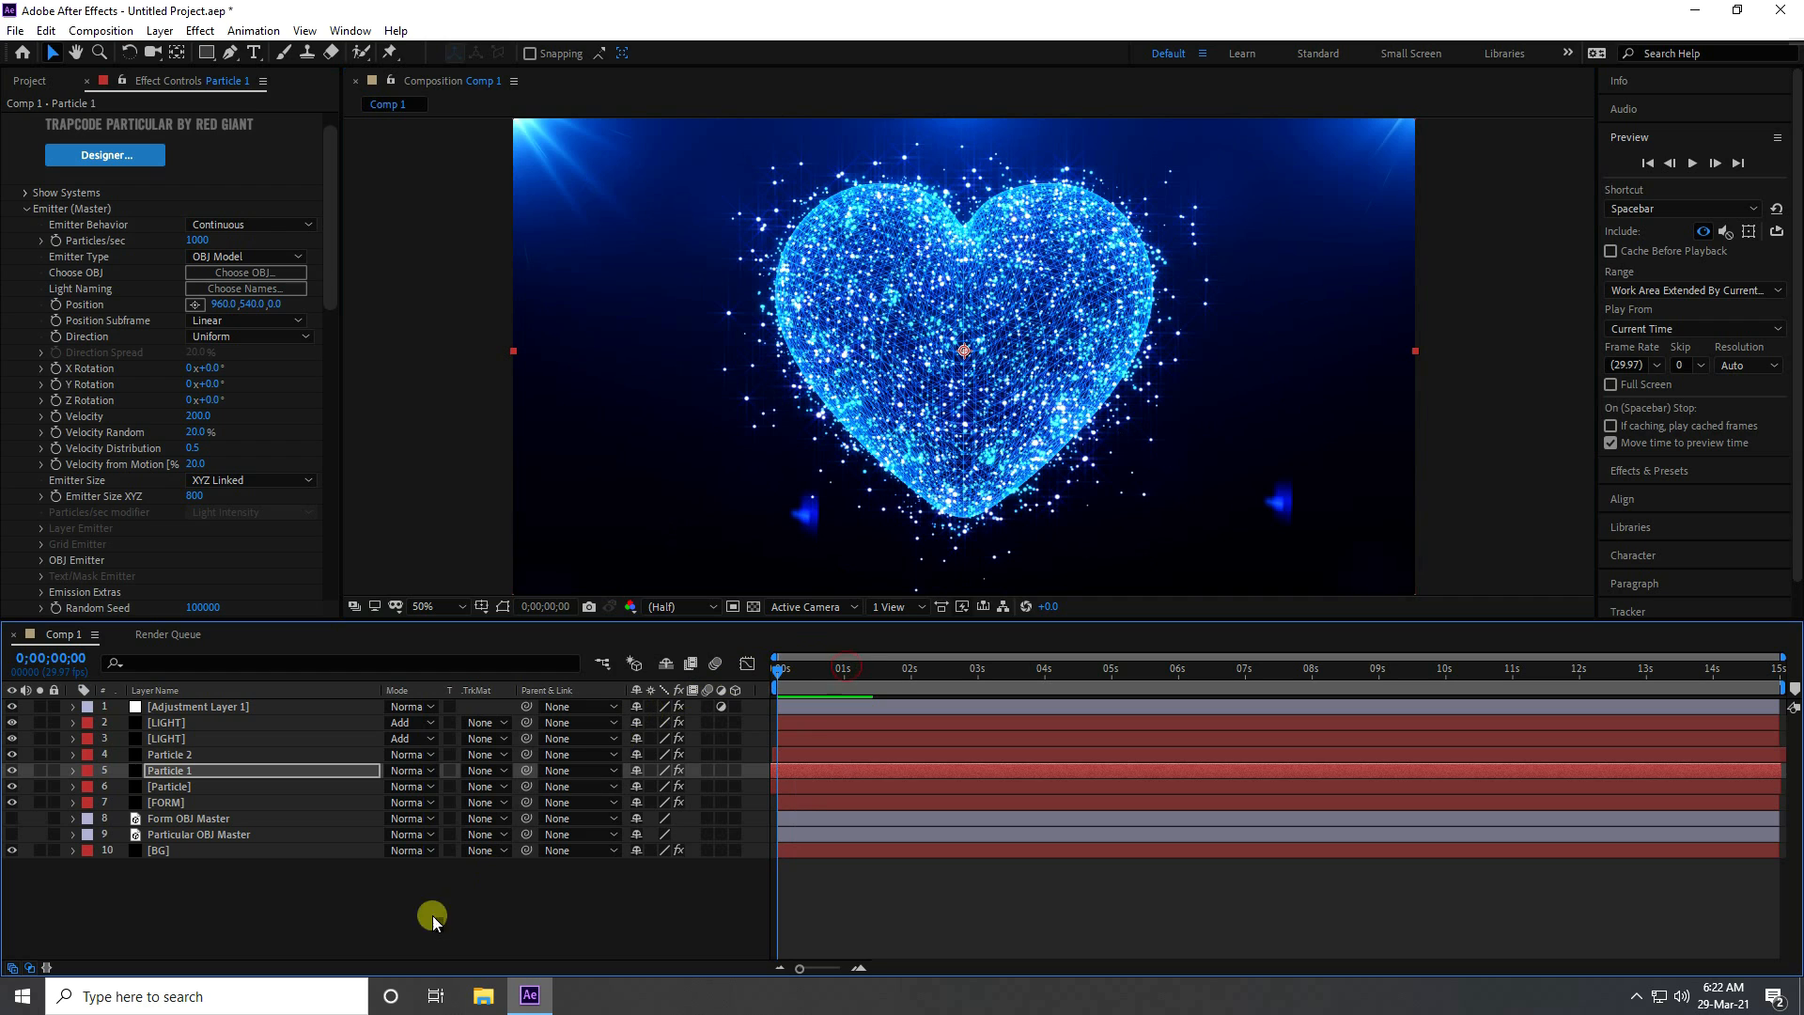
pyautogui.click(347, 919)
pyautogui.rightClick(347, 919)
pyautogui.moveTo(376, 697)
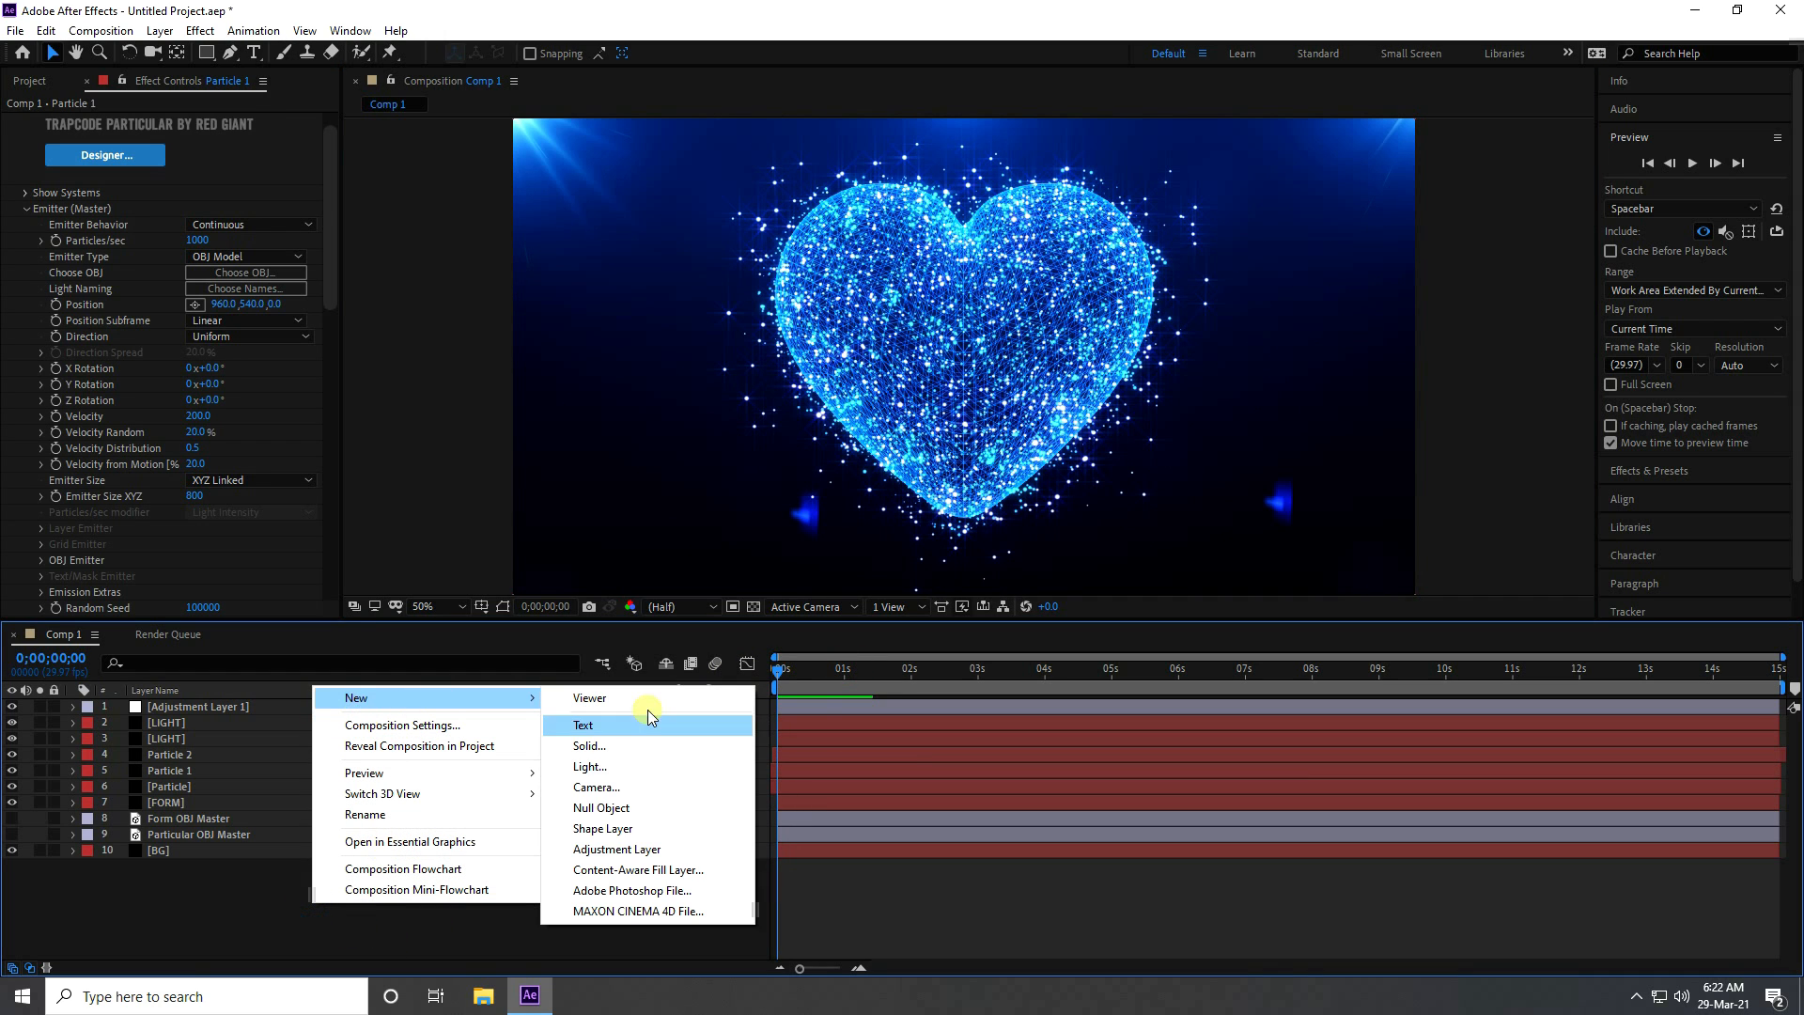
pyautogui.click(601, 787)
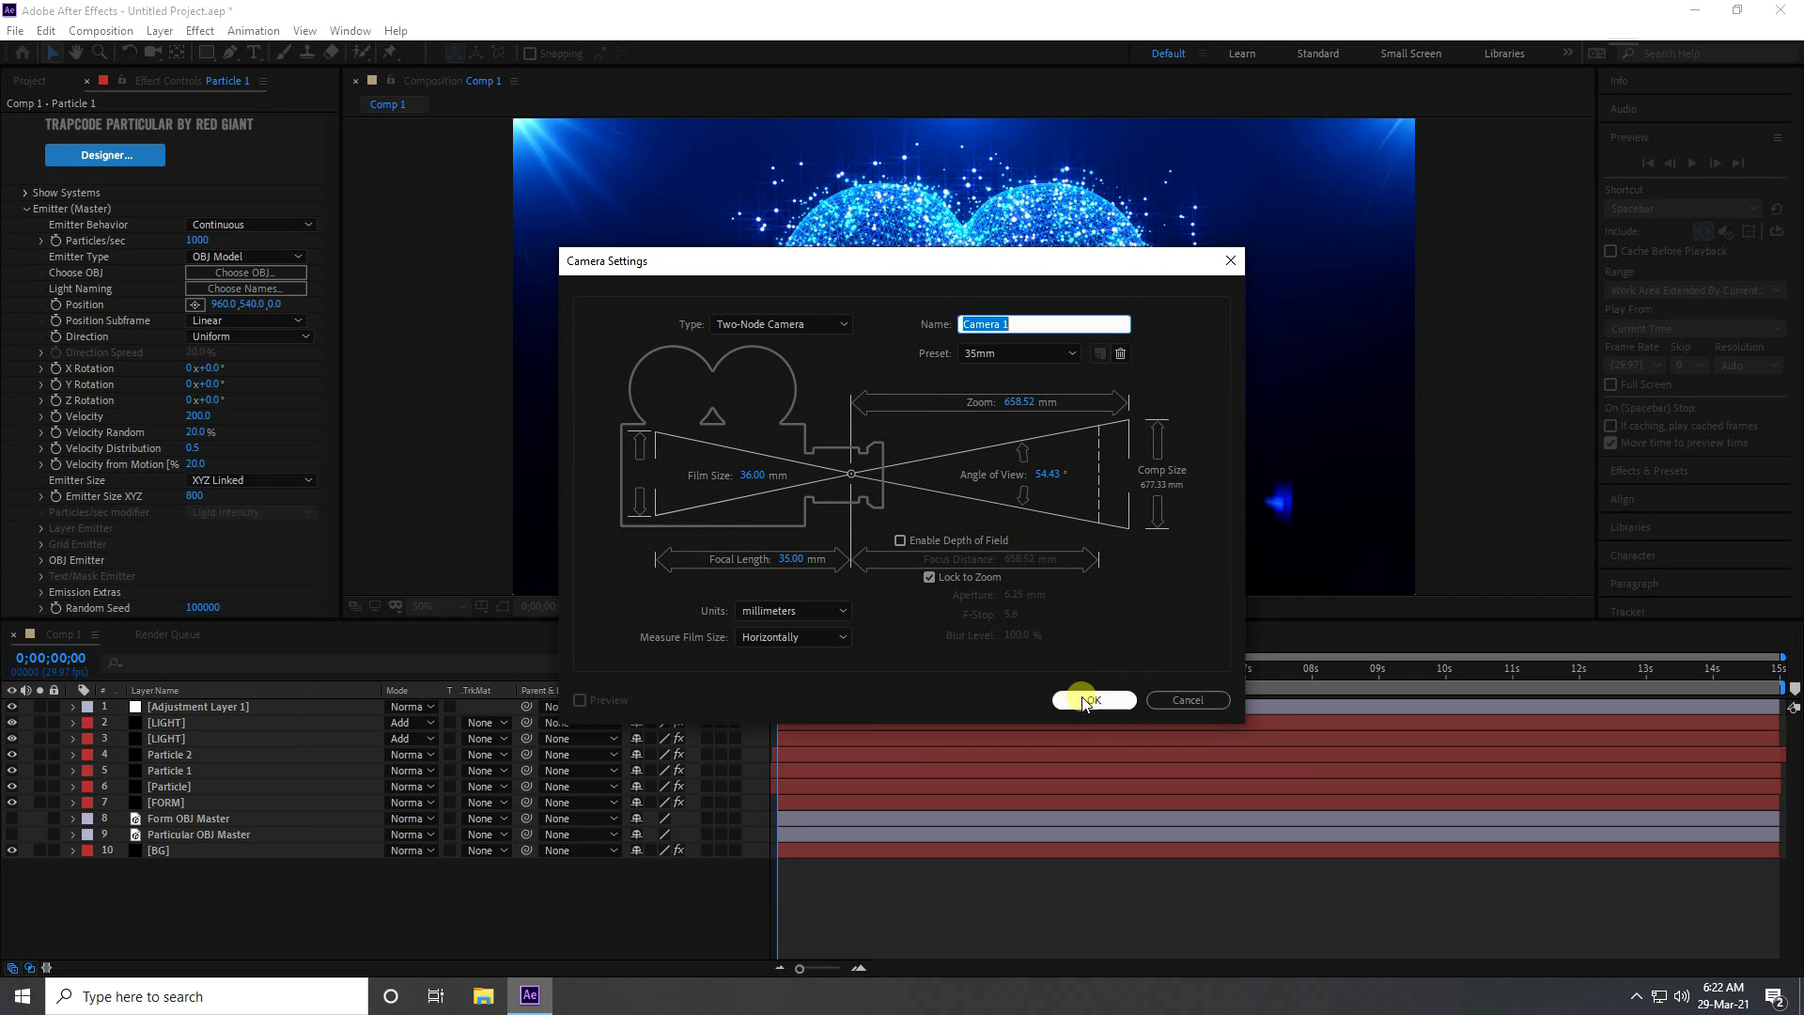
pyautogui.click(1079, 697)
# Add a null object to the composition and parent Camera 1 to it
pyautogui.rightClick(325, 915)
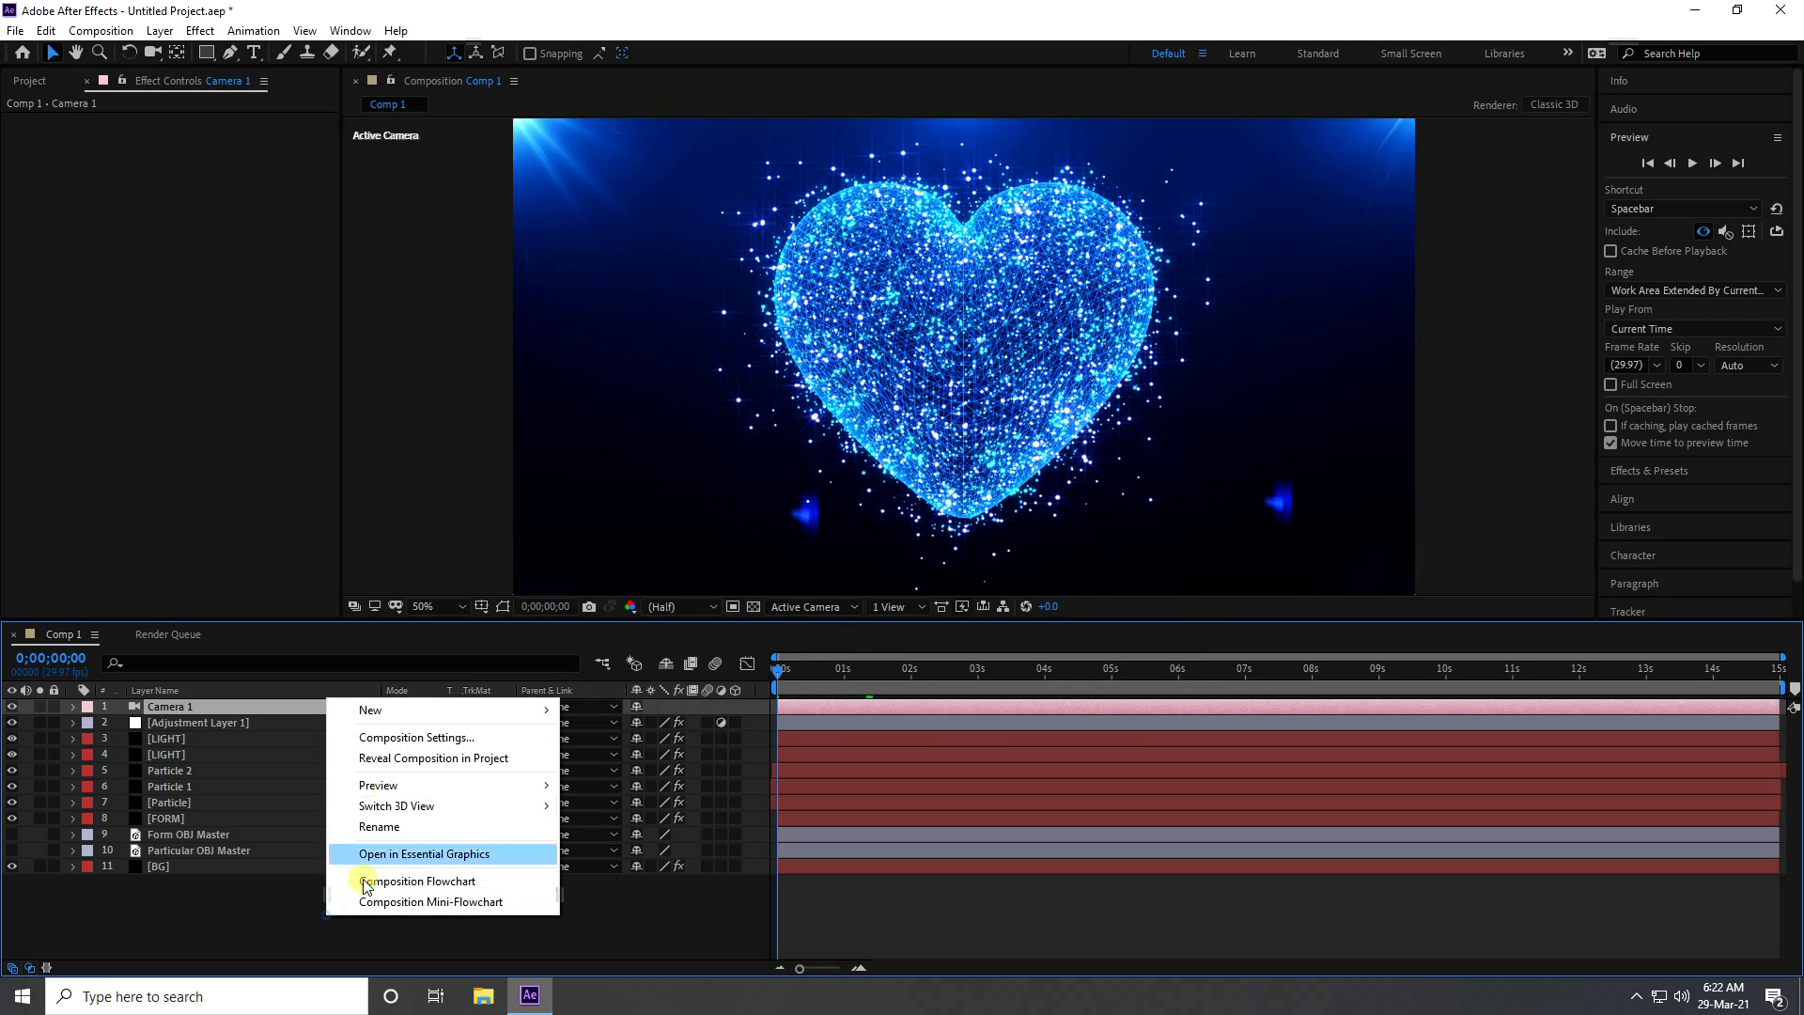
pyautogui.moveTo(369, 714)
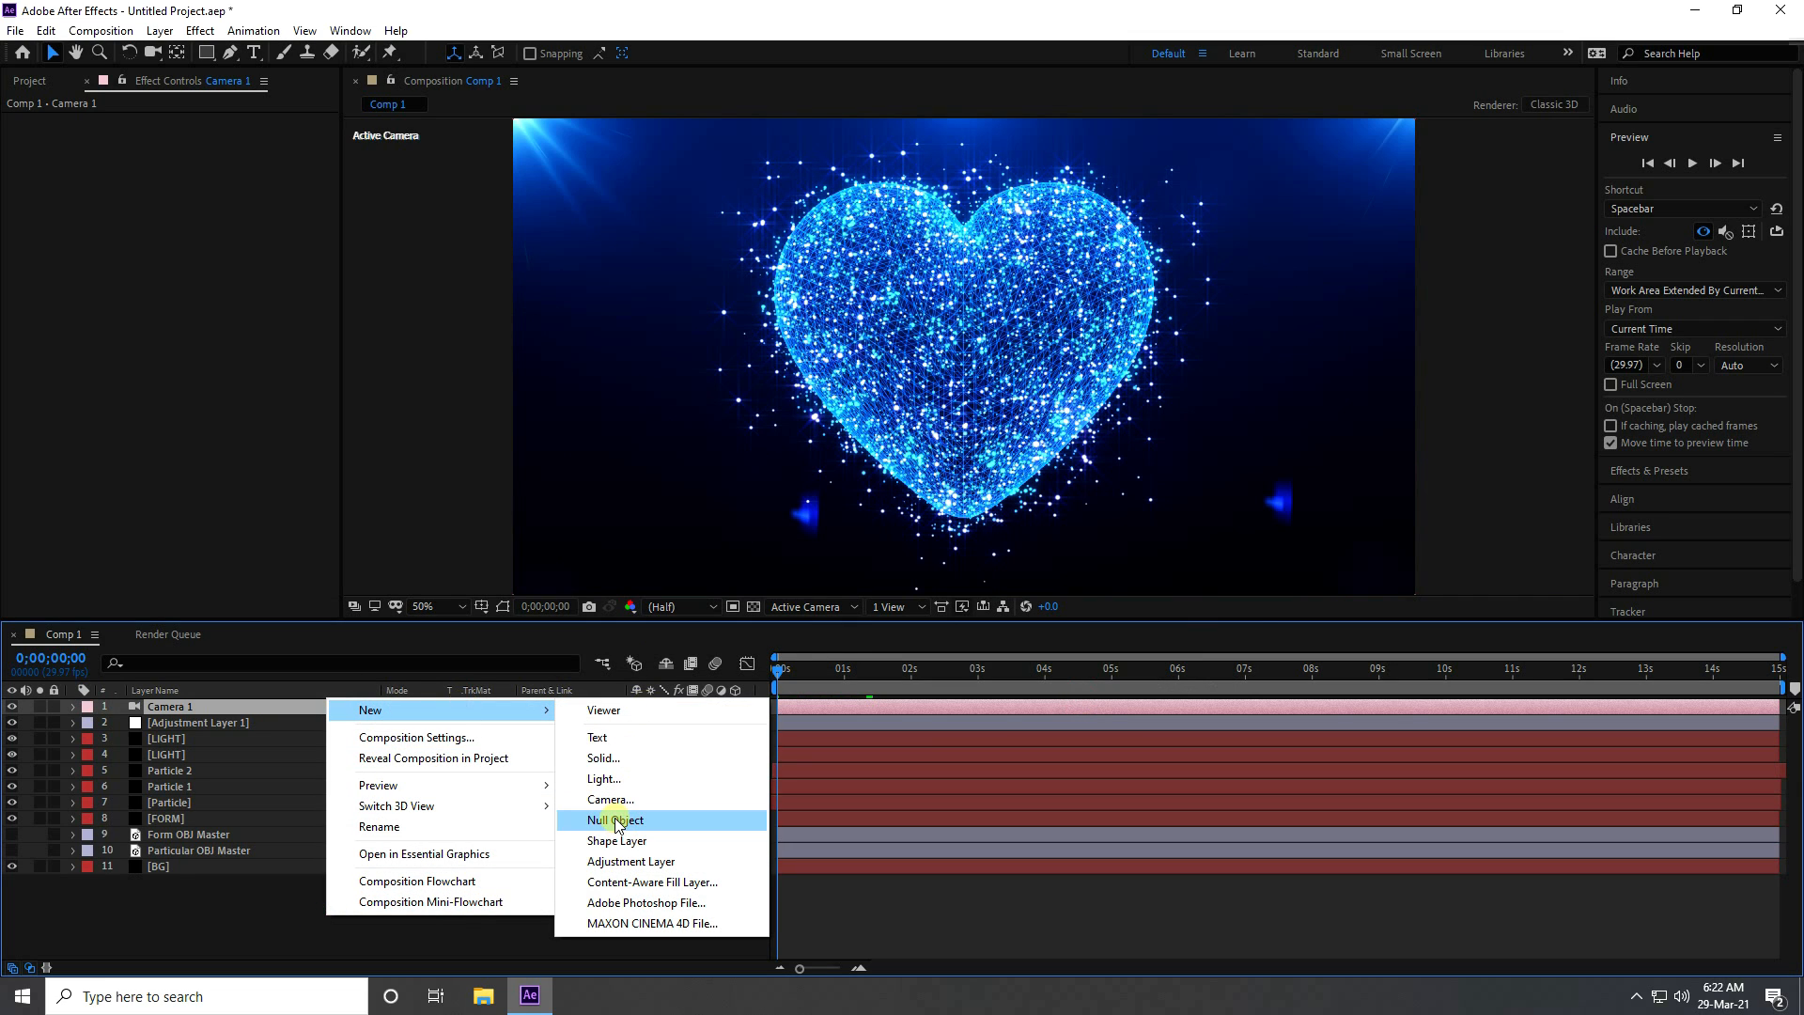
pyautogui.click(615, 821)
pyautogui.click(165, 722)
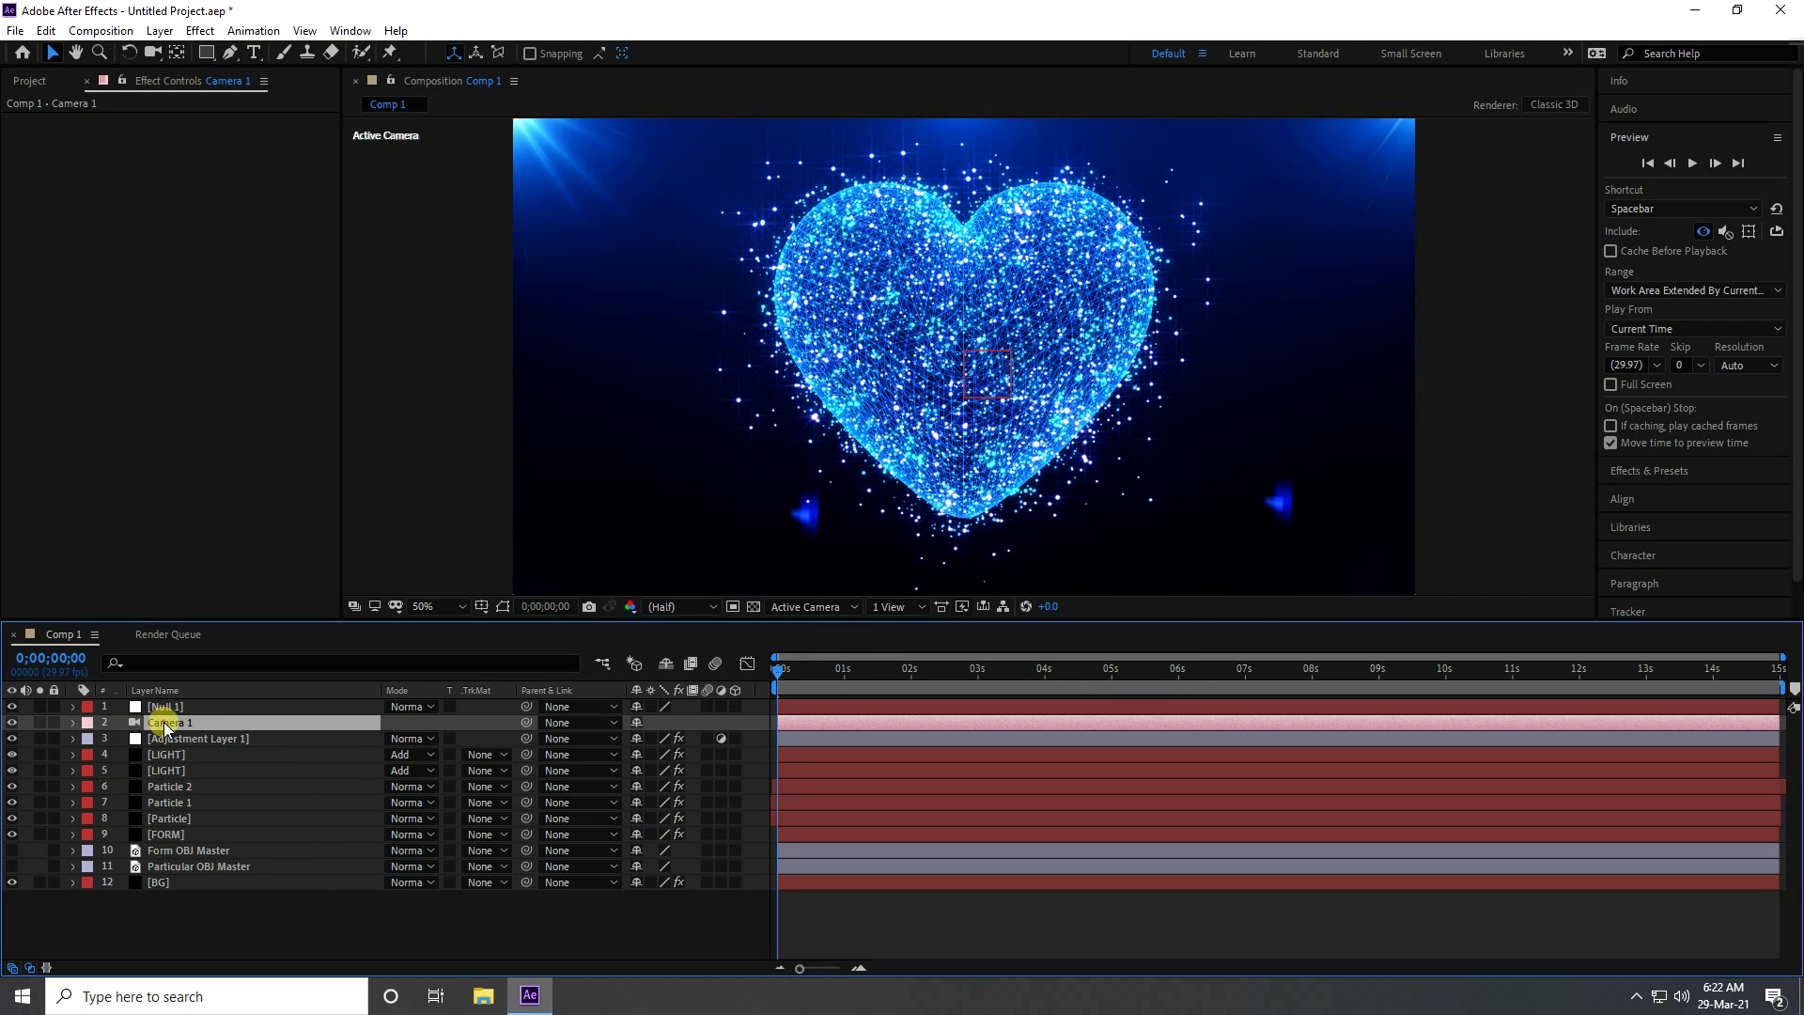
pyautogui.moveTo(528, 722); pyautogui.dragTo(174, 707)
# Reveal the null's rotation properties and make it a 3D layer
pyautogui.click(165, 710)
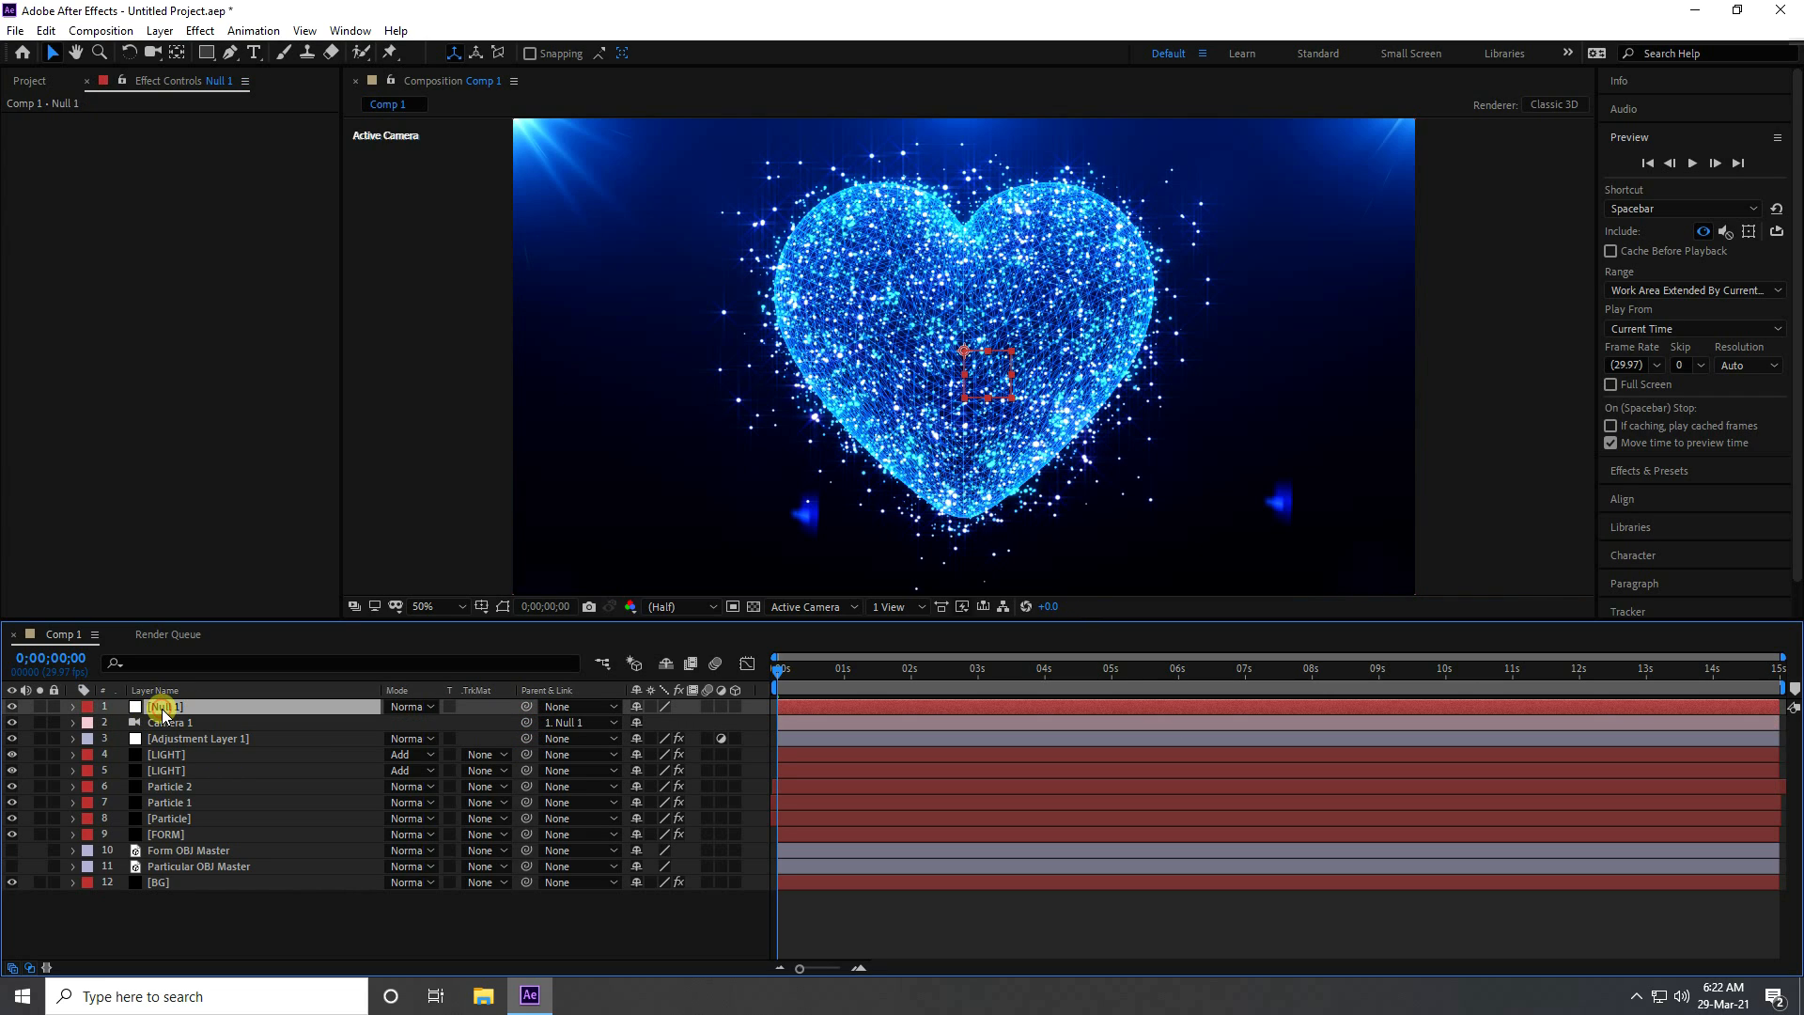
pyautogui.press('r')
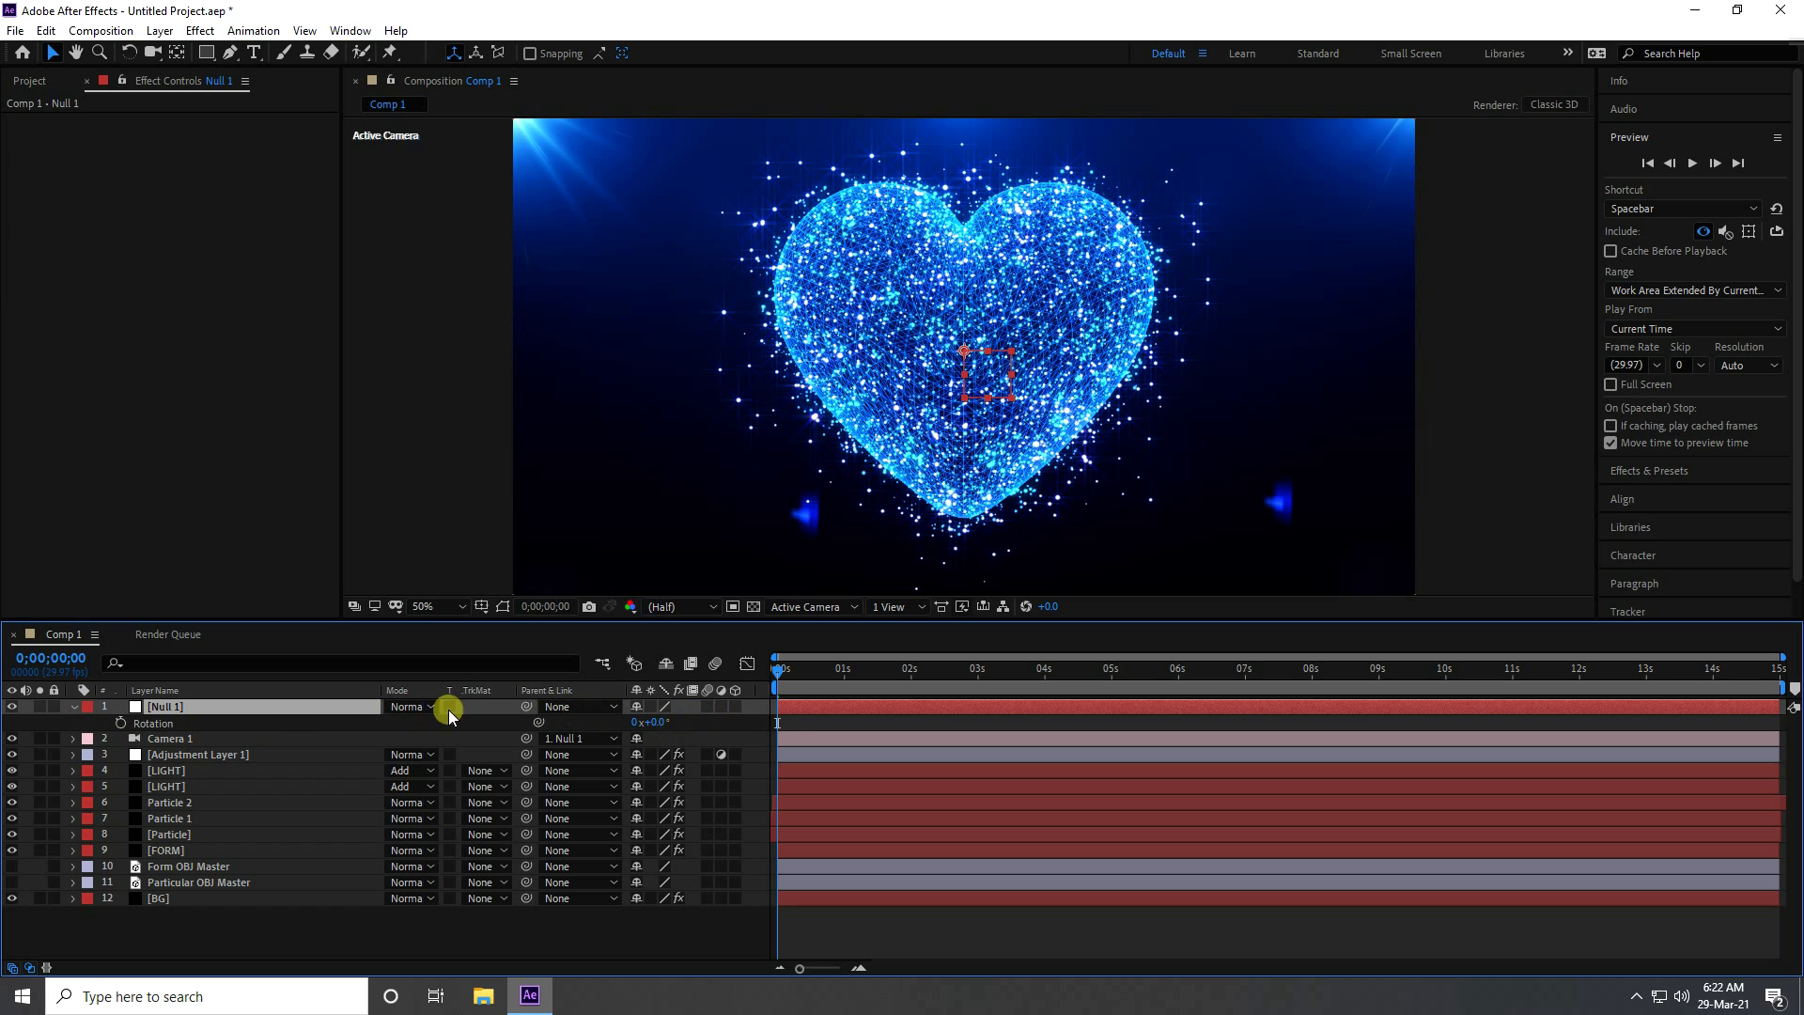
pyautogui.click(736, 706)
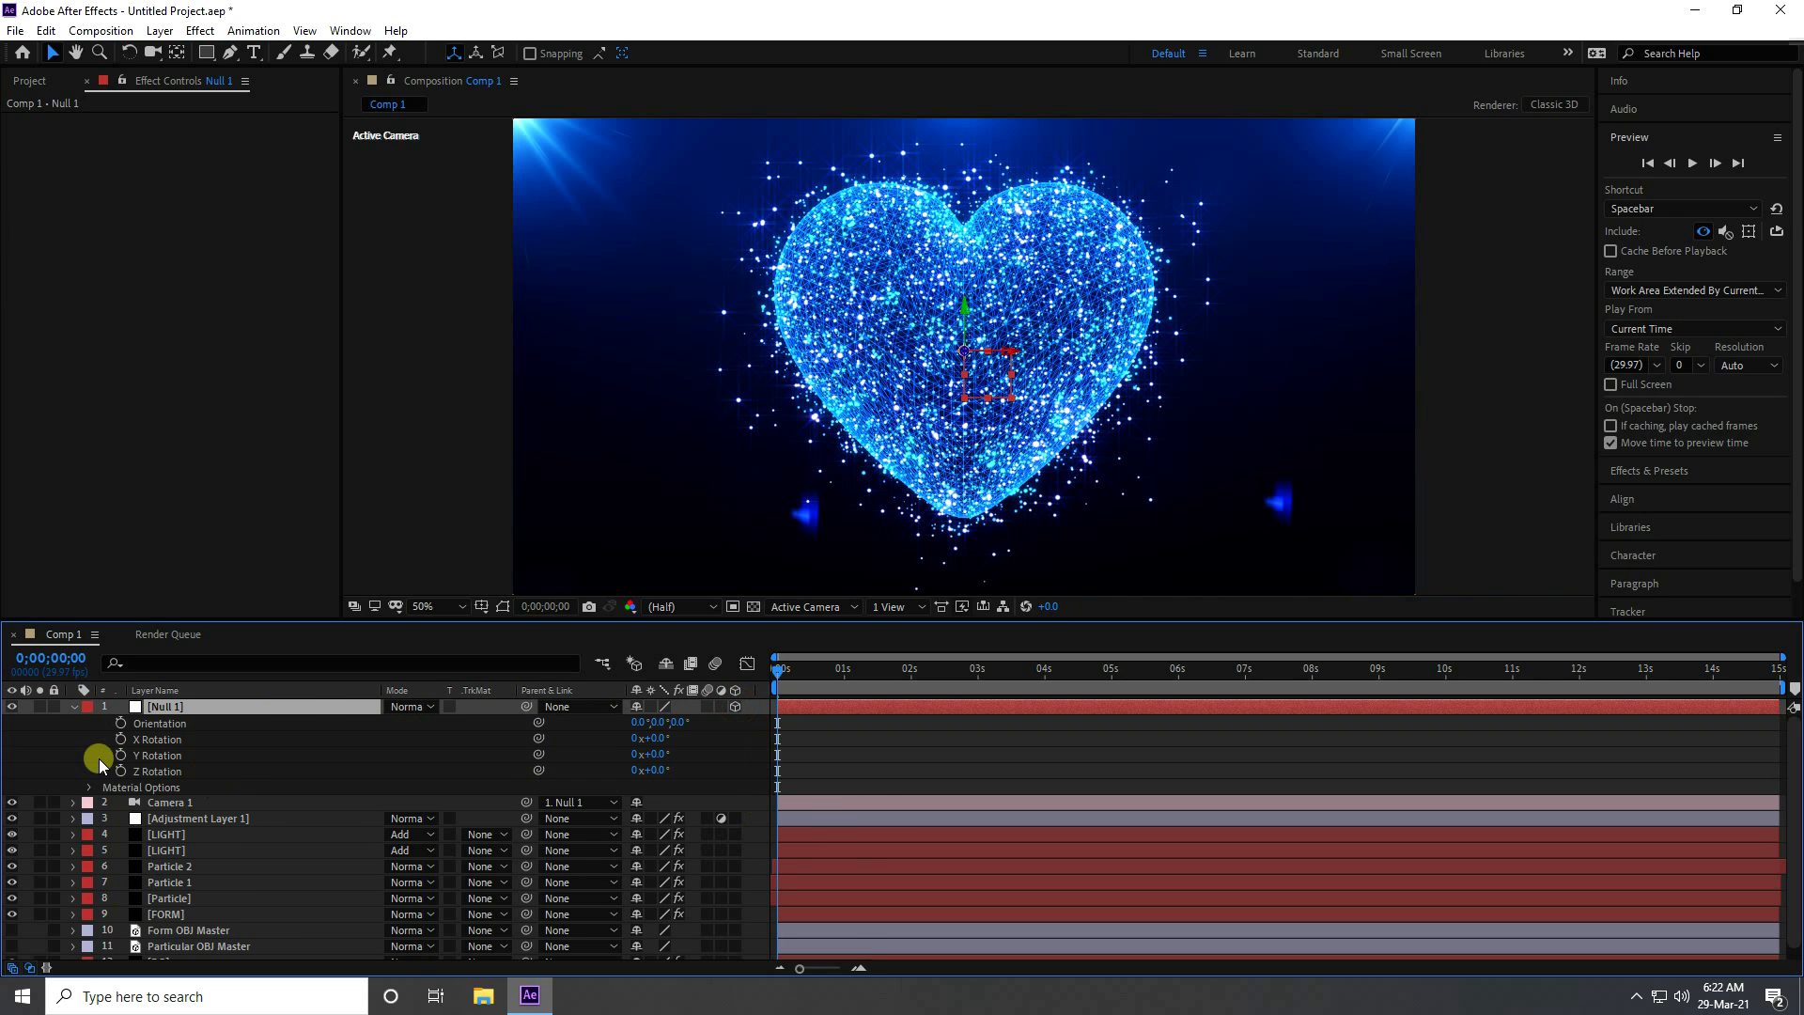
# Test the null's Y Rotation, reset it to 0°, and set a keyframe for it at 0;00;00;00
pyautogui.click(669, 753)
pyautogui.moveTo(669, 752); pyautogui.dragTo(279, 761)
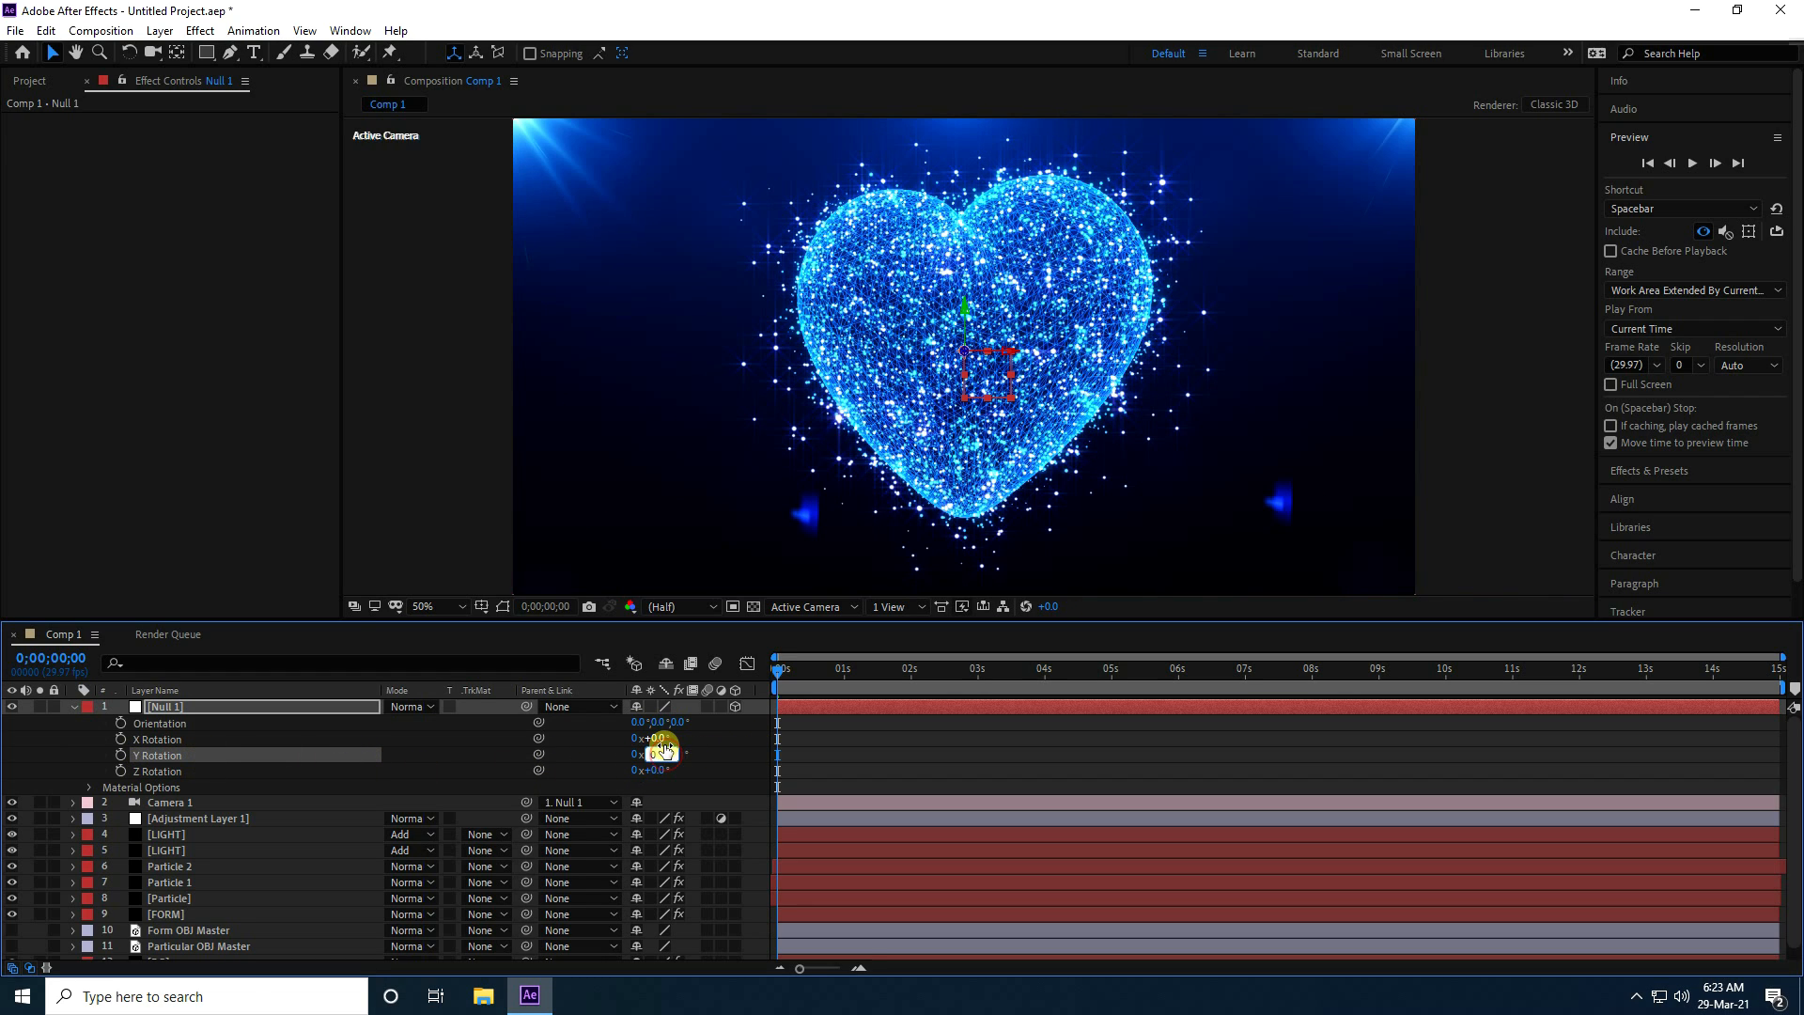
pyautogui.press('Return')
pyautogui.click(120, 755)
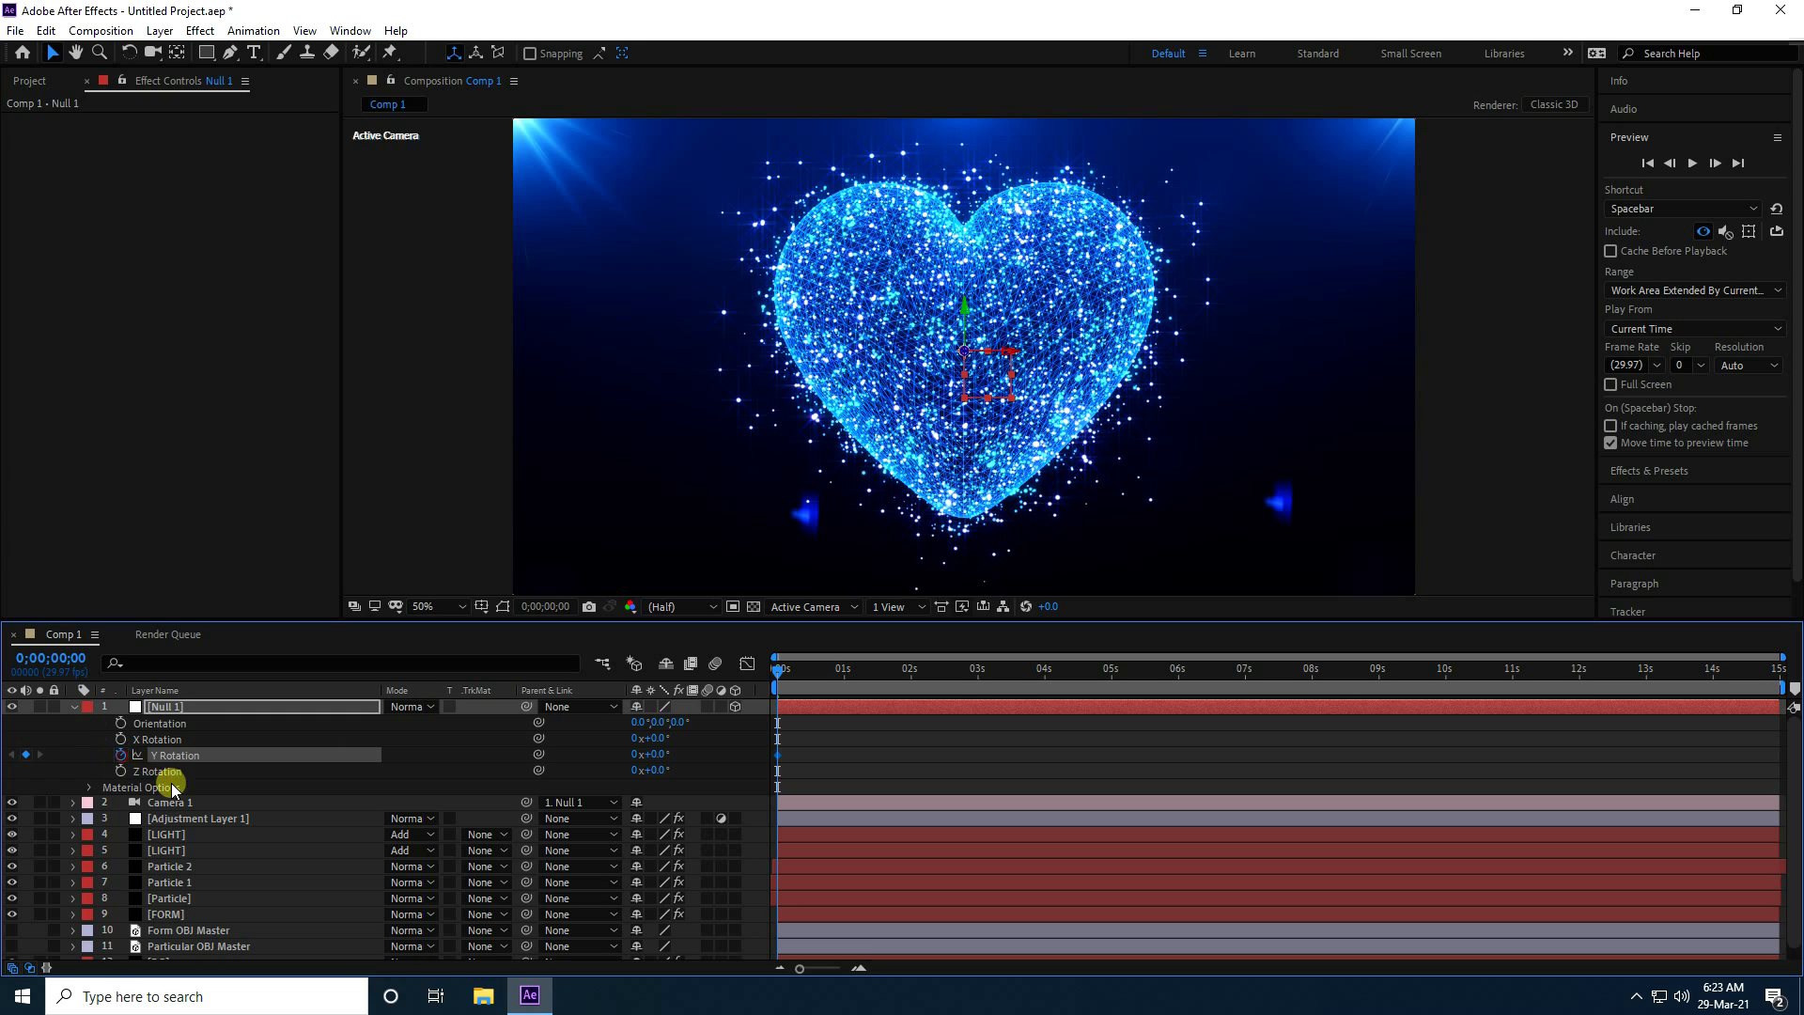
# Enter the null's Y Rotation revolutions as a keyframe at 0;00;14;29 and preview the animation from the start
pyautogui.click(1779, 671)
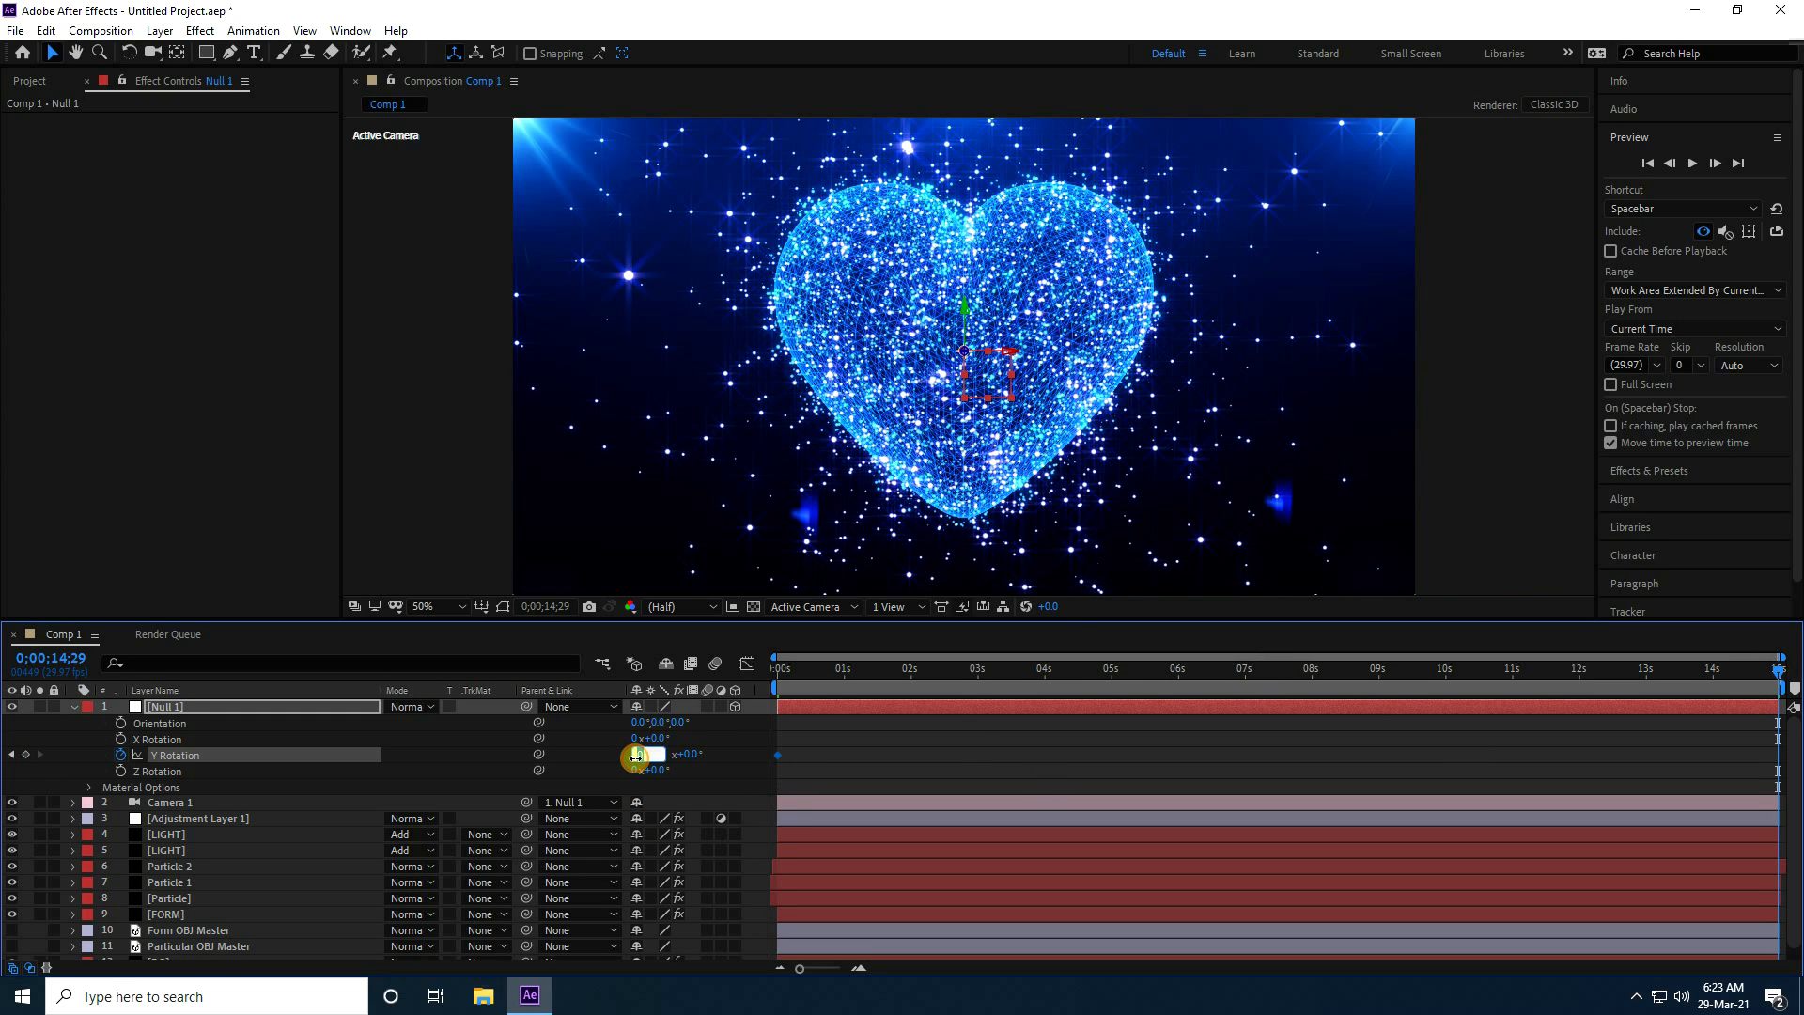
pyautogui.press('Return')
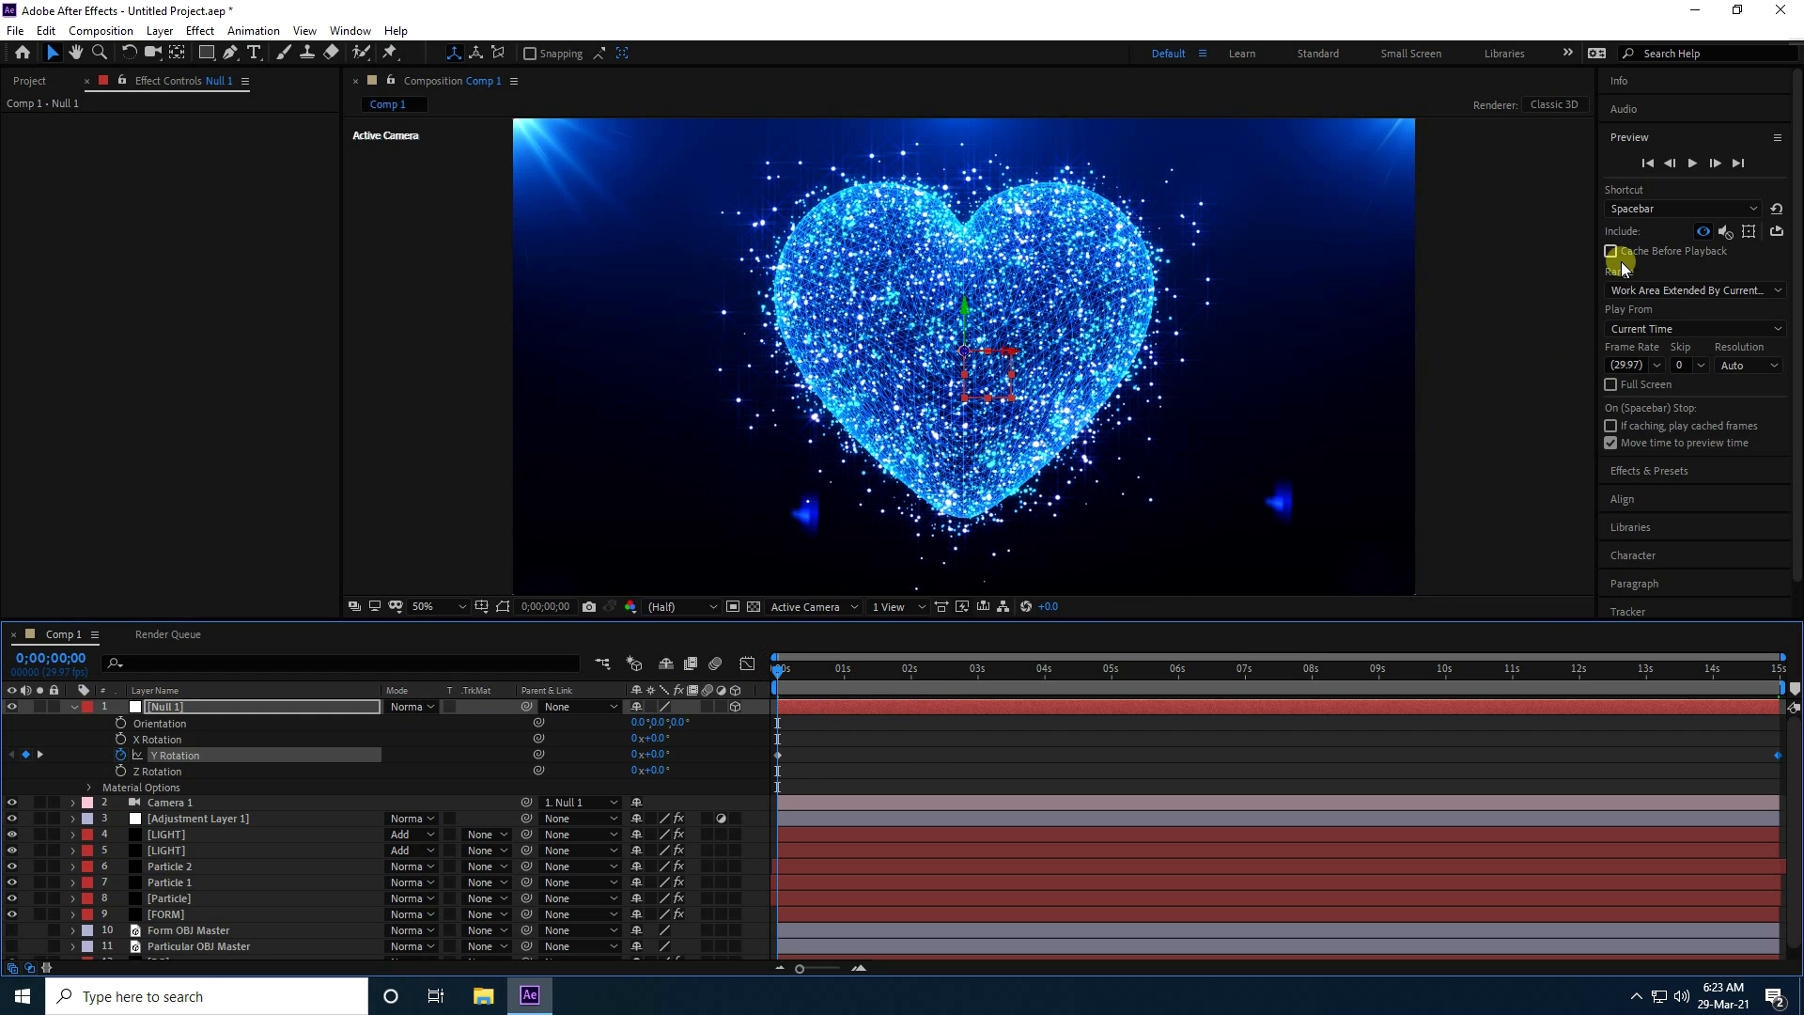
pyautogui.click(1689, 165)
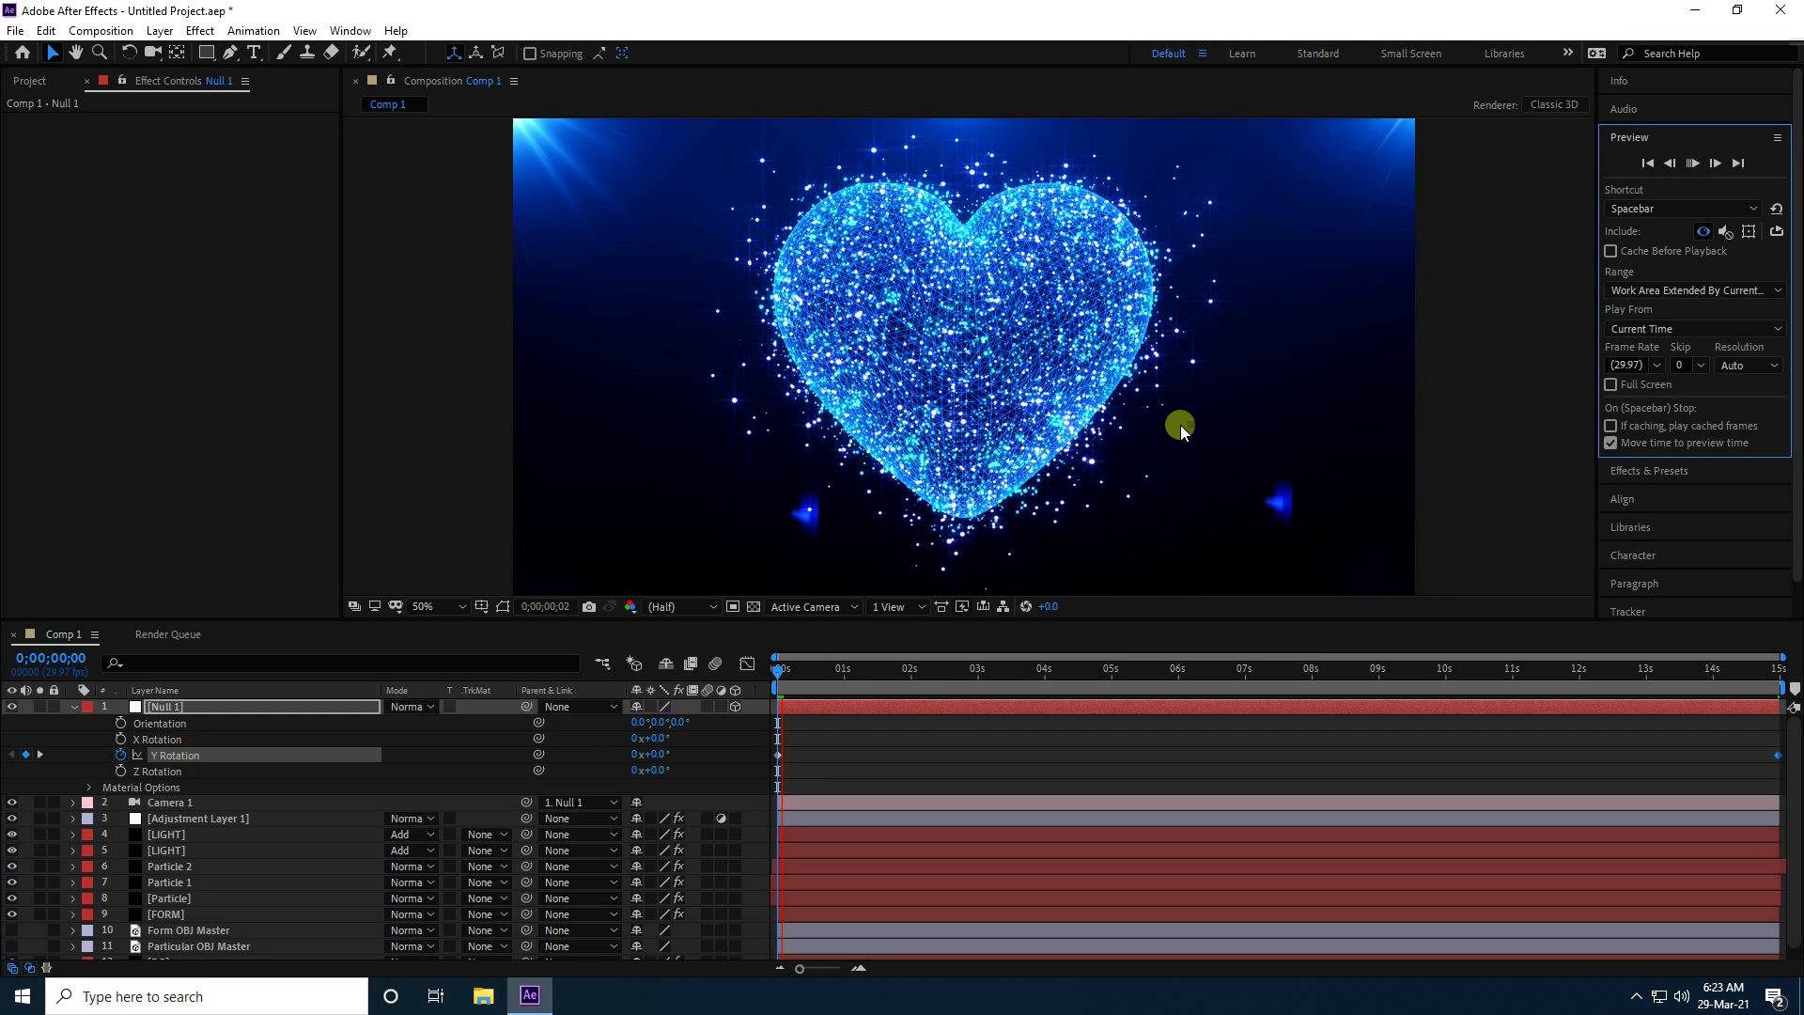